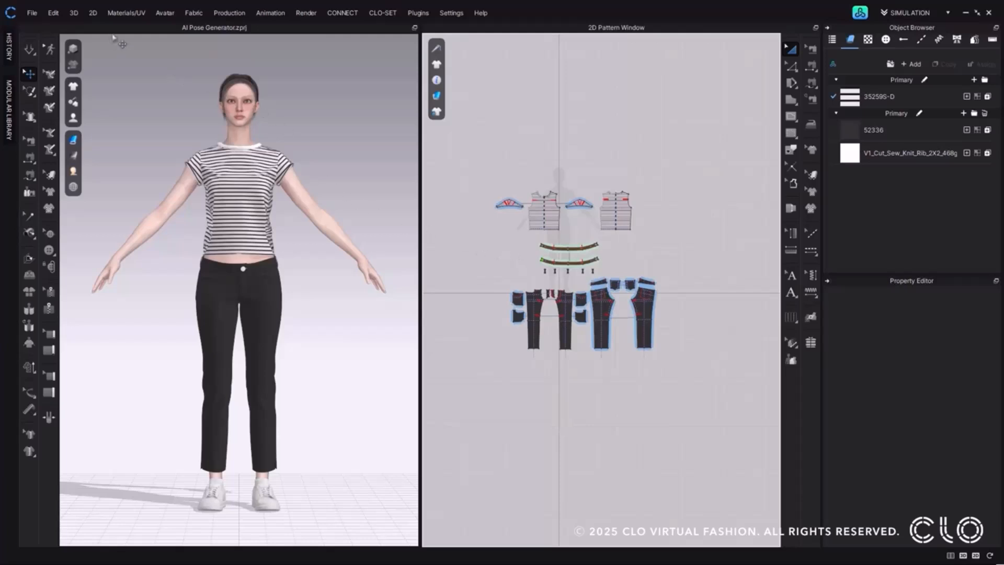
Open the AI Pose Generator, allowing it to delete all avatars and garments, and view its image mode before returning to prompt mode.
click(163, 13)
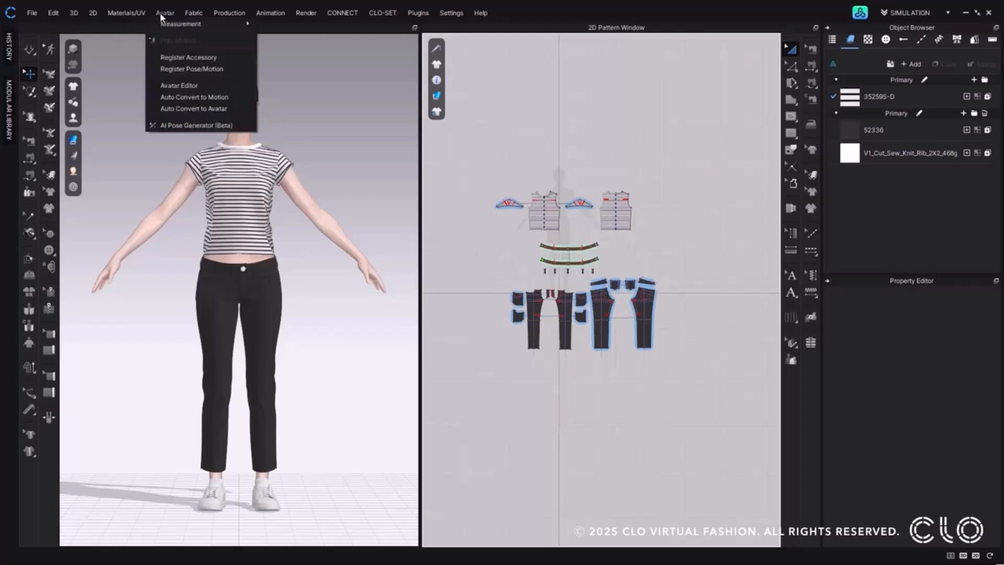
click(248, 126)
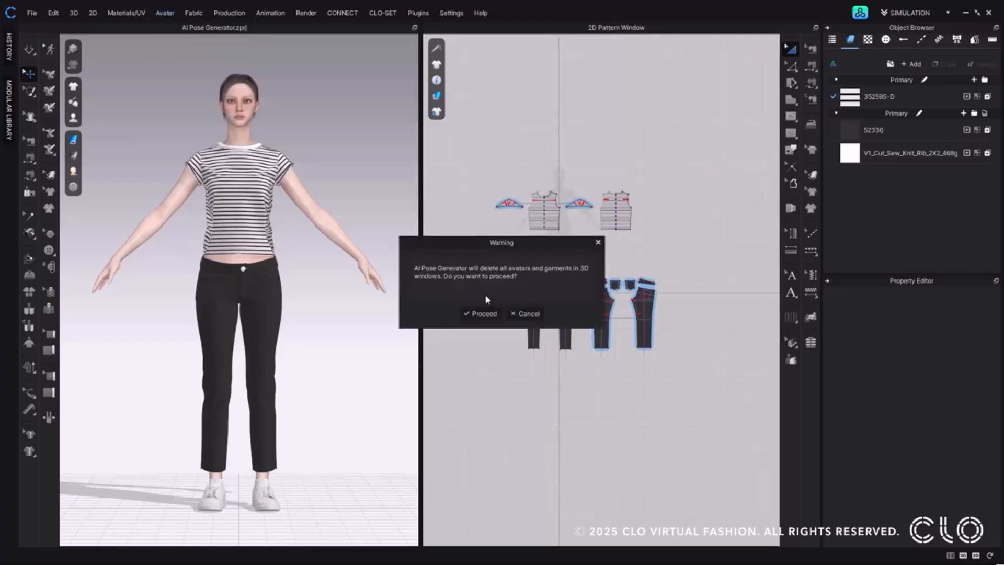
click(482, 313)
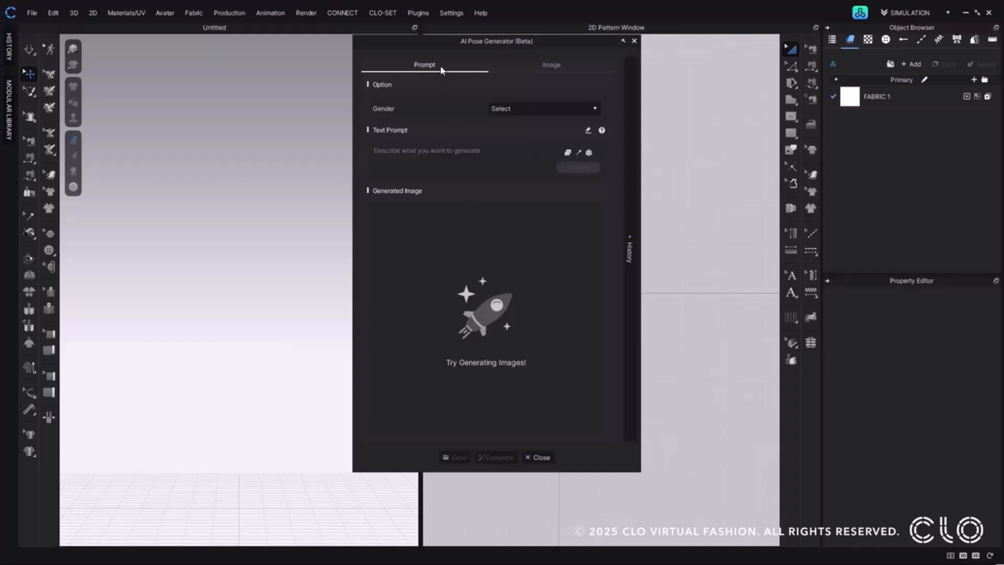
click(516, 67)
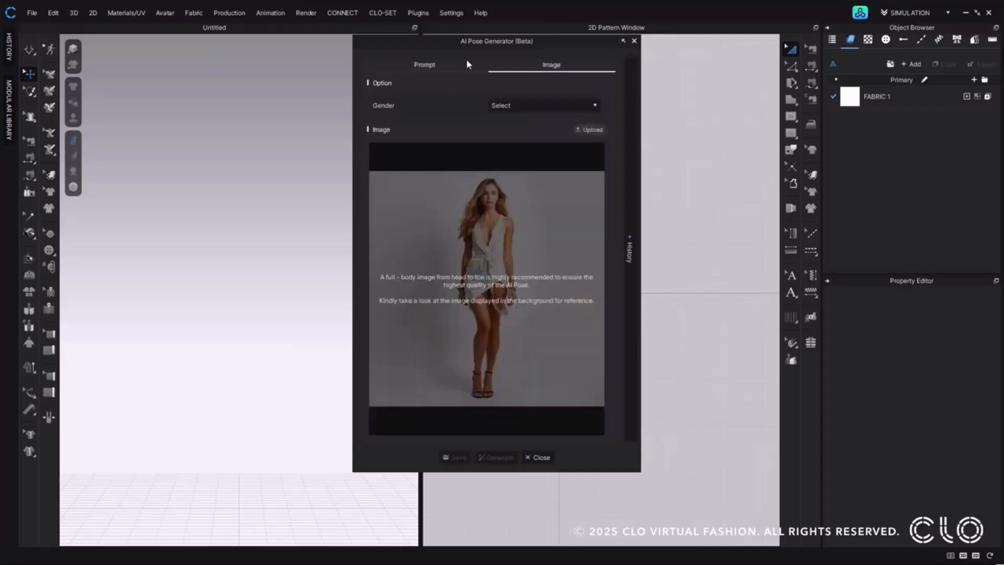
click(447, 67)
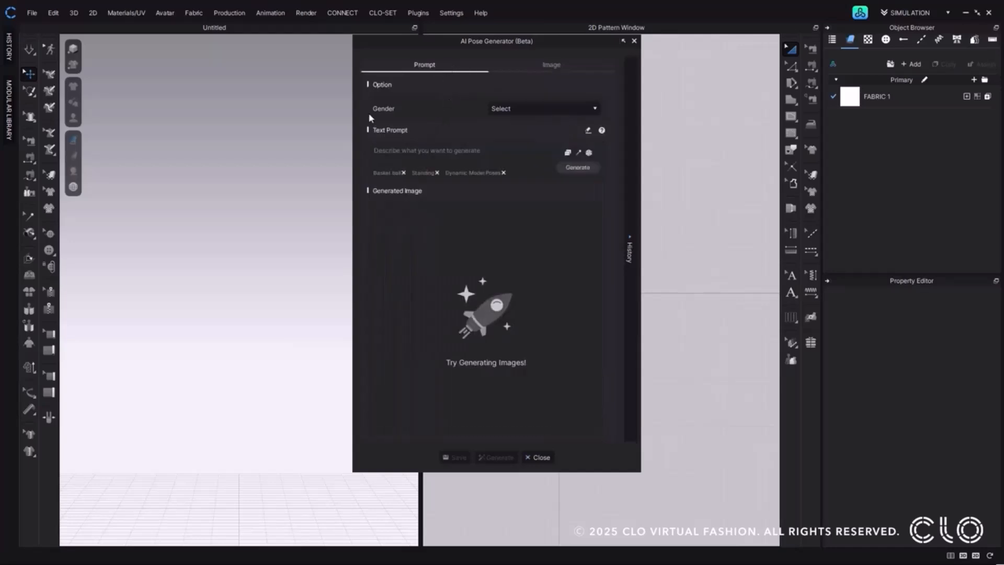
Set the gender to Female, enter "run" as the text prompt and add the Archer pose keyword.
click(508, 110)
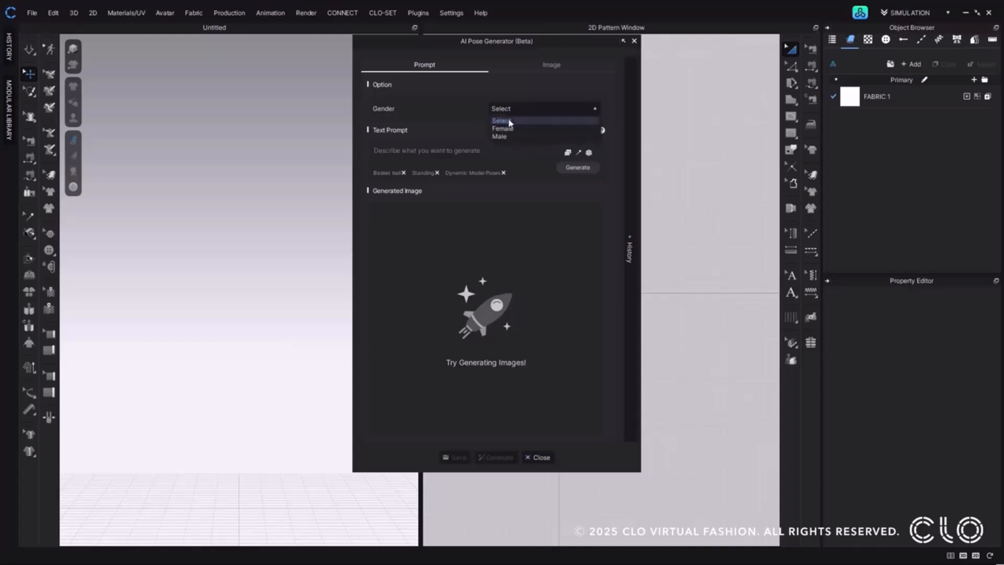
click(502, 129)
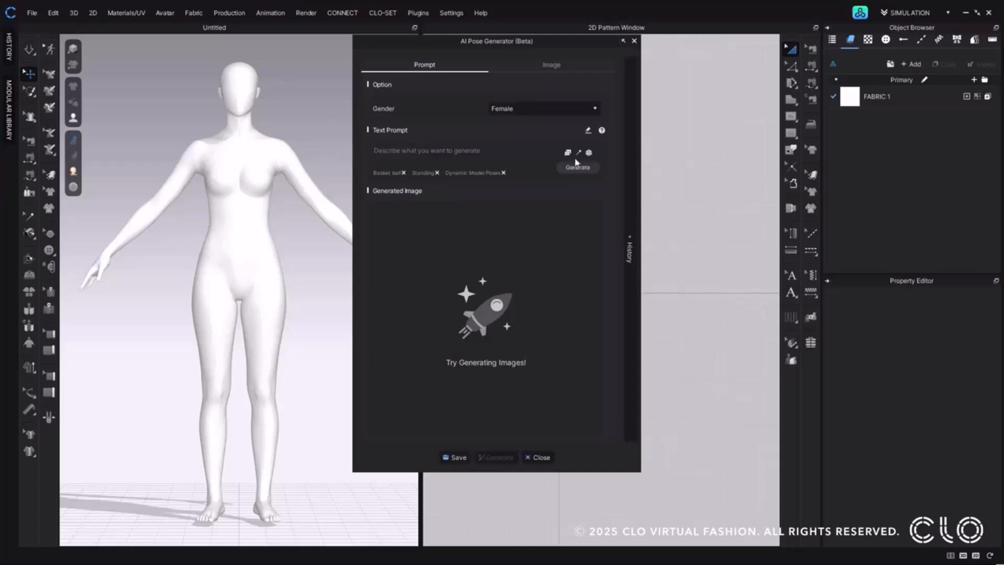
text(run)
click(567, 153)
click(592, 175)
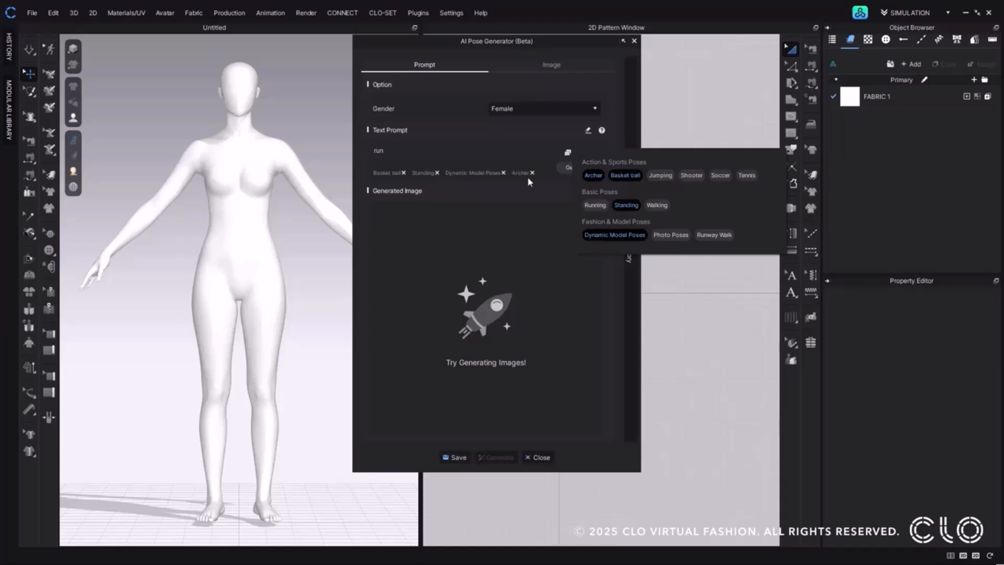
Remove the Basket ball, Standing and Archer keywords from the prompt, keeping only Dynamic Model Poses.
click(403, 173)
click(403, 172)
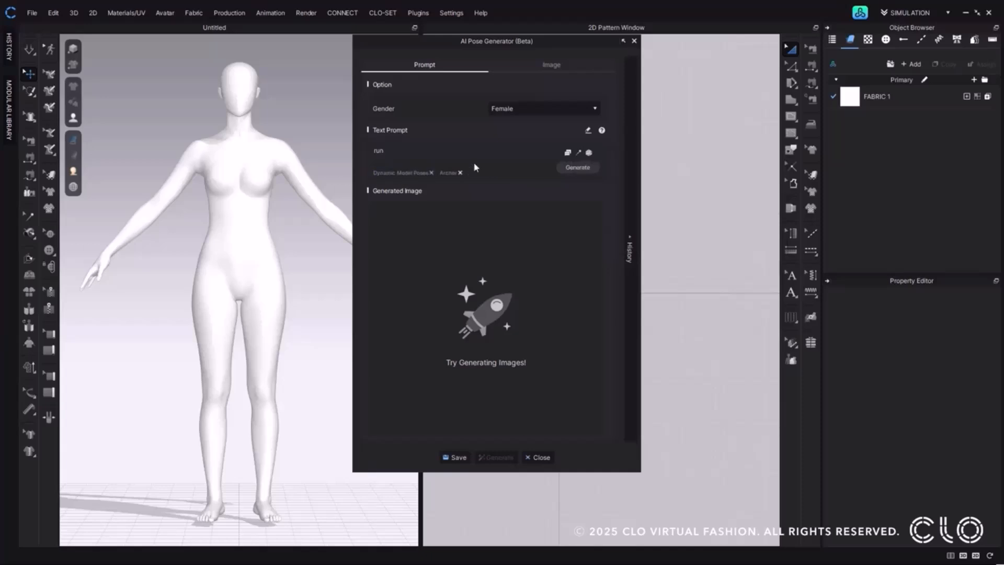
click(568, 155)
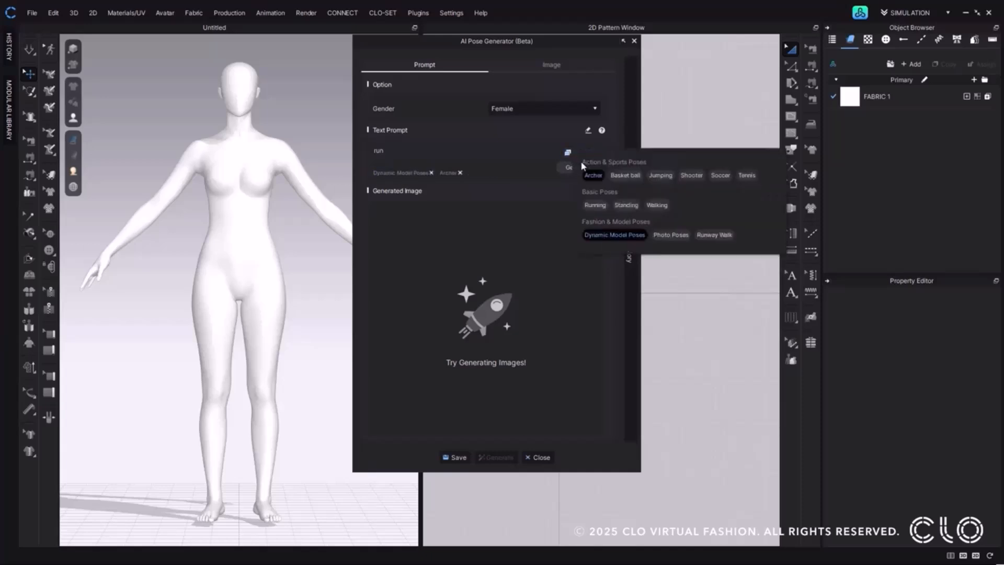
click(594, 176)
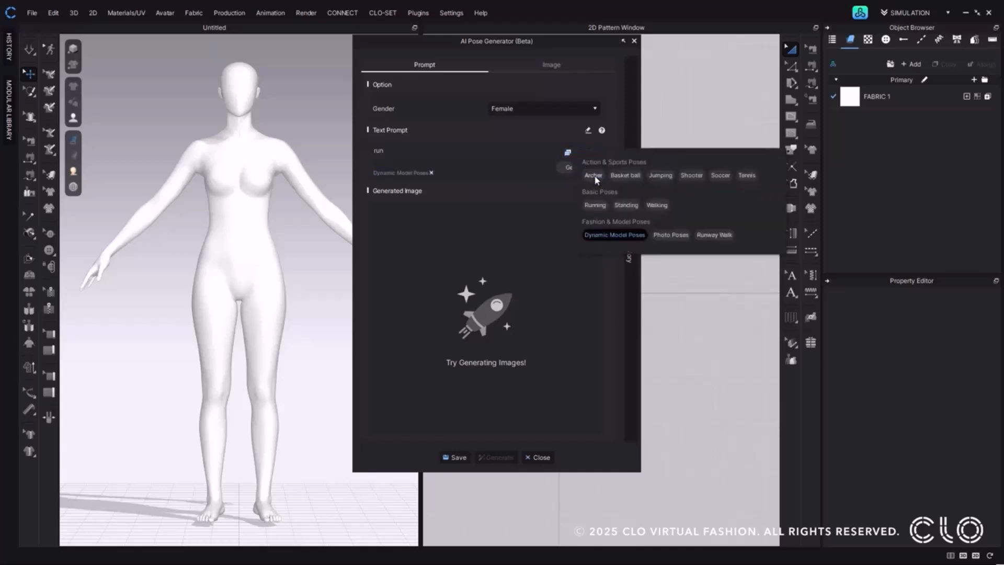
click(598, 236)
click(597, 236)
click(549, 224)
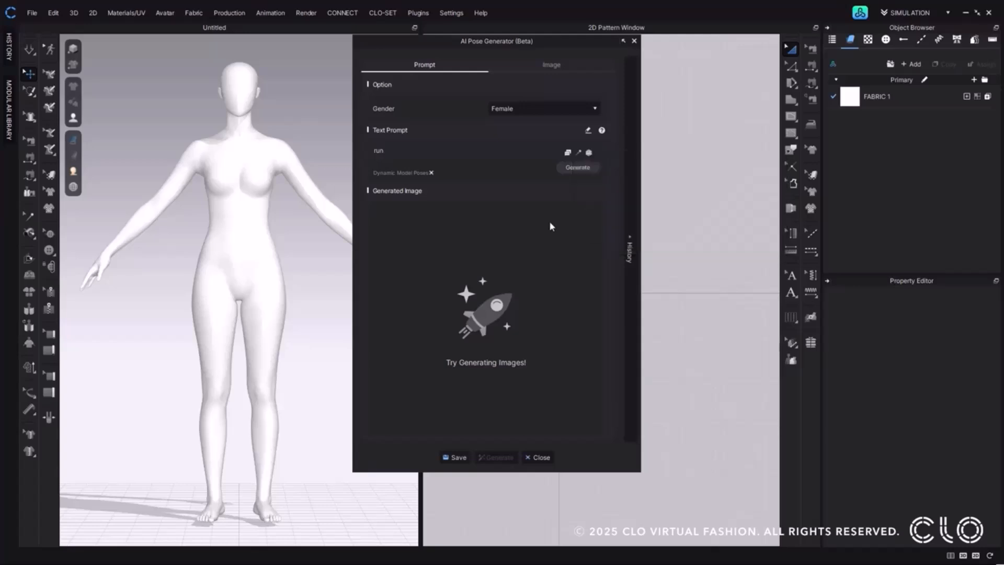
Replace the text prompt with a randomly suggested pose description and expand the generation history.
click(589, 153)
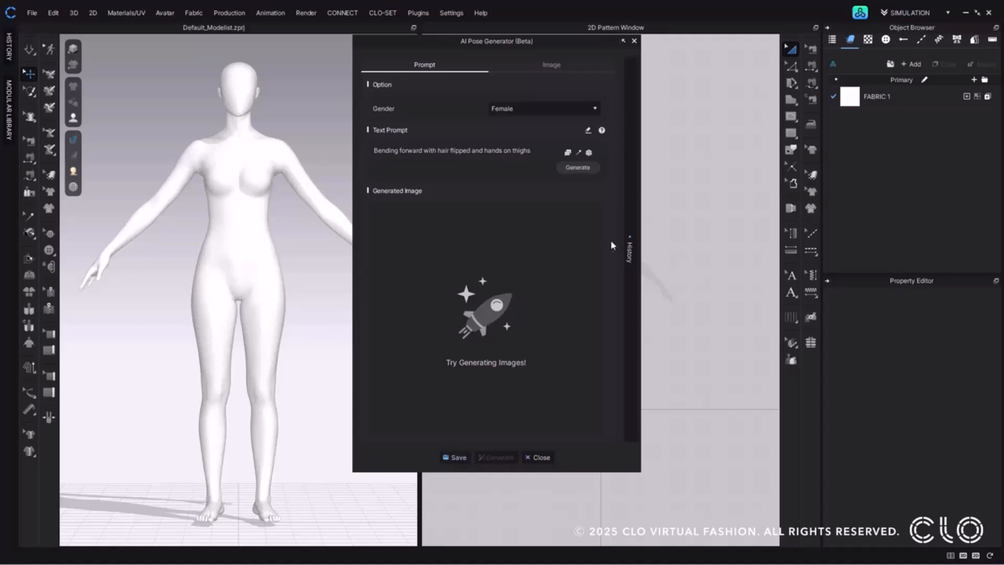
click(631, 252)
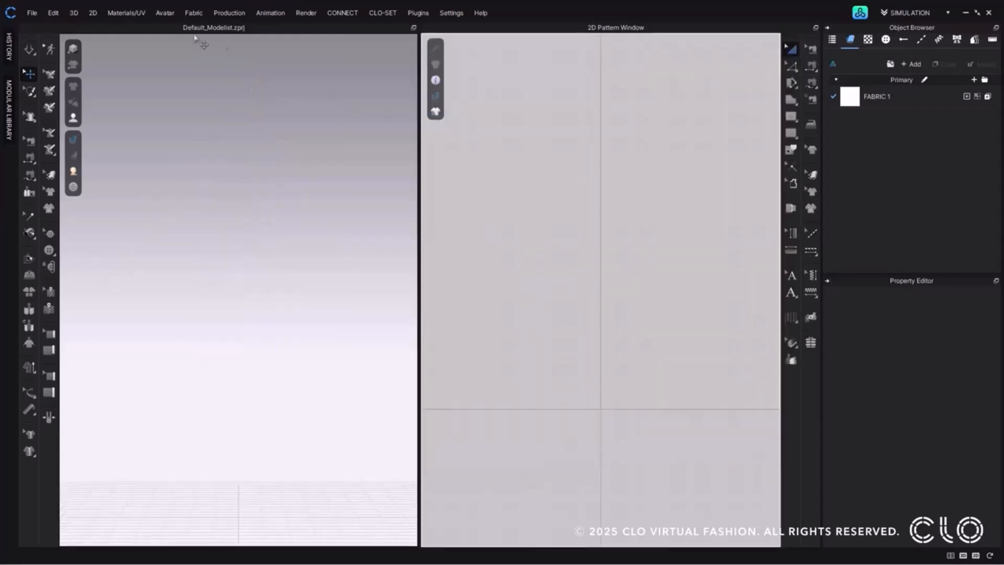
Reopen the AI Pose Generator and set the gender to Male.
click(164, 13)
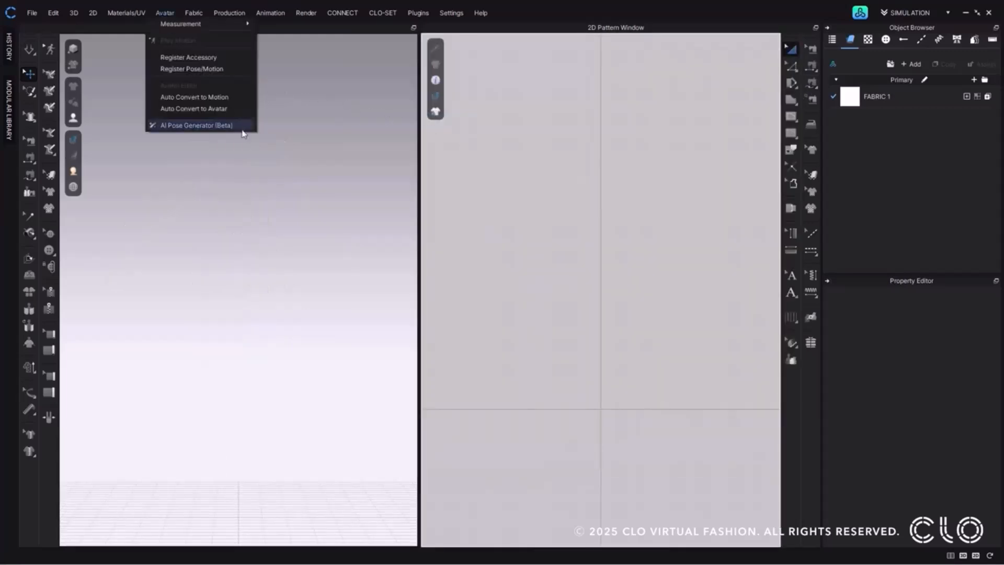
click(243, 132)
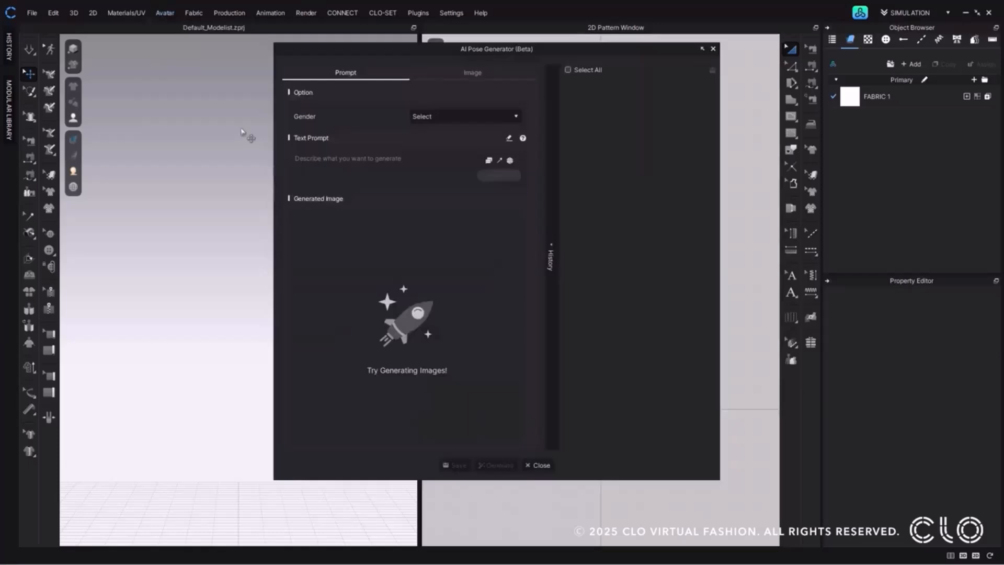
click(452, 116)
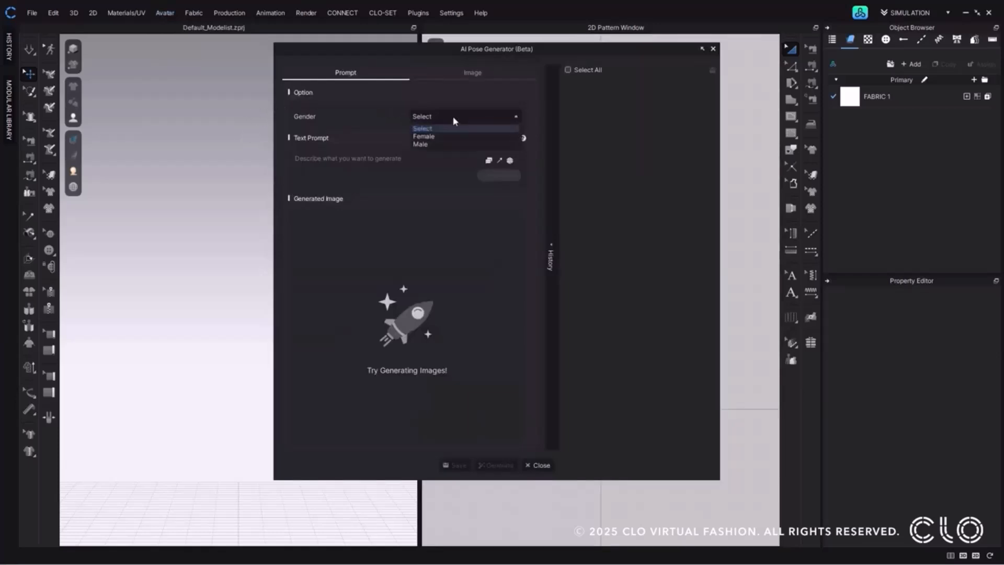
click(446, 144)
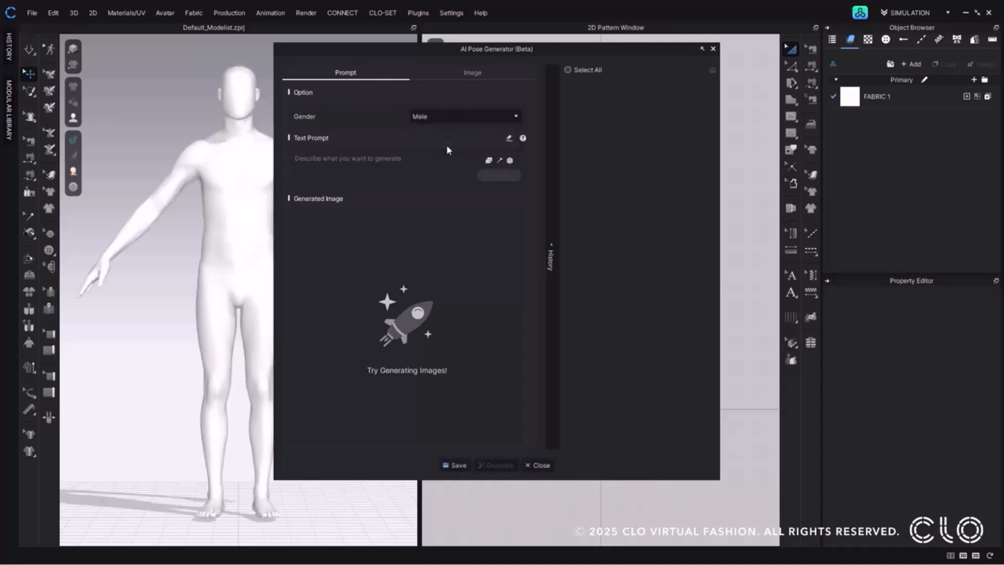
Add the Tennis keyword, paste "A tennis player lunging sideways with a racket extended, showing speed and athletic tension" as the prompt, and generate an image.
click(491, 162)
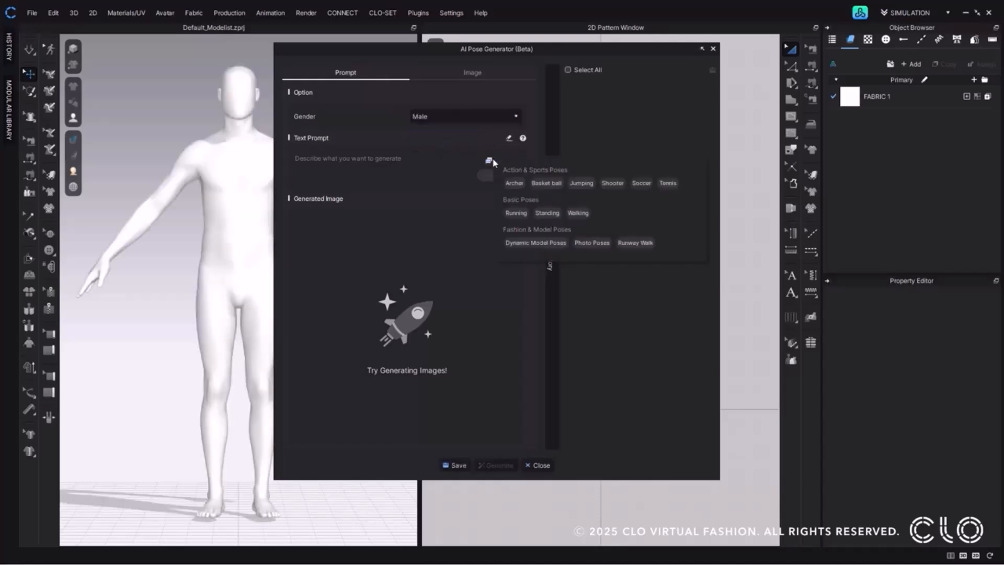
click(668, 184)
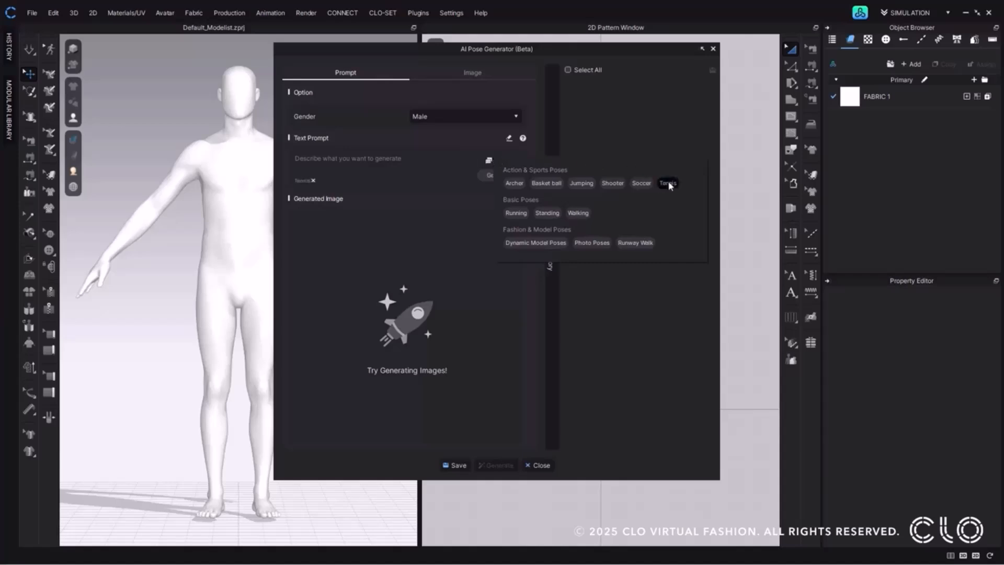
click(405, 166)
text(A tennis player lunging sideways with a racket extended, showing speed and athletic tension)
scroll(396, 164, up, 1)
scroll(395, 164, down, 1)
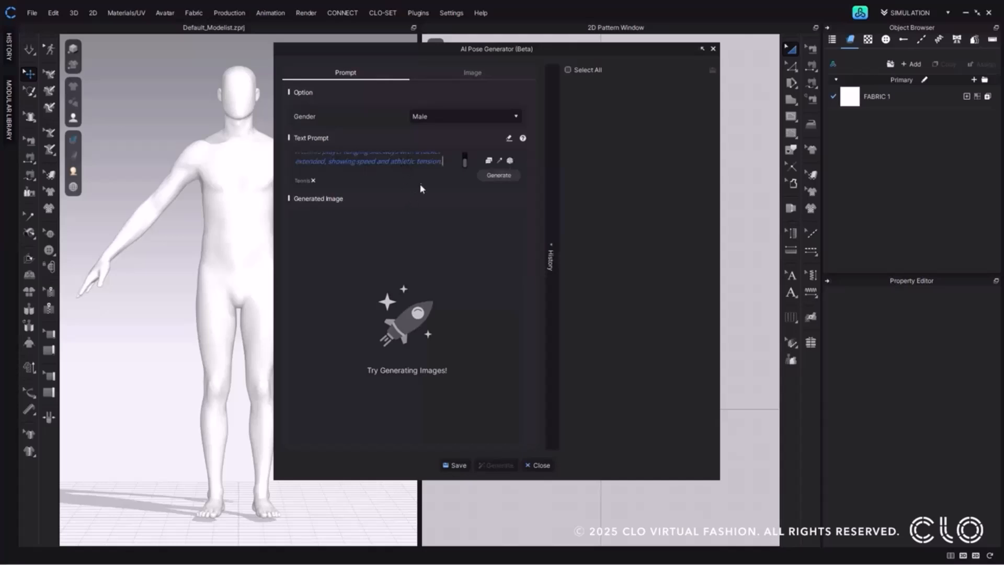
click(510, 181)
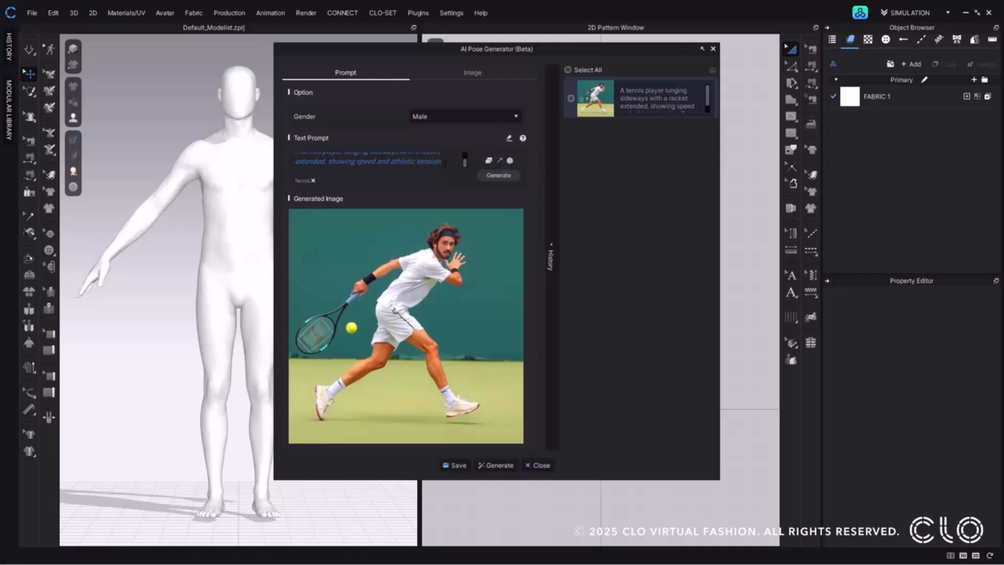
Append ". Arm raised upward" to the tennis prompt and generate a new image.
click(446, 164)
text(. Arm raised upward)
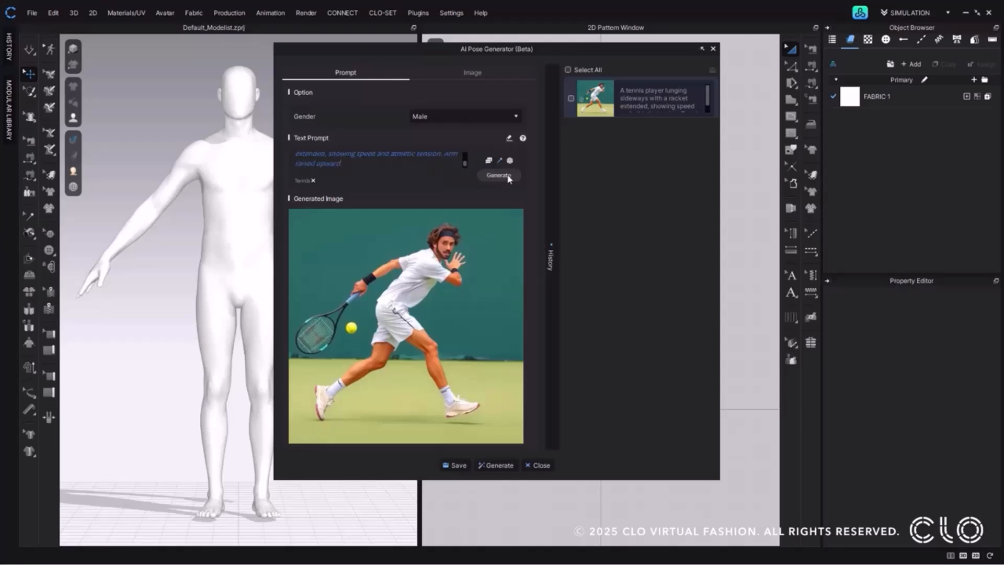
click(507, 177)
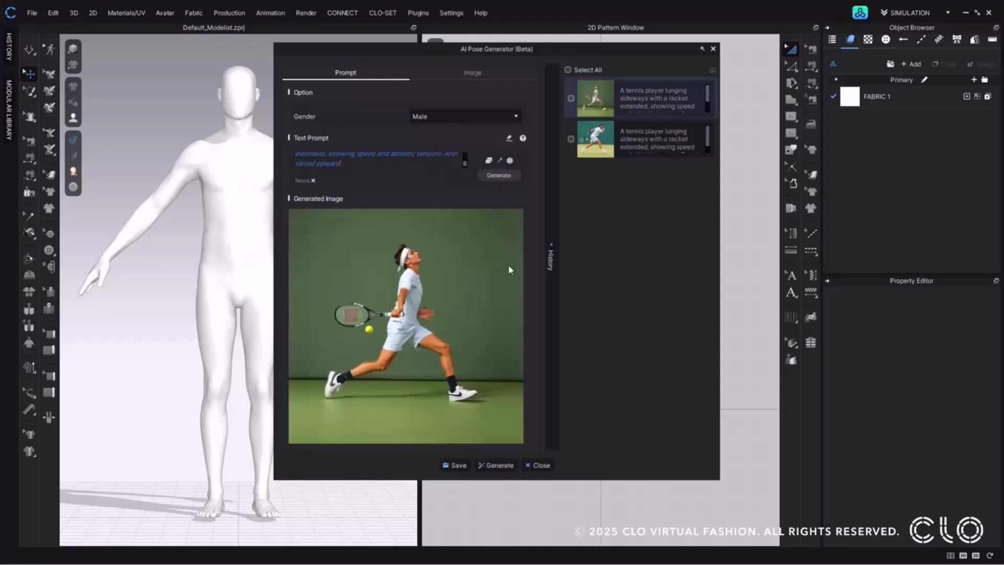
Generate the male avatar's pose from the new tennis image and save it as the pose file "Tennis pose 01".
click(507, 465)
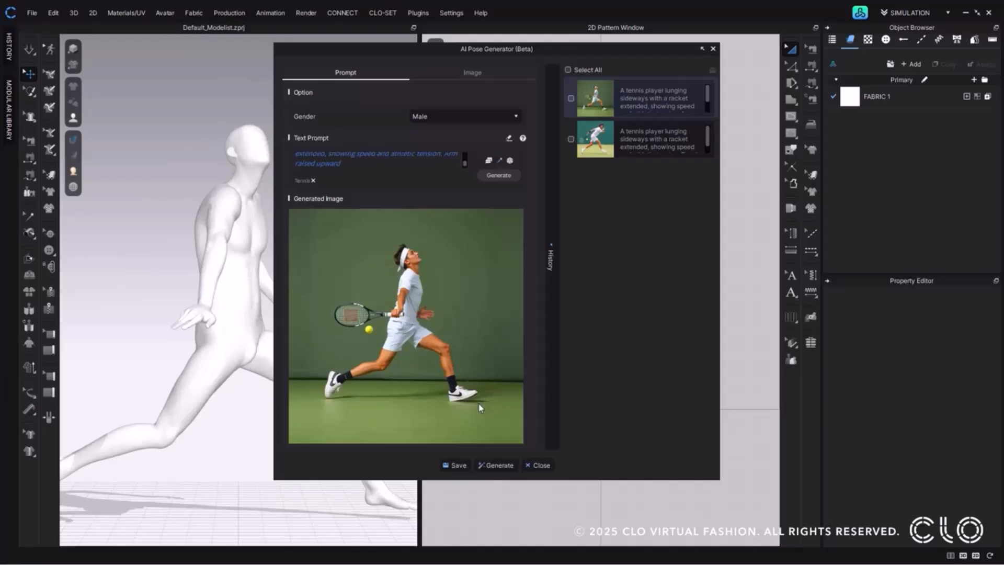
click(456, 464)
text(Tennis pose)
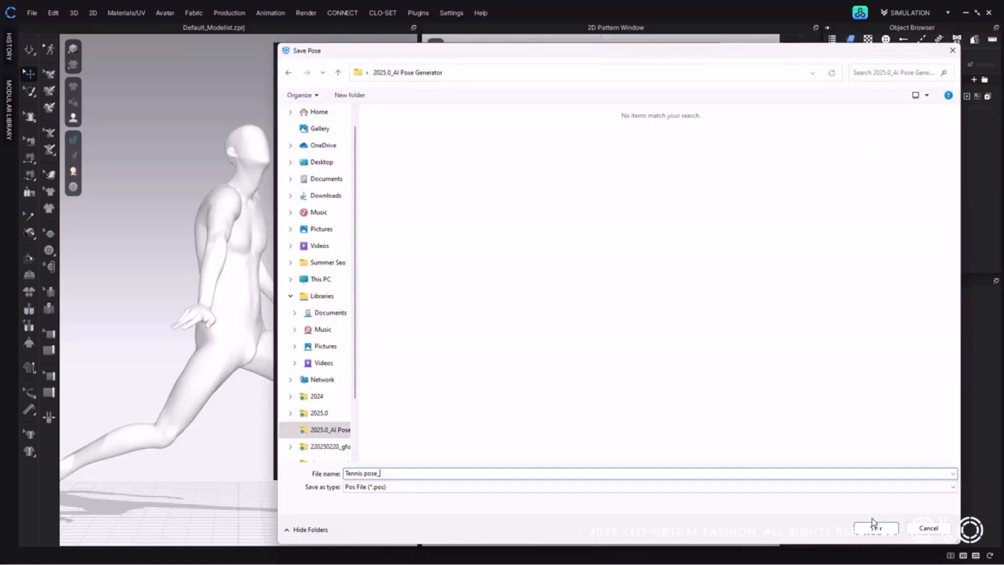
text( 01)
click(893, 528)
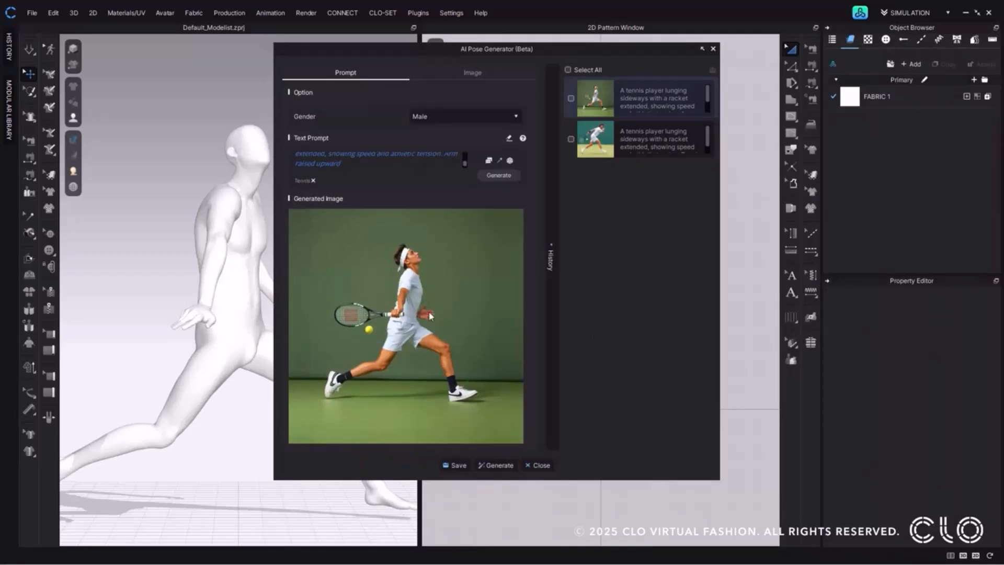
Switch to image-based generation, set the gender to Female, upload the "Pose reference" image and generate the avatar's pose from it.
click(496, 72)
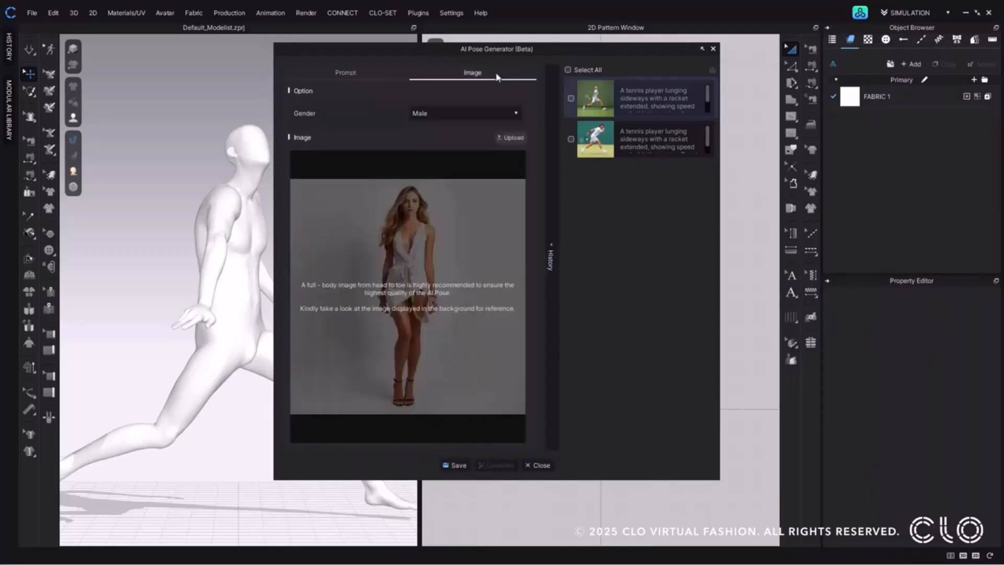
click(439, 113)
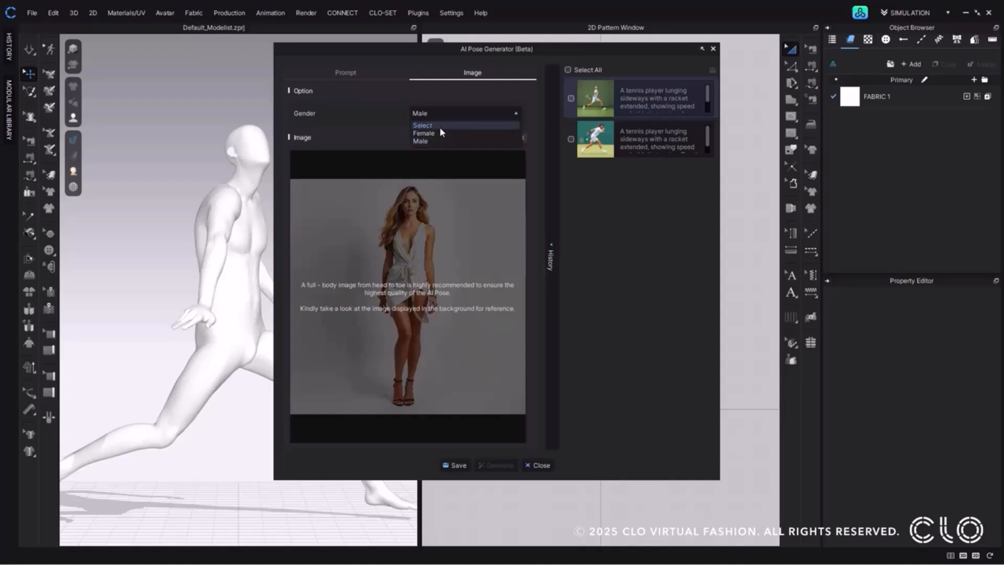
click(439, 133)
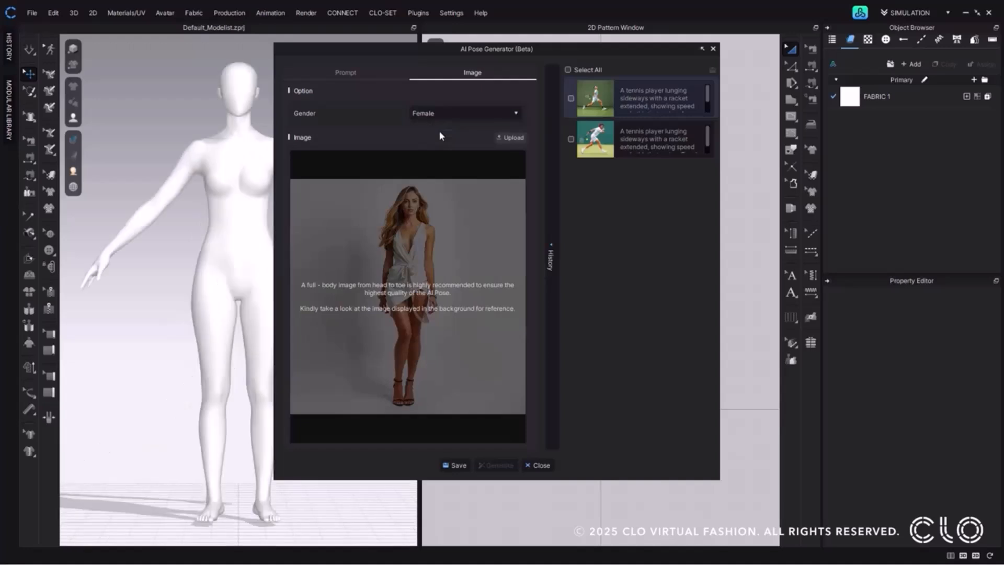
click(512, 137)
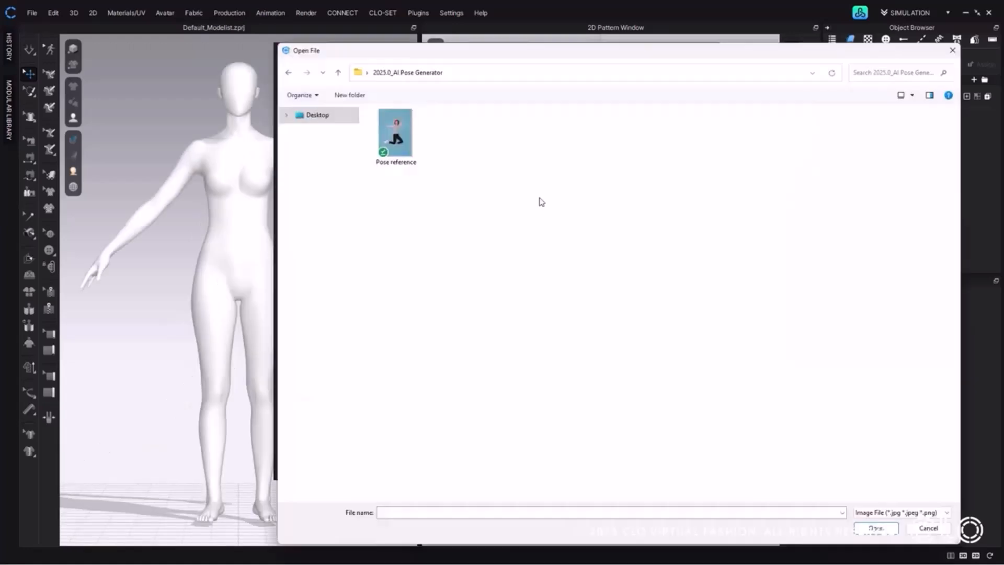
double_click(411, 151)
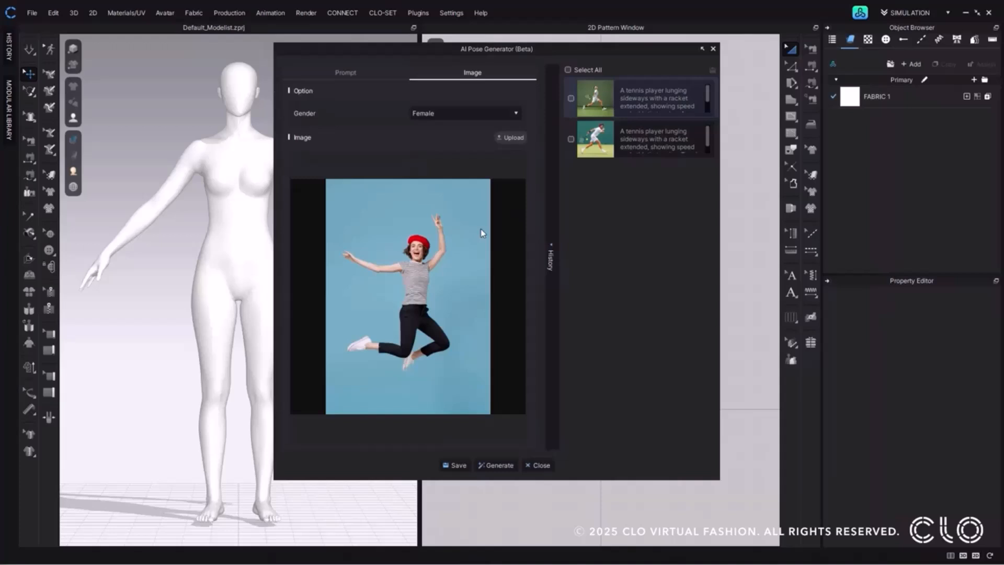
click(496, 465)
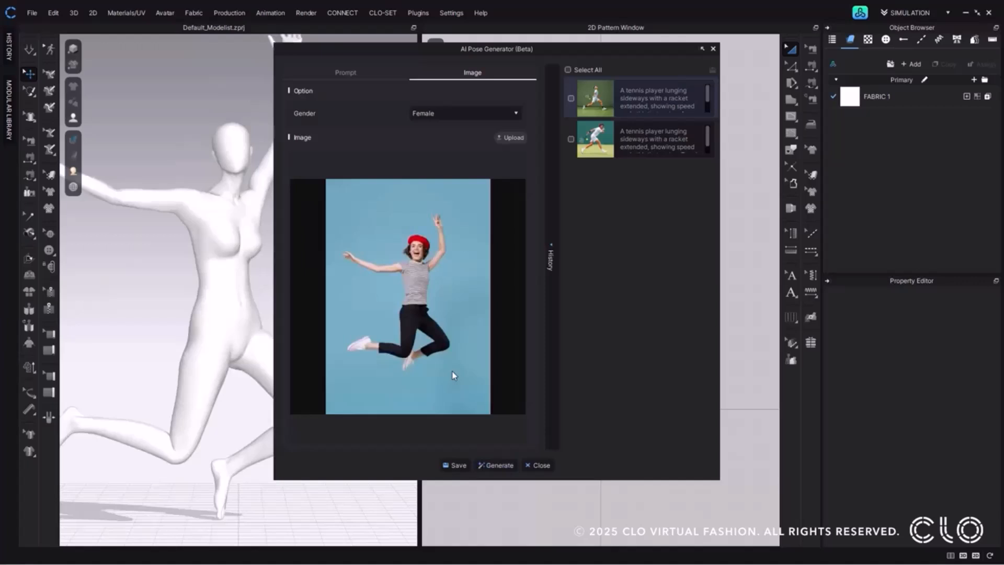
Save the generated pose as "Female jump 01" and close the AI Pose Generator.
click(455, 465)
text(Femal)
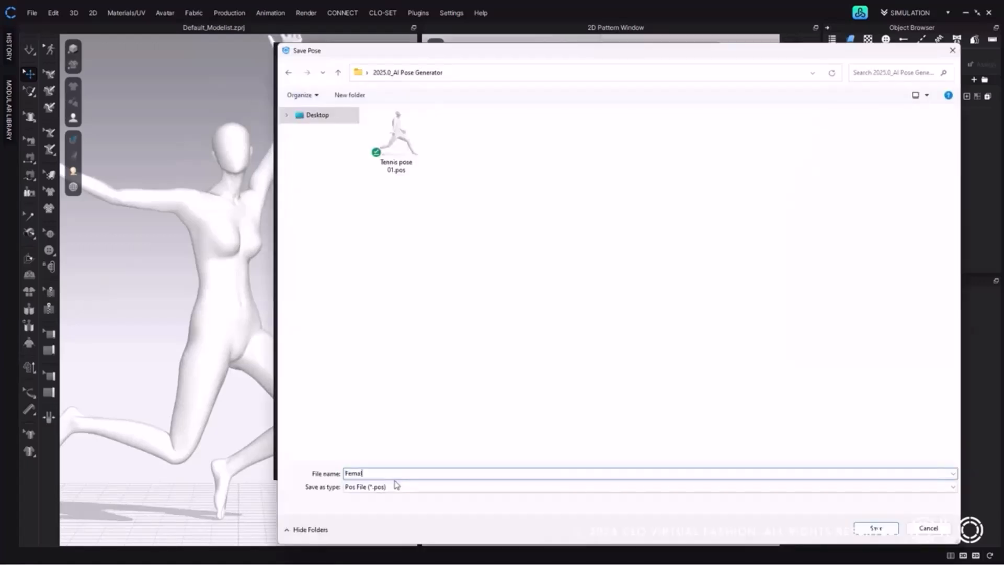
text(e jump 01)
key(Return)
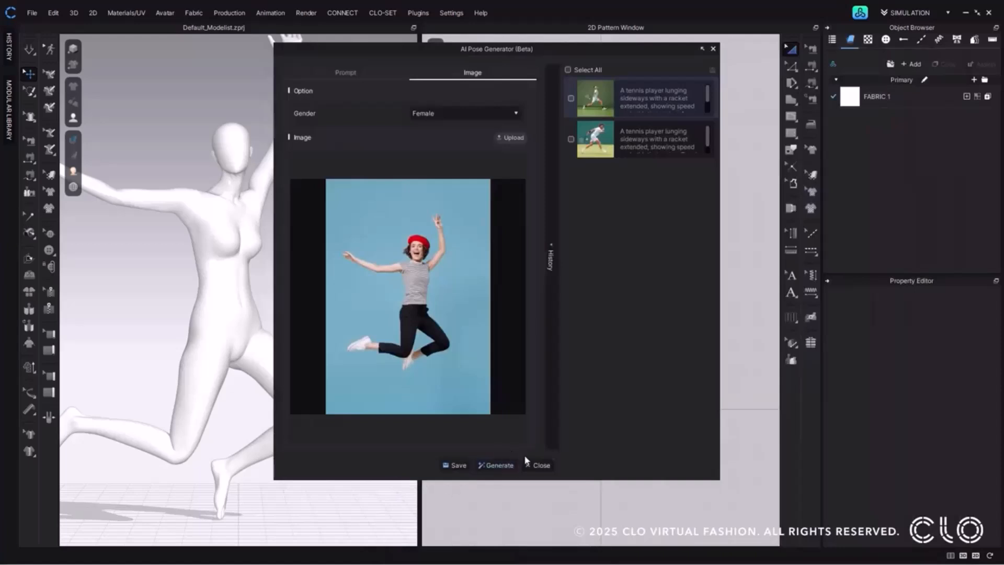
click(535, 463)
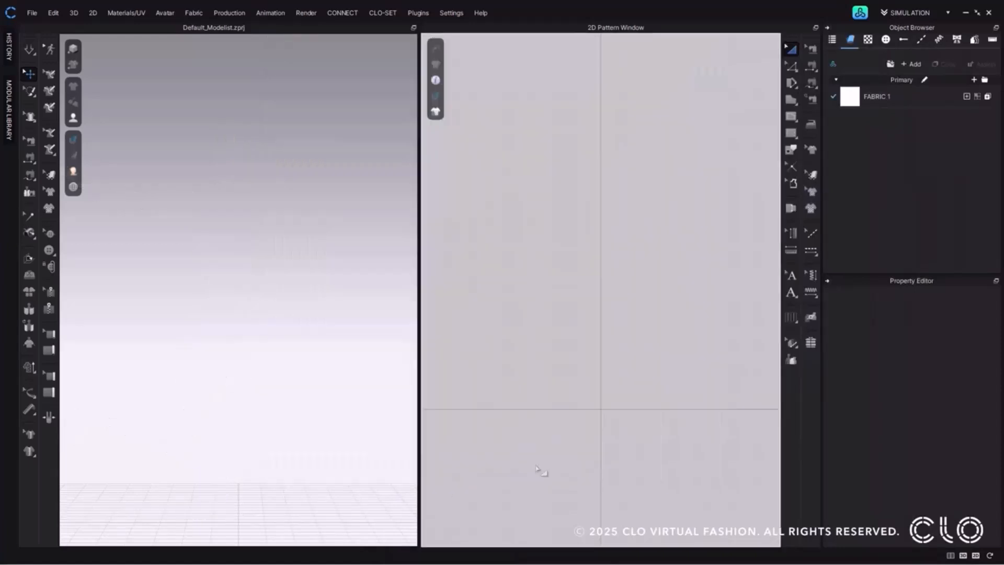
Open the project file "AI Pose Generator" with the dressed female avatar.
click(32, 13)
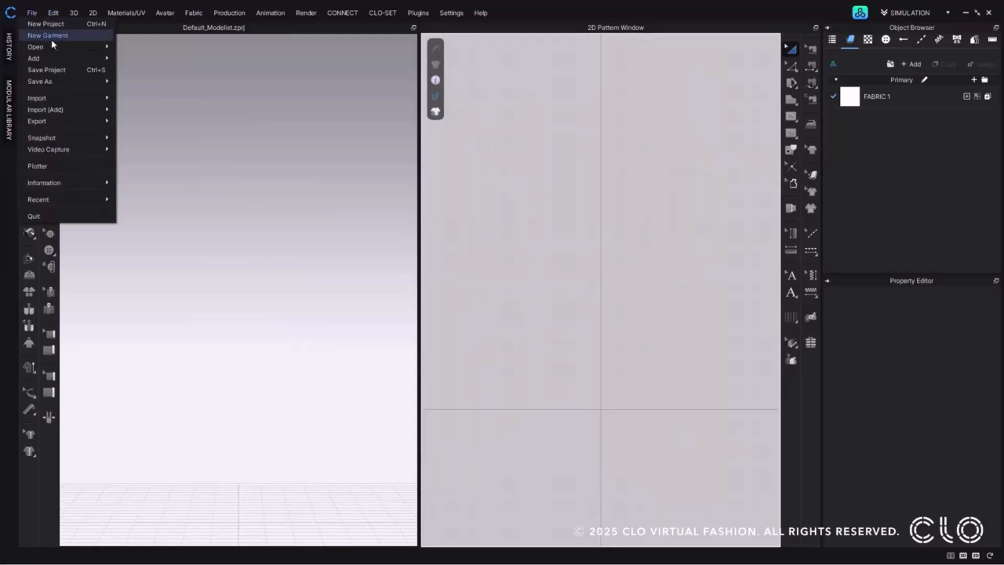
mouse_move(62, 47)
click(134, 51)
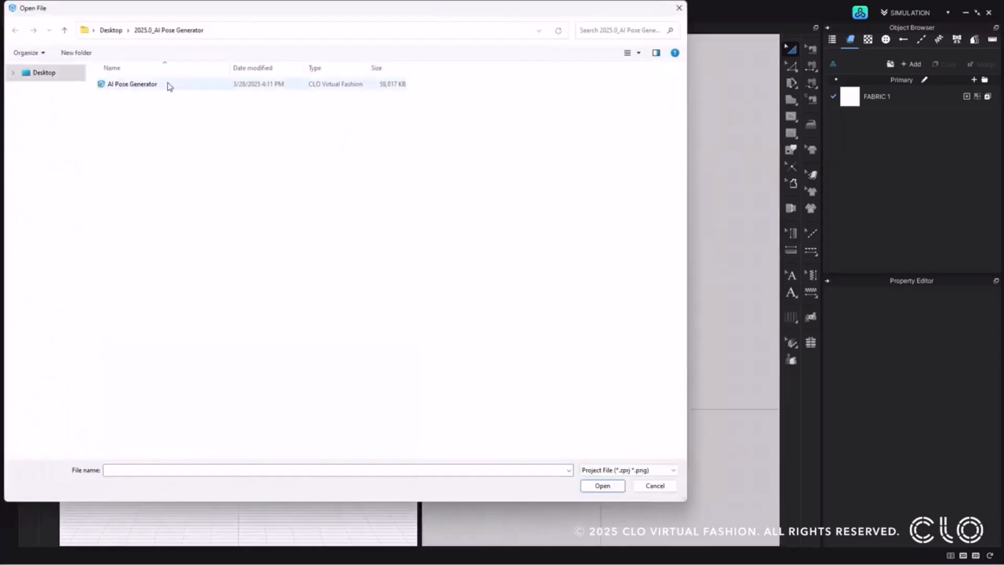
double_click(167, 83)
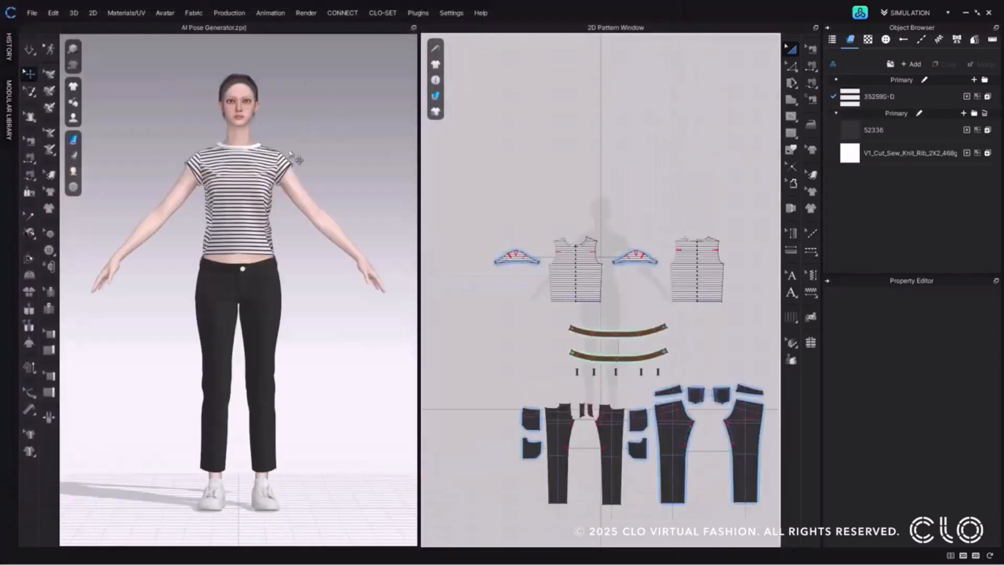
Load the pose file "Female pose 01" onto the dressed avatar and accept the pose import.
click(32, 13)
mouse_move(72, 47)
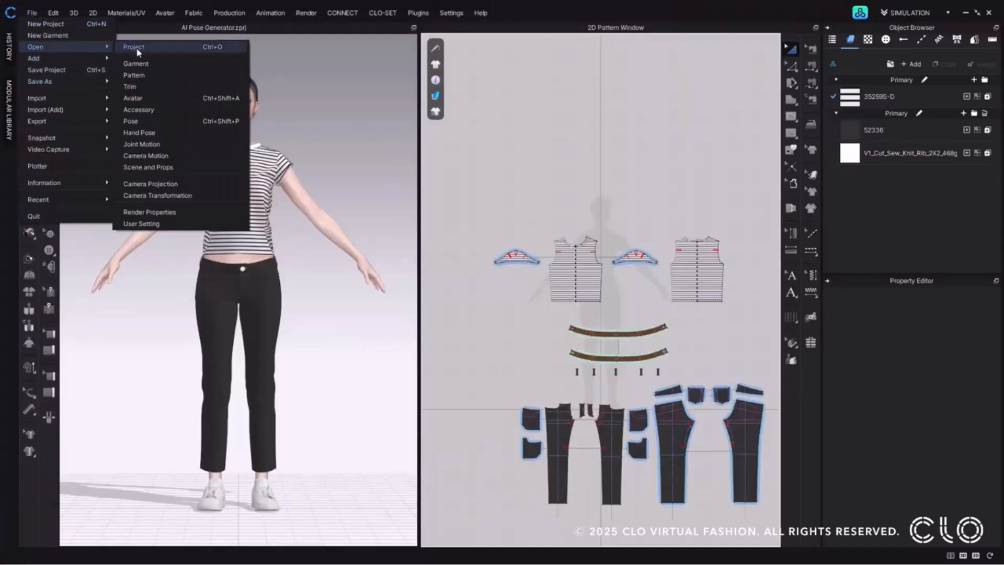
click(154, 119)
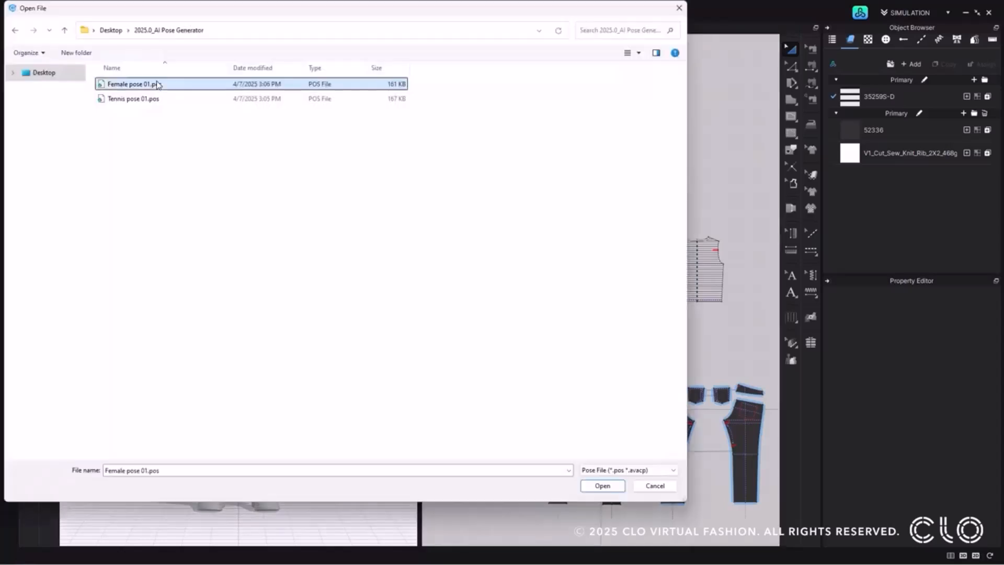
double_click(156, 83)
click(524, 330)
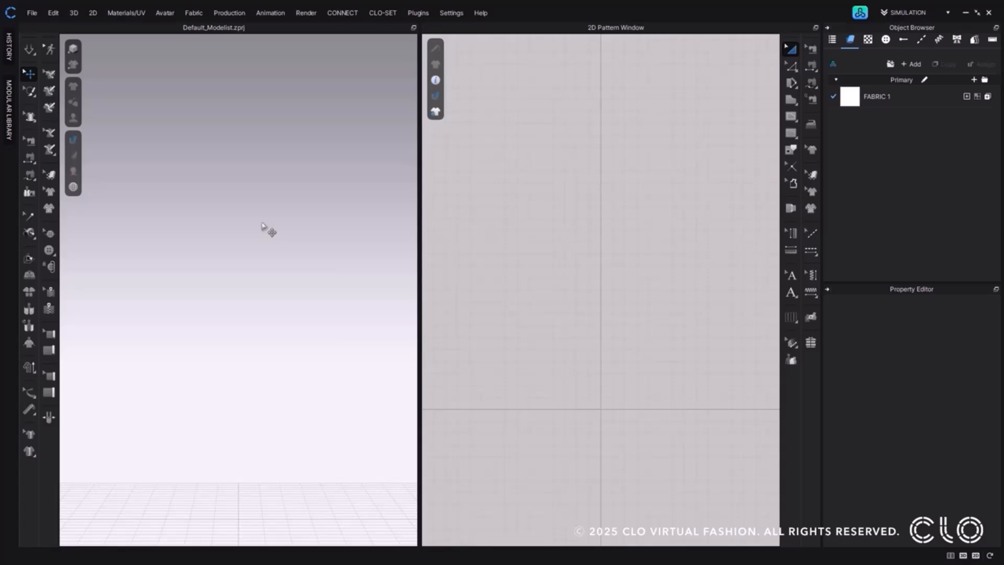
Load the female avatar FV2.1_Yuna from the asset library into the empty project and close the library.
click(860, 14)
click(228, 211)
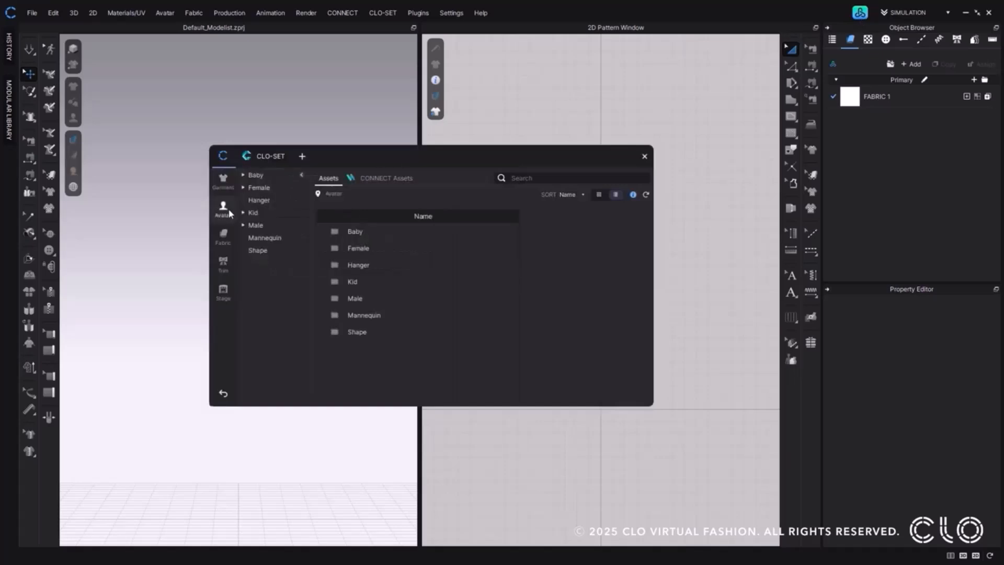
double_click(348, 247)
click(371, 335)
double_click(371, 335)
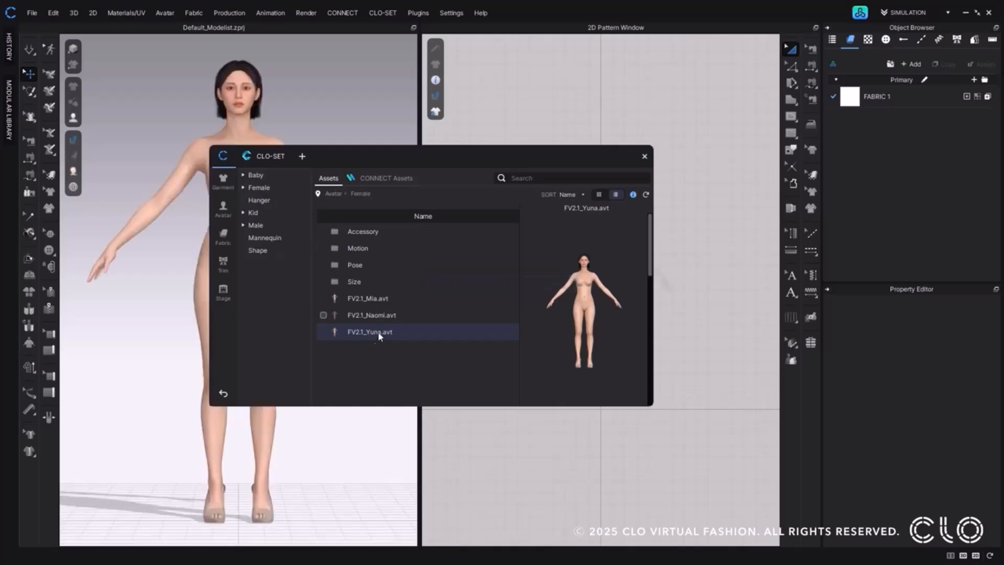
click(644, 156)
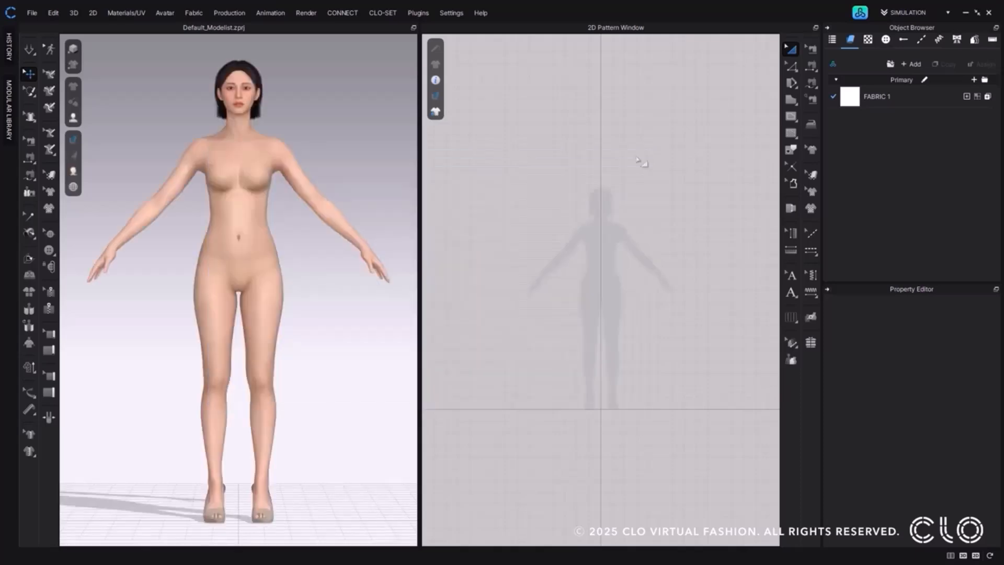
Open the Pattern Drafter and draft a T-Shirt pattern of the Set-In type.
click(93, 14)
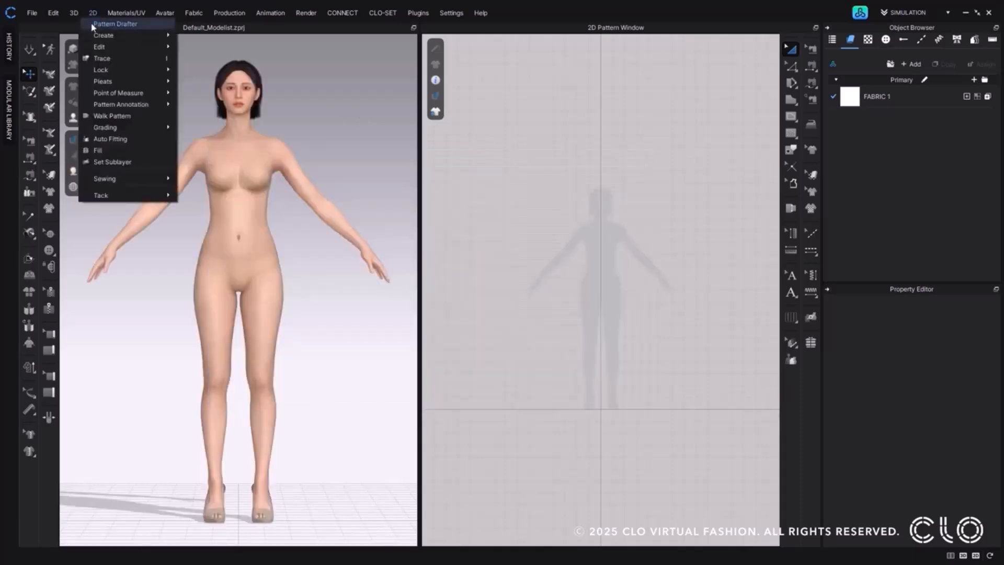
click(93, 25)
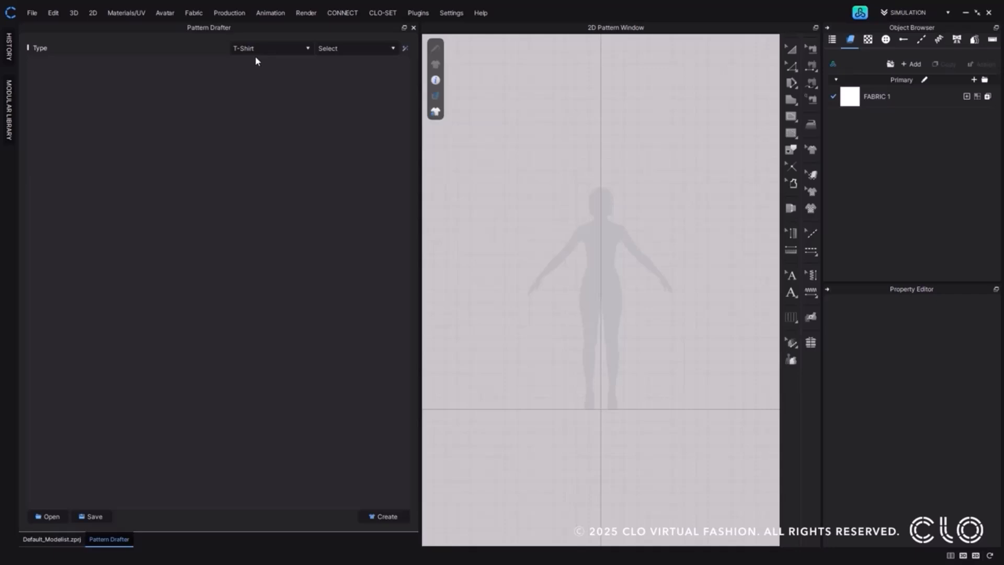
click(393, 53)
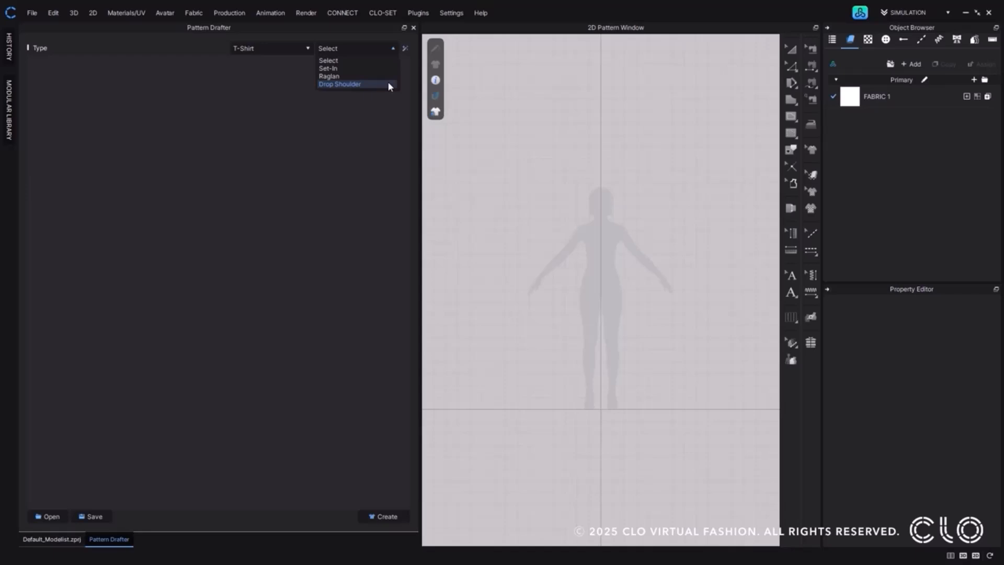
click(387, 69)
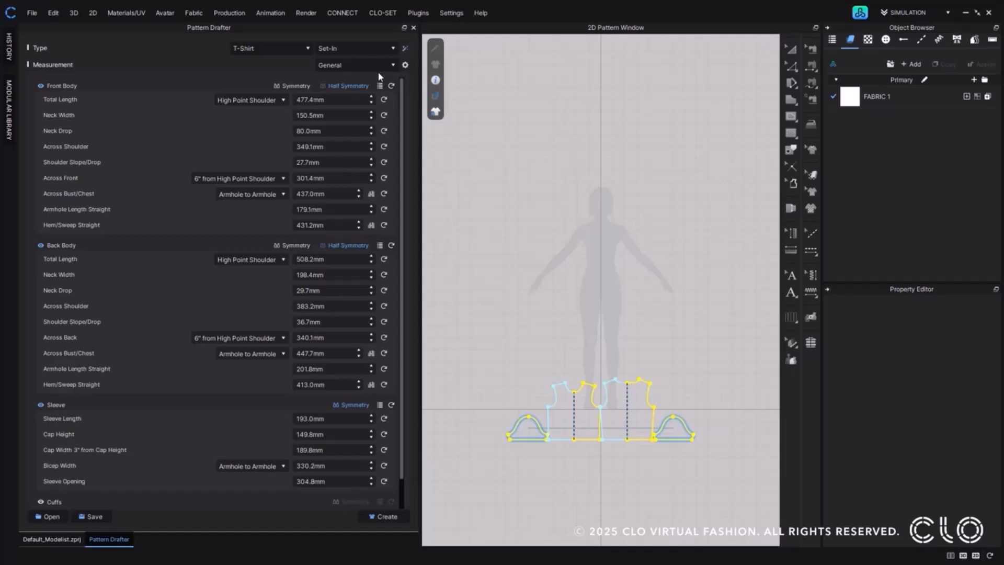
right_drag(605, 364, 624, 243)
scroll(598, 248, up, 6)
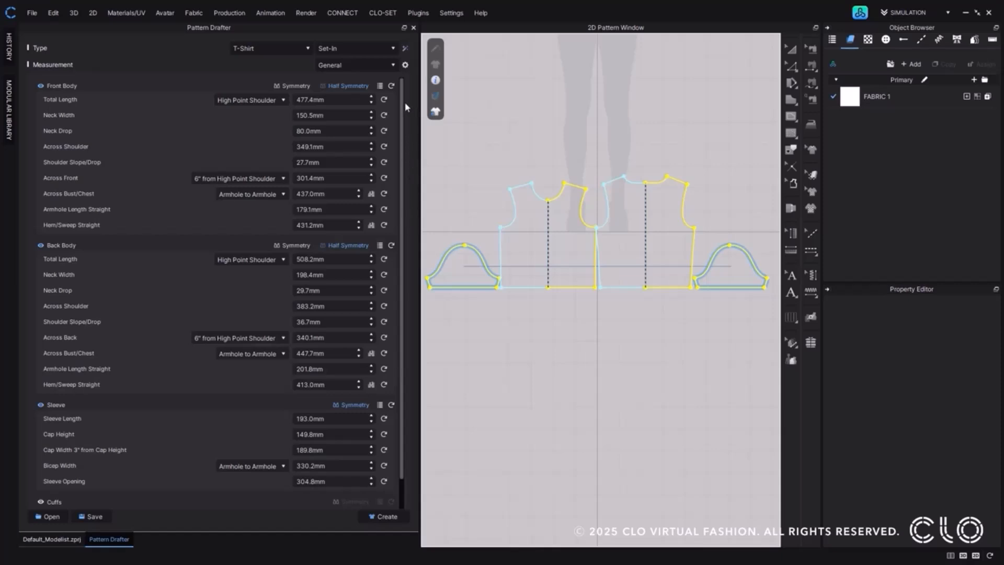
Switch the T-shirt's measurement set from General to Simple.
click(392, 65)
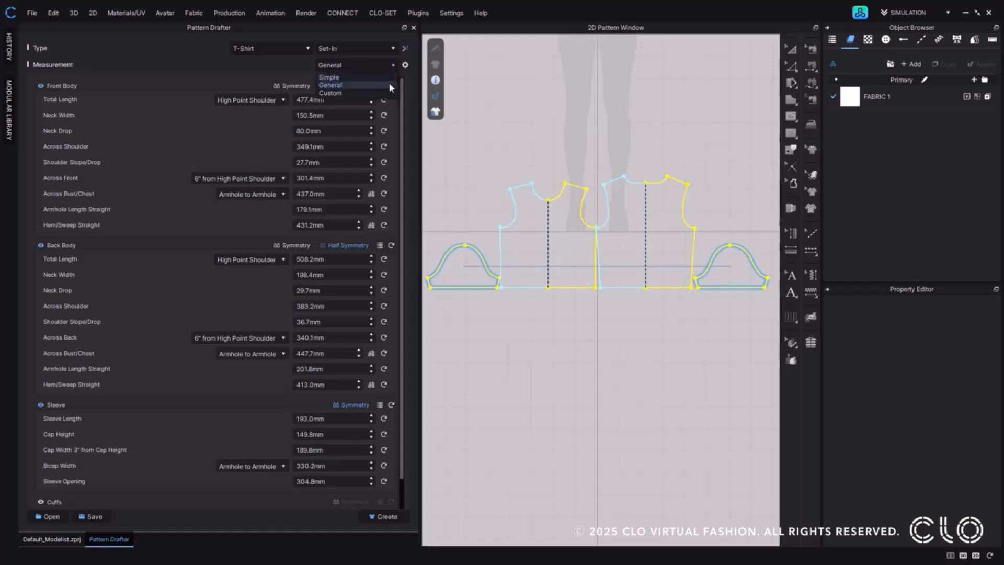
click(390, 84)
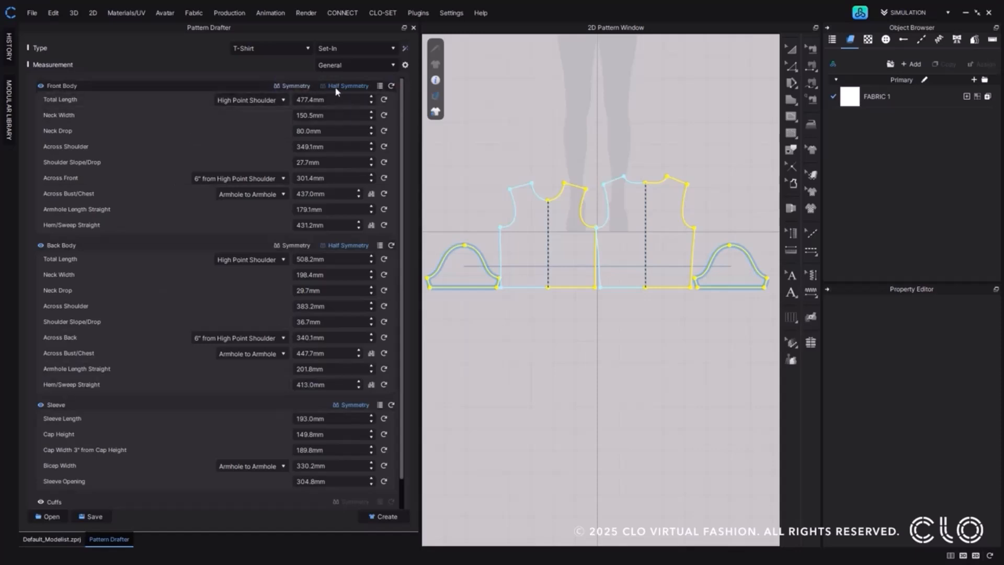
click(395, 66)
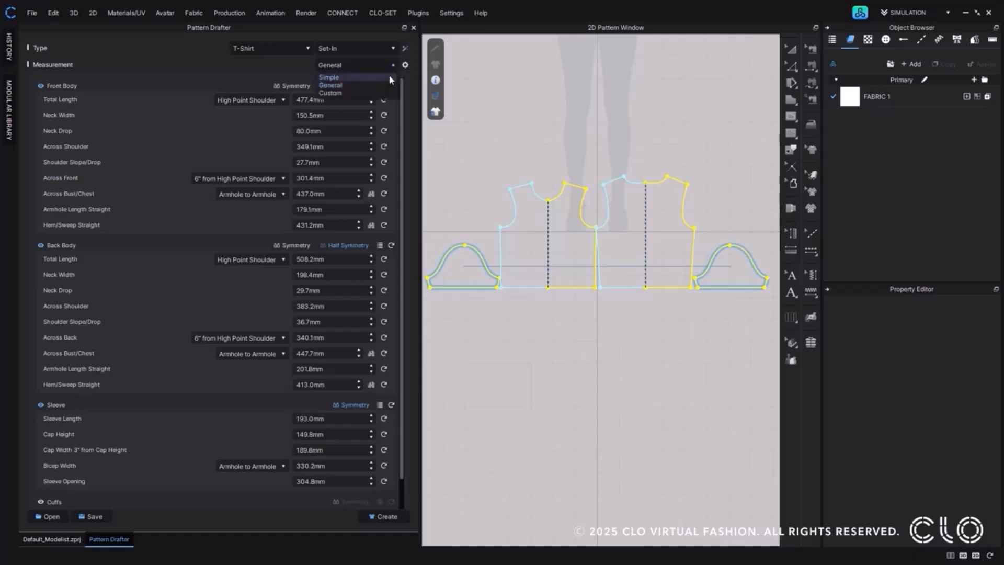
click(390, 77)
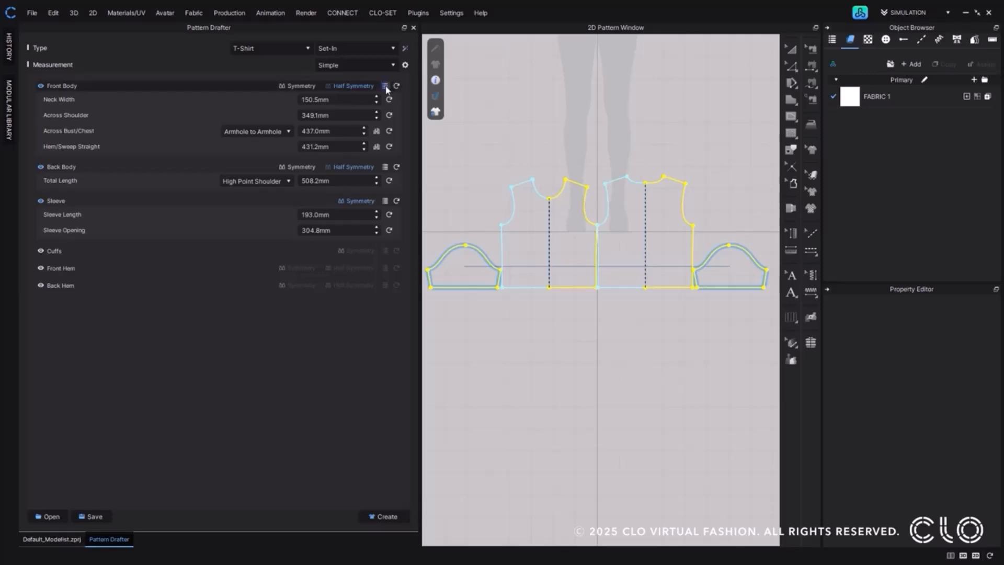
Reveal and collapse the inactive Front Body and Back Body measurements, and review which measurements are enabled in the Set Details list.
click(386, 87)
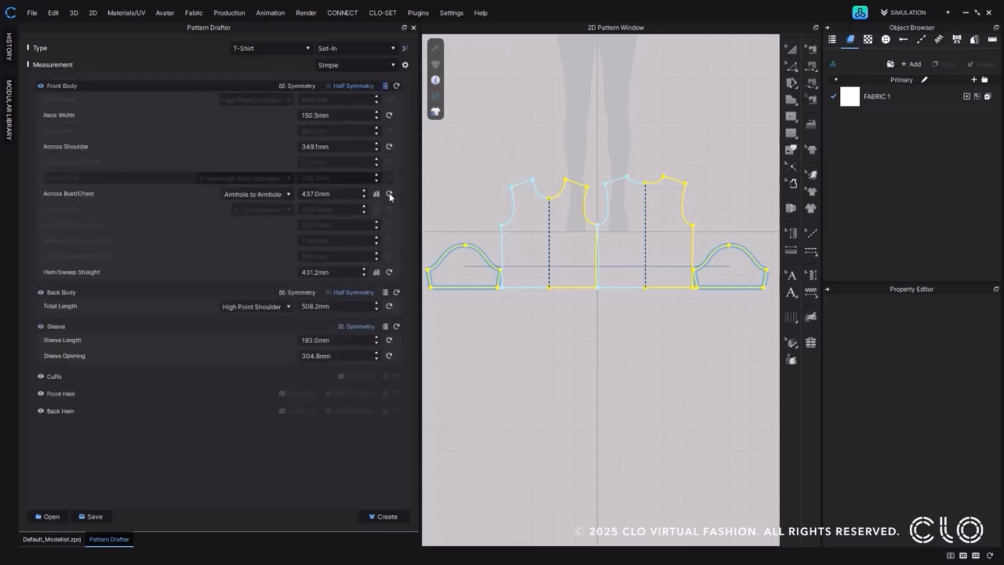
click(385, 293)
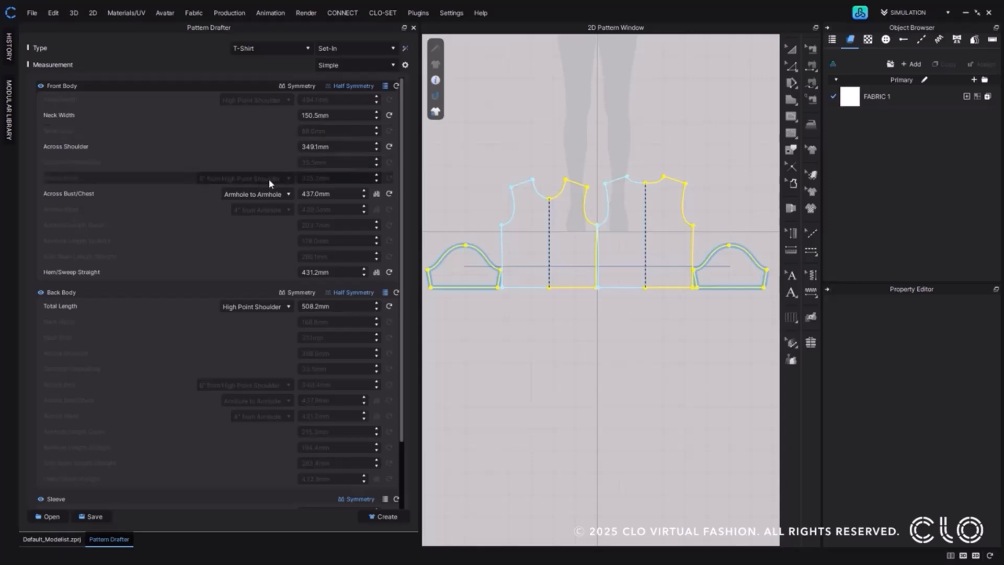
click(385, 292)
click(385, 86)
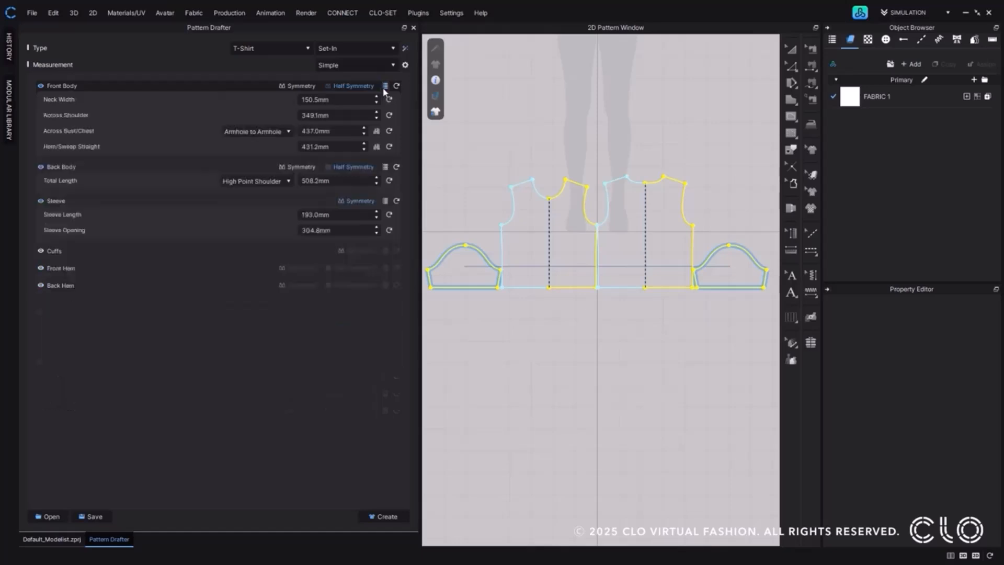
click(405, 65)
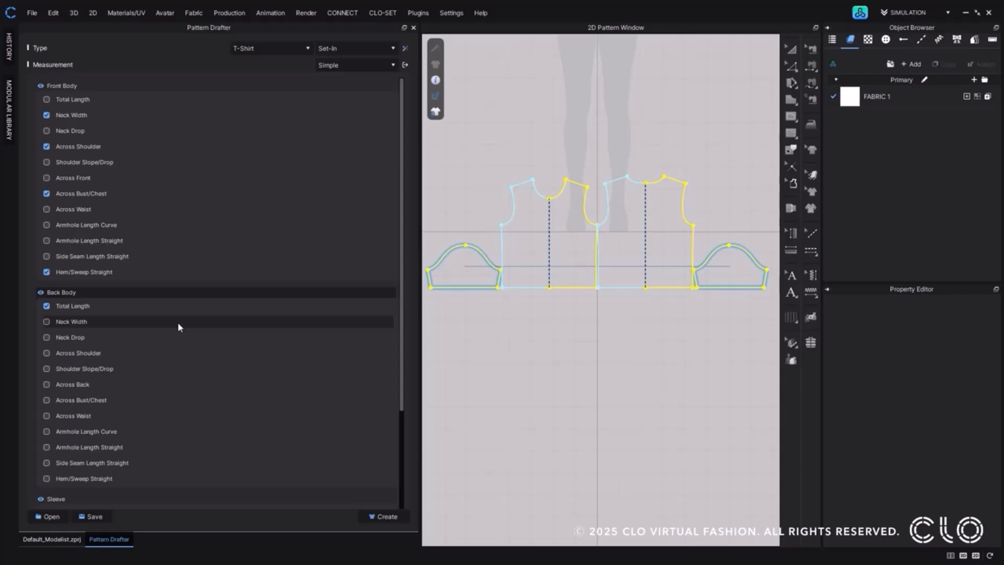
click(407, 64)
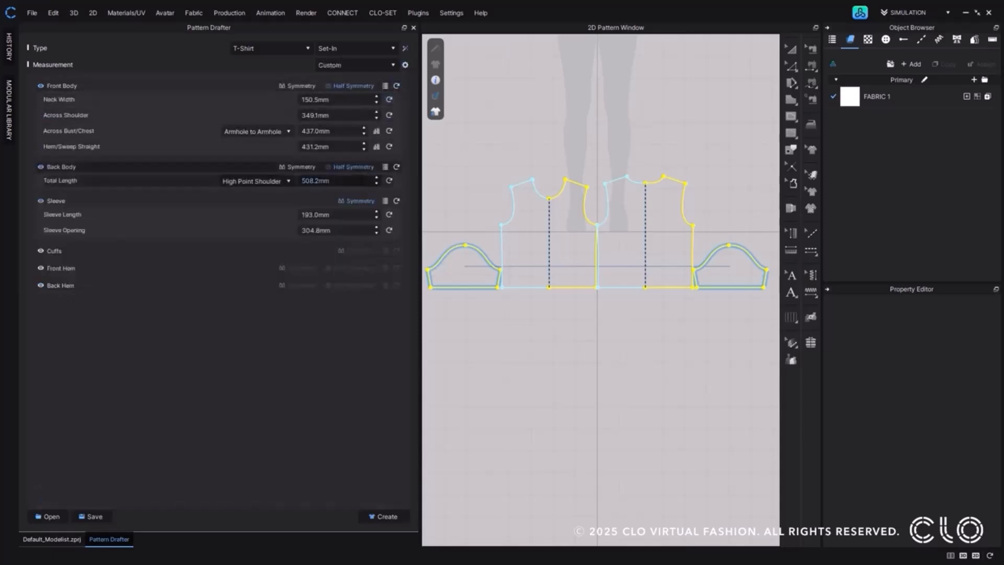
Set the Back Body total length to 619.2 mm.
double_click(360, 181)
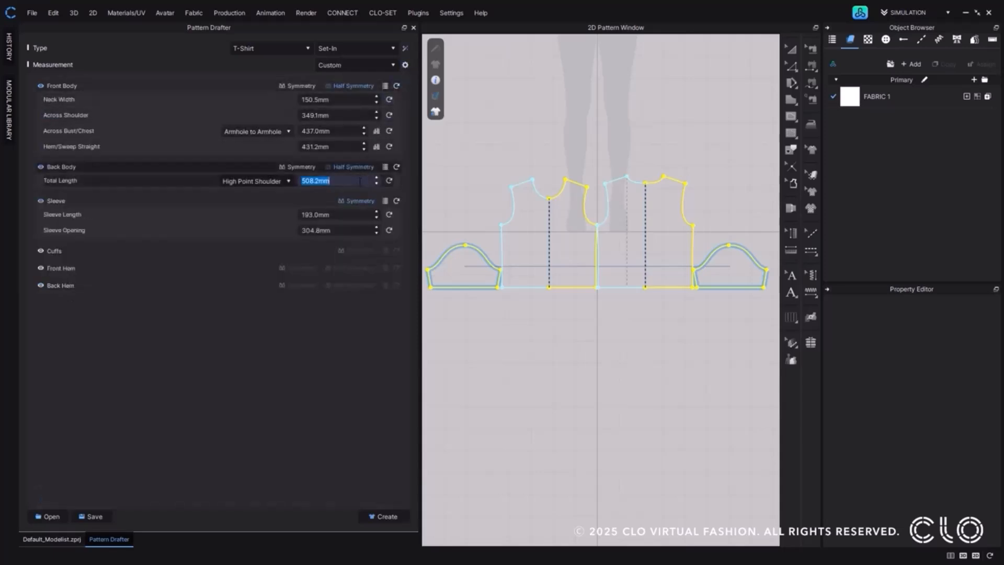
text(562.2)
key(Return)
scroll(359, 182, up, 20)
scroll(360, 182, up, 12)
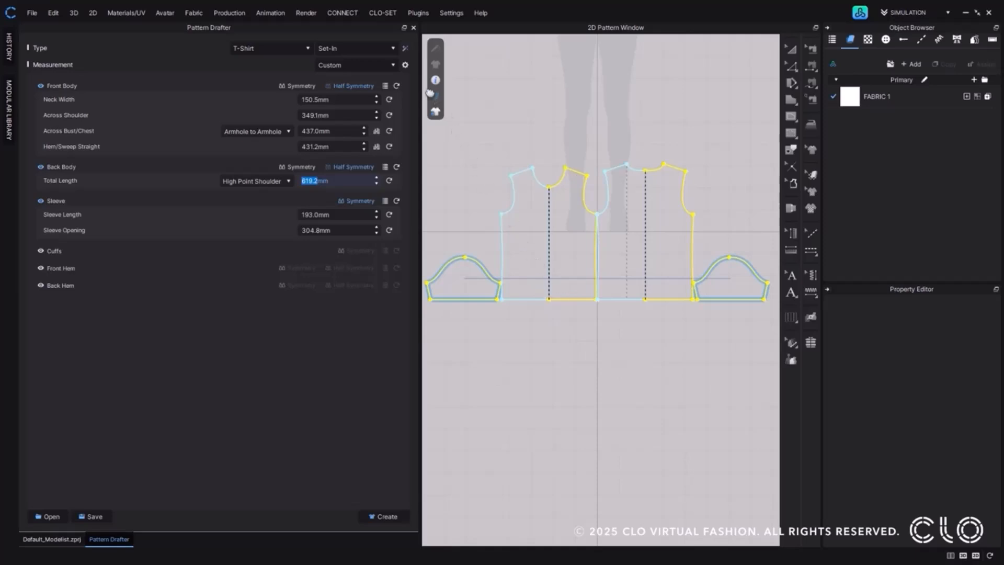
Enable the Front Body's Total Length in the custom measurement details and return to the measurement values.
click(406, 65)
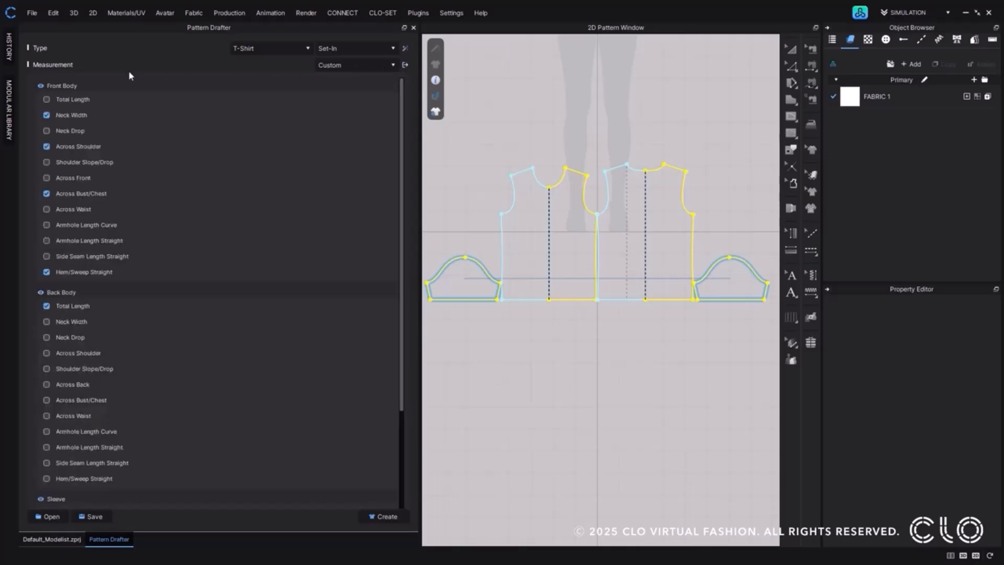
click(46, 98)
click(405, 65)
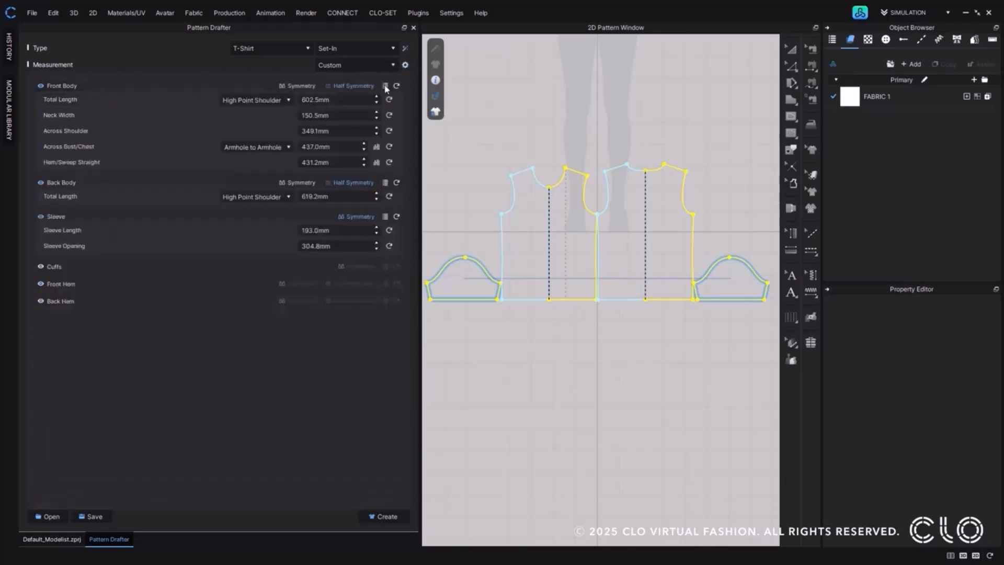
Set the total length to 697.2 mm for the Back Body and 697.5 mm for the Front Body.
click(352, 196)
scroll(352, 196, up, 7)
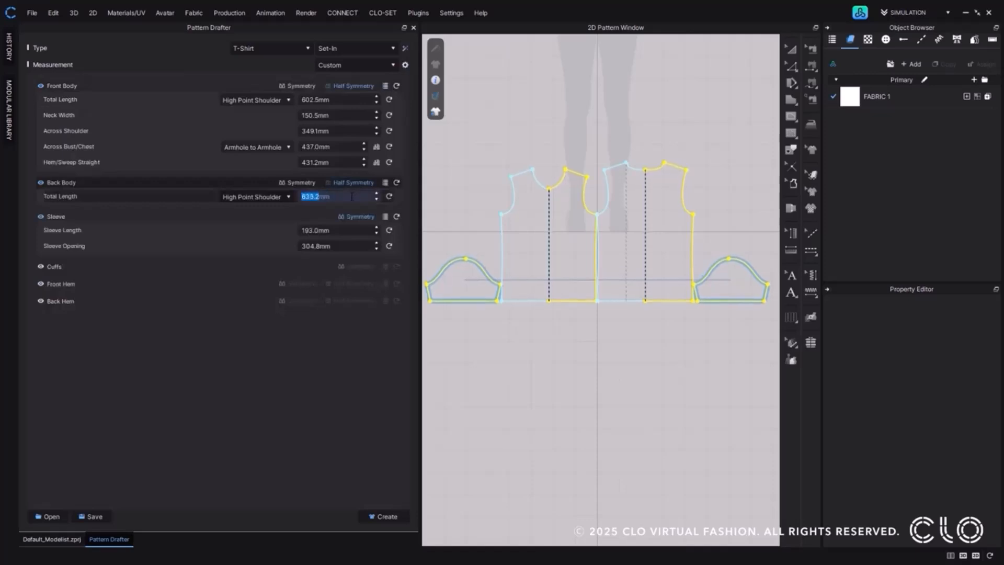
scroll(350, 196, up, 2)
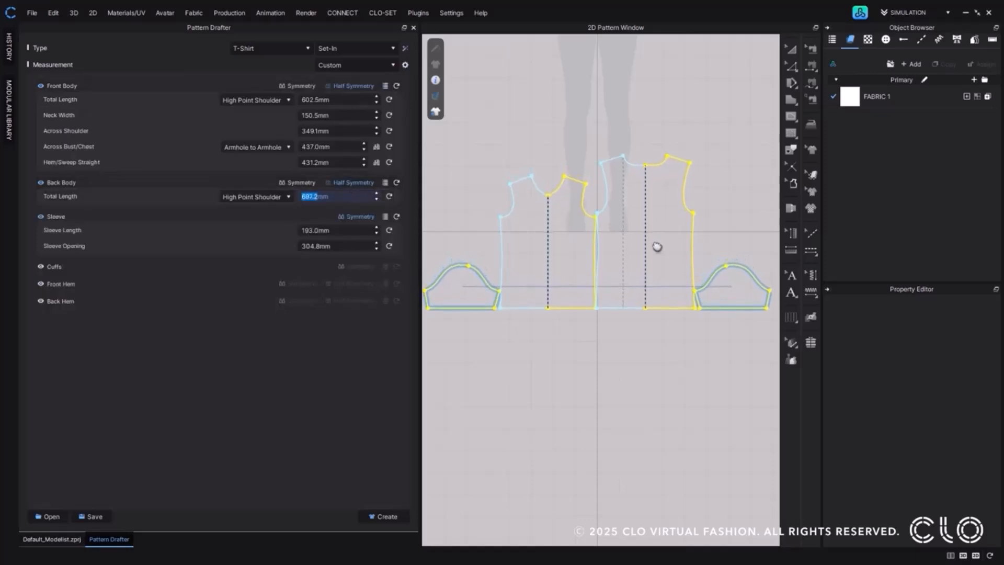
click(346, 99)
scroll(346, 99, up, 3)
scroll(347, 99, up, 7)
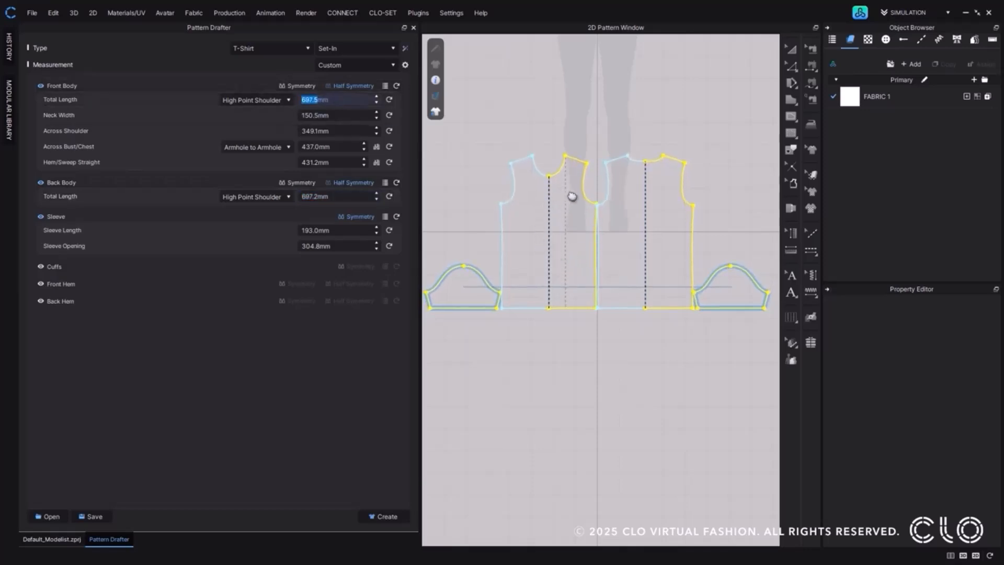
Set the Front Body's neck width to 154.5 mm, across shoulder to 391.1 mm and across bust/chest to 482.0 mm.
click(343, 115)
scroll(343, 116, up, 2)
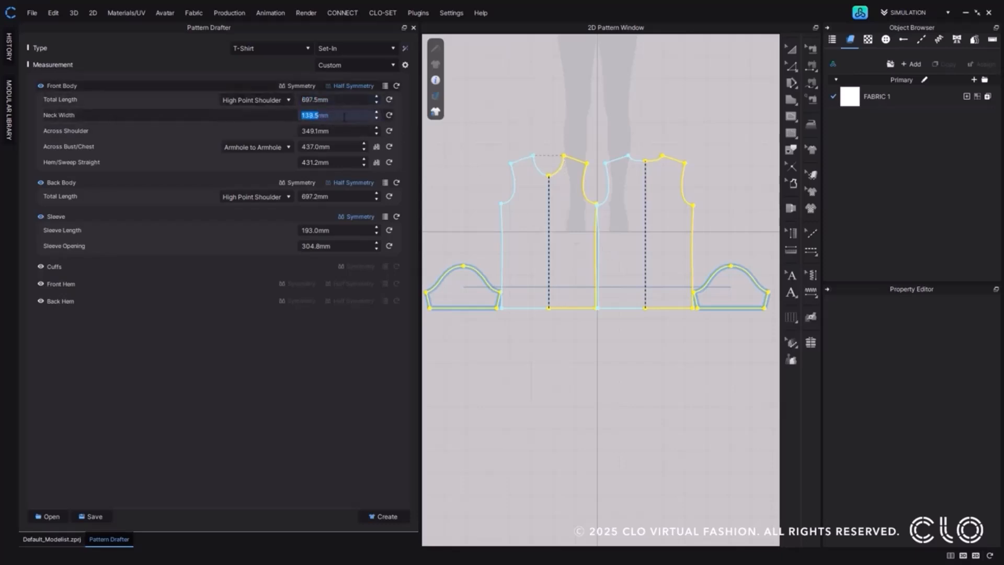
scroll(343, 116, up, 2)
click(340, 131)
scroll(341, 130, up, 5)
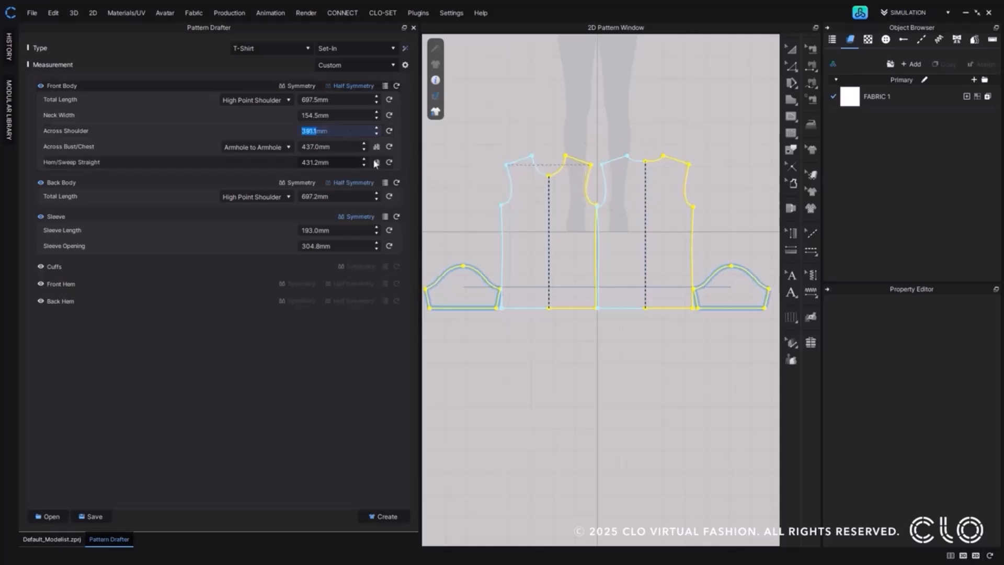
click(350, 147)
scroll(350, 147, up, 5)
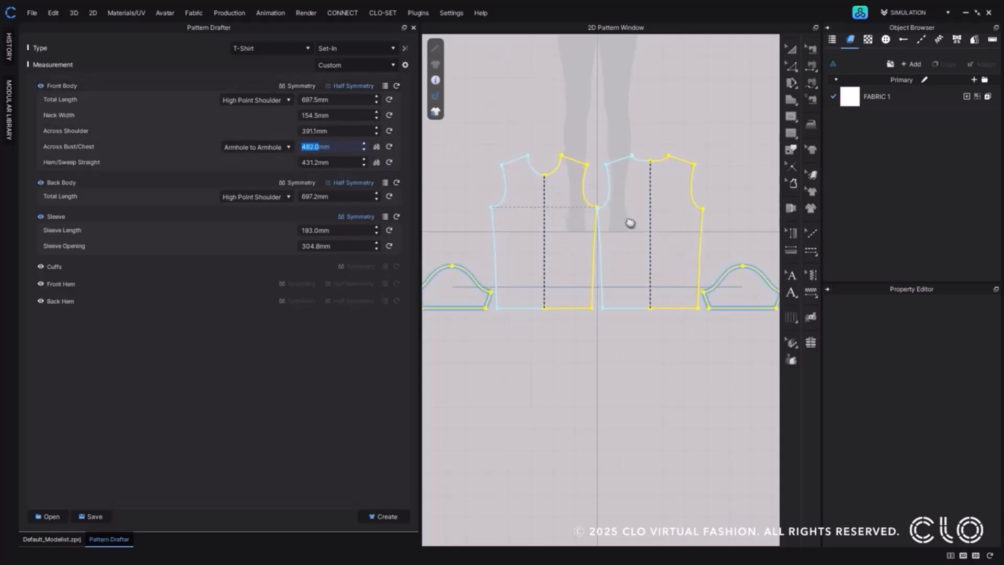
click(413, 153)
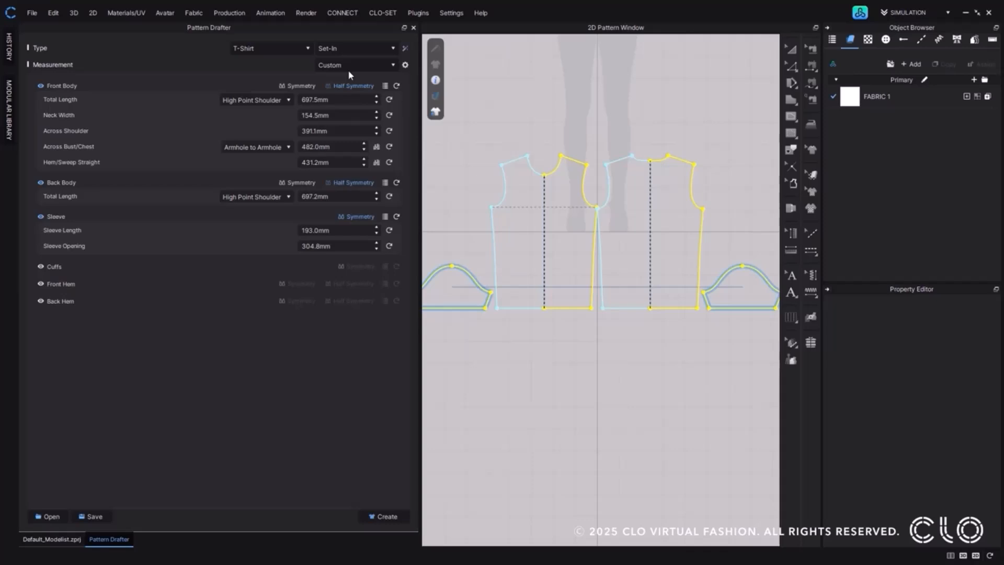
Switch the measurement set from Custom back to Simple.
click(389, 64)
click(390, 77)
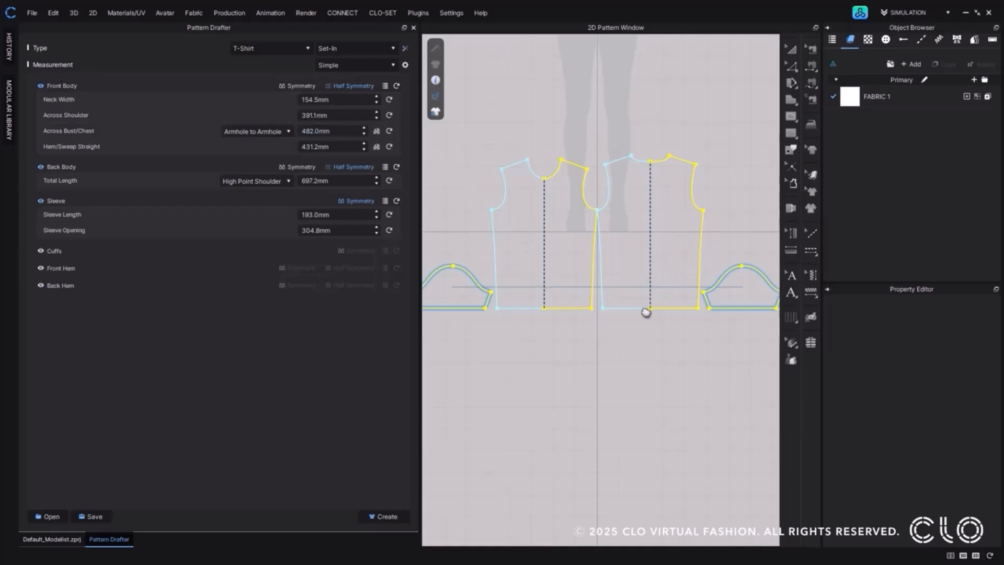
Hide the Front Body pattern and show it again, and switch it from Half Symmetry to Symmetry.
click(40, 87)
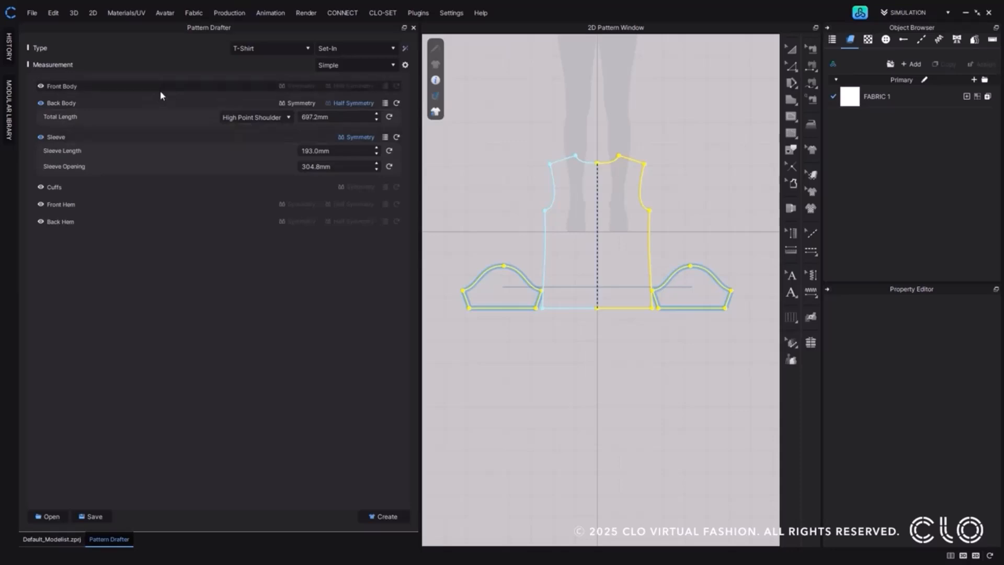
click(40, 86)
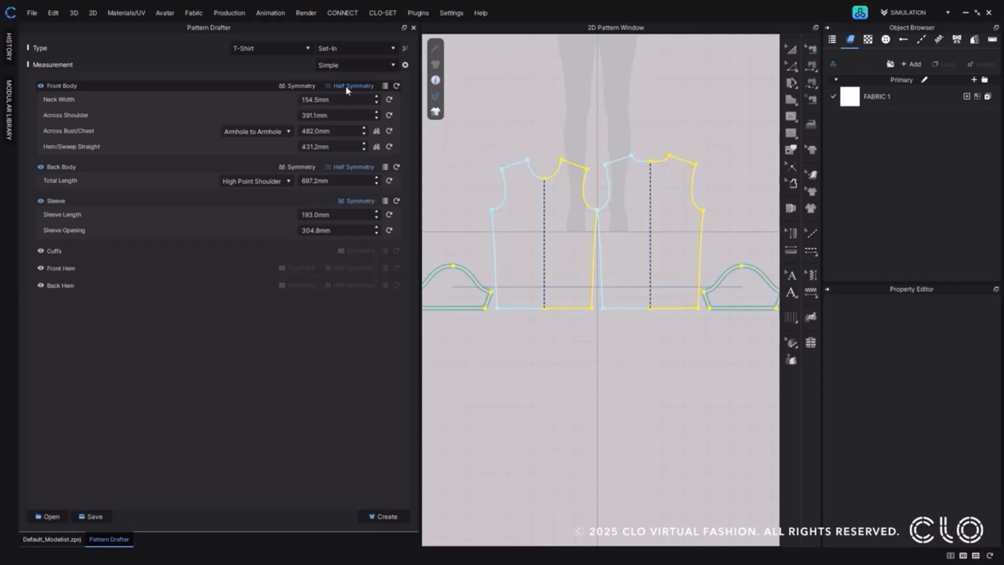
click(308, 86)
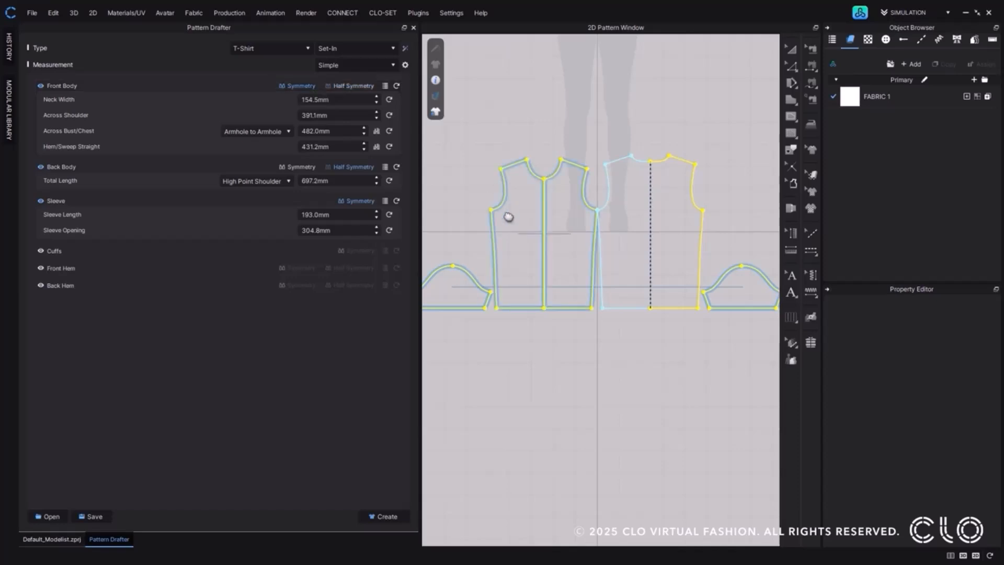
scroll(508, 218, up, 5)
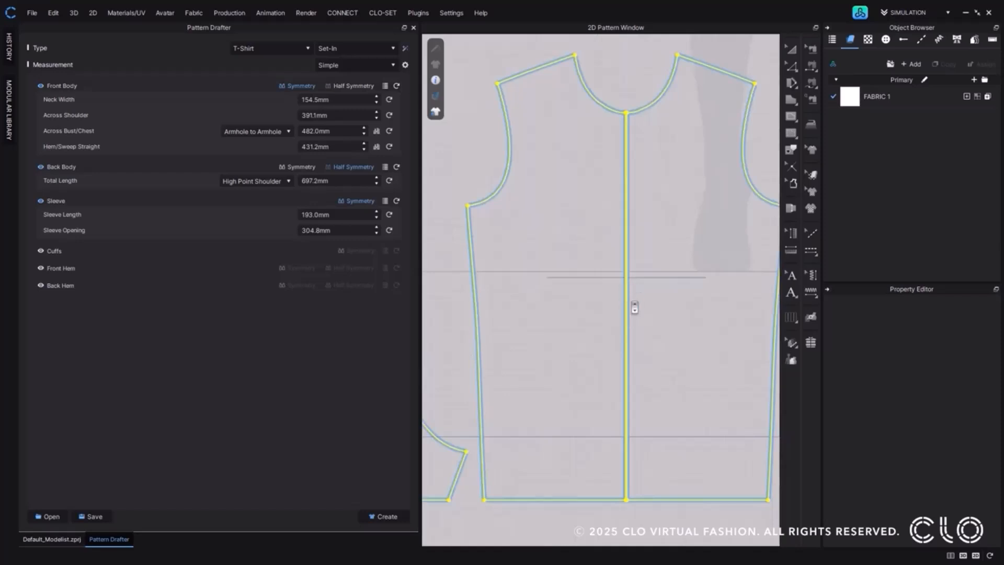
scroll(637, 298, down, 2)
middle_drag(629, 301, 625, 301)
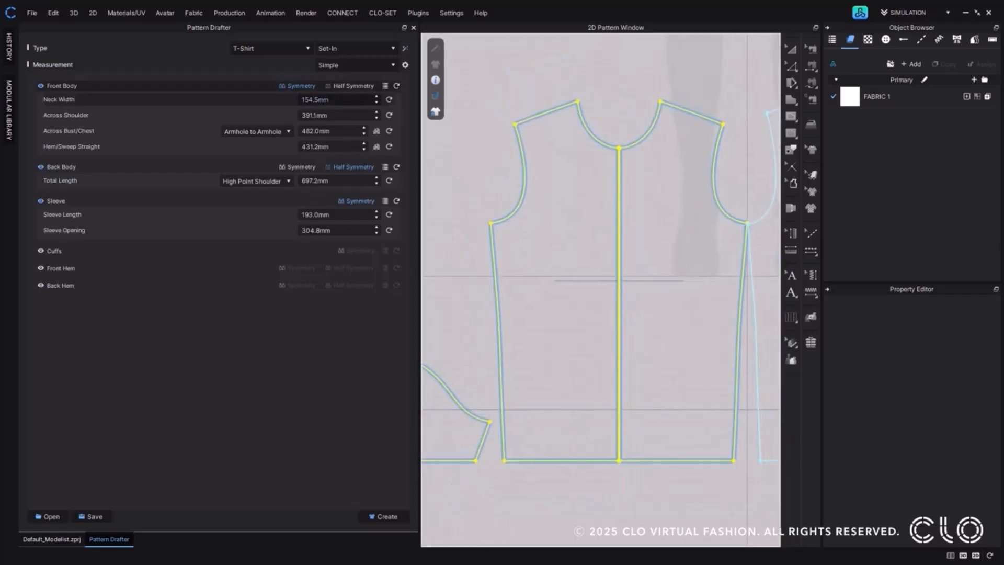
Turn off the Front Body's Symmetry and restore its Half Symmetry.
click(310, 88)
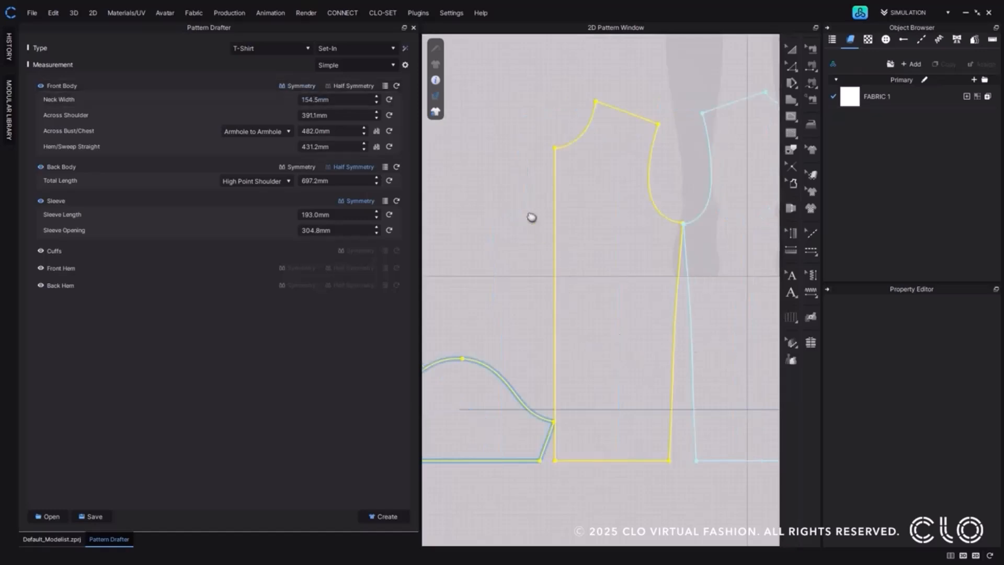
click(369, 90)
scroll(577, 224, down, 3)
scroll(665, 276, down, 2)
middle_drag(665, 277, 599, 283)
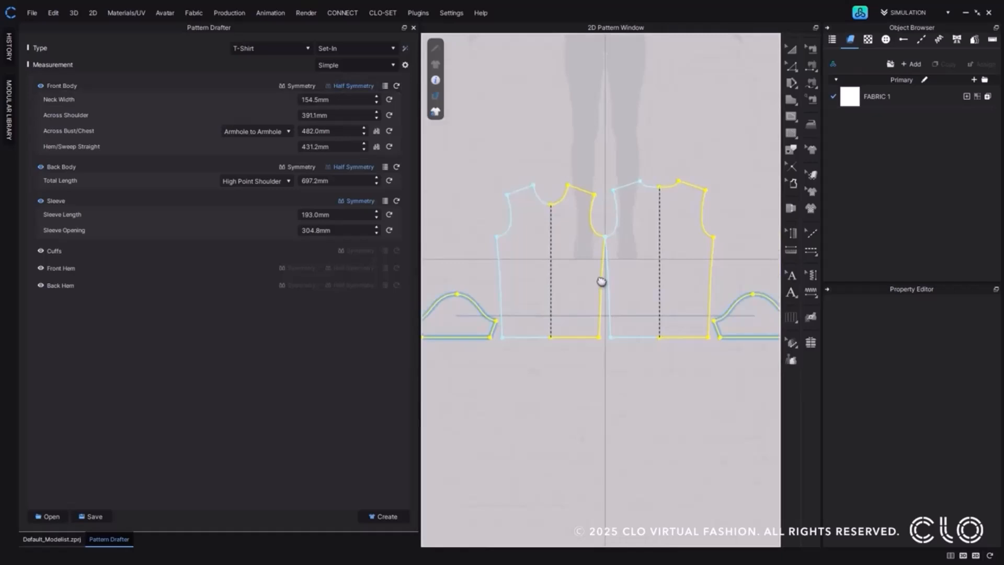
Vary the Back Body's total length measured from High Point Shoulder and set it to 600 mm.
click(289, 181)
click(286, 194)
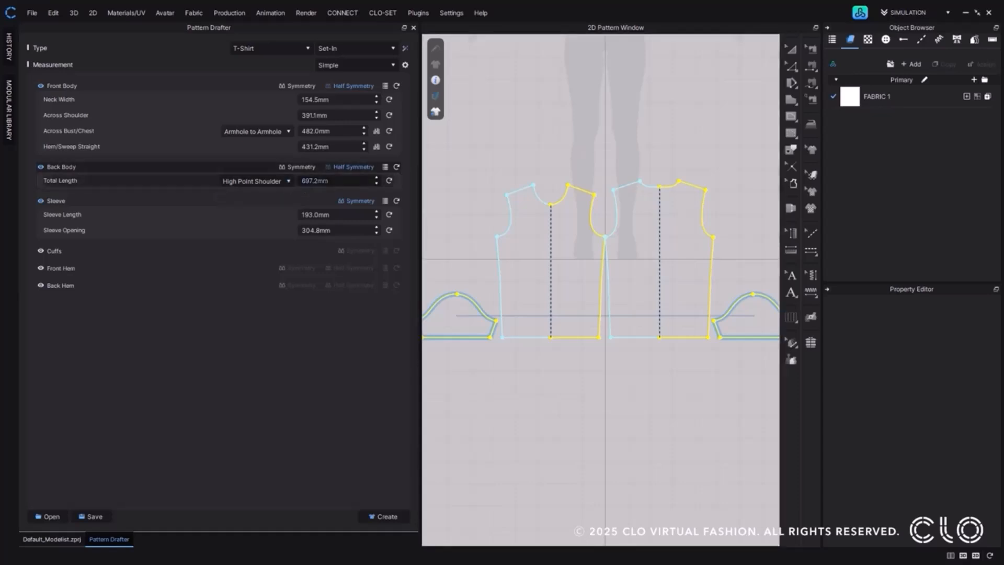
click(331, 181)
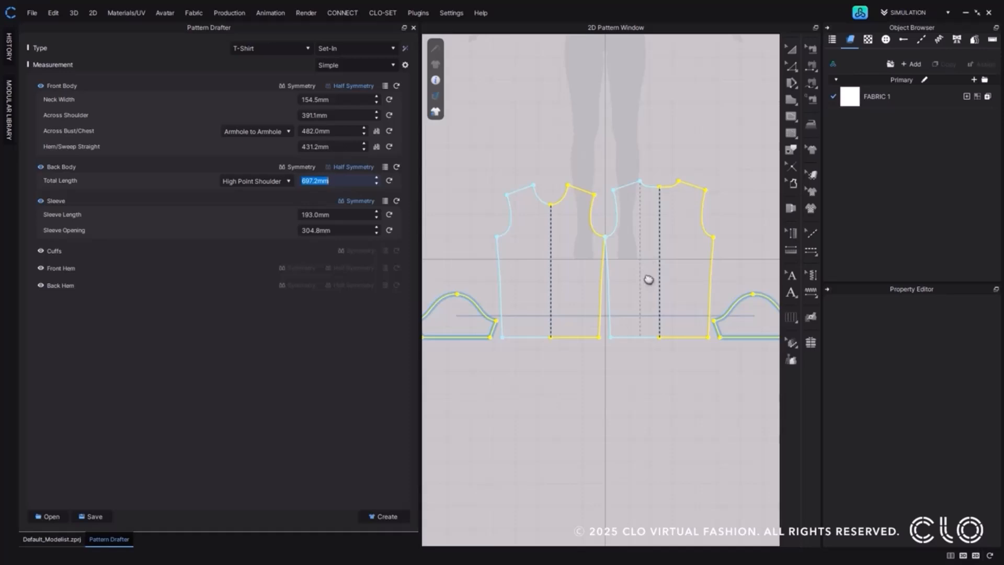
click(334, 180)
double_click(335, 180)
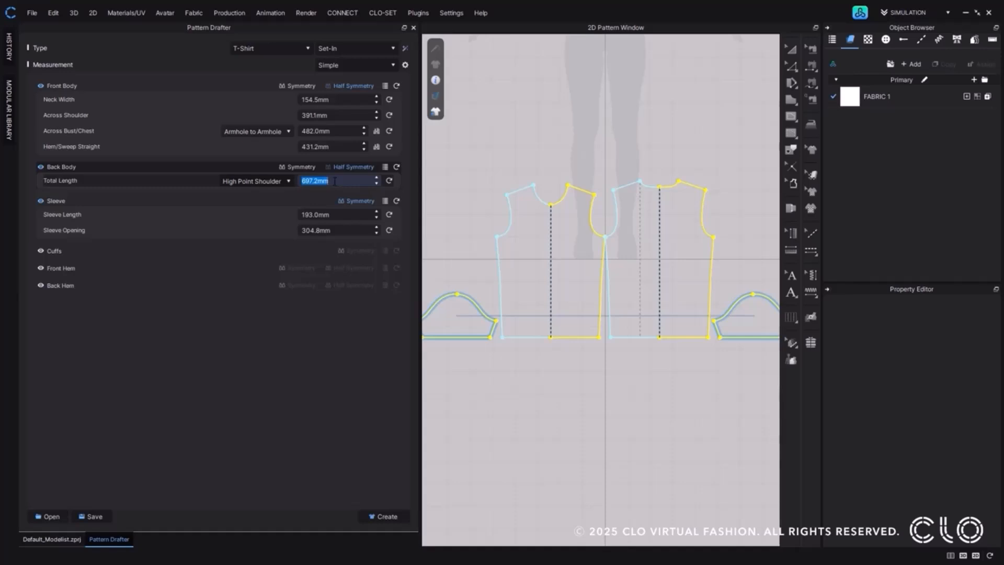
scroll(335, 181, up, 1)
scroll(335, 181, up, 5)
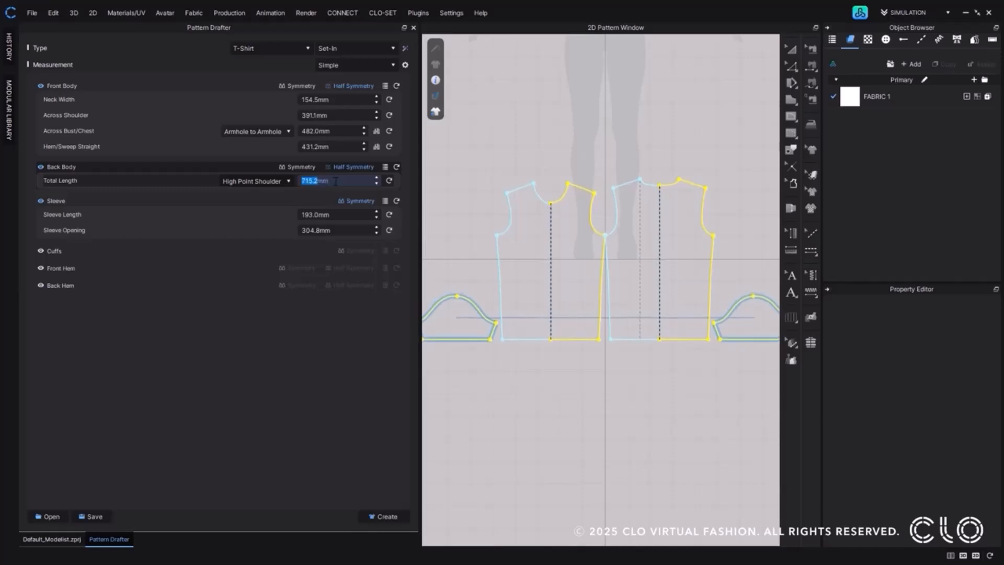
scroll(335, 181, down, 9)
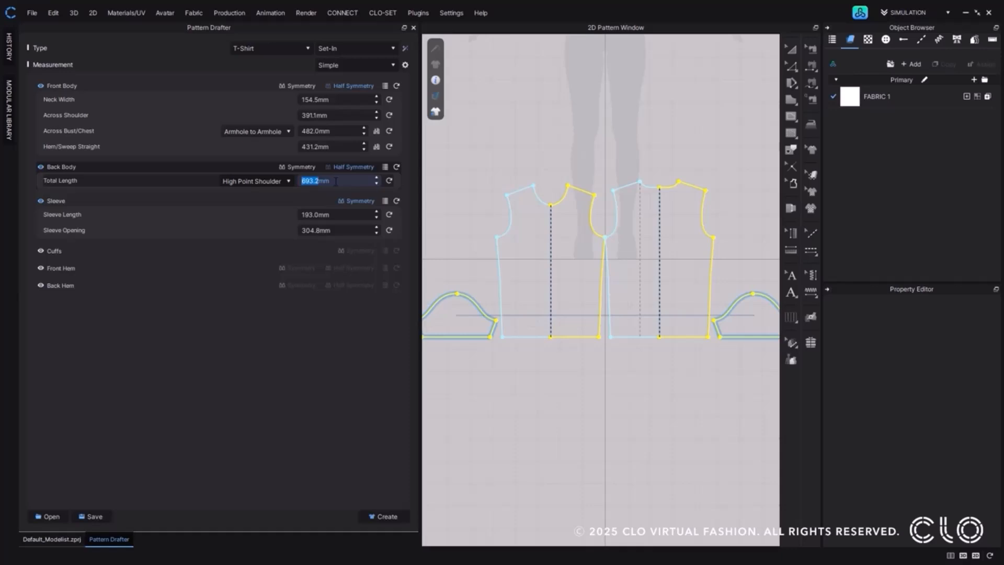
scroll(335, 181, up, 6)
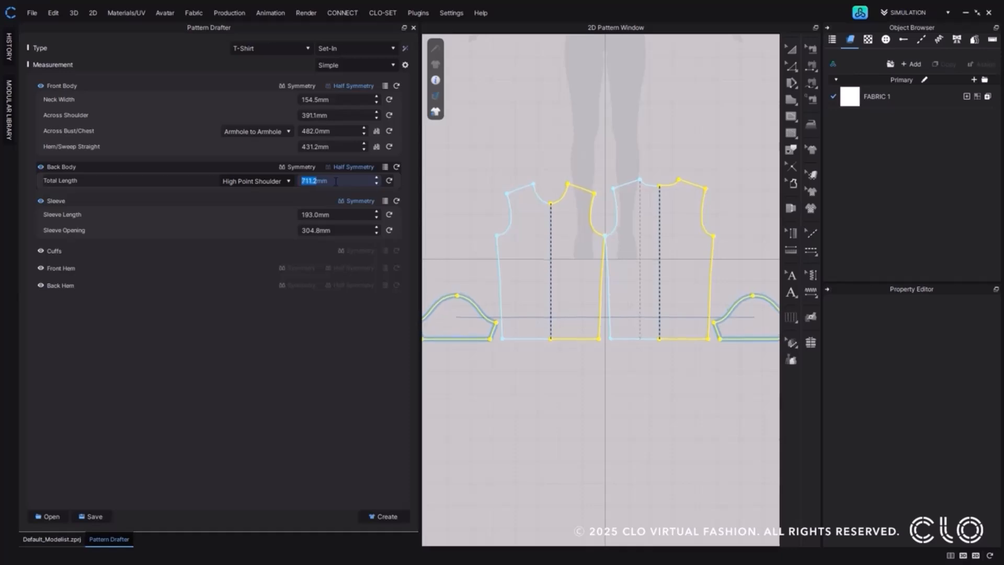
scroll(335, 181, down, 3)
scroll(336, 181, up, 12)
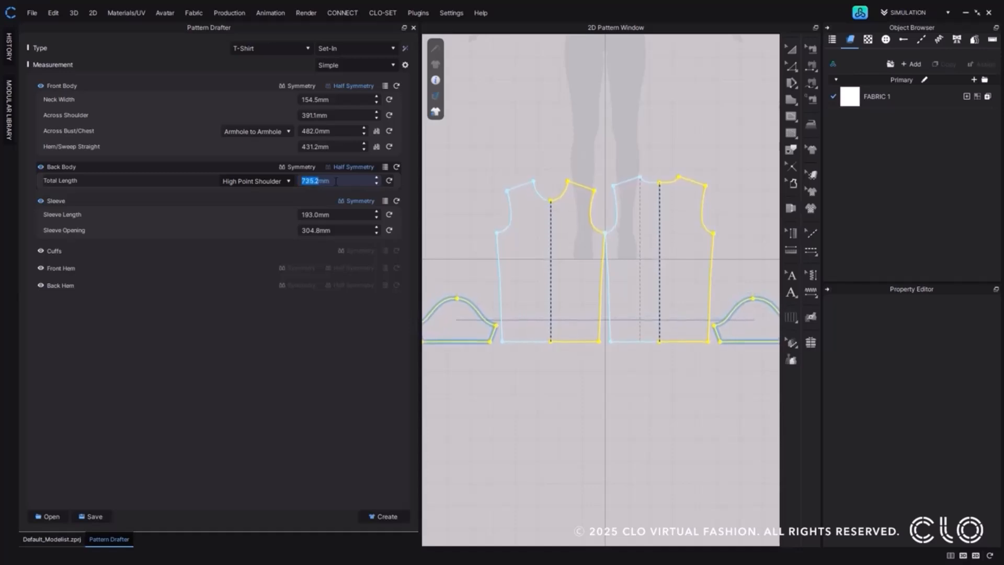
scroll(335, 181, down, 11)
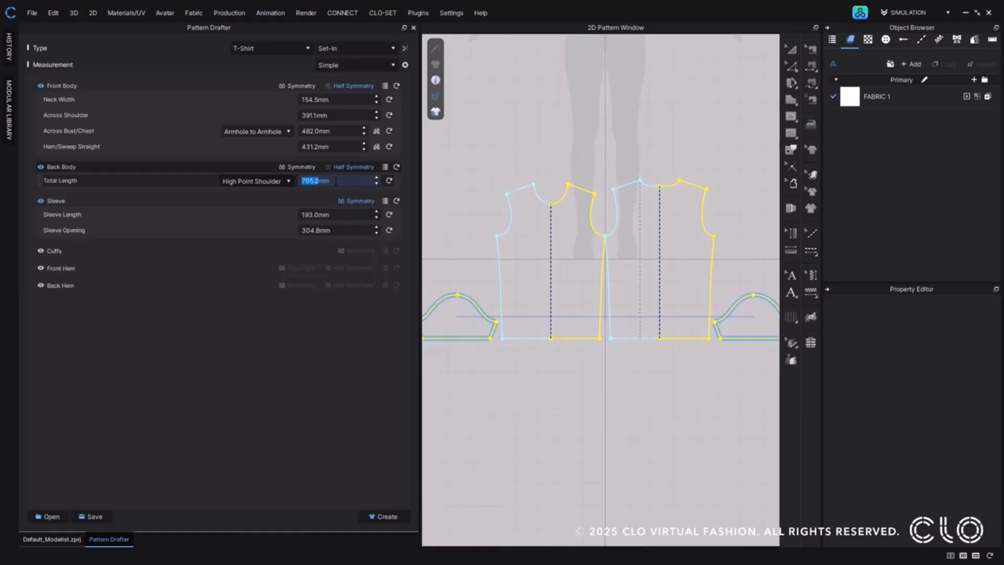
text(600)
key(Return)
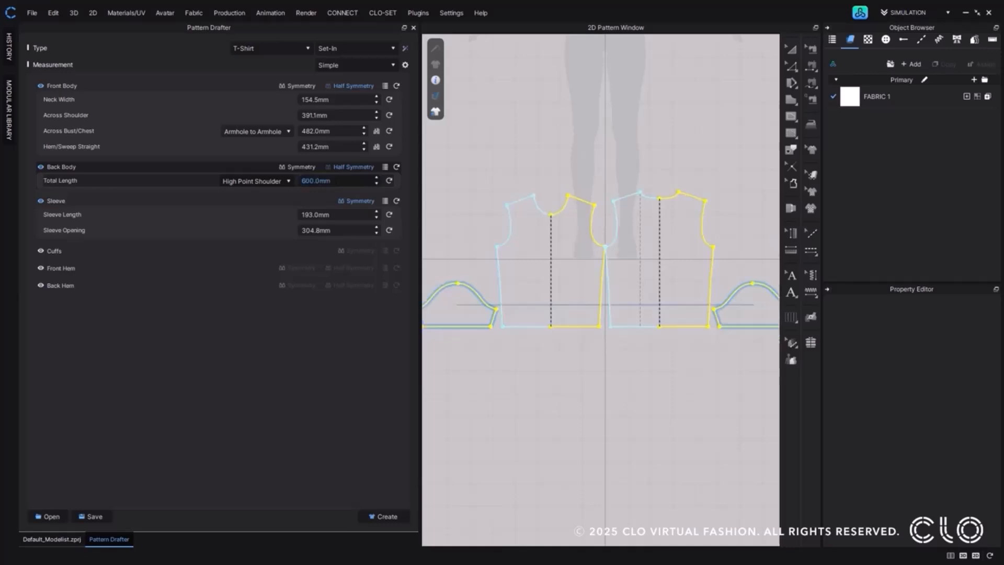
Reset the Back Body and Front Body measurements to their defaults, and set the Back Body's total length to 620 mm.
click(389, 181)
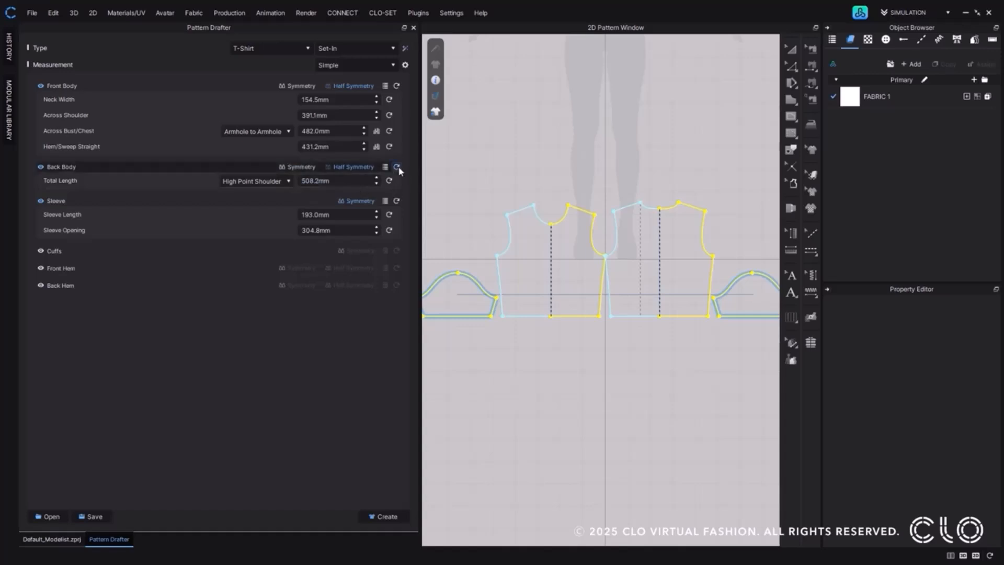
click(397, 86)
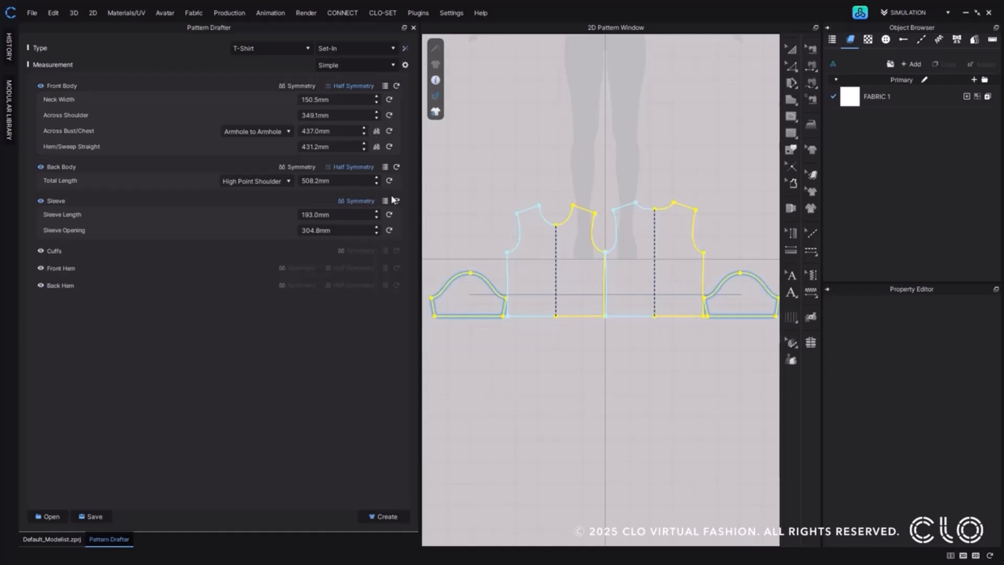
click(359, 182)
text(620)
key(Return)
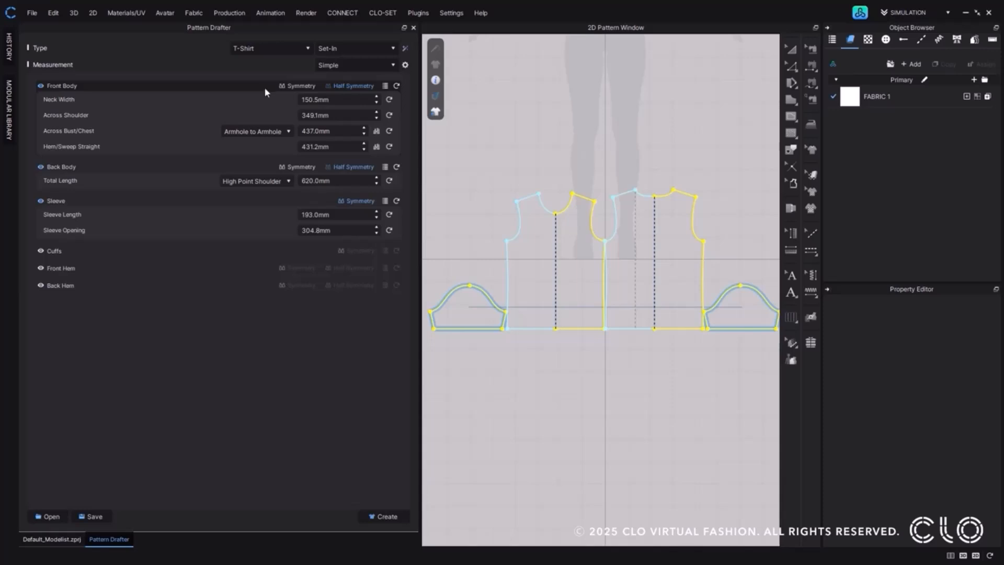
Set the Front Body's neck width to 160 mm and across shoulder to 400 mm.
click(314, 100)
click(335, 115)
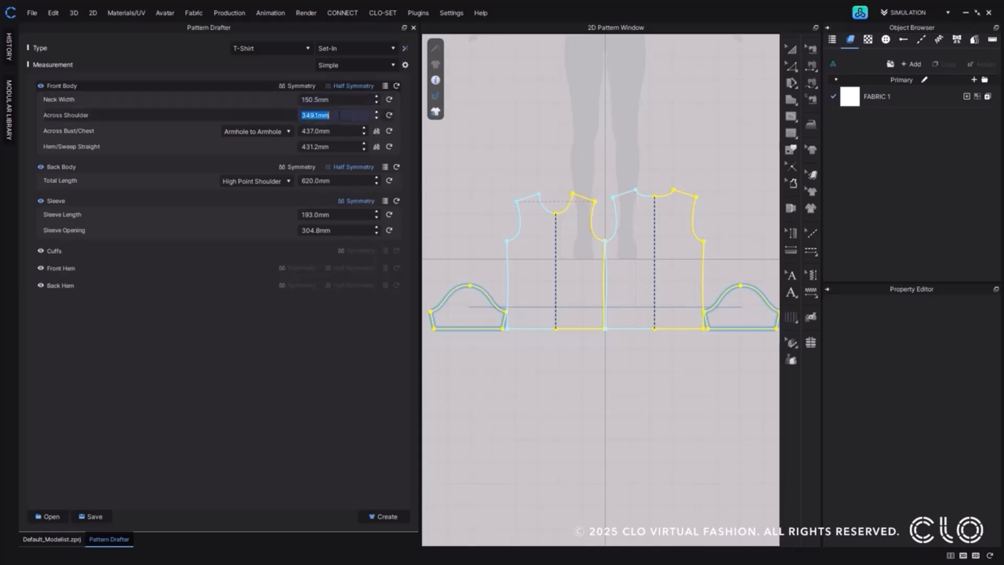
click(335, 130)
click(343, 148)
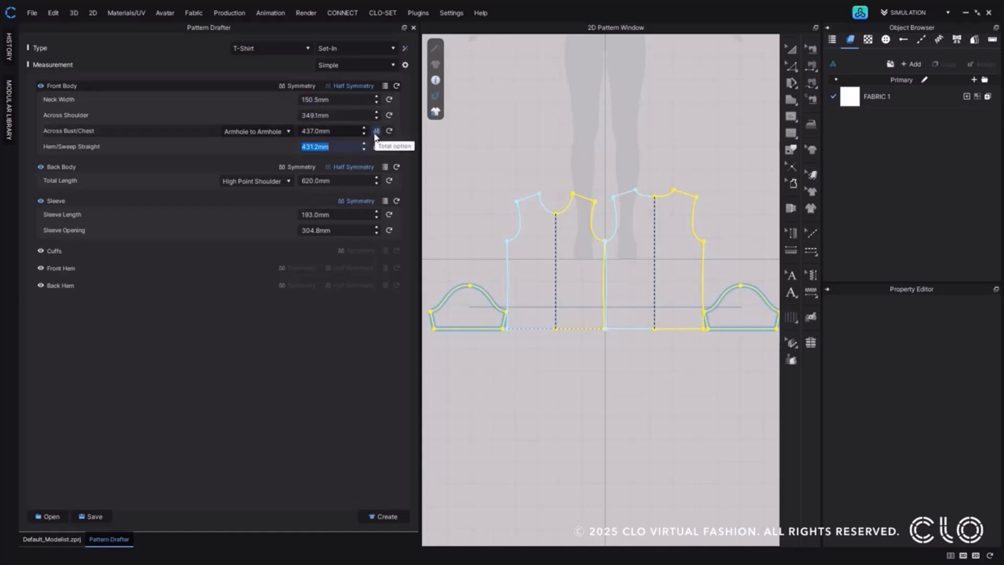
click(341, 100)
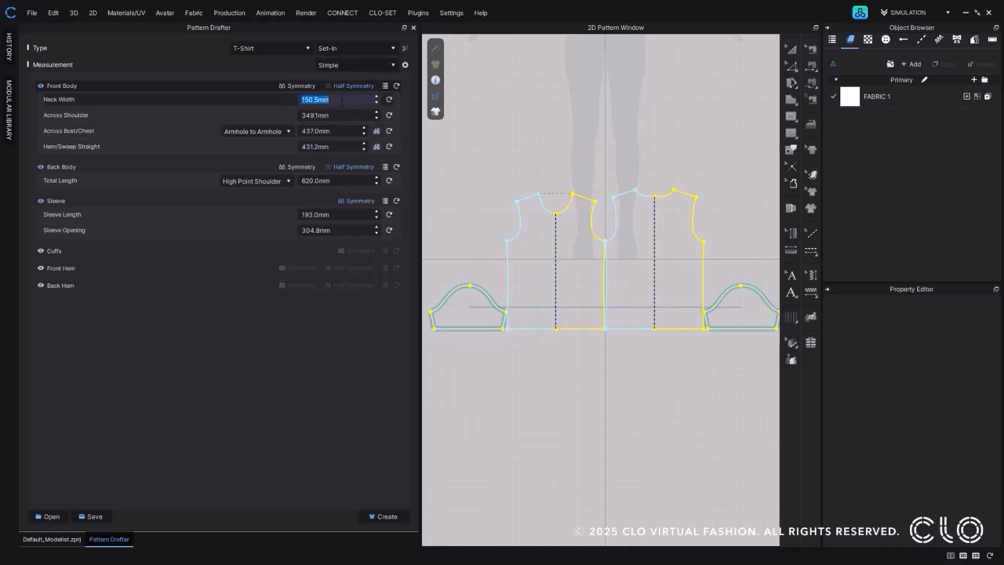
text(160)
key(Return)
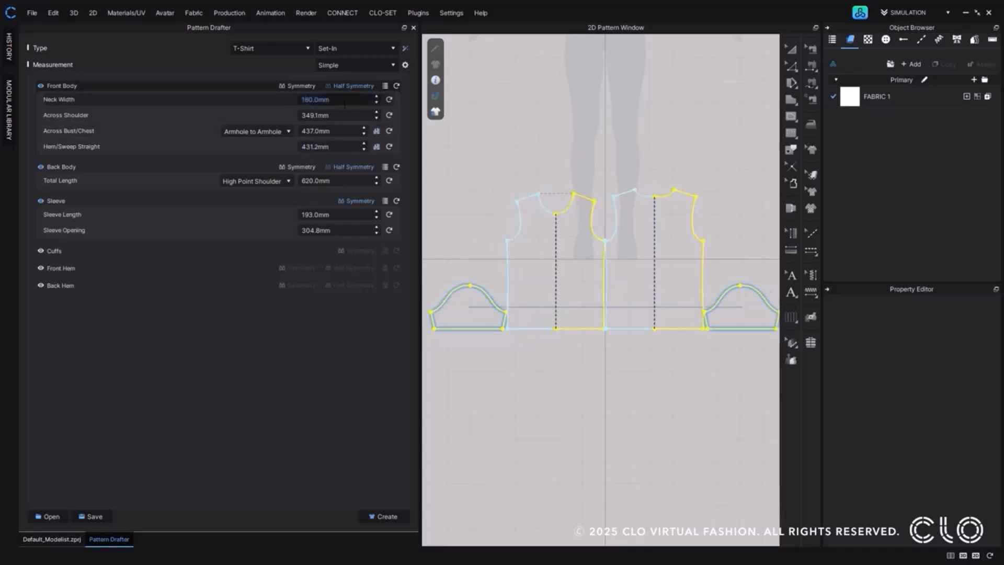
click(345, 115)
text(400)
key(Return)
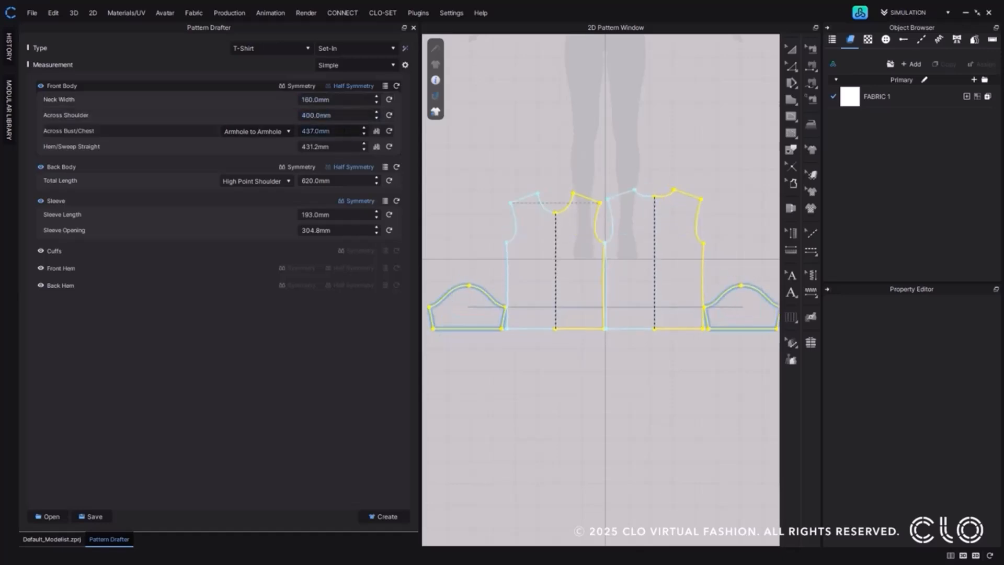
Enable the total option for the Front Body's Armhole to Armhole across bust/chest measurement and set it to 1000 mm.
click(343, 132)
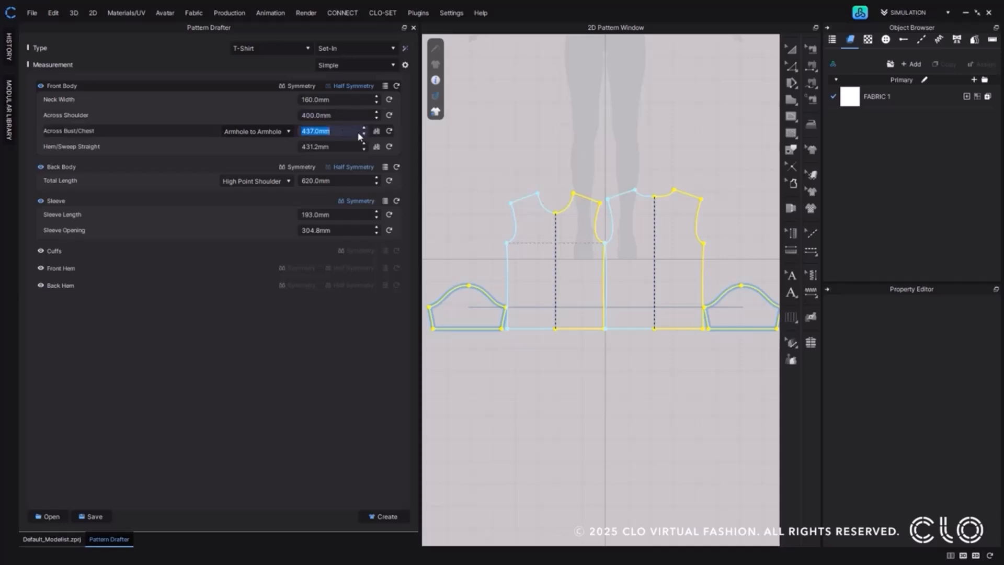
click(290, 131)
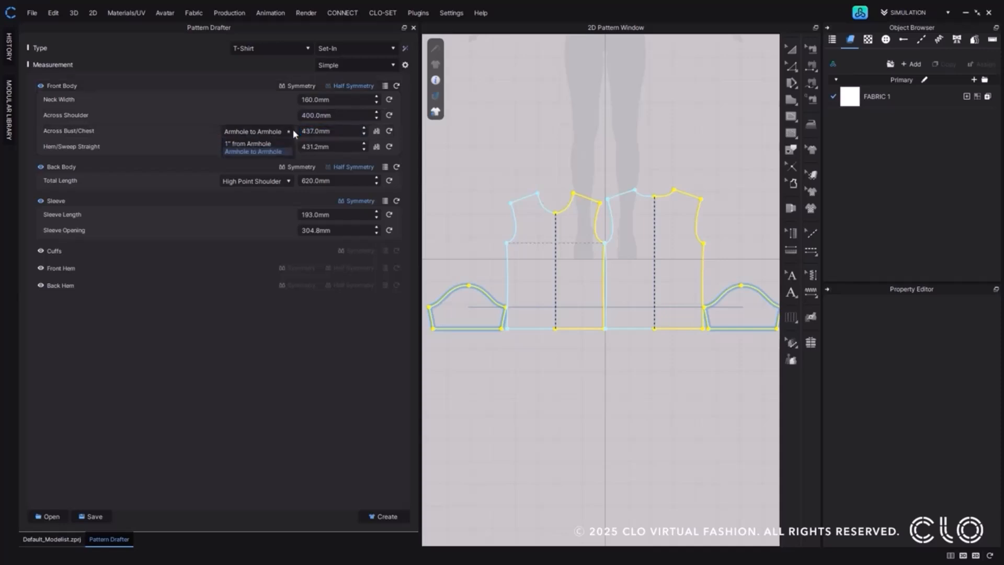
click(286, 151)
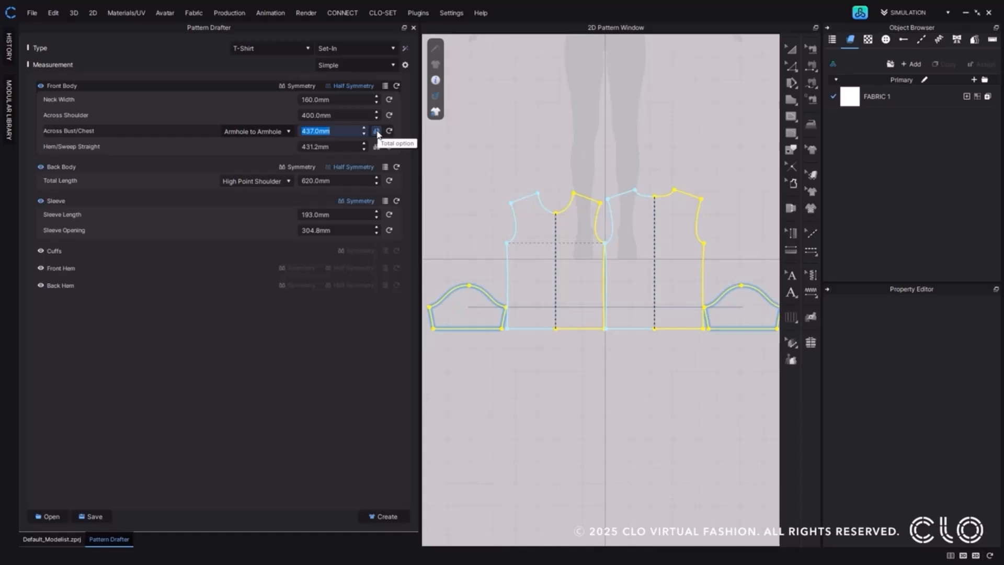
click(376, 131)
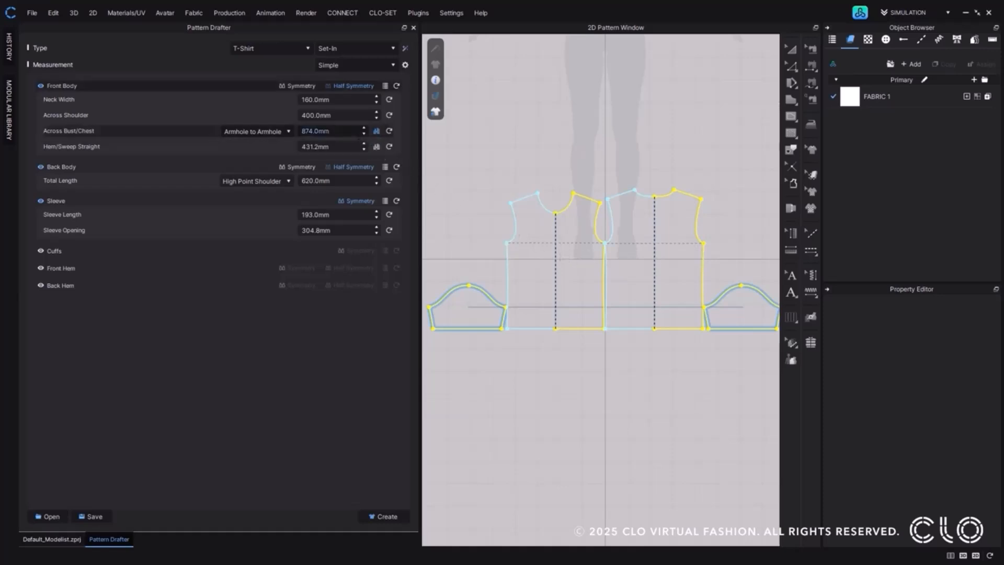
double_click(326, 131)
text(1000)
key(Return)
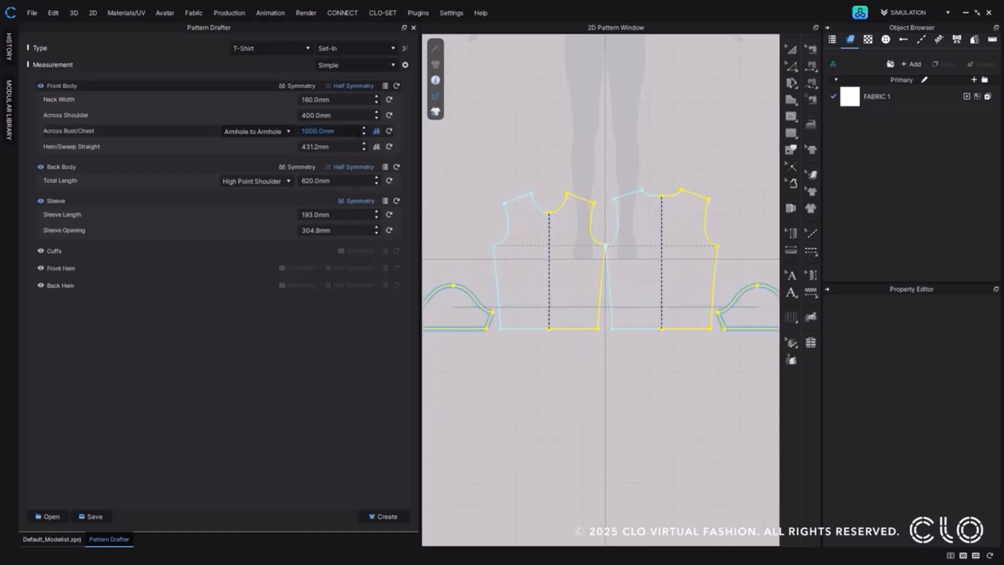
Enable the total option for the Front Body's straight hem/sweep and set it to 960 mm.
click(375, 147)
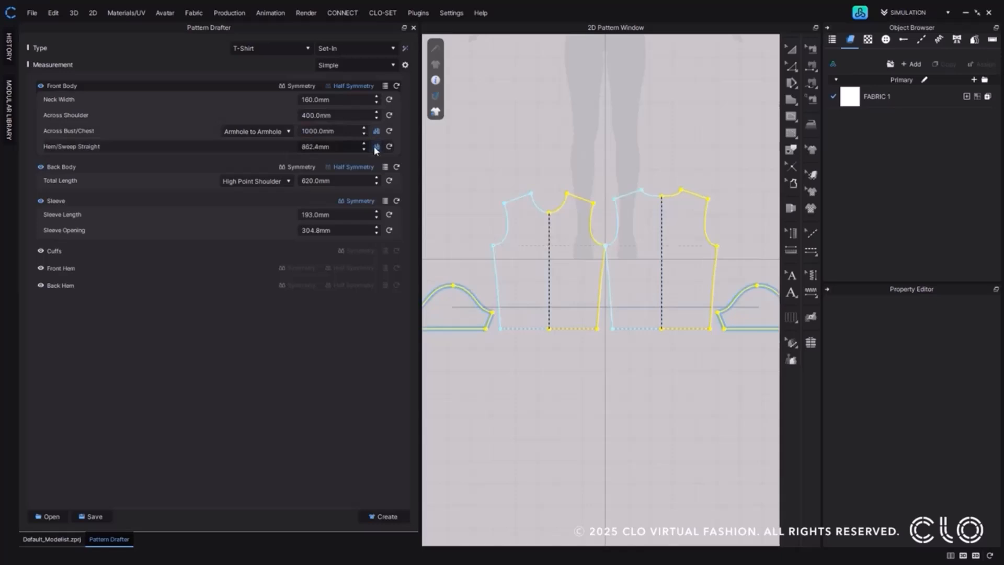
double_click(355, 147)
text(96)
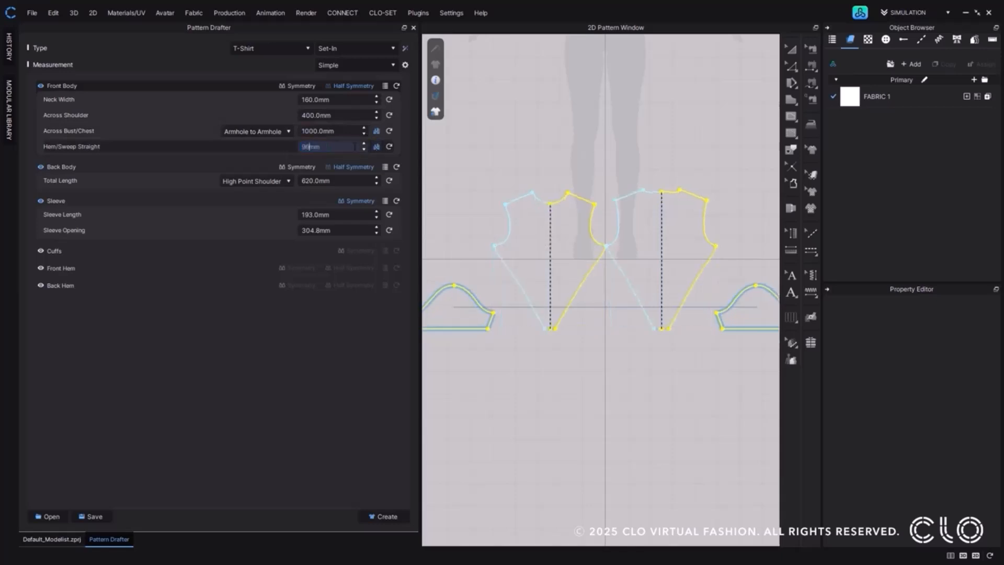
text(0)
key(Return)
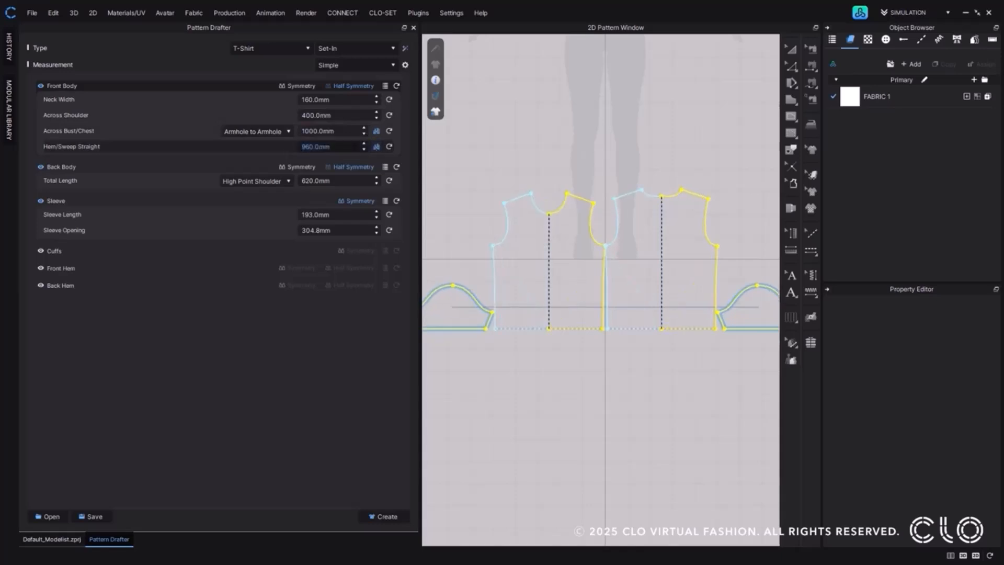
Set the sleeve length to 570 mm.
click(315, 214)
double_click(322, 215)
middle_drag(618, 305, 504, 270)
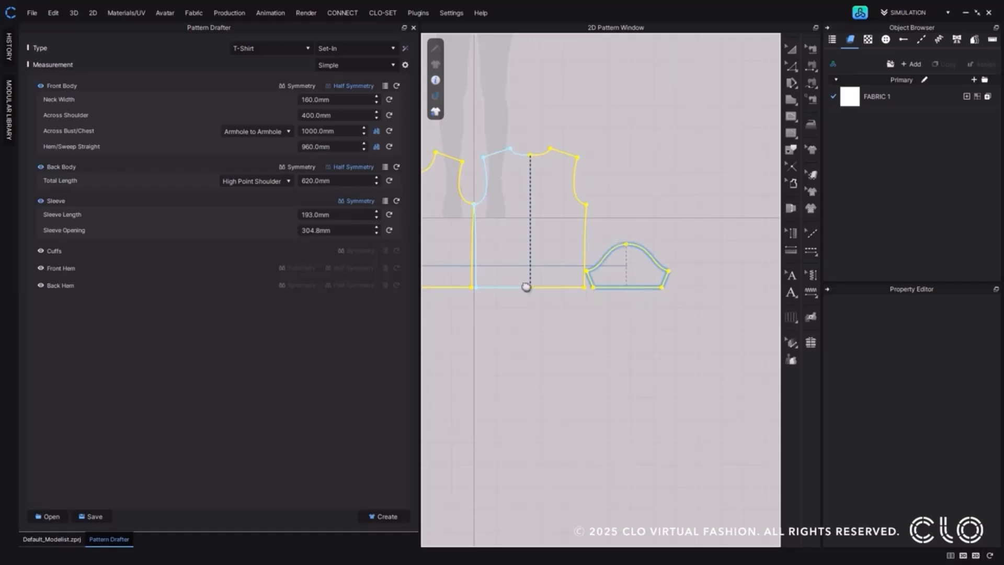
double_click(334, 214)
text(570)
key(Return)
scroll(515, 239, up, 3)
scroll(542, 247, down, 1)
middle_drag(535, 238, 495, 254)
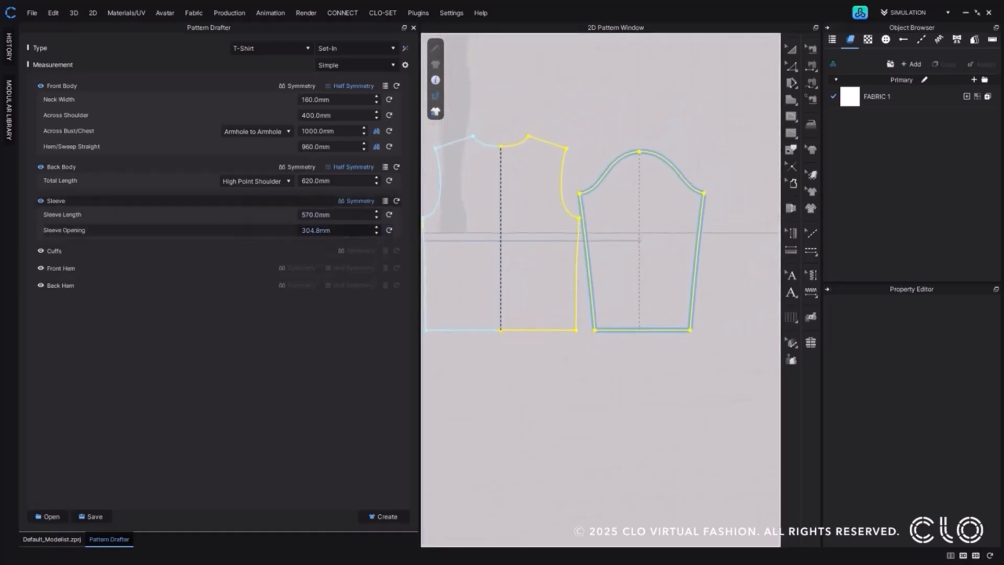
Set the sleeve opening to 240 mm.
double_click(349, 231)
text(240)
key(Return)
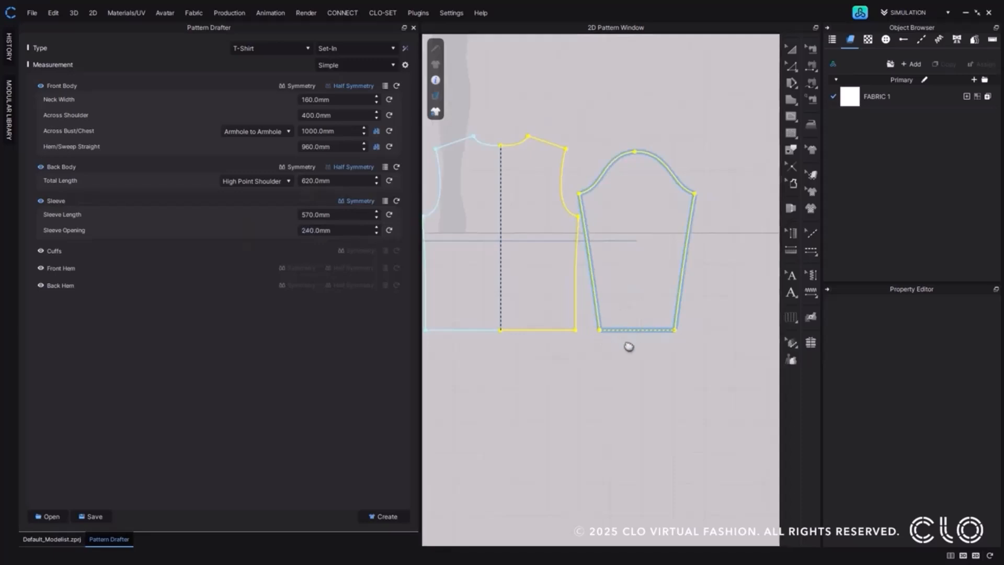
Switch the drafter's measurement level from Simple to General.
scroll(578, 323, down, 4)
middle_drag(571, 323, 690, 323)
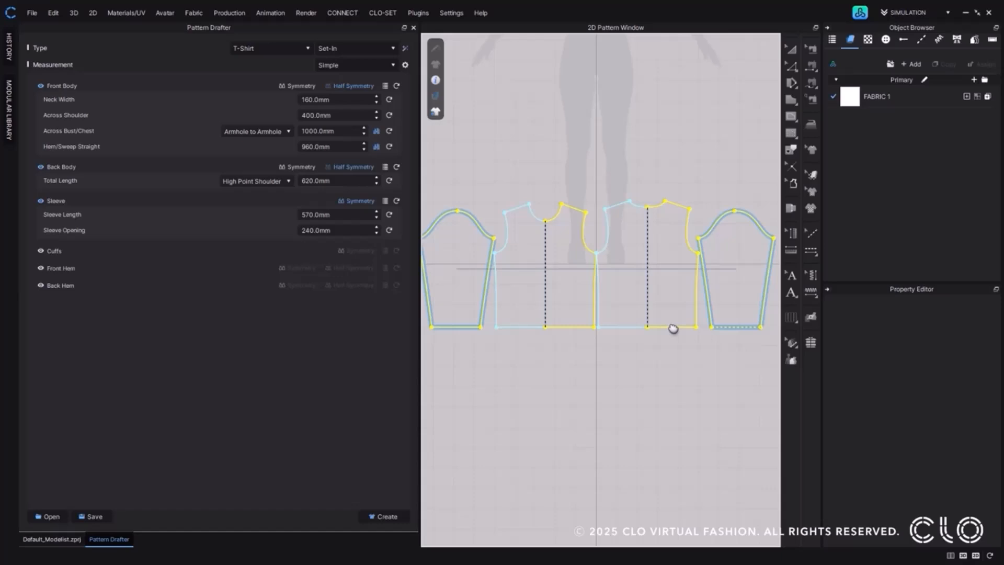
click(392, 67)
click(388, 85)
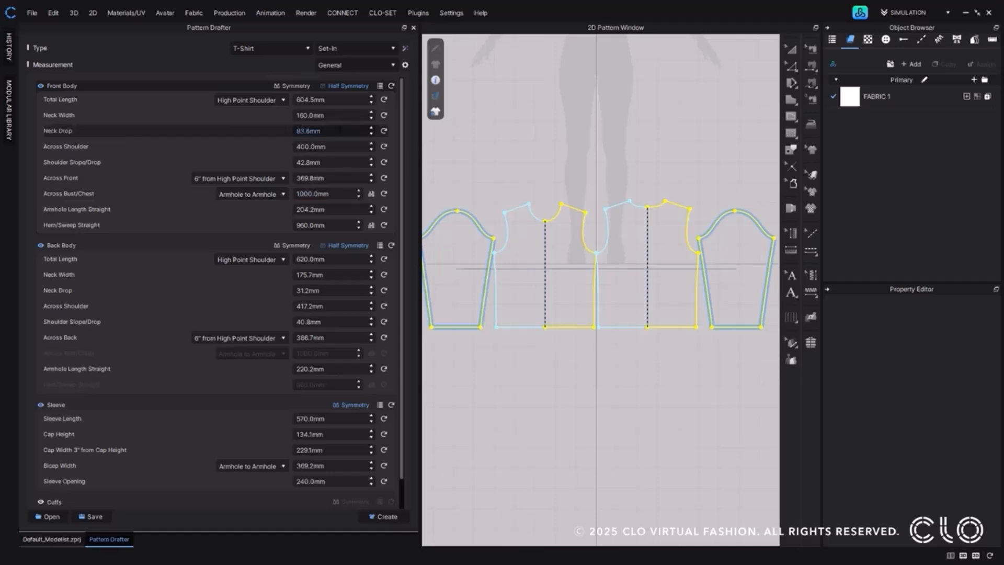
Set the Front Body's neck drop to 60 mm and its shoulder slope/drop to 37.8 mm.
click(340, 130)
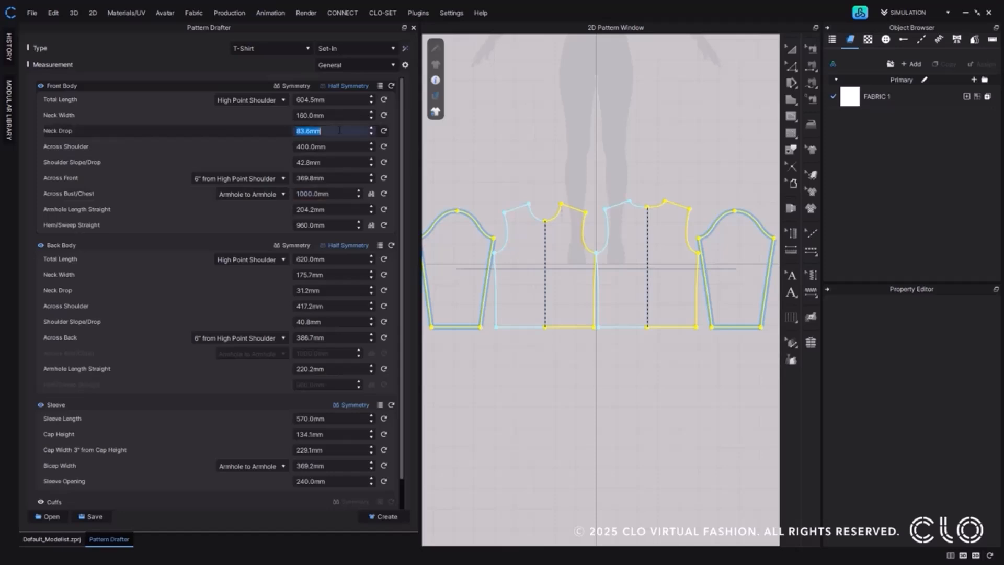
text(60)
key(Return)
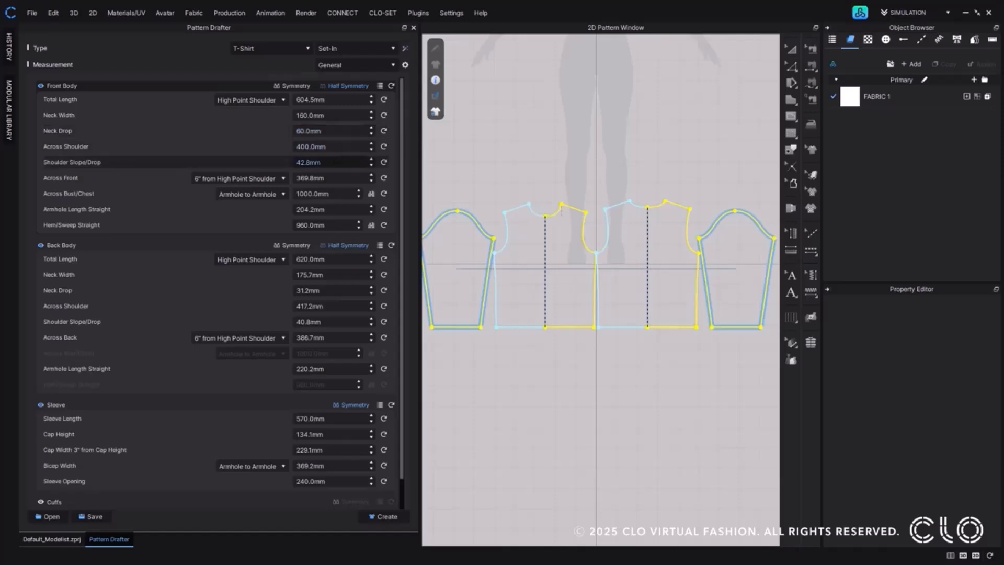
click(342, 161)
scroll(342, 161, down, 1)
scroll(342, 160, down, 2)
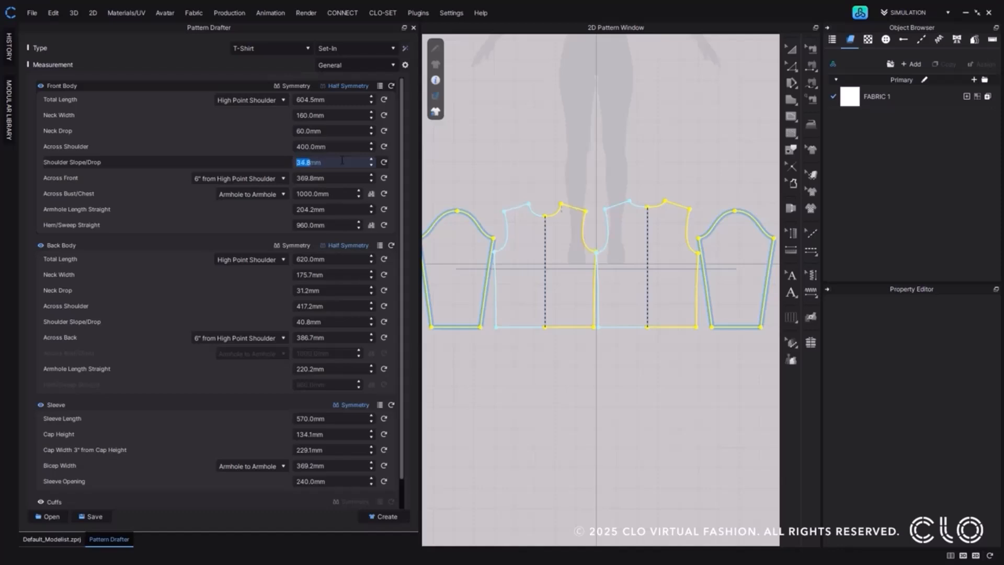
scroll(342, 161, up, 1)
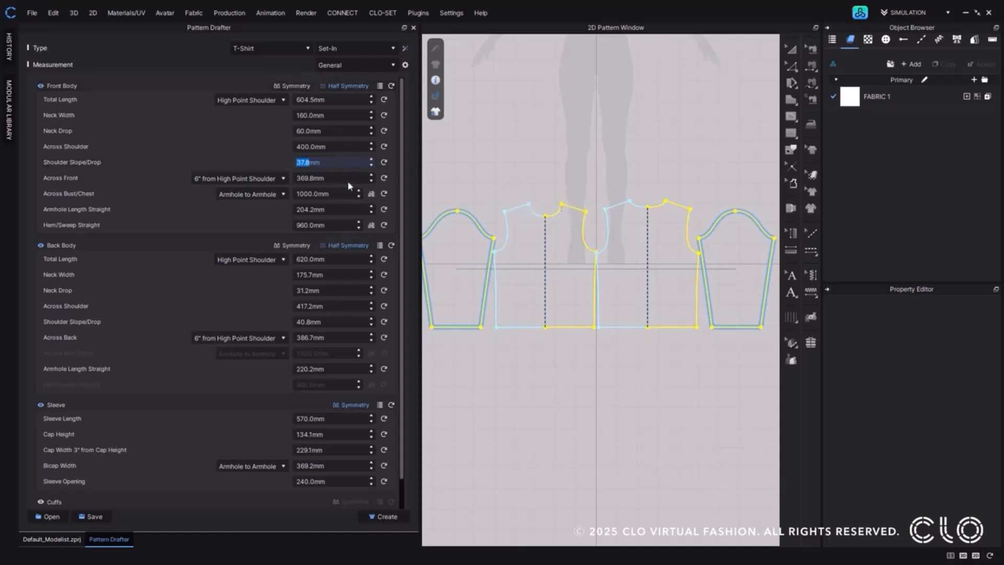
click(329, 164)
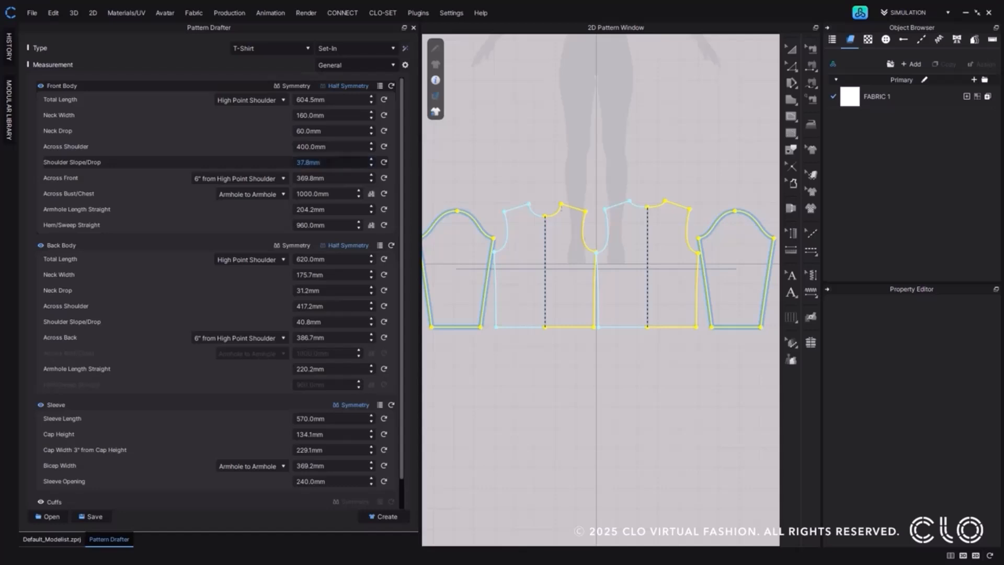
Set the Back Body's neck drop to 25 mm and its shoulder slope/drop to 42.8 mm.
click(342, 292)
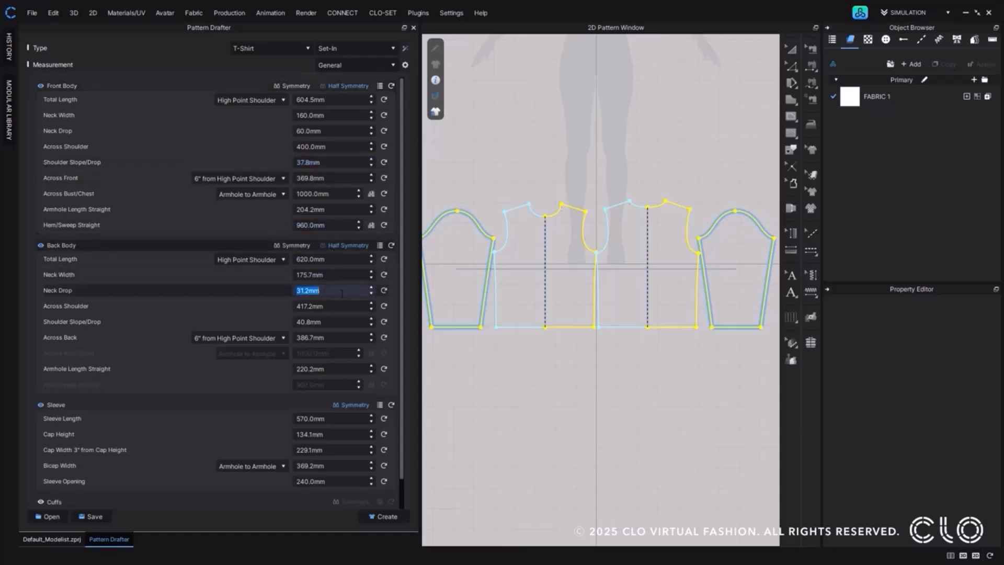
text(25)
key(Return)
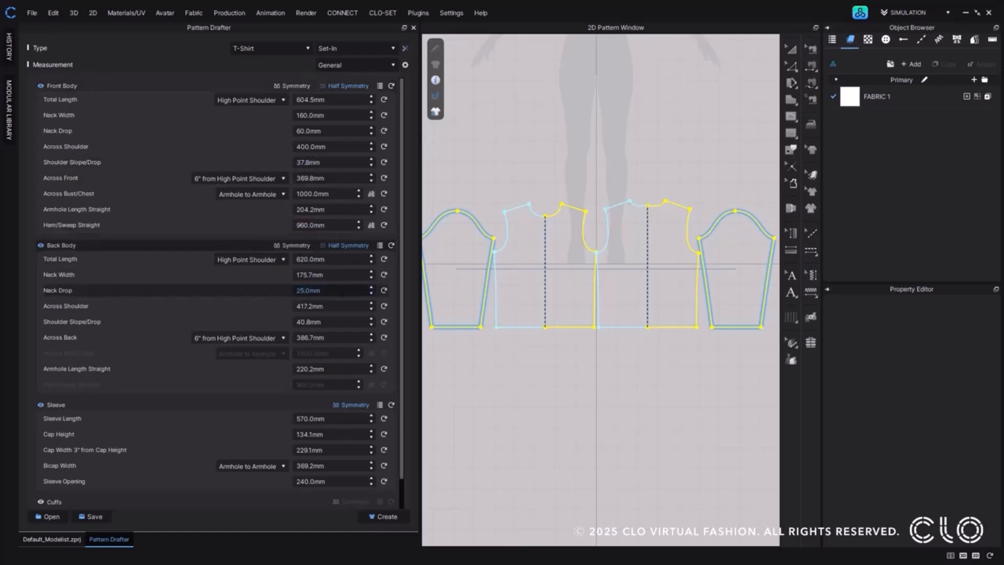
scroll(647, 210, up, 4)
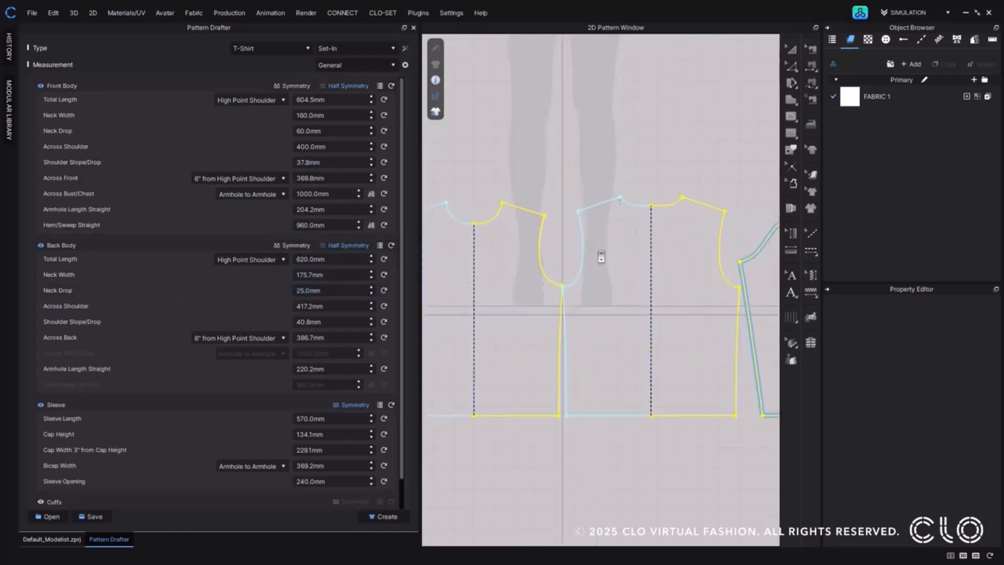
click(354, 322)
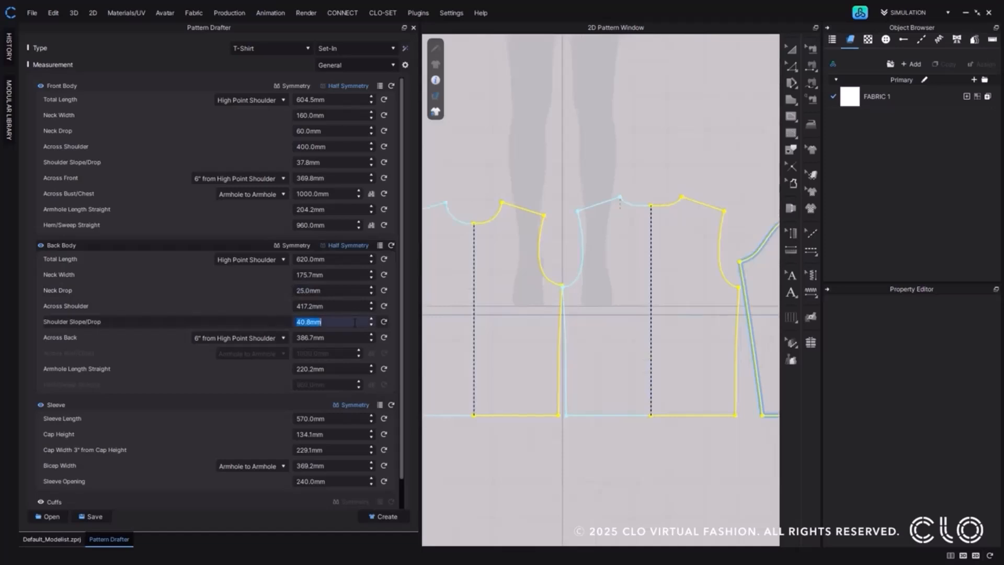
text(42.8)
key(Return)
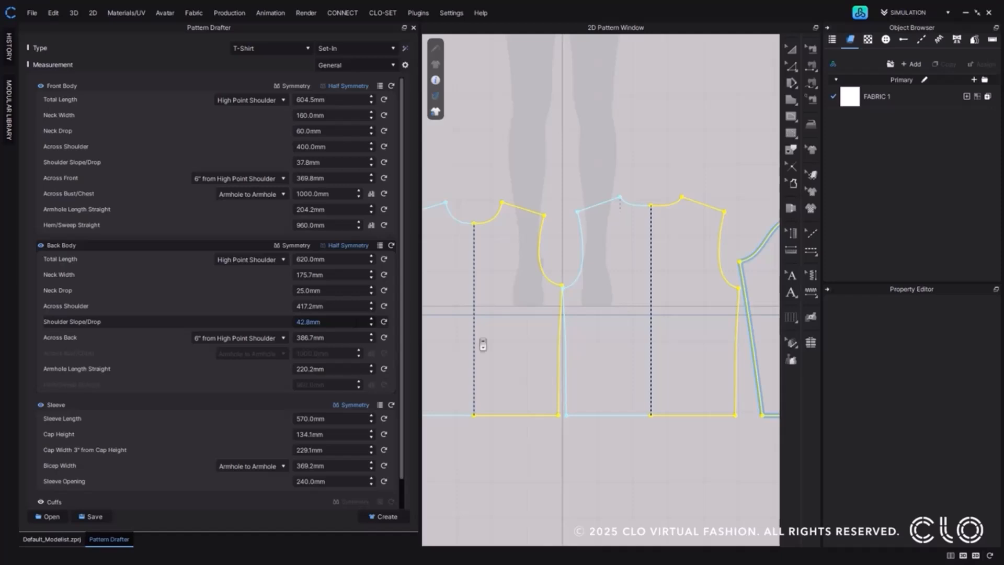
Enable the Cuffs, Front Hem and Back Hem pattern pieces in the draft.
scroll(654, 351, down, 5)
middle_drag(669, 308, 660, 297)
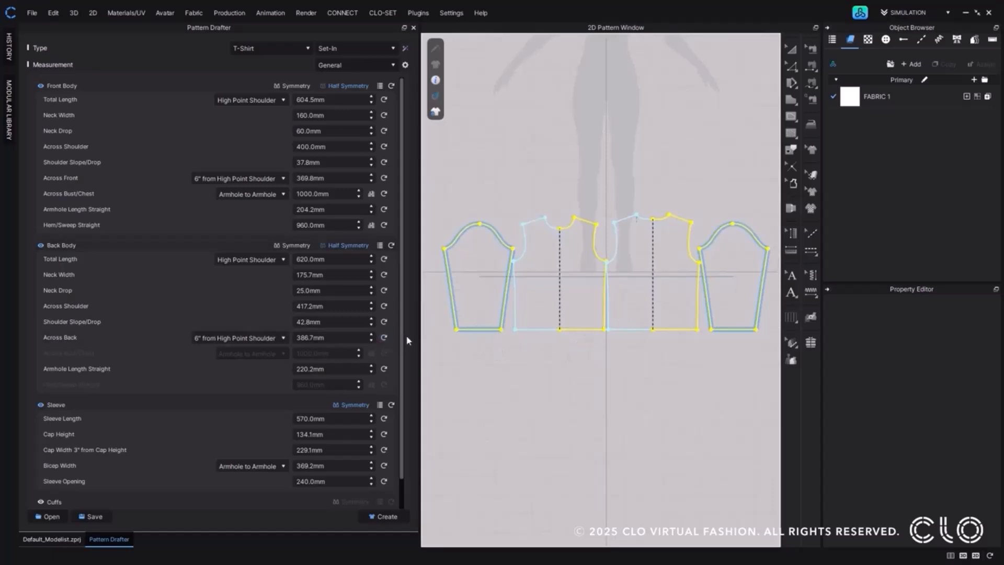
scroll(401, 397, down, 2)
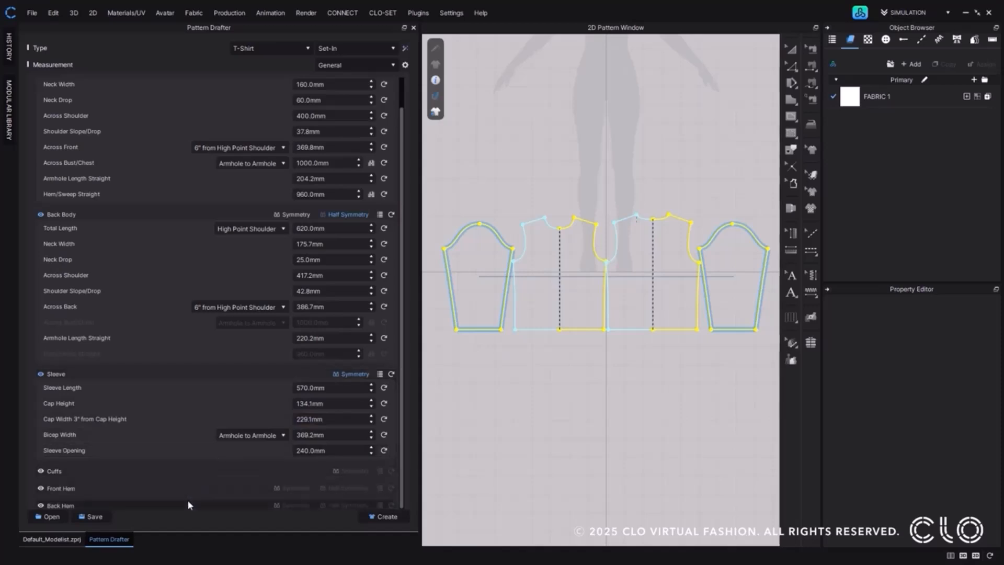
click(40, 471)
scroll(41, 485, down, 1)
click(41, 483)
scroll(42, 492, down, 1)
click(40, 498)
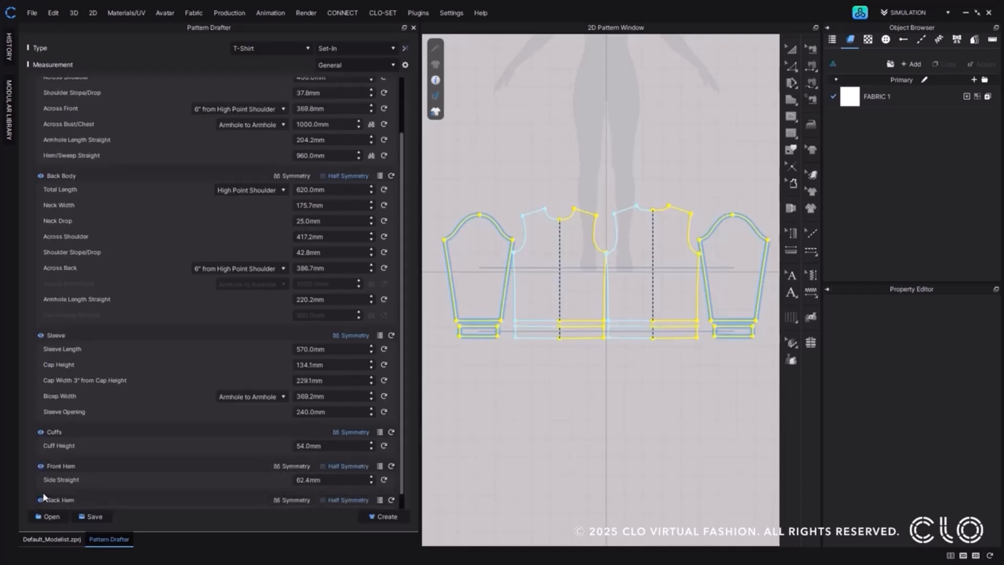
Customize the measurement list to include Upper Width for the Cuffs, Front Hem and Back Hem.
scroll(41, 499, down, 1)
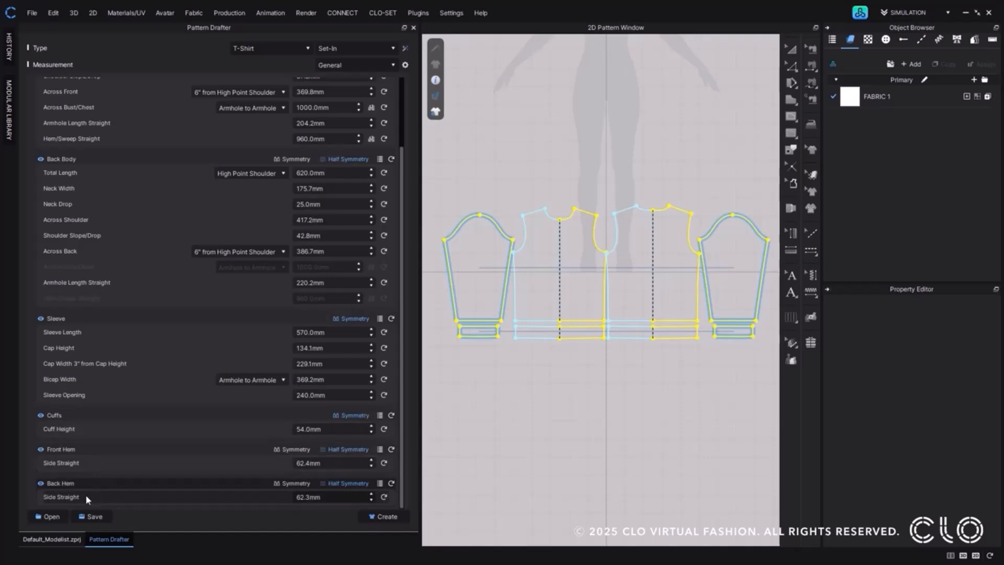
click(379, 417)
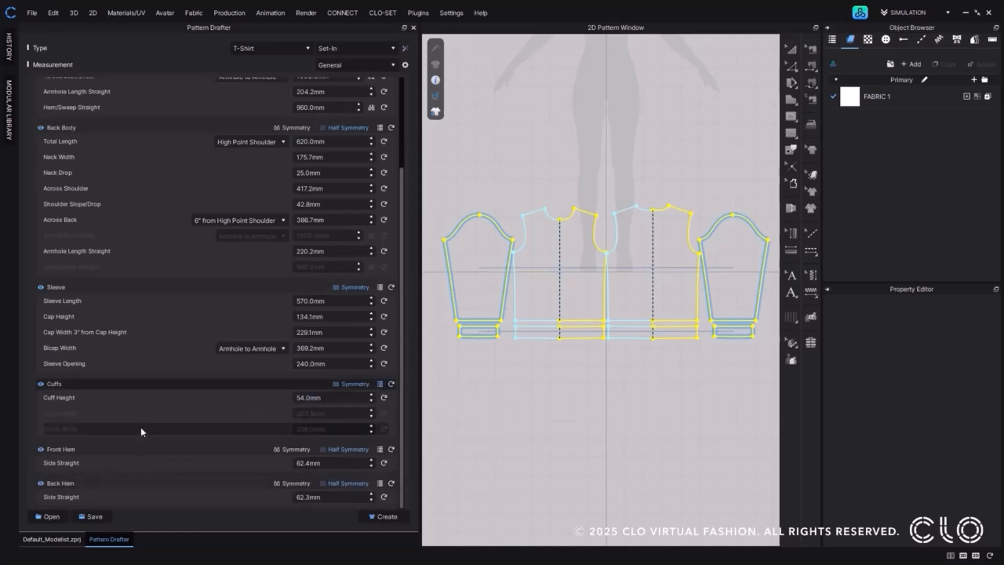
click(406, 66)
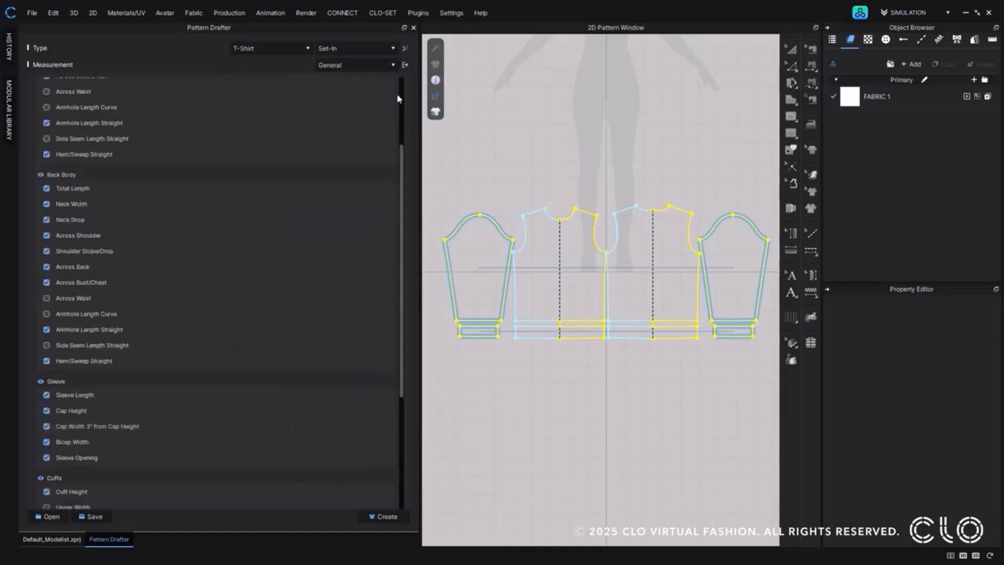
drag(401, 157, 397, 279)
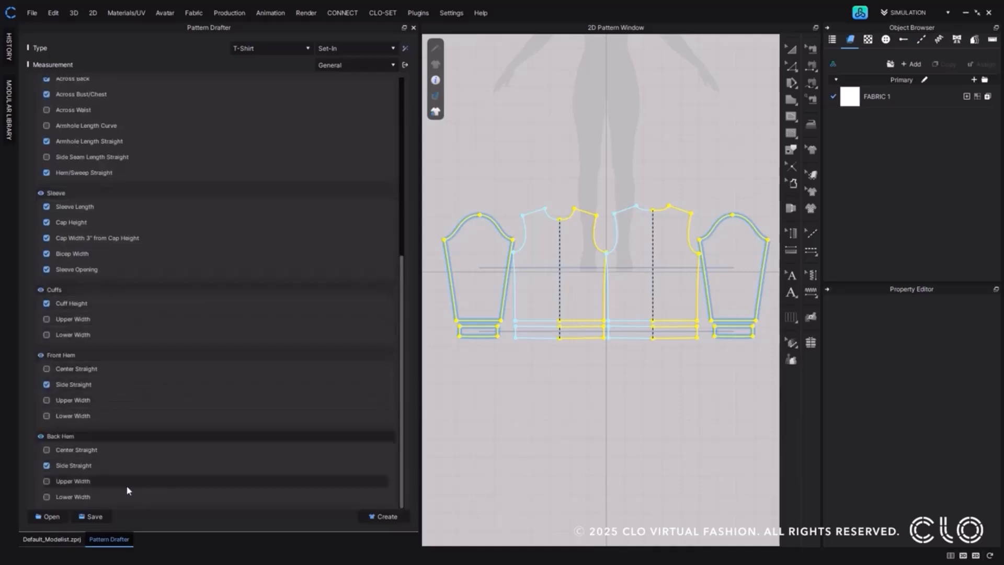
click(47, 399)
click(46, 480)
click(405, 65)
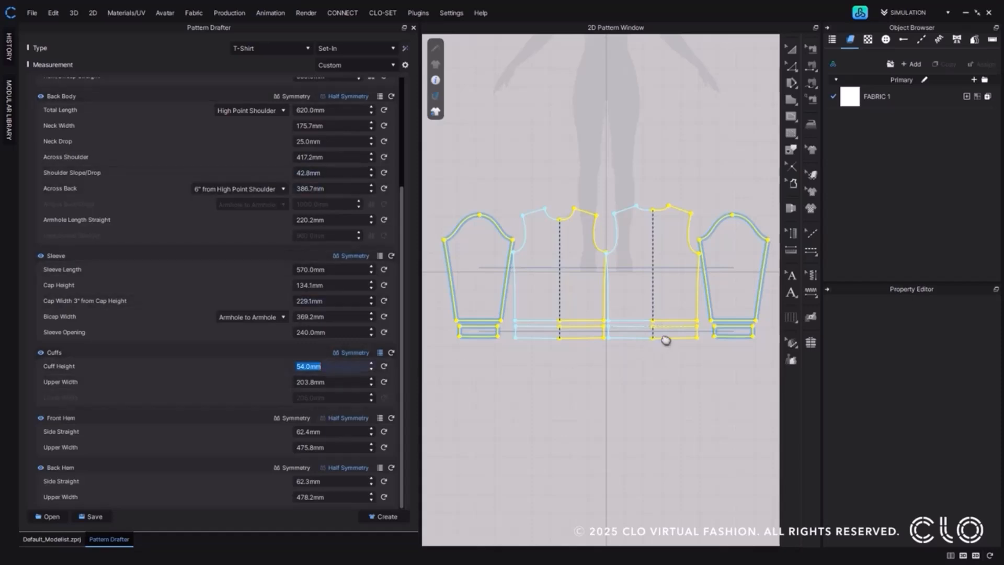
Set the cuff height to 50 mm and the cuffs' upper width to 150 mm, and collapse the extra cuff measurements.
scroll(744, 340, up, 5)
middle_drag(630, 341, 519, 340)
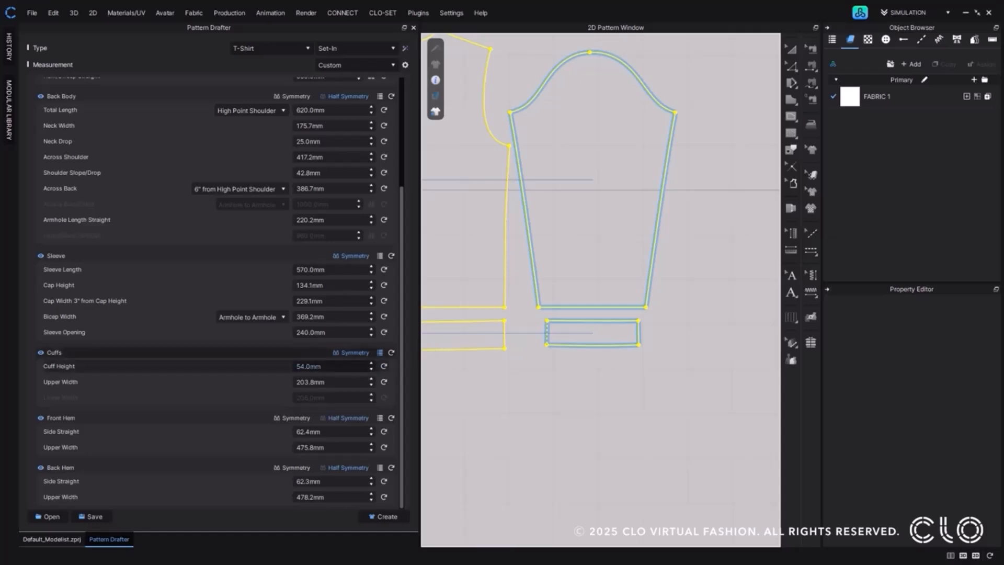
click(309, 366)
text(50)
key(Return)
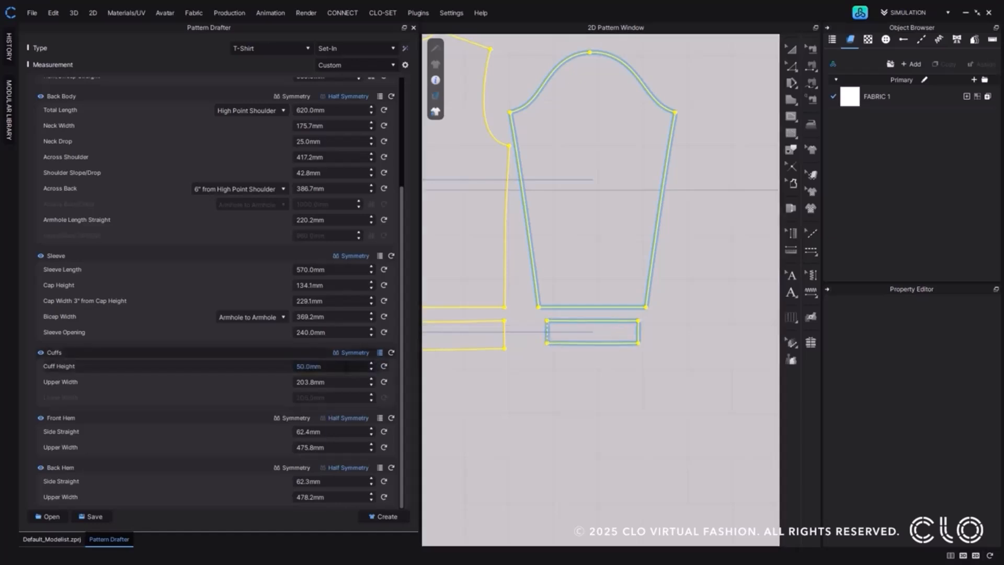
click(346, 380)
text(150)
key(Return)
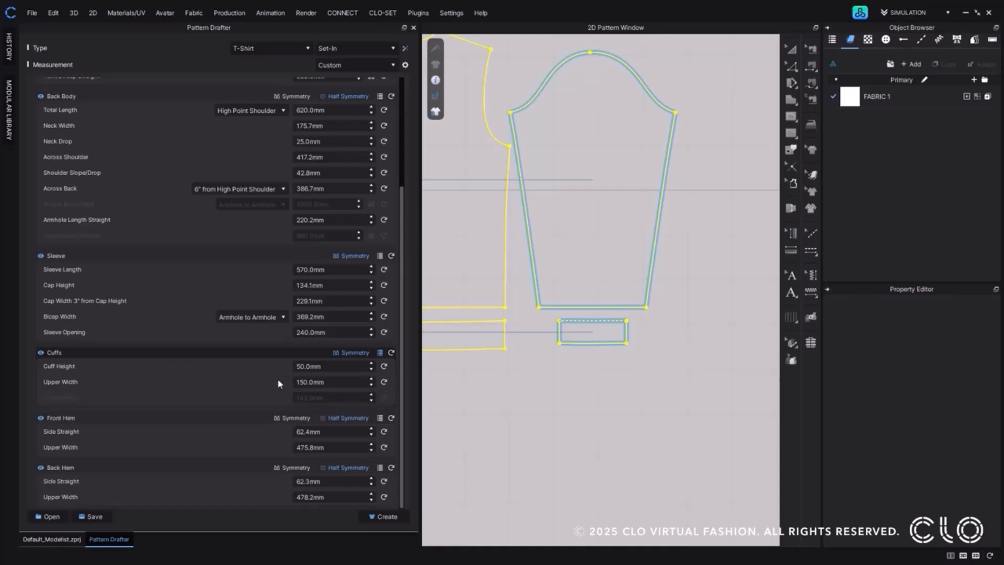
click(379, 352)
Set the Front Hem's side straight to 60 mm and its upper width to 390 mm.
scroll(506, 364, down, 1)
middle_drag(506, 365, 704, 381)
scroll(703, 381, down, 1)
middle_drag(551, 383, 595, 383)
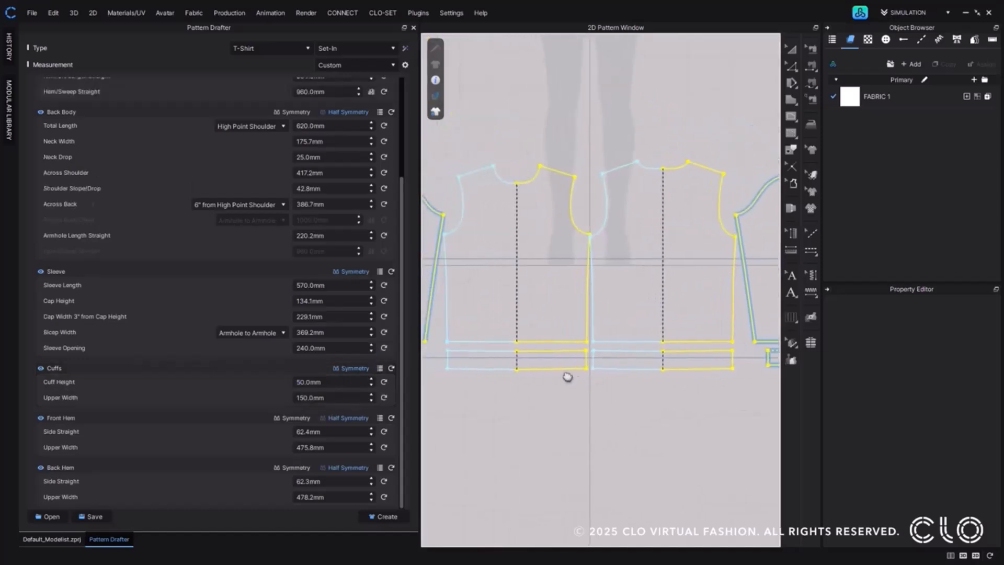
double_click(349, 430)
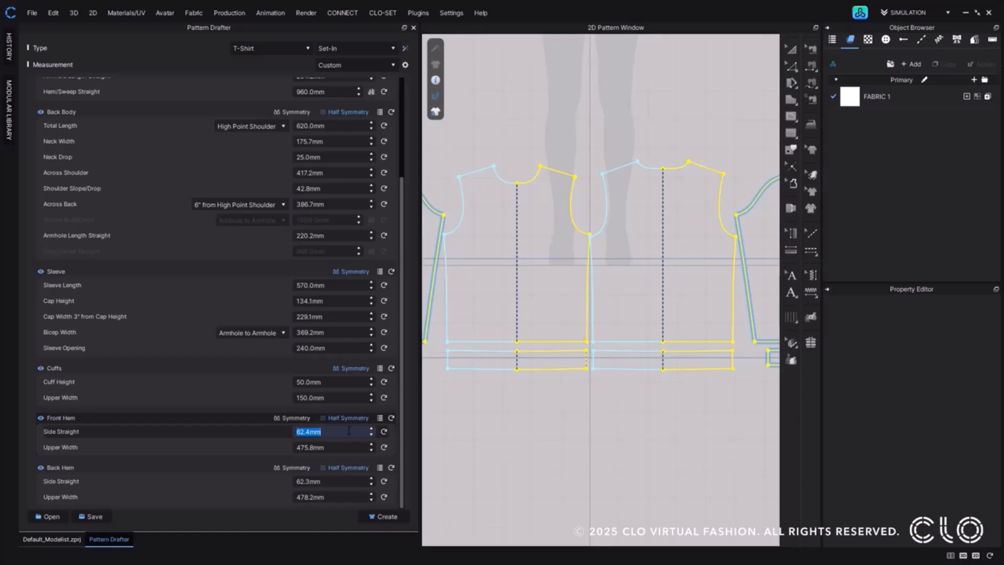
text(60)
double_click(345, 447)
text(390)
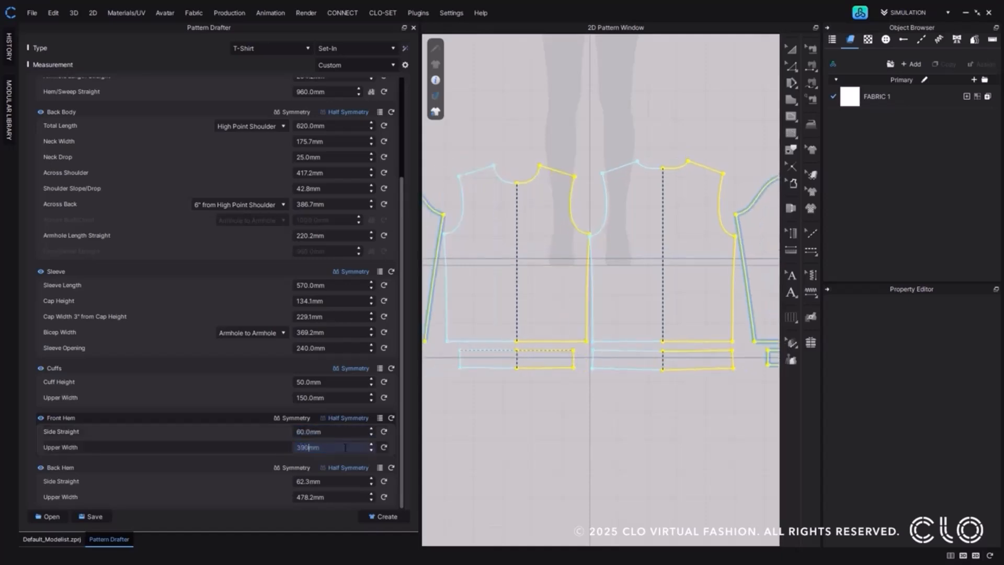
Set the Back Hem's side straight to 60 mm and its upper width to 390 mm.
double_click(340, 481)
text(60)
double_click(339, 499)
text(390)
key(Return)
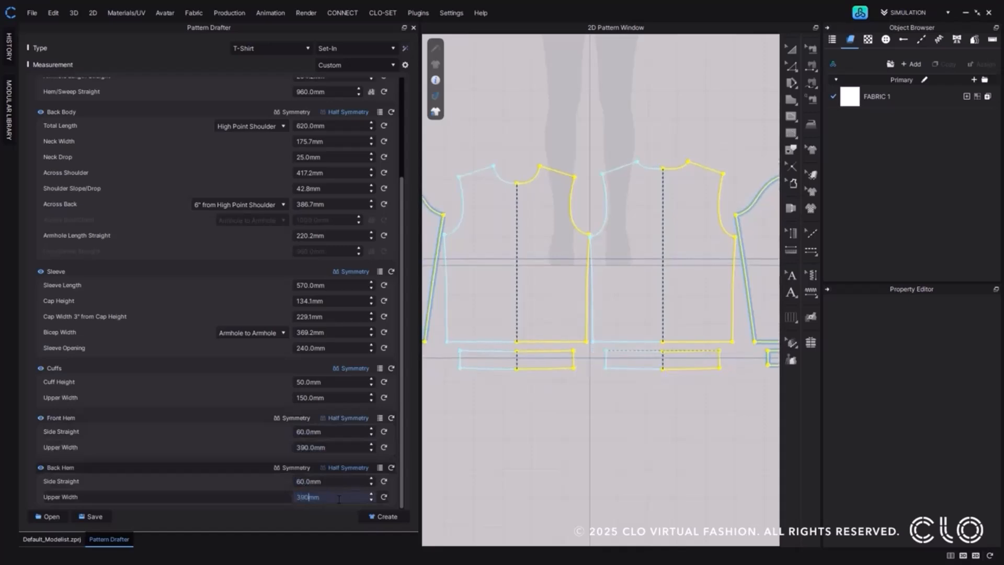
Save the drafted measurements as a CSV spec sheet named Sweatshirt.
click(101, 520)
text(Sweatshirts)
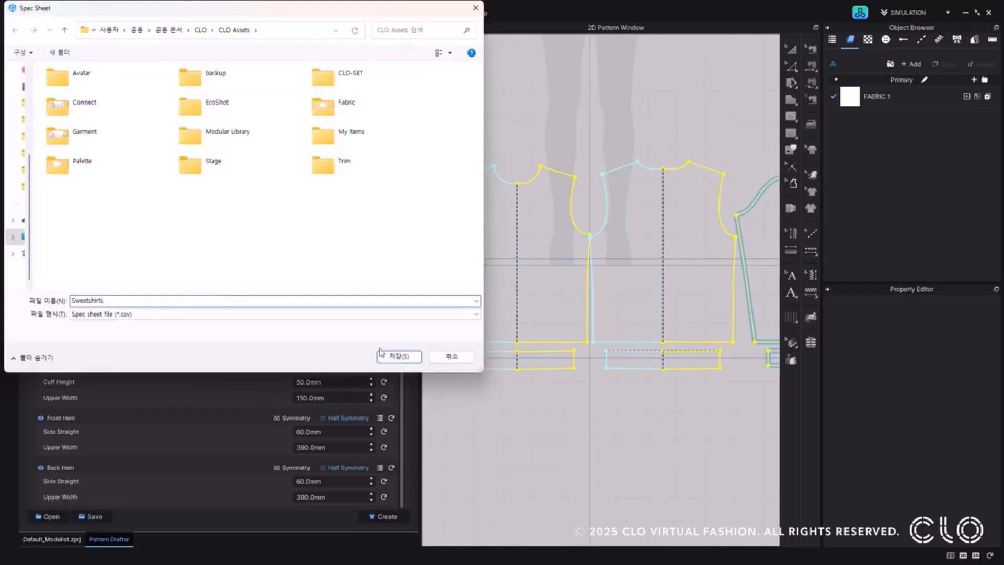
click(389, 354)
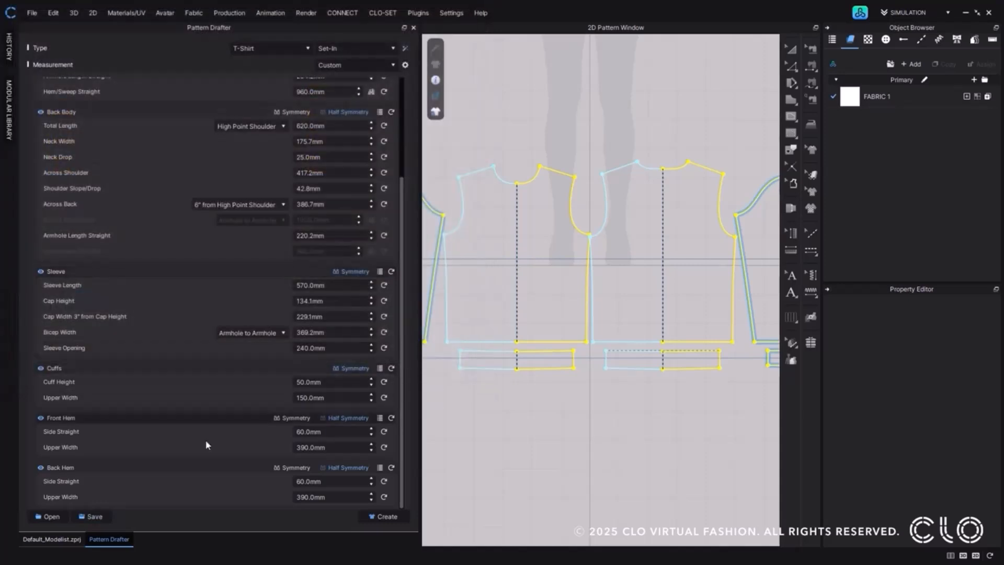
Load the saved spec sheet file back into the Pattern Drafter.
click(51, 520)
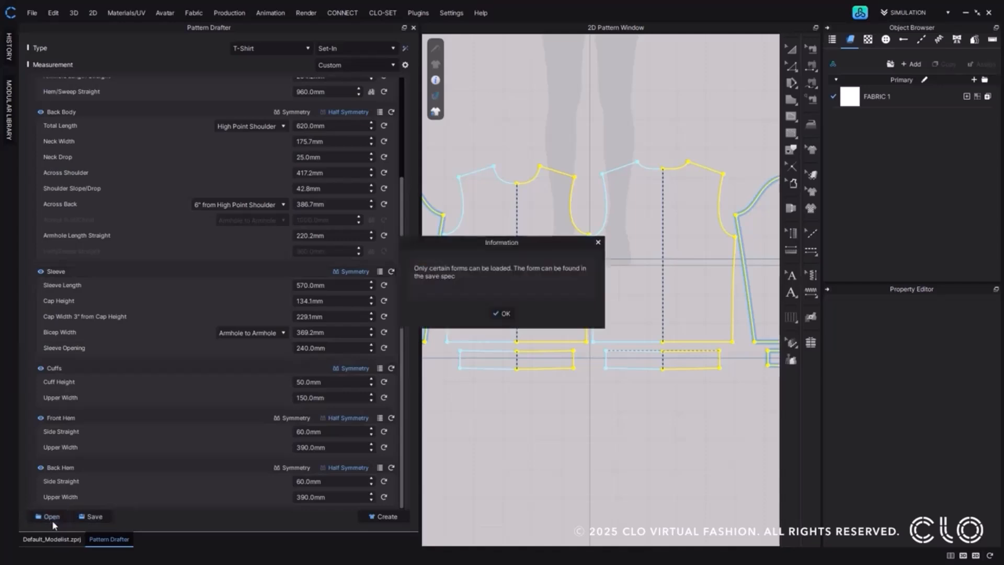
click(502, 313)
click(155, 201)
click(386, 359)
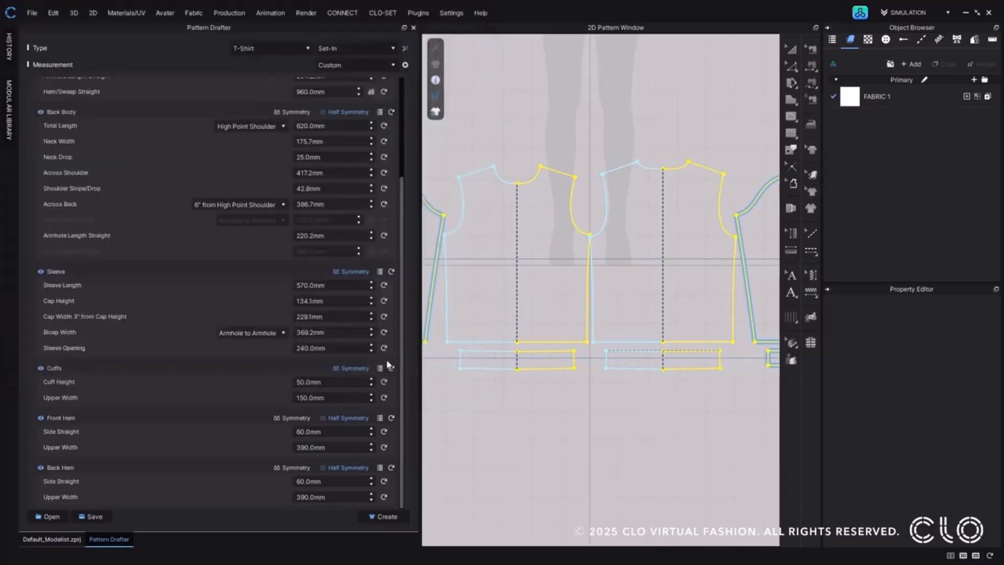
Switch to Google Sheets to review the measurements in Sweatshirts.csv, and return to CLO.
key(alt+Tab)
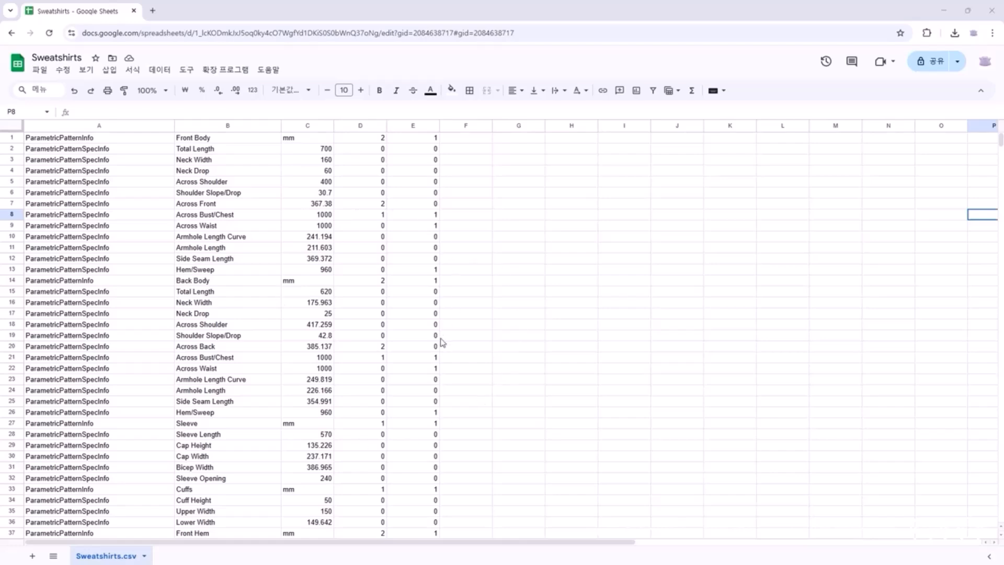
click(944, 11)
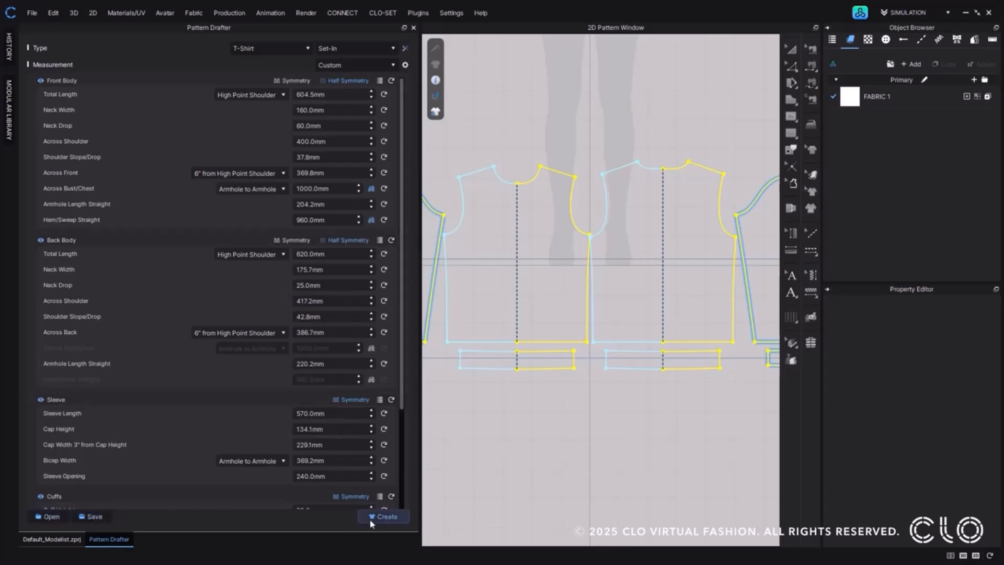
Create the drafted sweatshirt patterns and place them over the avatar silhouette in the 2D pattern window.
click(384, 516)
scroll(587, 385, down, 5)
middle_drag(622, 410, 603, 506)
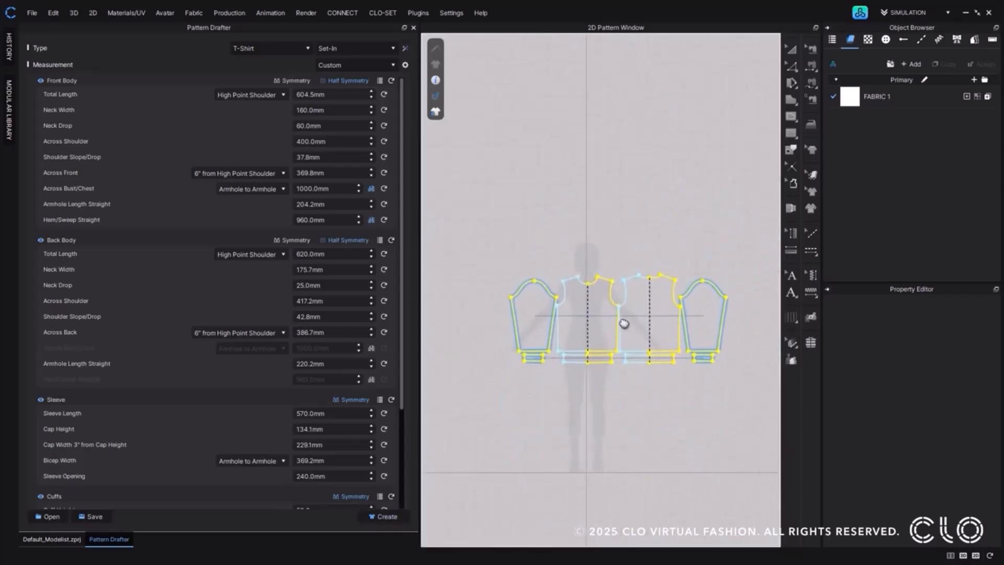
click(624, 323)
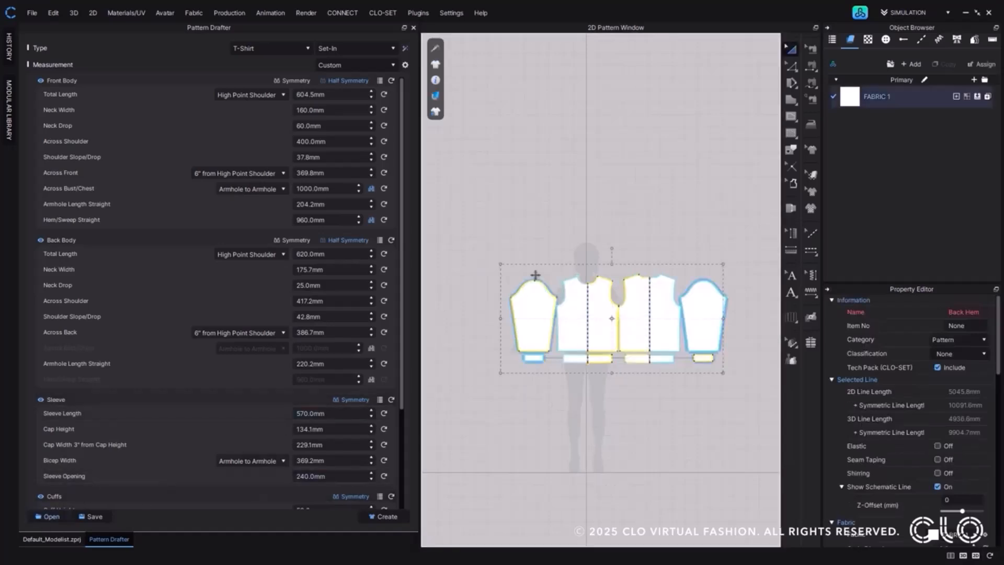
Deselect the created patterns and return to the Default_Modelist.zprj 3D view to examine the sweatshirt arranged on the avatar.
click(633, 428)
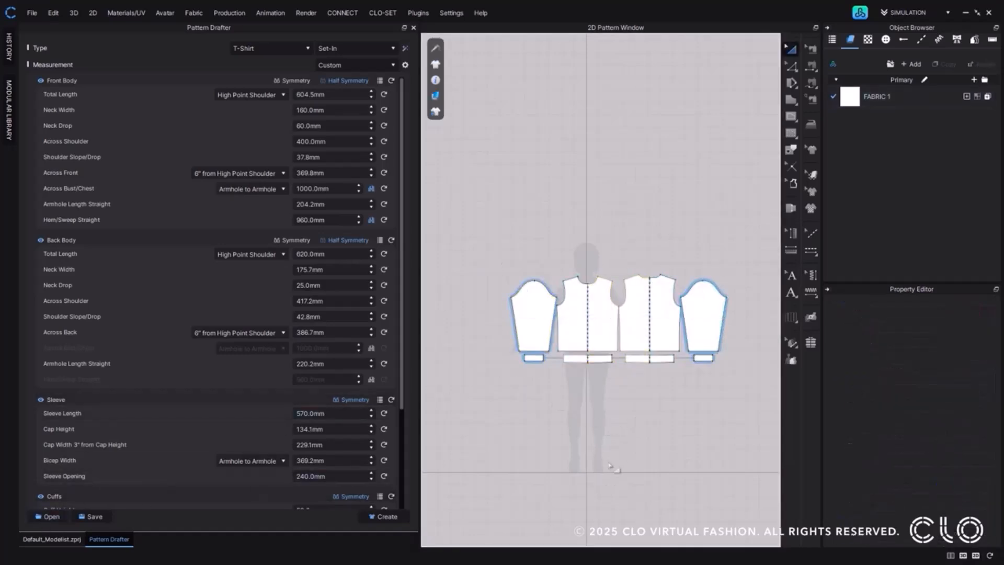
middle_drag(618, 469, 597, 413)
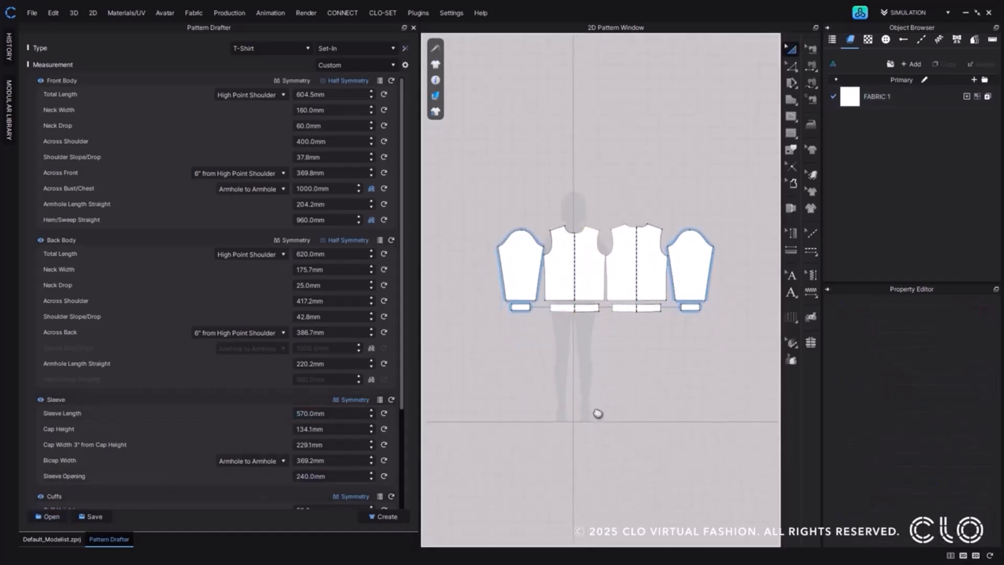
click(78, 542)
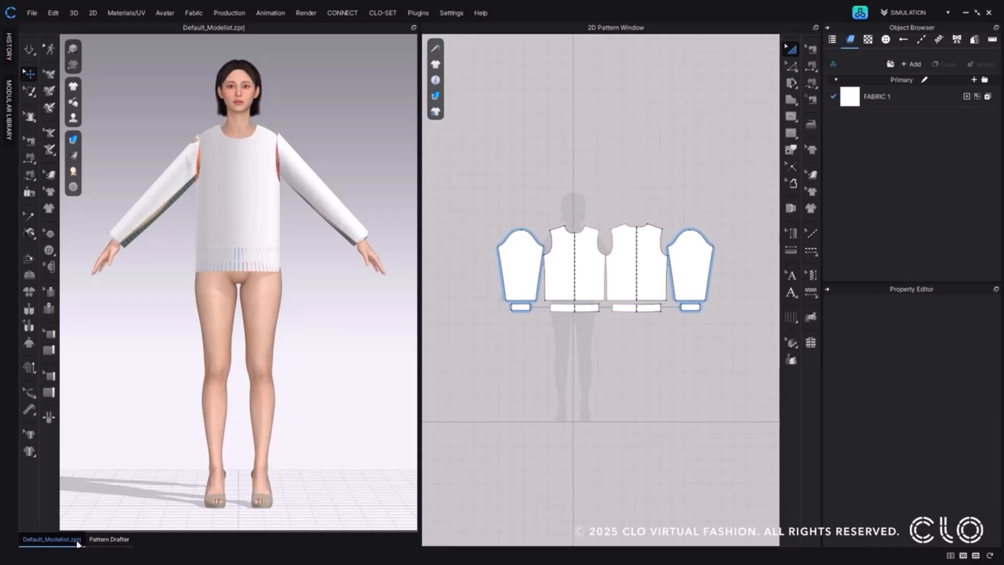
mouse_move(214, 278)
right_down()
mouse_move(420, 284)
mouse_move(226, 282)
right_up()
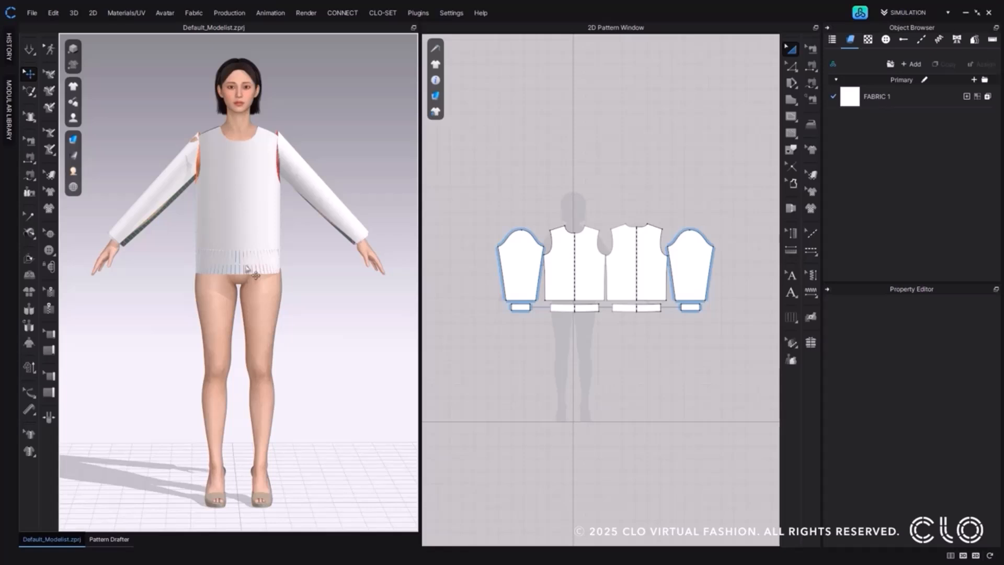
Move the front and back hem patterns down below the body panels in the 3D window and inspect the right cuff.
click(248, 270)
mouse_move(247, 269)
right_down()
mouse_move(311, 264)
mouse_move(231, 263)
right_up()
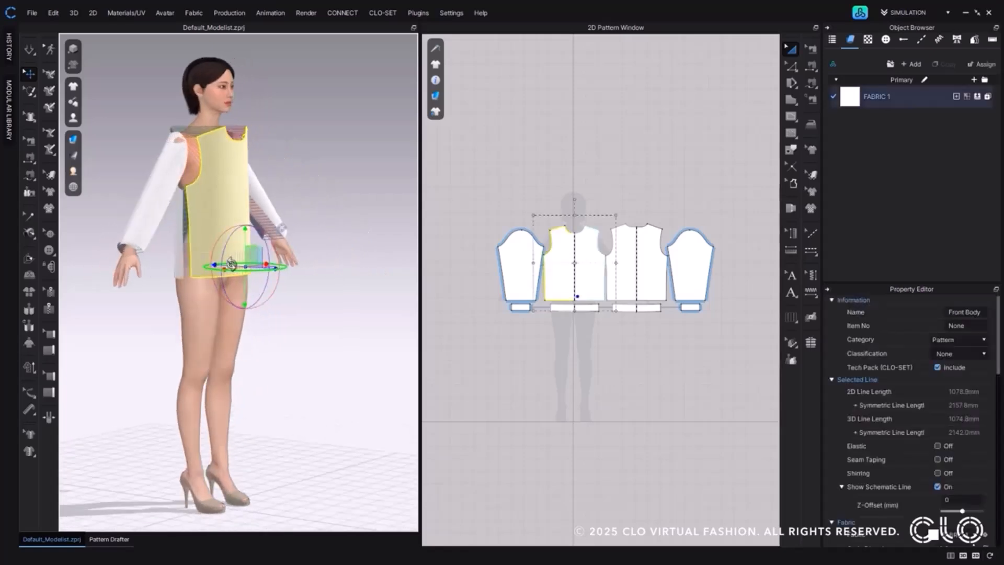
click(601, 307)
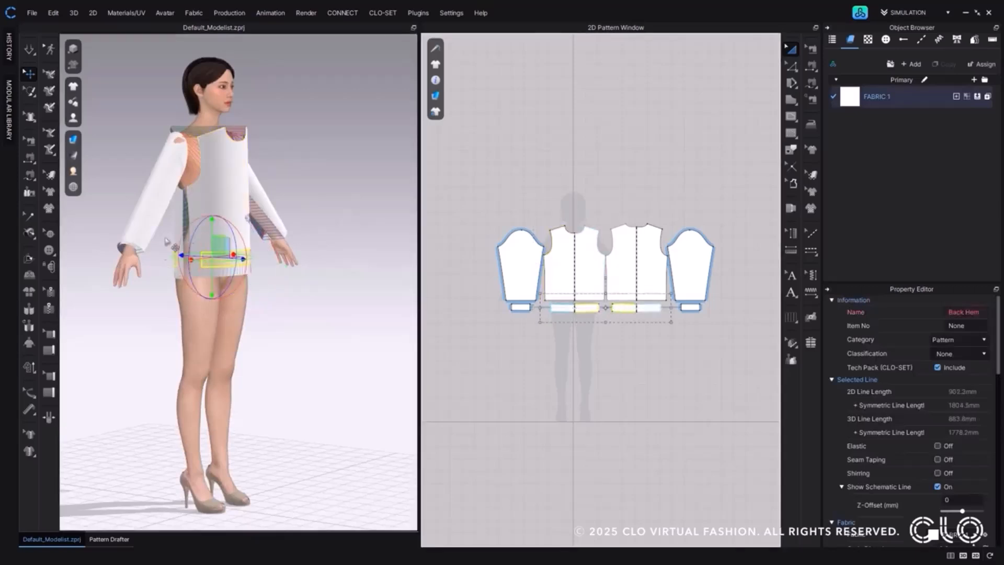
drag(212, 220, 211, 251)
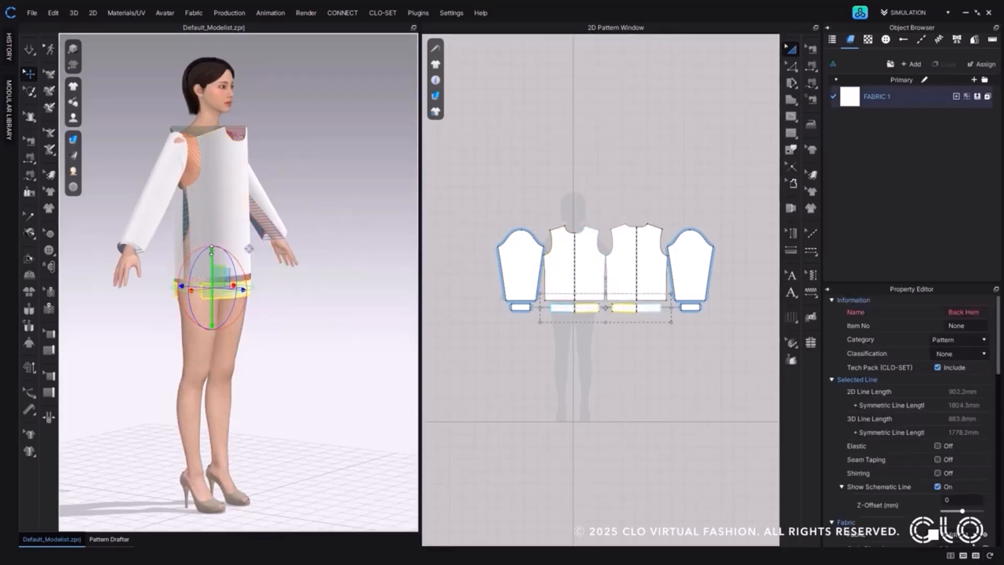
click(129, 248)
right_drag(315, 254, 271, 249)
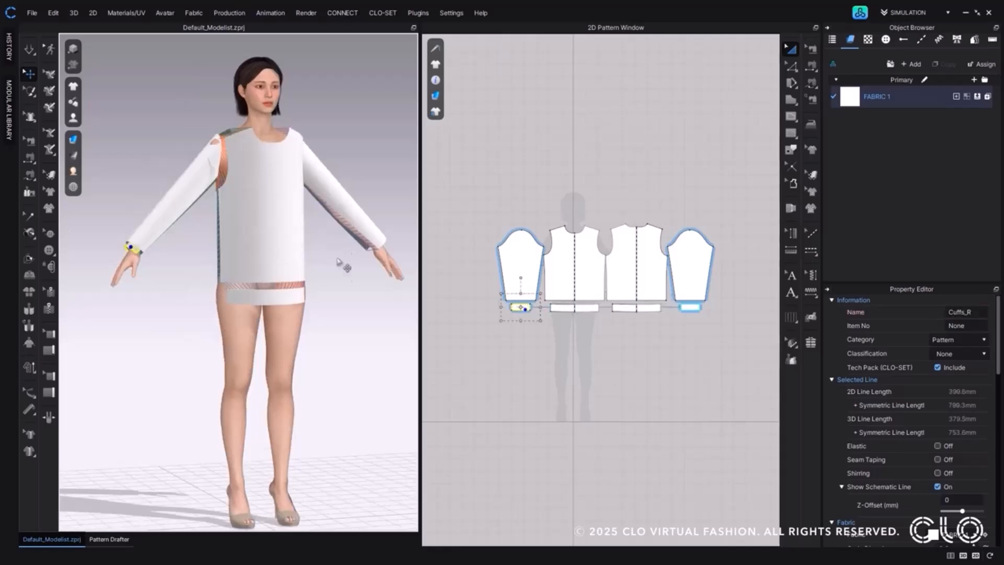
click(337, 249)
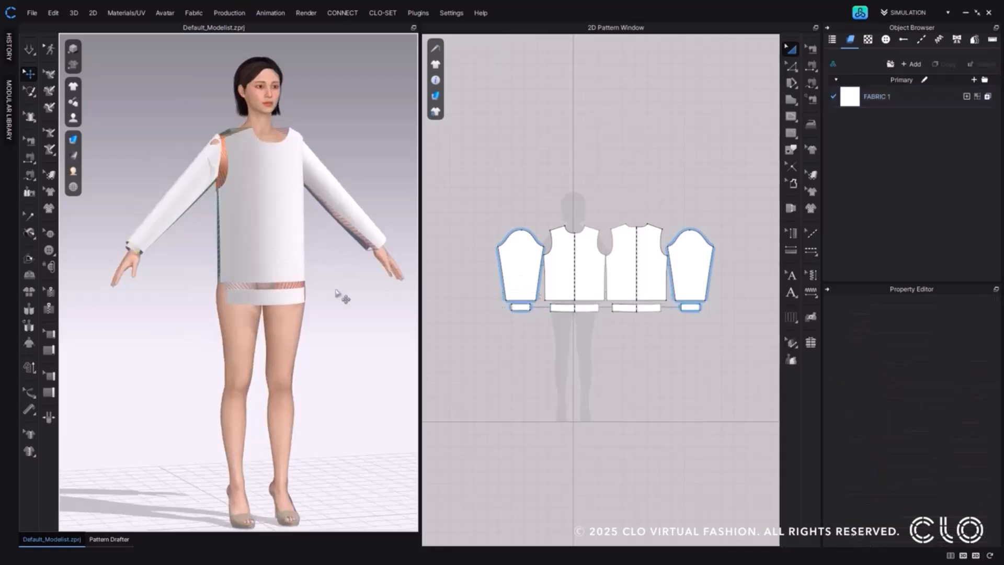
Simulate the sweatshirt so it drapes on the avatar, stop the simulation and view the garment from the front.
click(30, 50)
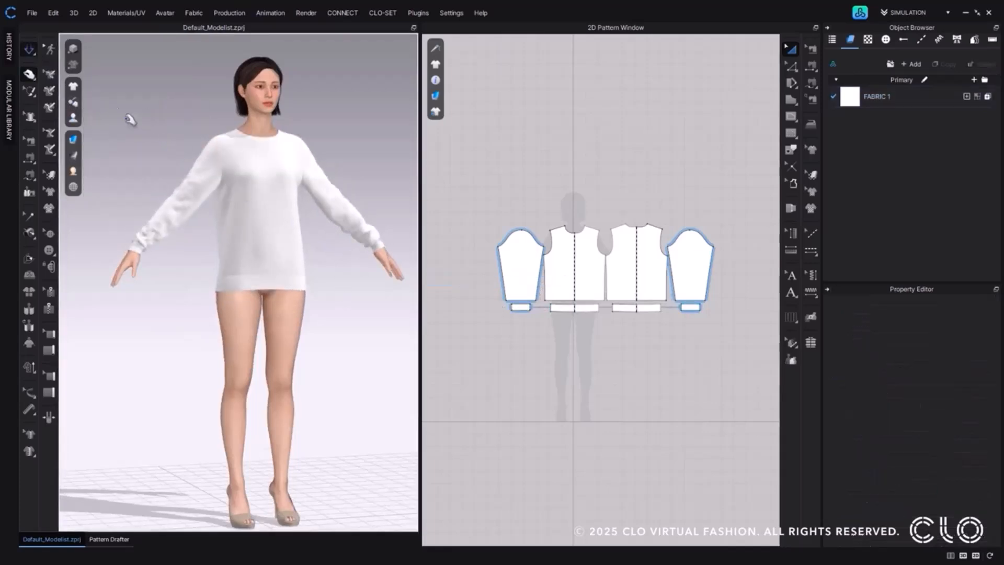
click(30, 50)
right_drag(380, 289, 356, 295)
middle_drag(356, 295, 327, 325)
right_drag(327, 325, 312, 325)
middle_drag(295, 325, 306, 328)
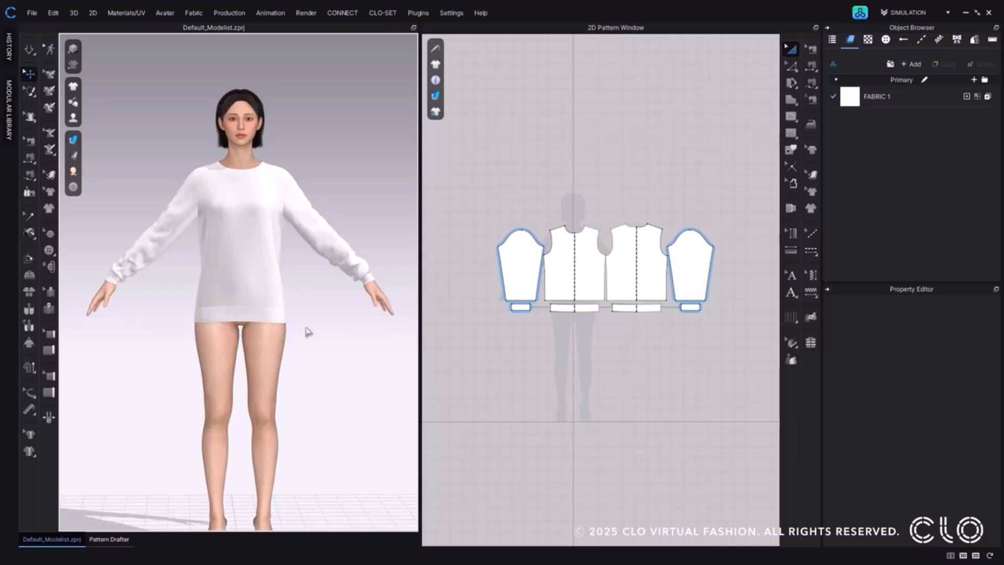
Delete all the sweatshirt patterns and open the AI Pattern Drafter from the Pattern Drafter.
drag(491, 189, 739, 371)
key(Delete)
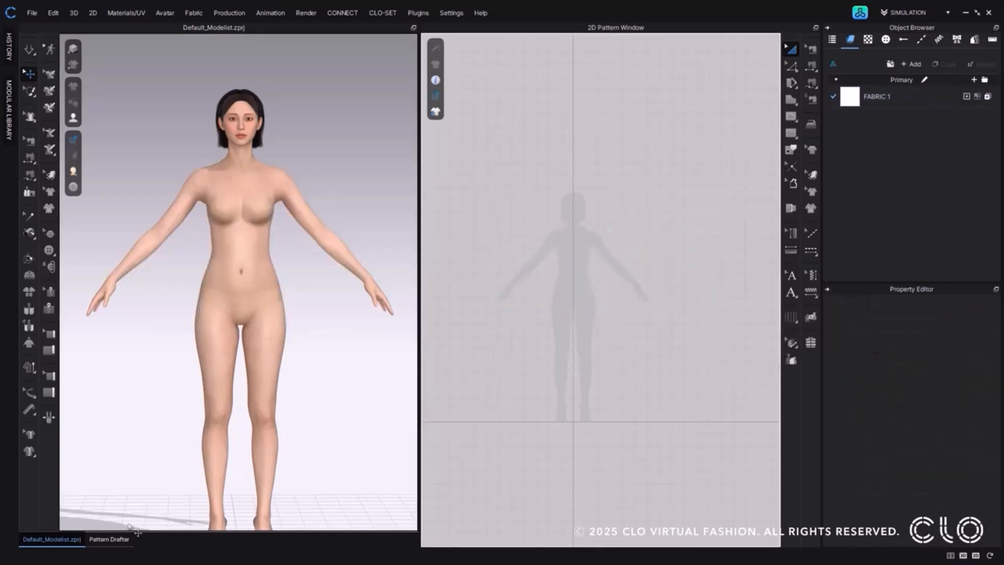
click(119, 538)
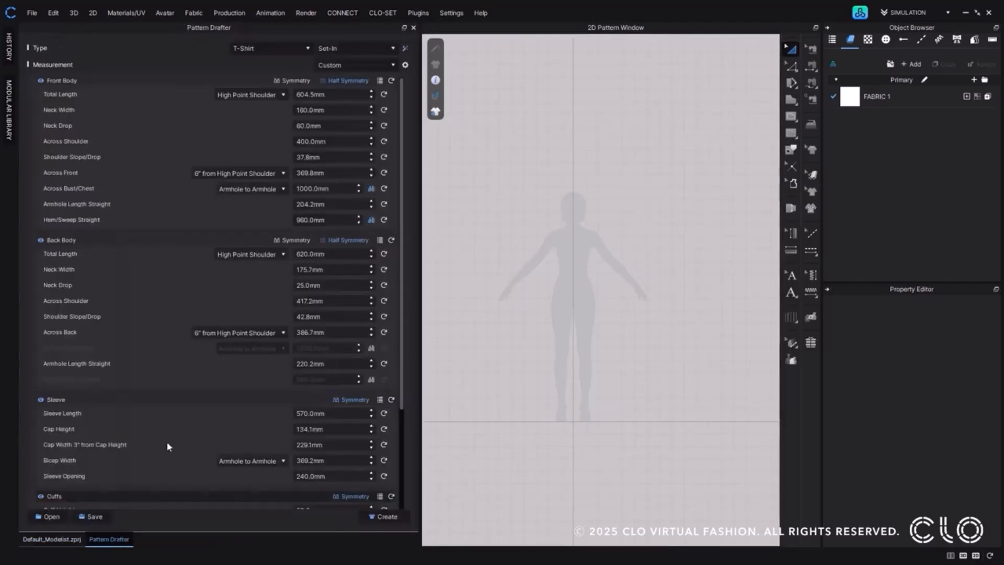
click(406, 49)
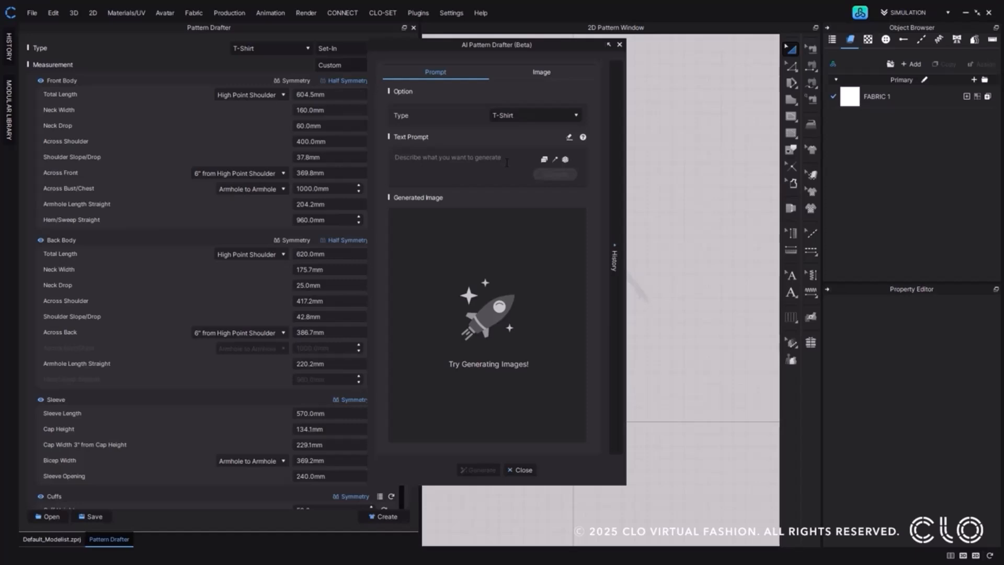
Preview the AI Pattern Drafter's image mode, return to prompt mode and add the Round Neck keyword for the T-Shirt type.
click(544, 78)
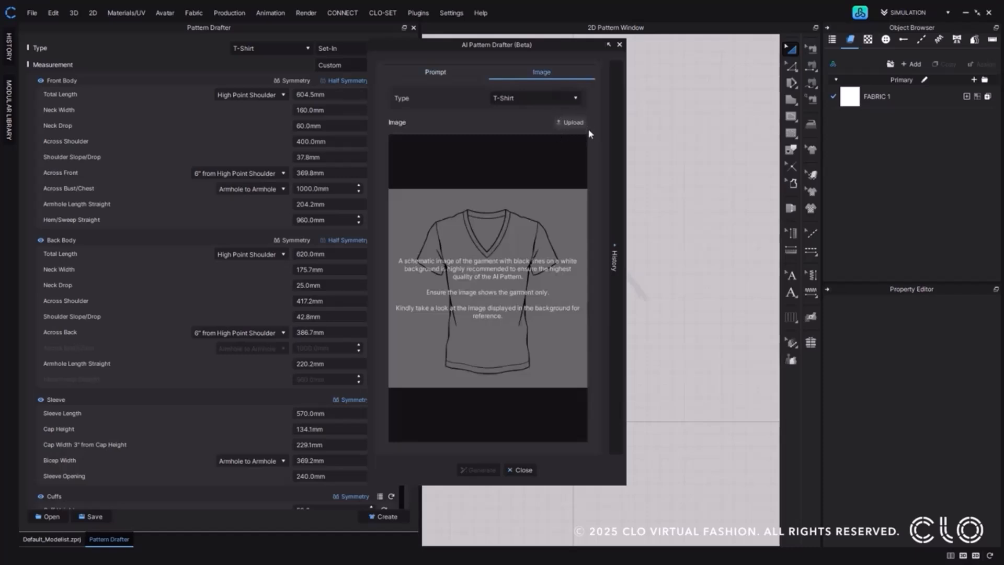
click(474, 77)
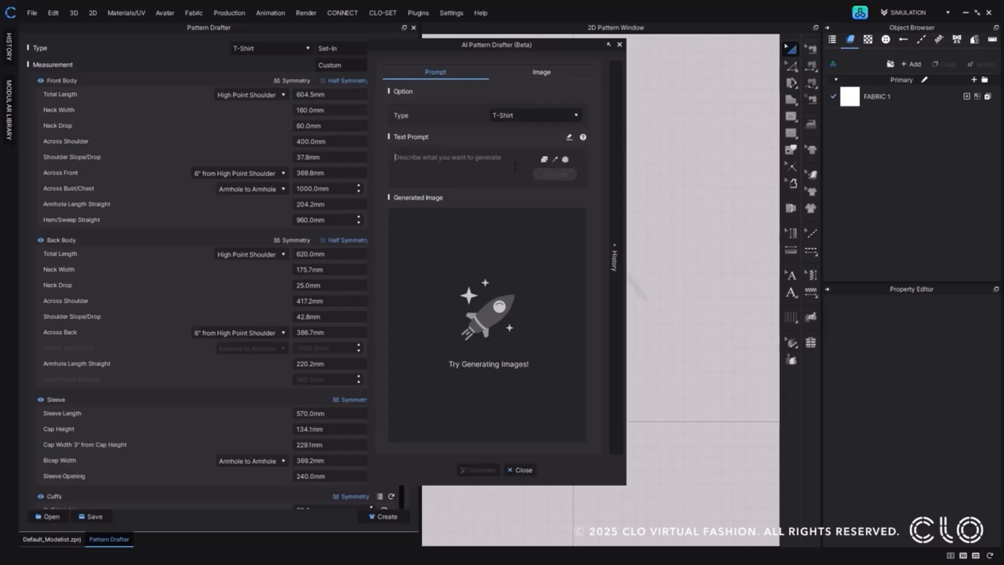
click(544, 160)
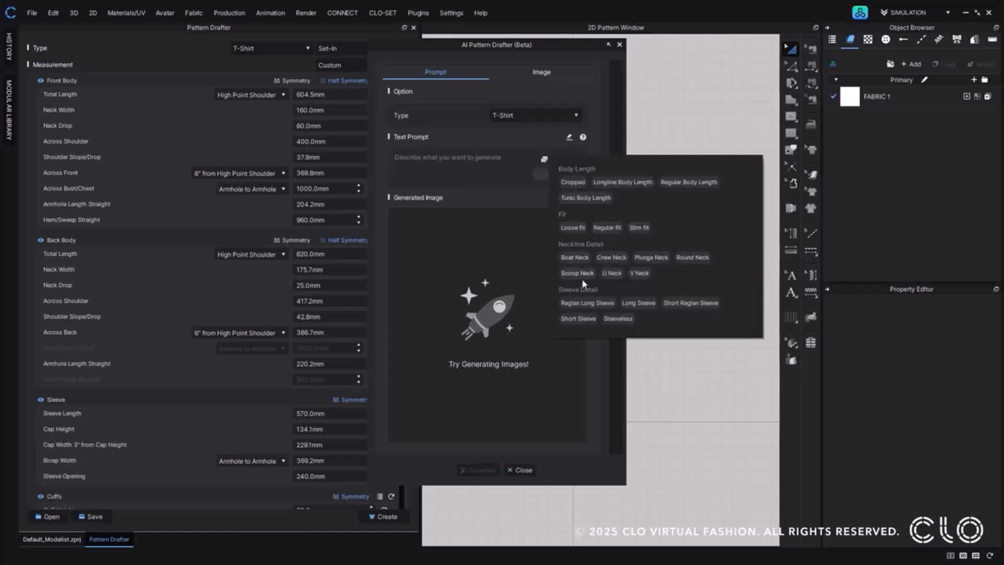
click(689, 258)
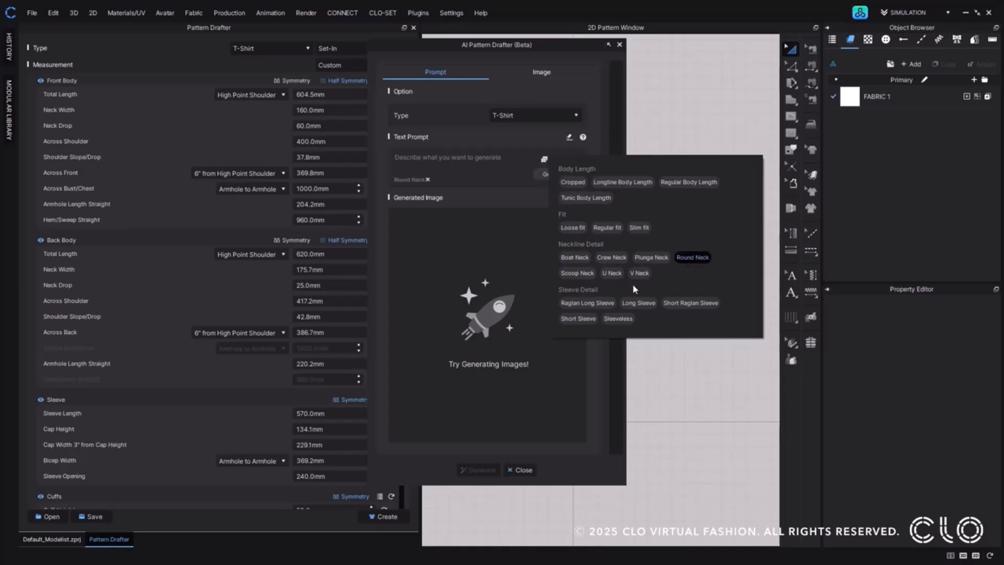
Try adding the Raglan Long Sleeve keyword to the prompt and removing it again.
click(605, 303)
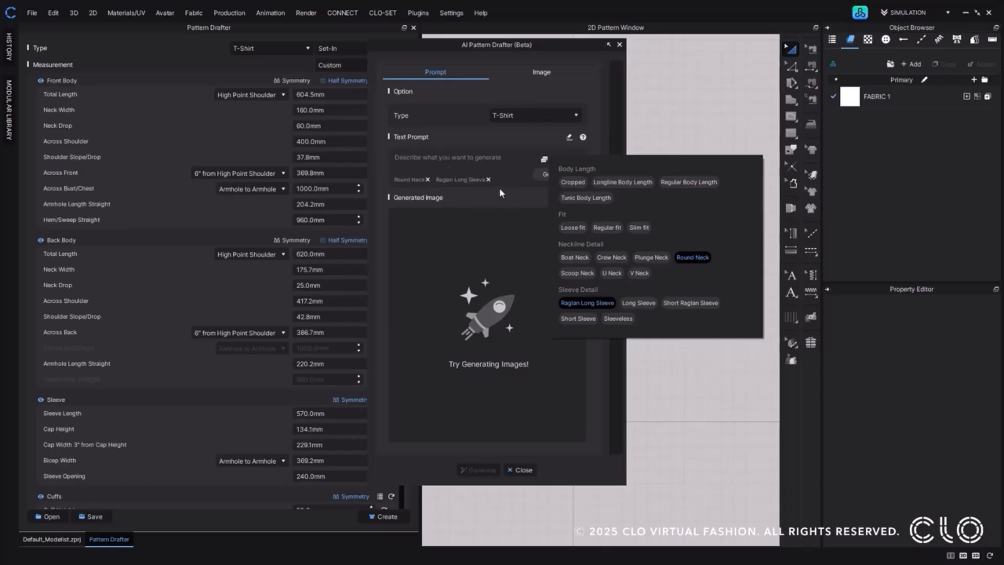
click(488, 179)
click(543, 159)
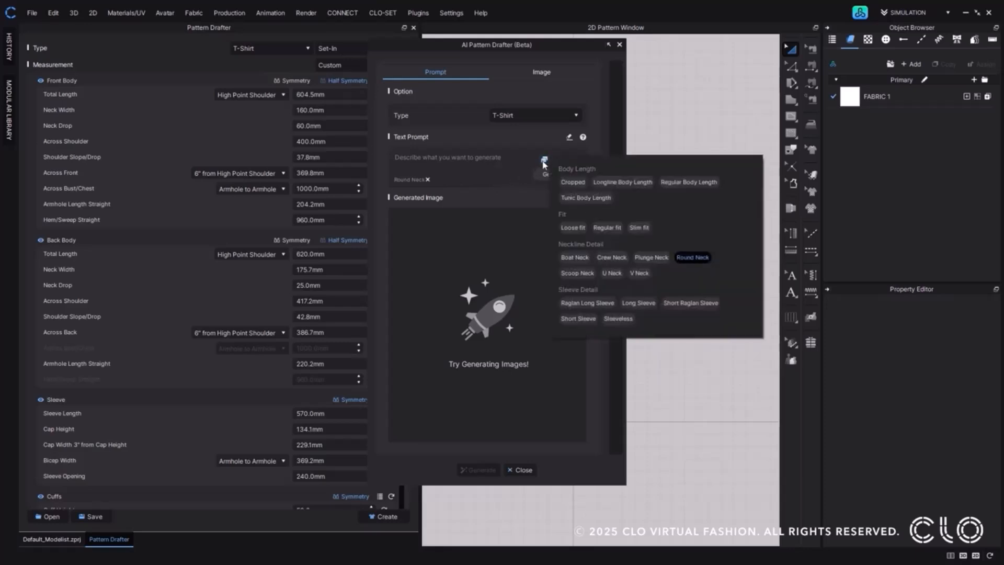
click(582, 302)
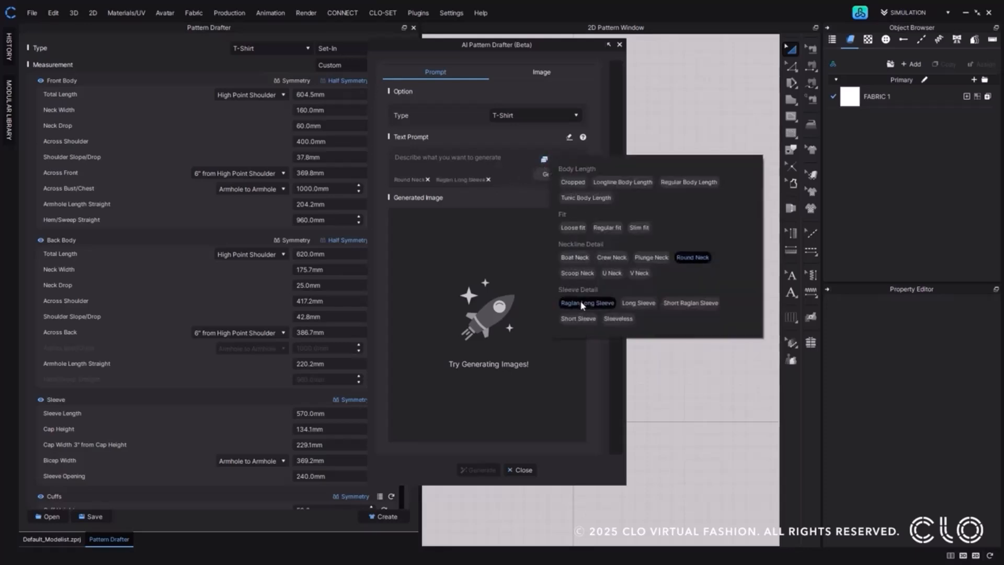
click(581, 302)
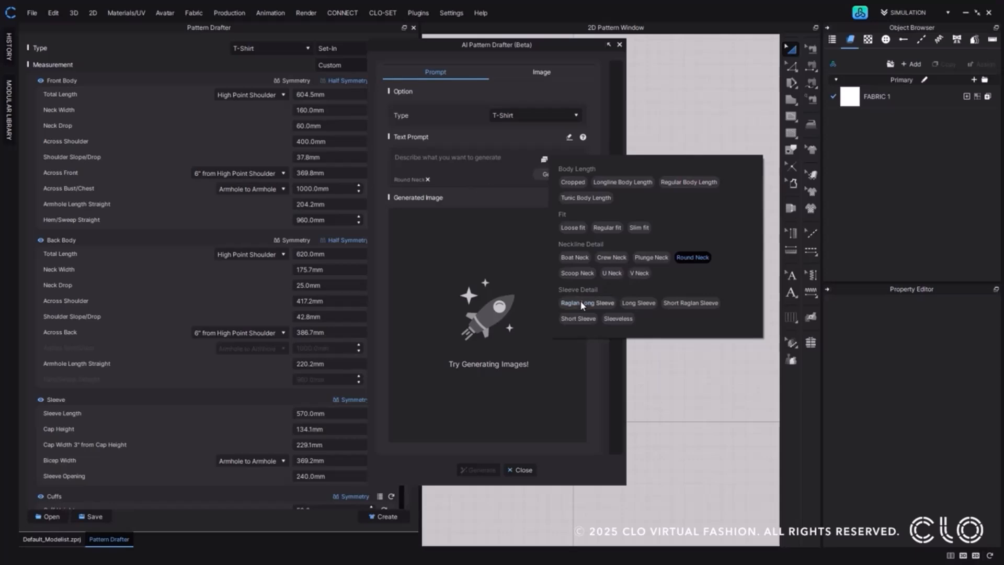
Generate a T-shirt sketch from the Round Neck prompt and regenerate it once.
click(533, 200)
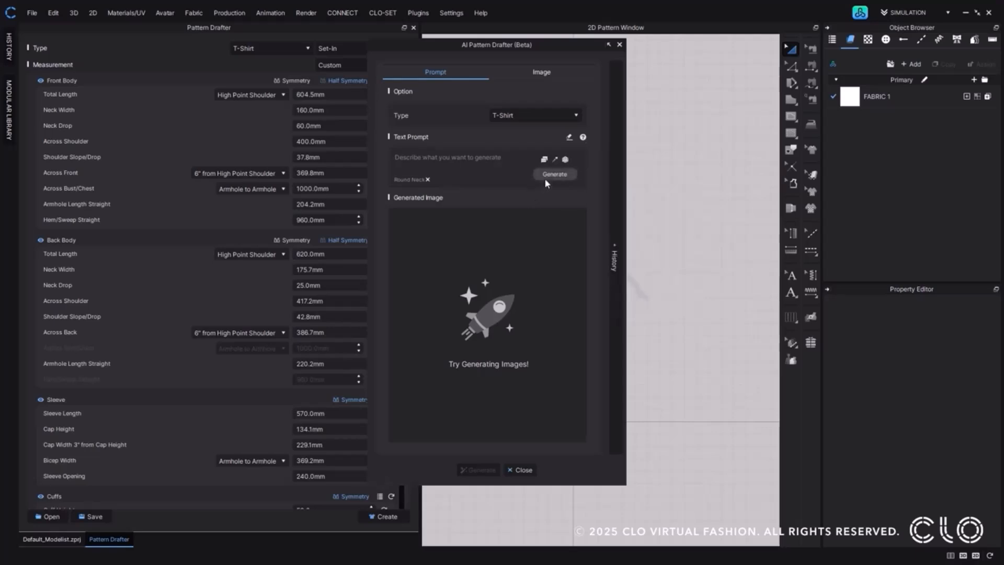
click(544, 177)
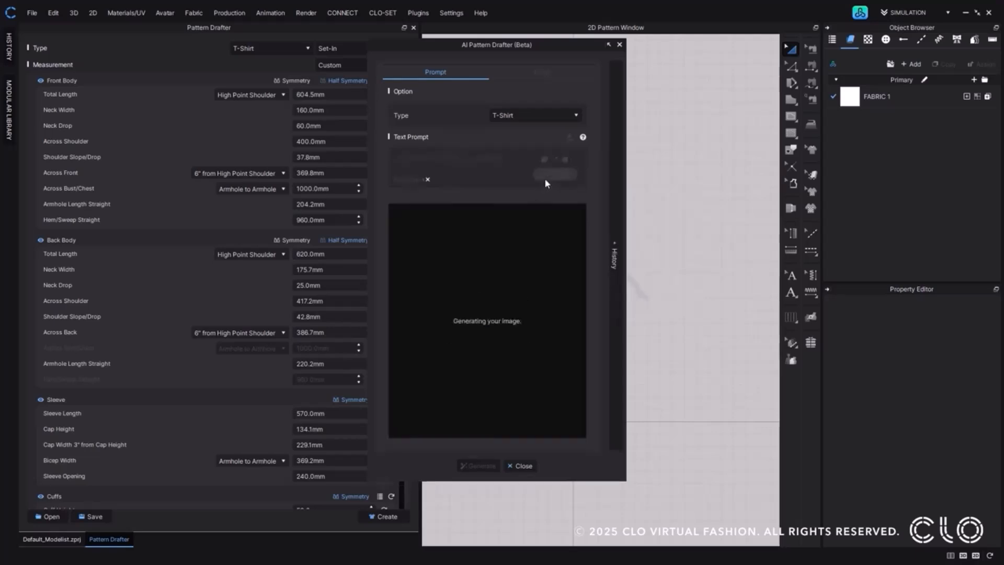
click(544, 178)
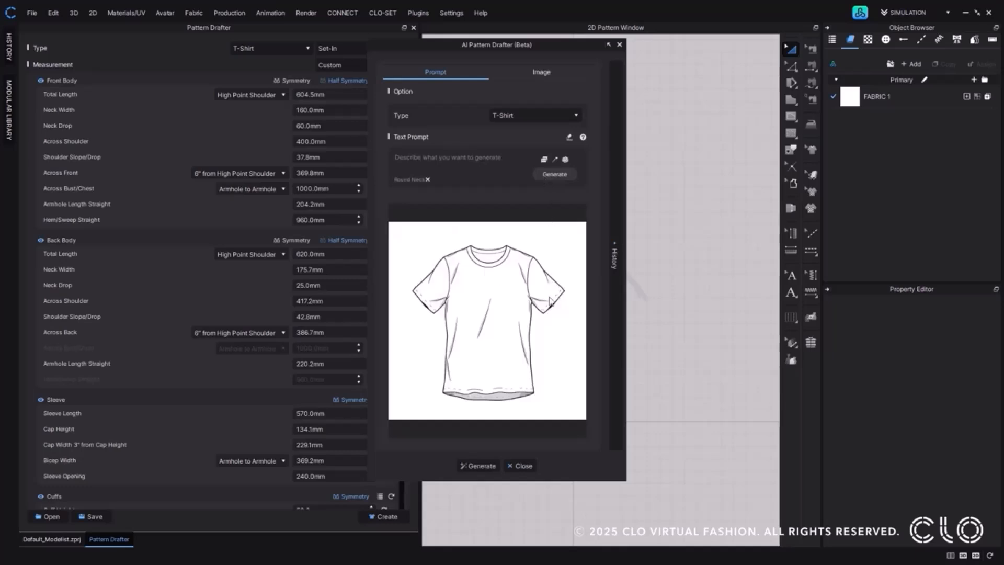
Add the Long Sleeve keyword to the prompt and generate a new sketch.
click(546, 161)
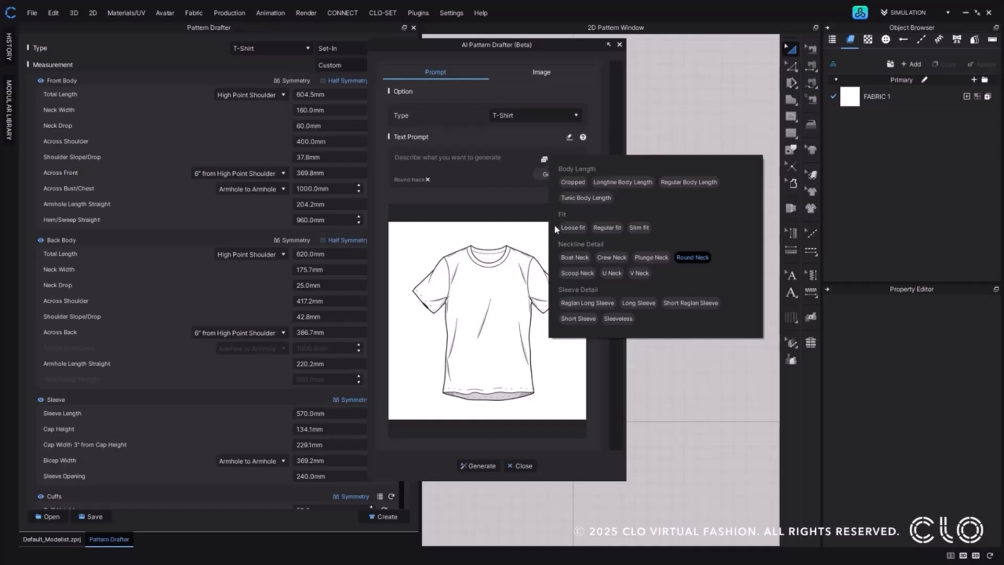
click(648, 306)
click(546, 174)
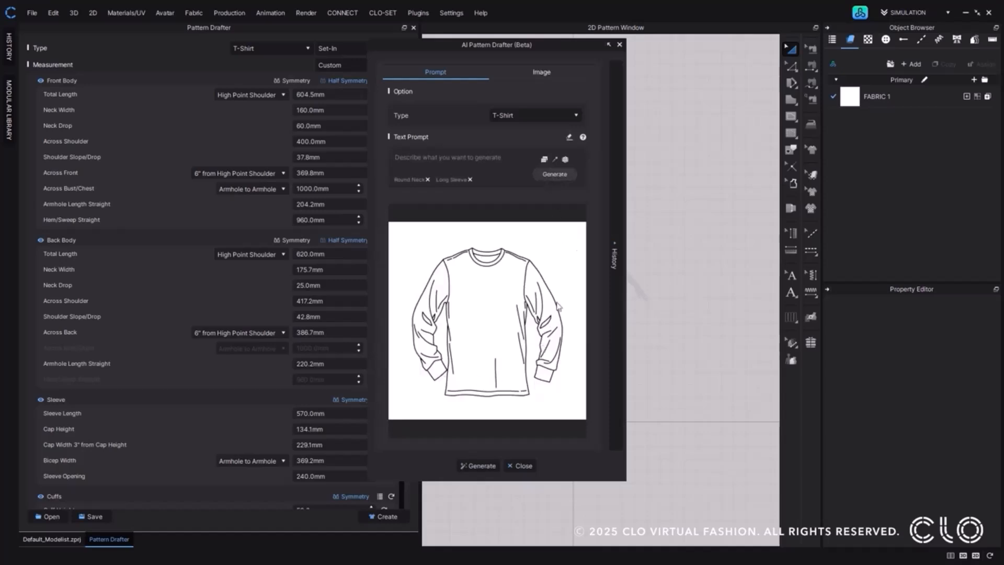
Fill the text prompt with random descriptions several times and clear the whole prompt, including its keywords.
click(565, 160)
click(566, 160)
click(565, 160)
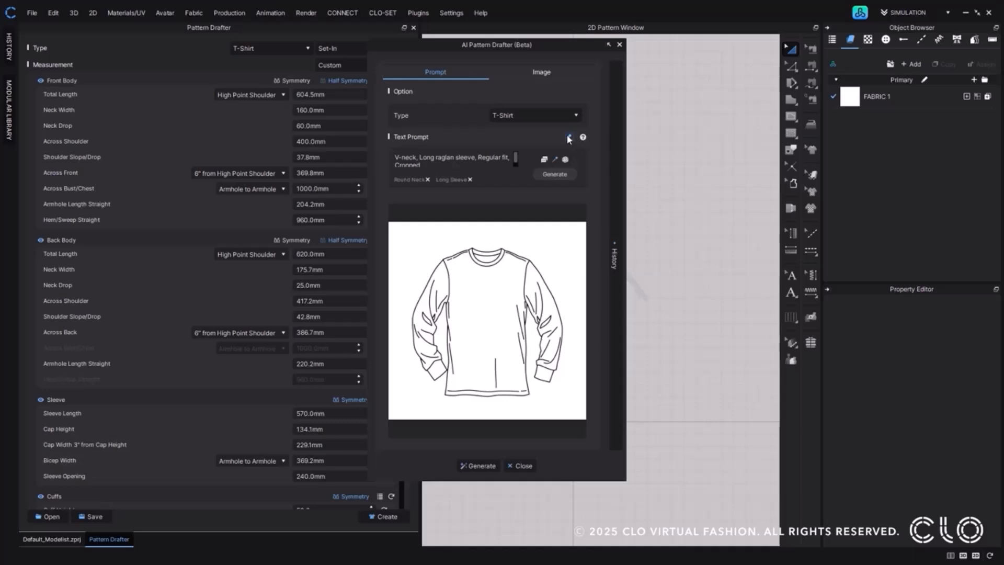
click(569, 138)
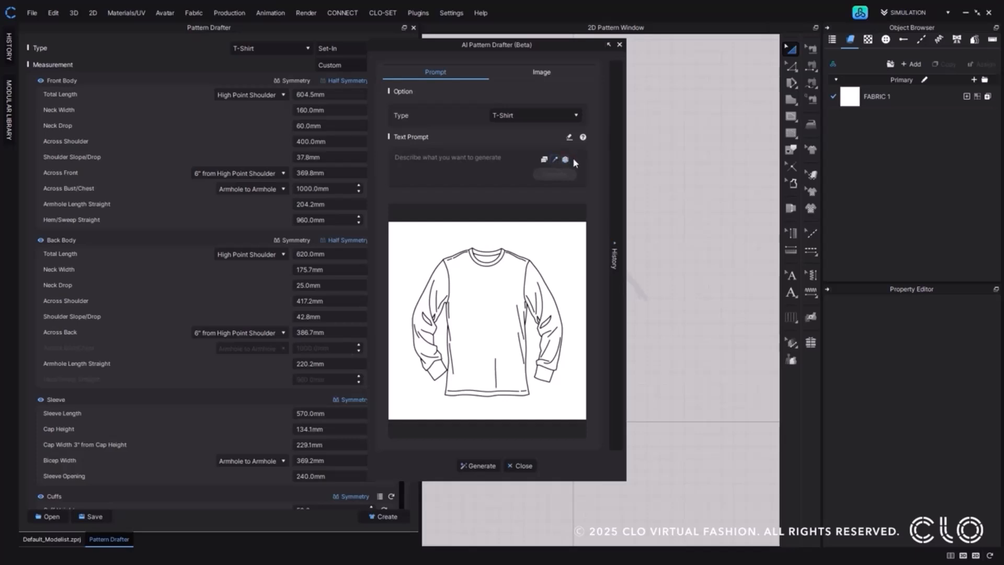
Open the generation history, tick the two Long Sleeve, Round Neck sketches and collapse the history.
click(614, 251)
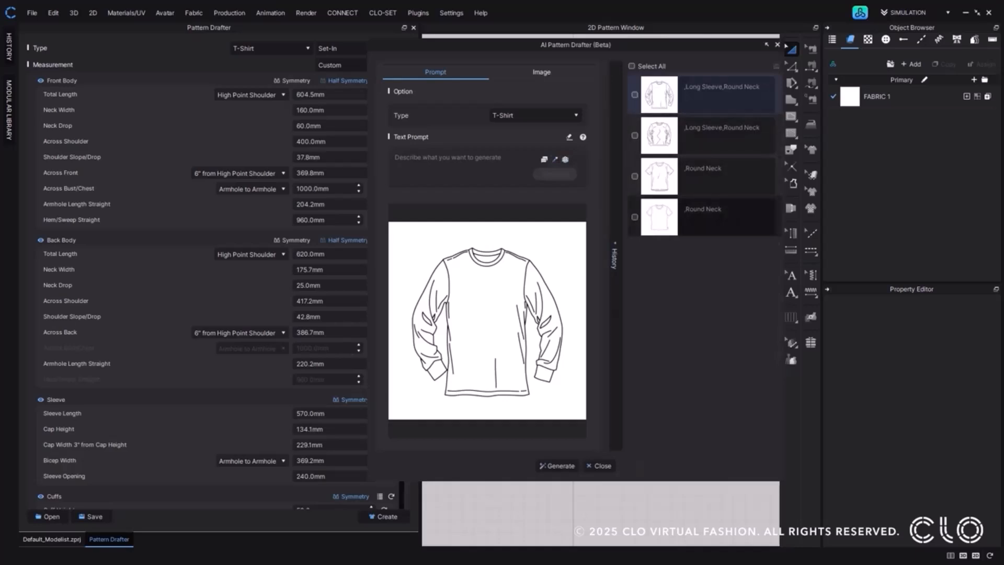
click(634, 94)
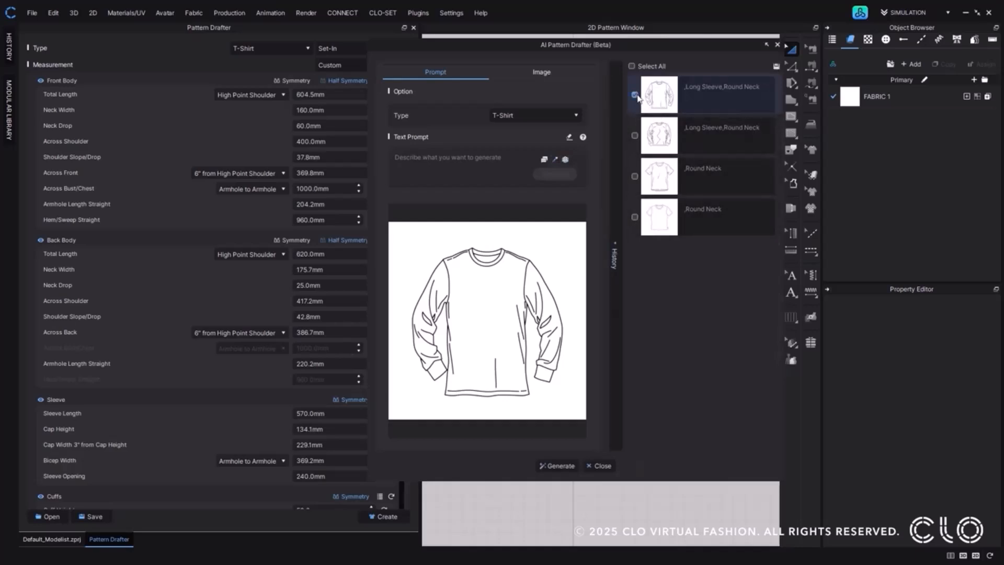
click(634, 135)
click(620, 252)
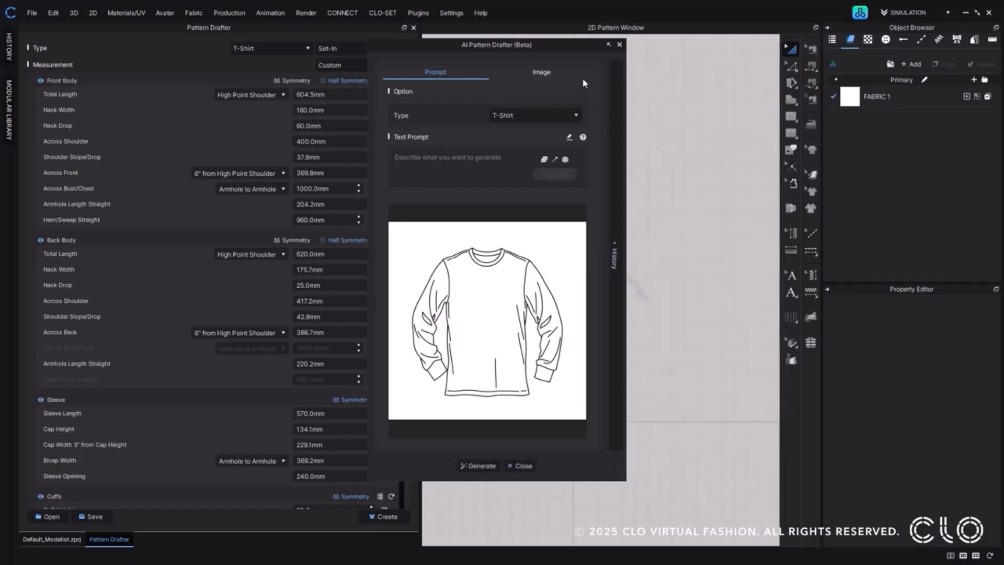
Upload the Raglan T-shirts image as the AI Pattern Drafter's source image with the T-Shirt type.
click(576, 74)
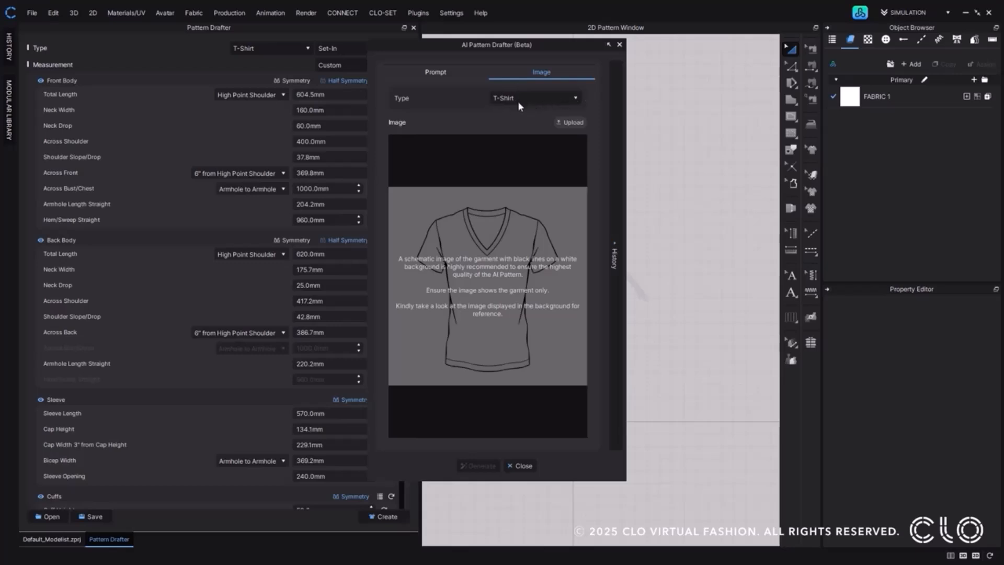
click(568, 122)
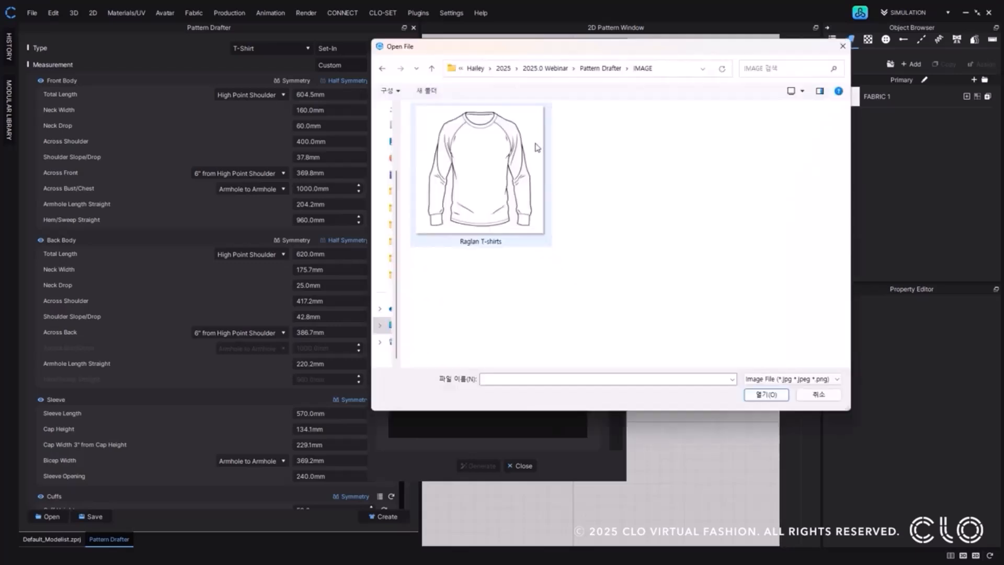
click(759, 396)
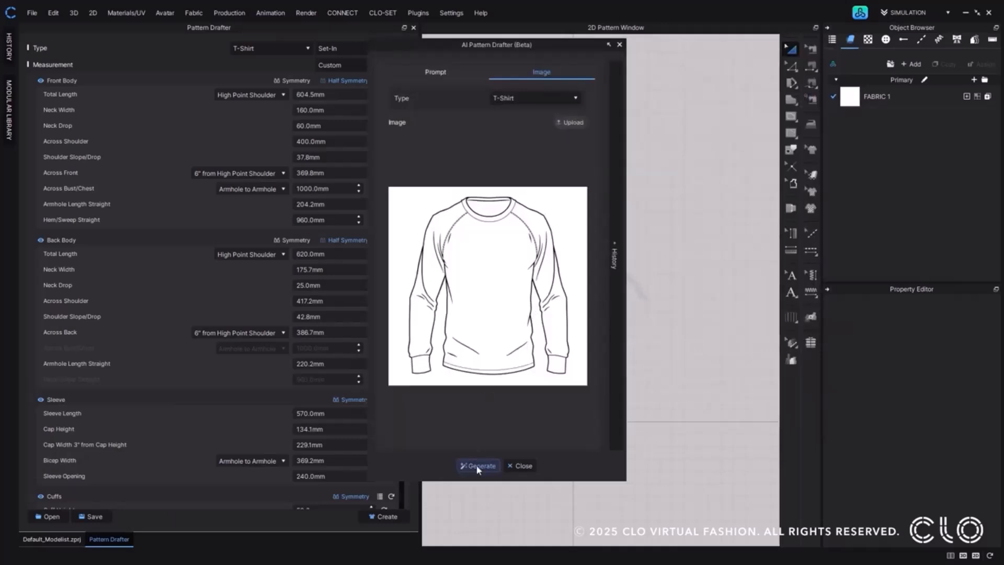
Generate the raglan T-shirt draft from the uploaded image and close the AI Pattern Drafter.
drag(555, 46, 837, 61)
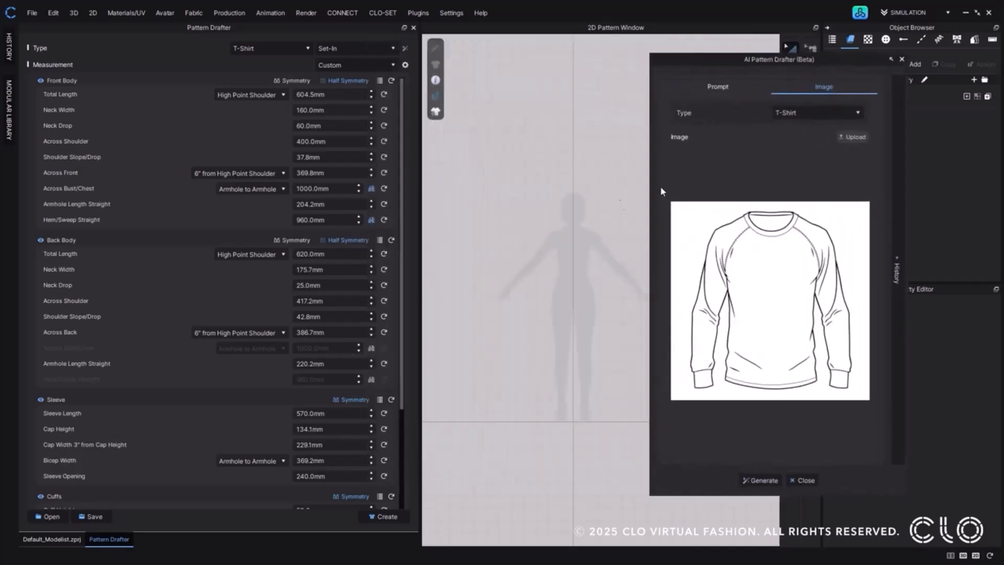
middle_drag(559, 268, 585, 201)
scroll(585, 201, down, 2)
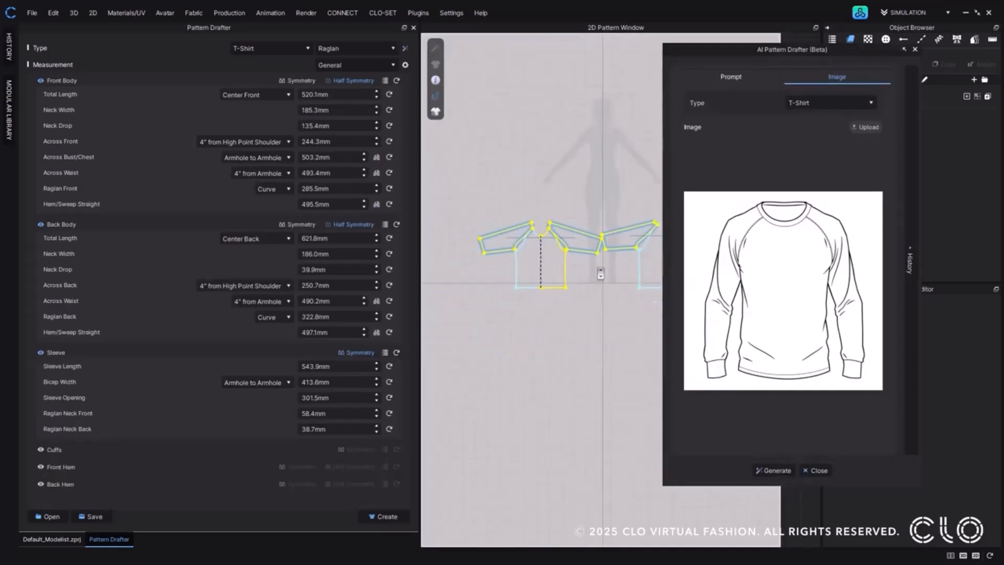
click(915, 49)
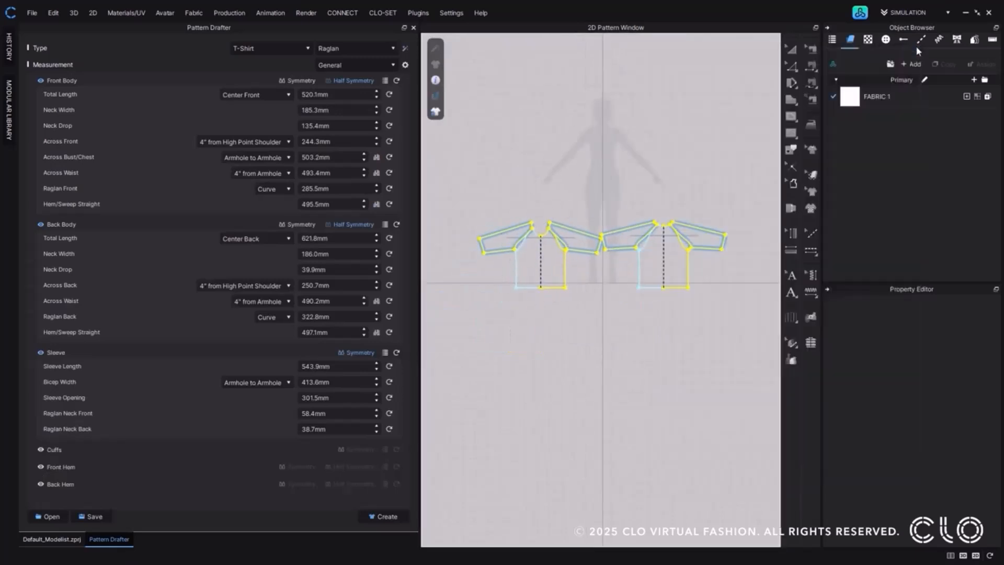
scroll(635, 292, up, 2)
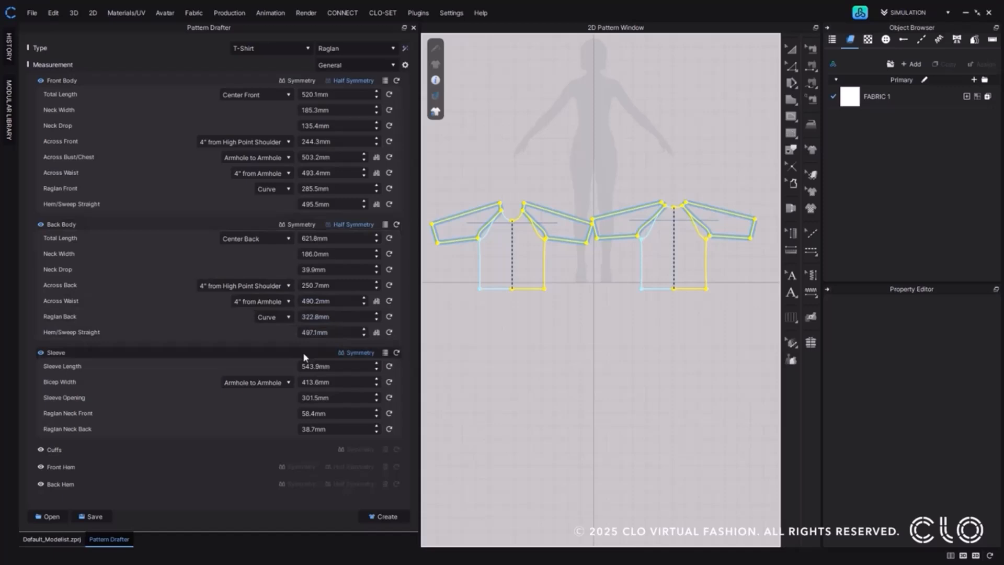
Set the Sleeve Length of the raglan draft to 600 mm.
click(317, 366)
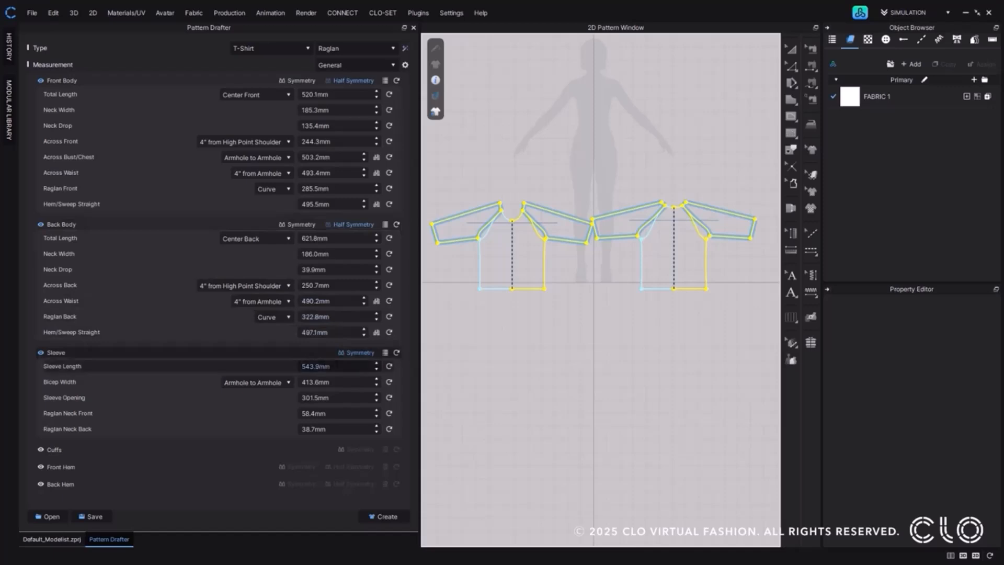
click(337, 365)
text(600)
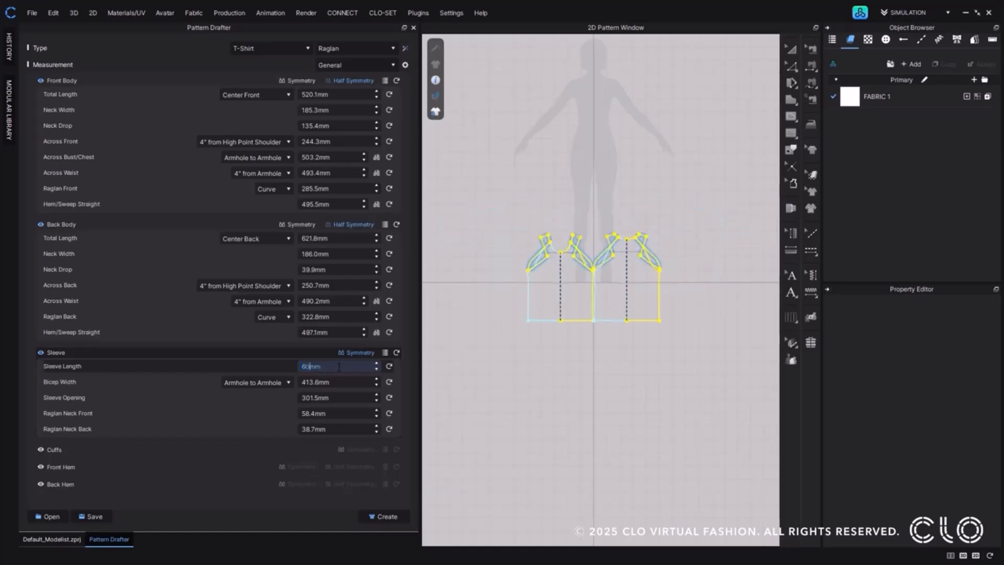
key(Return)
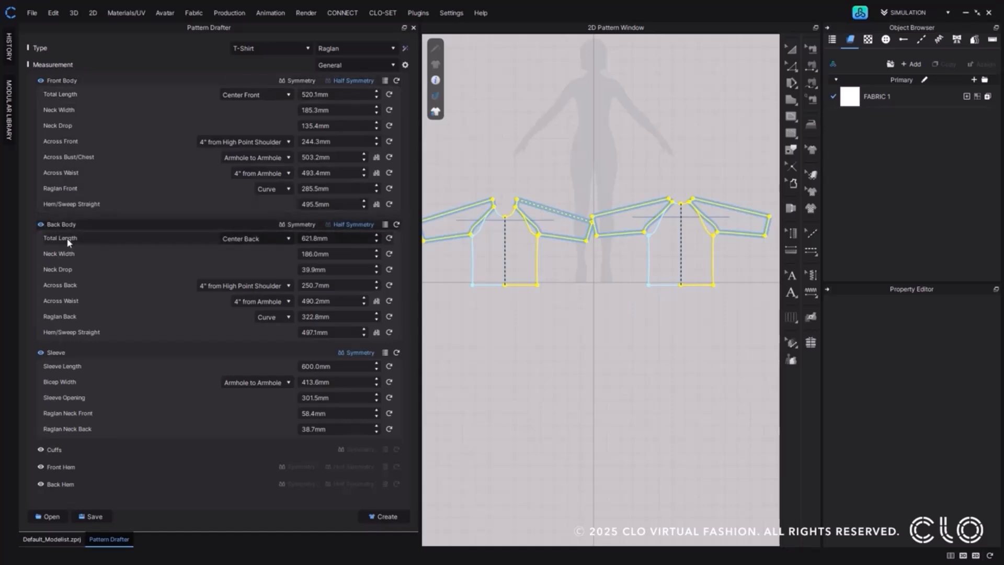
Remove Total Length from the displayed Front Body measurements and return to the measurement values.
click(405, 65)
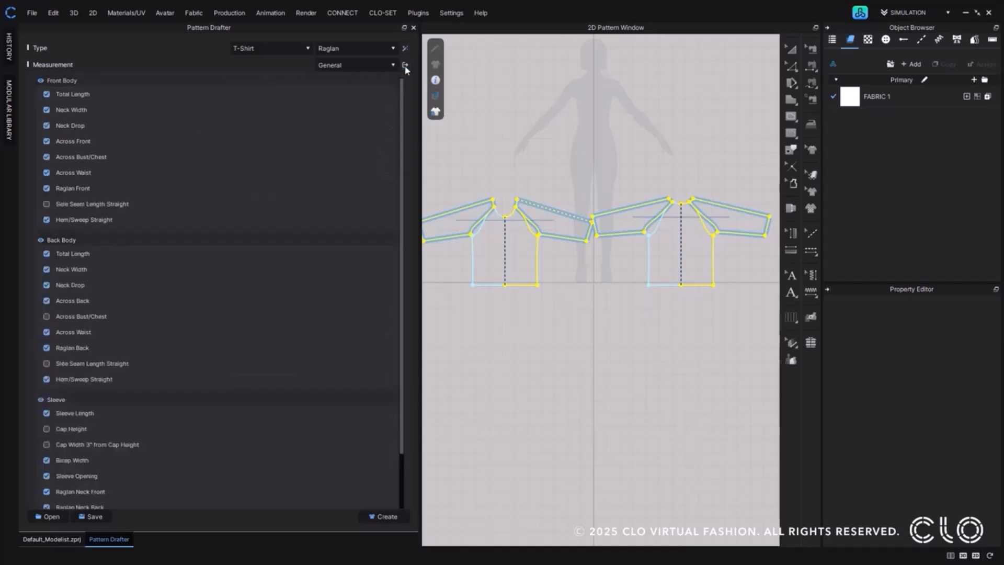
click(46, 95)
click(405, 65)
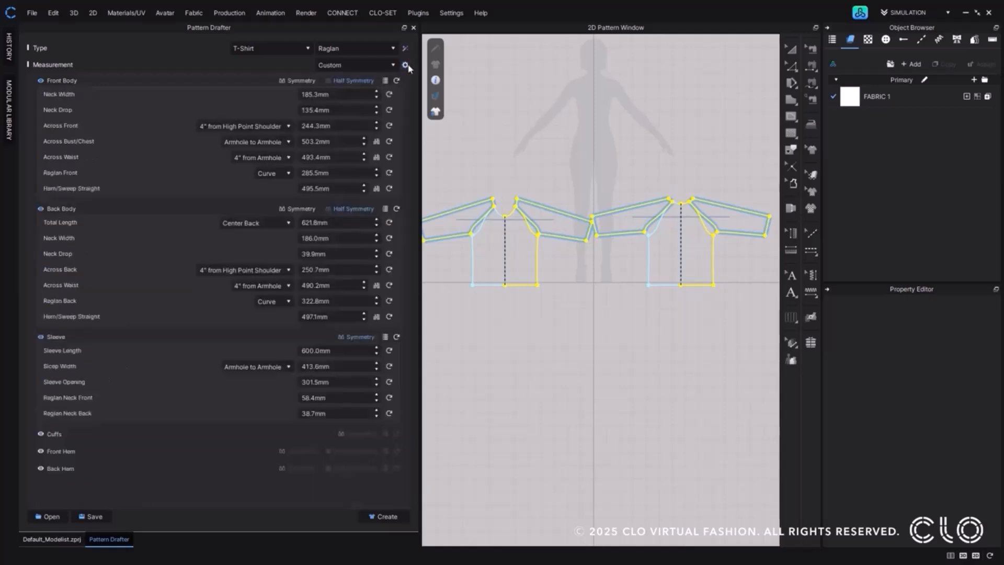
Set the Back Body's Total Length, measured at Center Back, to 600 mm.
click(361, 223)
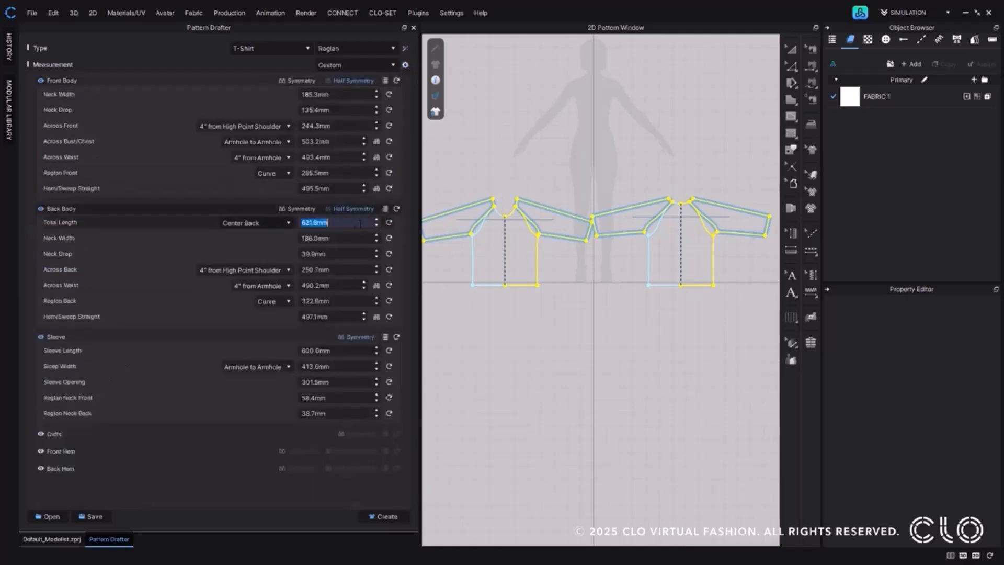
click(280, 221)
click(276, 233)
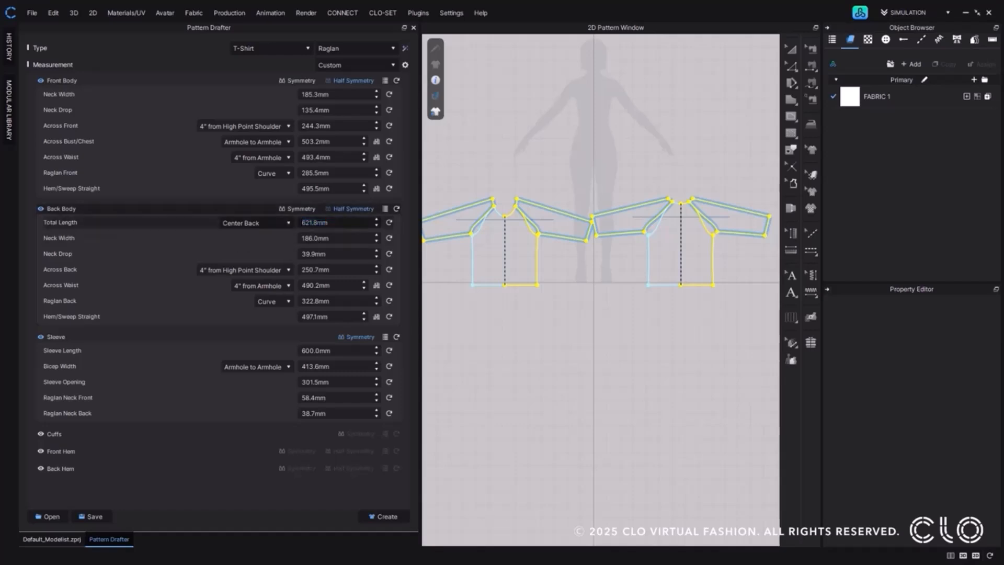
text(600)
key(Return)
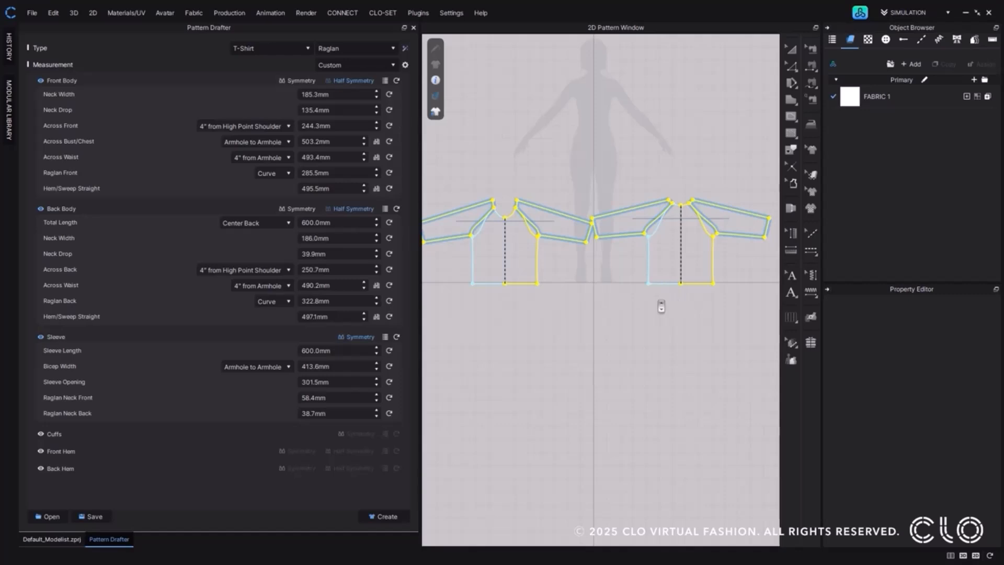
Create the pattern pieces from the raglan draft and inspect the body and sleeve pieces.
click(405, 514)
drag(596, 289, 630, 119)
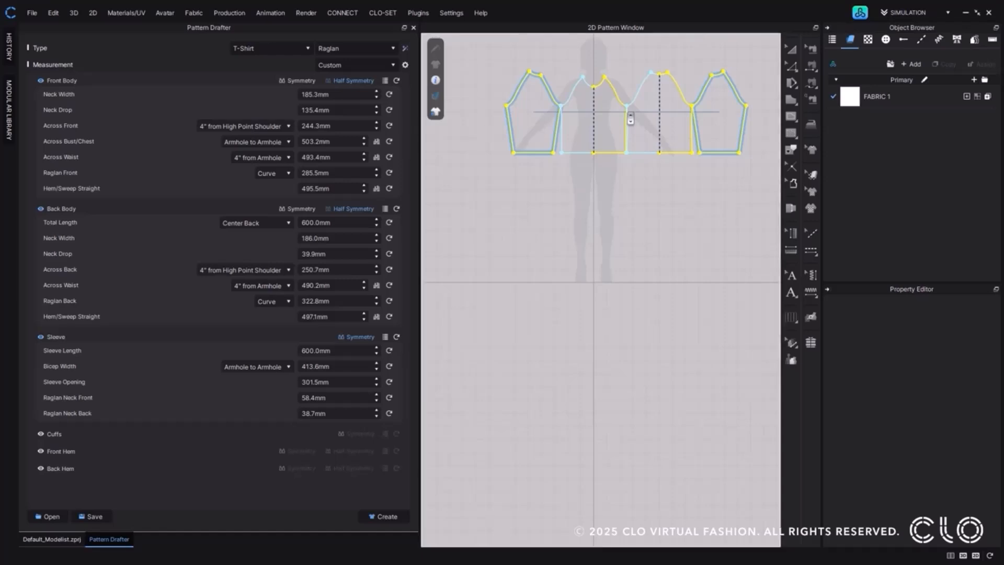
scroll(629, 119, up, 8)
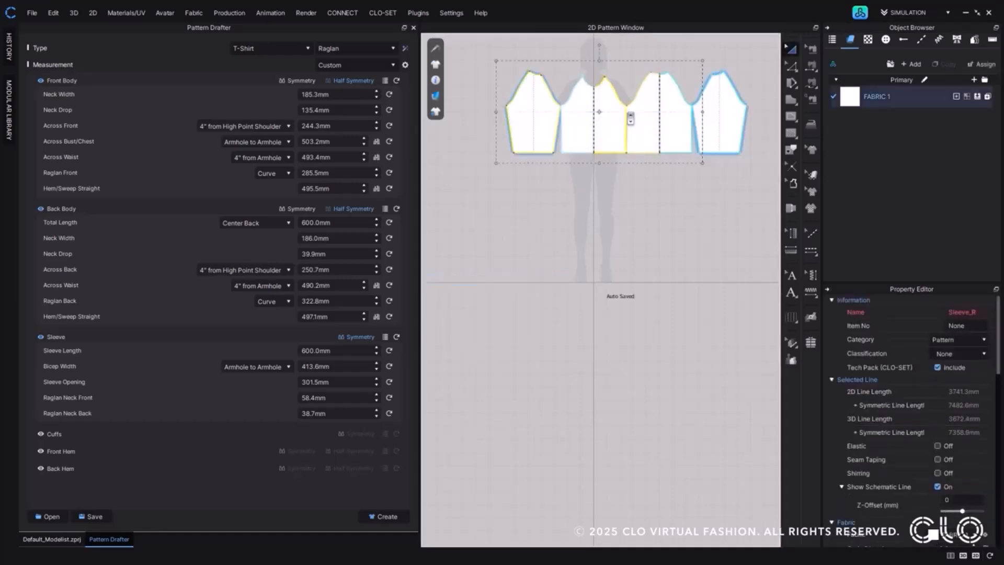
scroll(597, 193, down, 3)
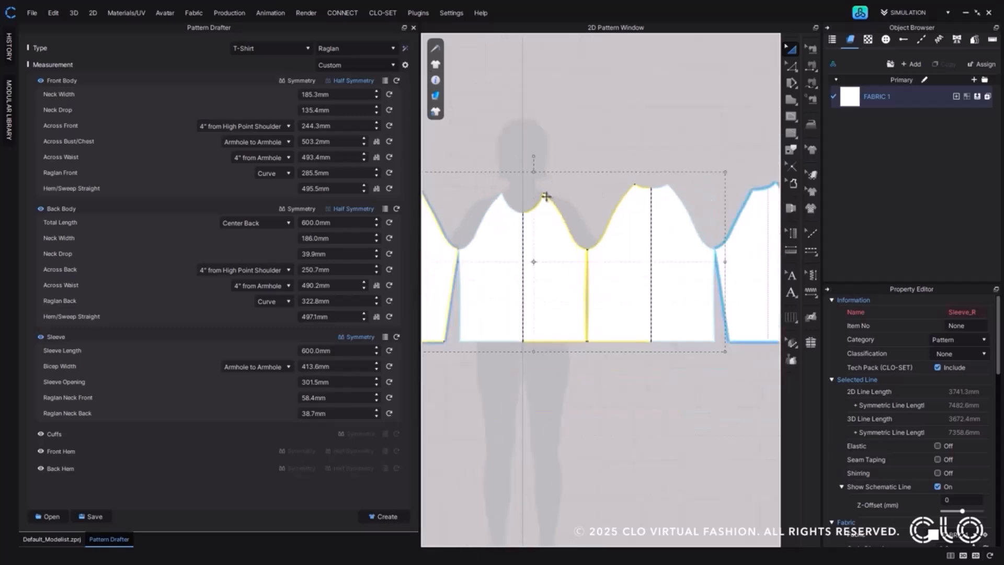
scroll(616, 275, up, 5)
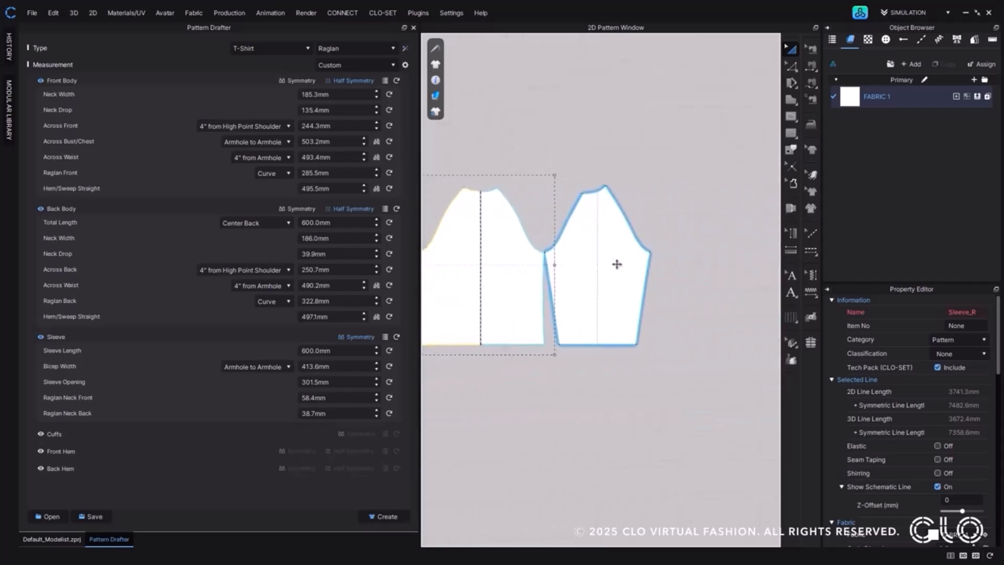
middle_drag(659, 279, 744, 281)
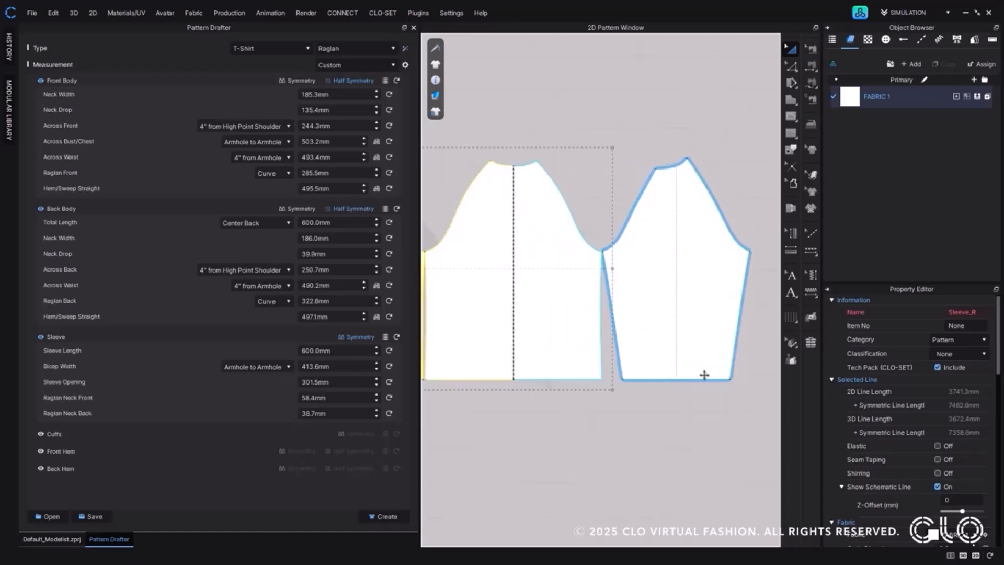
Show the Default_Modelist project in 3D, deselect the pieces, and simulate the raglan T-shirt on the avatar.
click(76, 539)
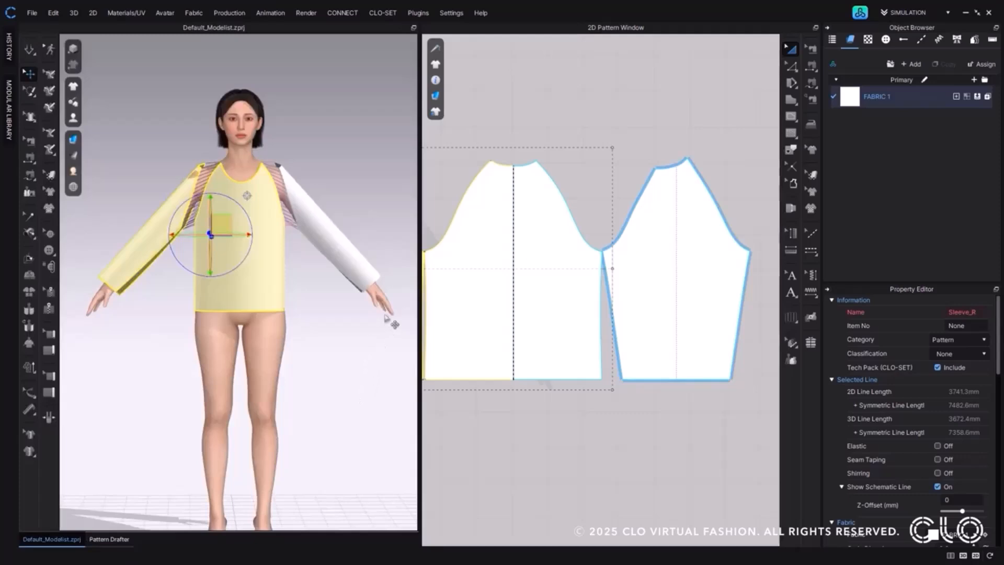
mouse_move(376, 329)
right_down()
mouse_move(147, 328)
mouse_move(385, 324)
mouse_move(371, 326)
right_up()
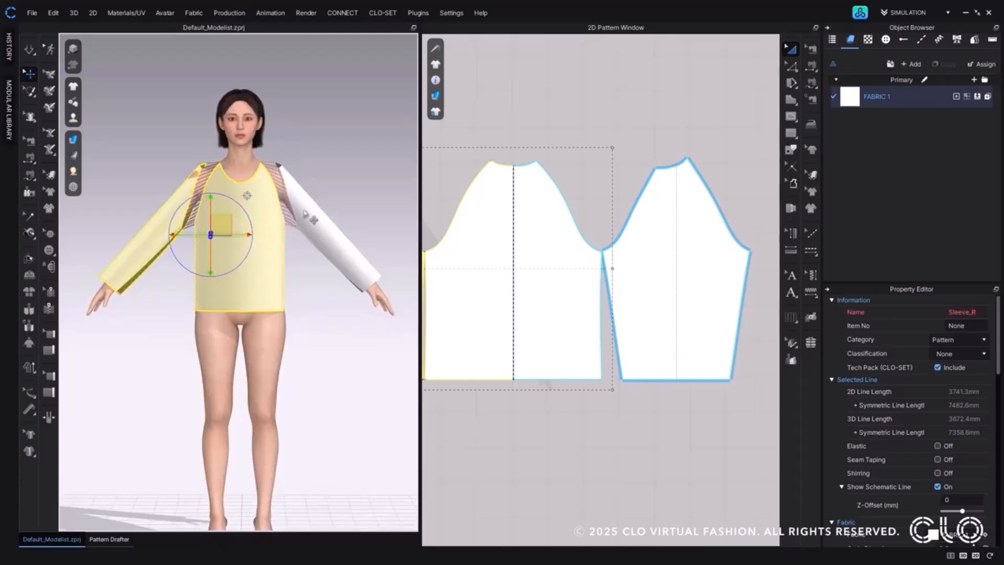
click(329, 191)
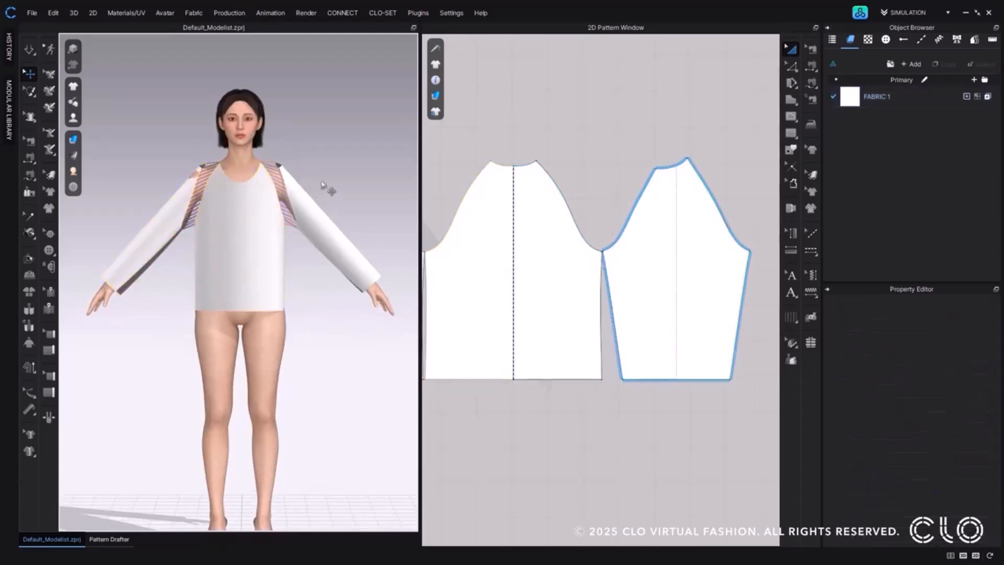
click(28, 51)
click(29, 53)
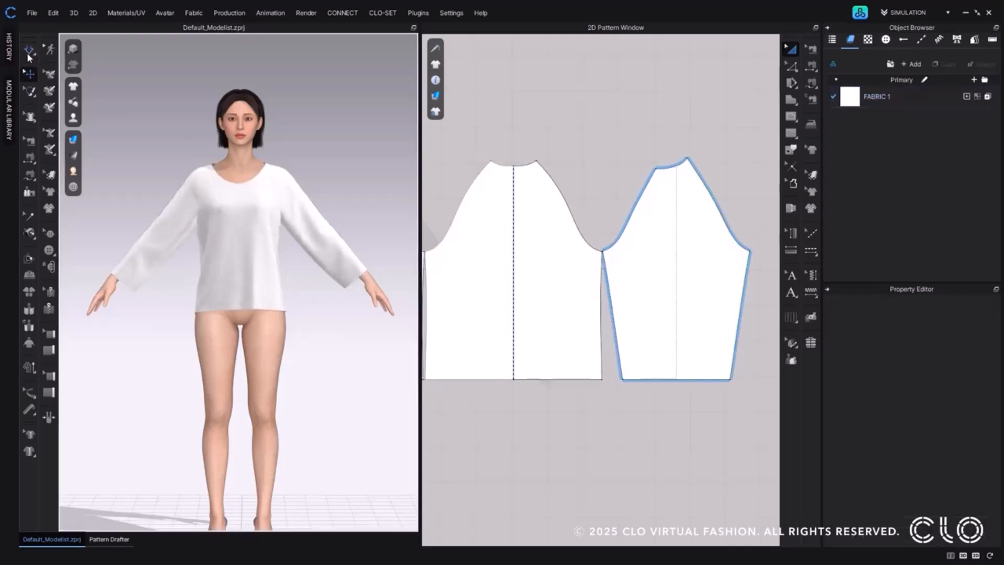
right_drag(189, 245, 192, 268)
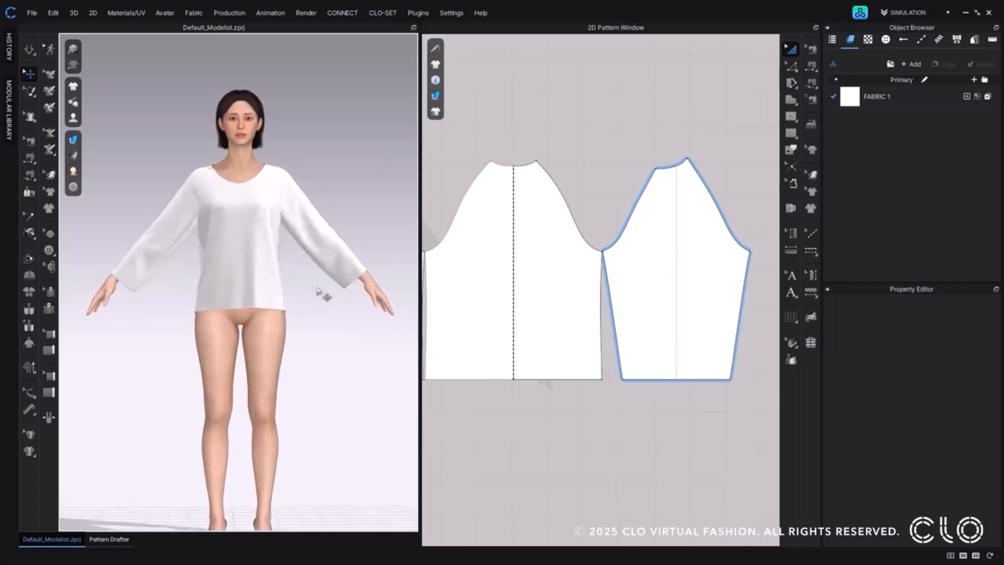
scroll(527, 311, down, 3)
middle_drag(564, 304, 697, 297)
scroll(691, 293, down, 1)
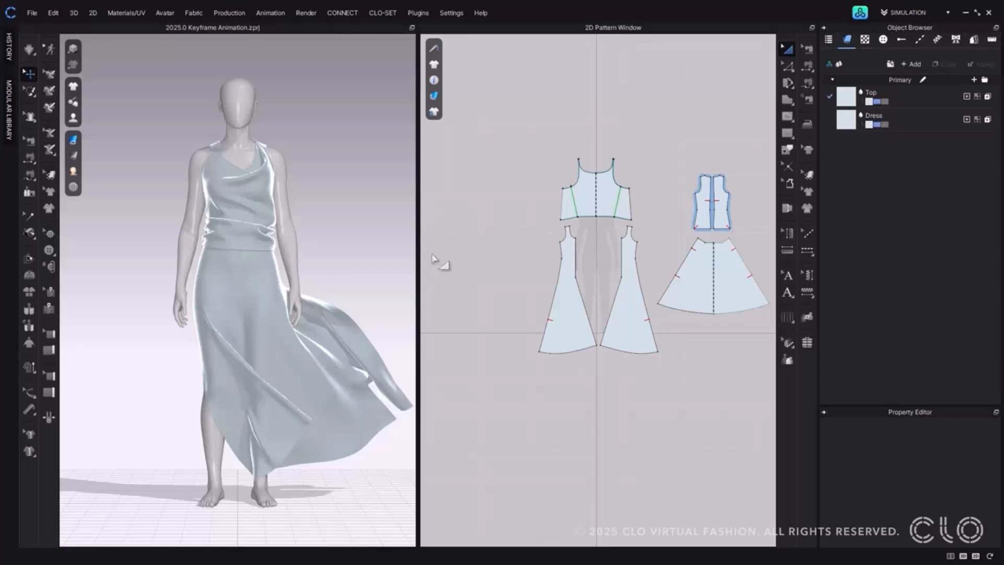
Open the Animation Editor for the 2025.0 Keyframe Animation project.
click(268, 13)
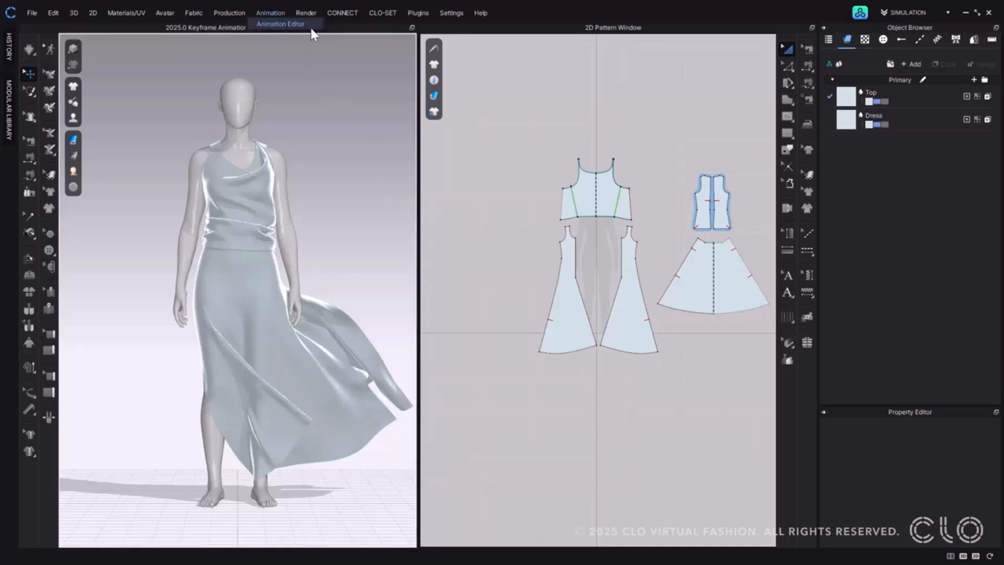
click(311, 25)
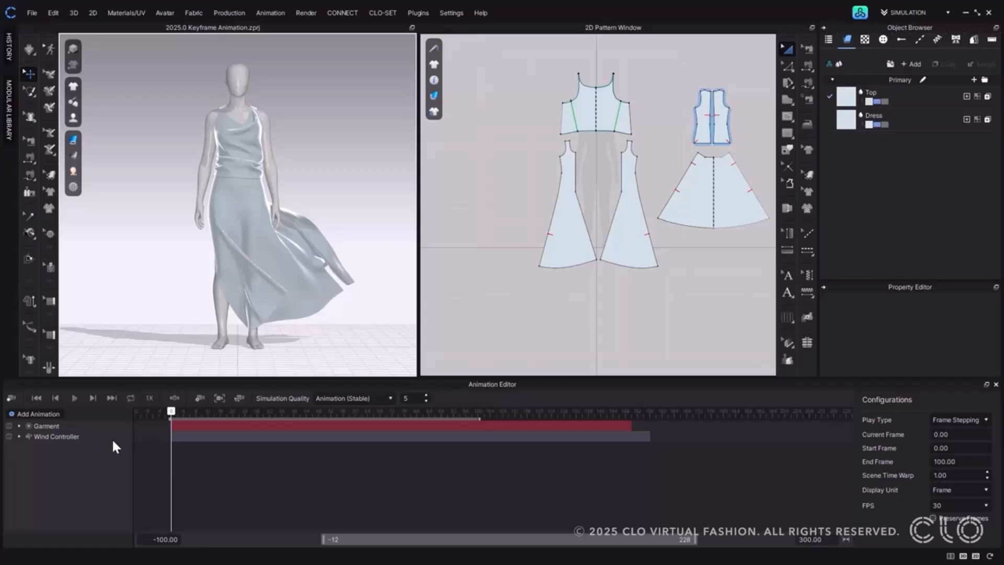
Expand the Wind Controller layer and examine the controller's properties and Strength value in the scene and timeline.
click(19, 436)
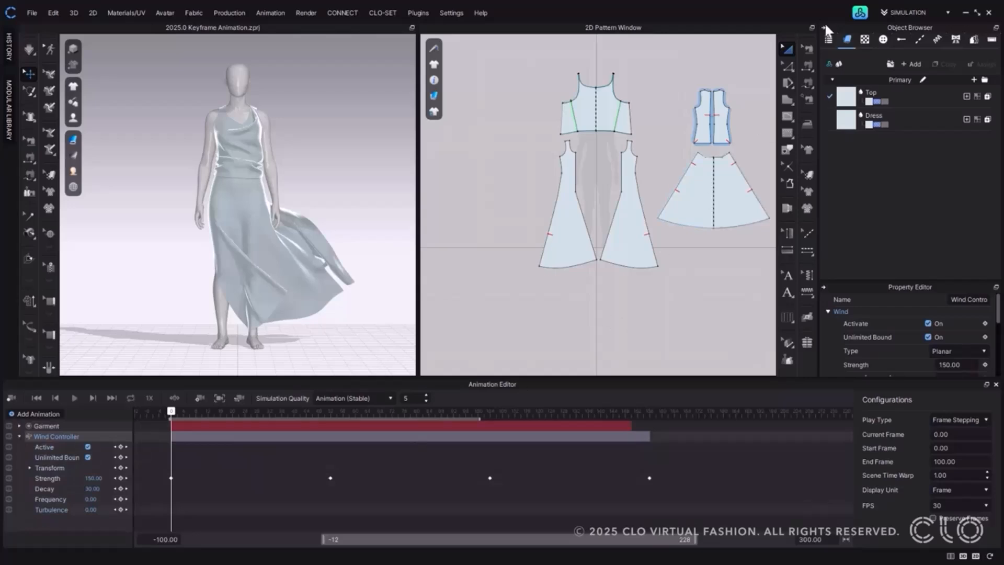
click(828, 40)
click(868, 179)
click(954, 299)
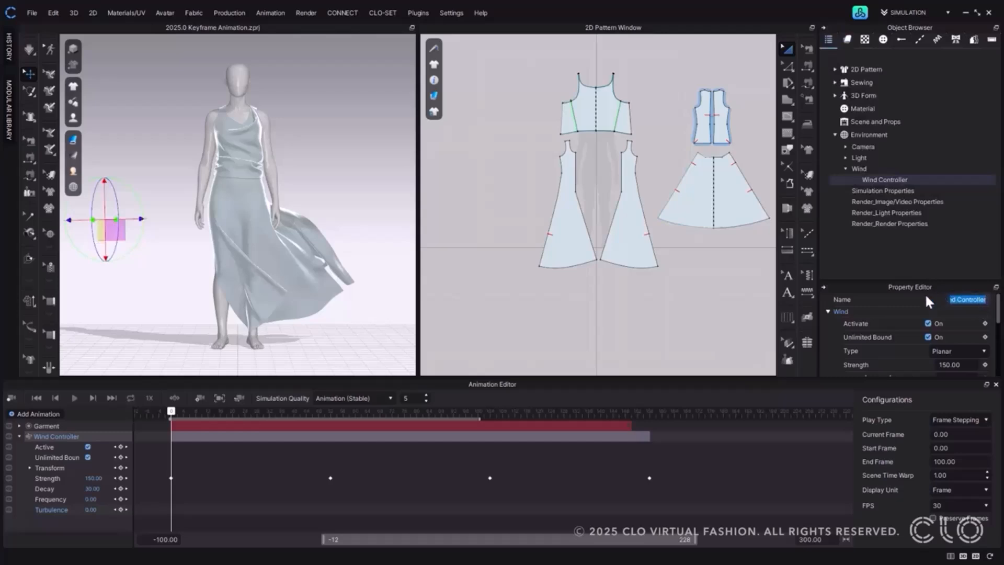
click(725, 308)
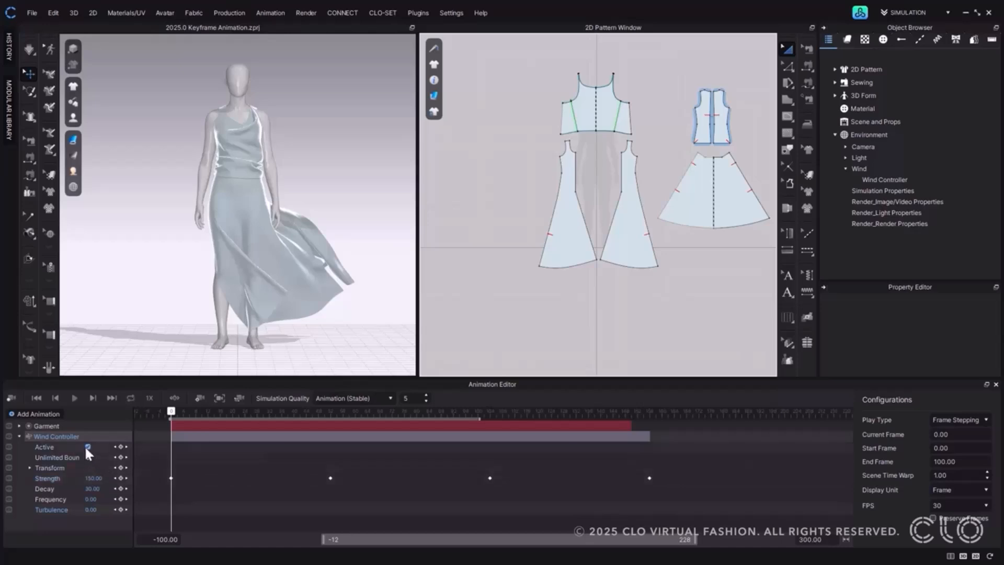
double_click(92, 478)
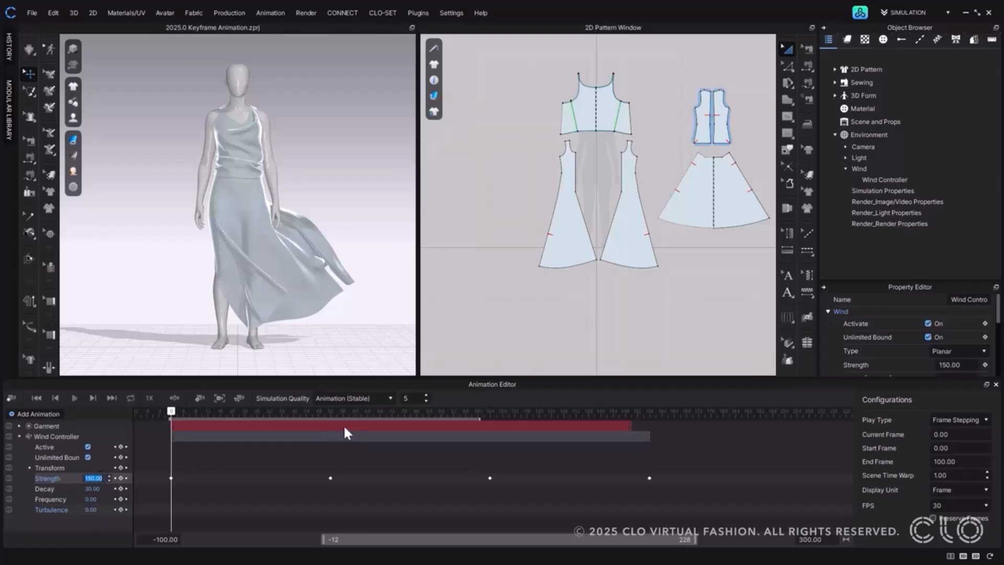
Examine the Garment layer's Pattern keyframes and select the Wind Controller layer bar.
click(344, 427)
click(19, 426)
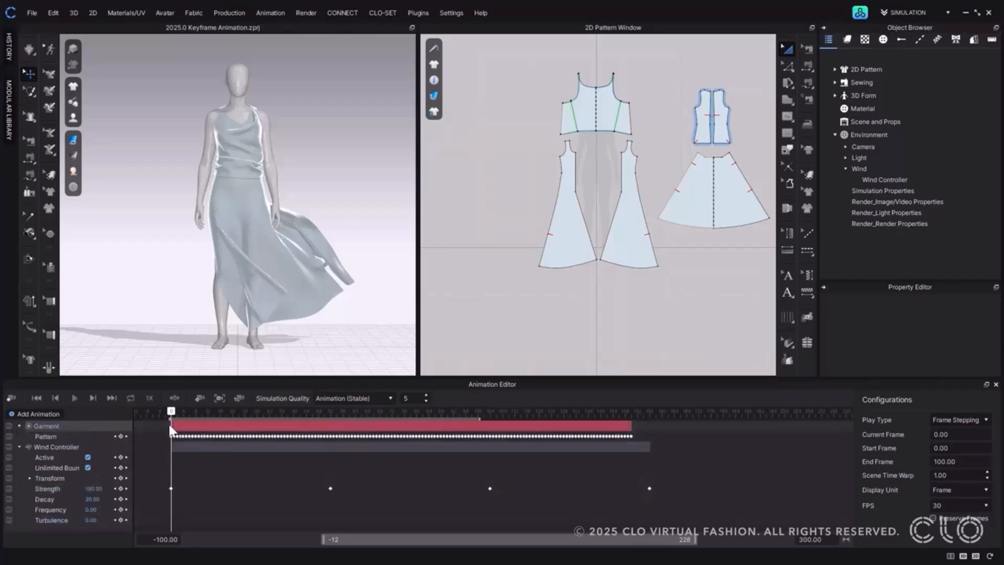
click(20, 426)
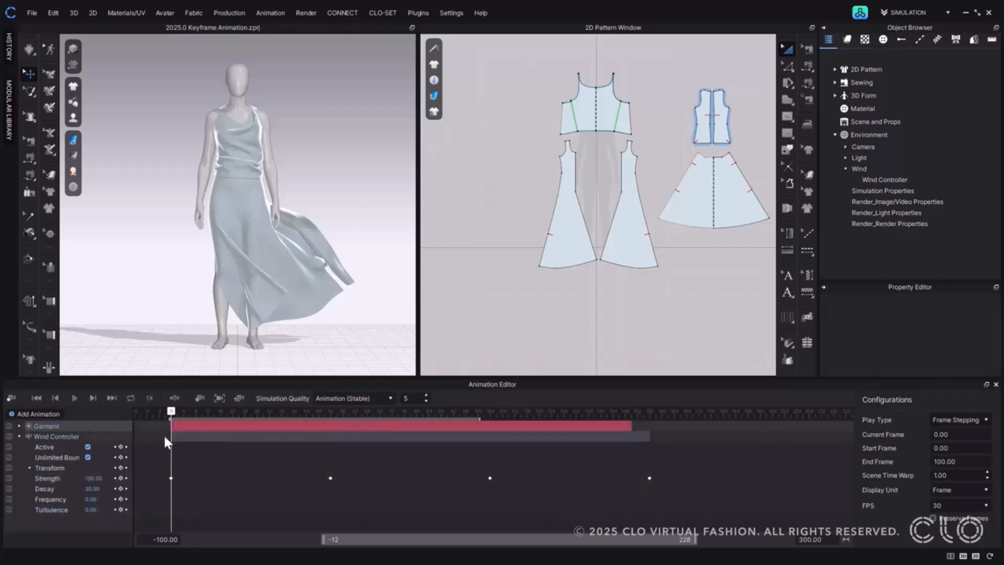
click(239, 437)
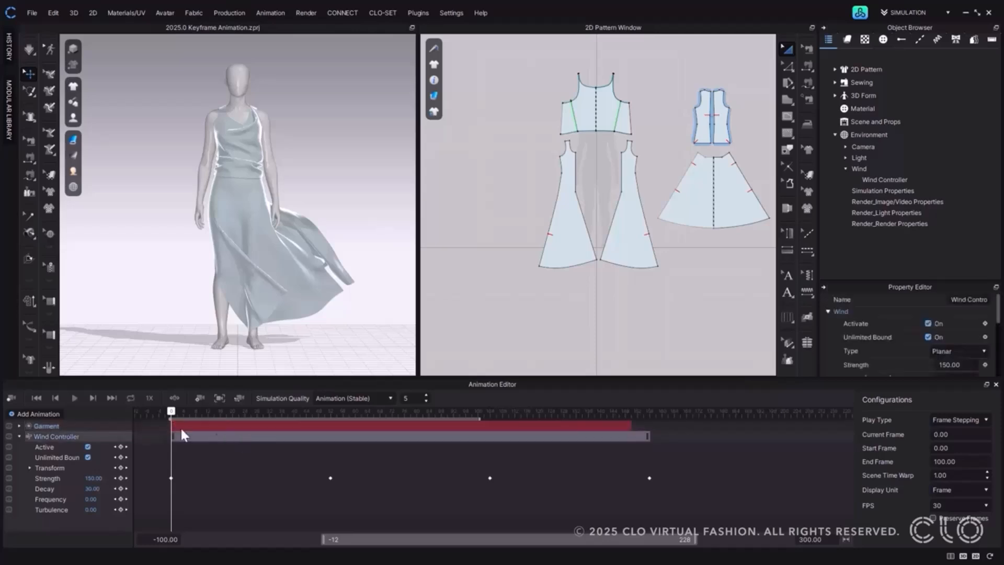
View the animation types that can be added and collapse the Wind Controller layer.
click(44, 413)
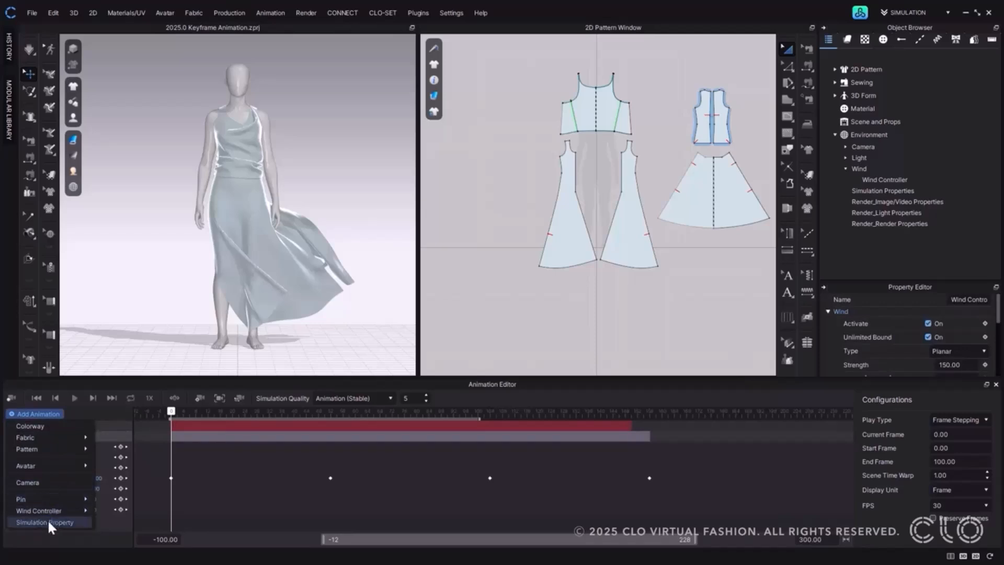
click(110, 418)
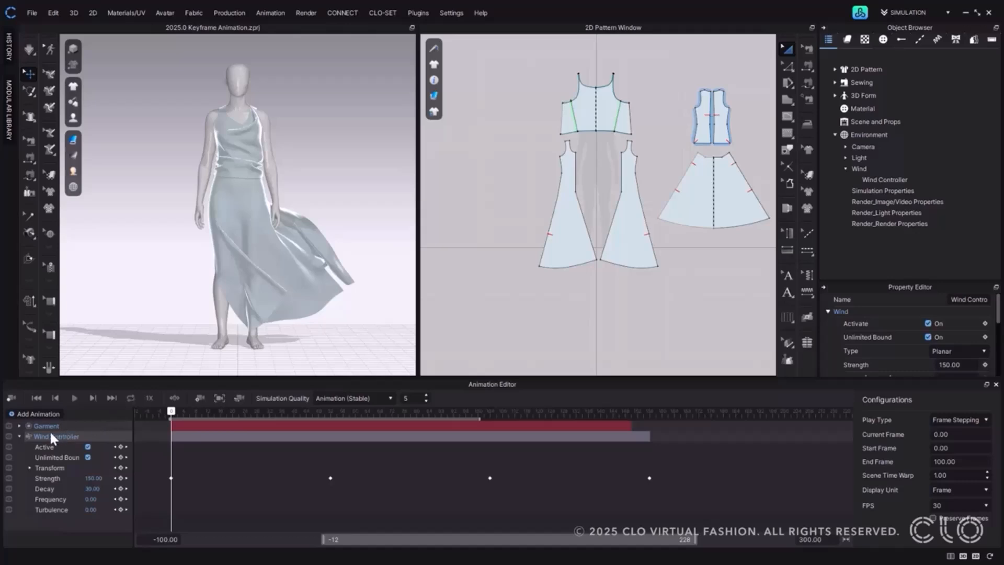
click(19, 436)
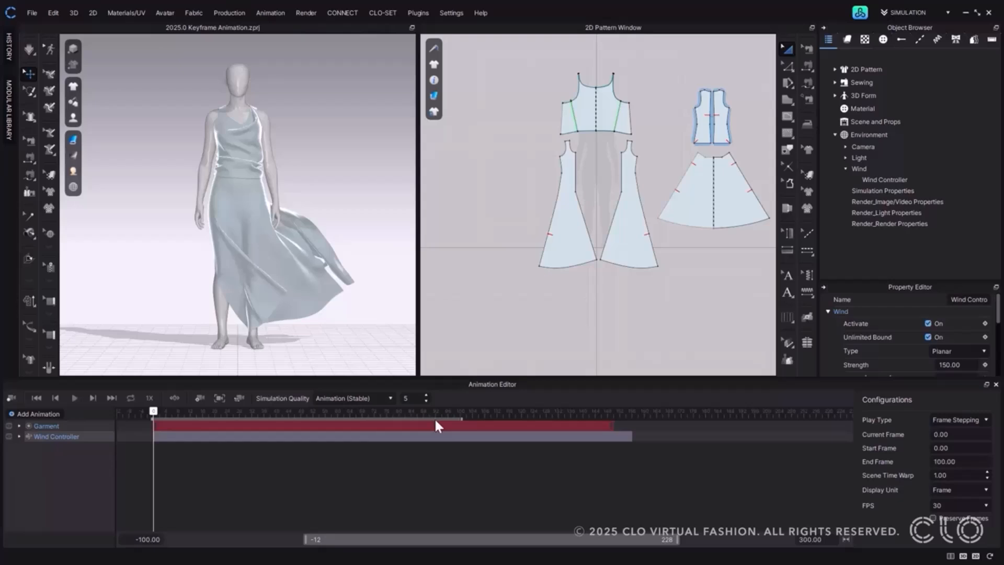
Shift the whole playback range along the timeline to frames 23 to 123.
mouse_move(460, 418)
mouse_down()
mouse_move(373, 421)
mouse_move(461, 418)
mouse_up()
mouse_move(154, 419)
mouse_down()
mouse_move(199, 419)
mouse_move(154, 422)
mouse_up()
mouse_move(192, 422)
mouse_down()
mouse_move(370, 425)
mouse_move(175, 422)
mouse_move(189, 420)
mouse_up()
drag(190, 422, 260, 422)
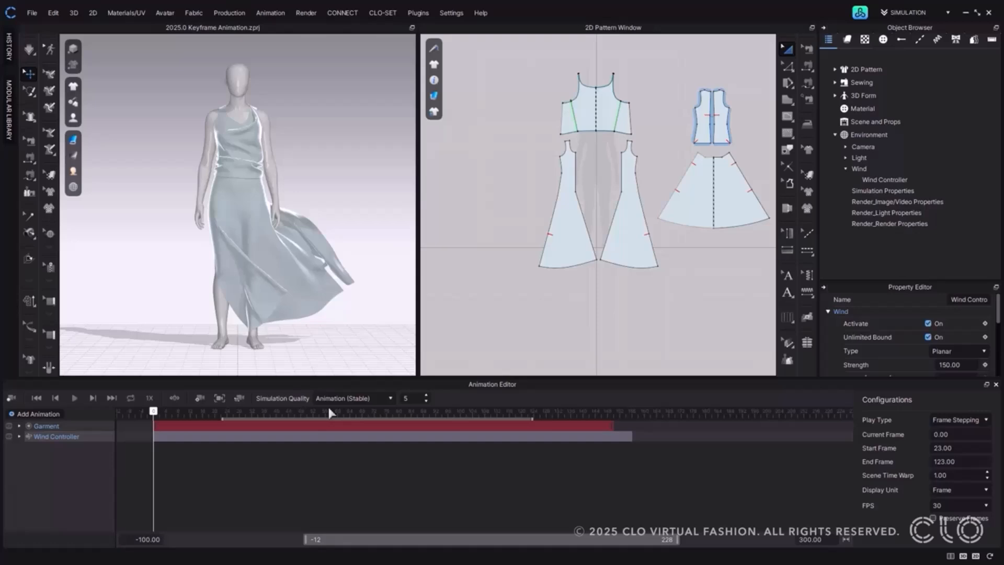
Set the playback range's start frame to 0 and its end frame to 179.
right_click(224, 417)
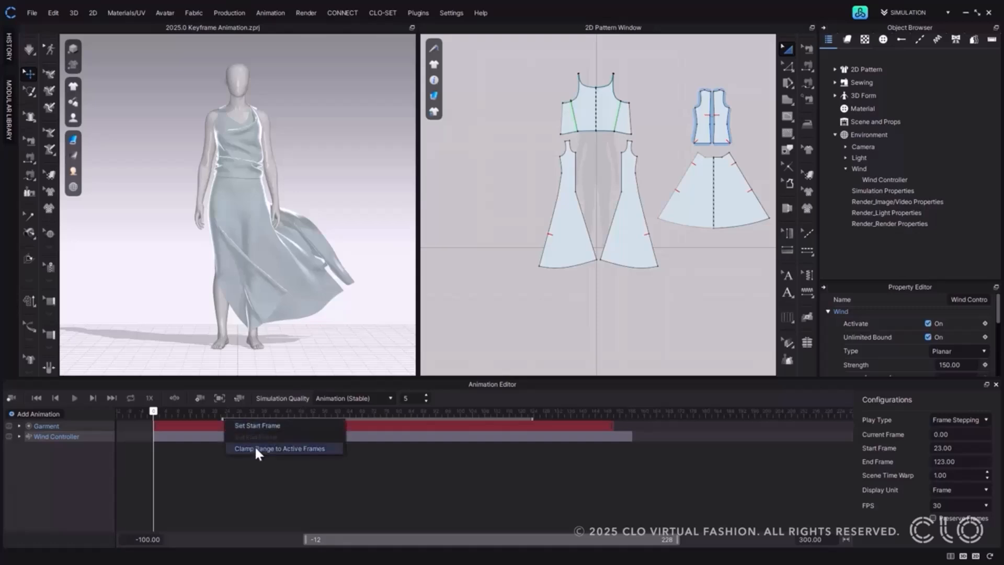
click(281, 425)
drag(153, 412, 702, 424)
right_click(511, 416)
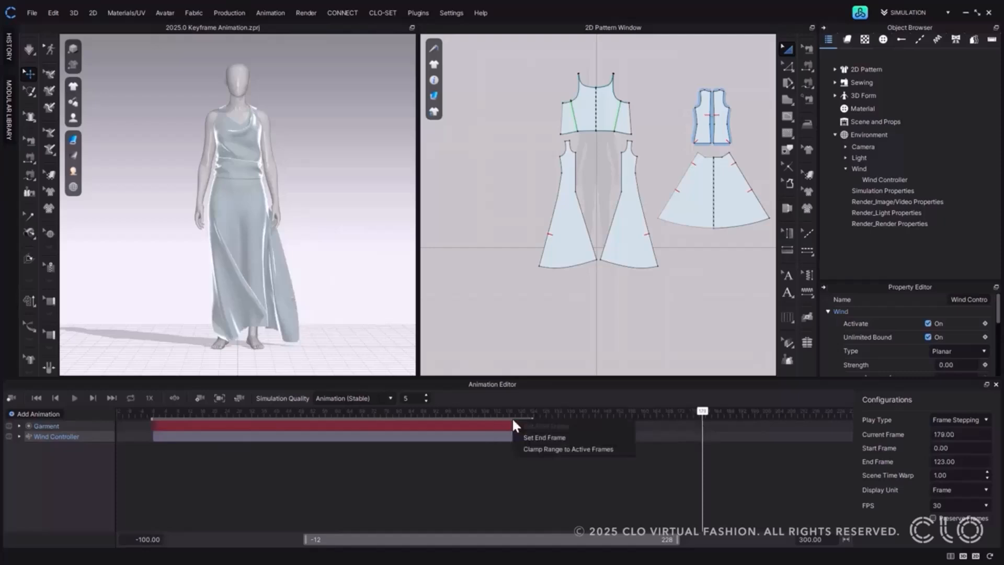
click(566, 437)
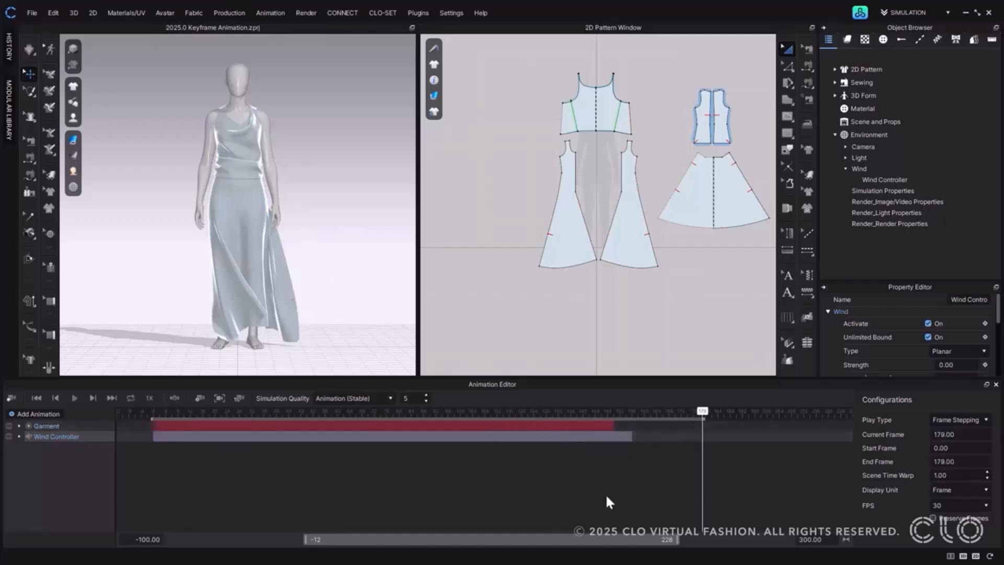
Expand the Garment and Wind Controller layers and clamp the playback range to the active frames.
click(19, 426)
click(18, 445)
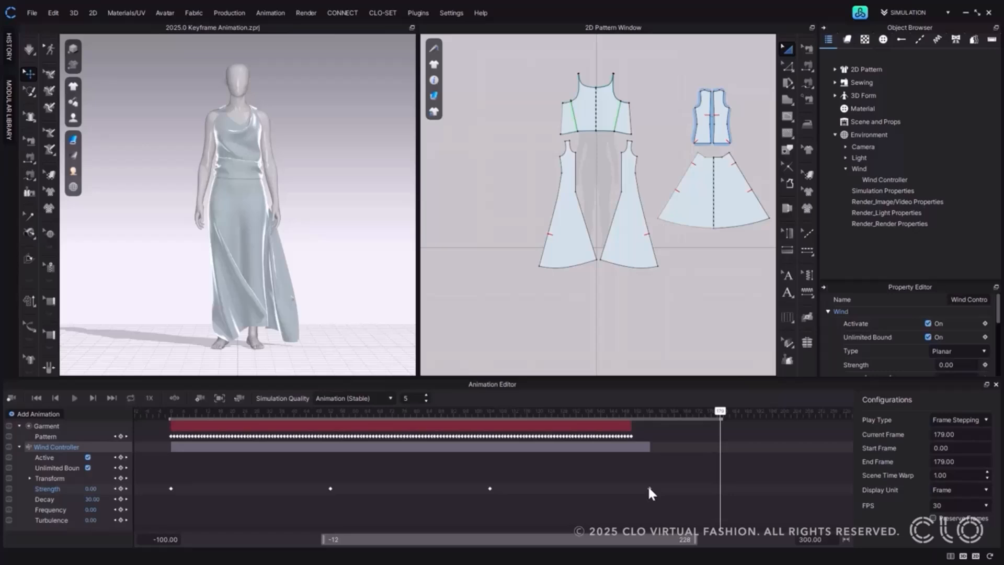
right_click(646, 421)
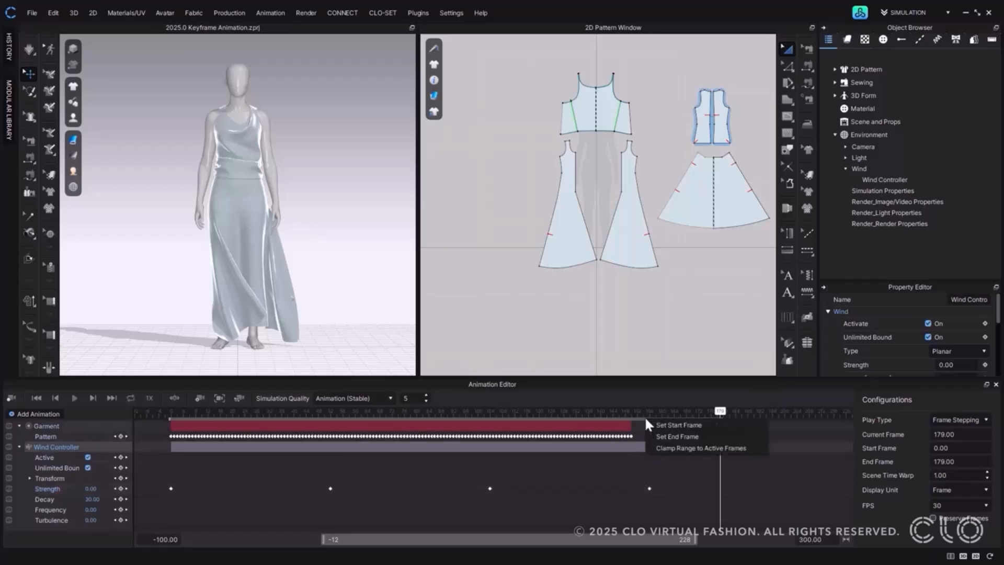
click(675, 445)
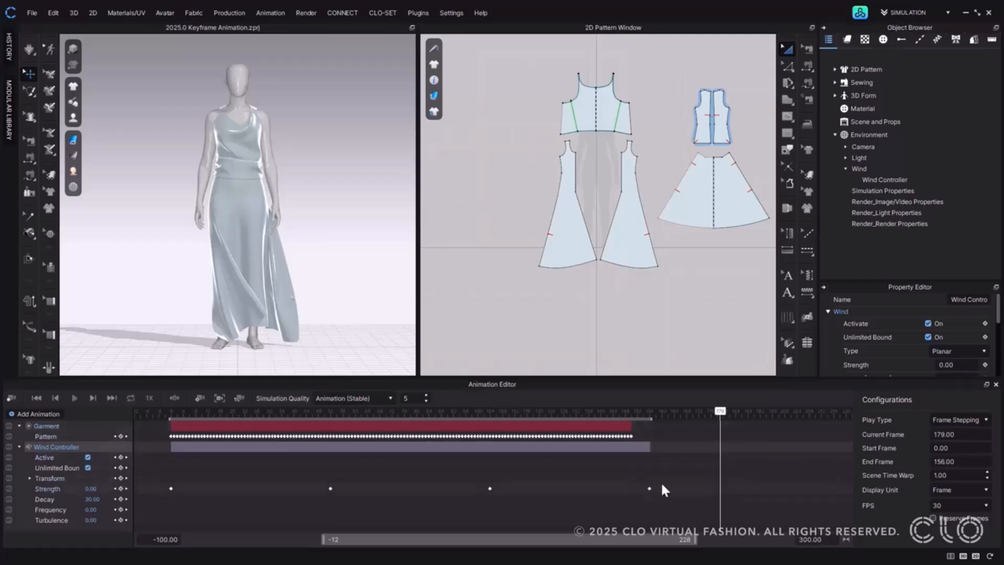
Fit the timeline view to the active frames and to the playback range.
click(704, 432)
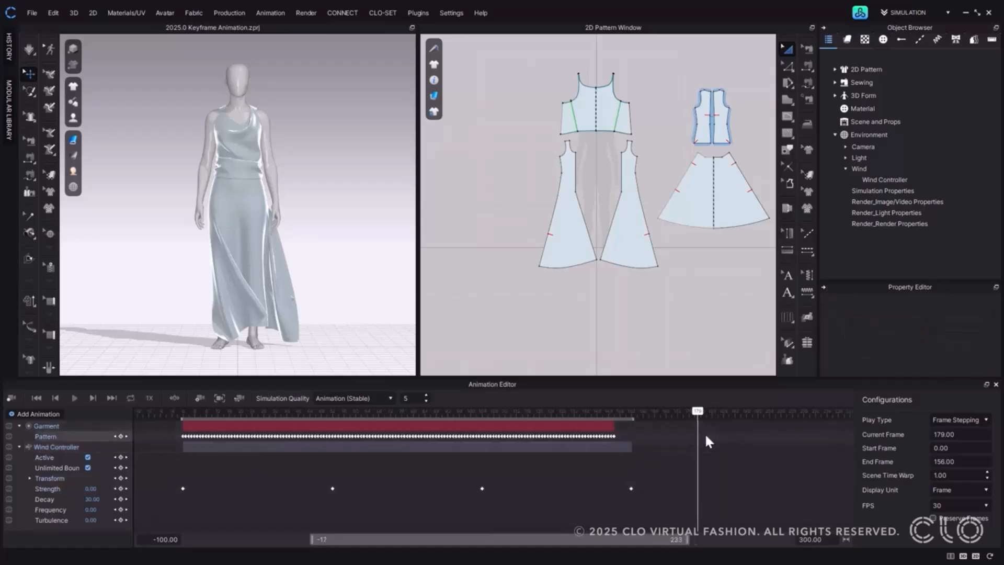
scroll(705, 435, down, 3)
scroll(705, 436, up, 3)
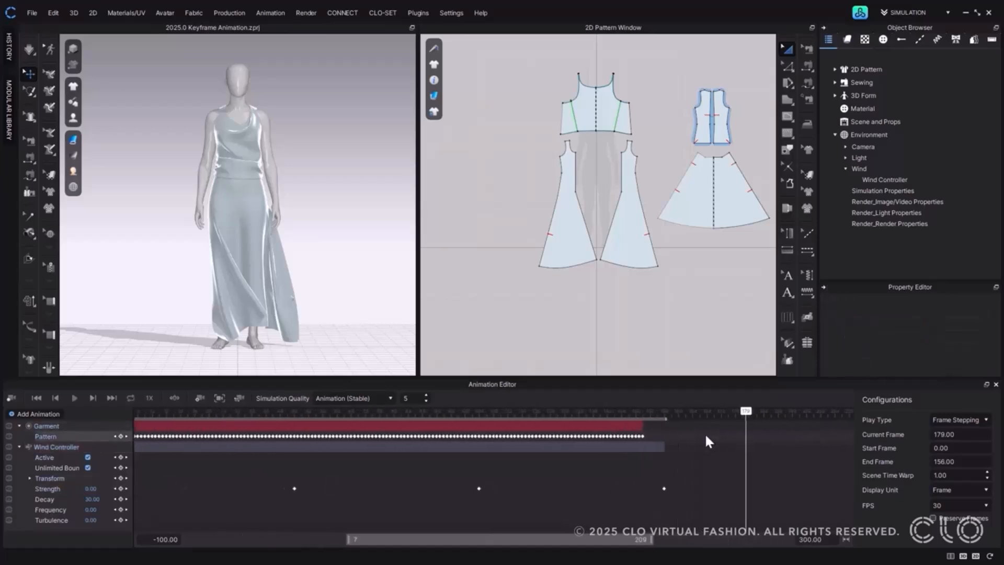
scroll(705, 431, down, 3)
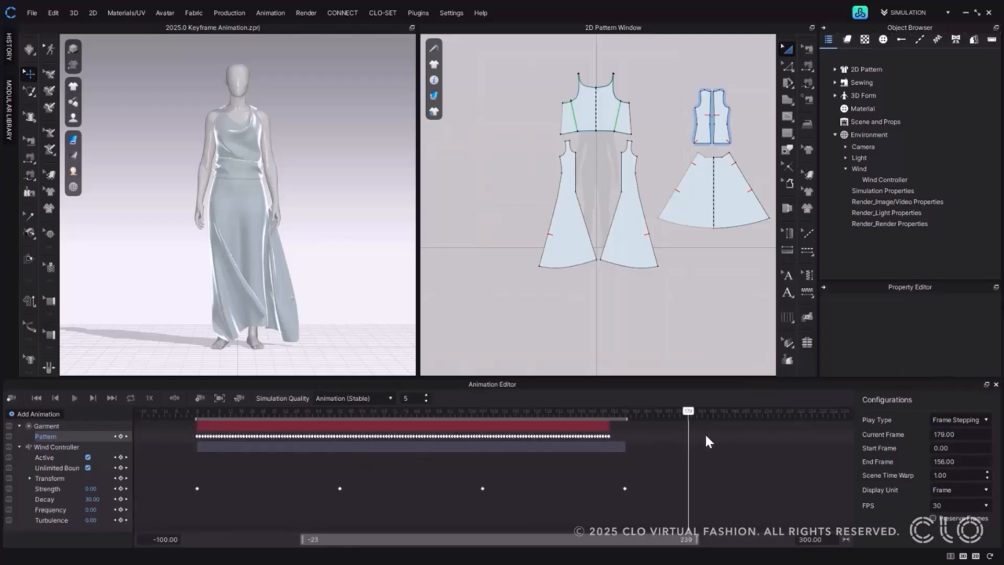
right_click(522, 541)
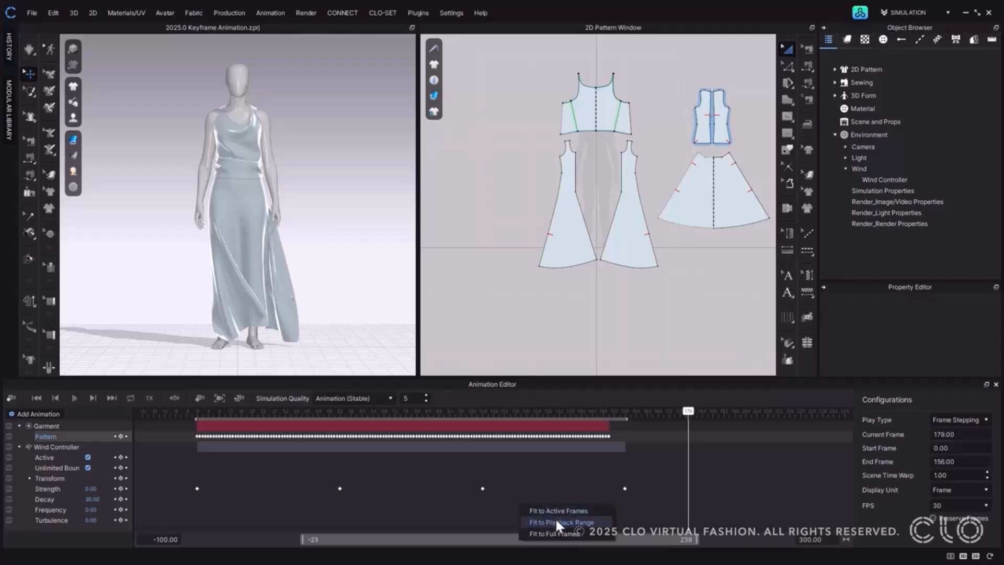
click(585, 512)
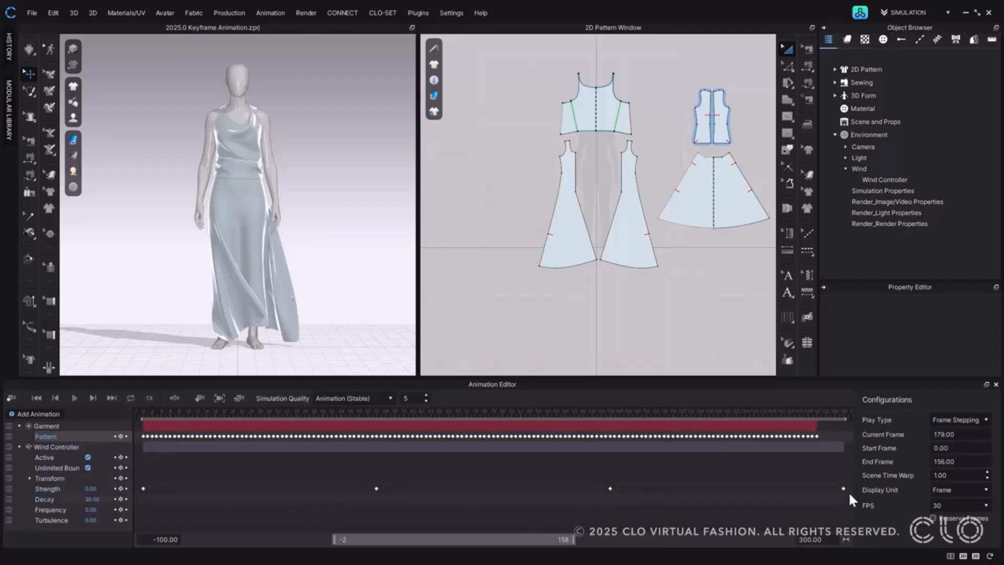
right_click(476, 538)
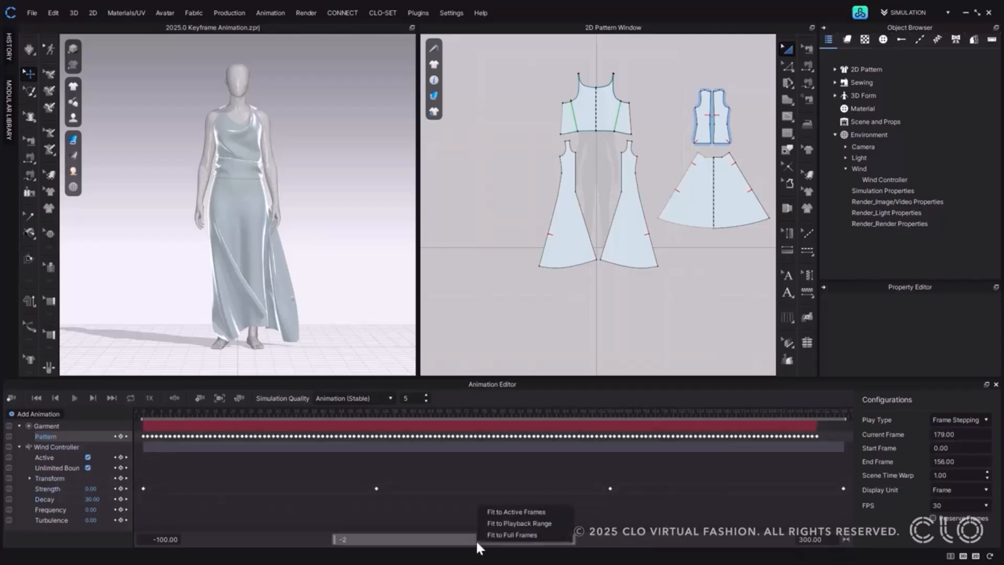
click(540, 522)
Shorten the playback range to end at frame 57, then fit the timeline view to it and to the full frames.
drag(845, 418, 401, 420)
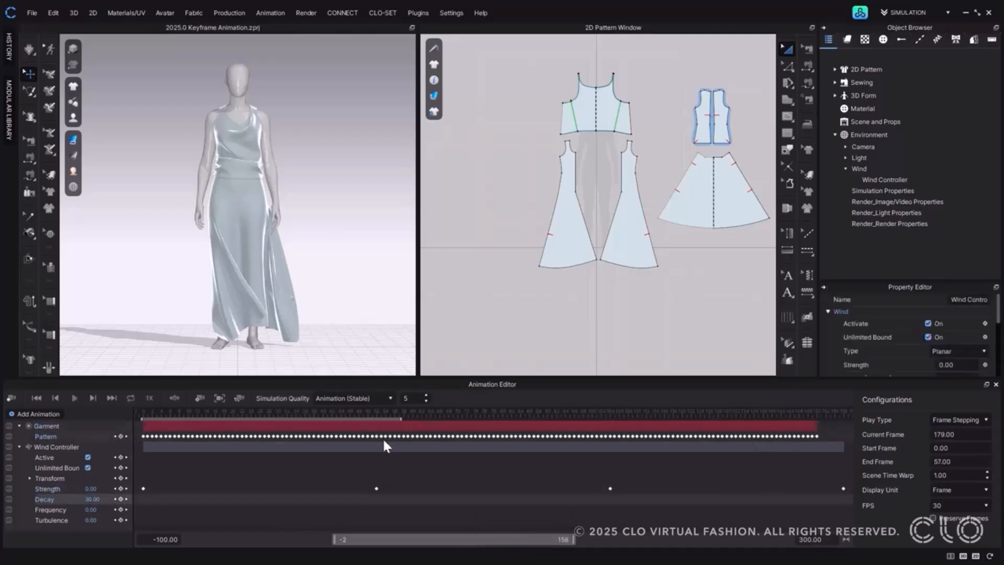
right_click(396, 541)
click(418, 525)
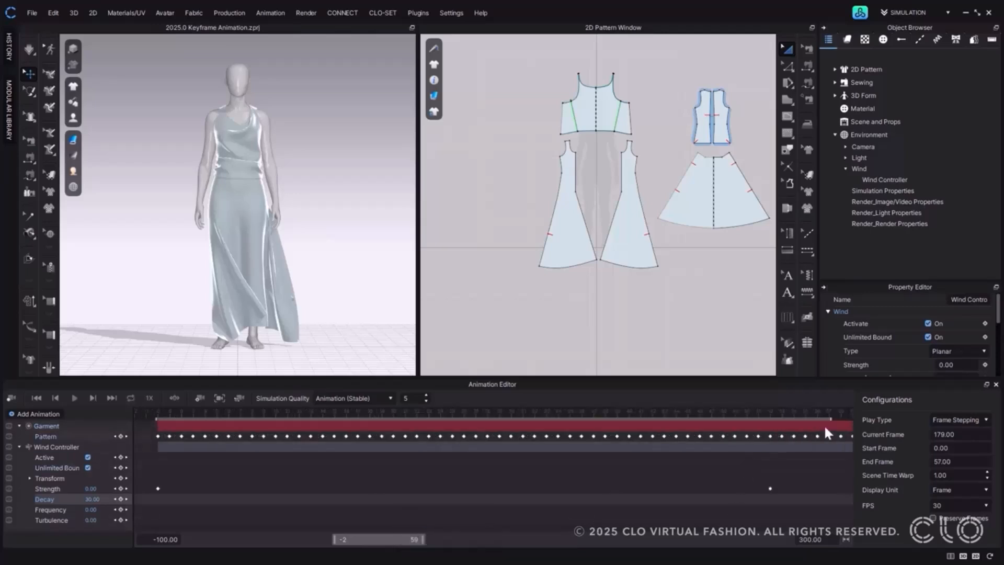
right_click(375, 536)
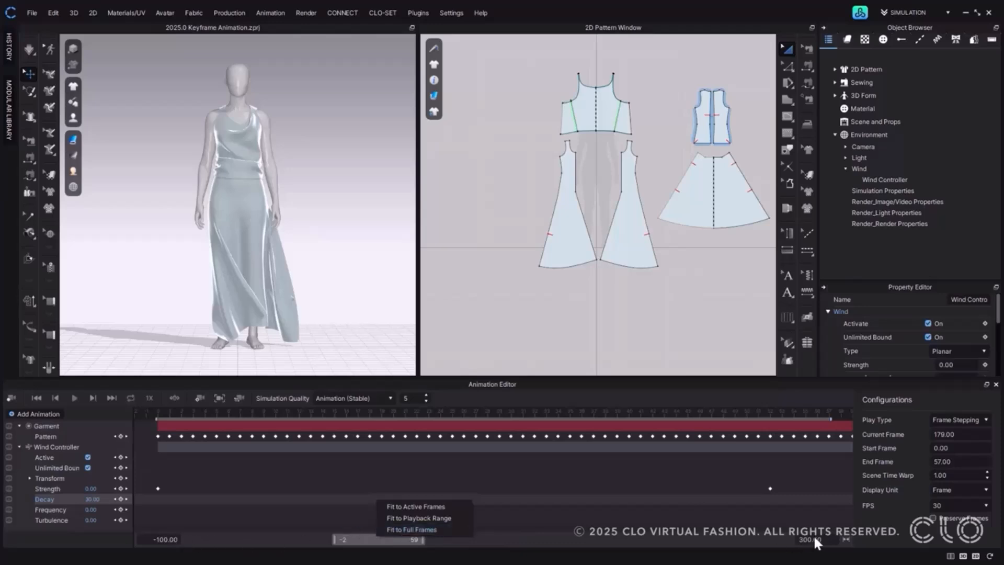
click(456, 529)
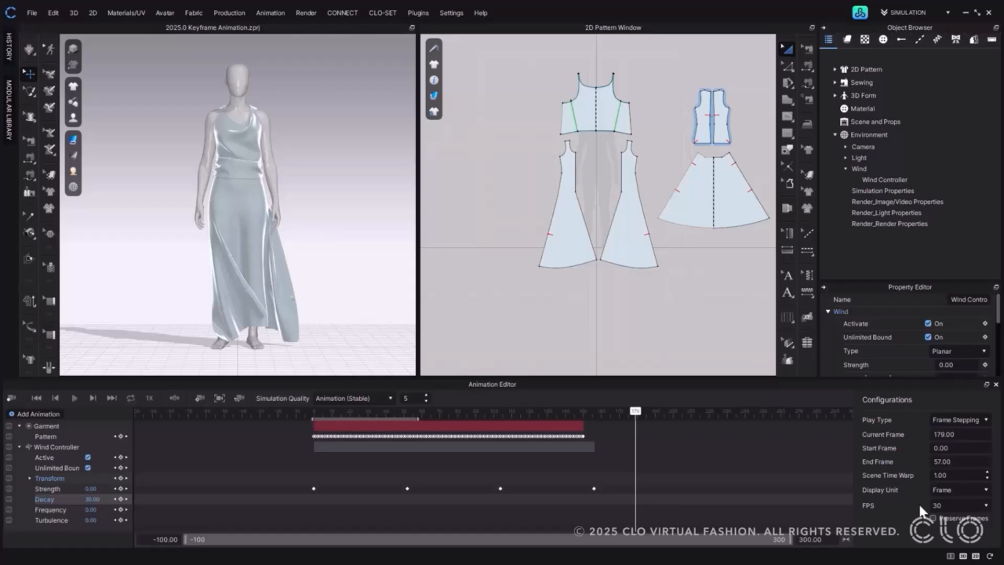
Try frame rates of 24 and 60 FPS and extend the timeline's last frame to 500.
click(952, 505)
click(959, 519)
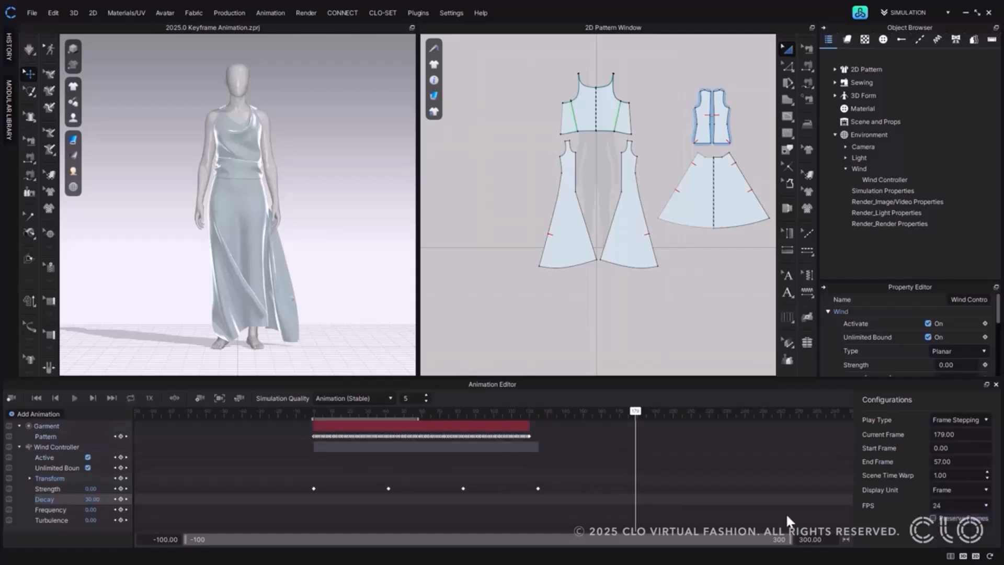
click(944, 539)
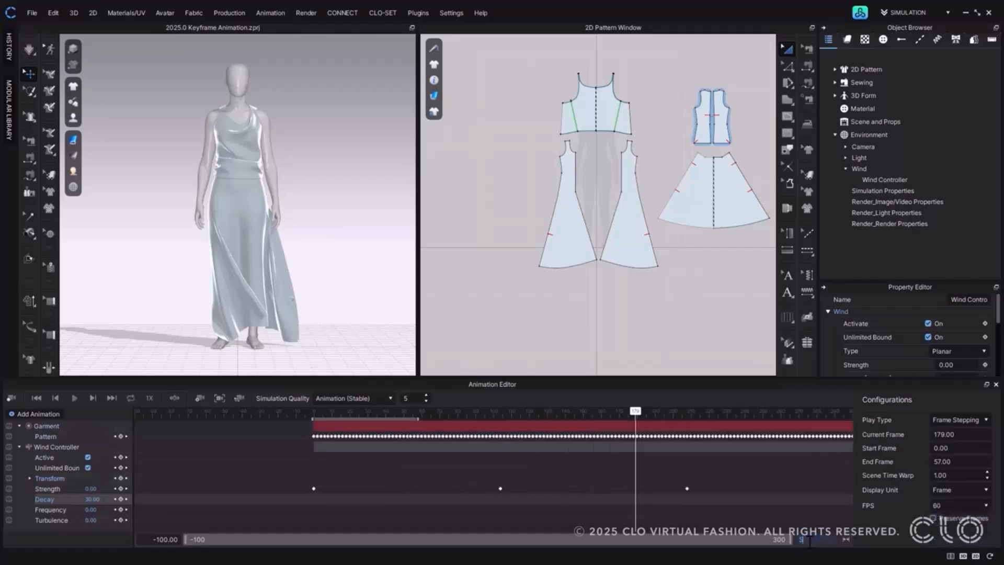
drag(429, 539, 503, 541)
Compare how different frame rates rescale the keyframes and return the FPS setting to 30.
click(946, 506)
click(945, 536)
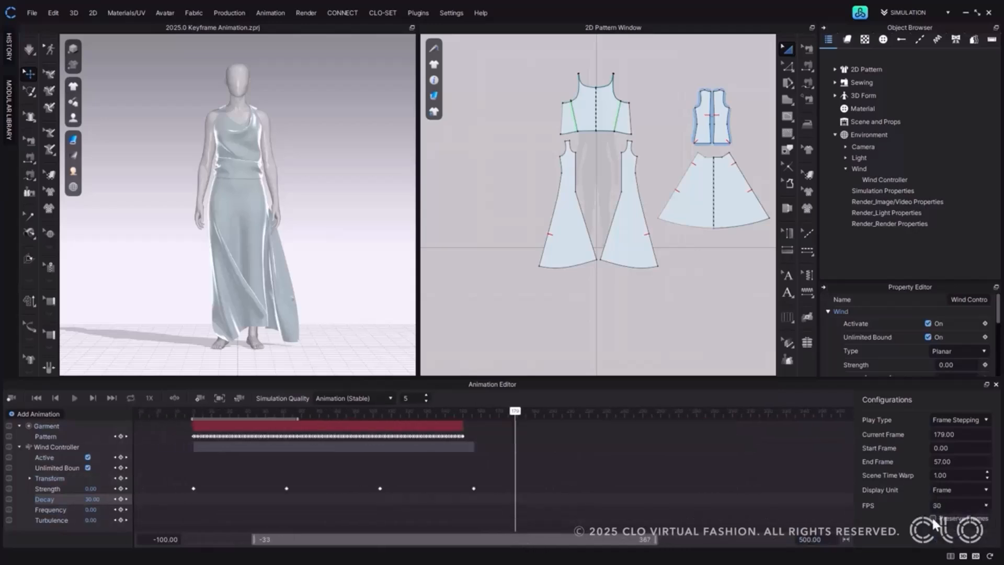
click(941, 507)
click(944, 517)
click(943, 507)
click(940, 537)
click(937, 505)
click(938, 533)
Cut the Garment animation layer at frame 86.
click(195, 427)
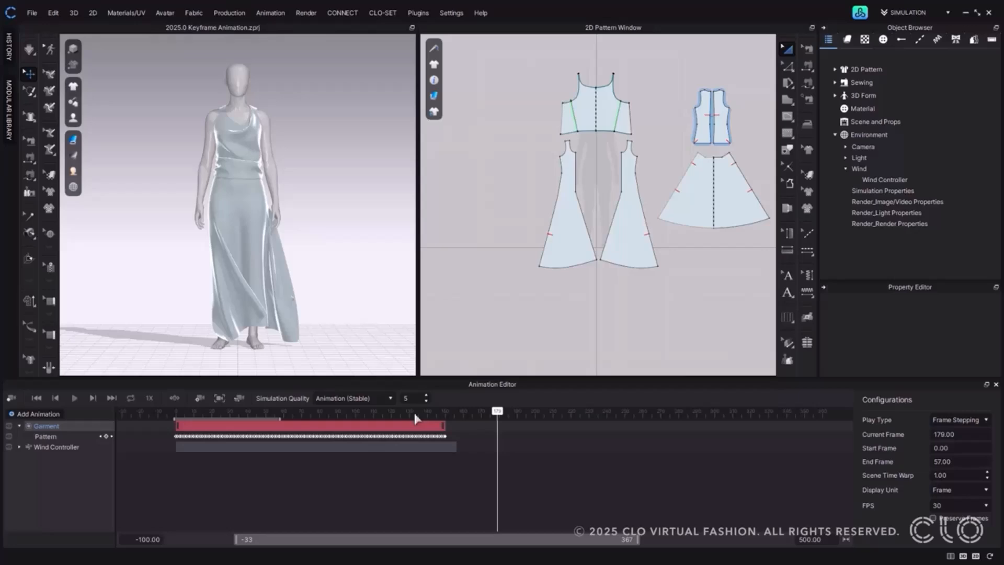
click(403, 413)
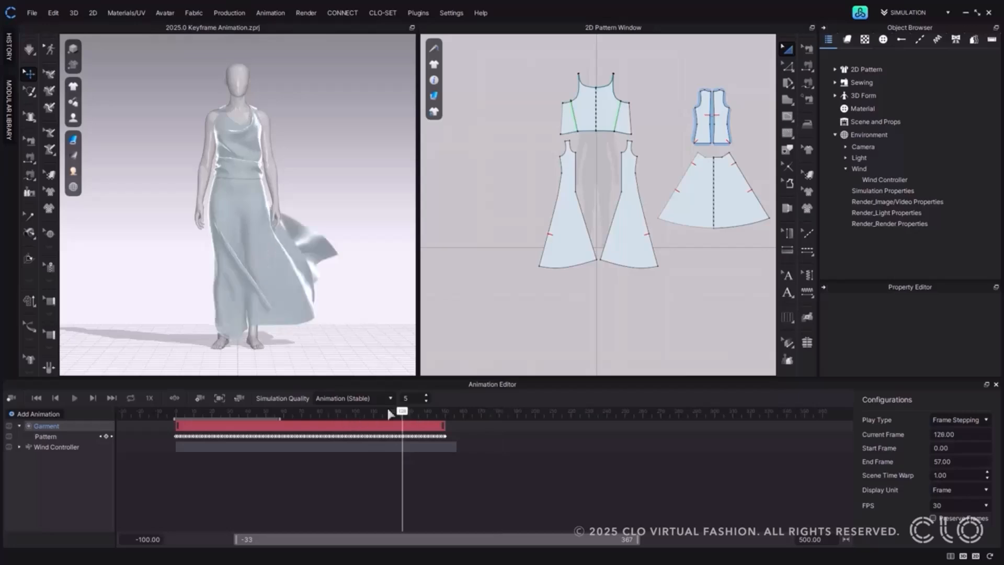
click(330, 413)
right_click(354, 414)
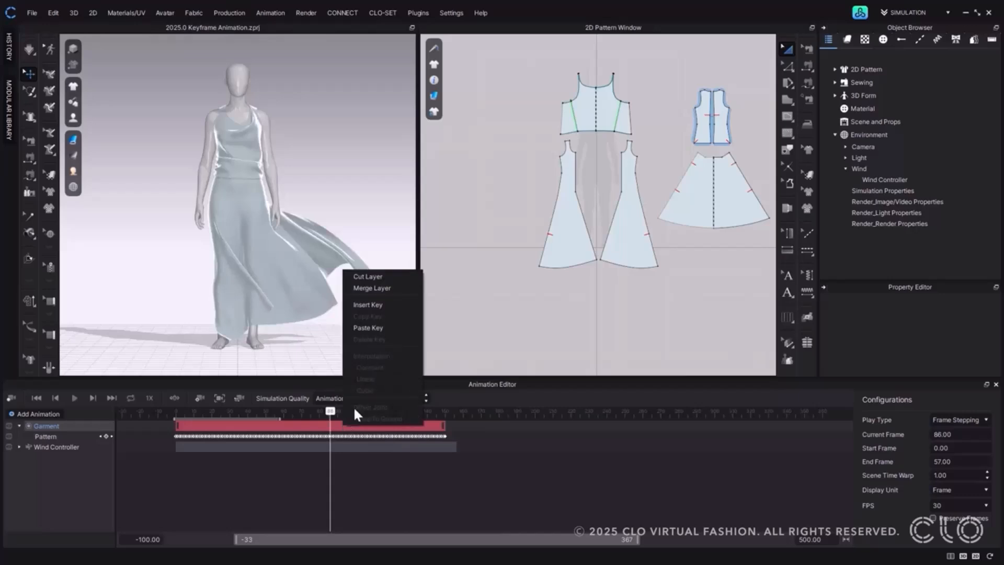
click(369, 274)
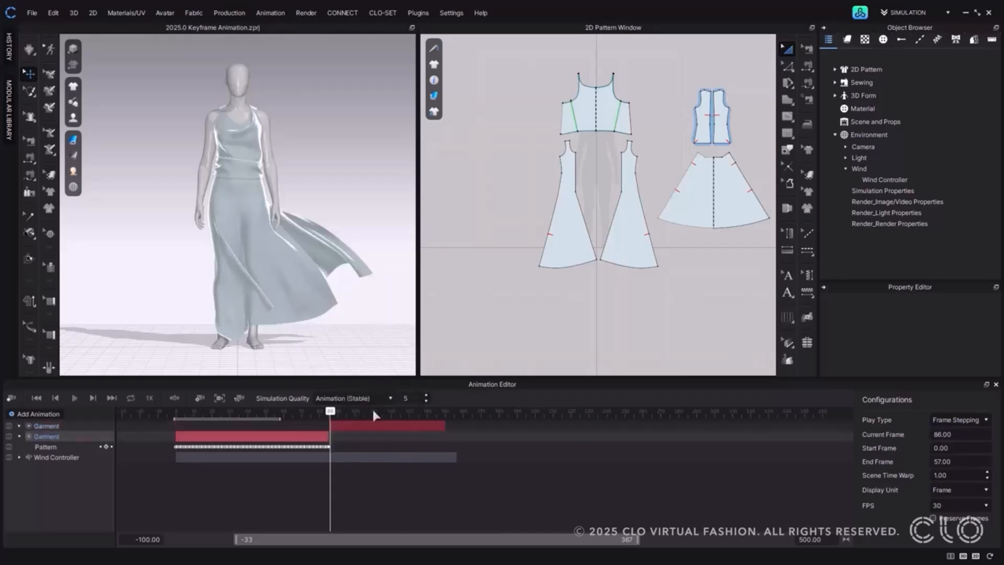
Cut the later Garment layer segment again at frame 118.
drag(330, 413, 388, 413)
right_click(396, 427)
click(418, 278)
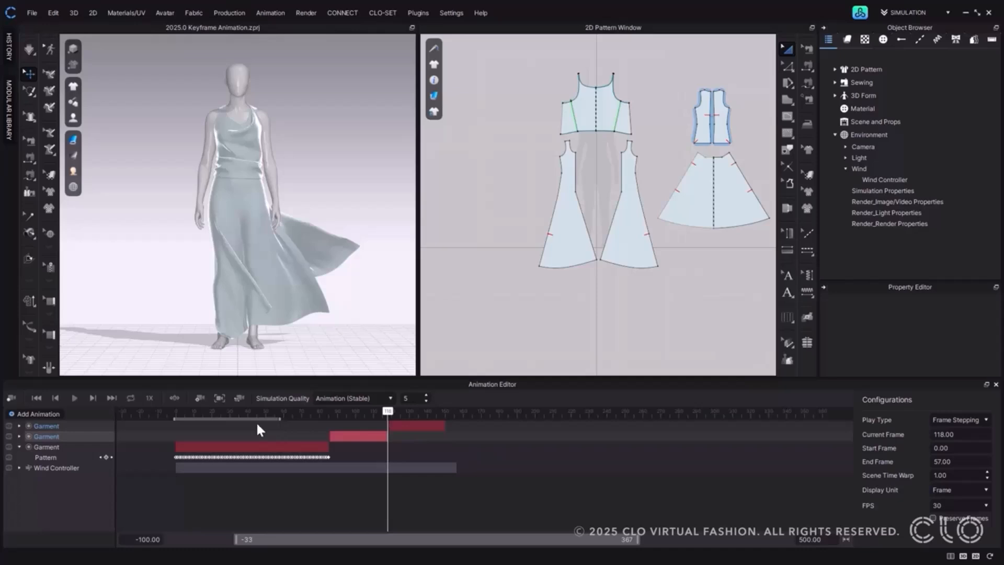
Merge the cut Garment animation segments back into a single Garment layer.
right_click(89, 442)
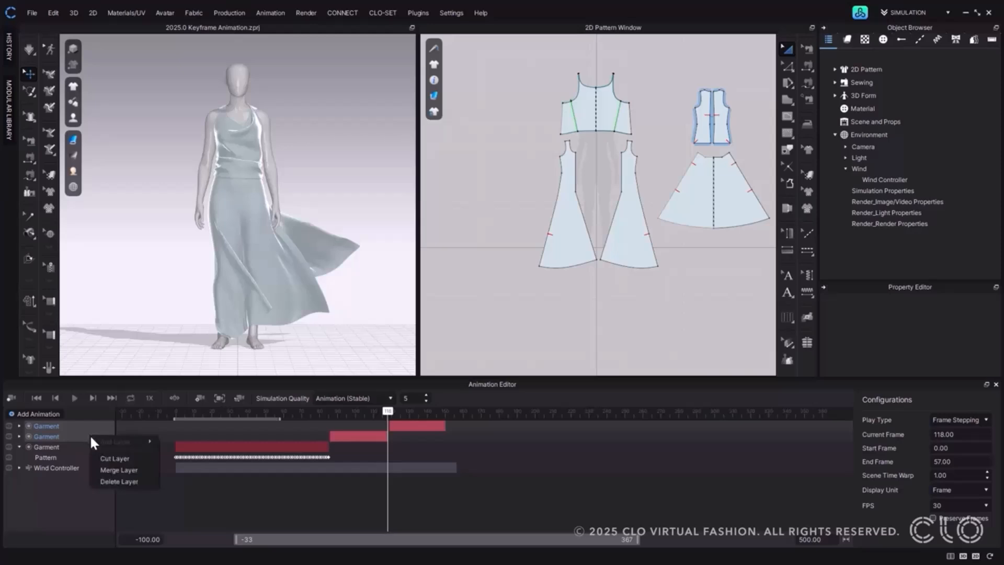
click(142, 468)
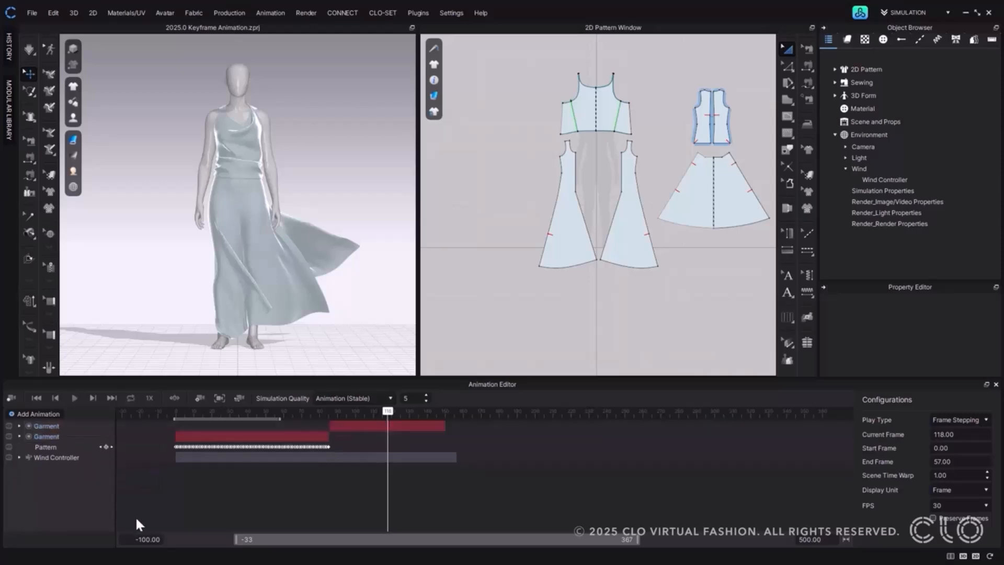
click(345, 425)
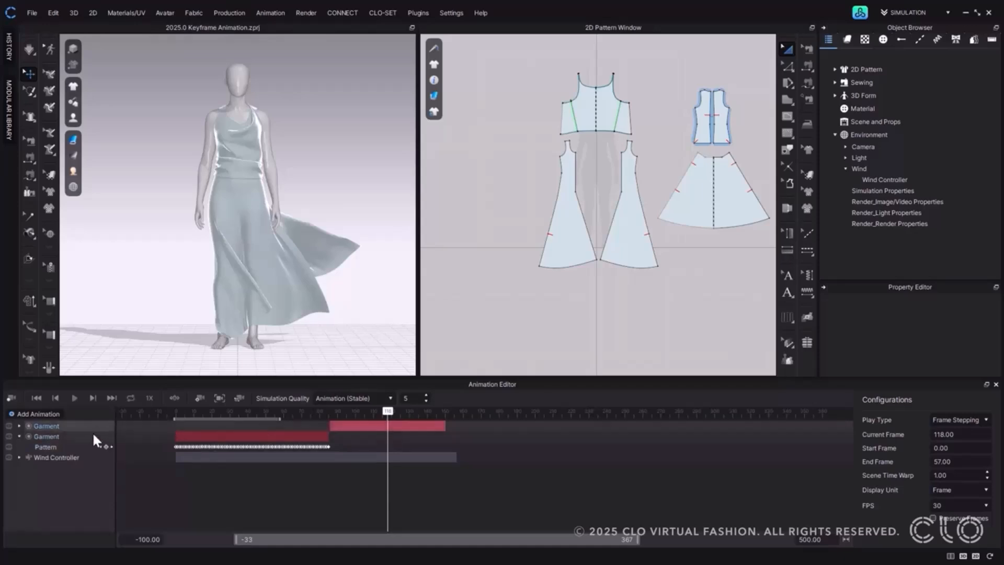
shift+click(95, 436)
right_click(94, 436)
click(131, 470)
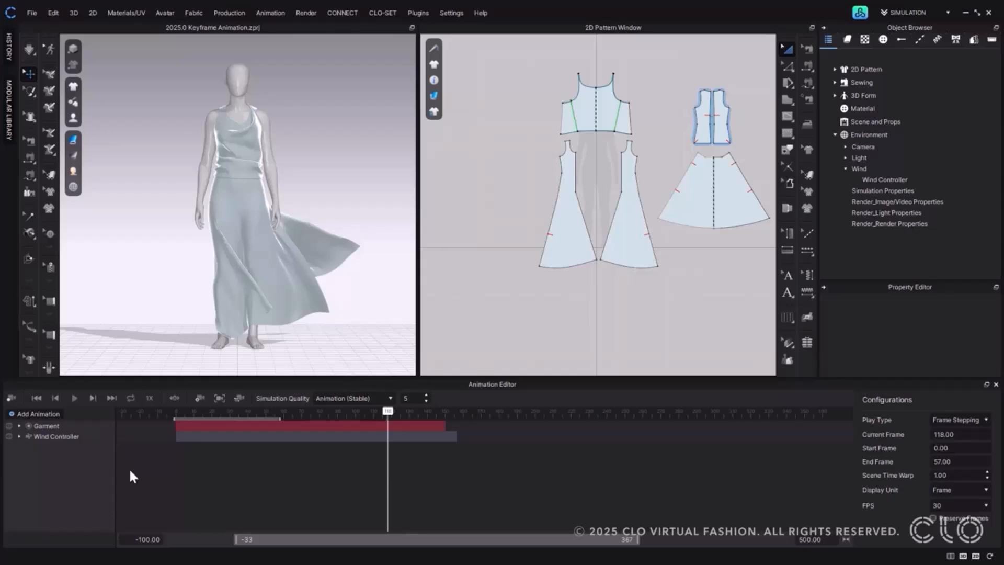
Add a Colorway animation layer, expand its Index property and open the Colorway Editor.
click(39, 414)
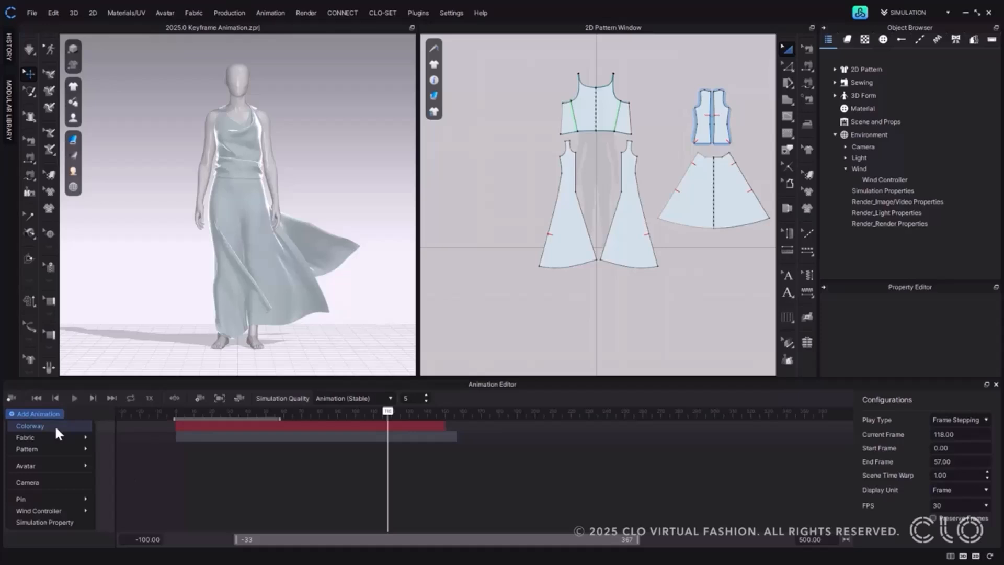
click(56, 428)
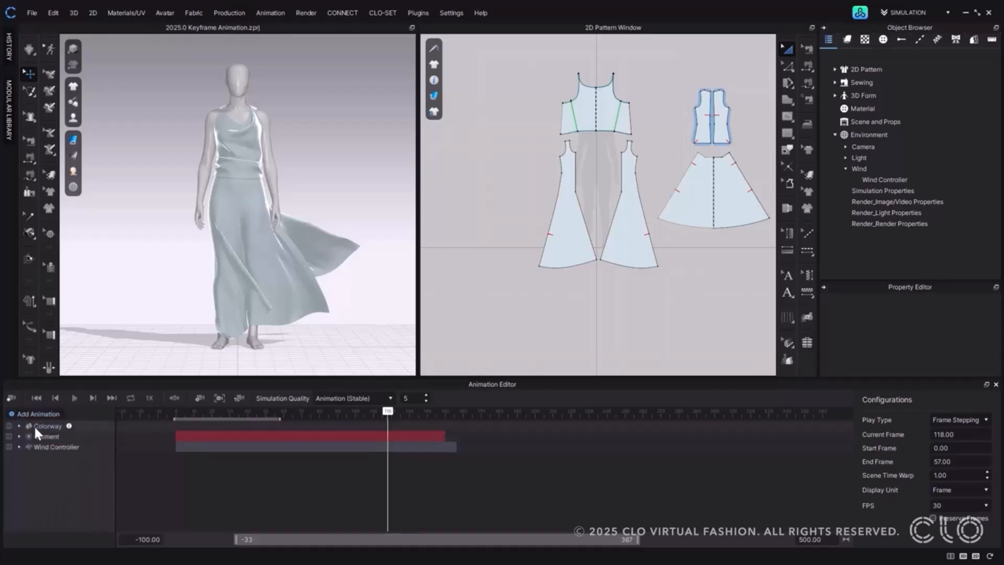
click(19, 425)
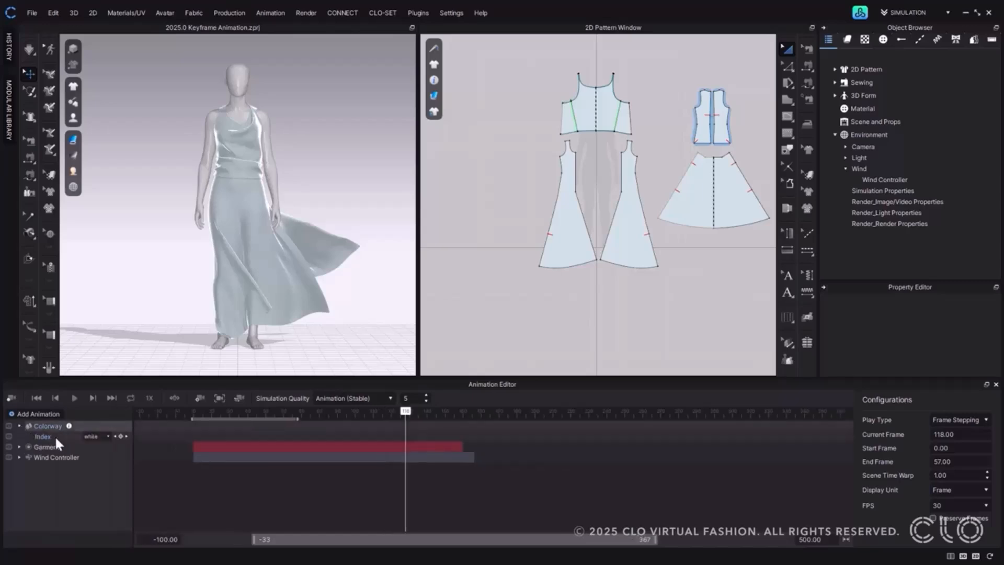
click(92, 436)
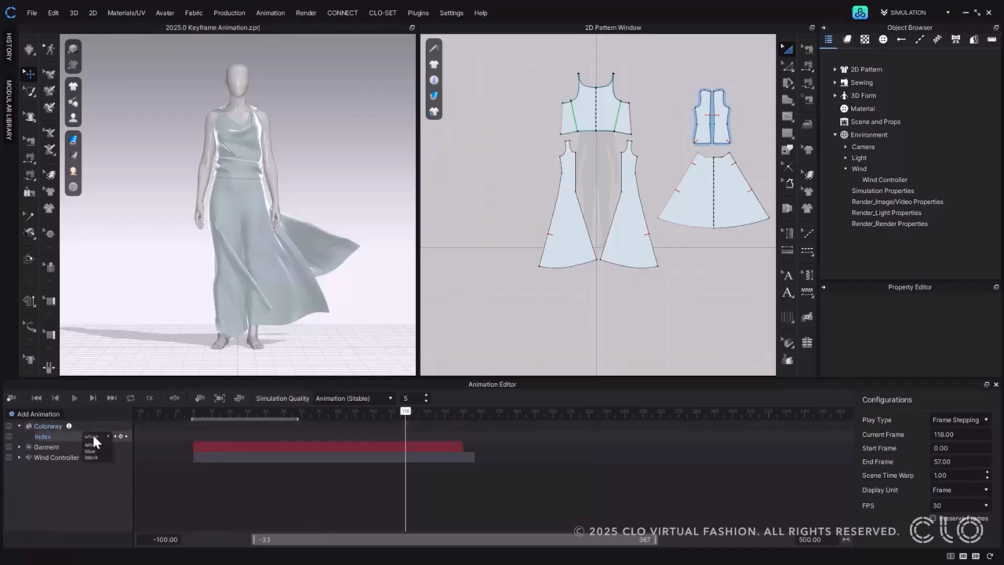
click(64, 477)
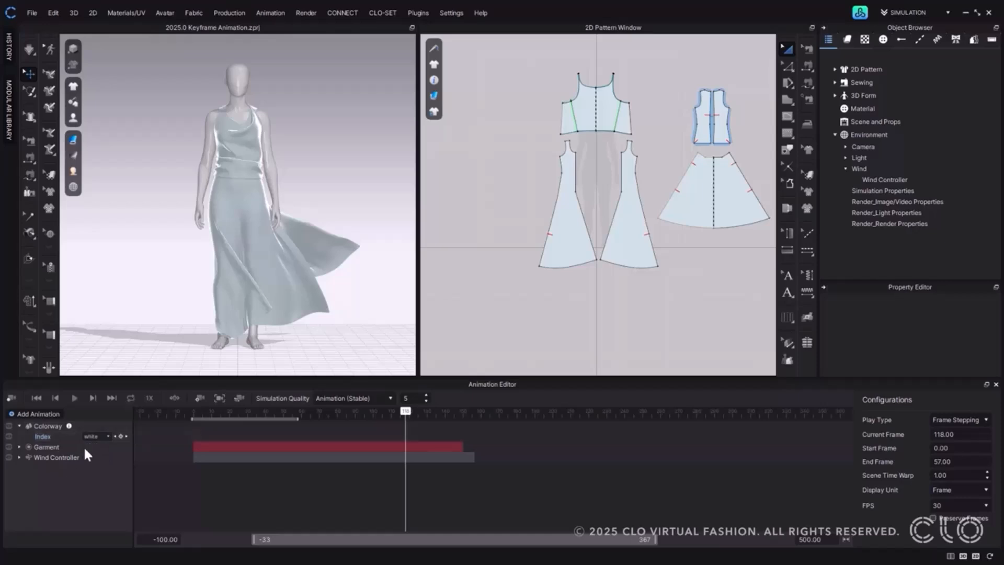
click(220, 10)
click(220, 24)
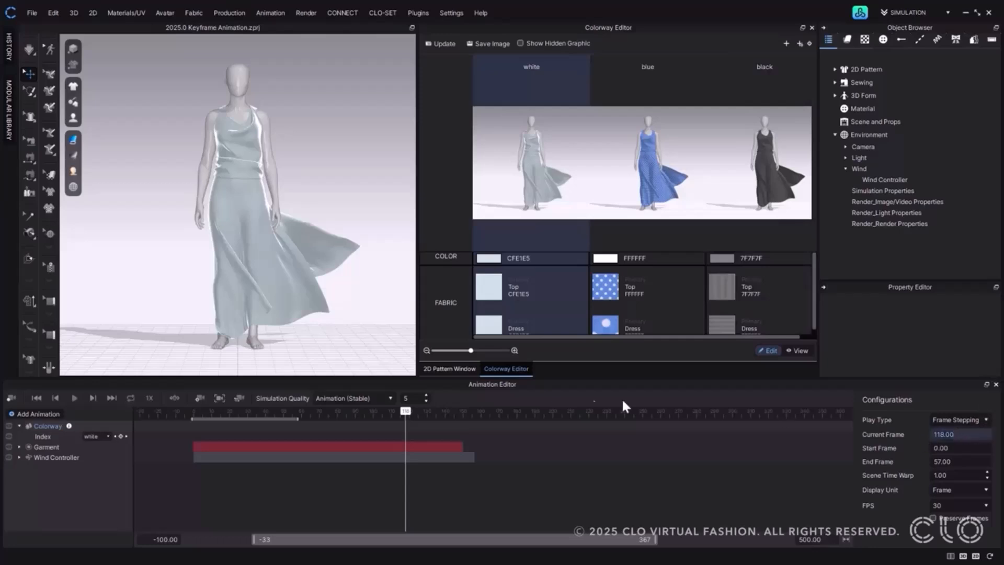
Add a Colorway Index keyframe at frame 0 with the white colorway.
click(196, 413)
drag(195, 417, 193, 417)
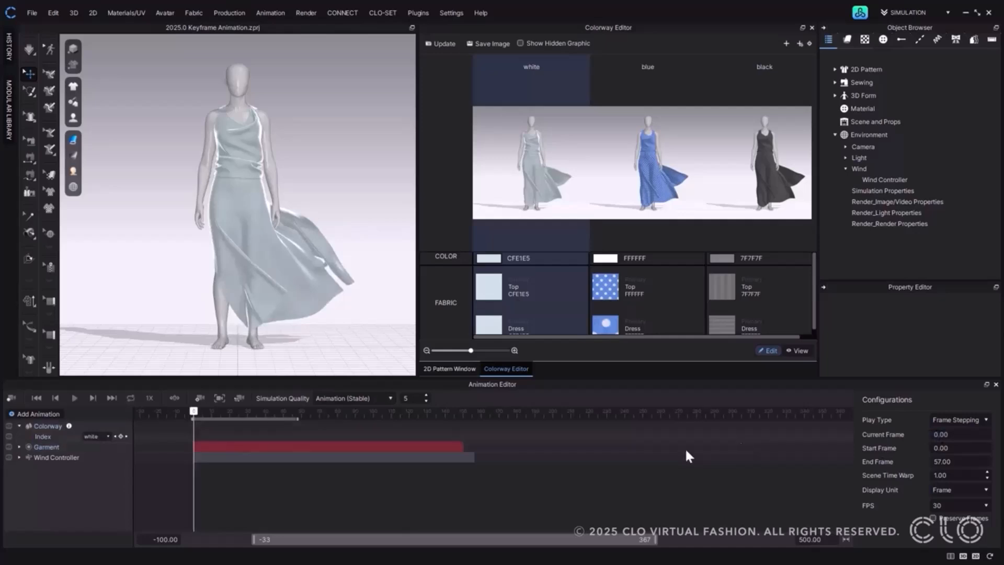
click(90, 436)
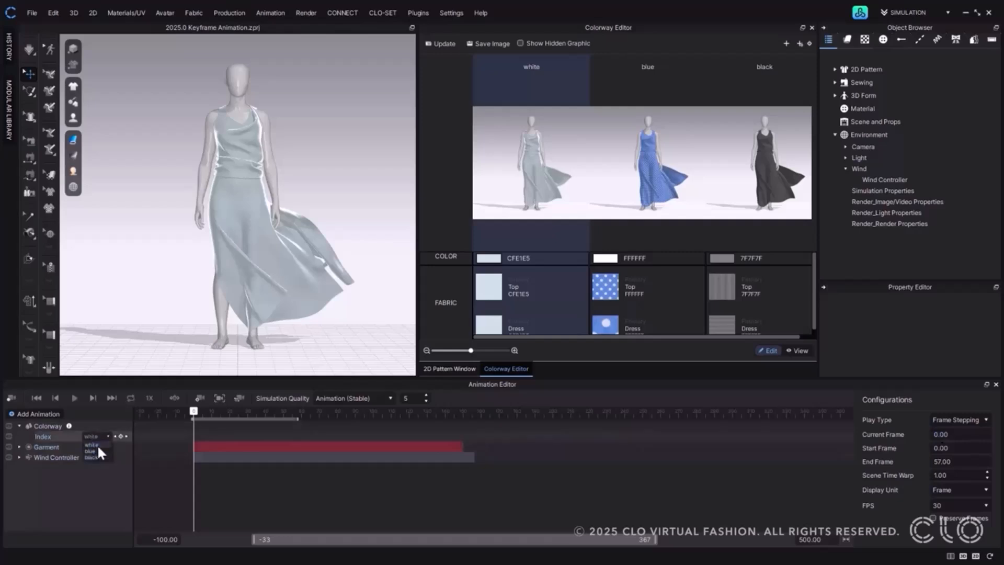
click(100, 444)
click(120, 435)
Add a Colorway Index keyframe at frame 22 with the blue colorway.
drag(195, 411, 234, 413)
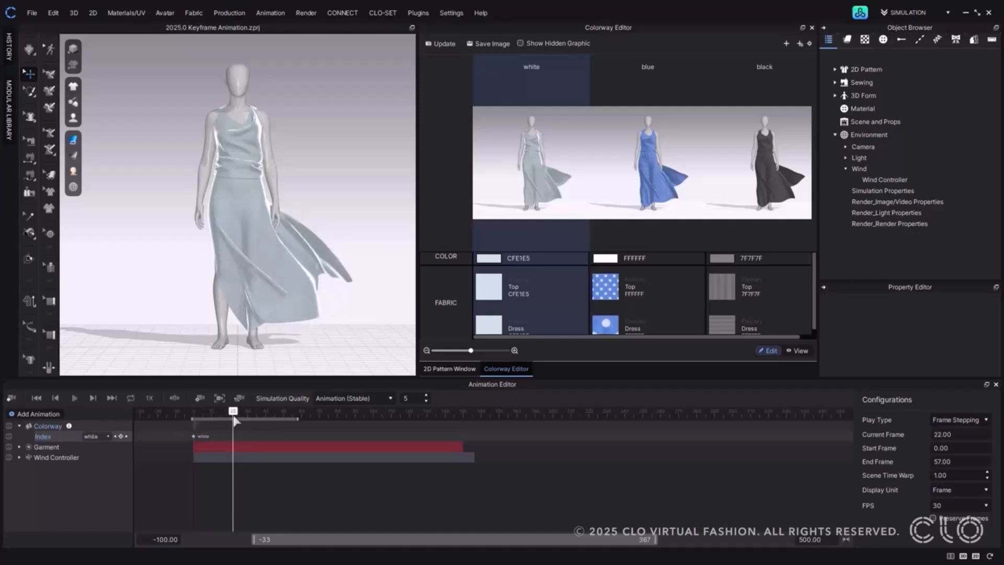
click(95, 436)
click(95, 449)
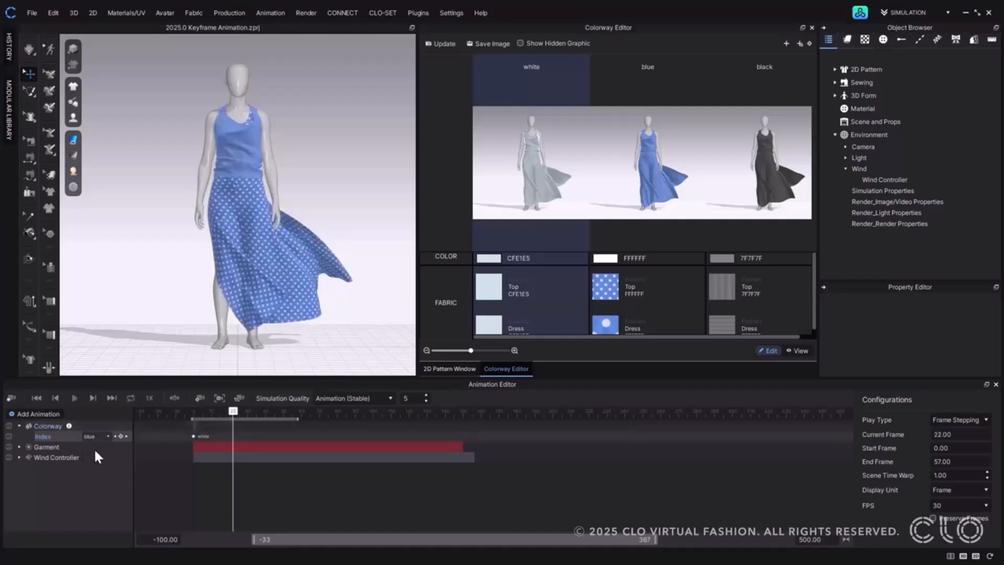
click(120, 436)
Add a Colorway Index keyframe at frame 42 with the black colorway.
drag(265, 415, 269, 413)
click(95, 436)
click(95, 455)
click(120, 435)
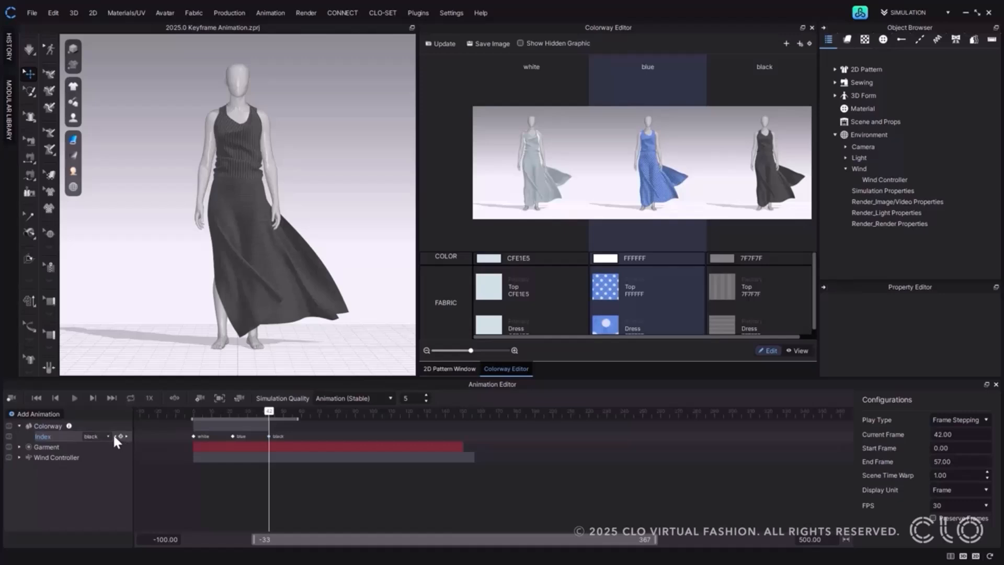
Step through the colorway keyframes and play the animation from frame 0.
click(115, 436)
click(114, 436)
click(126, 436)
click(126, 436)
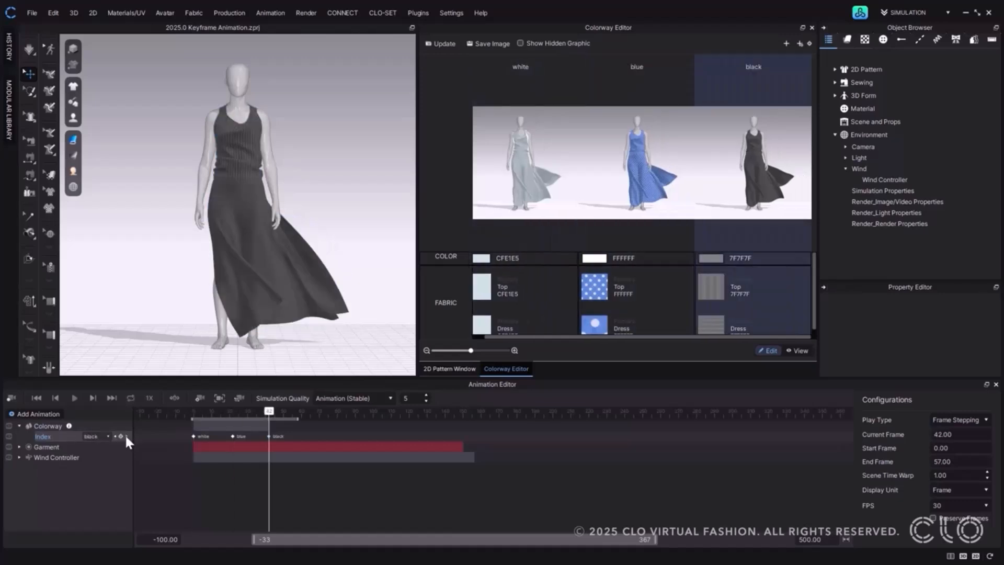
click(36, 398)
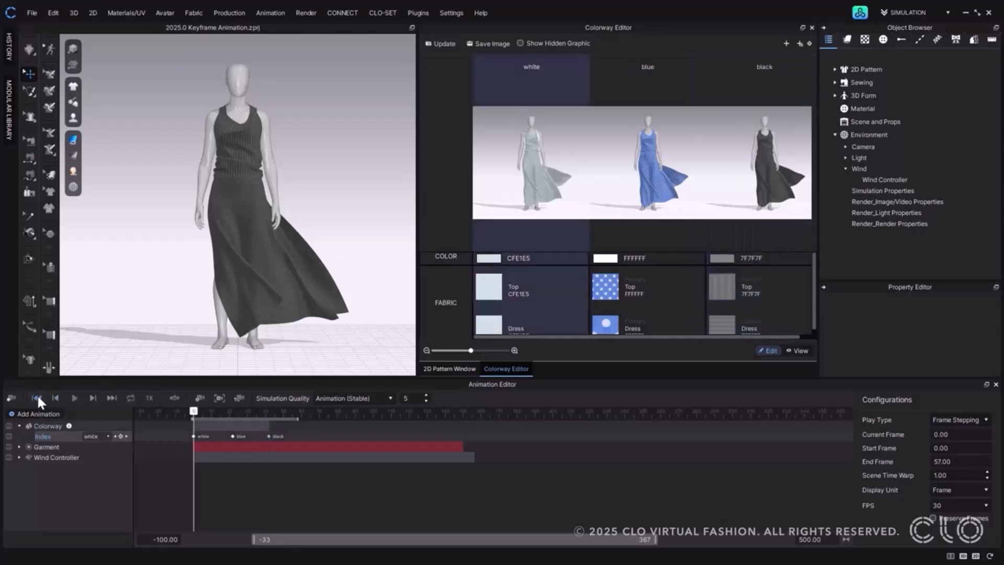
click(73, 398)
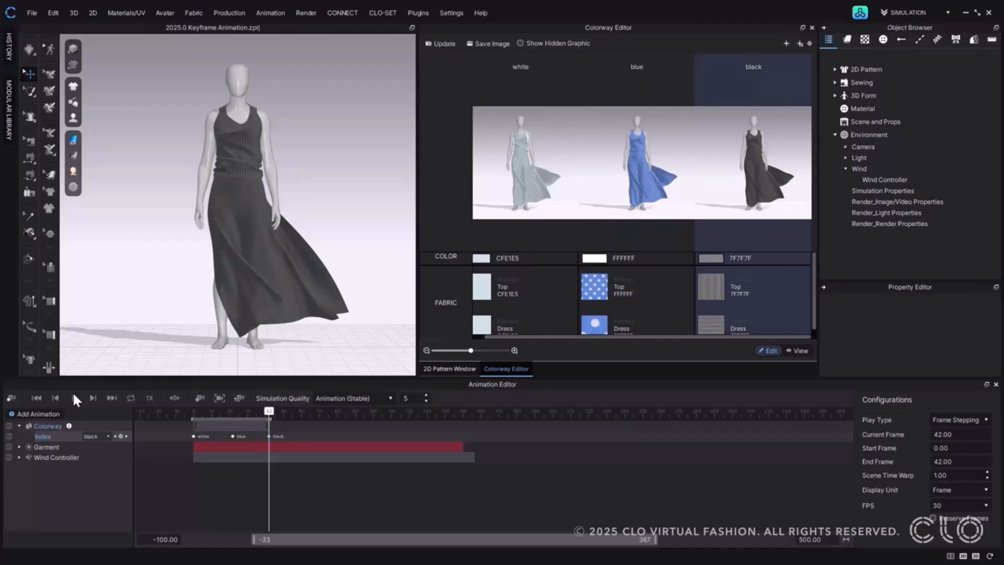
Add a white colorway keyframe at frame 62, choosing and keying the colorway in the Colorway Editor.
drag(269, 411, 307, 424)
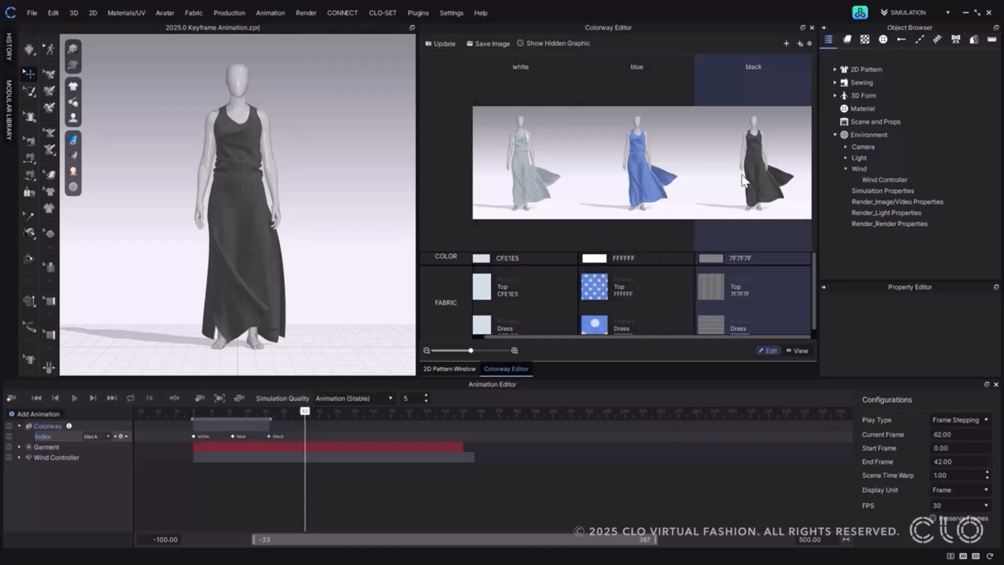
click(530, 171)
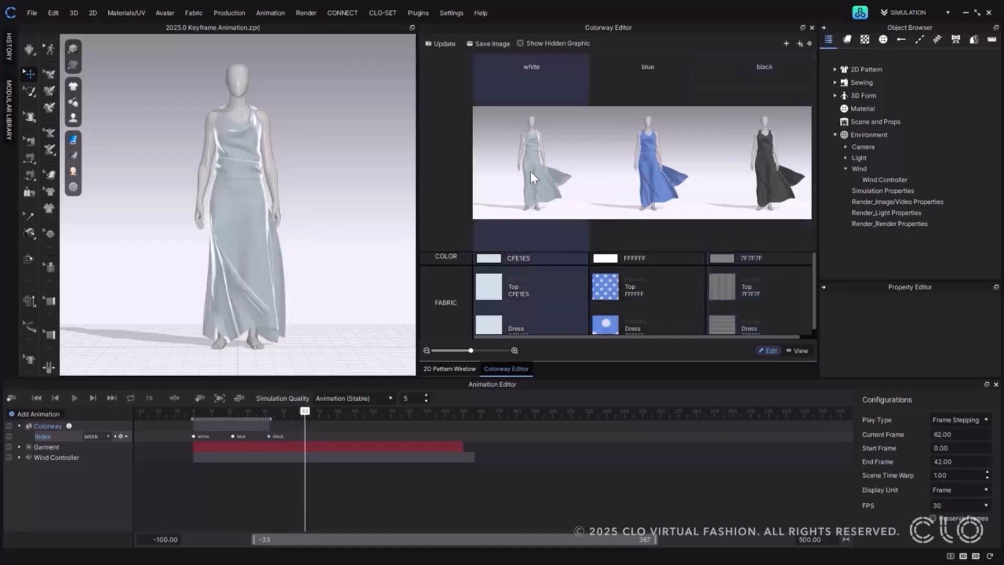
click(808, 44)
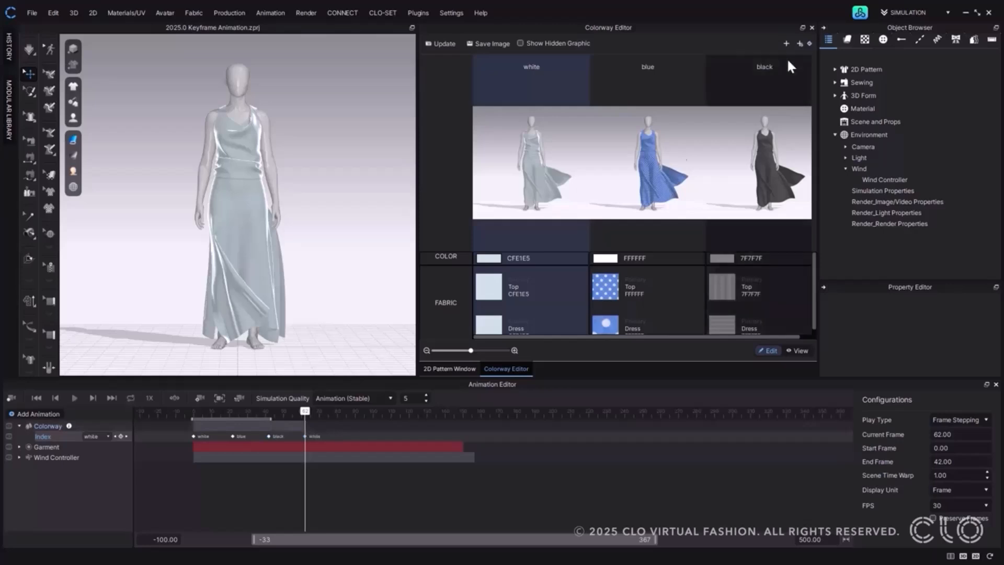
Stretch the Colorway layer and its keyframes to frame 104 and extend the playback range to end at frame 104.
drag(303, 426, 366, 426)
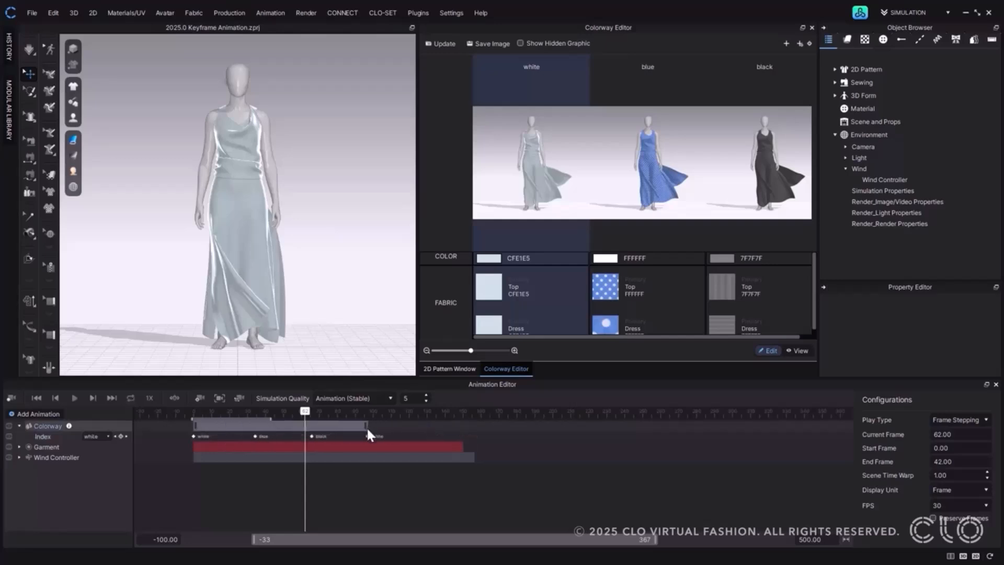
drag(288, 425, 195, 421)
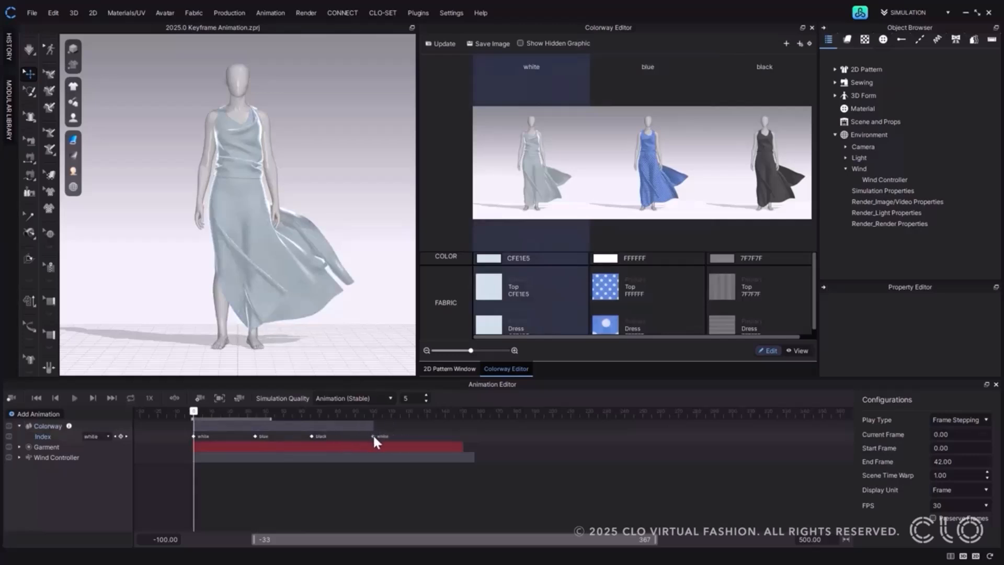
drag(287, 428, 381, 436)
Play the stretched colorway animation from frame 0 to the end of the playback range.
click(74, 397)
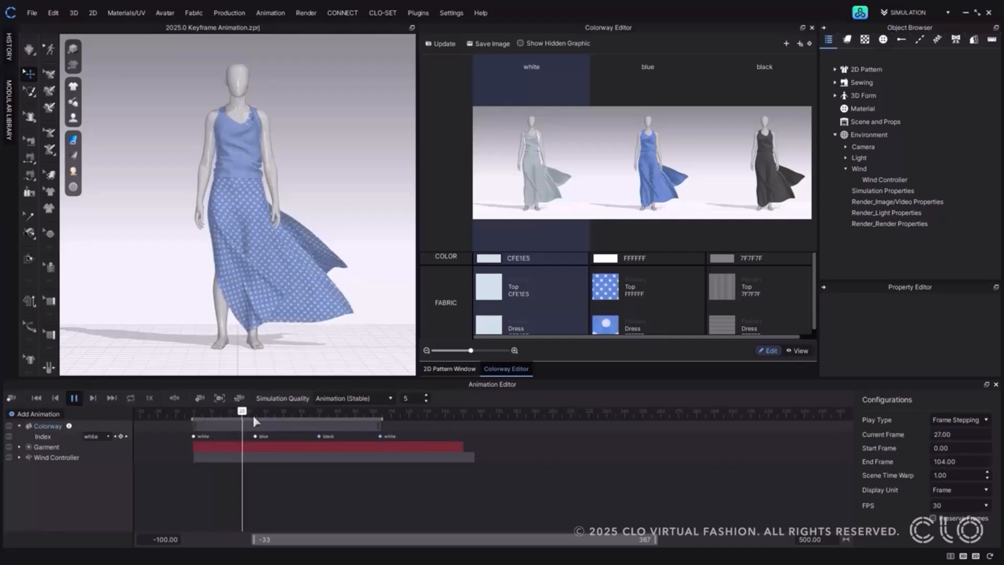
click(34, 397)
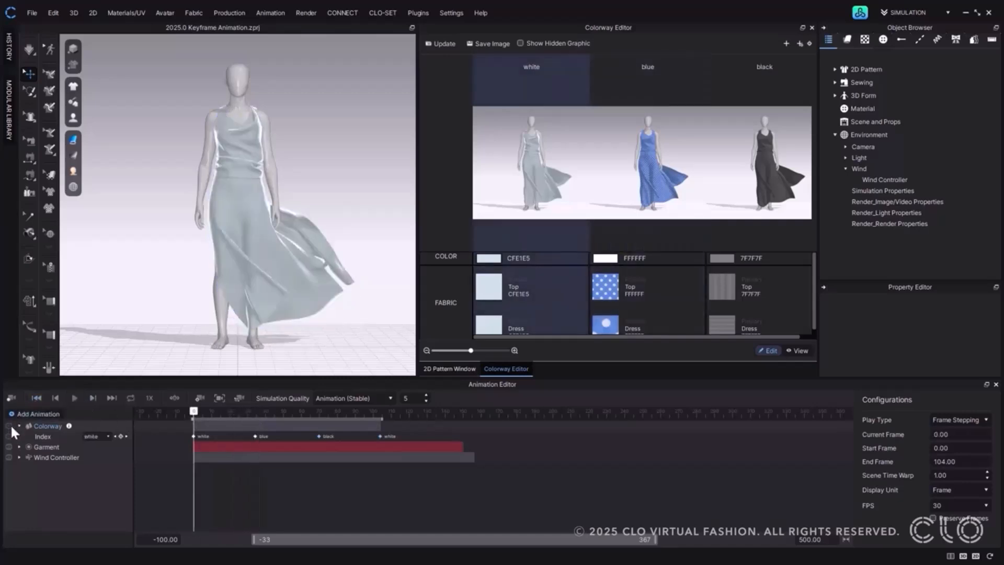
click(74, 398)
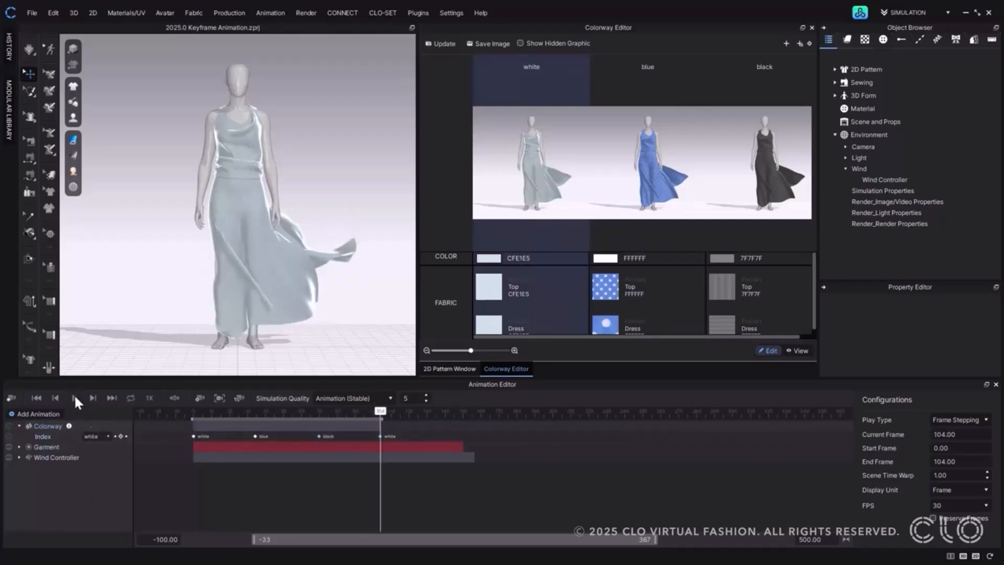
Delete the Transform layer from the Wind Controller animation and remove the whole Colorway layer.
click(19, 453)
scroll(31, 486, down, 1)
right_click(39, 516)
click(50, 512)
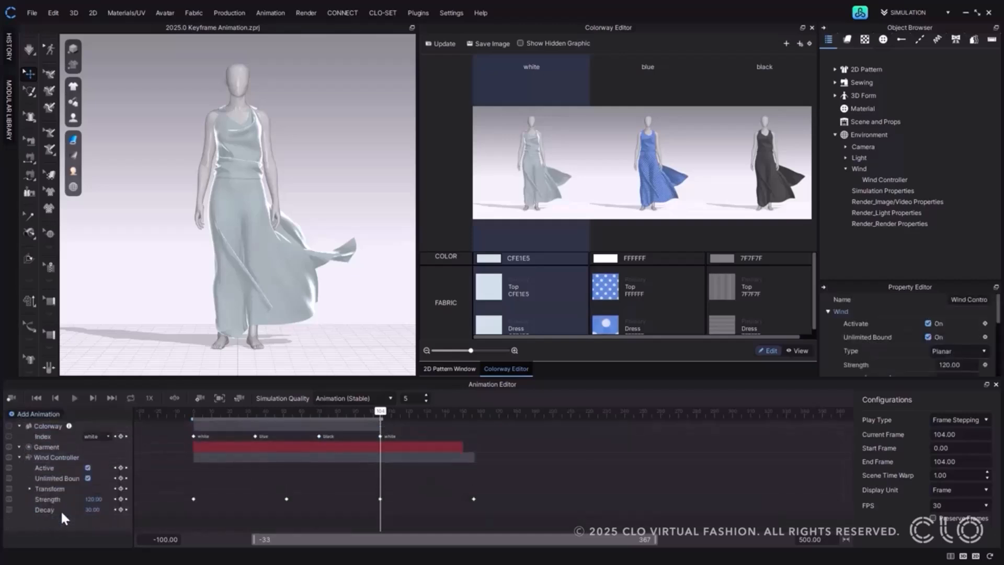
right_click(54, 489)
click(74, 520)
click(19, 458)
right_click(42, 427)
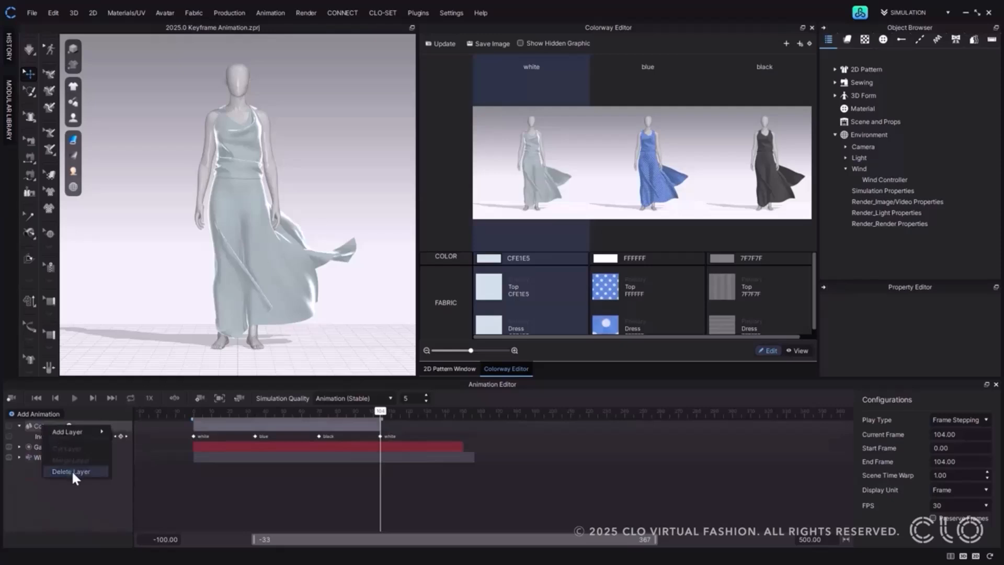
click(95, 472)
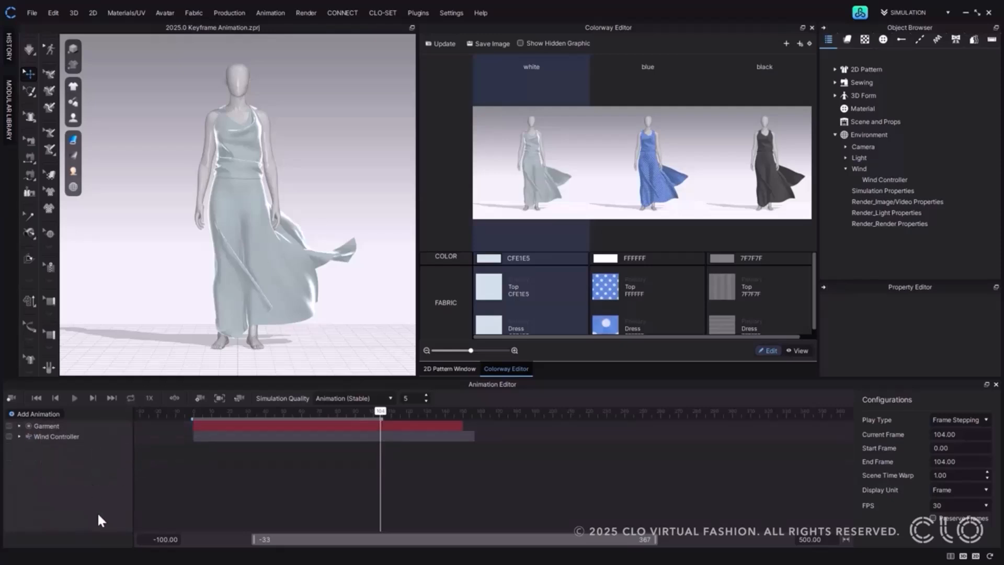
Expand the Wind Controller animation and add a Turbulence layer to it.
click(52, 437)
click(20, 436)
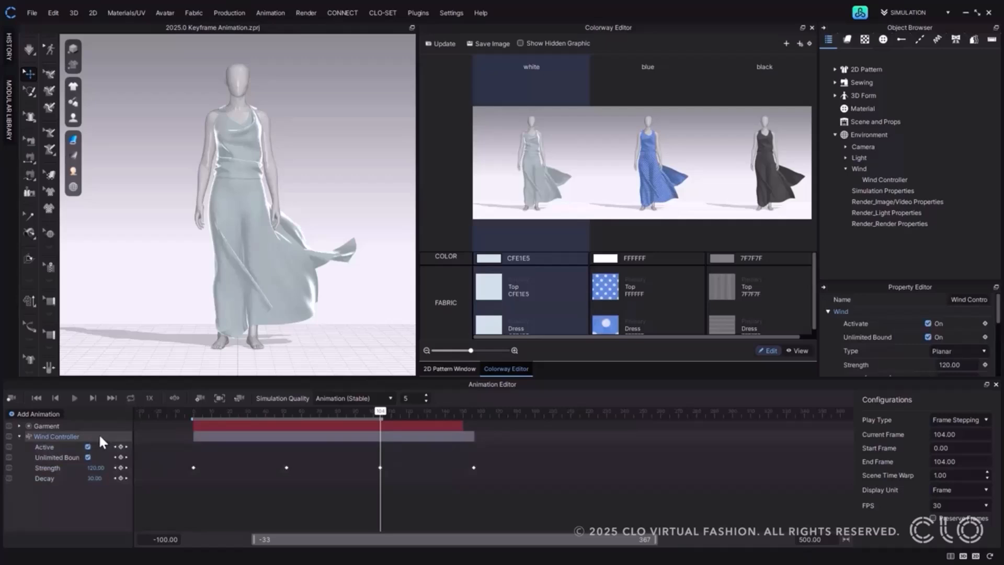
right_click(56, 434)
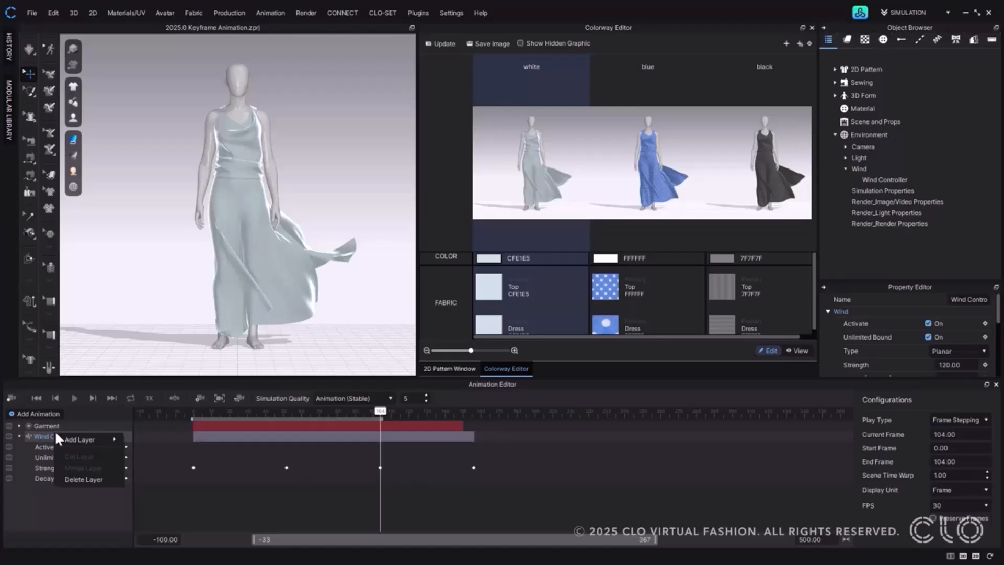
mouse_move(78, 439)
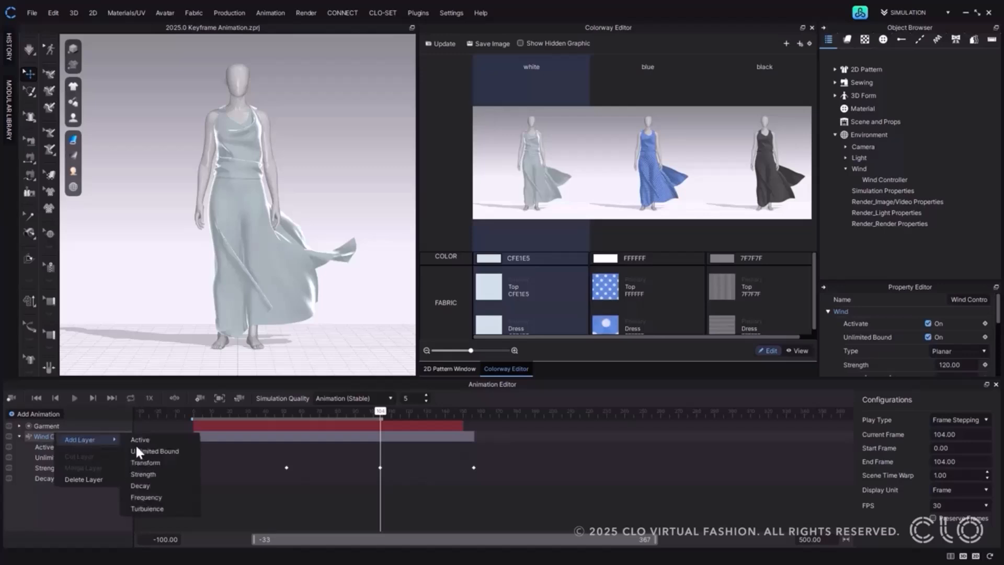
click(155, 506)
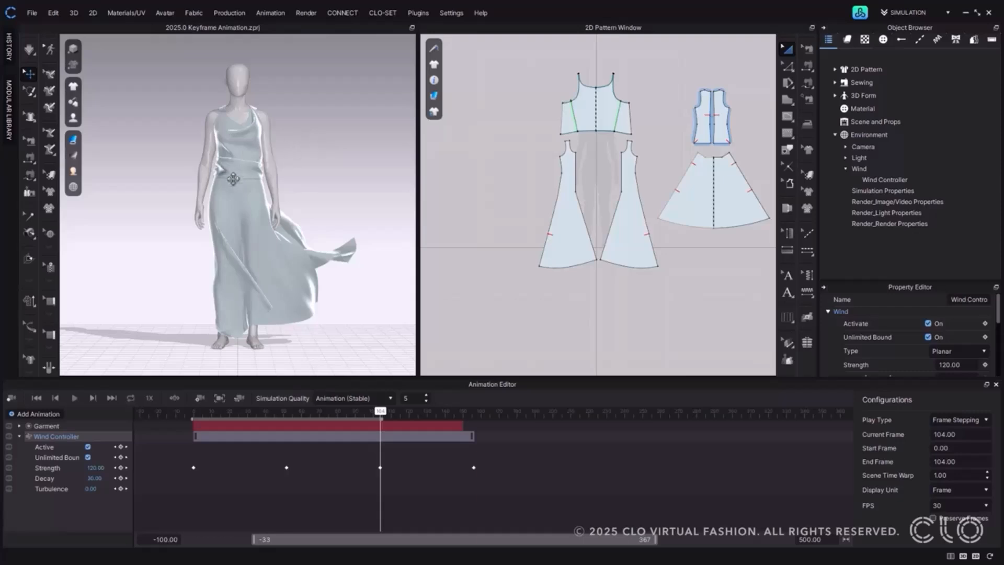
Add an avatar animation layer for FV2.1_Mannequin.
click(24, 412)
mouse_move(48, 462)
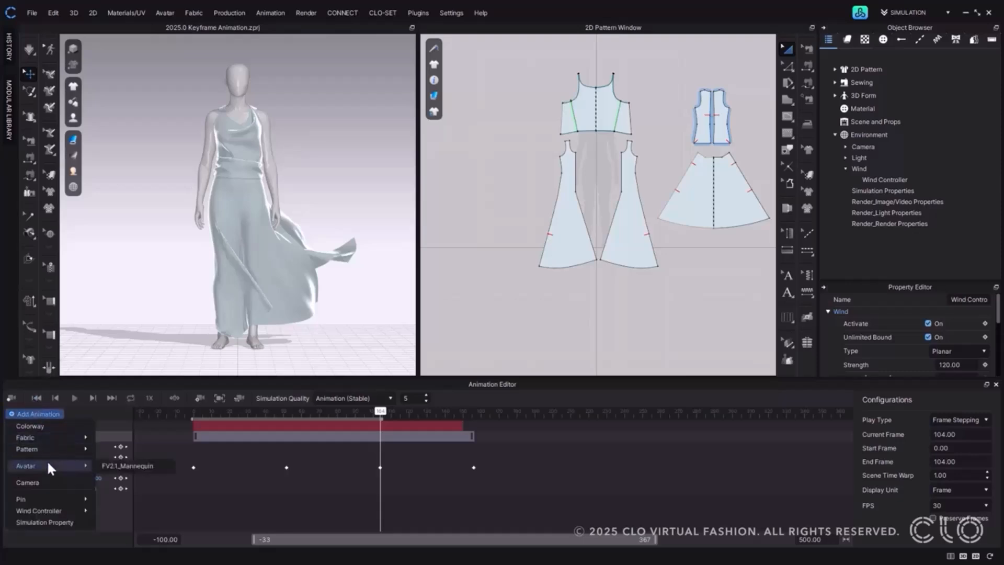
click(135, 466)
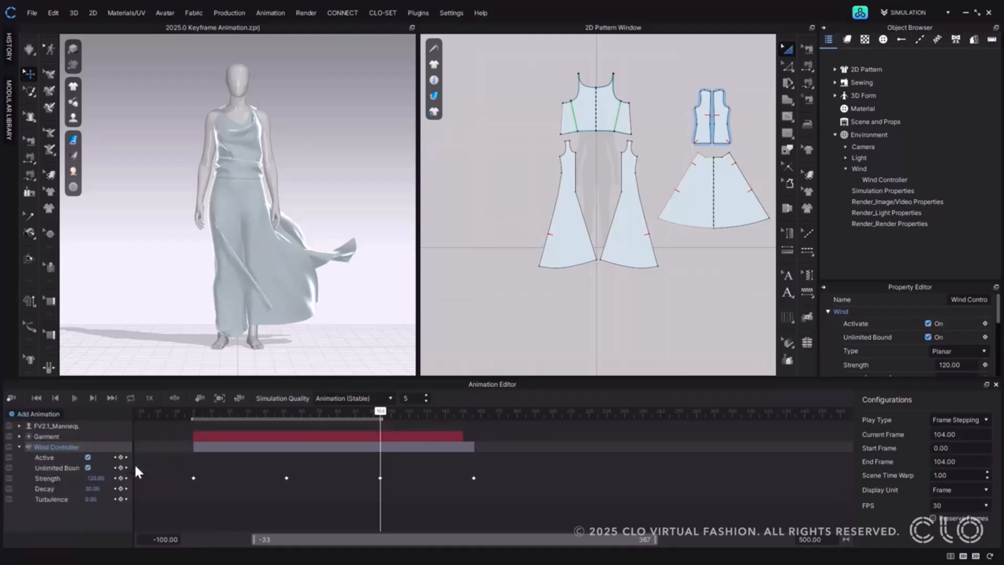
Collapse the Wind Controller layer and expand the FV2.1_Mannequin layer to show its individual joints.
click(19, 447)
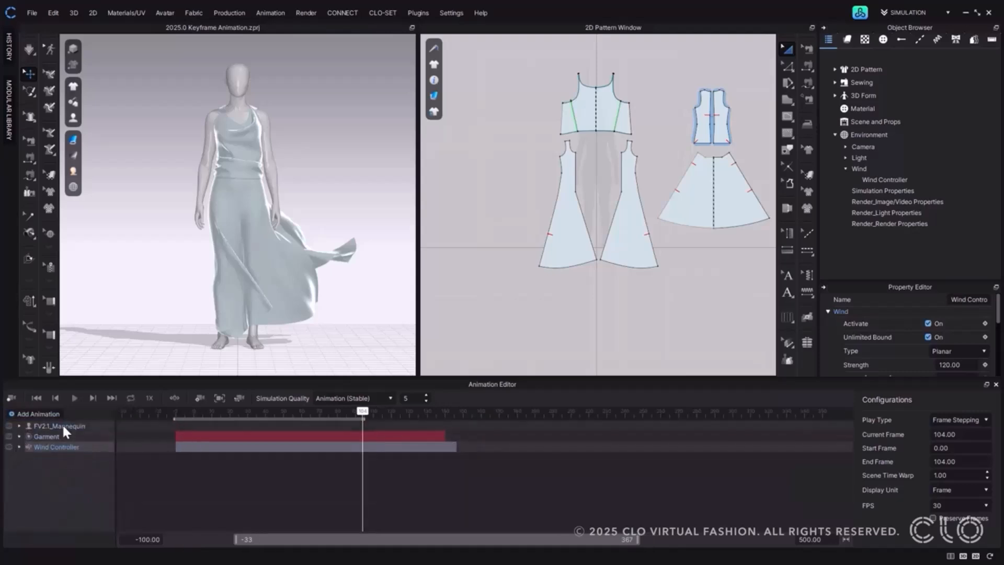
click(62, 426)
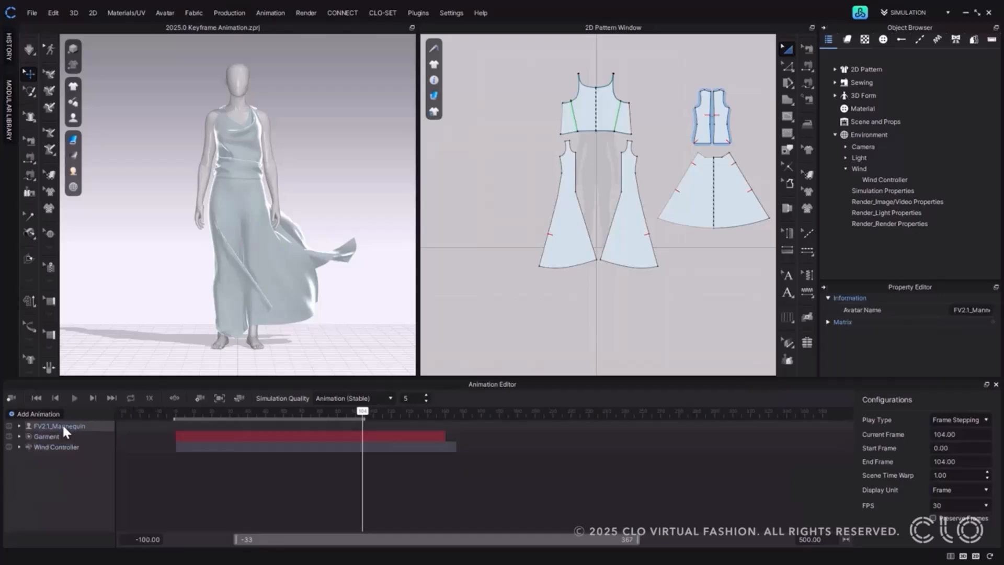
click(19, 425)
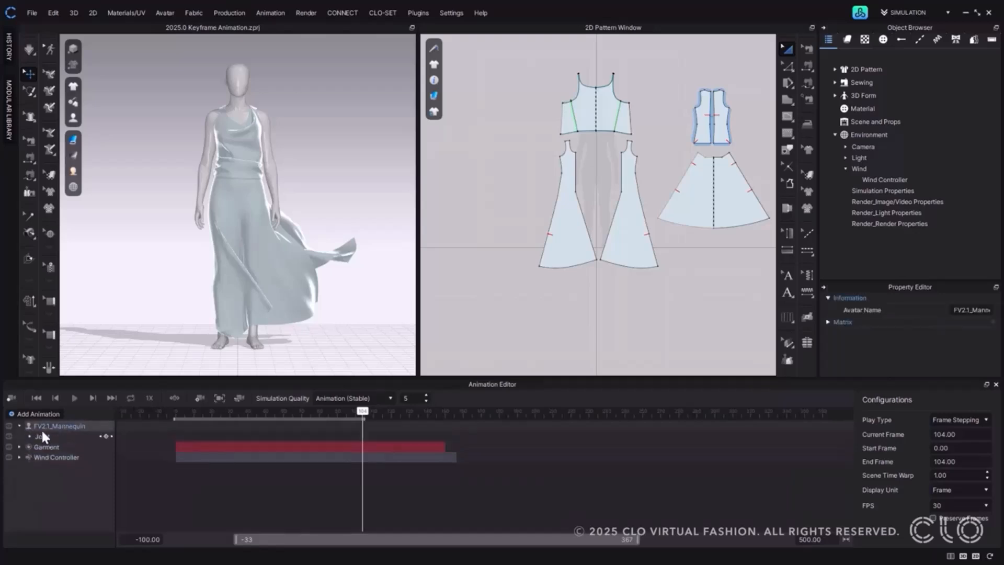
click(29, 435)
scroll(68, 453, down, 10)
scroll(67, 453, up, 5)
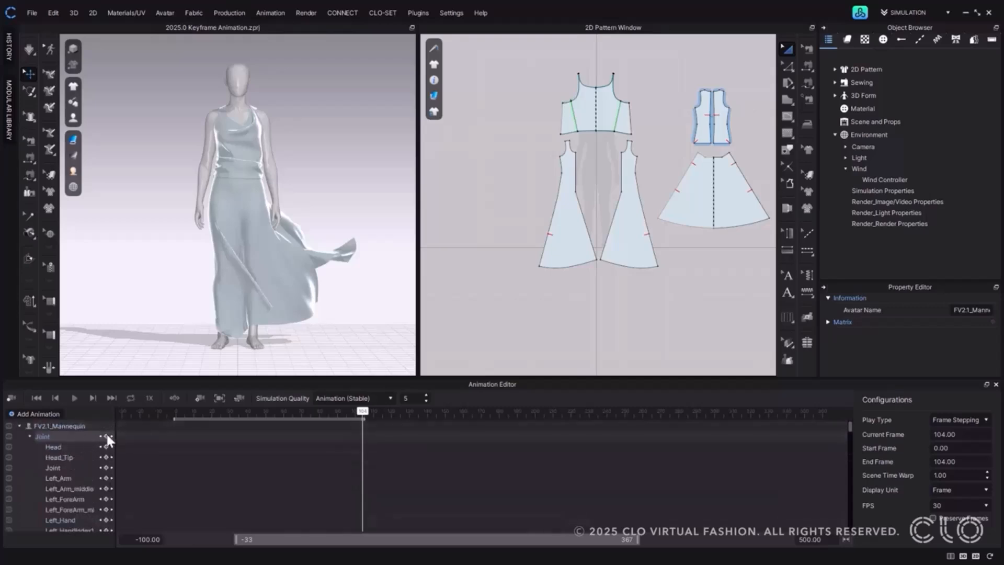
Set the current frame to 0, key all the mannequin's joints there and show the joints on the avatar.
double_click(949, 434)
text(0)
key(Return)
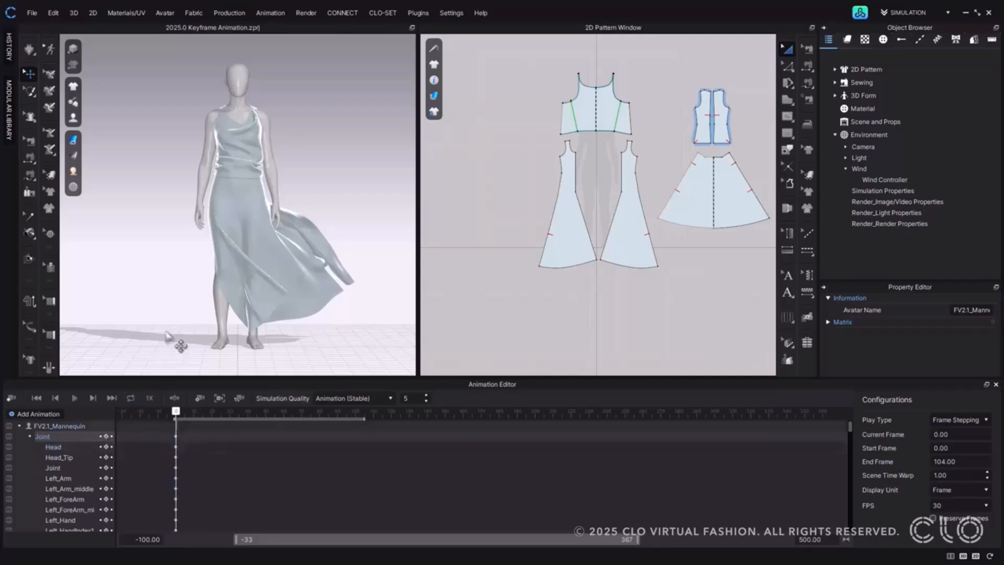
key(shift+x)
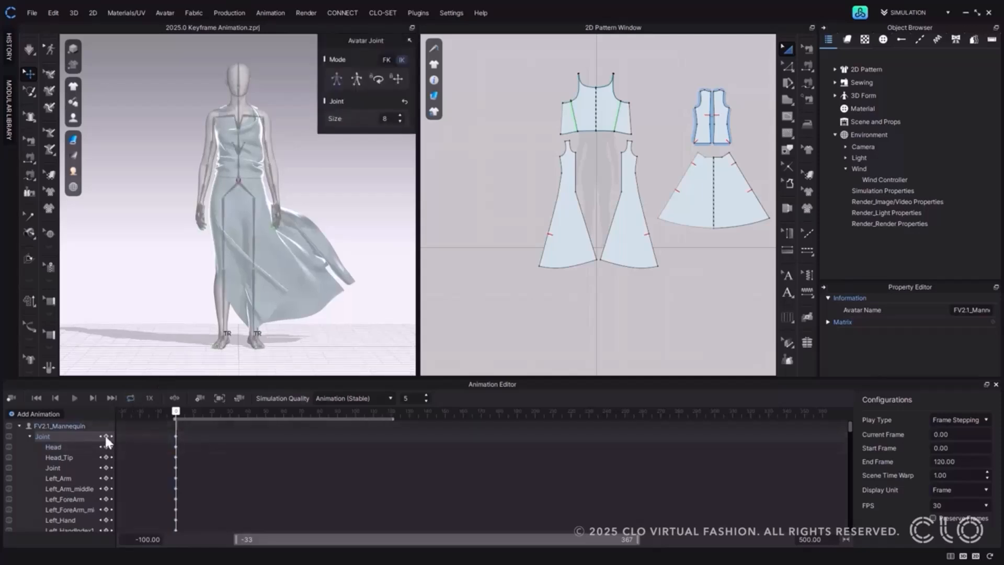
At about frame 28, rotate the avatar's right forearm upward and add a keyframe for all joints.
drag(223, 413, 228, 413)
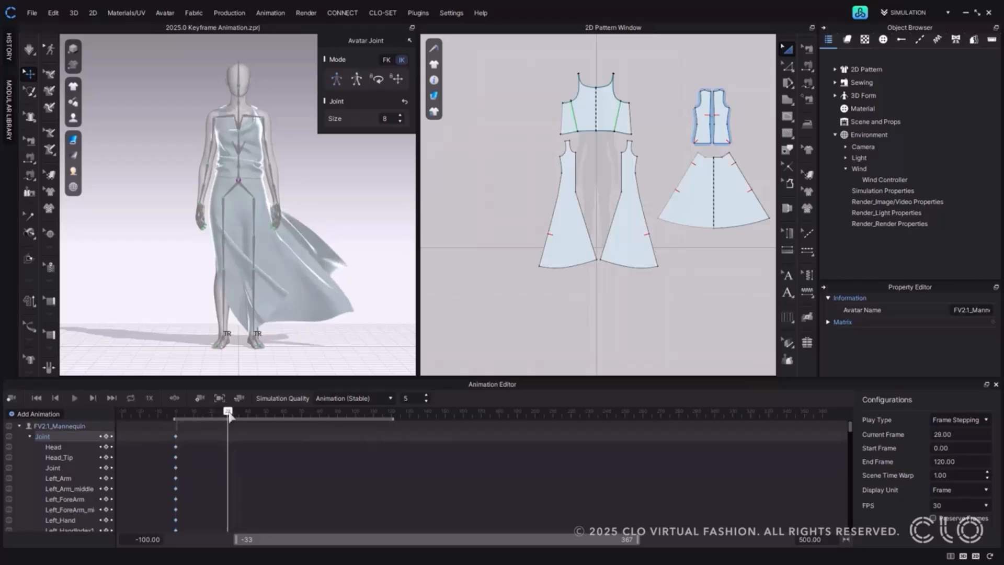
click(208, 166)
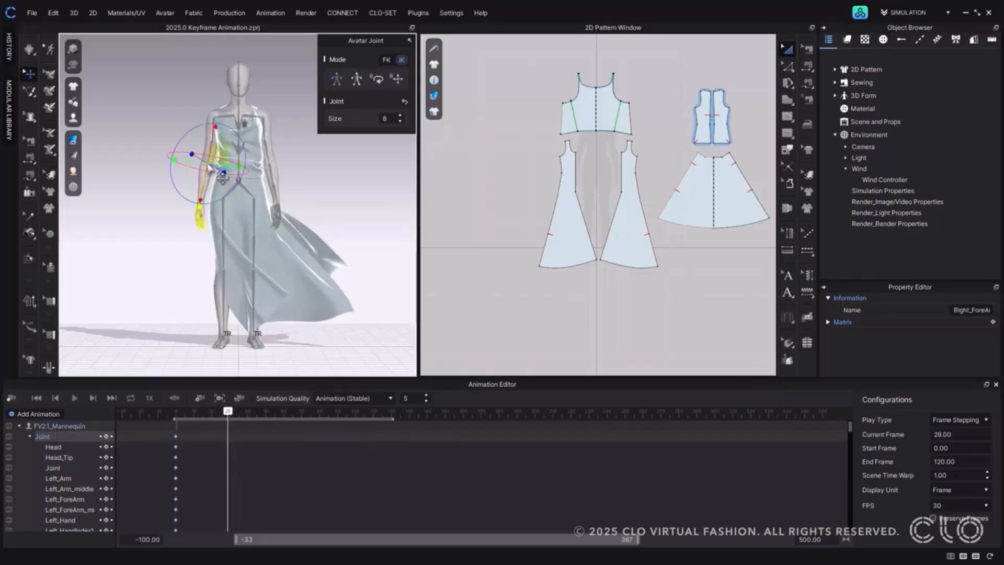
drag(189, 189, 218, 82)
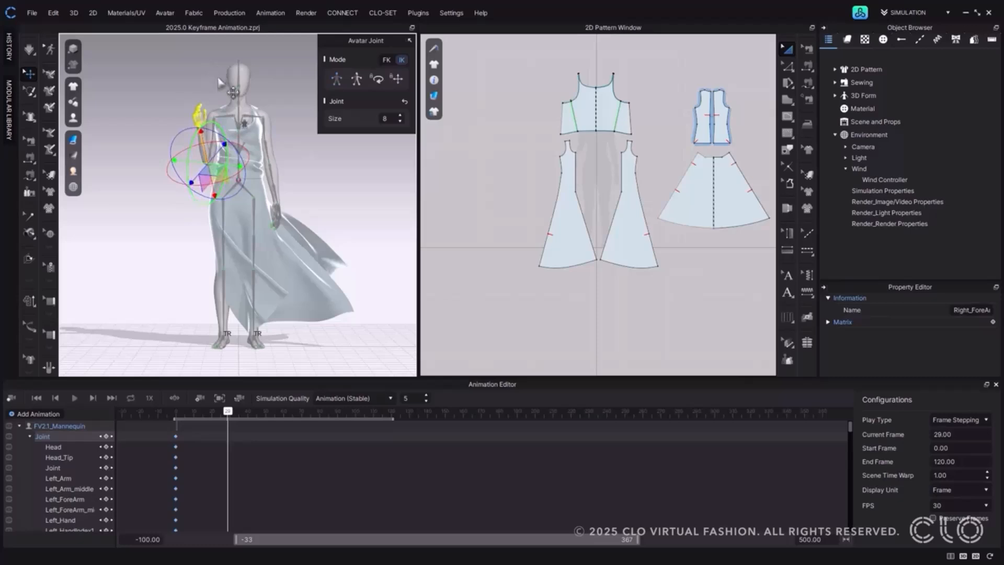
click(106, 436)
At frame 55, rotate the right forearm back down beside the body and add a keyframe for all joints.
drag(228, 412, 275, 414)
click(205, 152)
drag(195, 134, 197, 224)
click(106, 436)
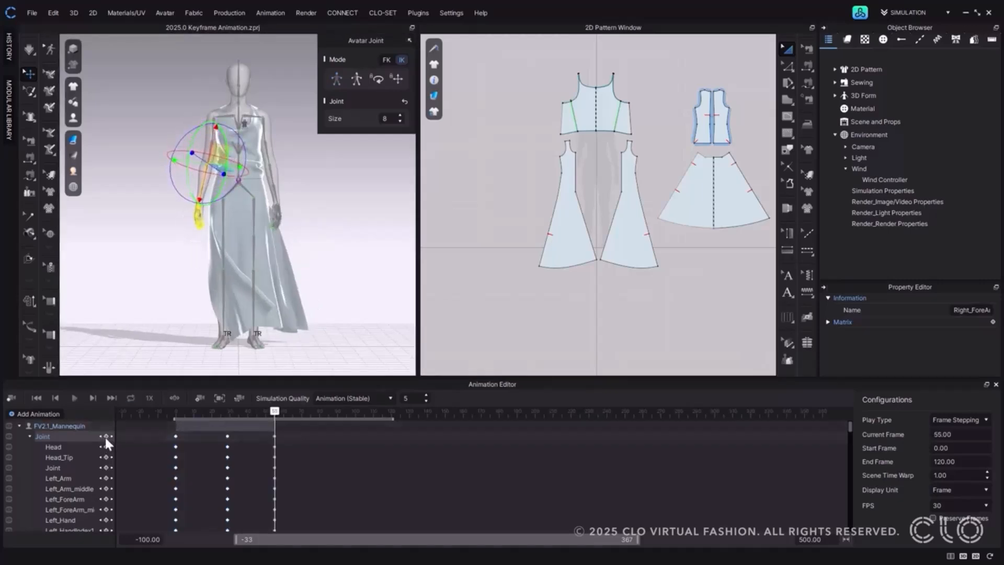
Play the forearm animation from the start and return the playhead to frame 0.
click(35, 397)
click(74, 398)
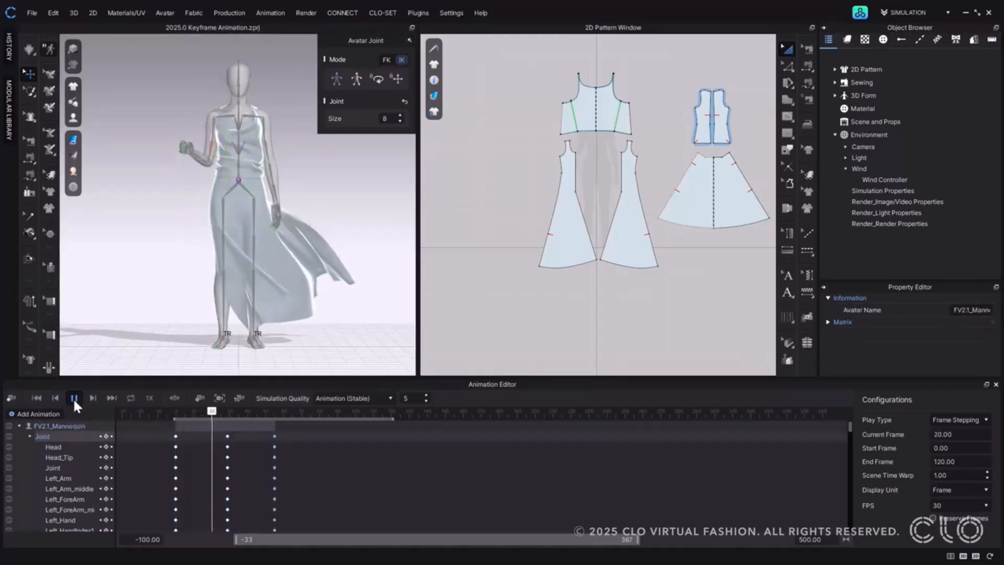
click(73, 397)
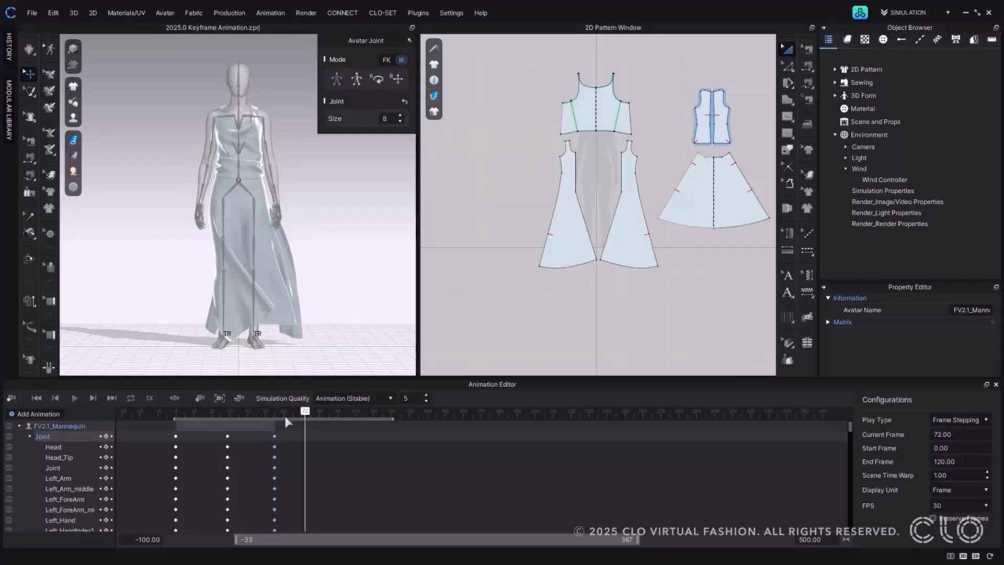
drag(305, 411, 177, 413)
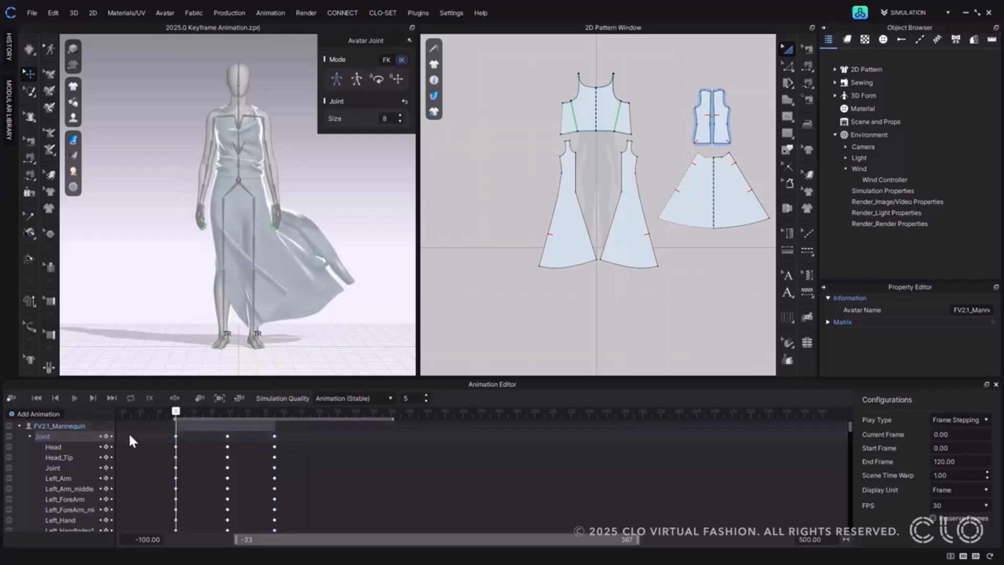
Turn on automatic keyframing and rotate the avatar's head joint at frame 70.
click(174, 400)
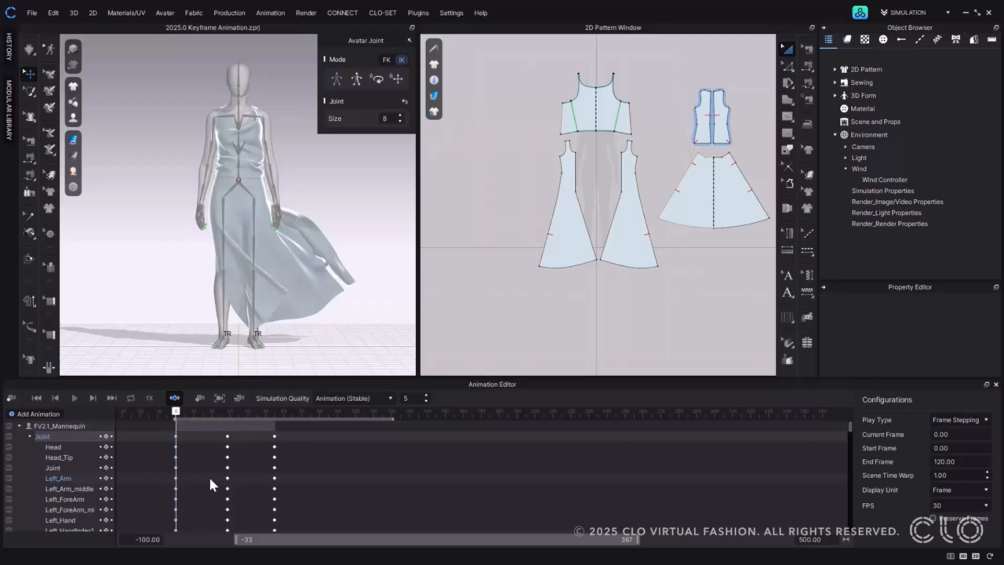
drag(176, 412, 301, 416)
click(235, 85)
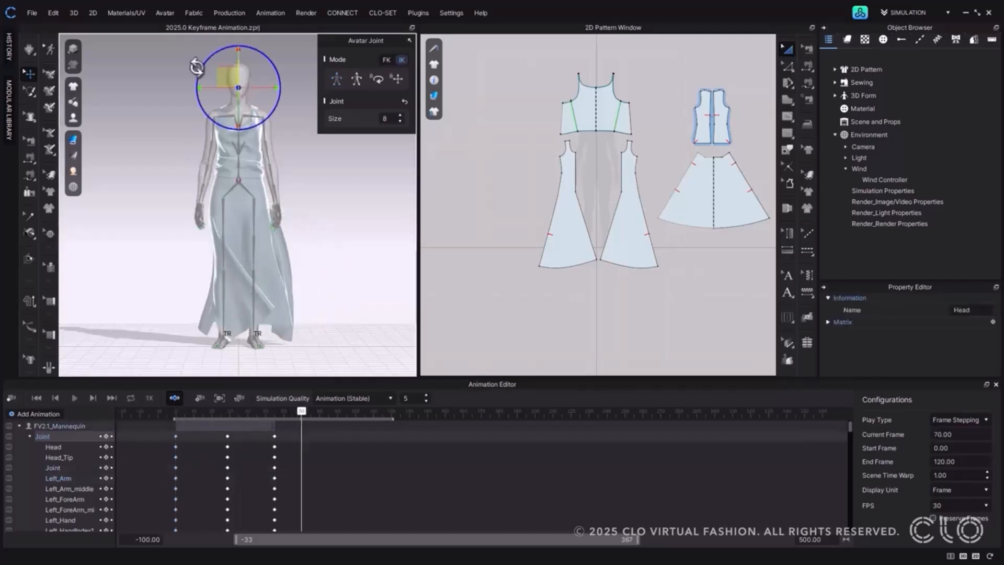
scroll(229, 84, up, 5)
middle_drag(226, 92, 208, 142)
drag(208, 151, 333, 148)
Rotate the avatar's head joint to a new direction at frame 93.
drag(301, 412, 343, 413)
drag(224, 153, 196, 152)
scroll(241, 335, down, 3)
middle_drag(241, 337, 213, 275)
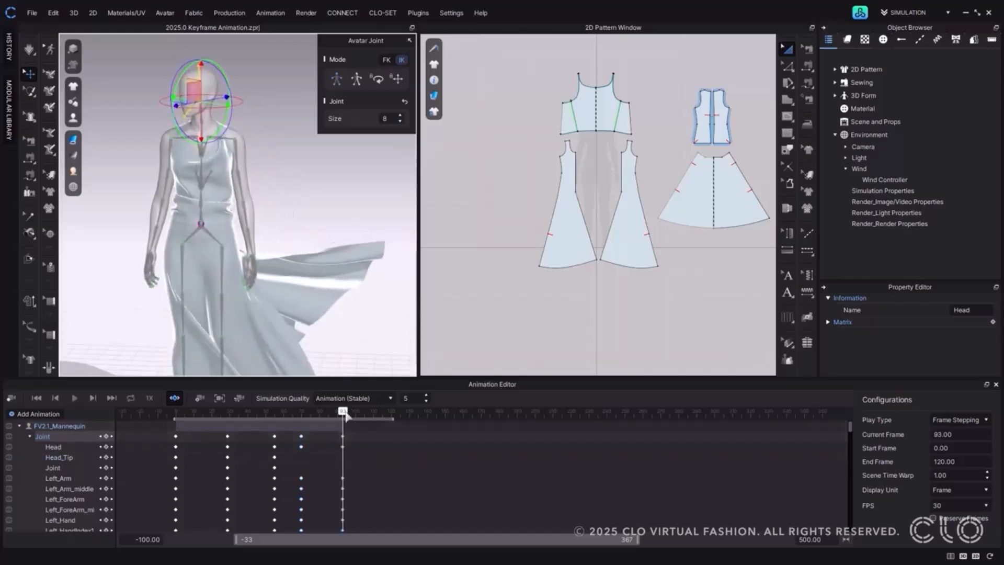
Tilt the avatar's head joint toward one side at frame 108.
drag(347, 411, 370, 412)
drag(176, 82, 182, 70)
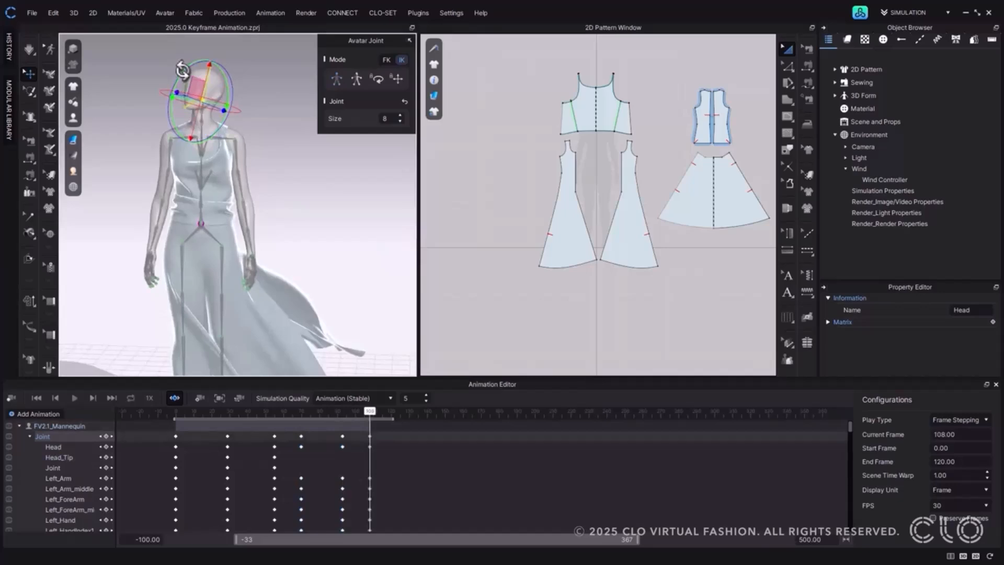
drag(180, 68, 168, 91)
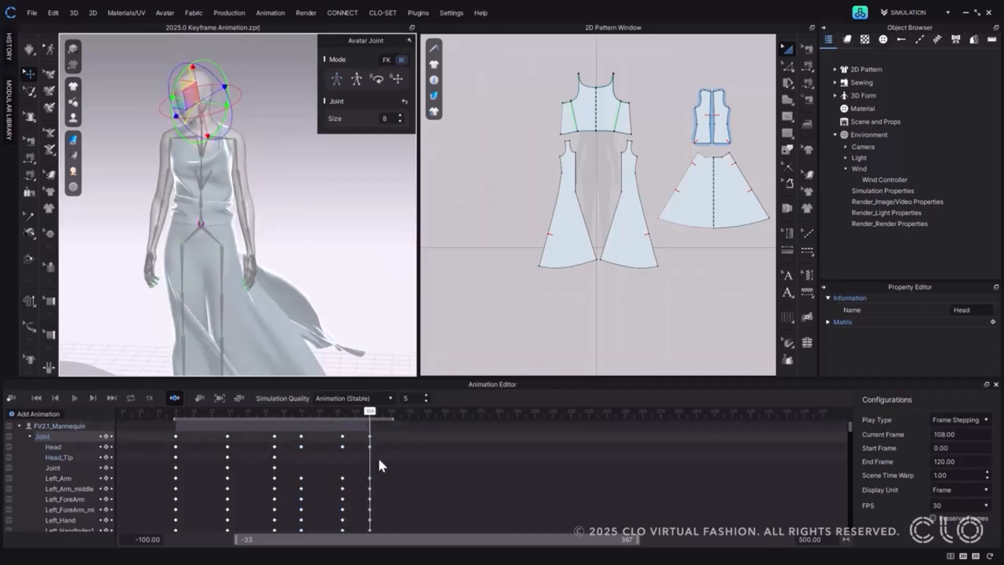
click(370, 412)
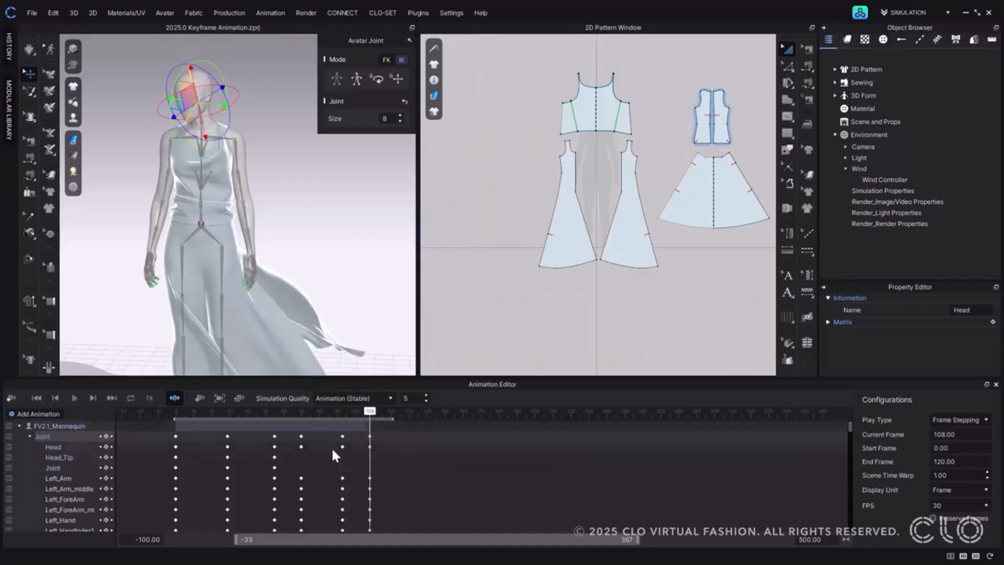
Copy the joint keyframes from frames 0 to 55 and paste them at frame 122.
click(174, 435)
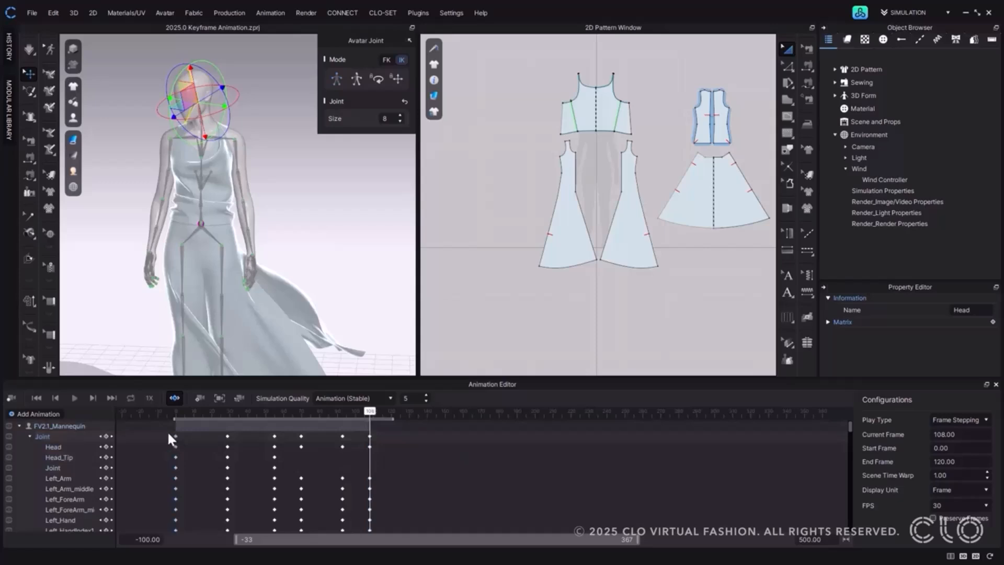
drag(160, 431, 278, 438)
right_click(271, 435)
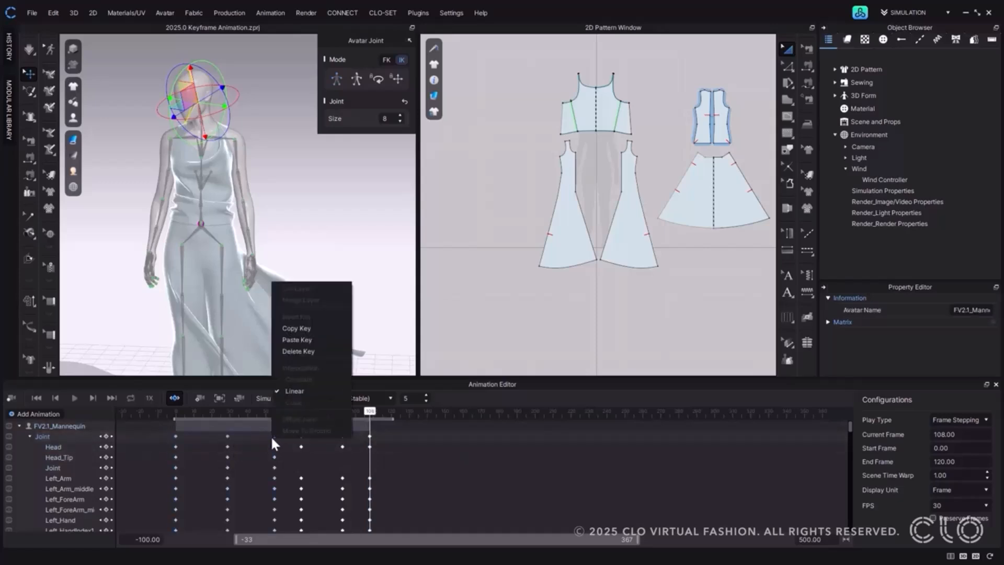
click(298, 329)
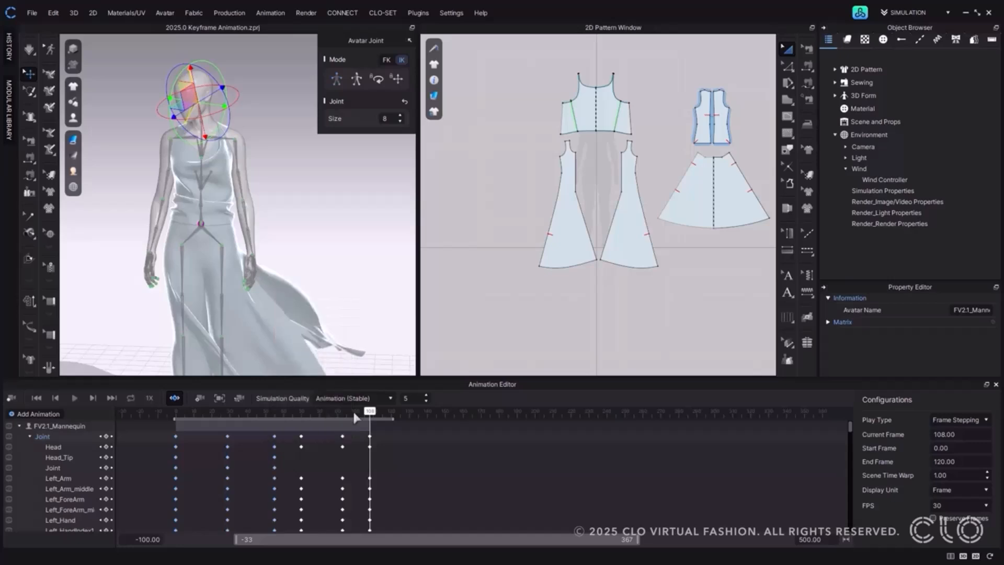
click(395, 413)
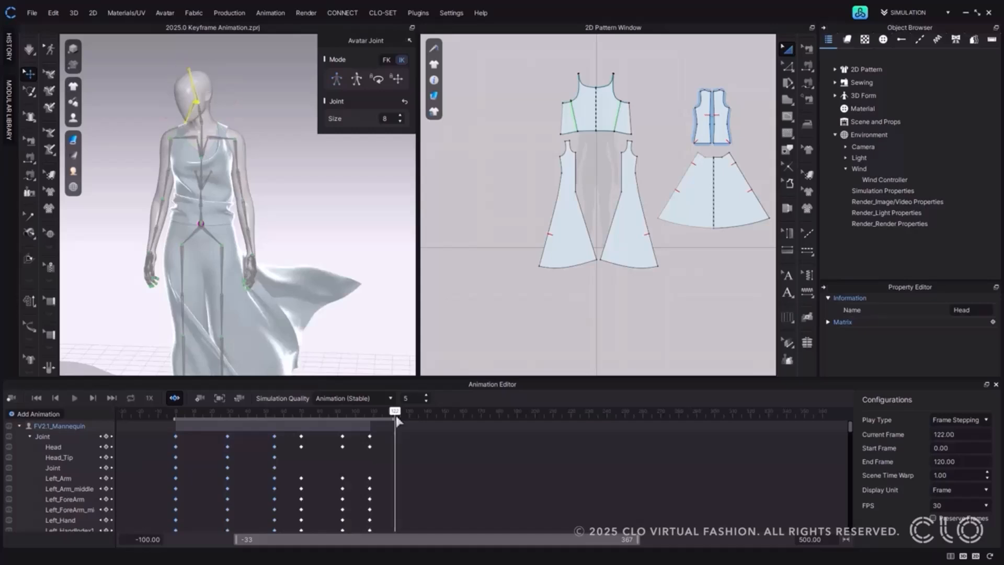
right_click(415, 435)
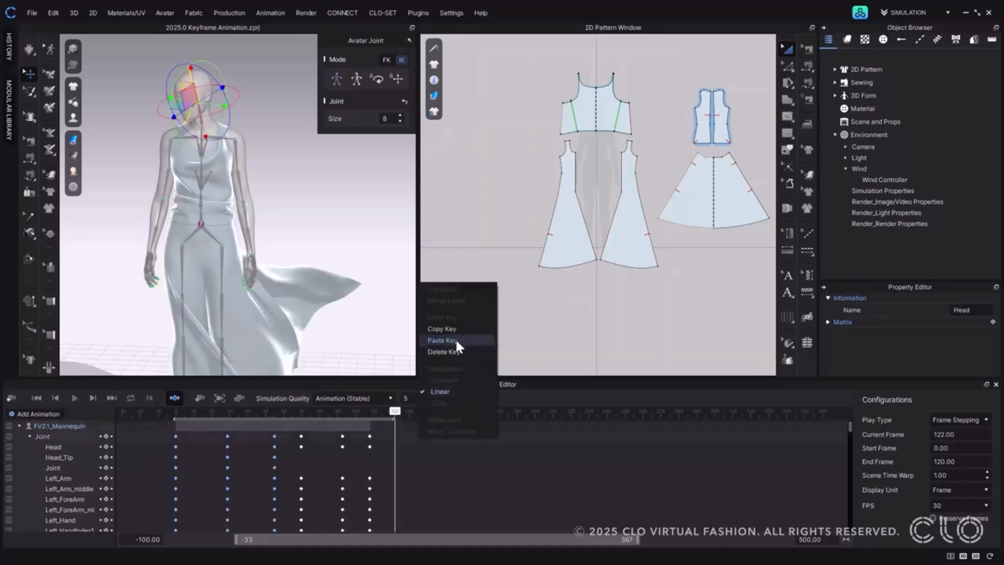
click(442, 340)
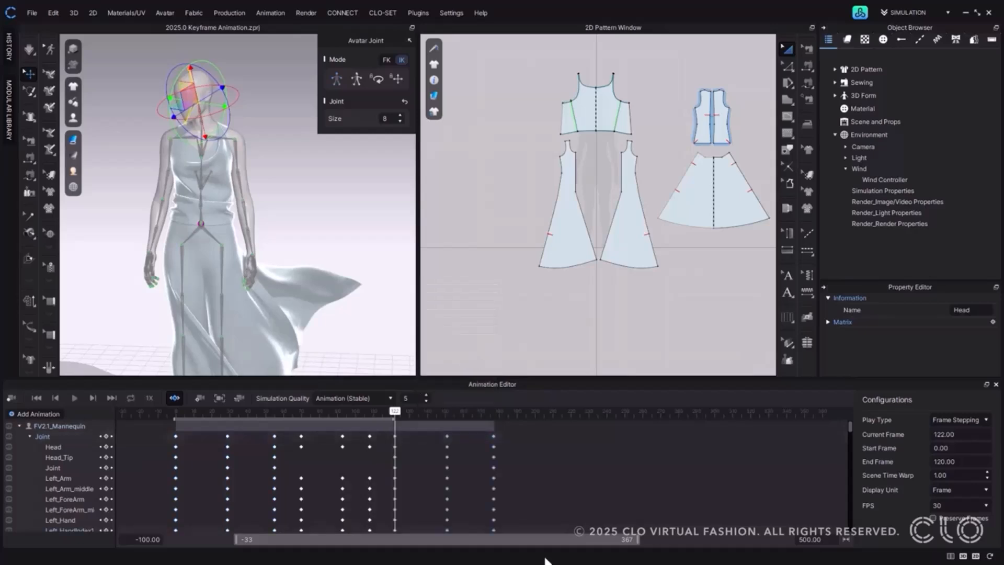
Extend the playback range to frame 177 and play the full avatar animation.
drag(393, 418, 495, 419)
click(54, 399)
click(74, 399)
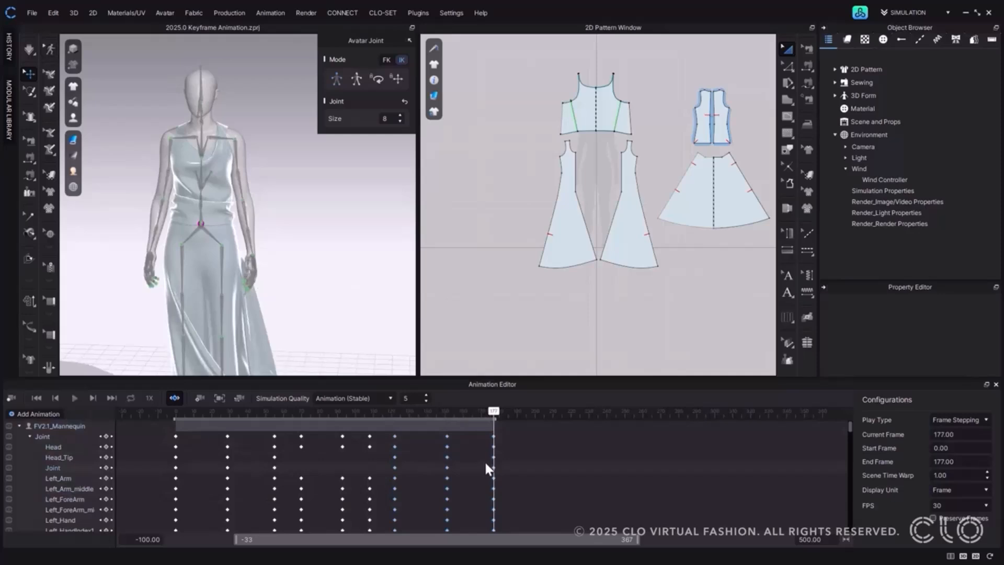
Review the Offset Joint and Move To Ground options for the mannequin layer and collapse the layer.
right_click(472, 421)
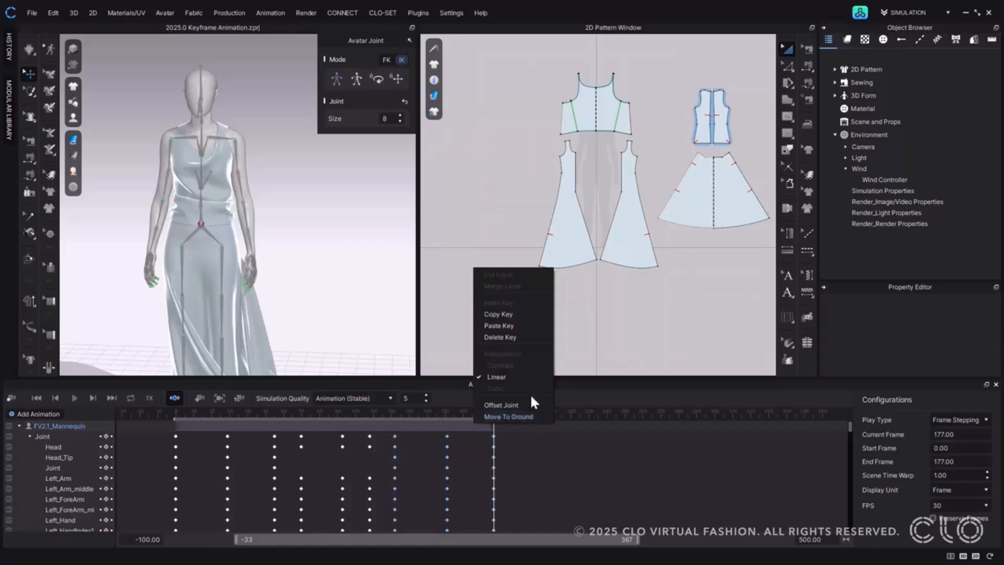
click(556, 398)
click(19, 425)
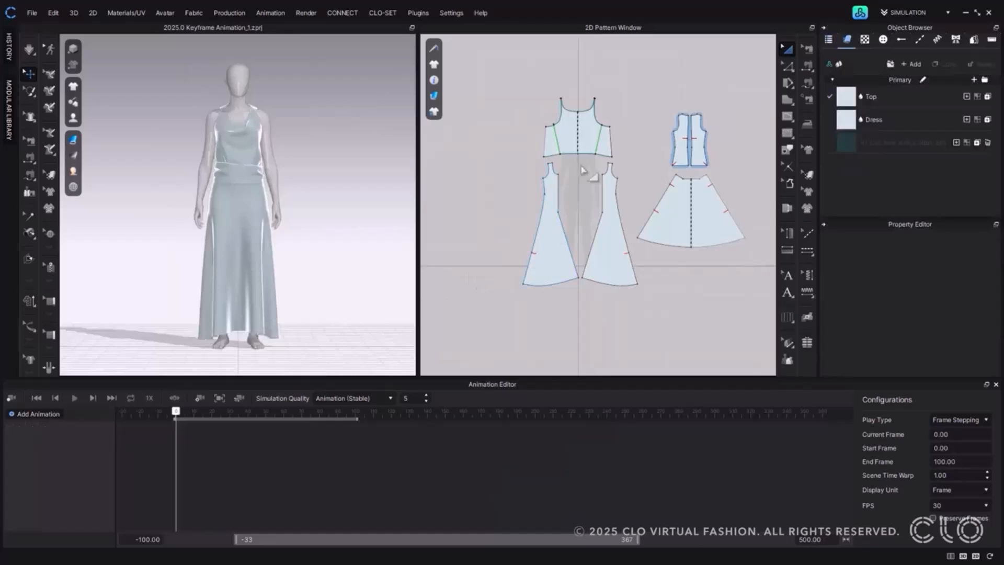
Examine the top pattern's fabric properties and locate patterns _10, _11 and _18 on the garment from the pattern list.
click(586, 132)
scroll(868, 265, down, 6)
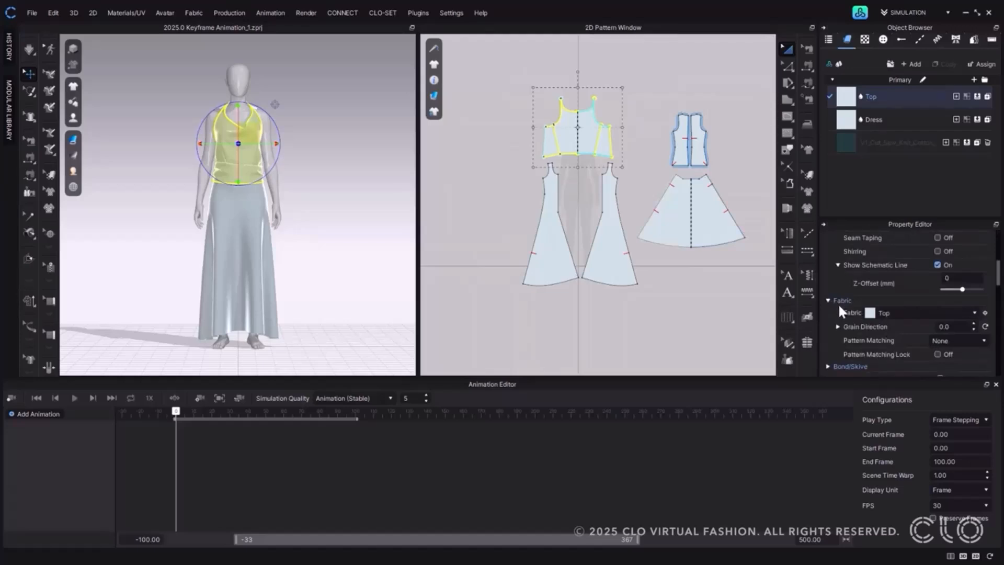
click(829, 40)
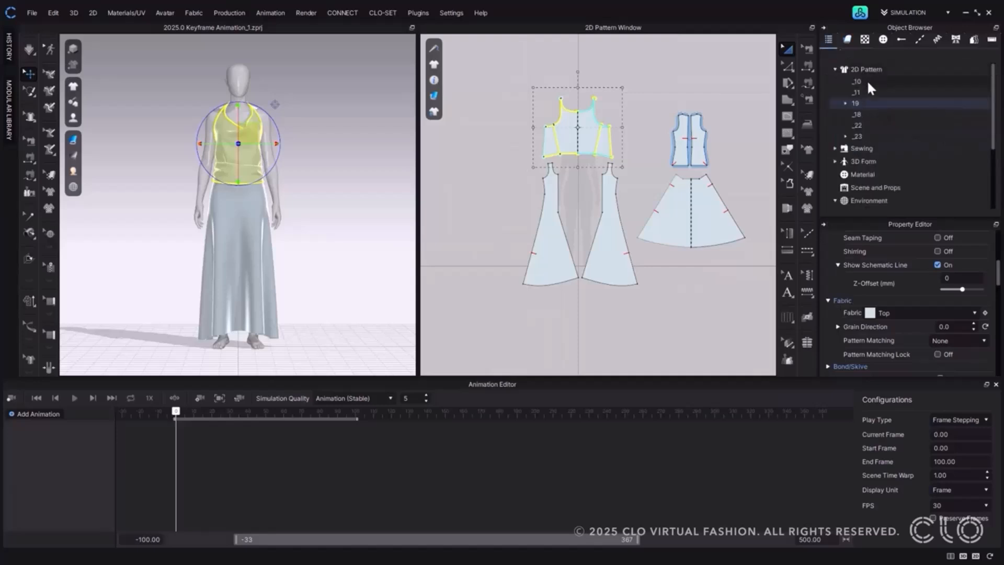
click(866, 81)
click(866, 93)
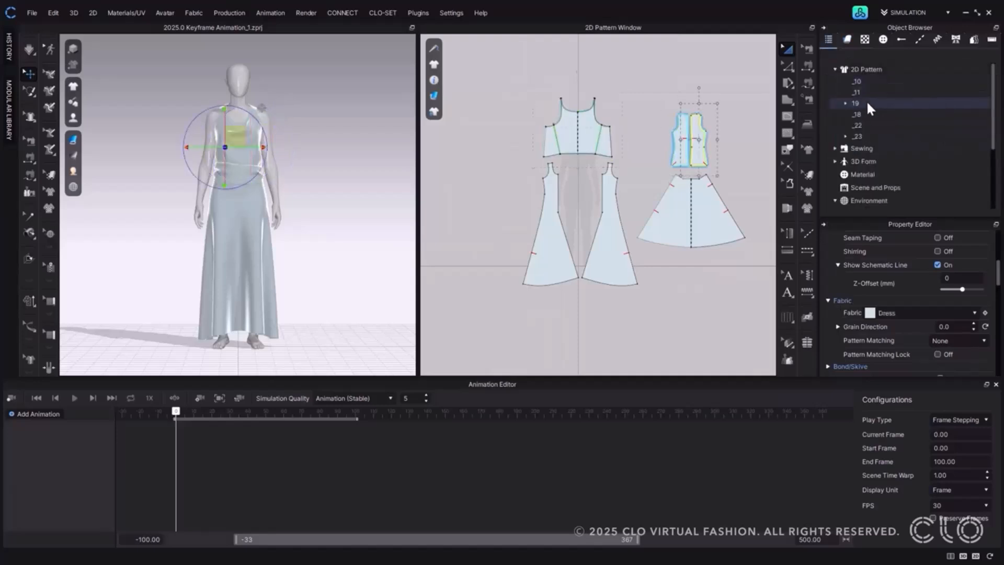
click(863, 113)
Review which patterns can be added as a Pattern animation layer, leaving without adding one.
click(38, 412)
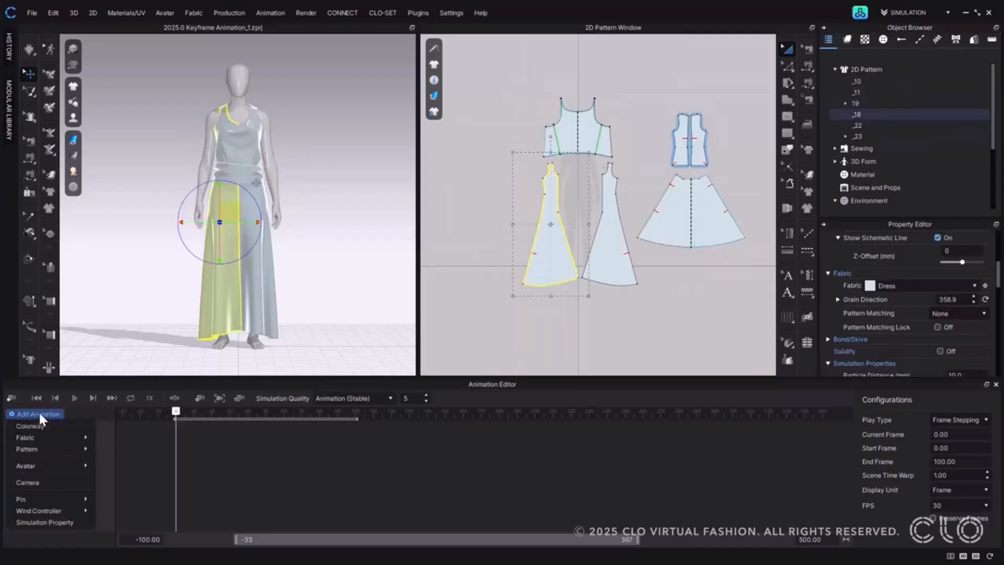
mouse_move(79, 449)
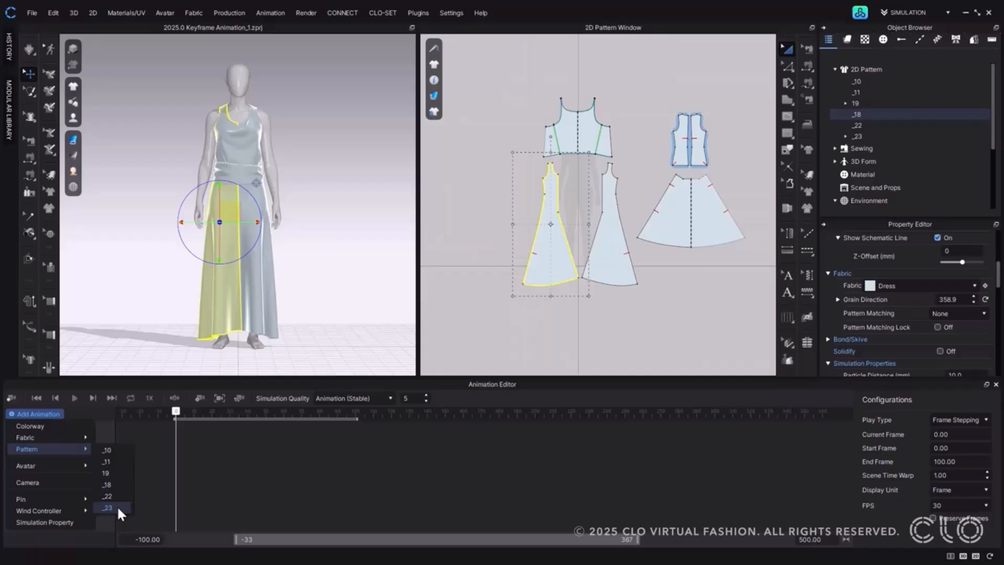
click(465, 335)
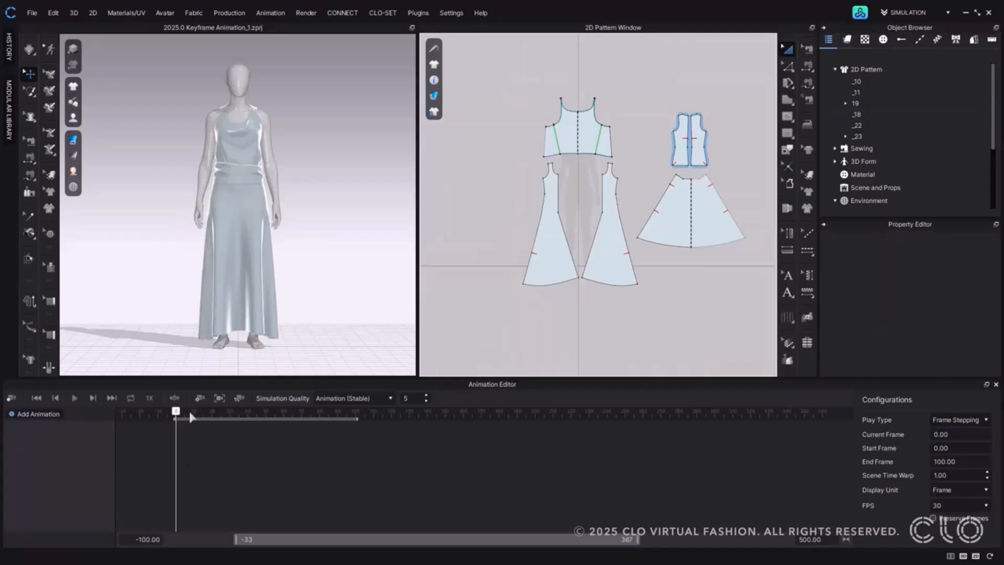
Select all the garment patterns and add a keyframe for their Fabric property at frame 0.
drag(176, 411, 176, 414)
drag(492, 69, 762, 339)
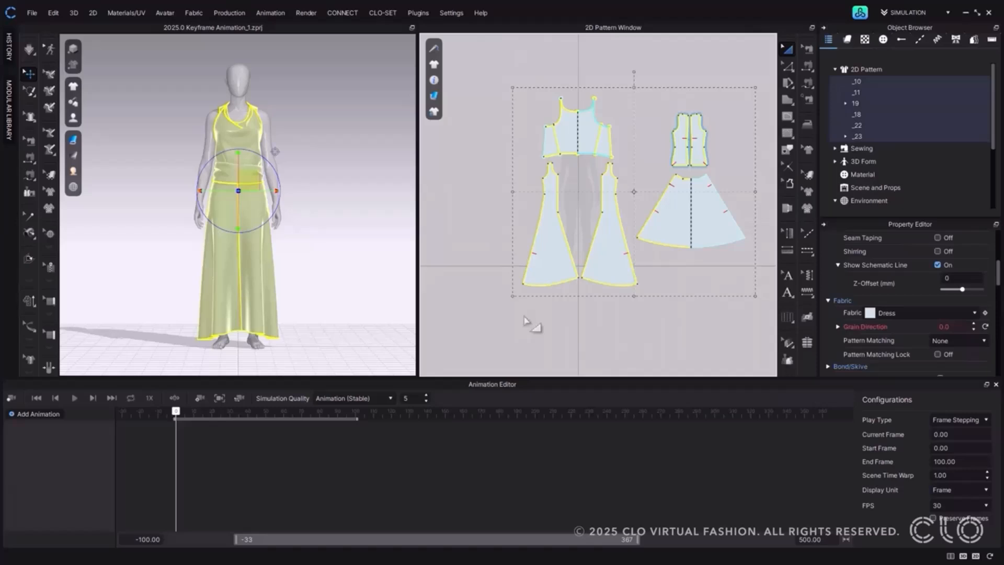
click(967, 313)
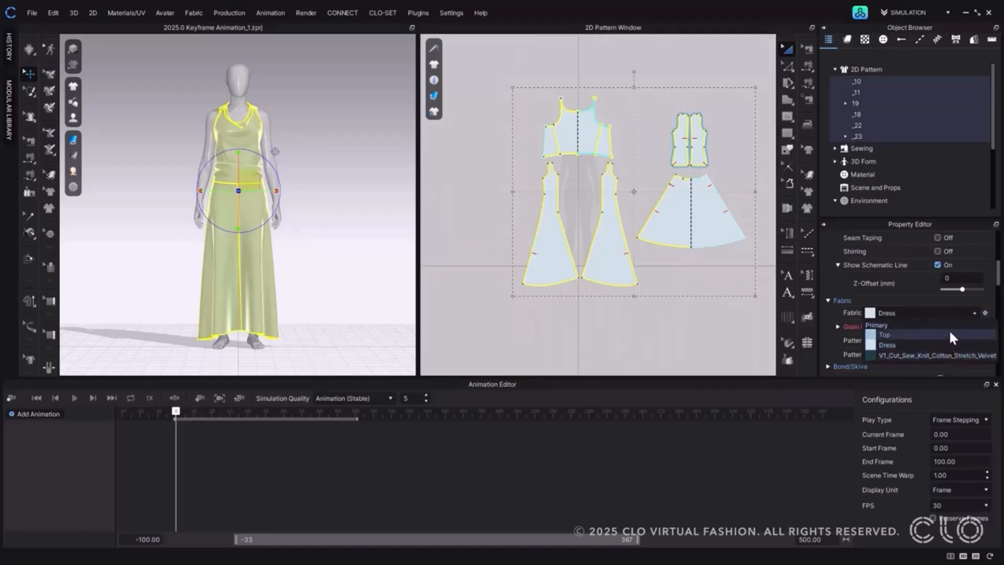
click(961, 302)
click(984, 312)
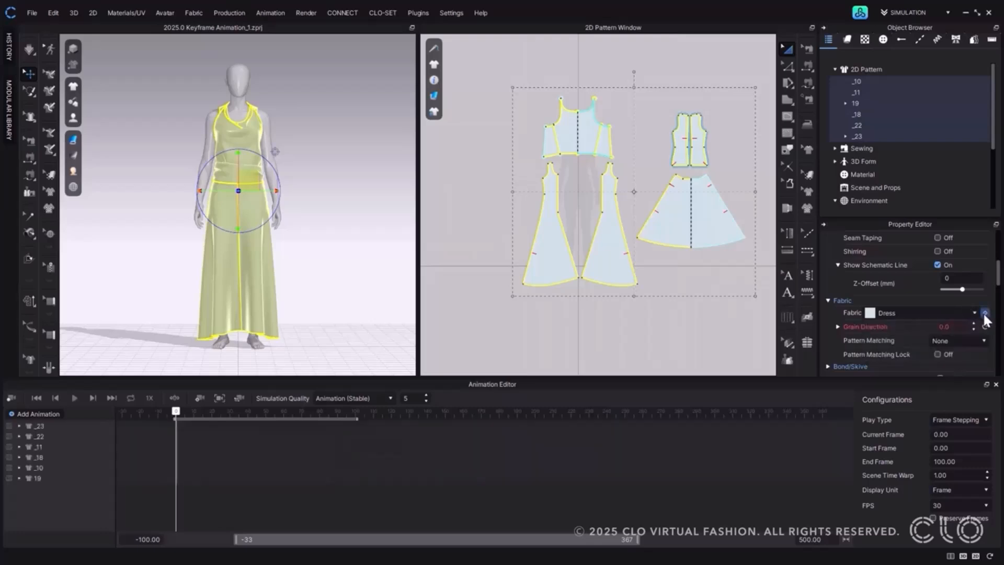
Expand the pattern layers in the Animation Editor and review their fabric Index keyframes.
click(19, 478)
click(19, 467)
click(19, 457)
click(19, 446)
click(20, 436)
scroll(20, 423, down, 1)
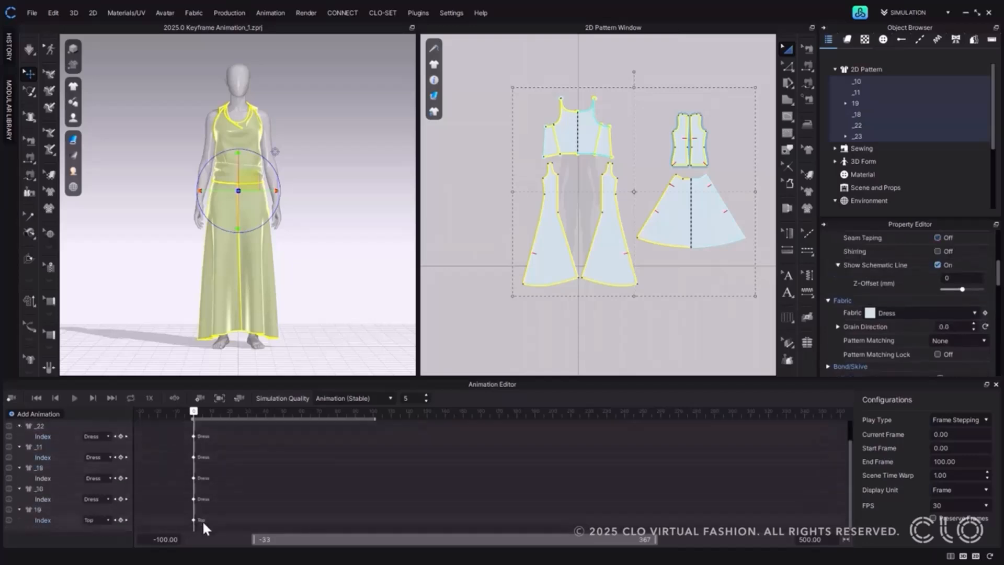
scroll(206, 460, up, 1)
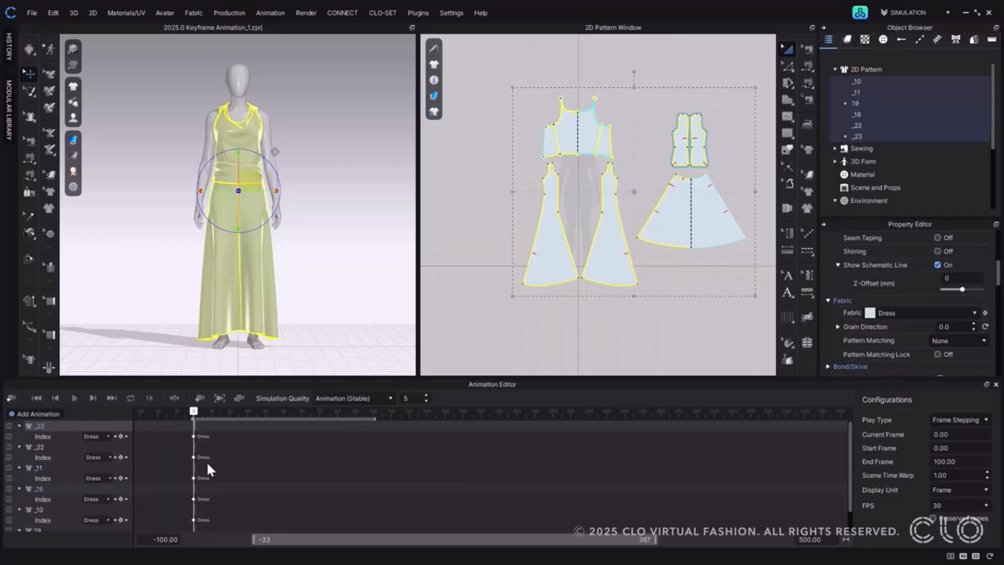
At frame 20, change the selected patterns' fabric to V1_Cut_Sew_Knit_Cotton_Stretch_Velvet and add a Fabric keyframe.
drag(209, 412, 230, 414)
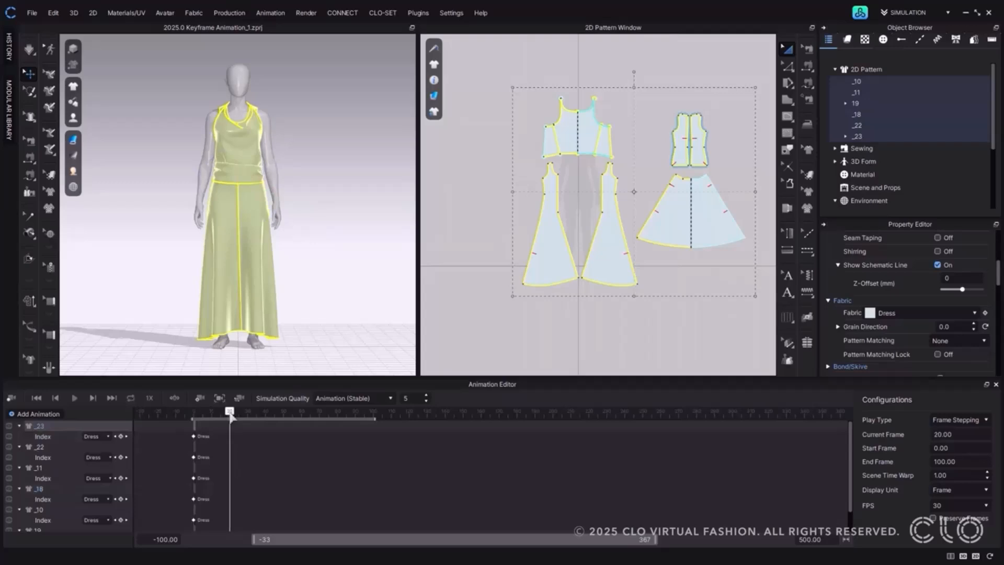
click(898, 312)
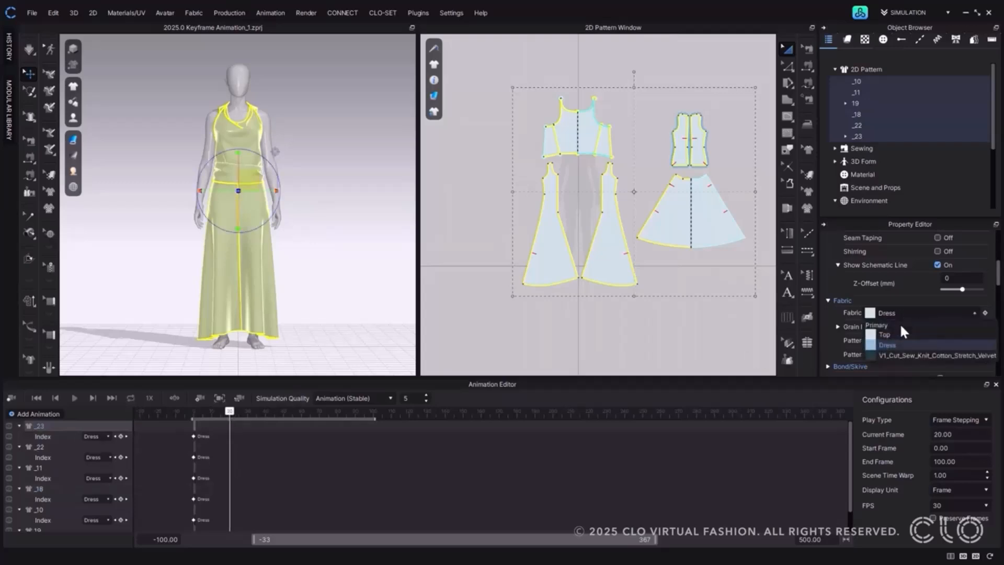
click(902, 355)
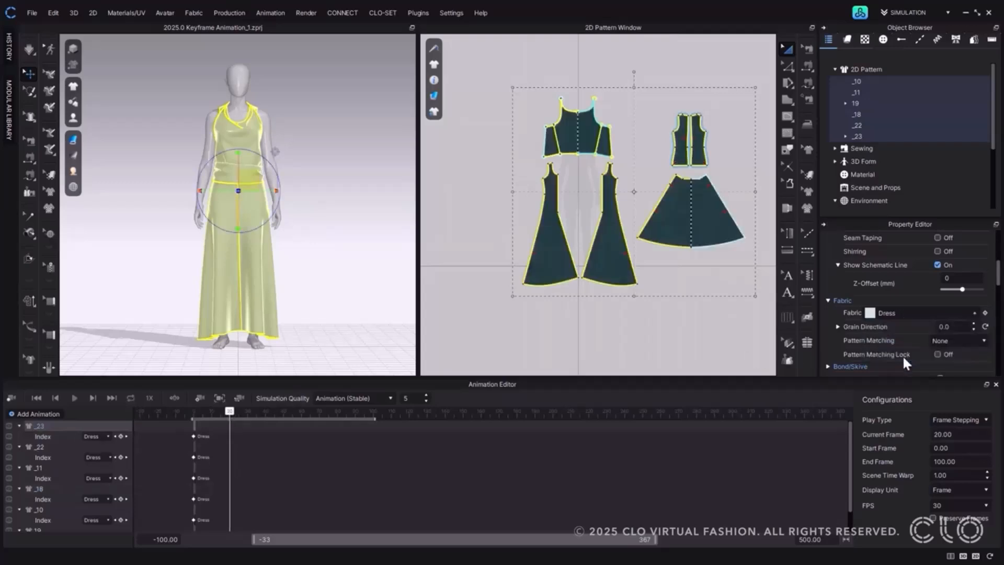
click(984, 313)
scroll(492, 480, down, 1)
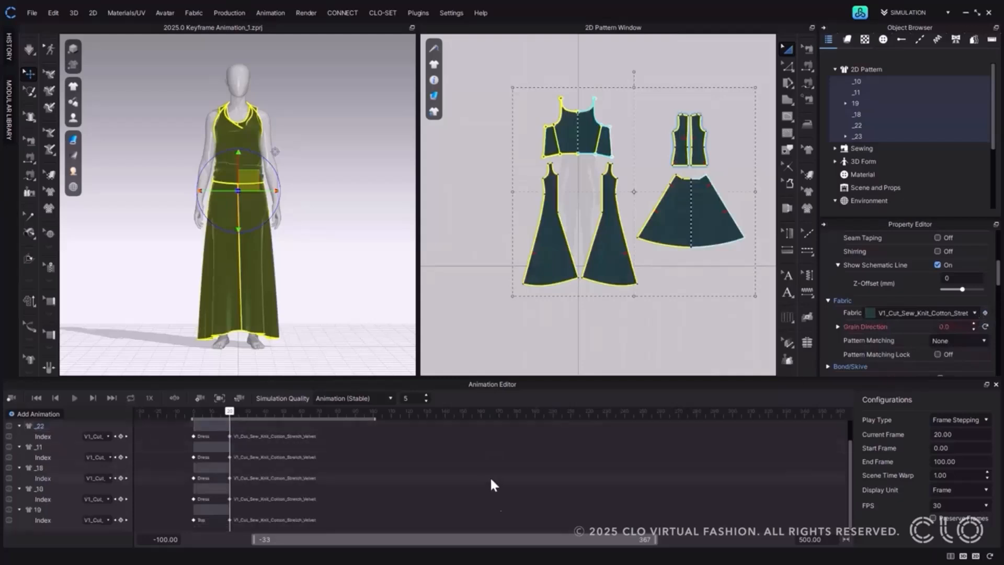
scroll(492, 520, up, 1)
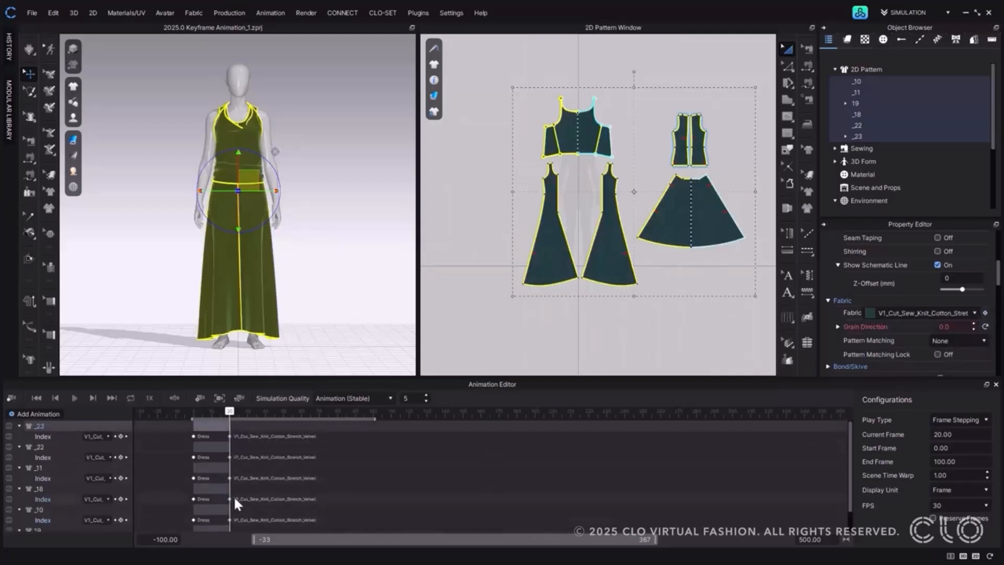
Deselect the patterns, record the garment animation from frame 0 to about frame 20, and play back the fabric change.
click(34, 397)
click(367, 239)
click(10, 402)
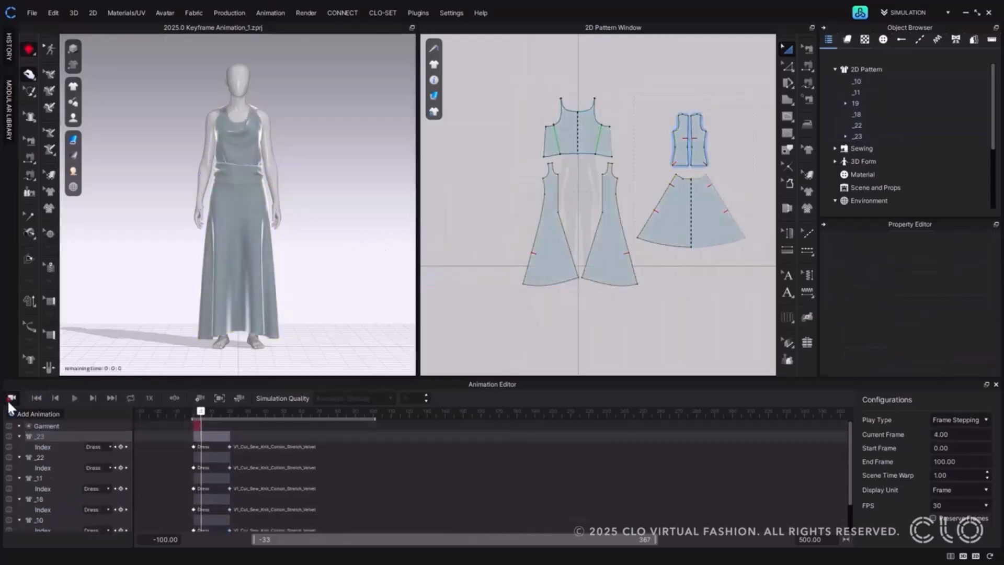
click(12, 397)
click(73, 398)
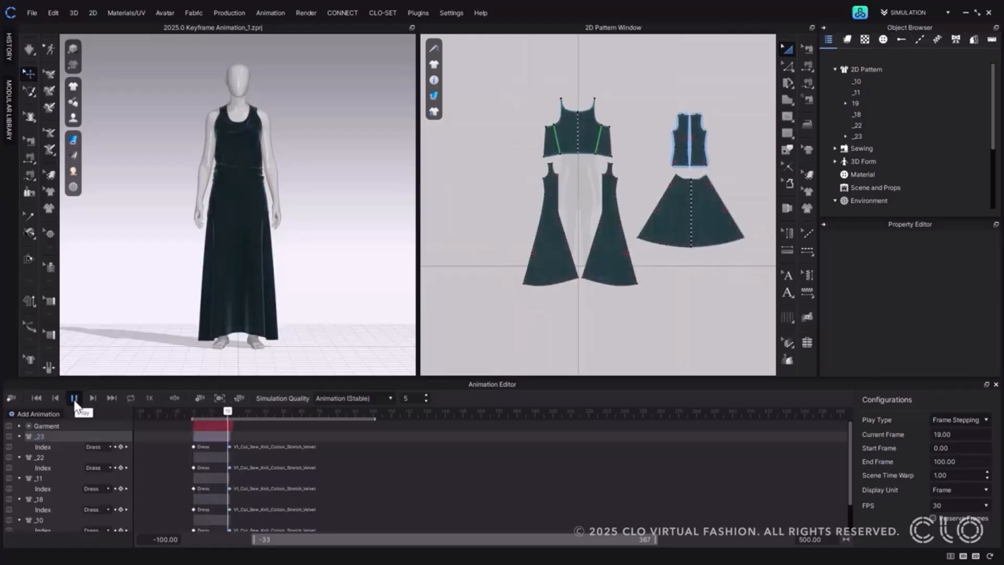
click(73, 398)
Examine which material and physical properties of the V1_Cut_Sew_Knit_Cotton_Stretch_Velvet fabric can be keyframed.
click(846, 41)
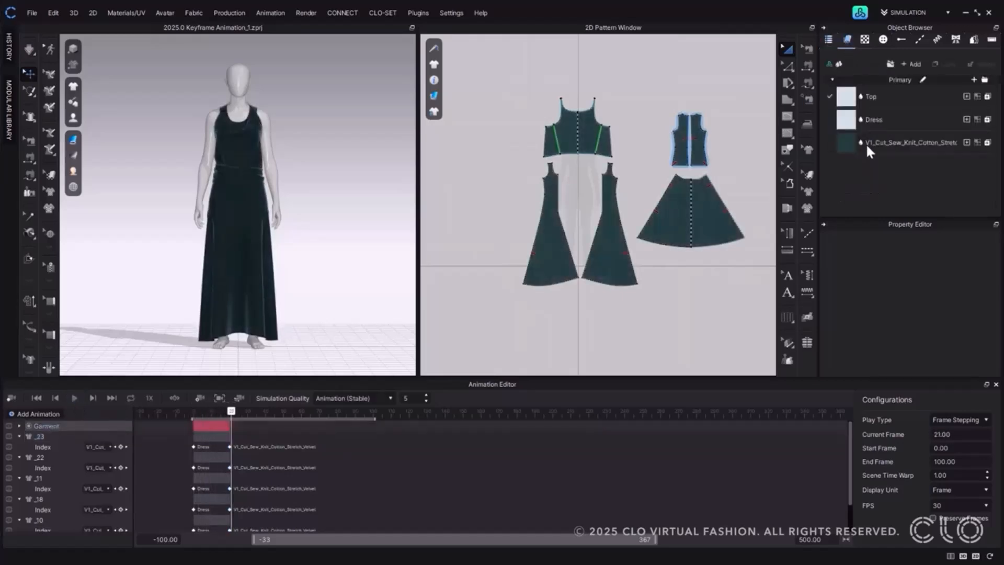
click(866, 146)
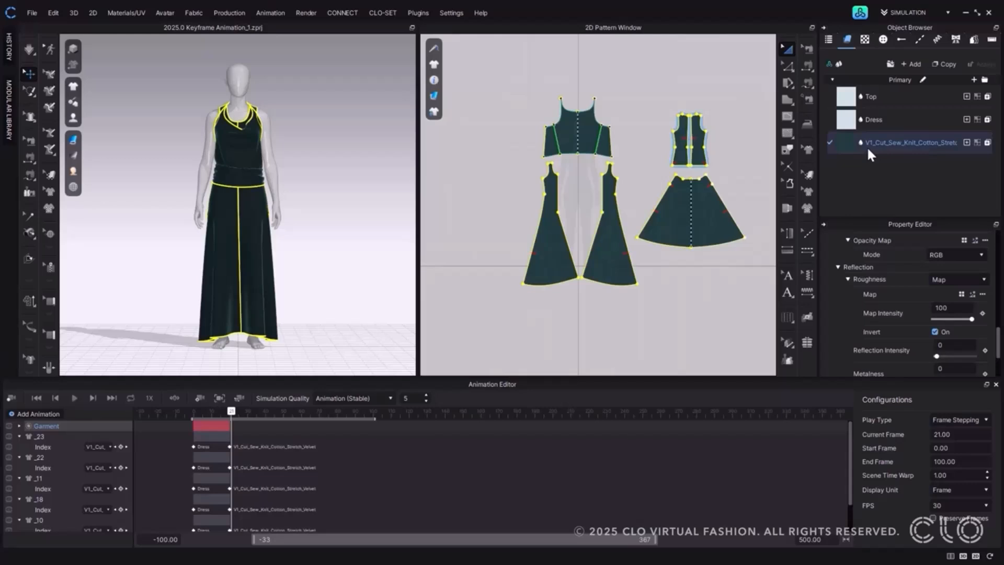
scroll(920, 300, up, 6)
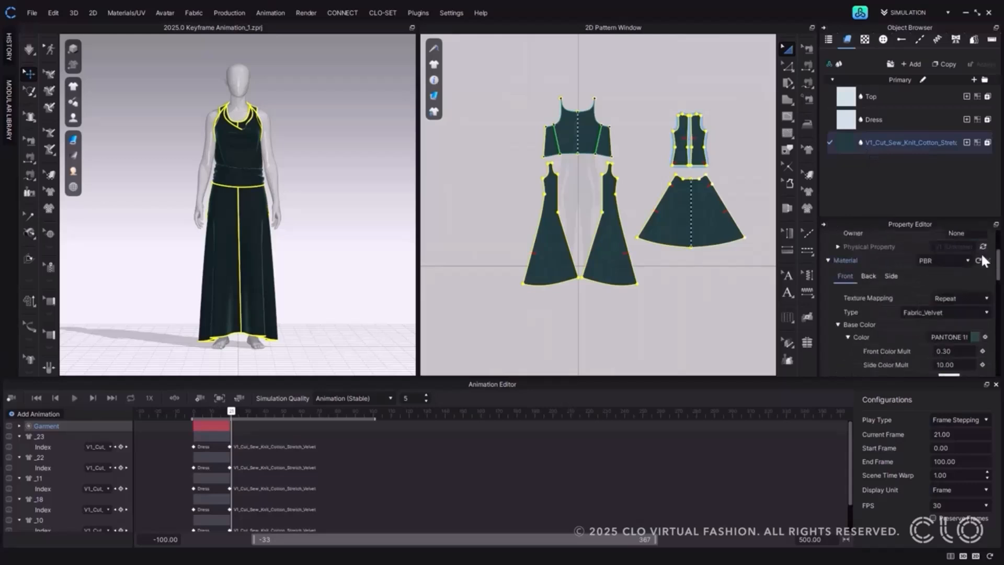
scroll(983, 312, down, 8)
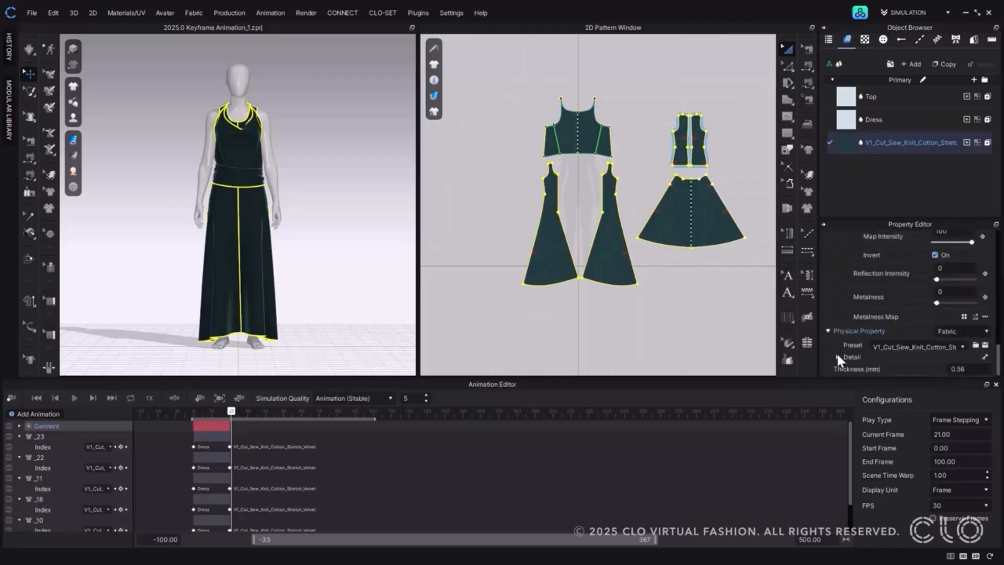
scroll(971, 316, down, 5)
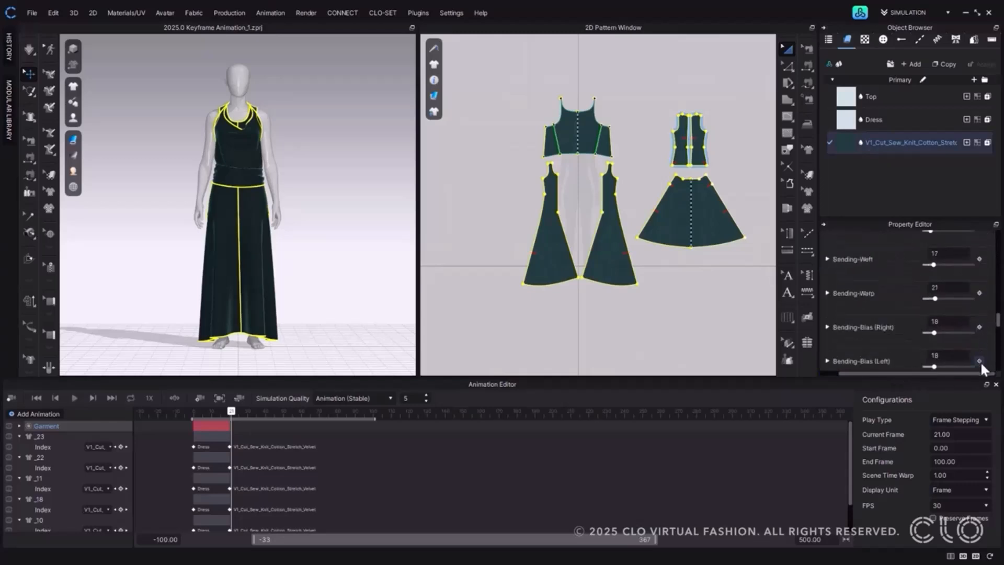
Add a Fabric animation layer for V1_Cut_Sew_Knit_Cotton_Stretch_Velvet and expand it to its Front Material and Physical Property sublayers.
click(28, 413)
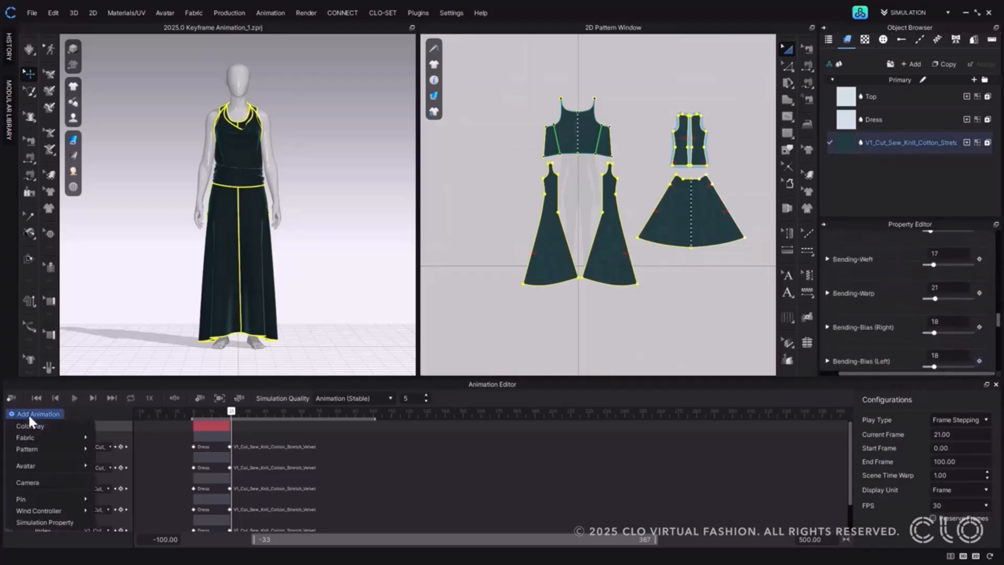
mouse_move(45, 435)
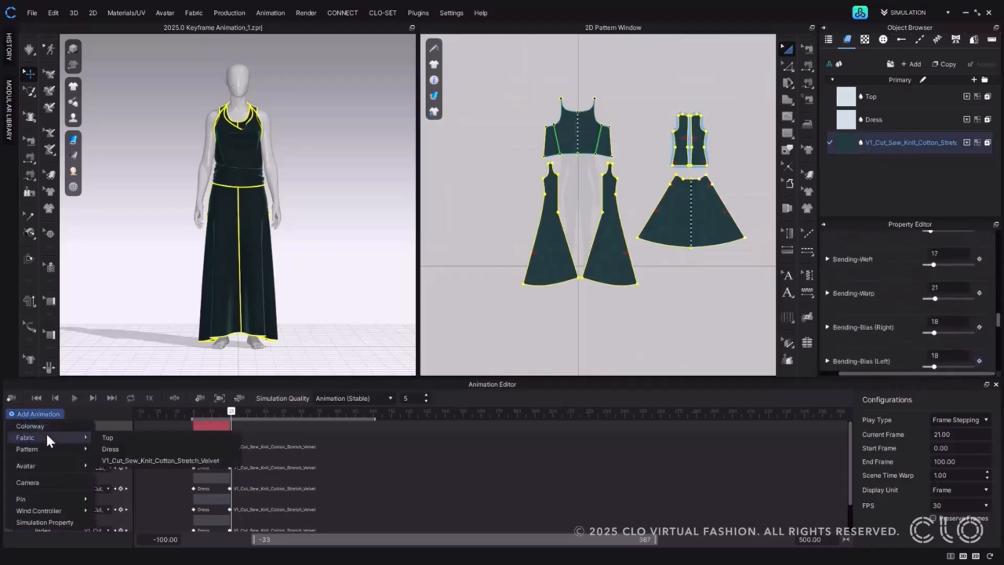
click(143, 461)
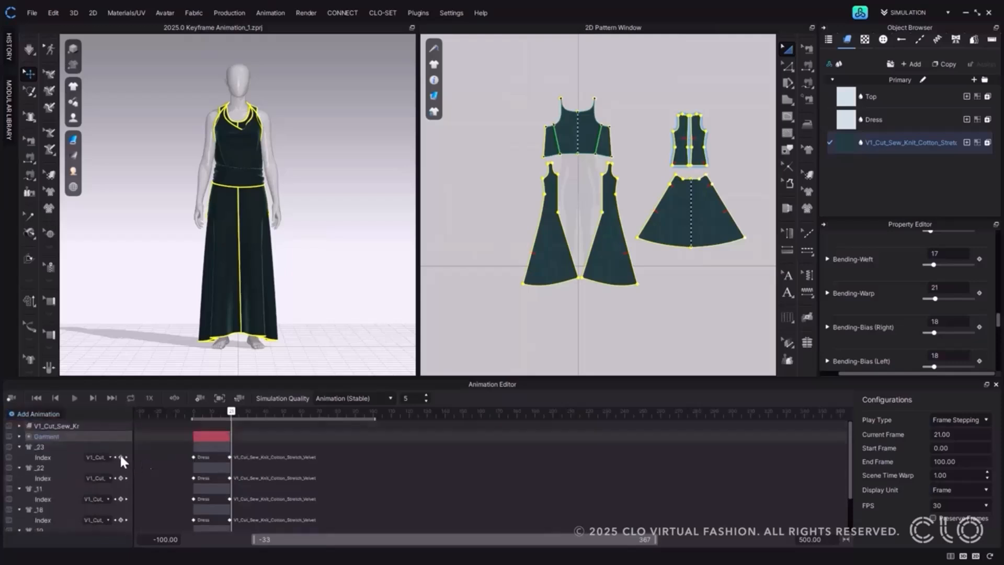
click(18, 426)
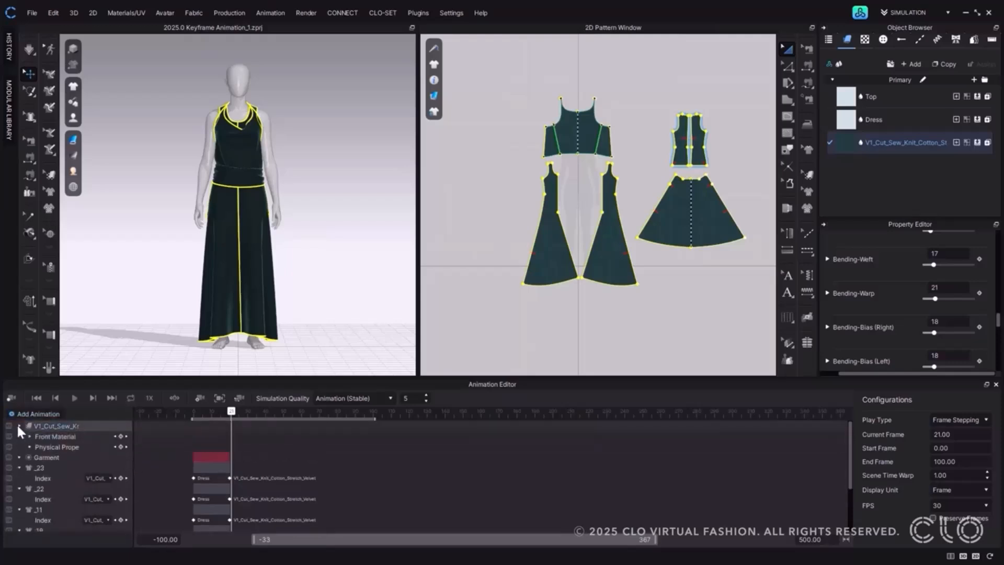
click(64, 440)
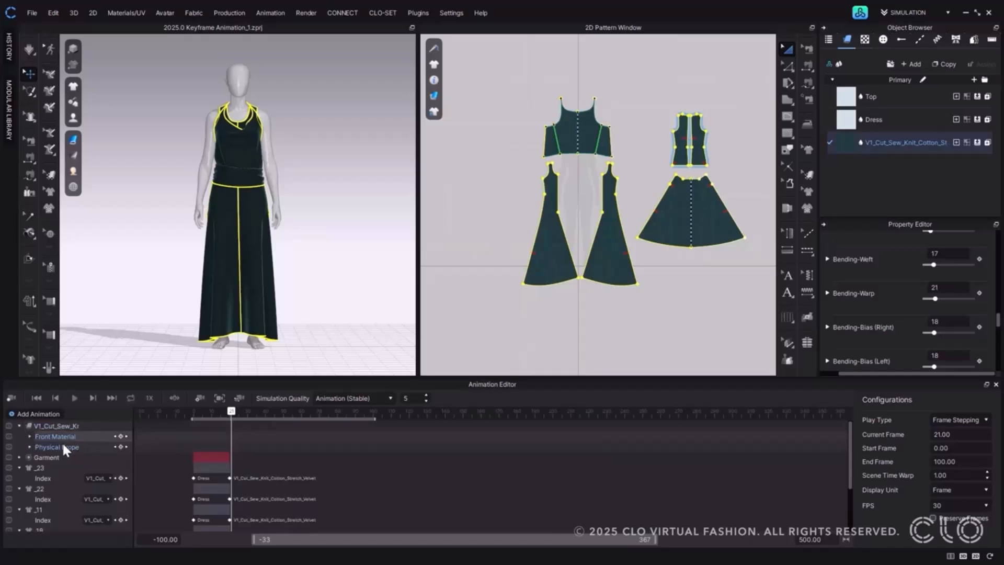
click(61, 447)
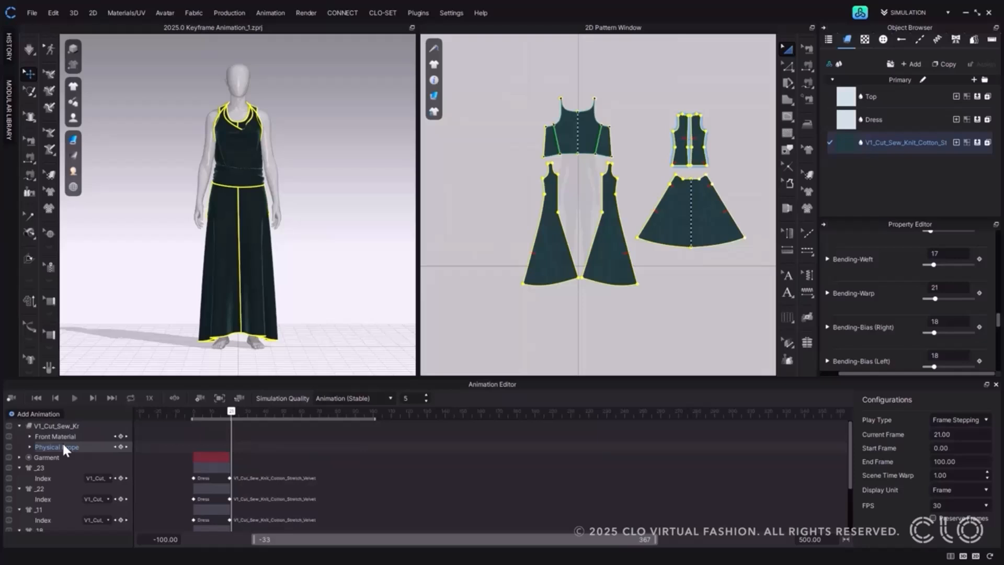
Enlarge the Animation Editor and its layer list to review the velvet fabric's Front Material and Physical Property parameters, then collapse the layer.
click(28, 435)
click(41, 445)
scroll(49, 456, down, 5)
click(28, 457)
scroll(71, 480, down, 3)
drag(842, 380, 842, 334)
scroll(34, 473, up, 10)
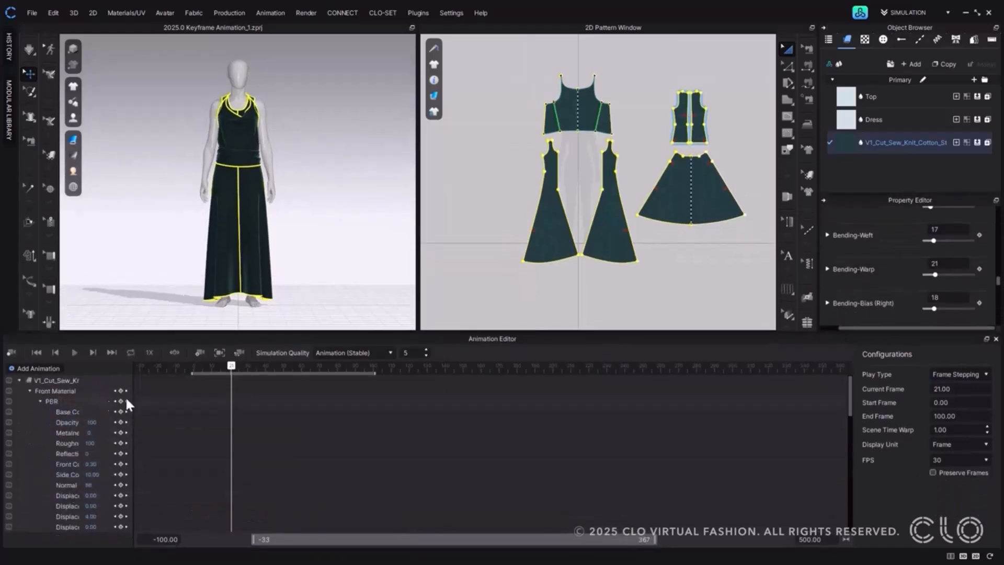
drag(133, 400, 192, 404)
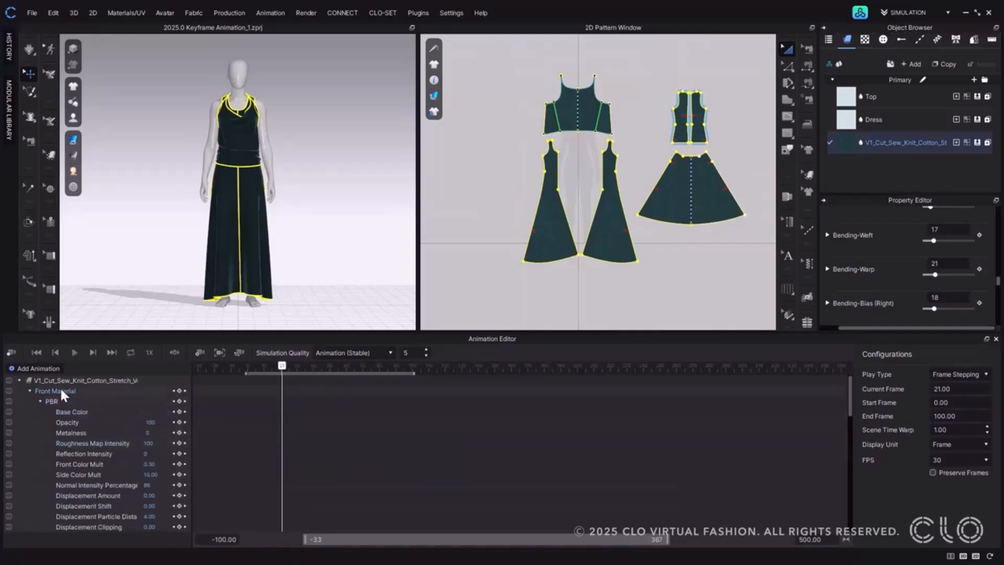
click(20, 380)
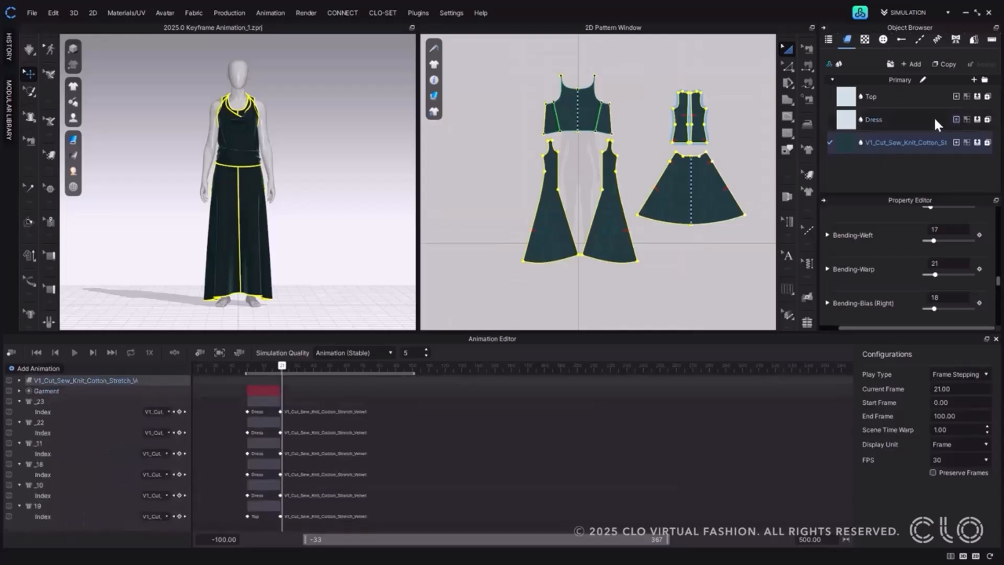
Add an Opacity keyframe for the Top fabric at frame 0 and expand its layer down to the Opacity track.
click(898, 97)
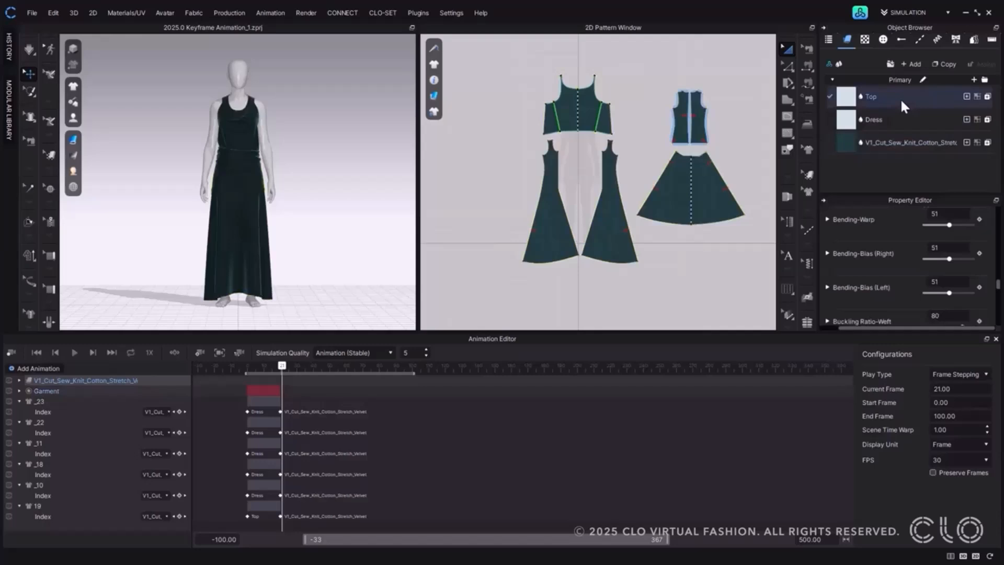
scroll(927, 261, down, 10)
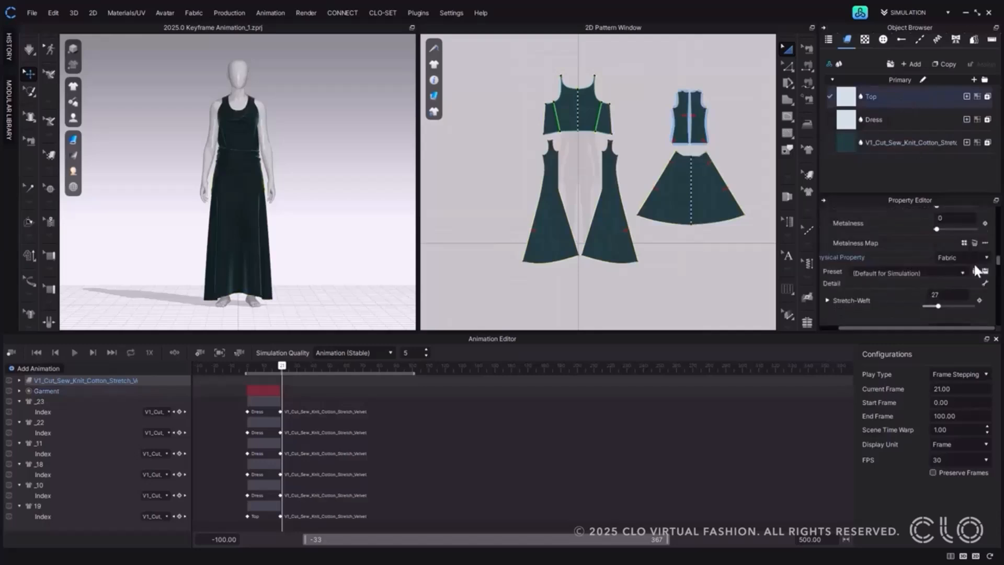
scroll(993, 256, up, 5)
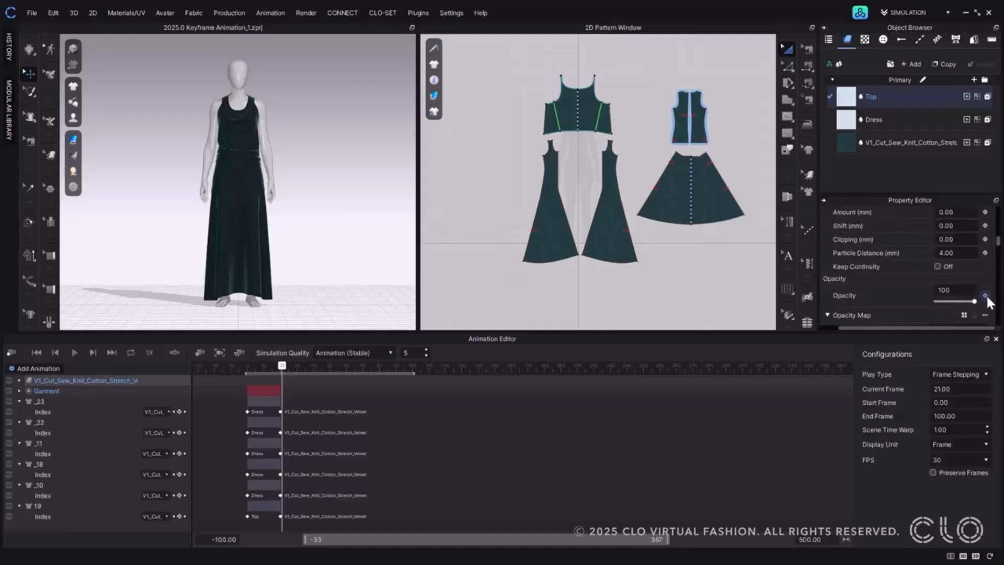
click(37, 352)
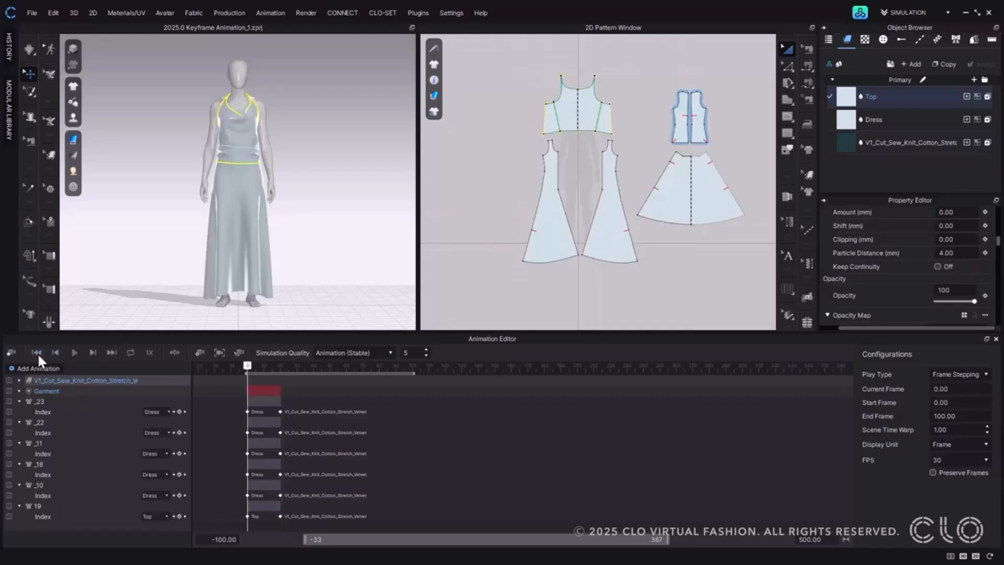
click(984, 296)
click(20, 380)
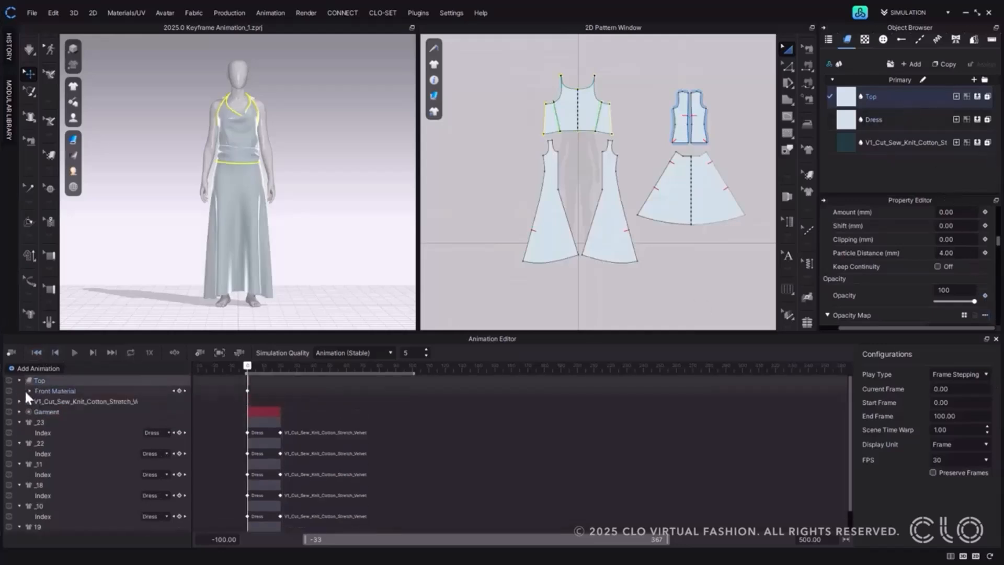
click(30, 391)
click(40, 401)
At frame 10, set the Top fabric's opacity to 10 and add an Opacity keyframe.
drag(247, 366, 264, 366)
double_click(944, 290)
text(10)
key(Return)
click(985, 295)
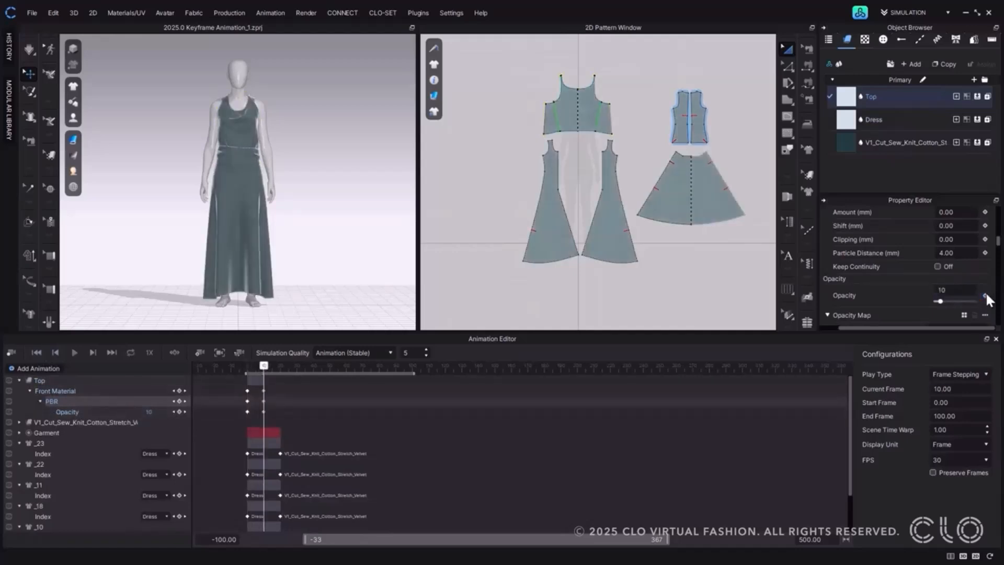
Play the animation from the first frame to check the Top fabric's opacity change, and stop playback.
click(36, 353)
click(74, 353)
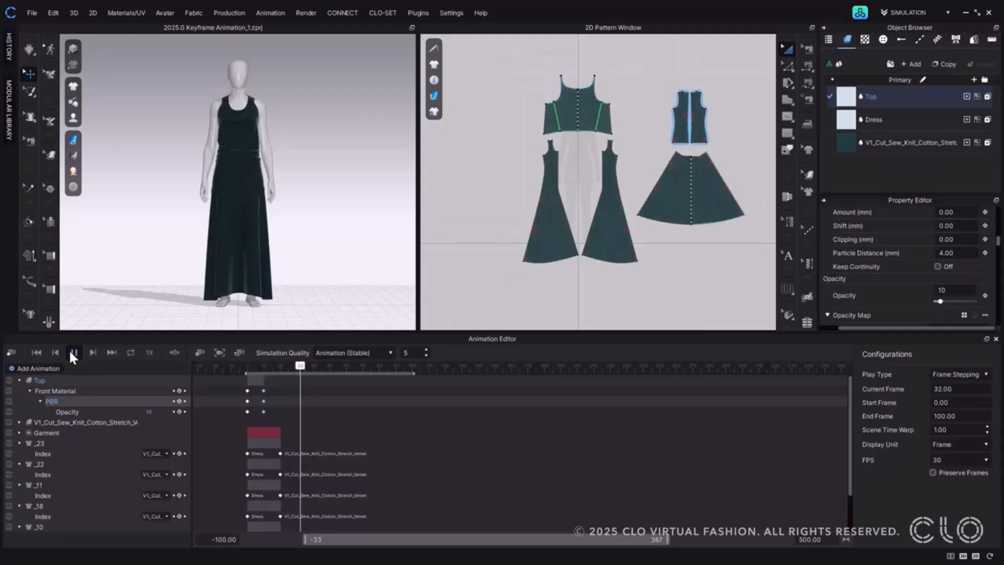
click(70, 351)
Add a Simulation Property layer to the animation.
click(51, 368)
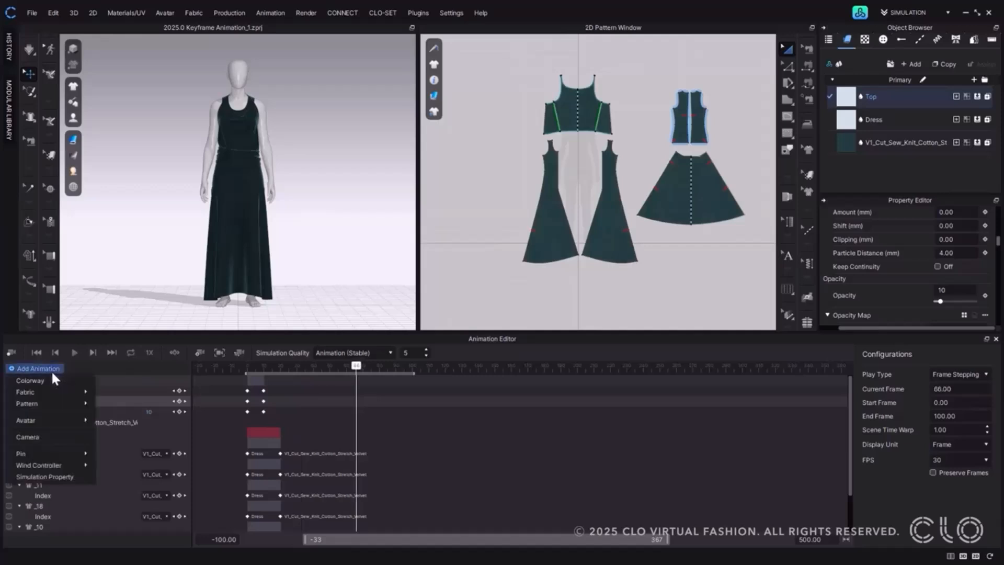
click(72, 476)
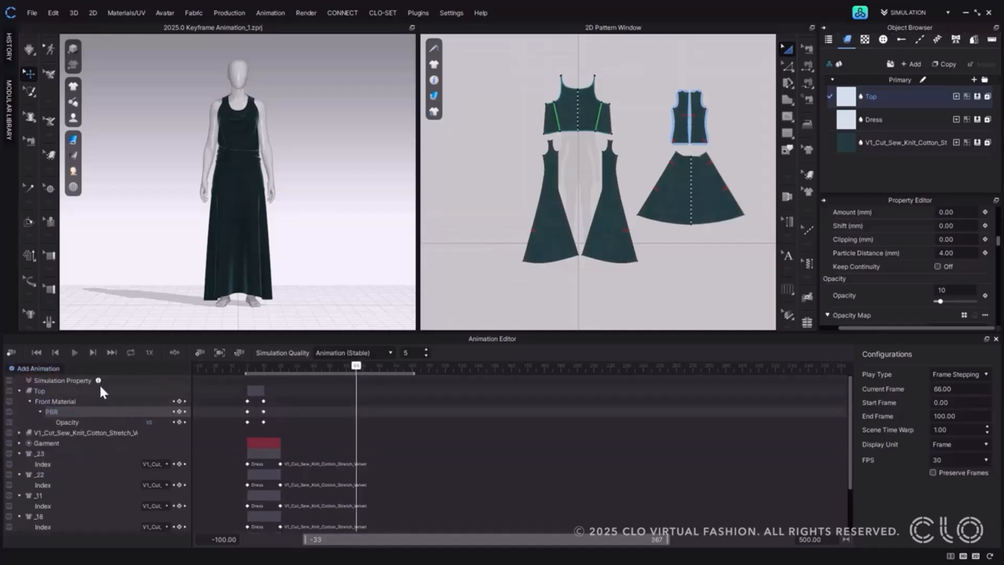
Set the simulation preset to Custom and expand the Simulation Property layer to its Gravity and Air Damping tracks.
mouse_move(99, 380)
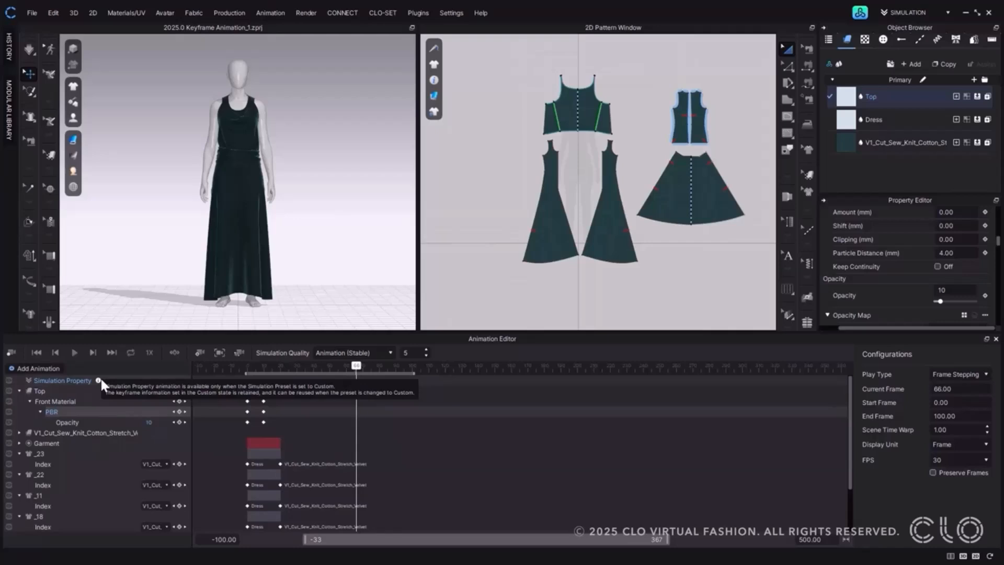
click(65, 381)
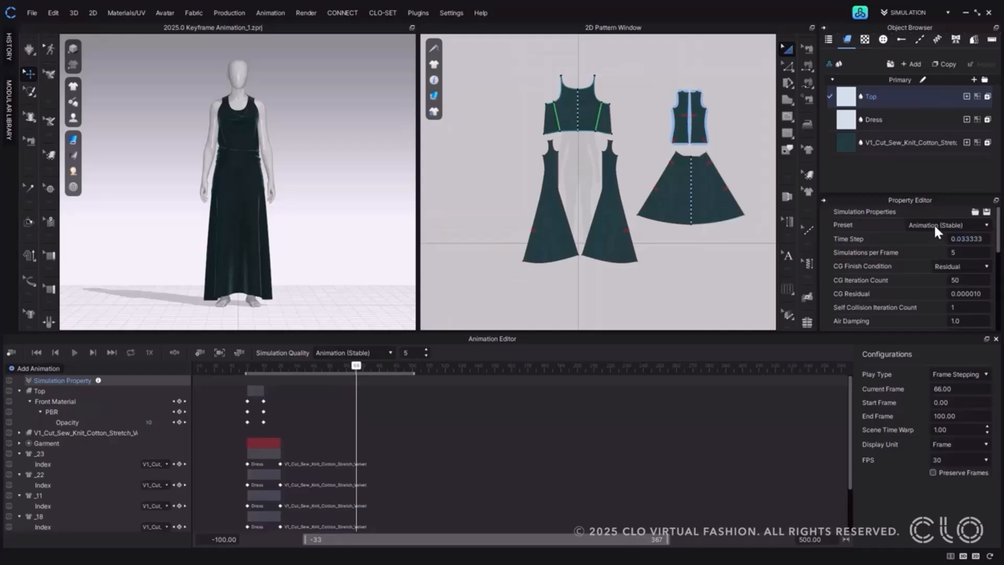
click(919, 224)
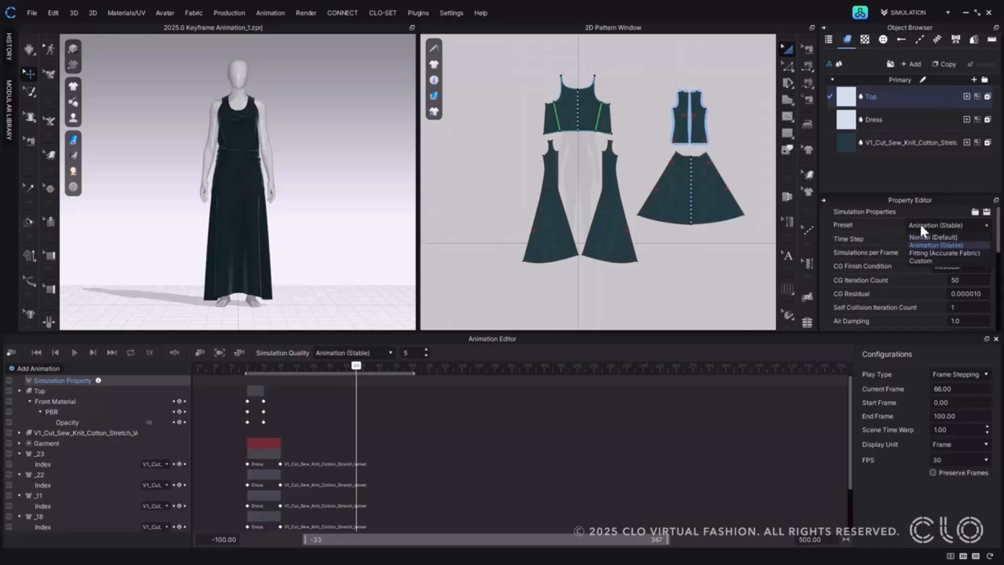
click(922, 260)
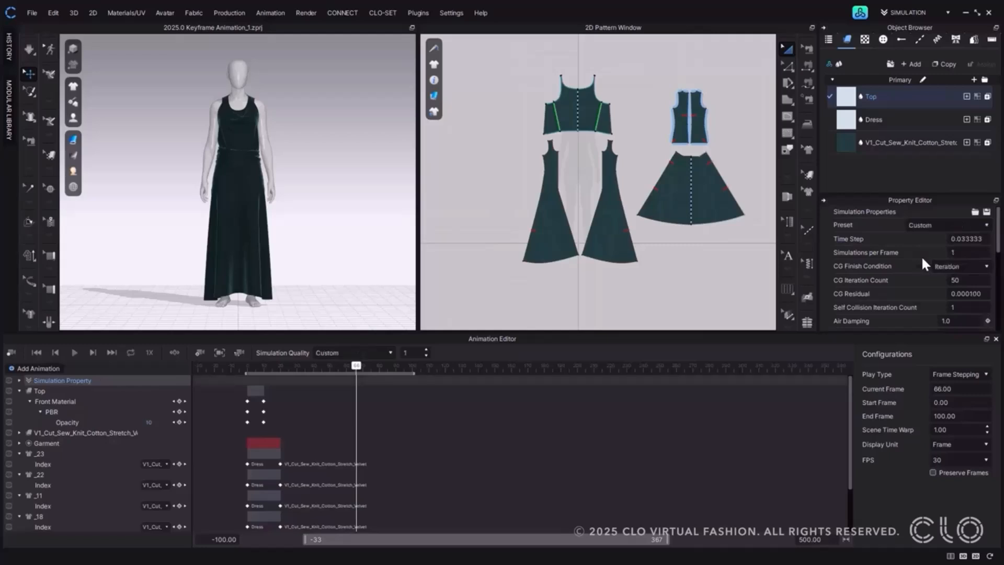
click(19, 380)
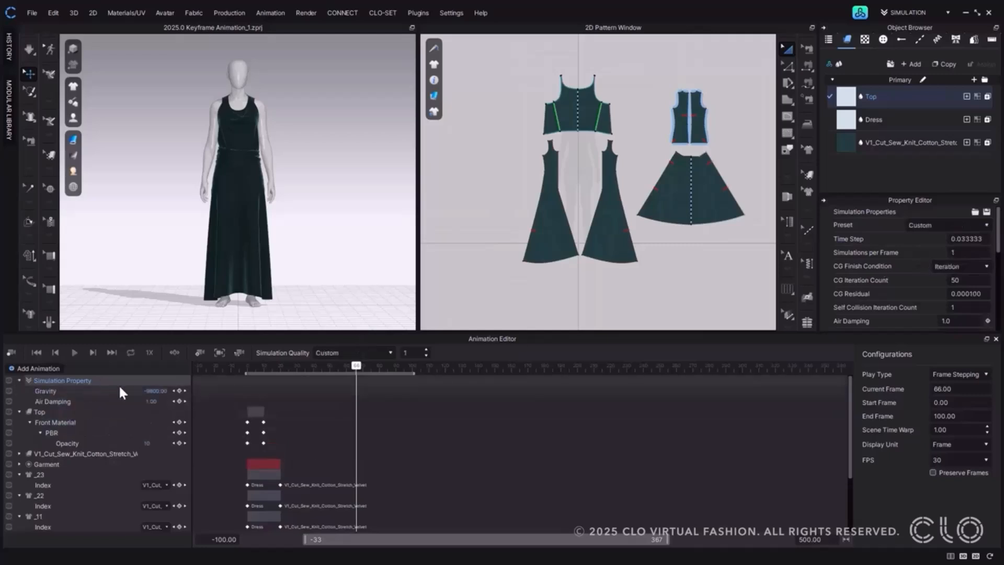
click(118, 400)
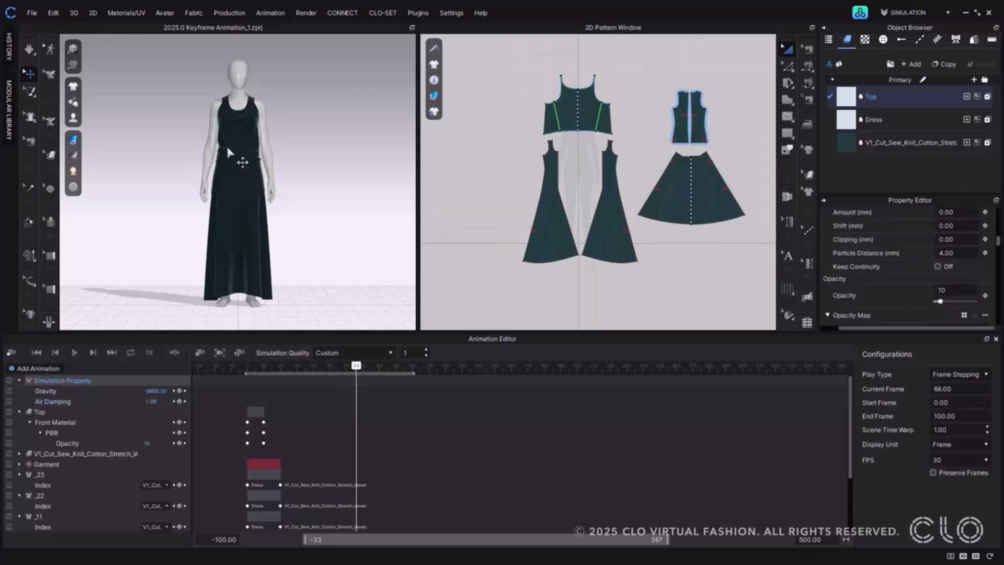
Place two pins on the garment's strap over the avatar's right shoulder.
scroll(234, 156, up, 5)
middle_drag(181, 92, 195, 195)
scroll(195, 195, up, 3)
right_drag(195, 195, 222, 172)
middle_drag(222, 172, 253, 233)
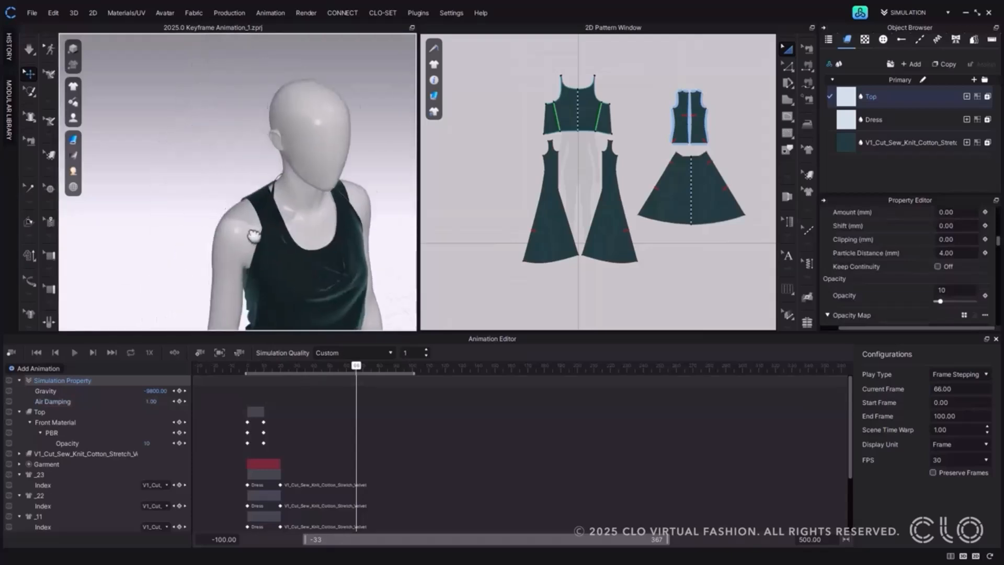
scroll(253, 233, up, 5)
key(w)
click(268, 221)
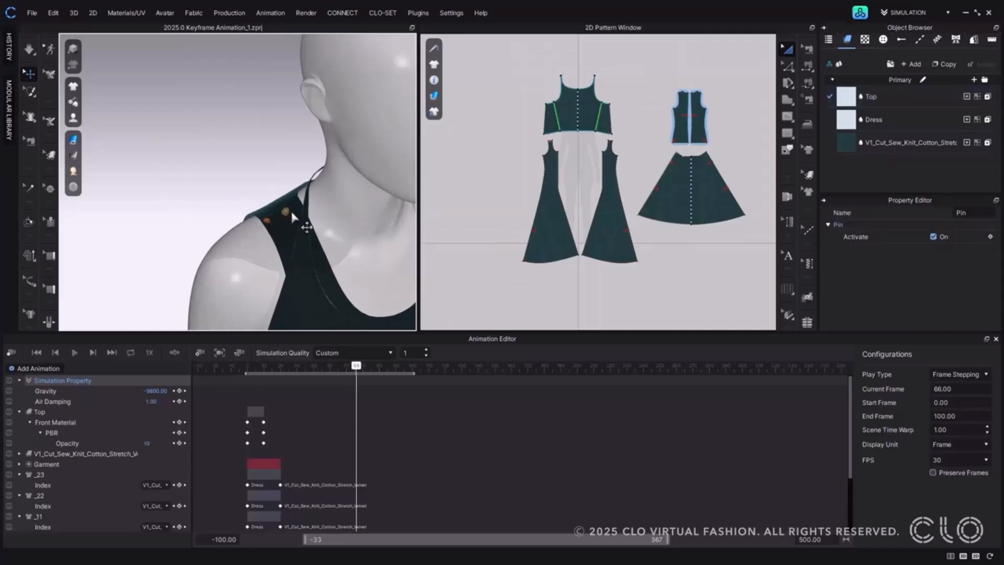
Check which pins are offered for a new Pin animation layer, and close the list without adding one.
click(38, 368)
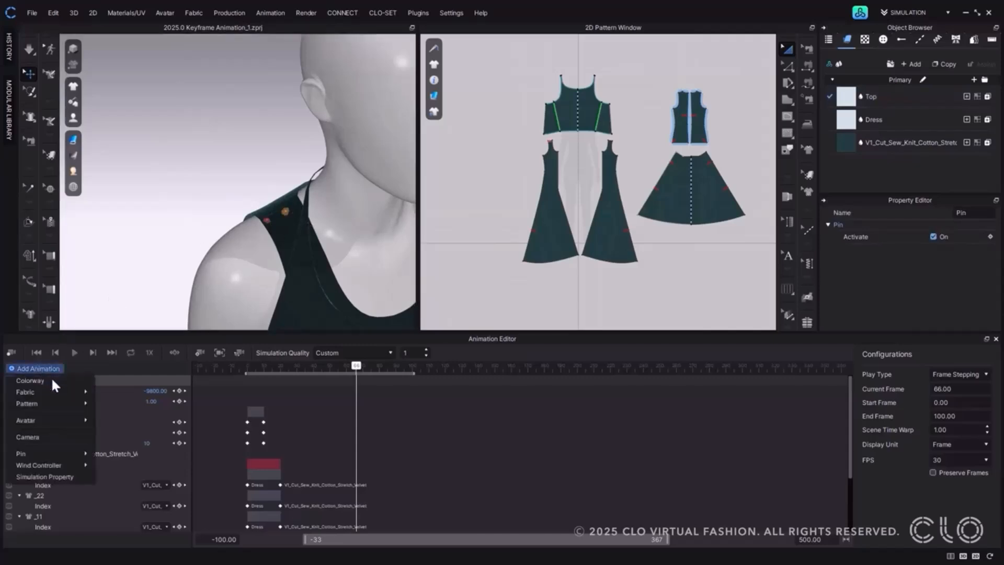
mouse_move(77, 454)
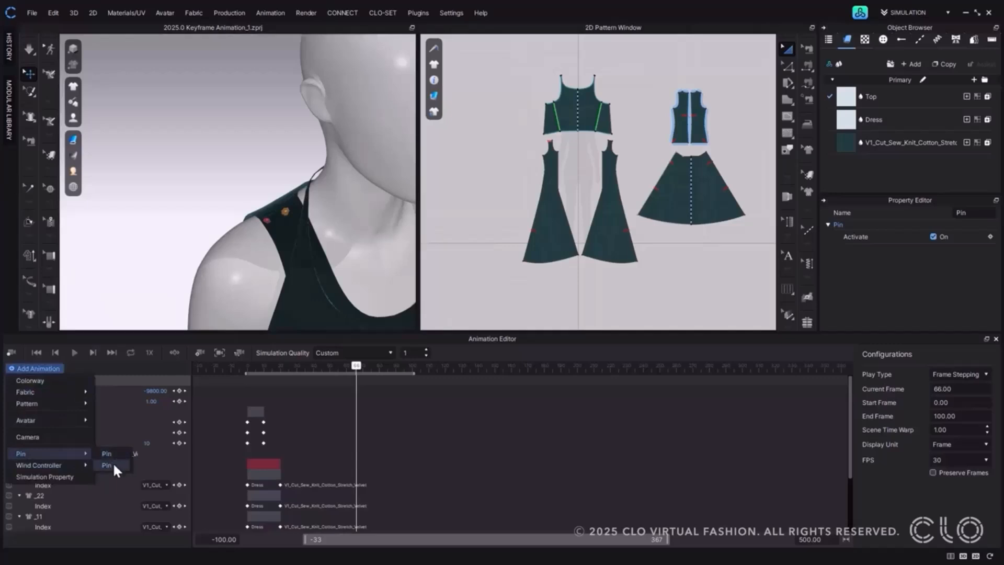
click(270, 217)
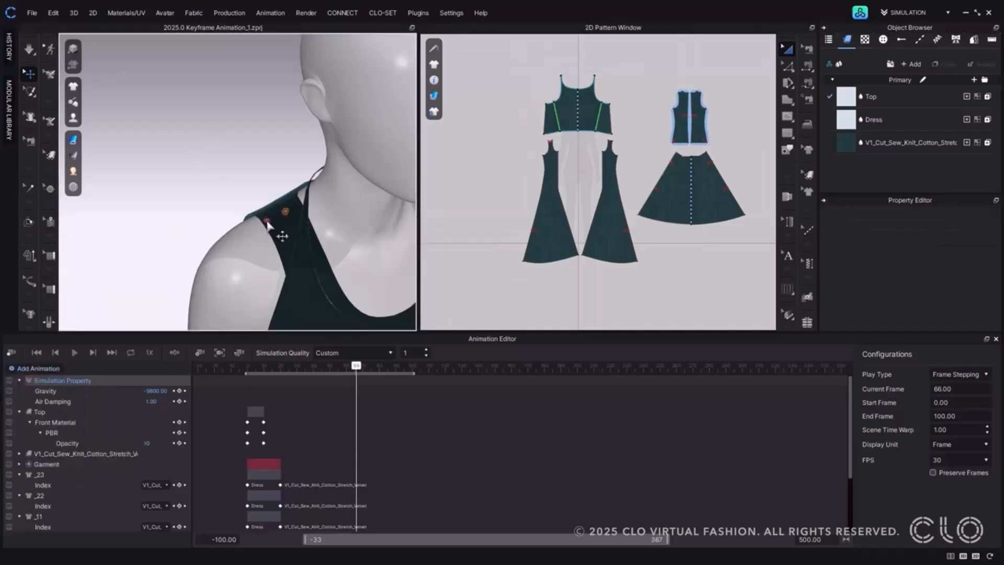
Rename the outer shoulder pin as Pin2 and open the list of animation types that can be added.
click(267, 222)
double_click(986, 213)
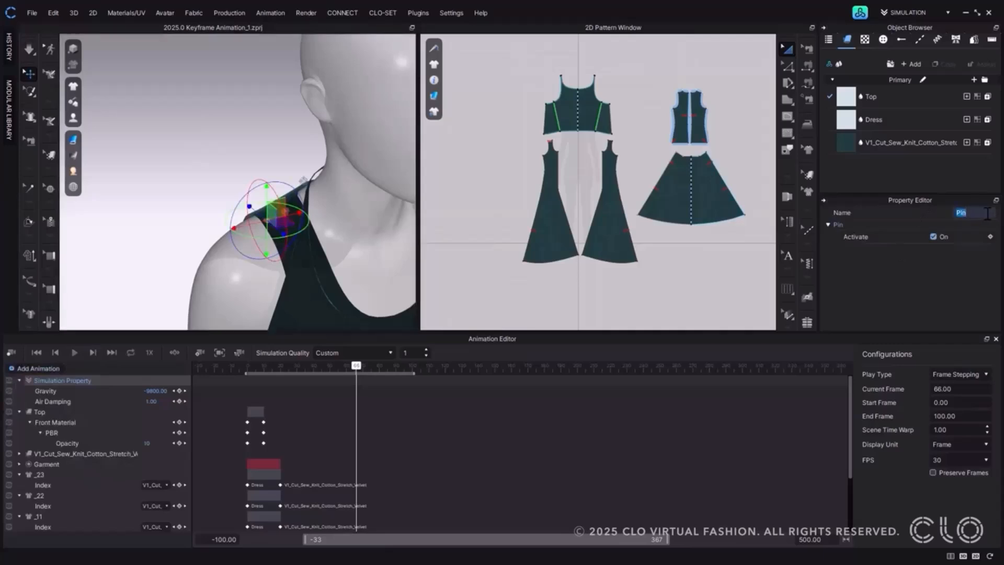
text(Pin2)
click(163, 178)
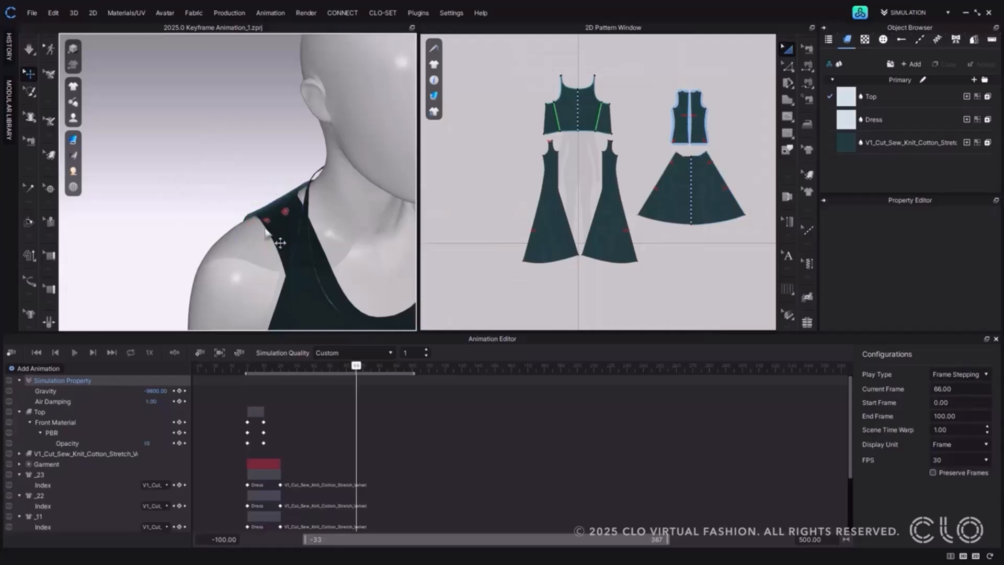
click(57, 367)
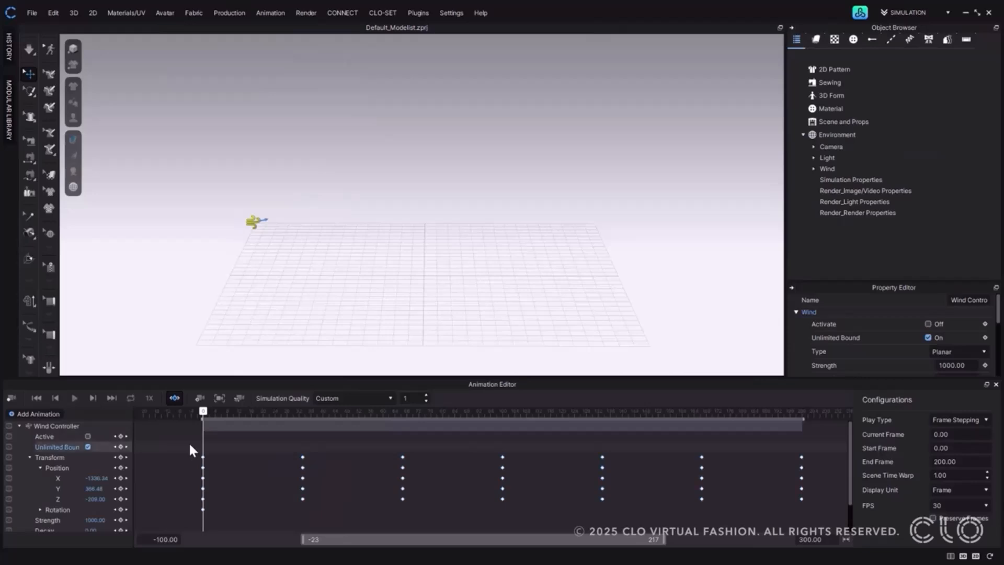
Select all of the Wind Controller's Transform keyframes, check their interpolation type, and play the animation.
drag(185, 445, 838, 463)
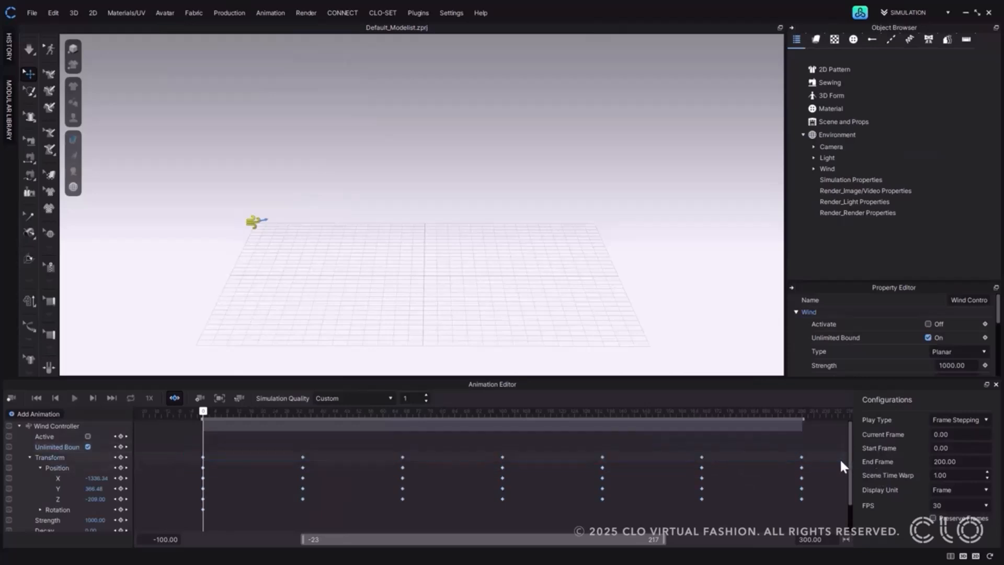
right_click(203, 457)
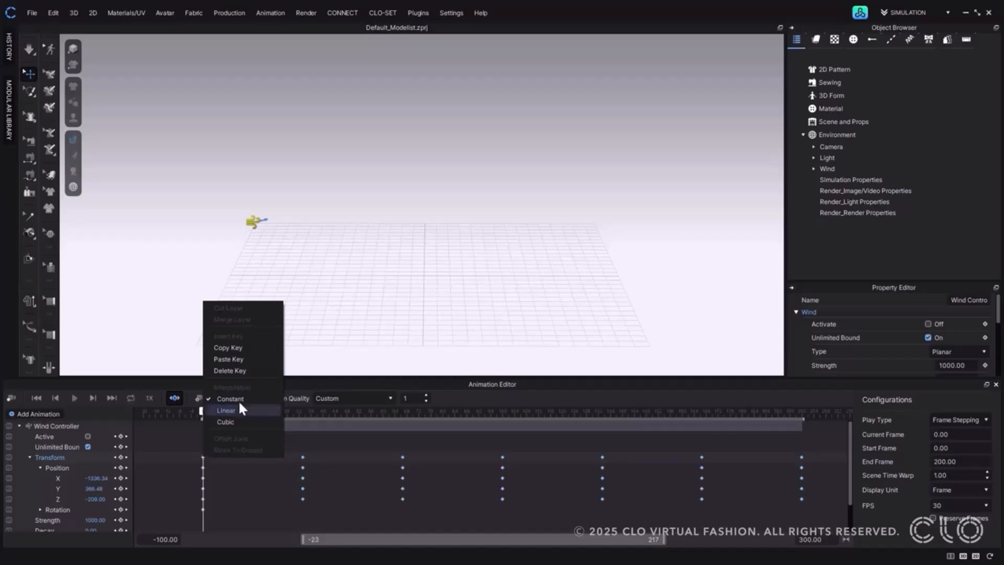
click(76, 398)
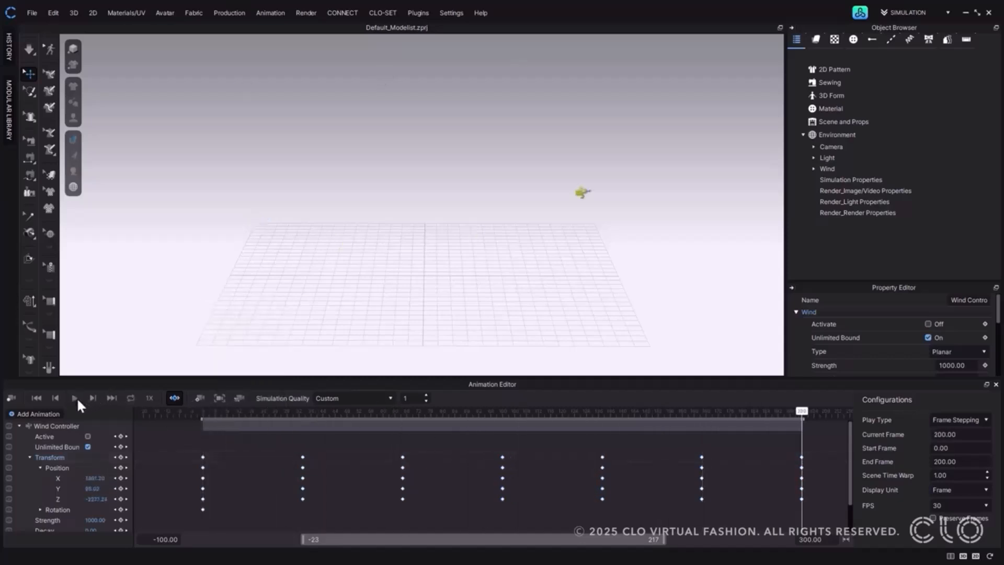
Set the interpolation of all Wind Controller Transform keyframes to Linear and play the animation from the first frame.
drag(191, 450, 839, 467)
right_click(202, 455)
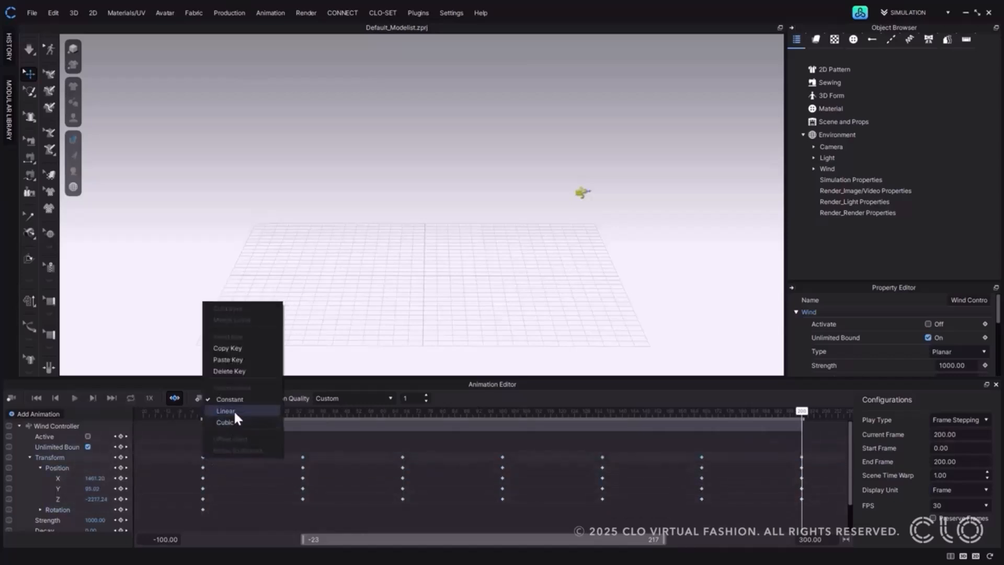
click(233, 409)
click(36, 397)
click(75, 398)
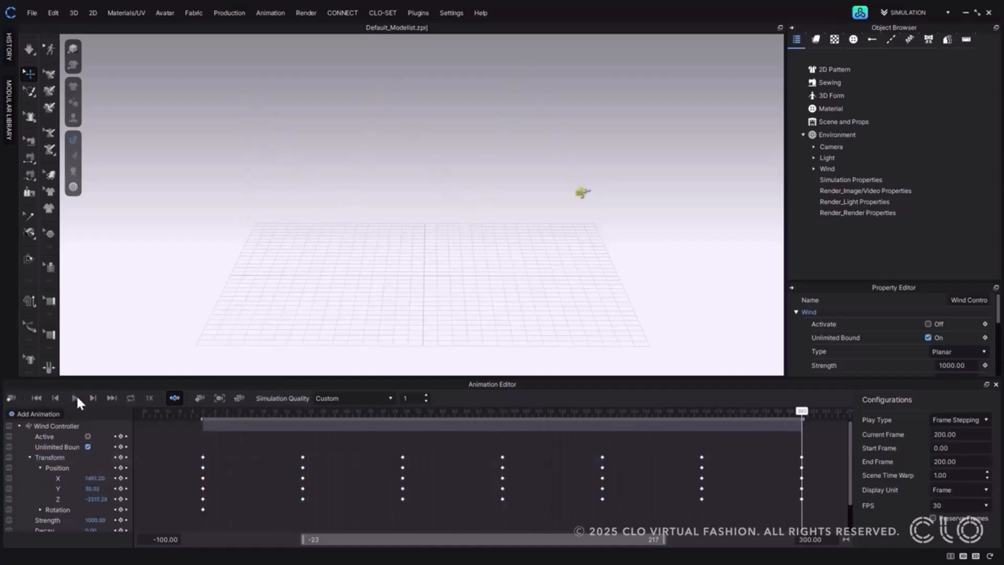
Set the interpolation of all Wind Controller Transform keyframes to Cubic and play the animation.
drag(199, 448, 820, 475)
right_click(201, 456)
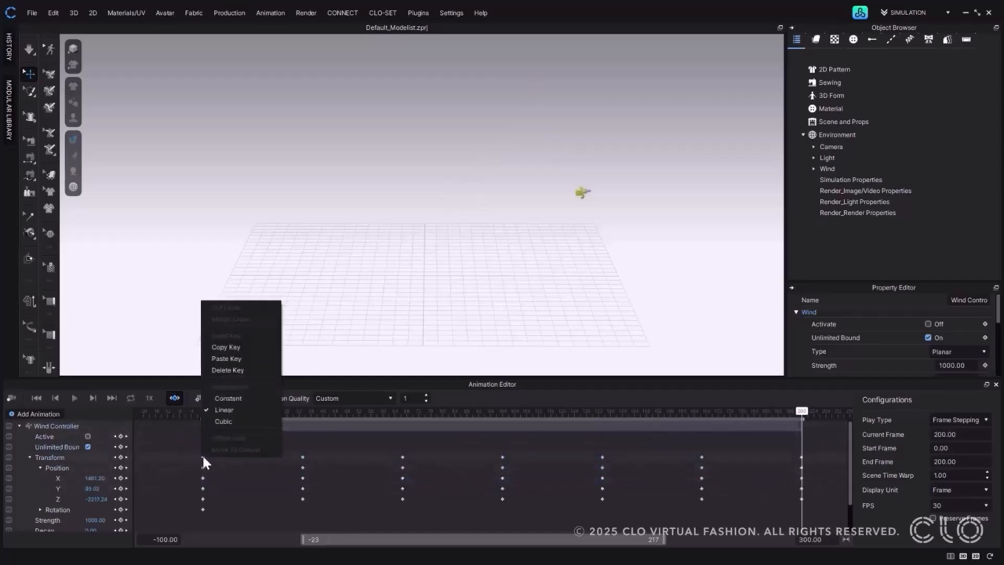
click(224, 421)
click(73, 397)
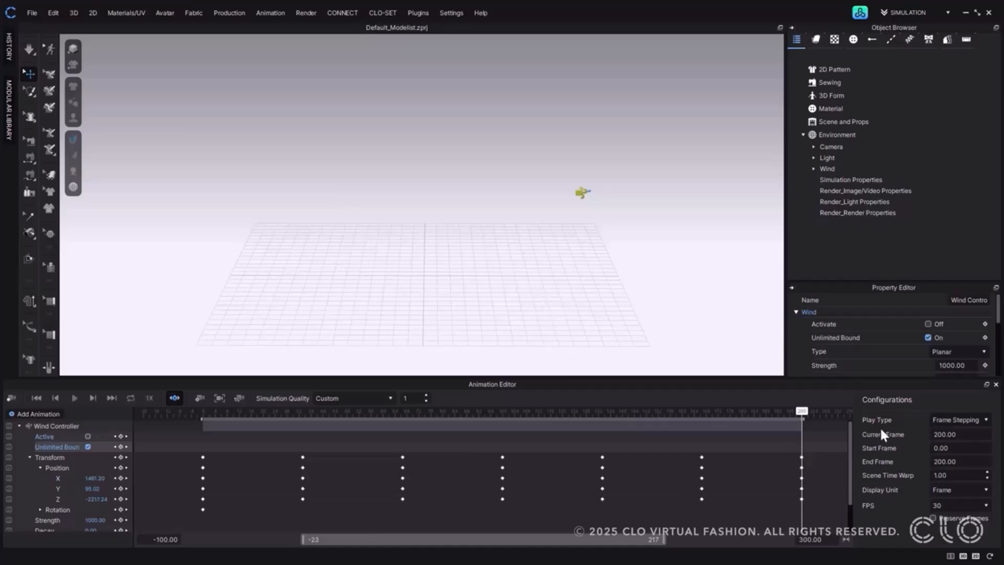
Try the Animation Editor as a floating, maximized window, restore its size, and dock it back.
click(986, 383)
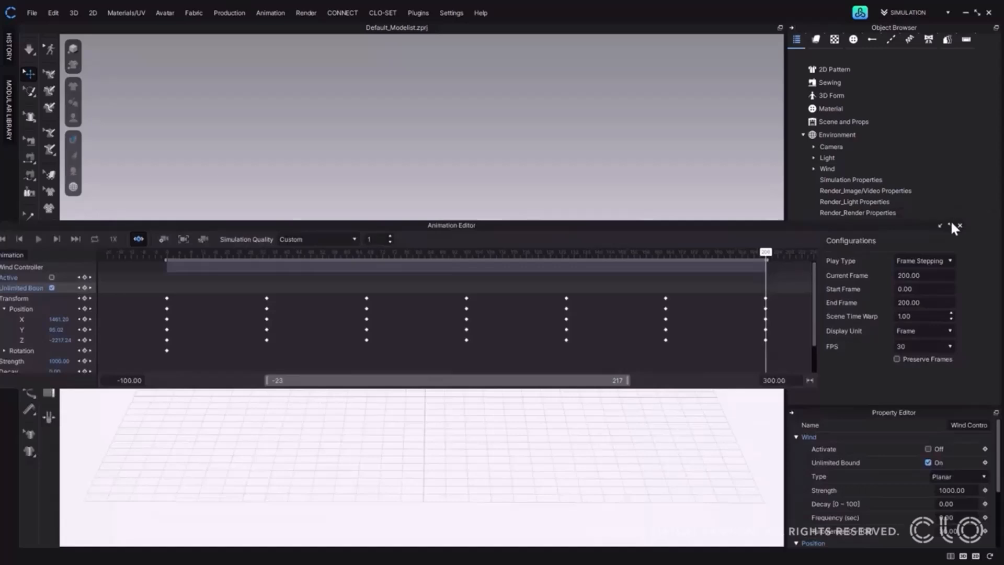
click(949, 223)
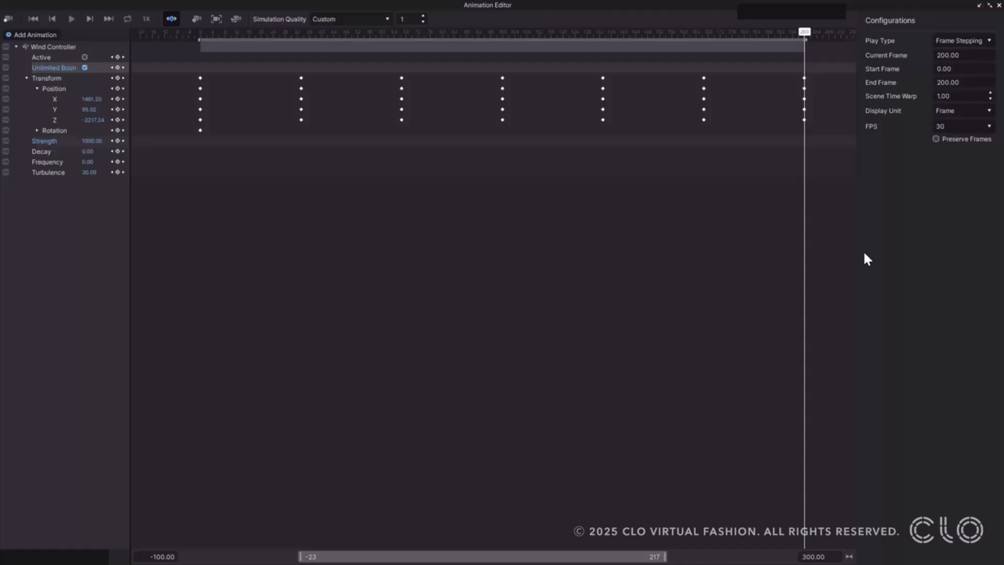
click(989, 5)
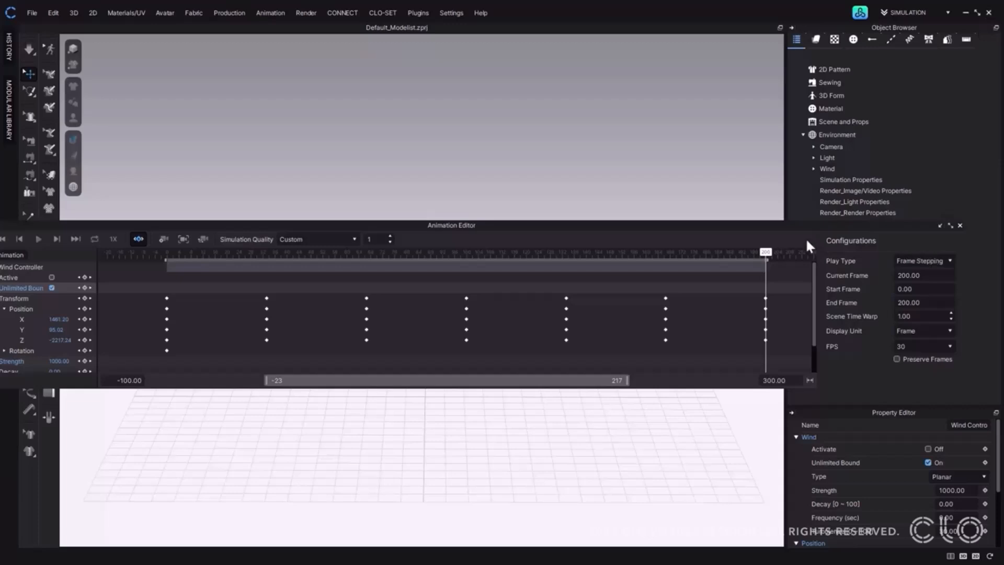
drag(739, 229, 777, 194)
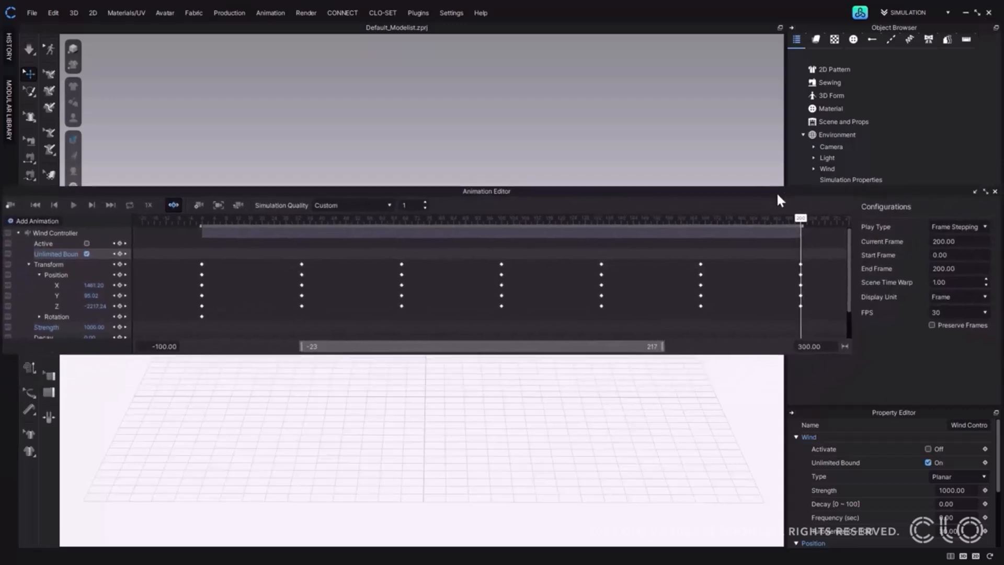
click(973, 193)
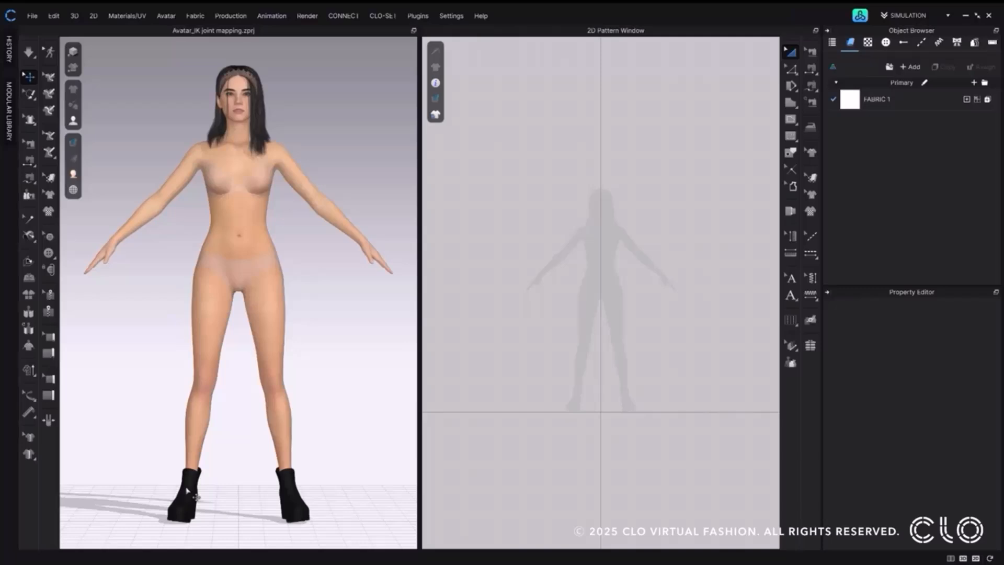
Show the avatar joints, rotate both shoulder joints to raise the arms horizontally into a T-pose, and hide the joints again.
click(74, 121)
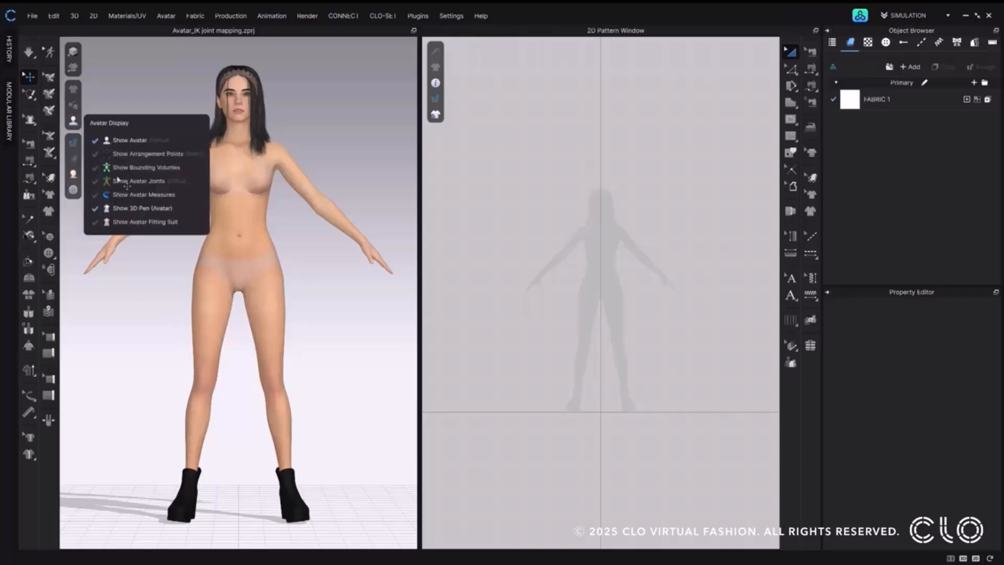
click(119, 180)
click(201, 157)
drag(242, 157, 317, 155)
click(276, 156)
click(345, 199)
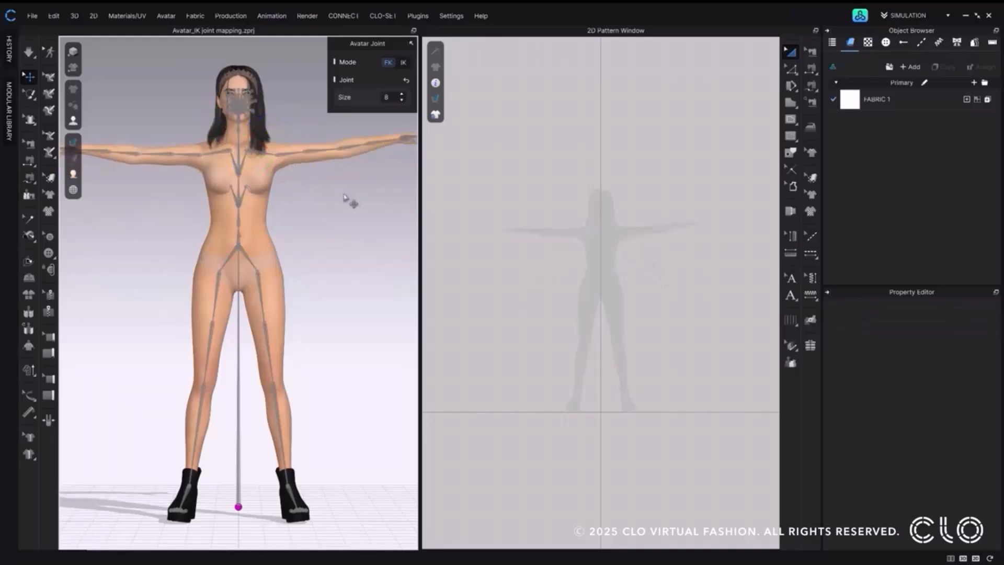
click(72, 113)
click(118, 188)
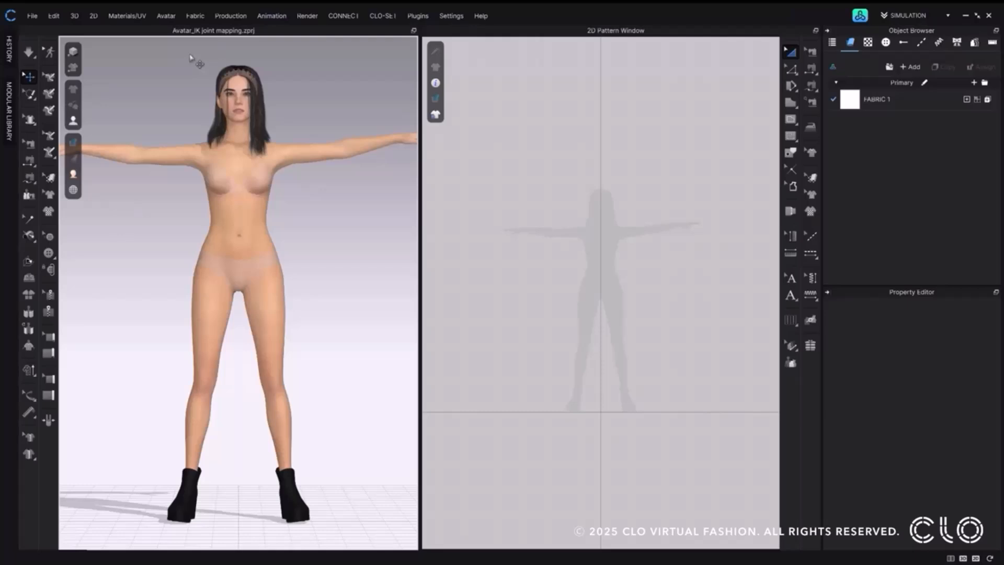
Open the Avatar Editor's IK Joint settings and set the avatar's current pose as the T-Pose.
click(165, 16)
click(167, 82)
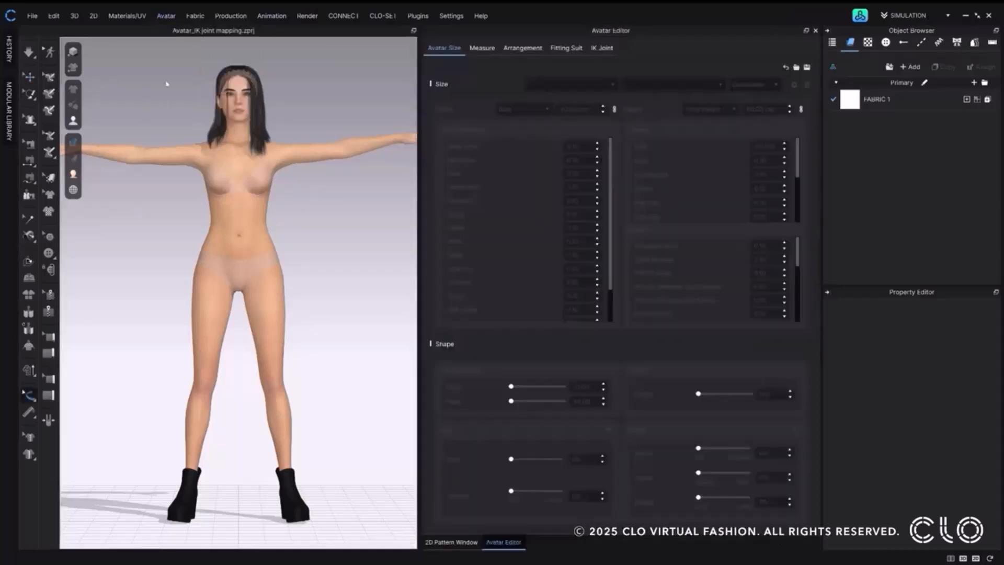
click(599, 49)
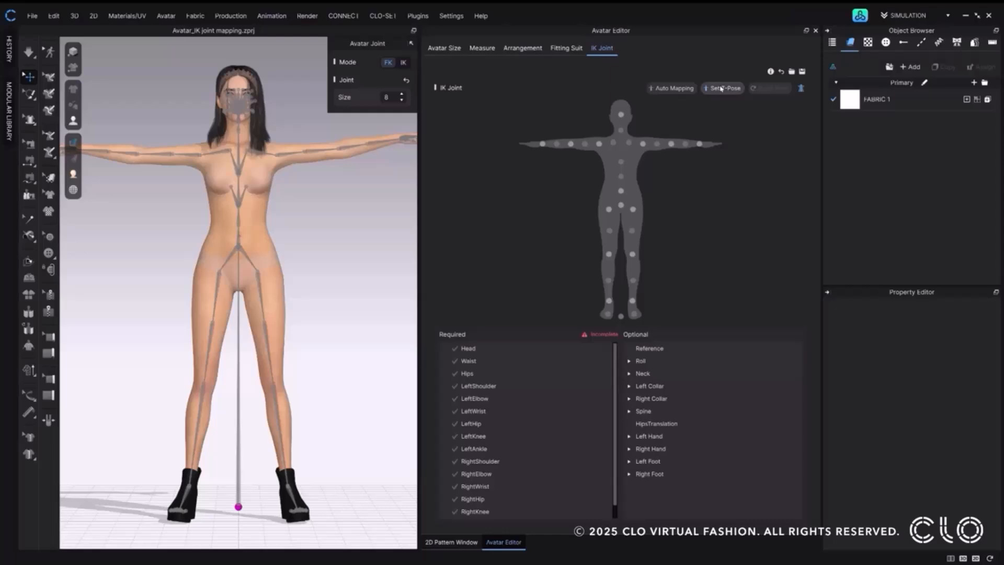
click(721, 89)
Raise the avatar's right arm and swing its right leg outward by their joints, and reset the pose.
click(202, 157)
drag(242, 155, 238, 182)
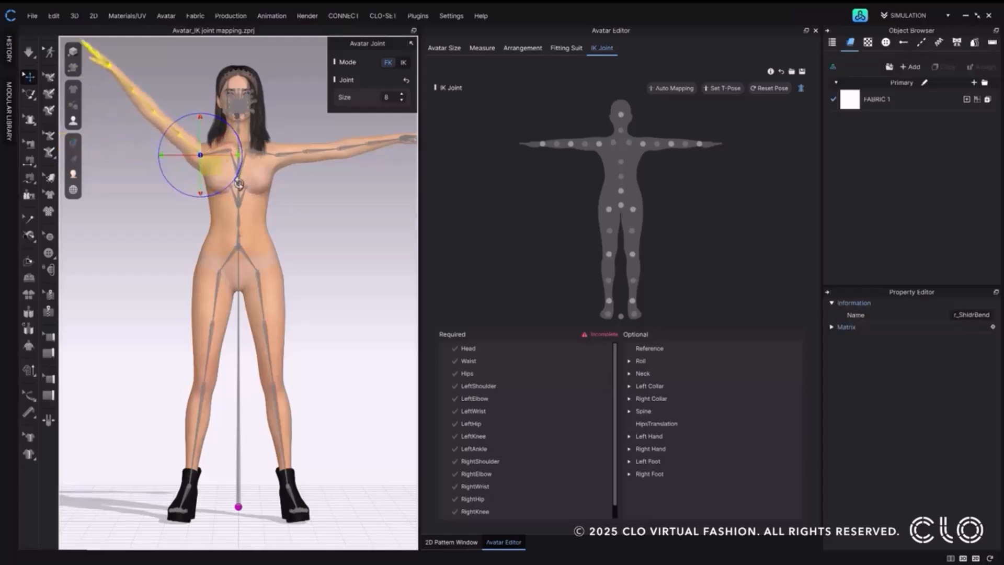
click(220, 272)
drag(257, 255, 271, 283)
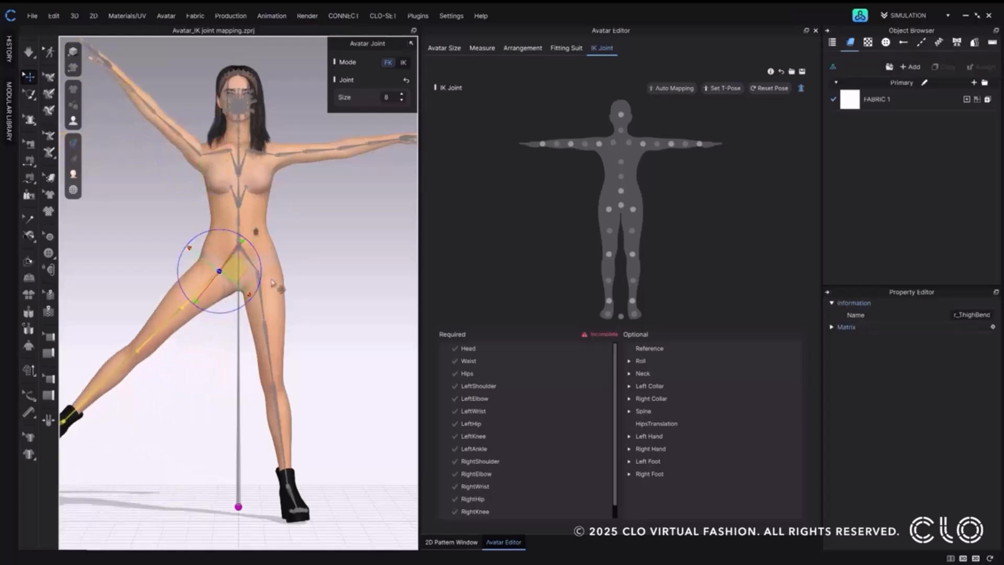
click(778, 90)
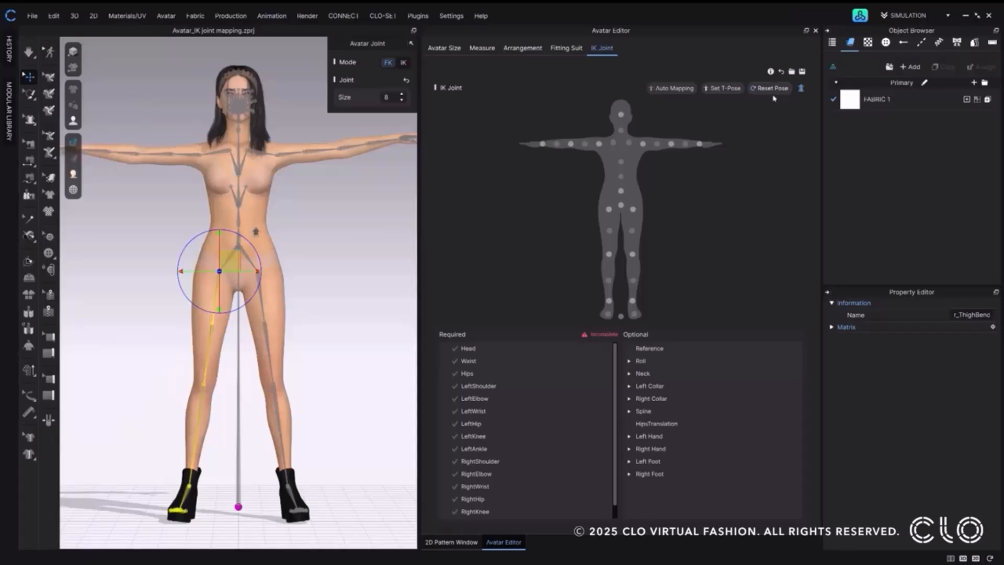
click(443, 349)
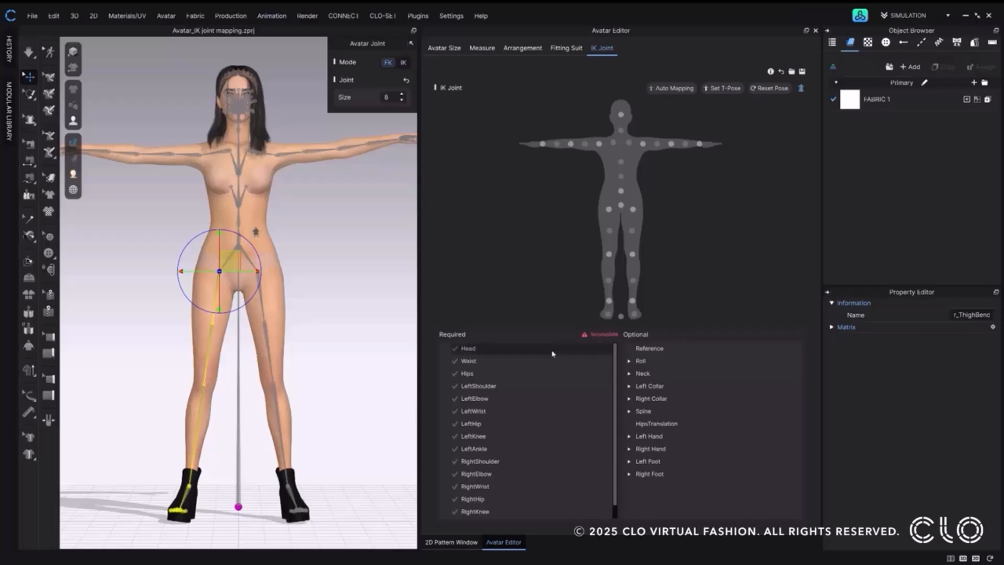
Examine how Head, Waist, Hips and RightHip in the Required list correspond to the points on the body diagram.
click(468, 349)
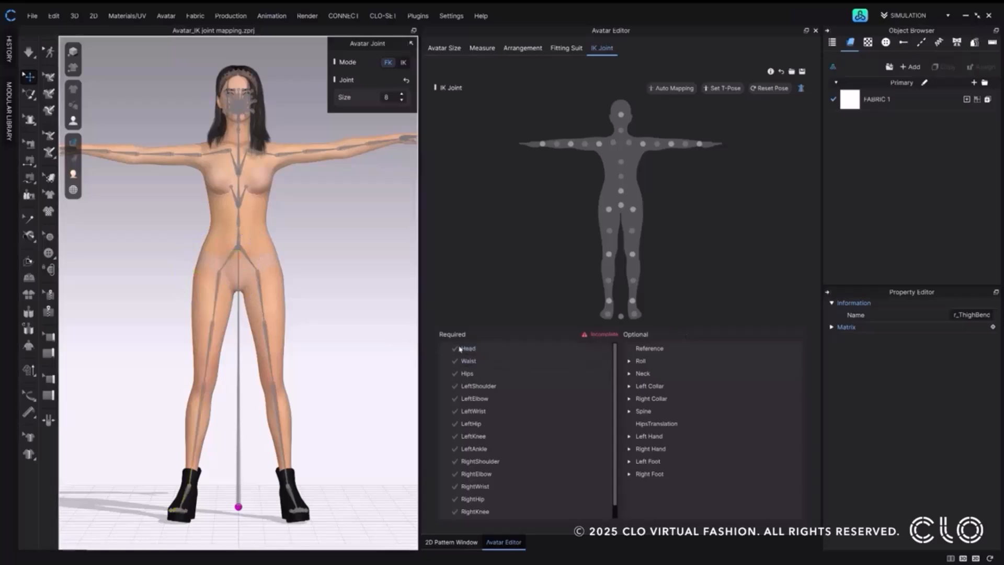
click(465, 349)
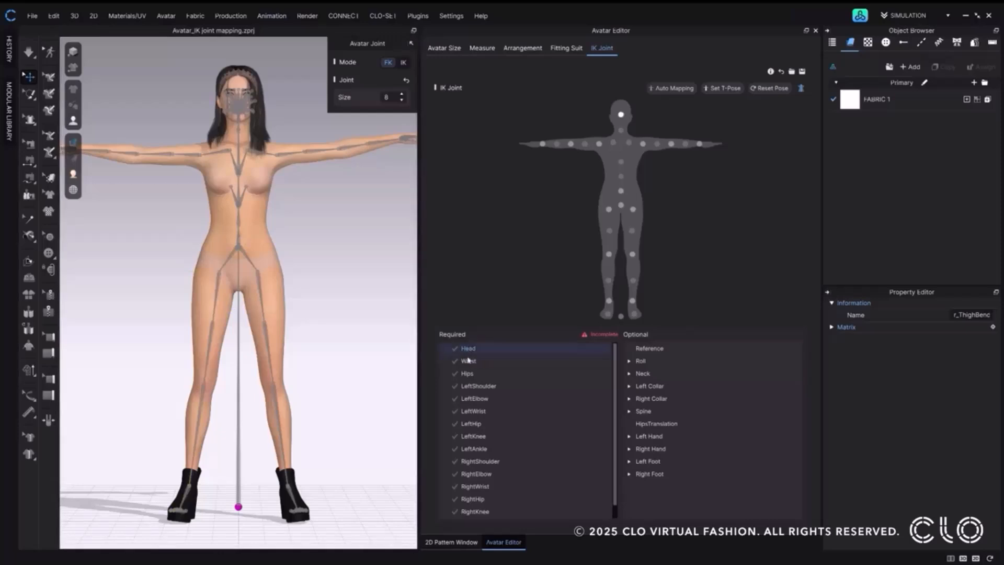
click(469, 362)
click(470, 376)
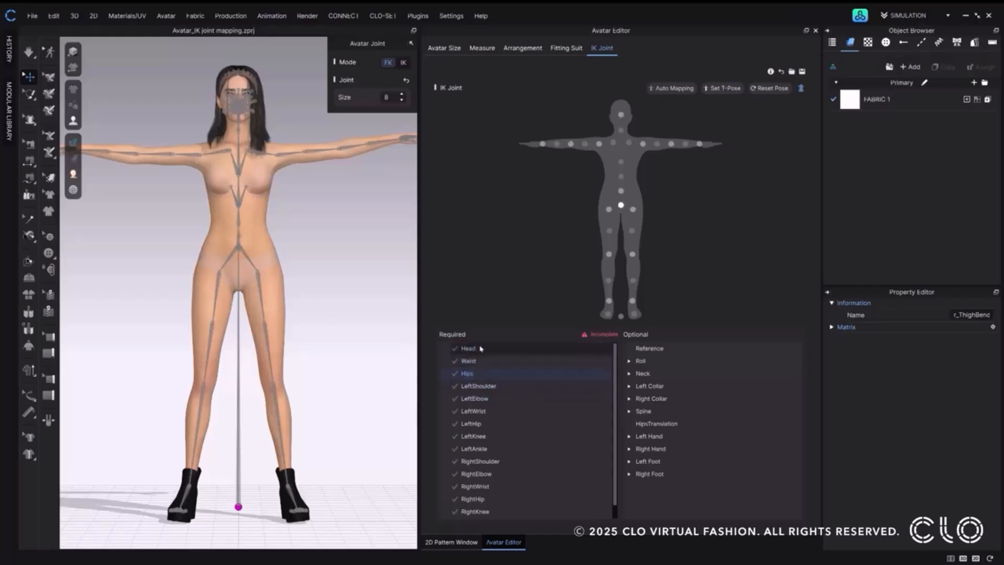
click(621, 118)
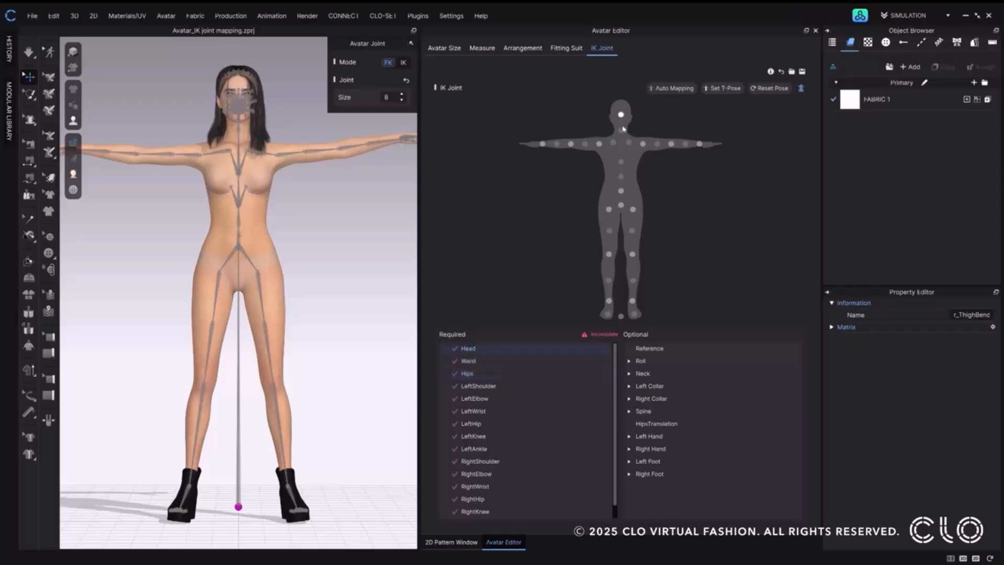
click(620, 190)
click(608, 210)
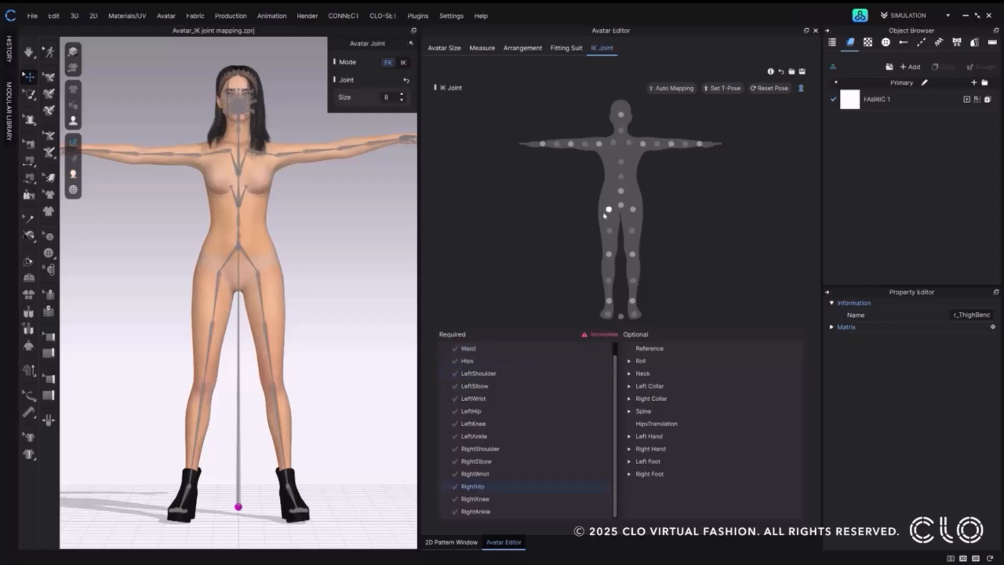
scroll(493, 395, up, 1)
Map the required Head entry to the upperFaceRig joint at the base of the avatar's skull.
click(470, 350)
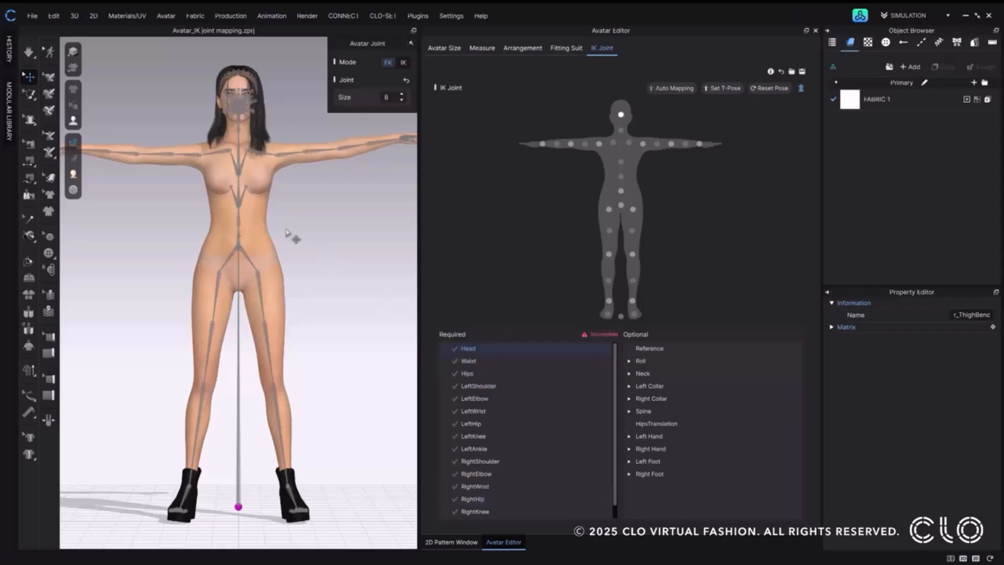
right_drag(305, 224, 332, 229)
middle_drag(329, 226, 331, 371)
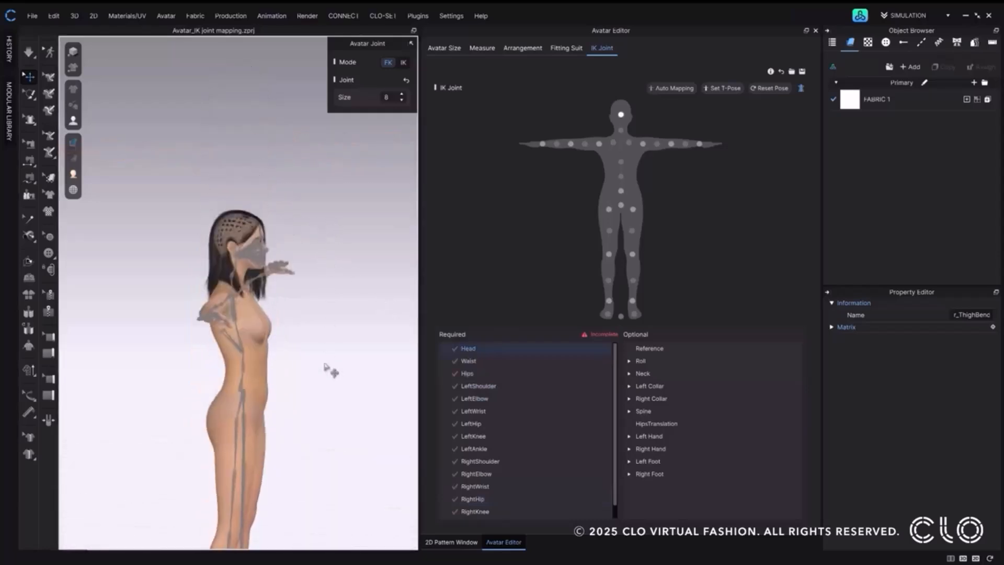
scroll(236, 279, up, 5)
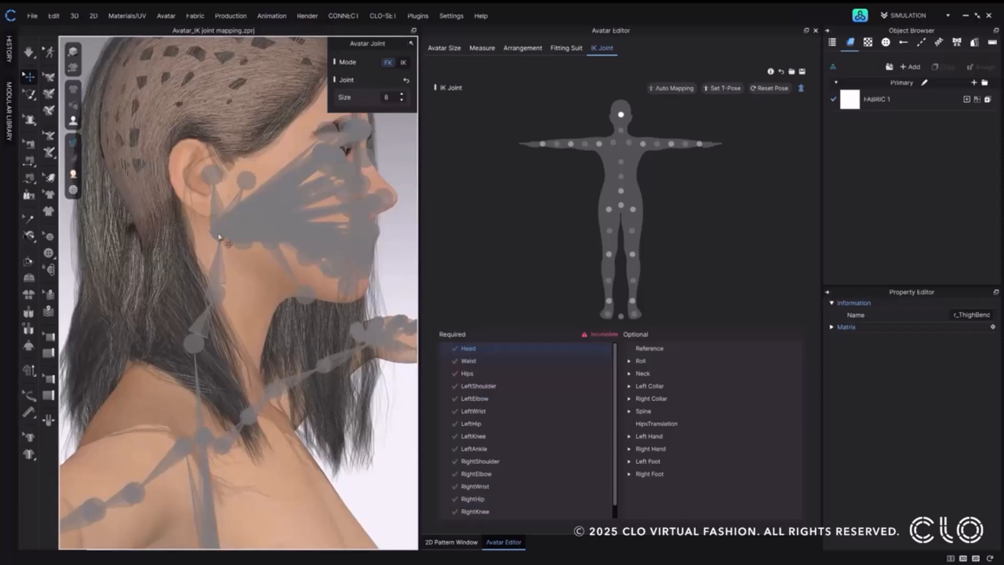
mouse_move(224, 238)
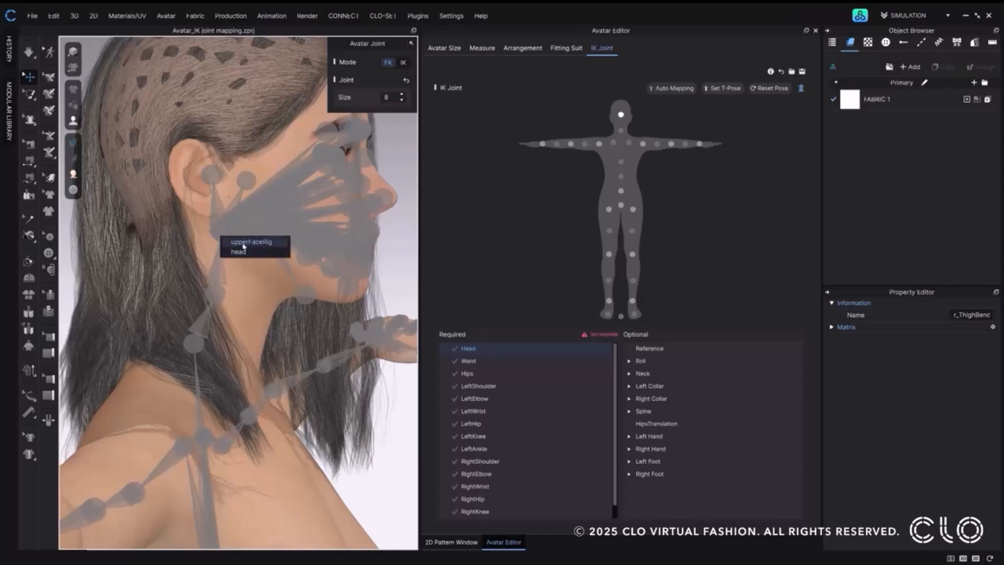
click(243, 244)
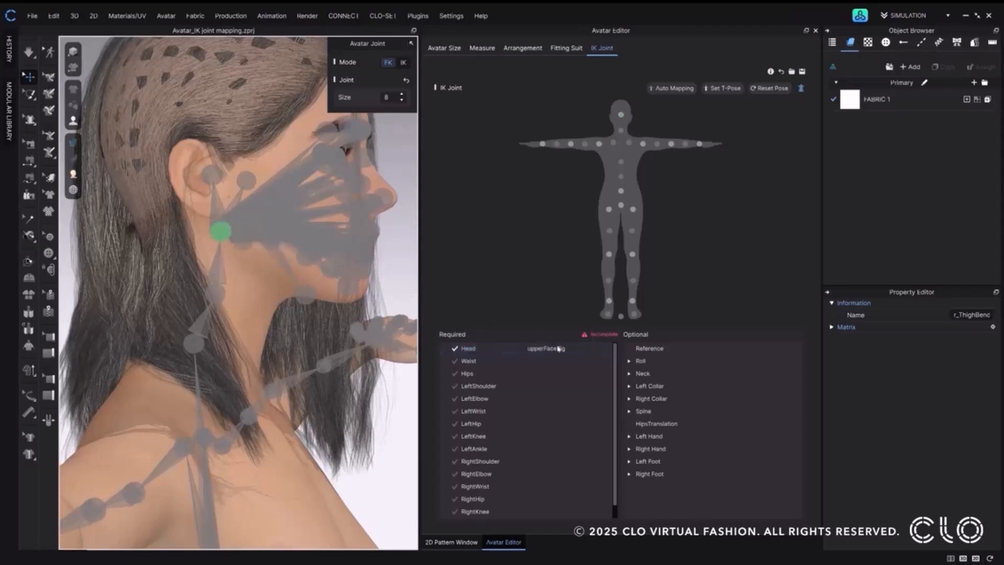
Remap the Head entry to the overlapping head joint instead of upperFaceRig.
click(559, 353)
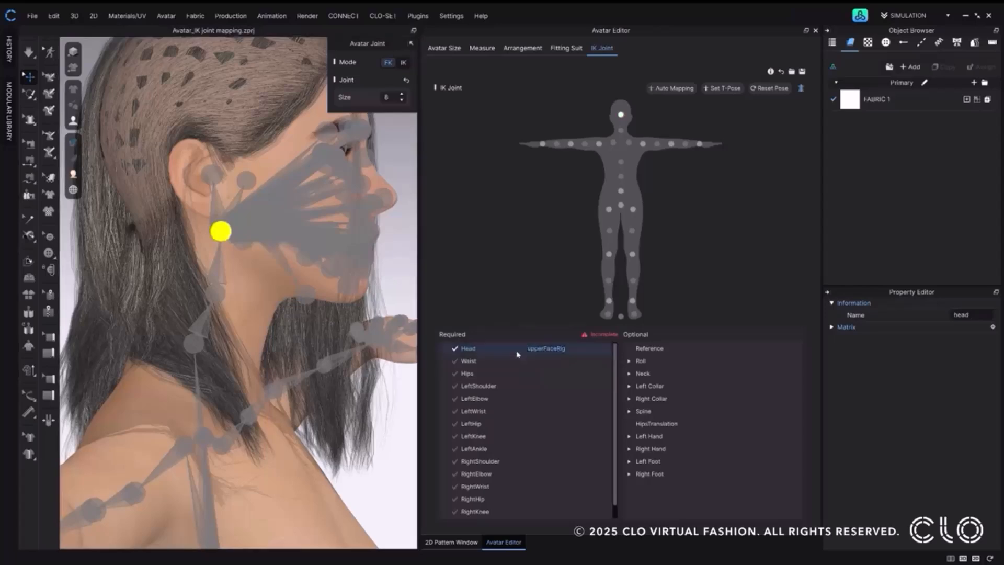
click(219, 233)
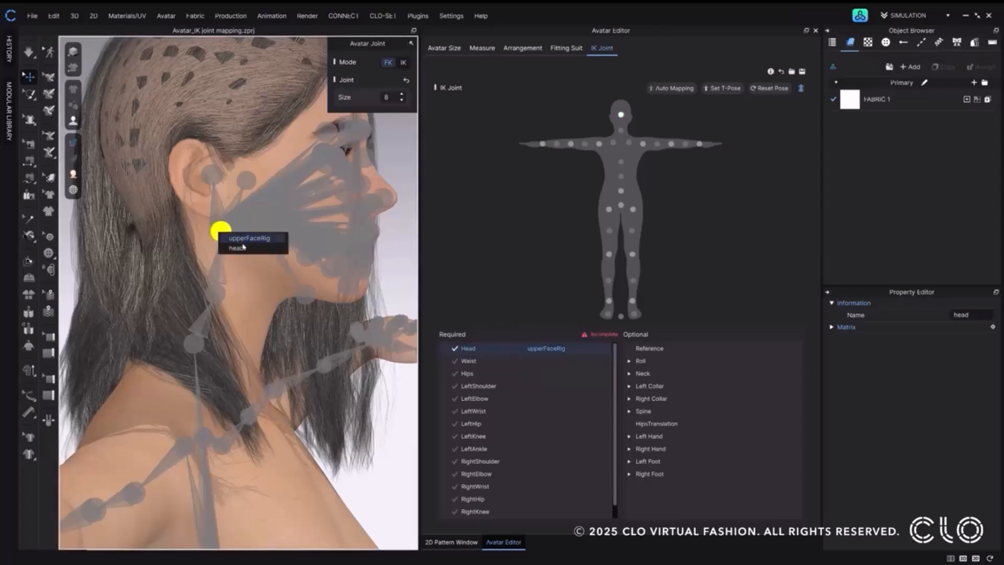
click(236, 247)
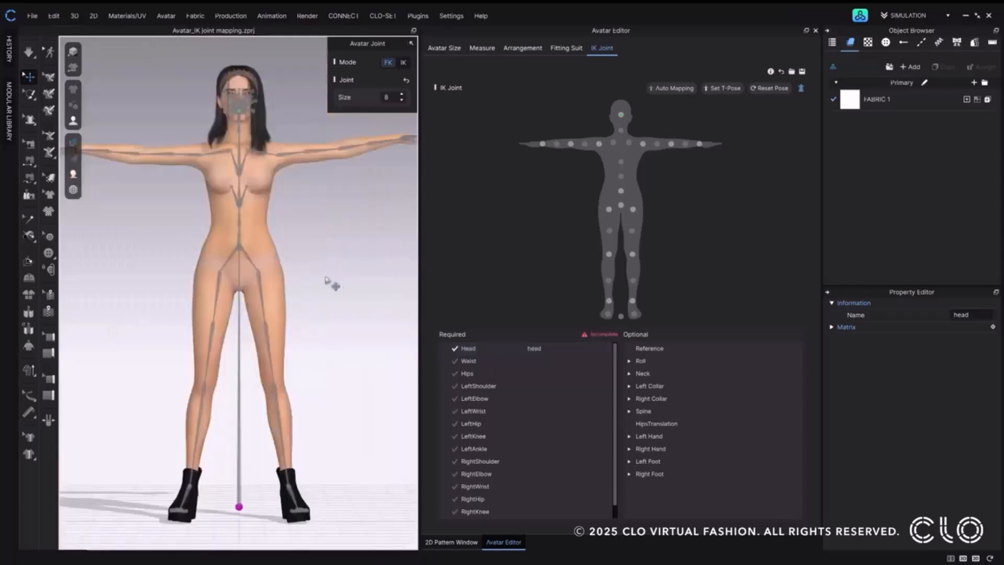
Map the Waist entry to the abdomenLower joint and the Hips entry to the hip joint.
click(475, 365)
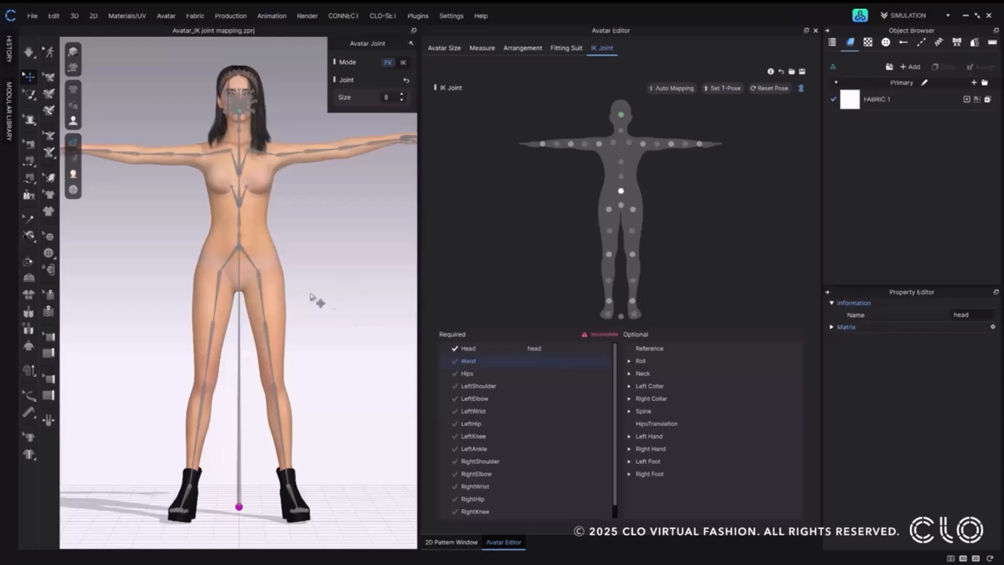
click(240, 247)
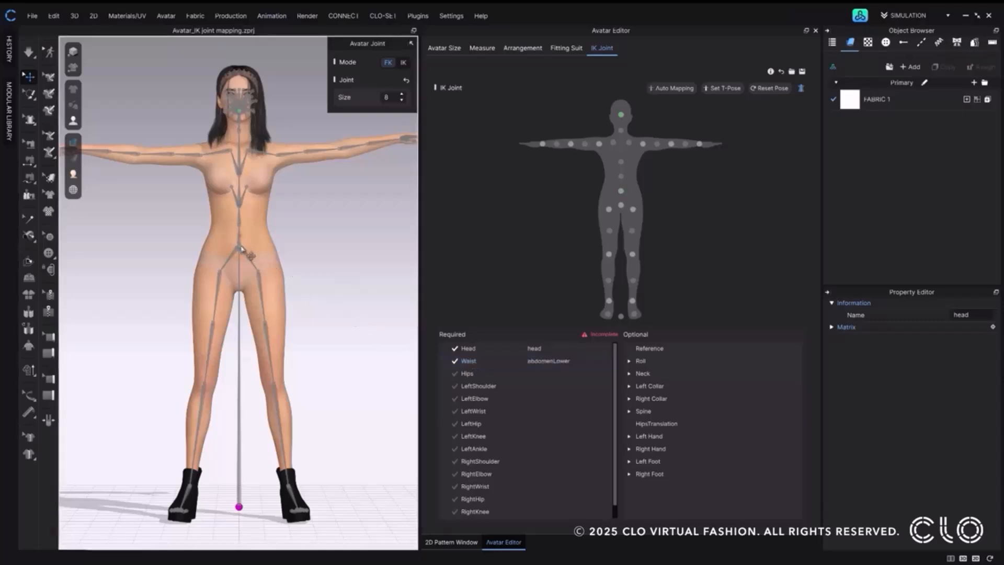
click(466, 373)
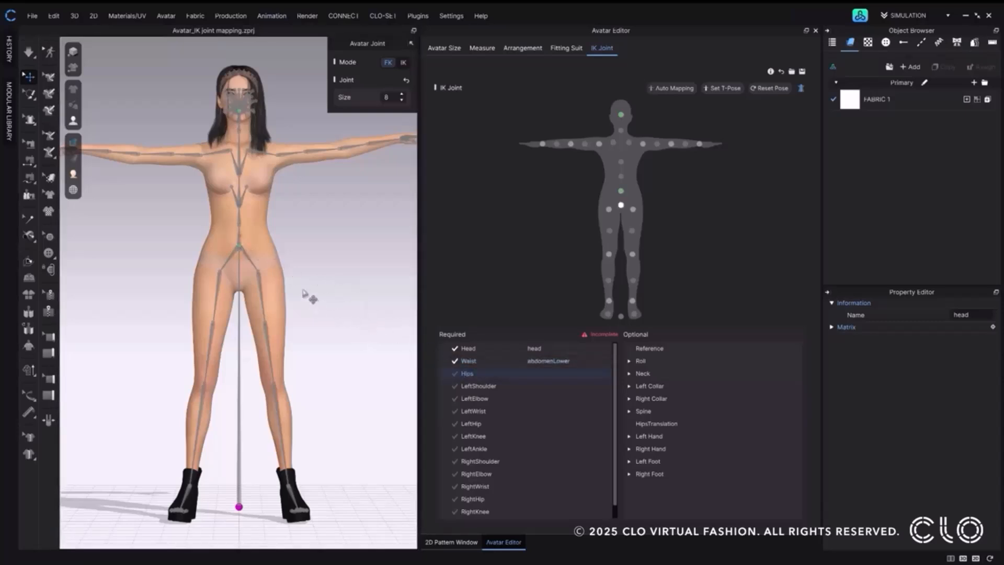
click(239, 252)
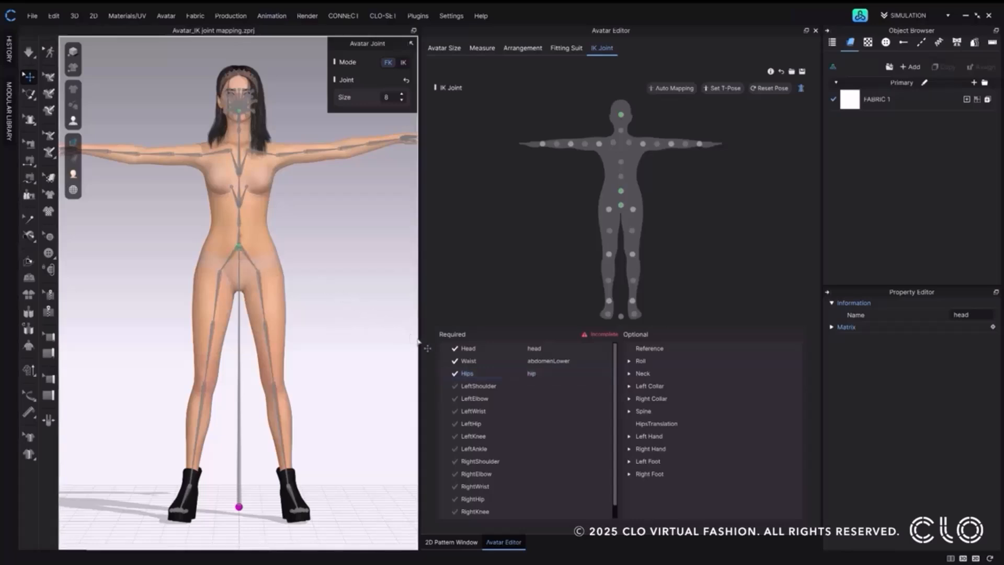
Map LeftShoulder to r_ShldrBend and RightShoulder to l_ShldrBend.
click(470, 387)
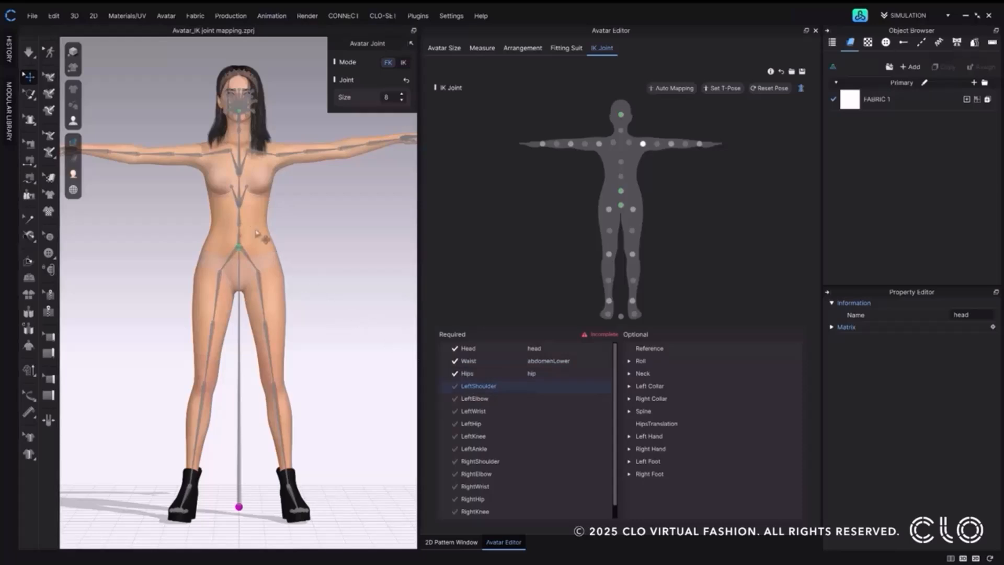
click(202, 160)
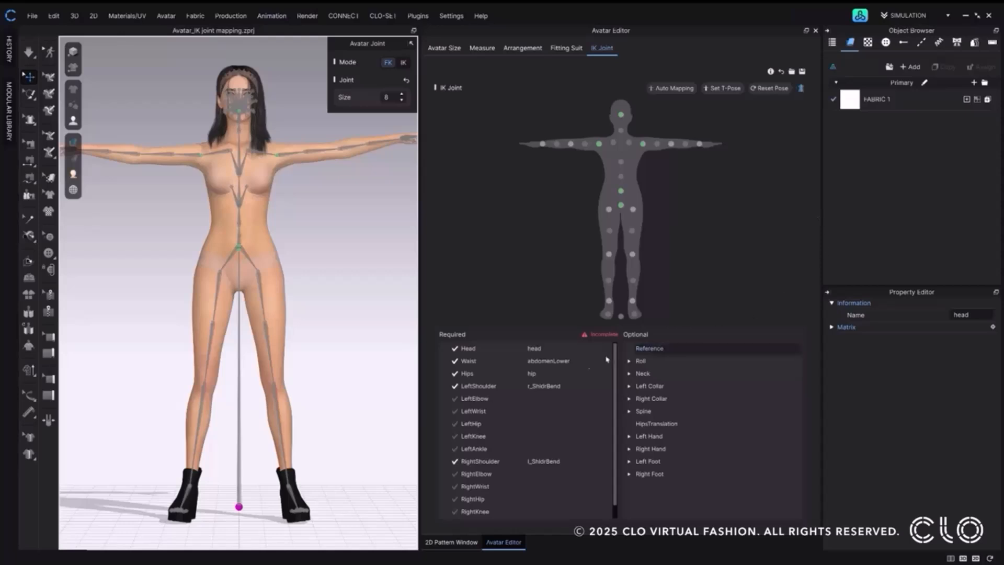
click(473, 386)
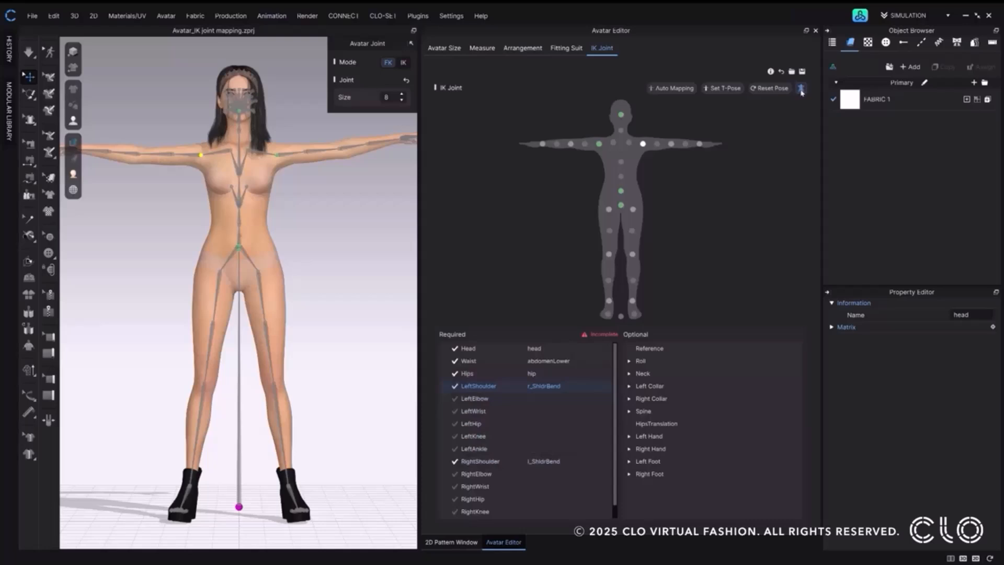
Map RightElbow to the avatar's r_ForearmBend joint and LeftElbow to its l_ForearmBend joint.
click(570, 145)
click(140, 156)
click(671, 143)
click(335, 148)
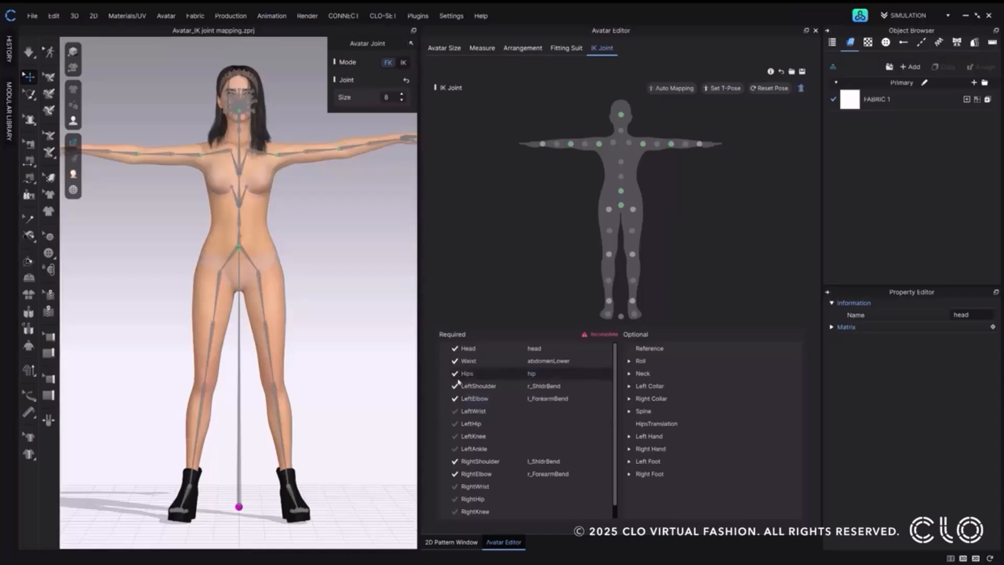
Map RightHip, RightKnee, RightAnkle and LeftAnkle to the matching joints on the avatar's legs.
click(219, 272)
click(609, 209)
click(204, 384)
click(608, 254)
click(195, 494)
click(609, 300)
click(292, 496)
click(632, 301)
Map the RightWrist entry to the joint at the avatar's right hand.
middle_drag(173, 212, 275, 221)
click(543, 144)
right_drag(174, 158, 172, 242)
click(172, 243)
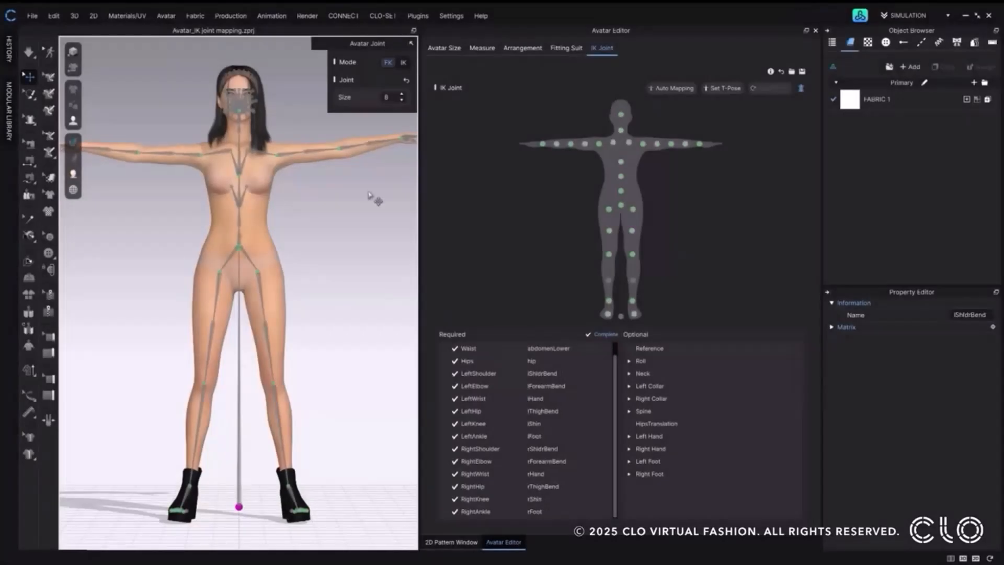
Reset the IK joint mapping and rebuild it with Auto Mapping from the current pose set as T-Pose.
click(781, 72)
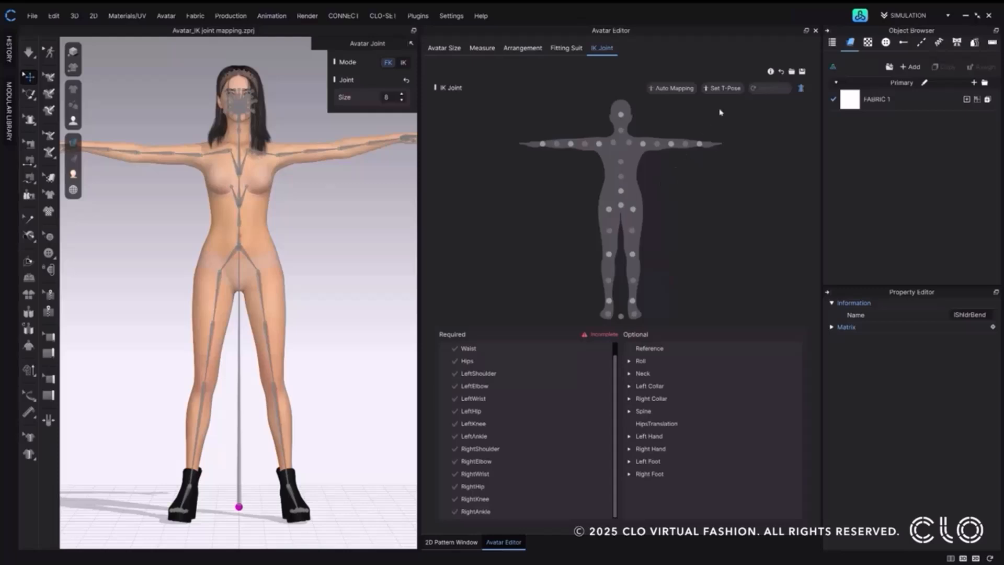
click(731, 89)
click(659, 89)
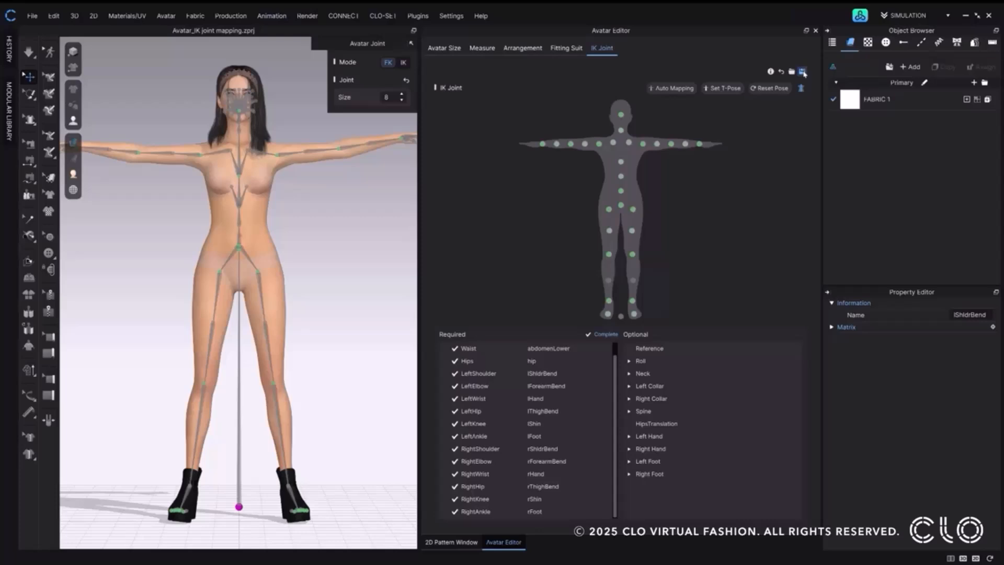
Check the file type offered for saving the IK joint mapping, leaving the mapping unsaved.
click(803, 71)
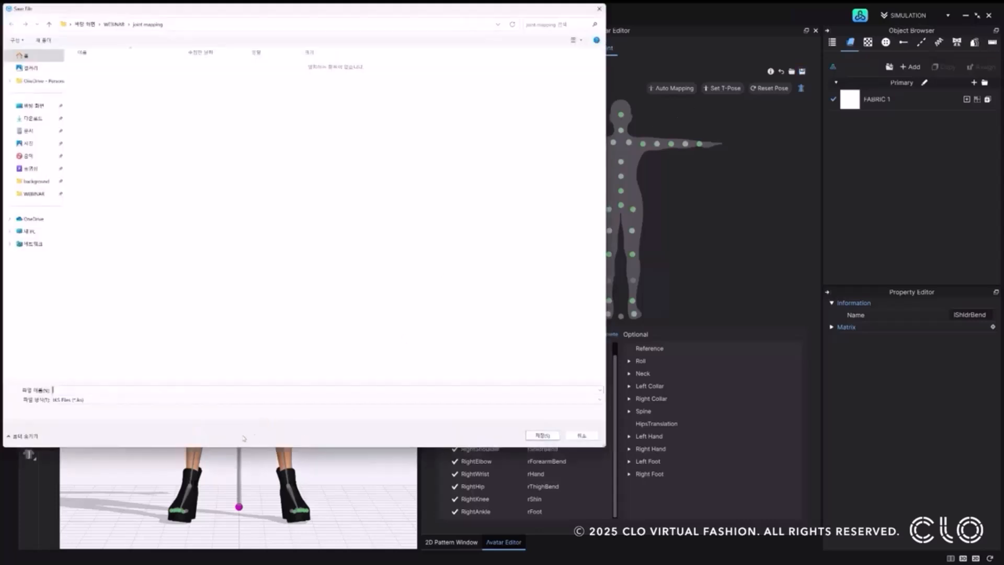
click(86, 400)
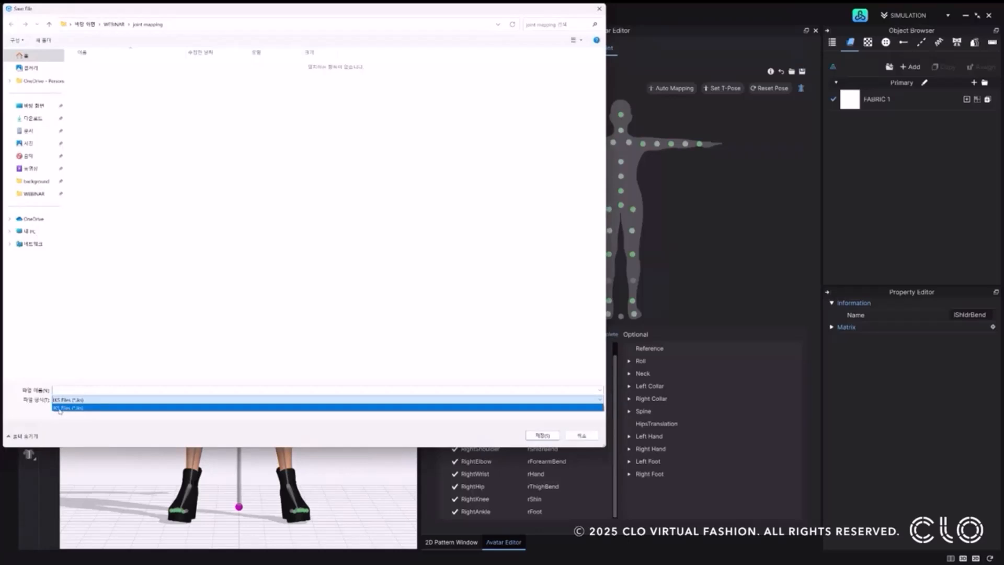
click(88, 414)
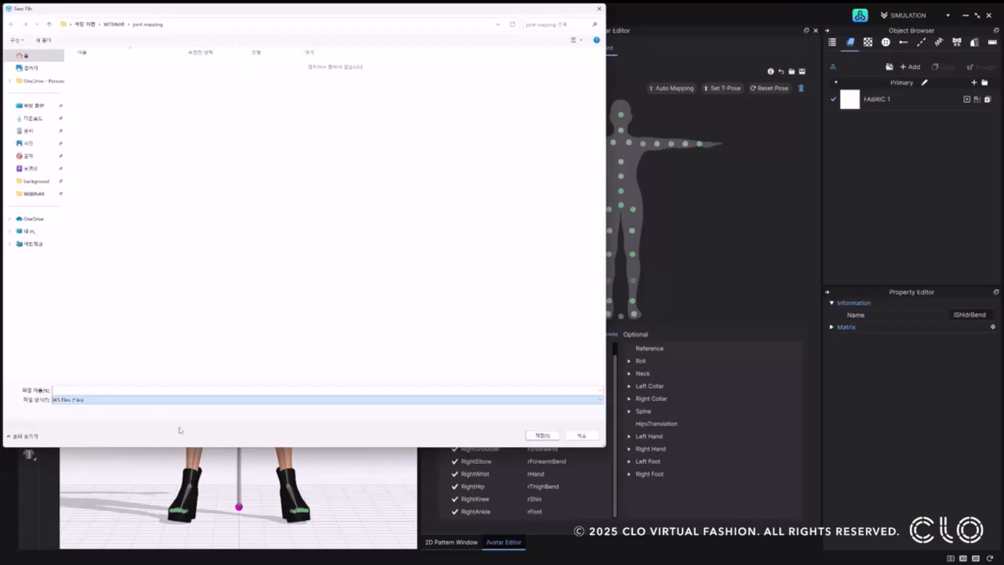
click(596, 439)
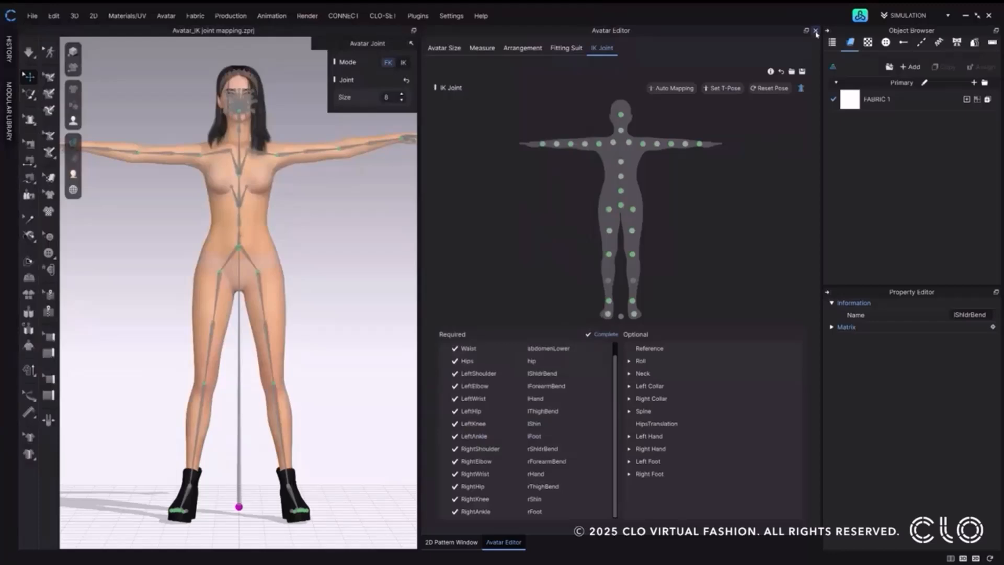
Apply the FV2_Standing_01.pos library pose to the avatar as Pose Only, Full Body, aligned to the ground.
click(859, 16)
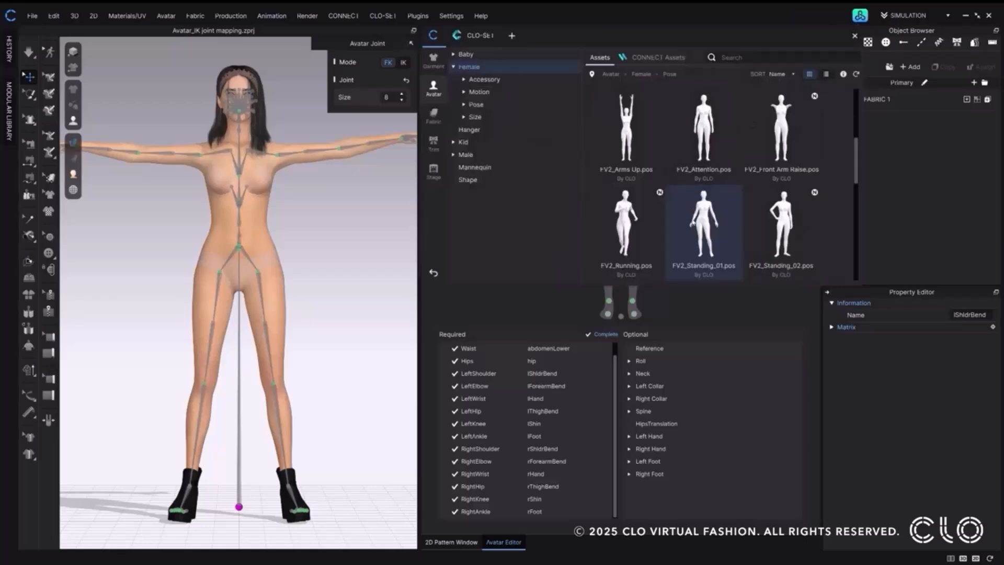
double_click(701, 227)
scroll(701, 227, down, 1)
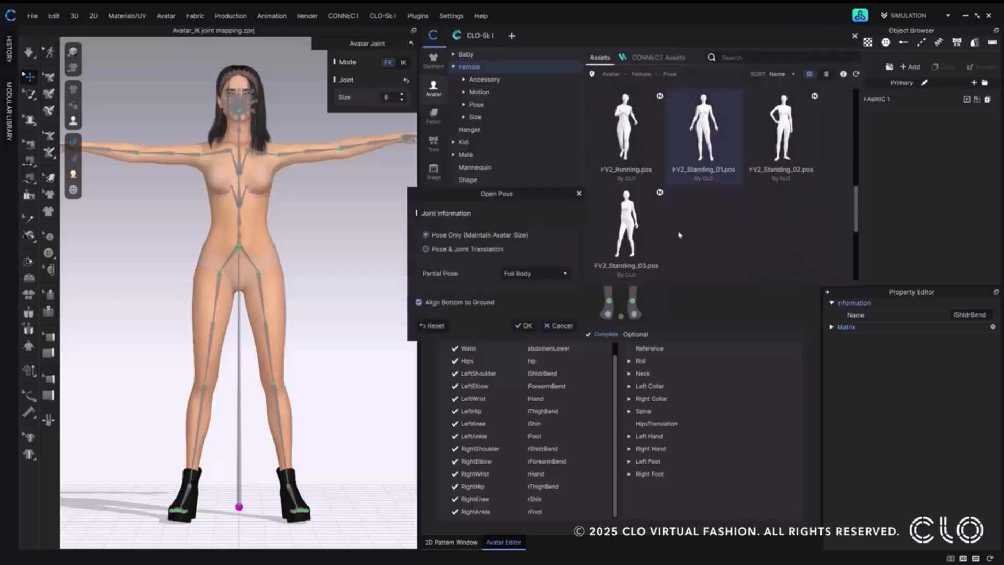
click(525, 328)
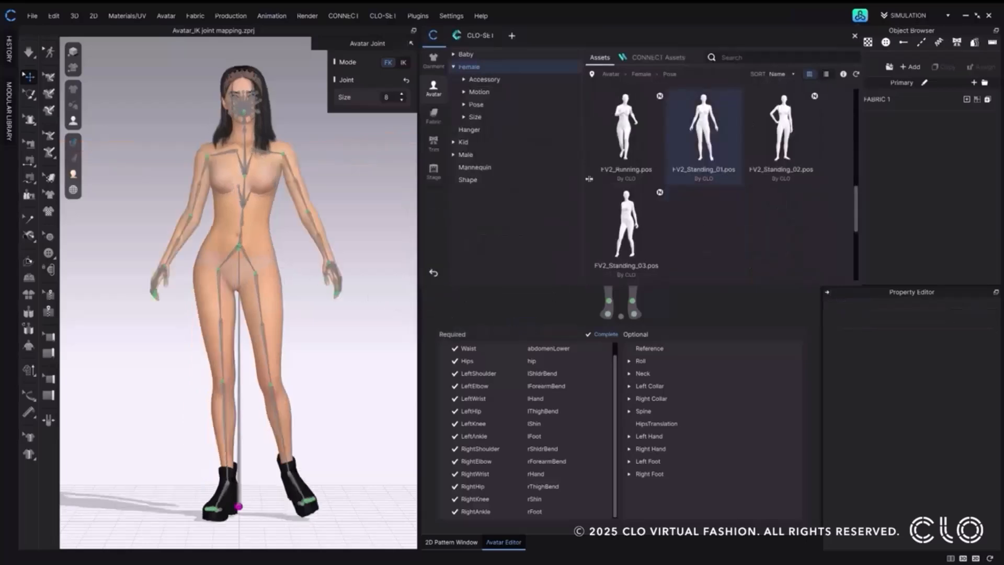
click(854, 35)
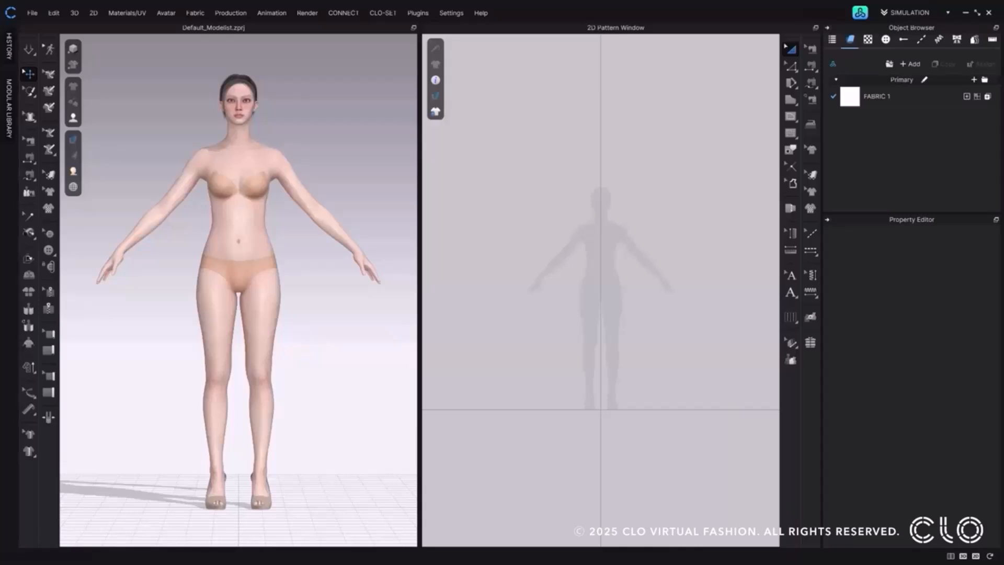
Open the female avatar's size and shape settings and reset her hip shape to the defaults.
click(167, 13)
click(185, 80)
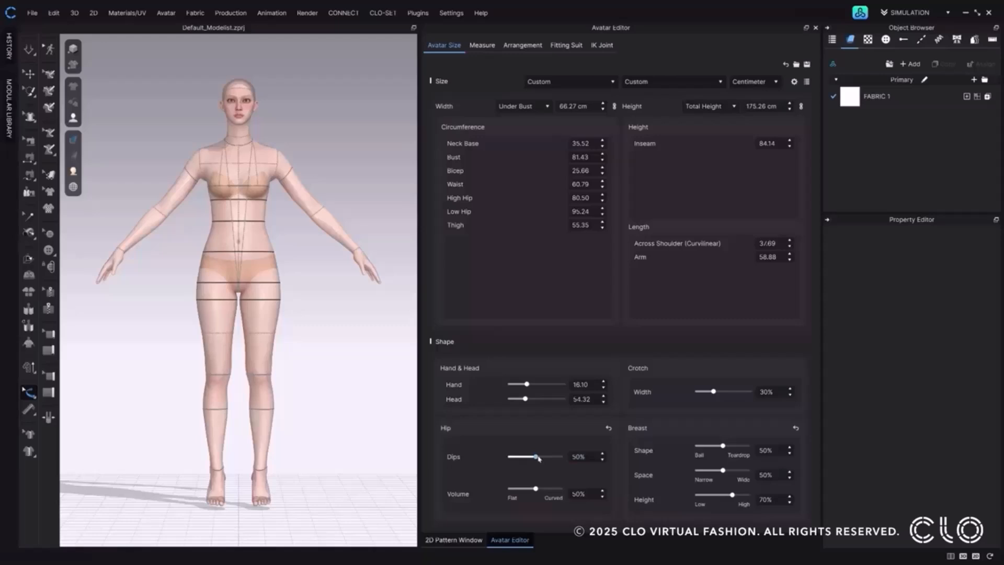
double_click(579, 456)
click(608, 428)
right_drag(377, 312, 266, 304)
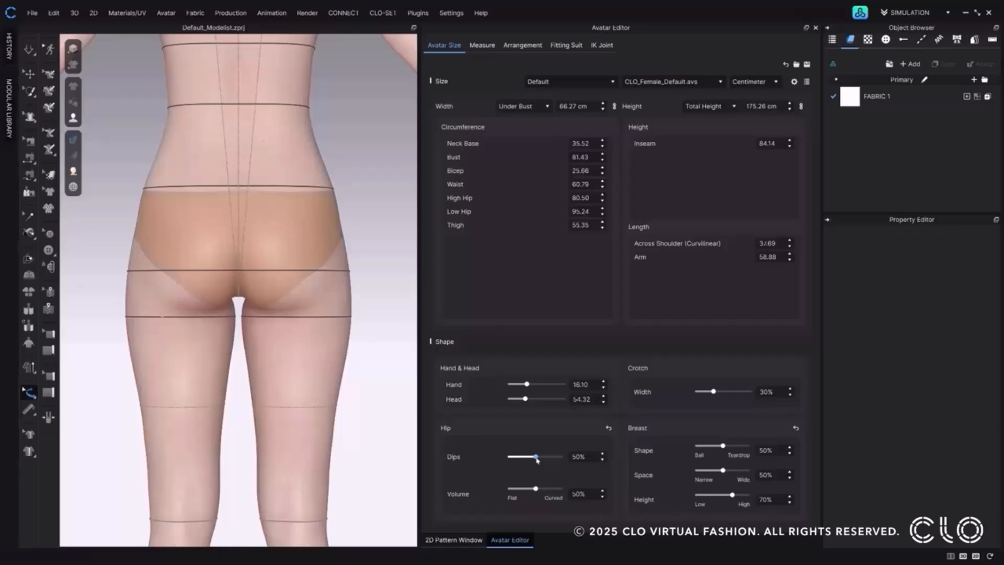
Set the female avatar's hip Dips to 80% and turn off further size-change notices.
click(537, 459)
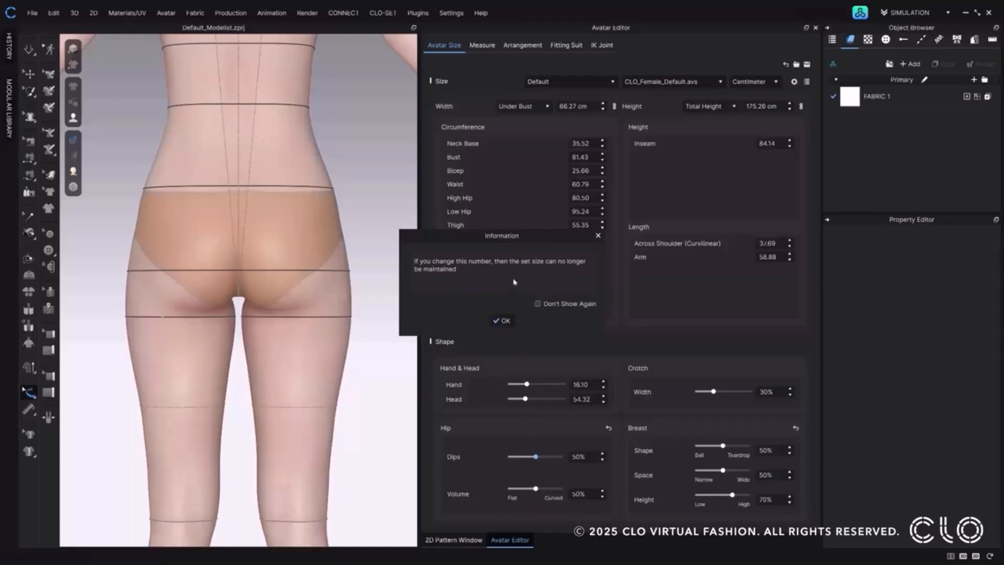
click(538, 304)
click(505, 320)
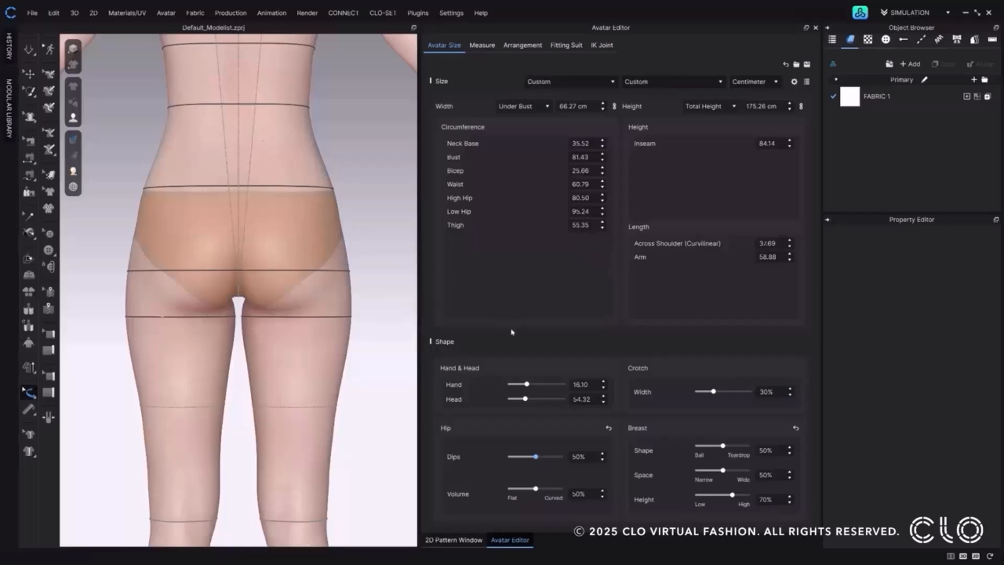
drag(535, 456, 524, 458)
drag(524, 457, 546, 459)
drag(547, 456, 550, 457)
Increase the female avatar's hip Volume toward Curved while viewing the hips from the side.
right_drag(196, 263, 253, 263)
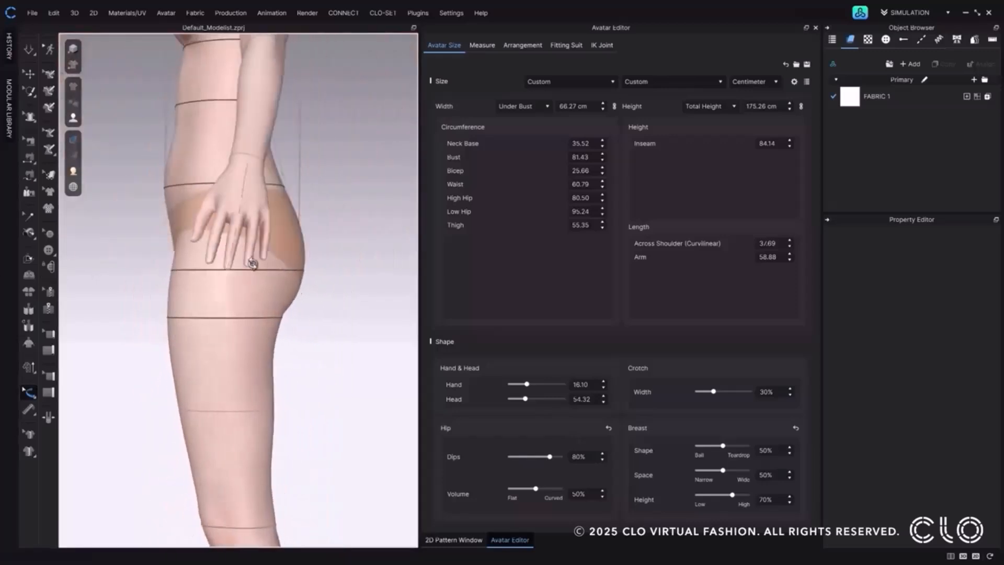
right_drag(252, 263, 255, 263)
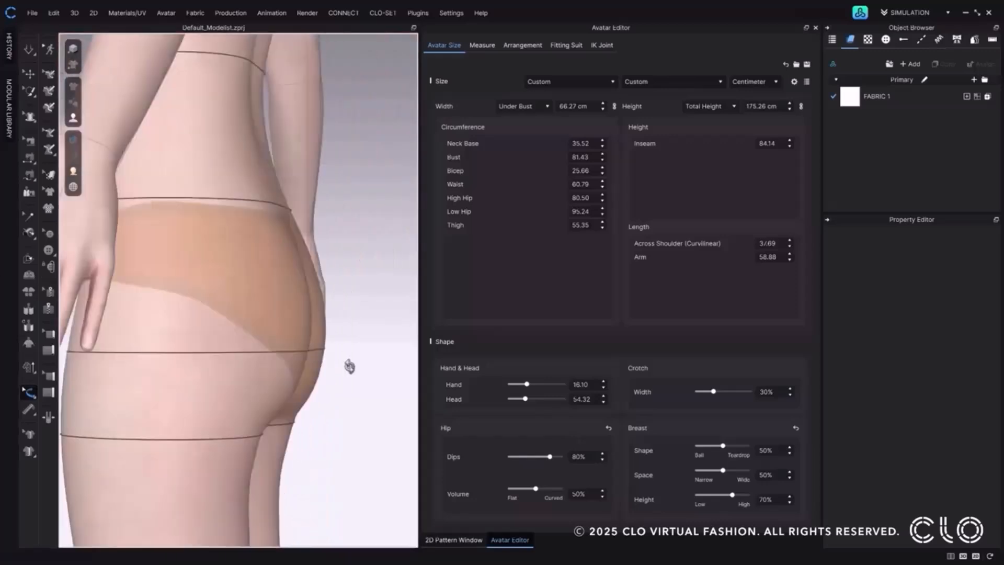
right_drag(349, 365, 345, 365)
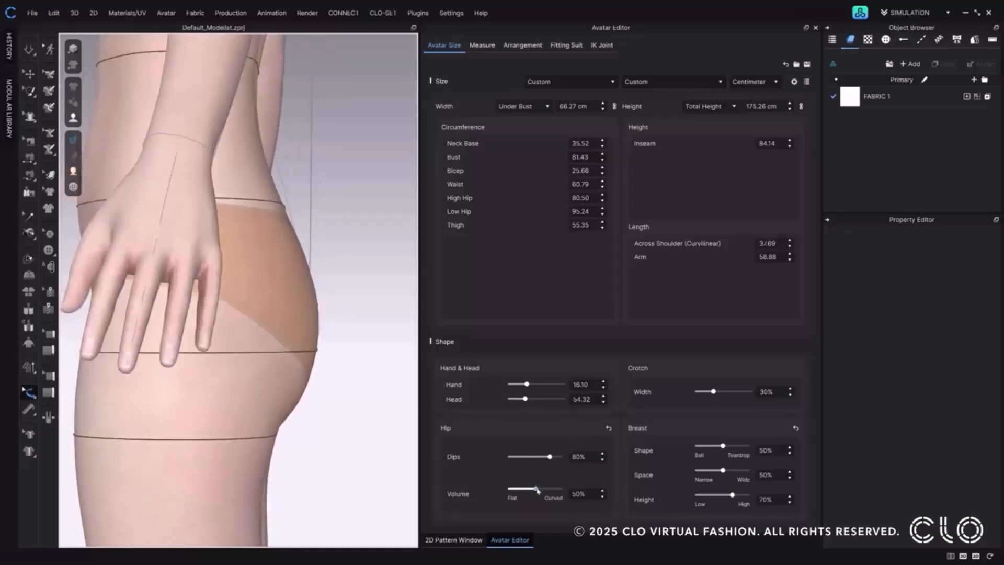
mouse_move(535, 489)
mouse_down()
mouse_move(513, 490)
mouse_move(551, 490)
mouse_up()
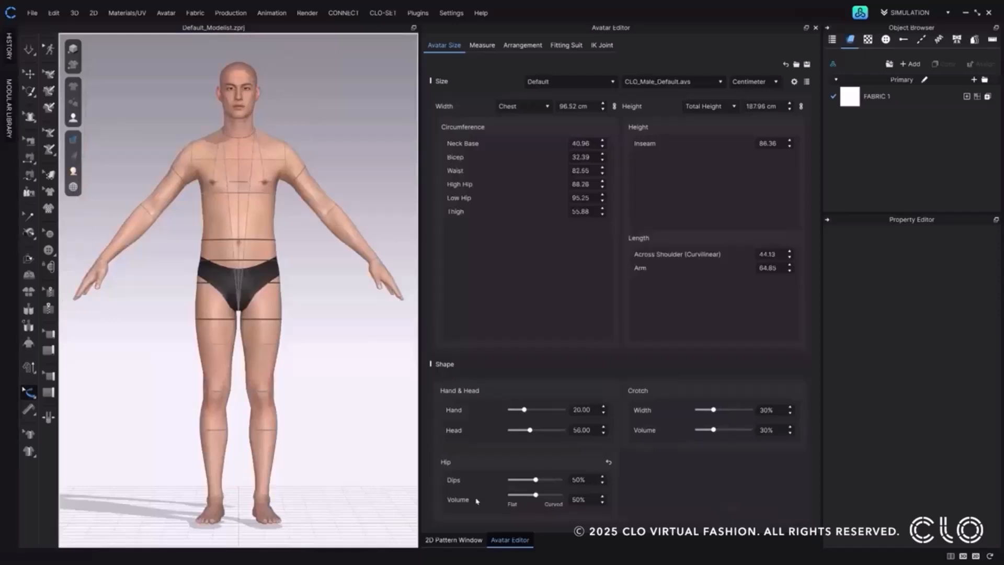
Try the male avatar's hip Dips near its minimum and at 100%.
right_drag(390, 343, 333, 369)
scroll(266, 334, up, 5)
scroll(259, 314, up, 2)
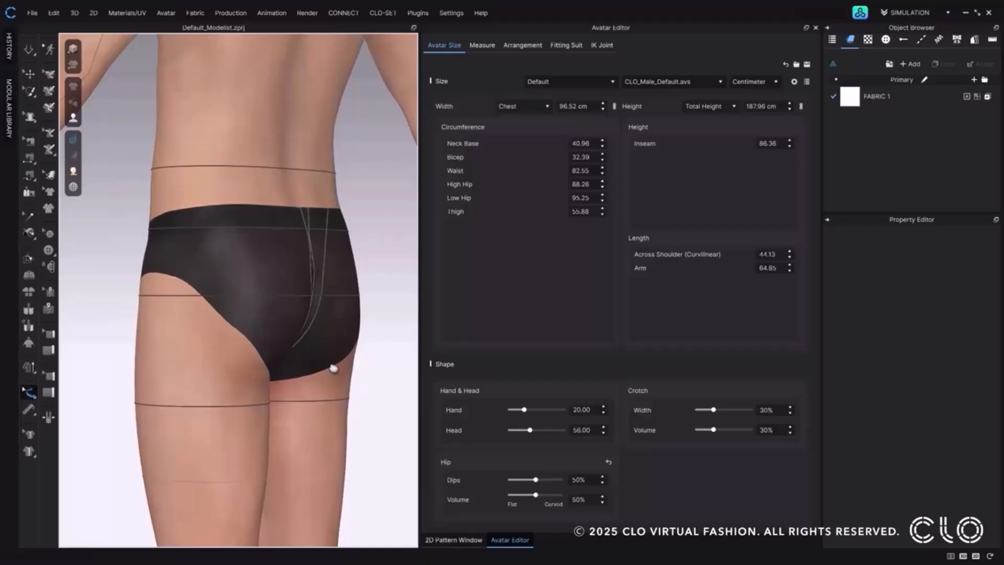
drag(535, 480, 510, 480)
right_drag(314, 391, 218, 403)
drag(511, 479, 560, 479)
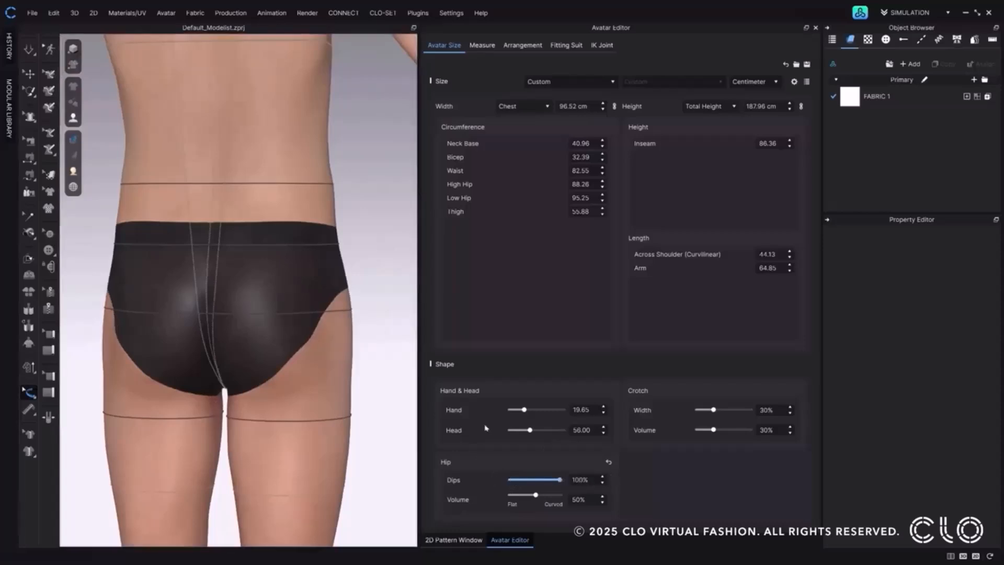
Try the male avatar's hip Volume at the Curved end and reset the hip shape to its defaults.
right_drag(327, 376, 183, 382)
drag(535, 494, 560, 495)
click(609, 462)
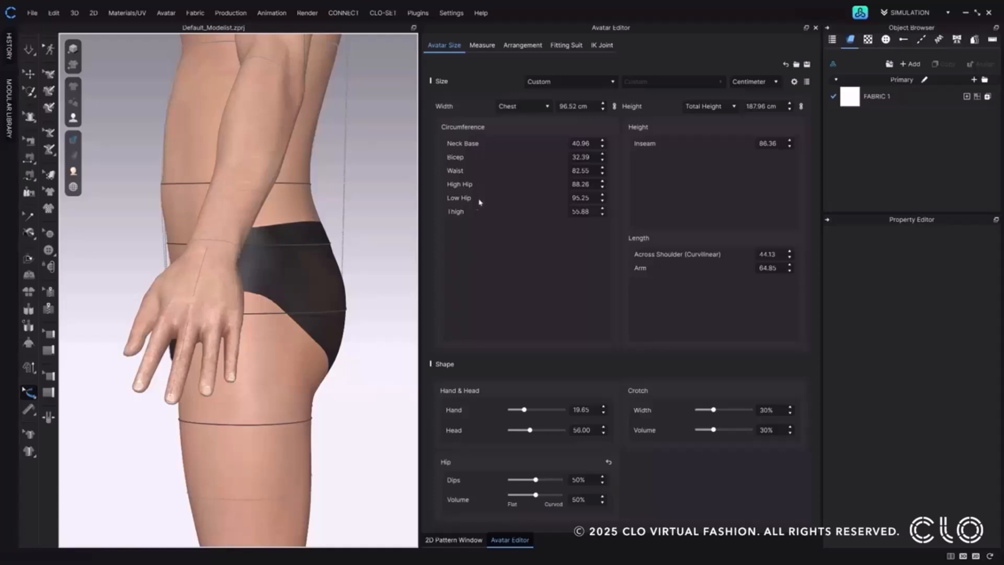
key(2)
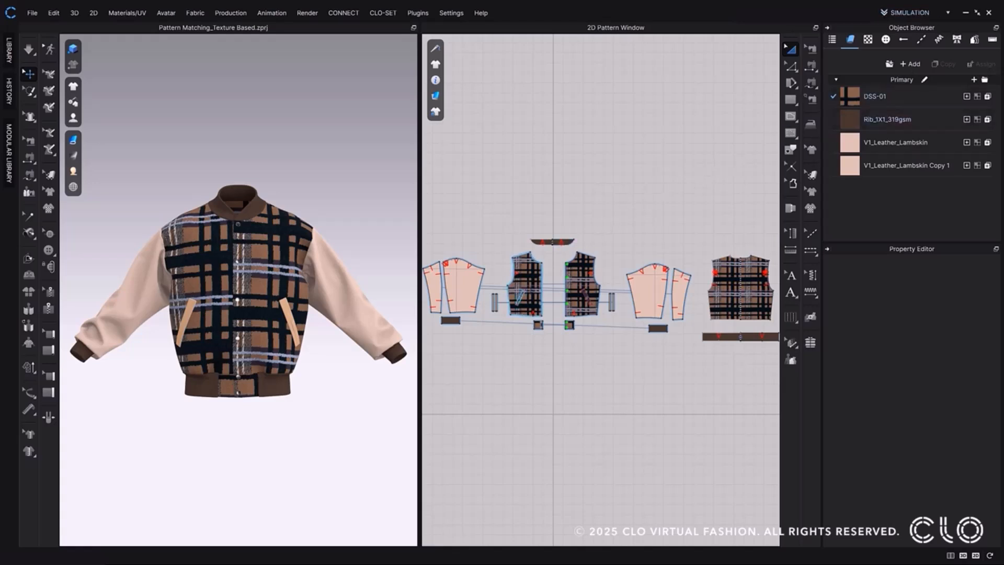
Set Pattern Matching to Texture Based for the jacket's two plaid front panels.
click(584, 295)
shift+click(526, 285)
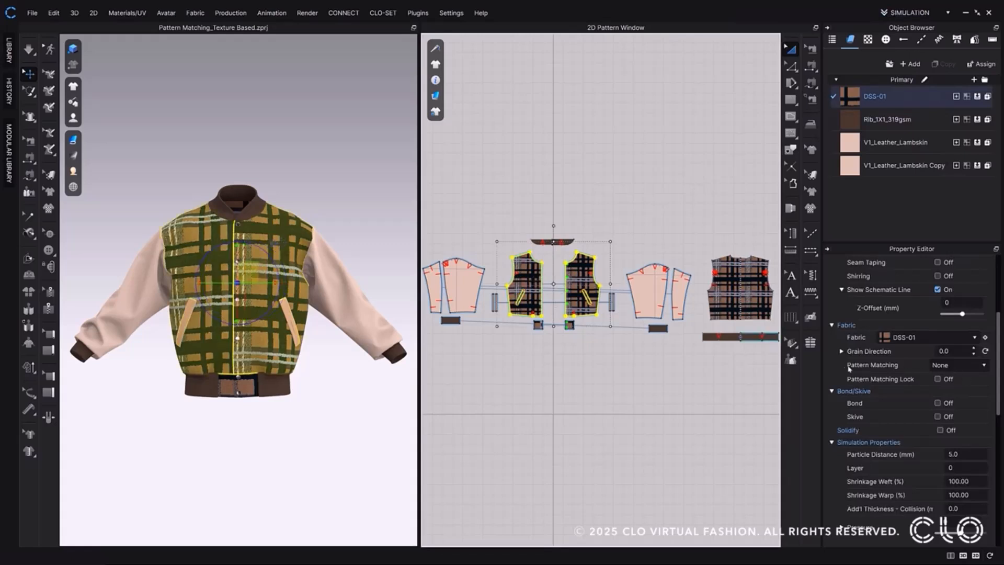
click(947, 366)
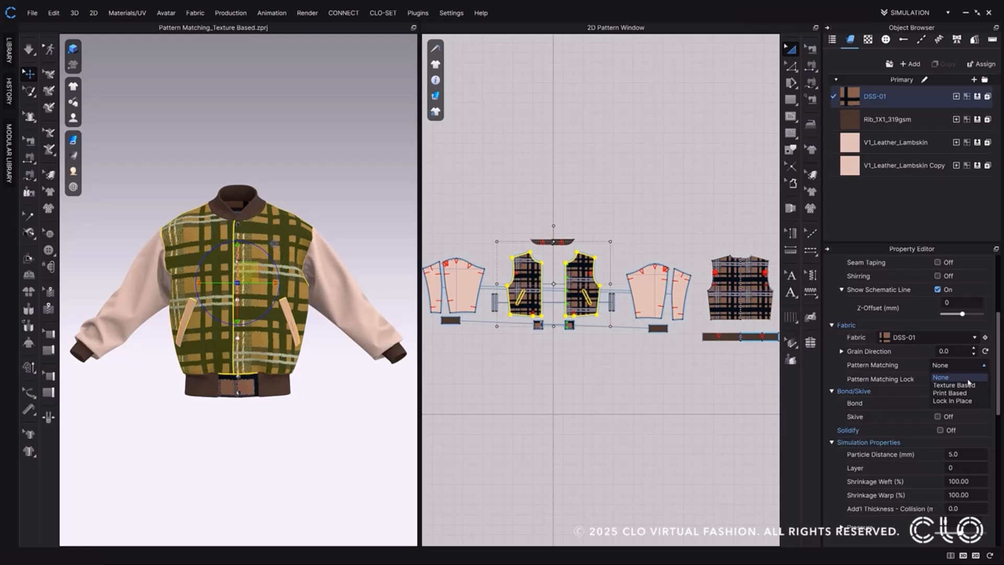
click(967, 379)
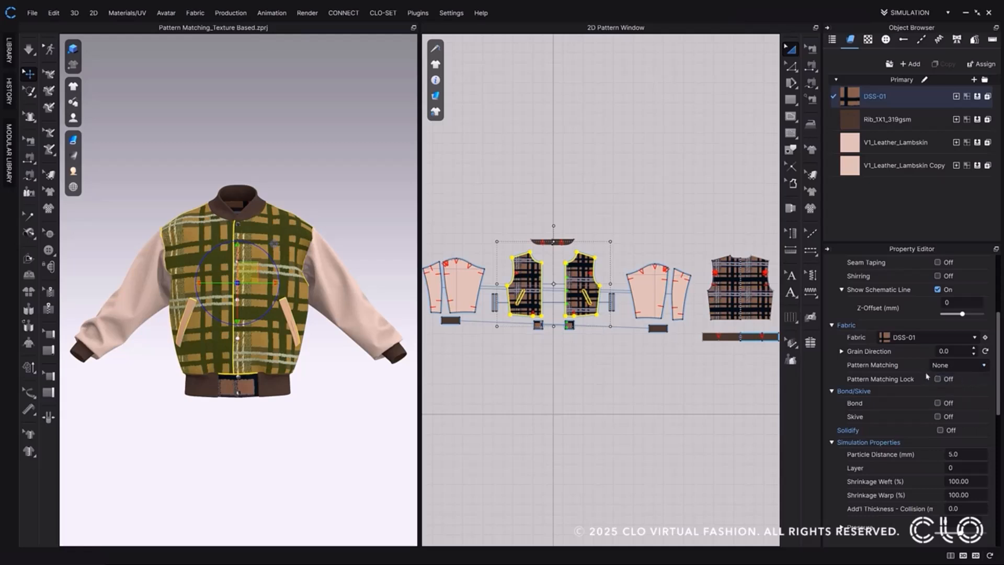
click(957, 365)
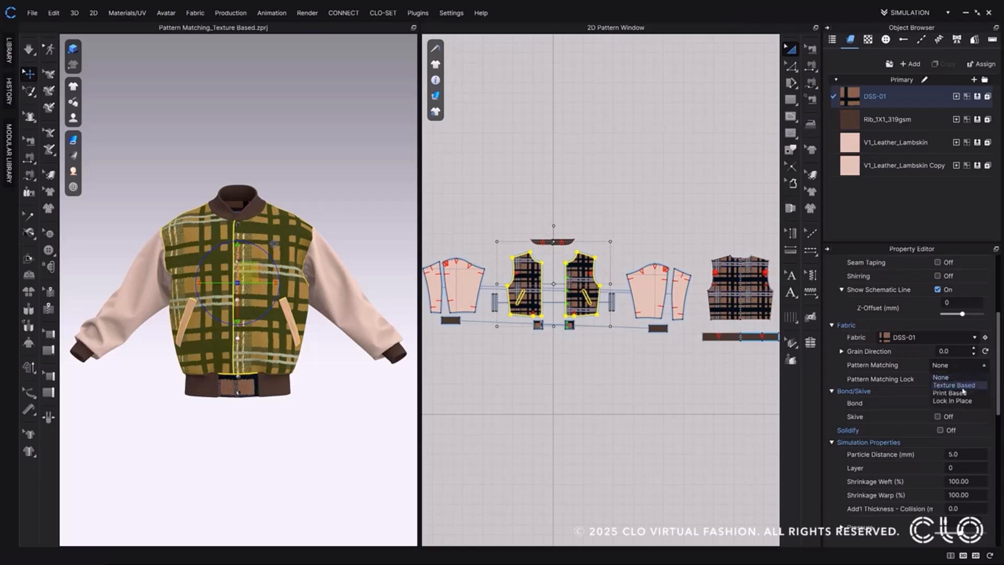
click(957, 386)
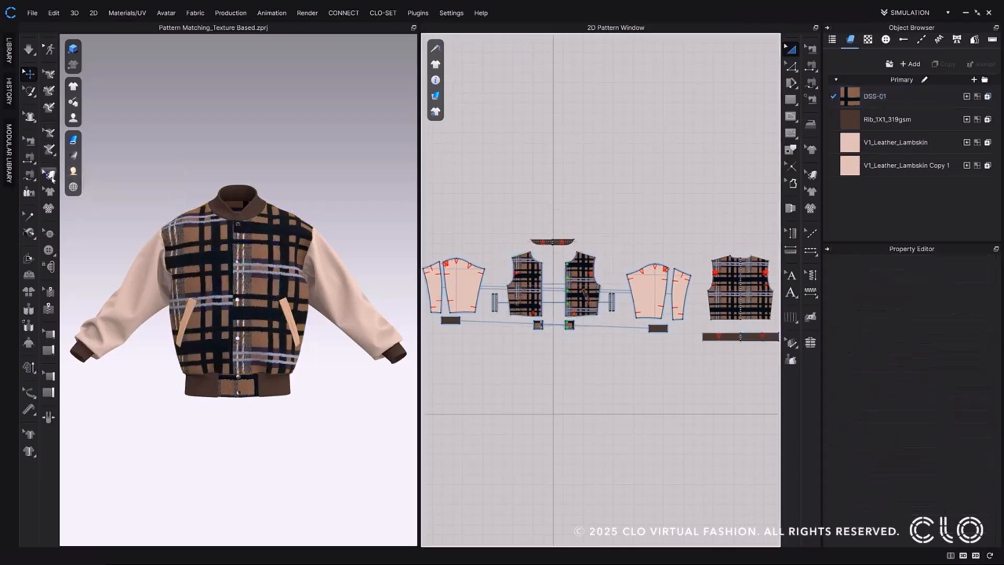
Reposition the plaid texture on the jacket's front panels and apply Texture Based pattern matching to the selected piece.
click(260, 257)
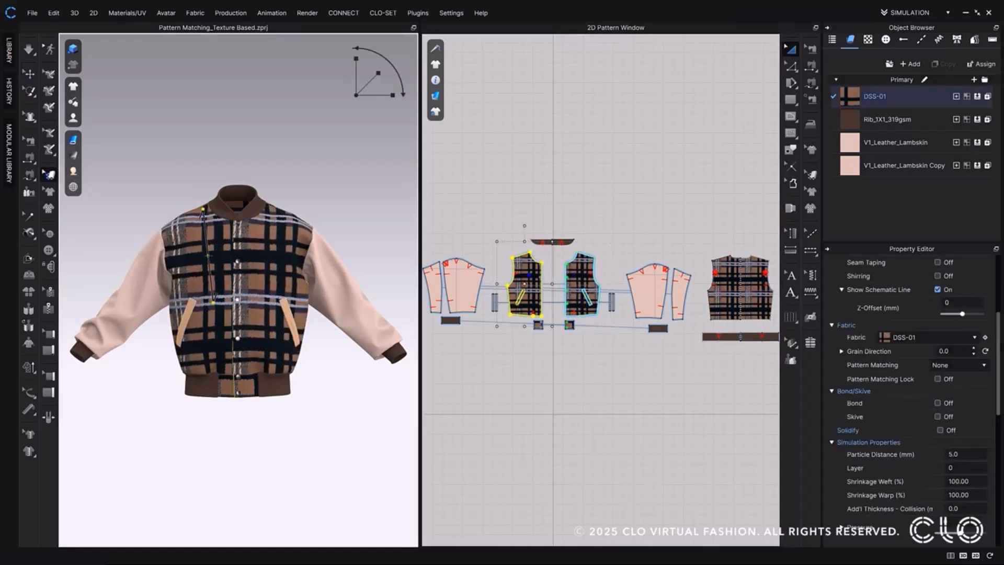
drag(254, 265, 262, 266)
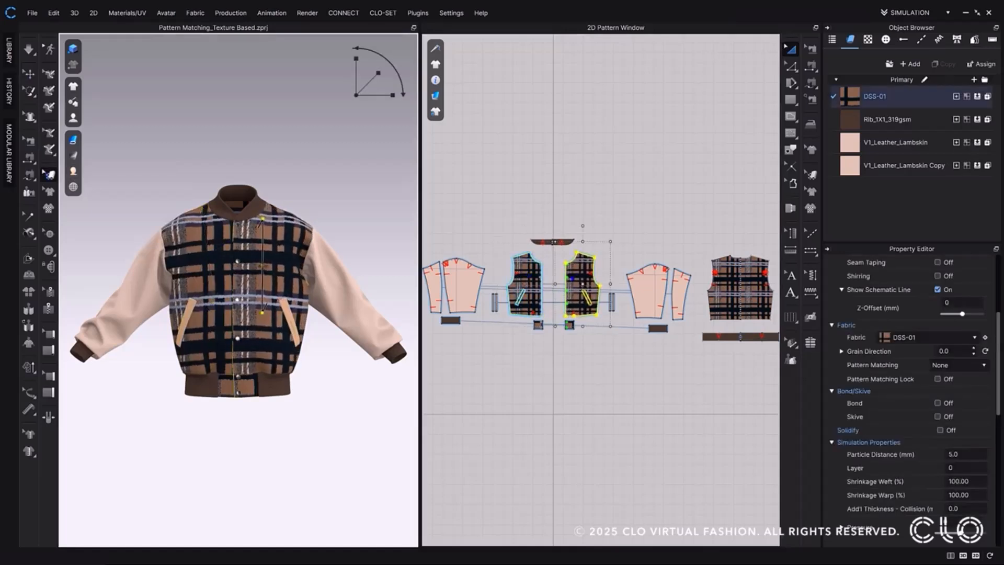
shift+click(310, 243)
click(965, 365)
click(973, 386)
Switch to Print Layout mode and automatically nest the jacket's pattern pieces.
click(915, 15)
click(929, 37)
click(816, 50)
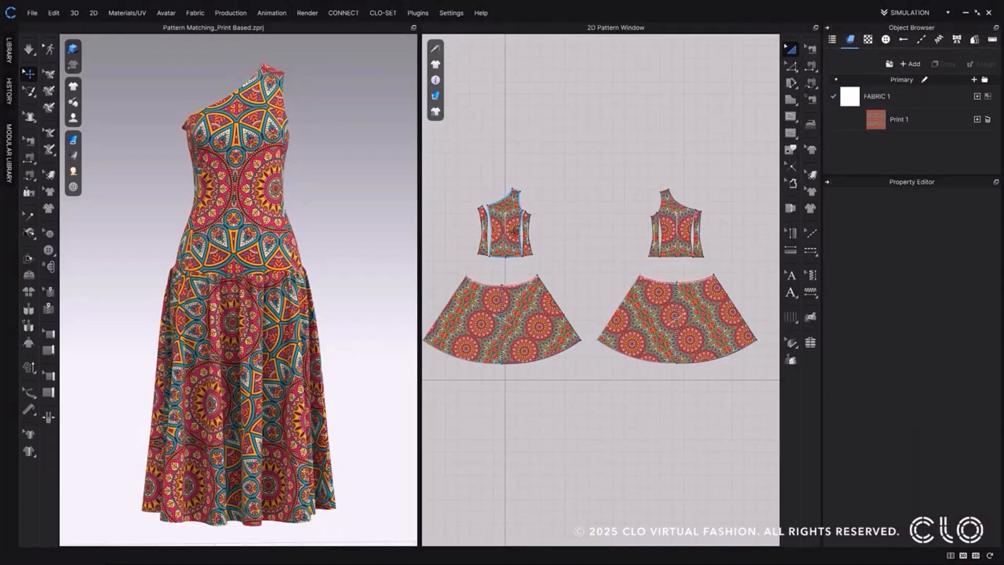
Set Pattern Matching to Print Based for the dress's front and back bodice pieces.
click(520, 249)
shift+click(675, 252)
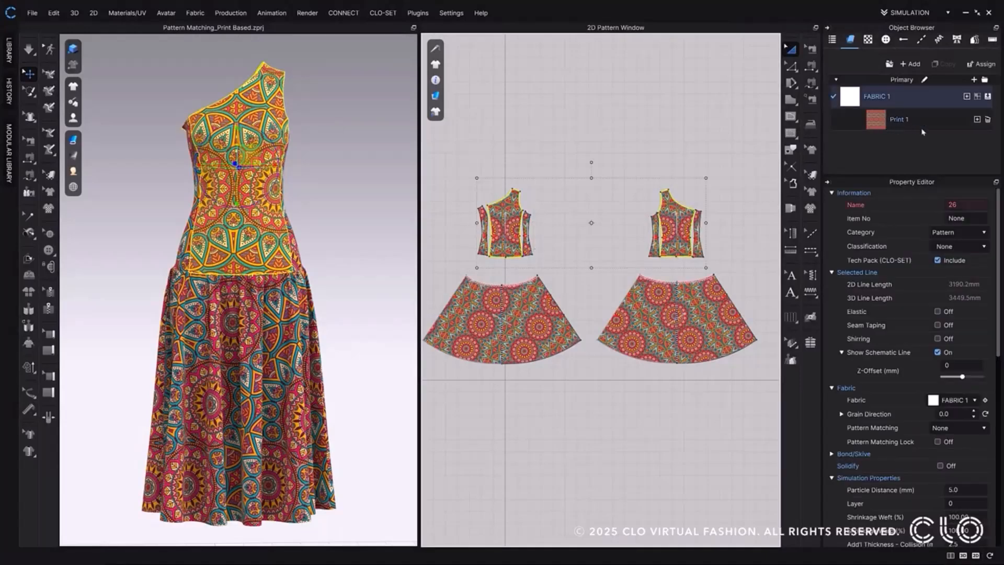
click(962, 428)
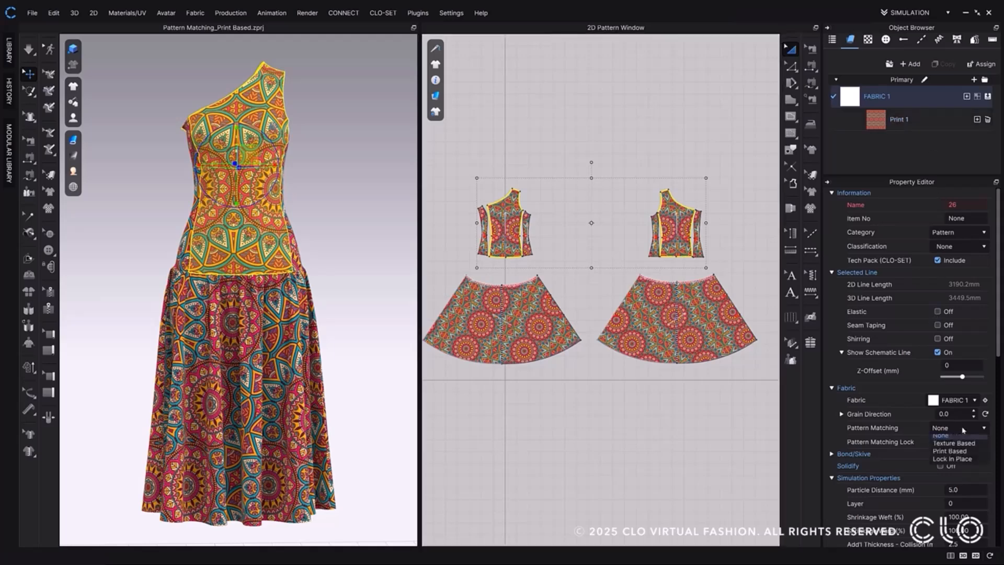
click(949, 456)
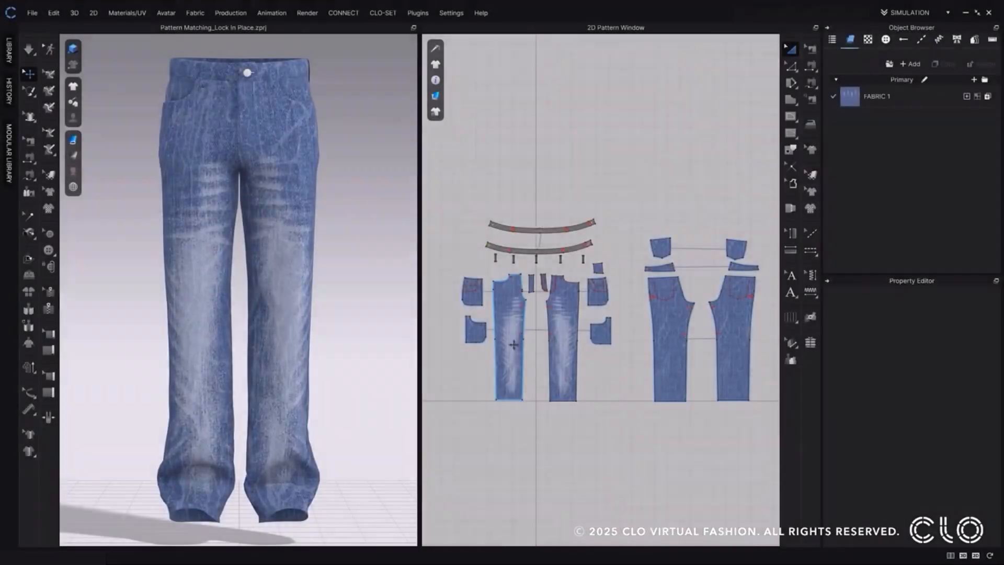
Set Pattern Matching to Lock In Place for the two front leg pieces of the jeans.
click(513, 344)
shift+click(564, 351)
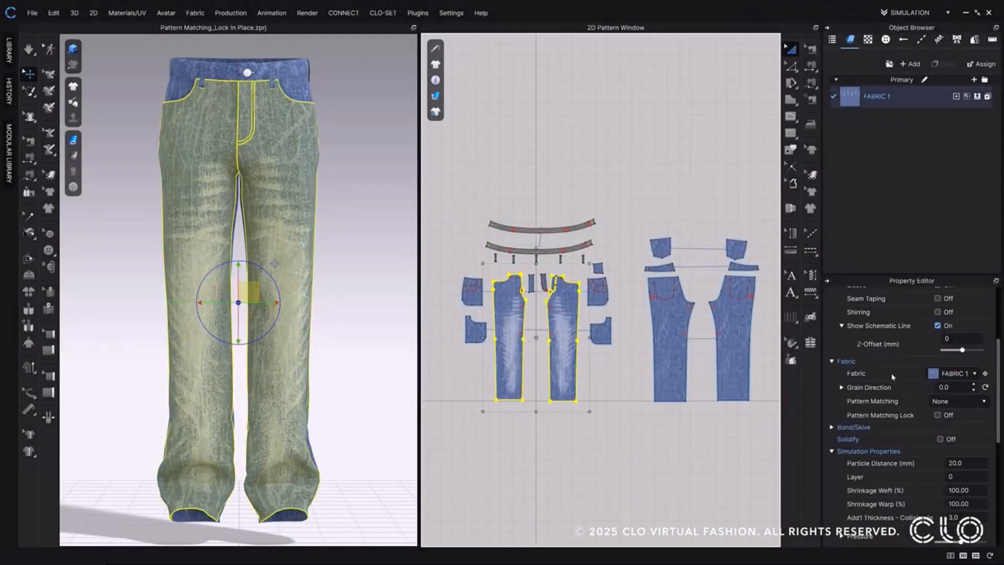
click(964, 401)
click(962, 439)
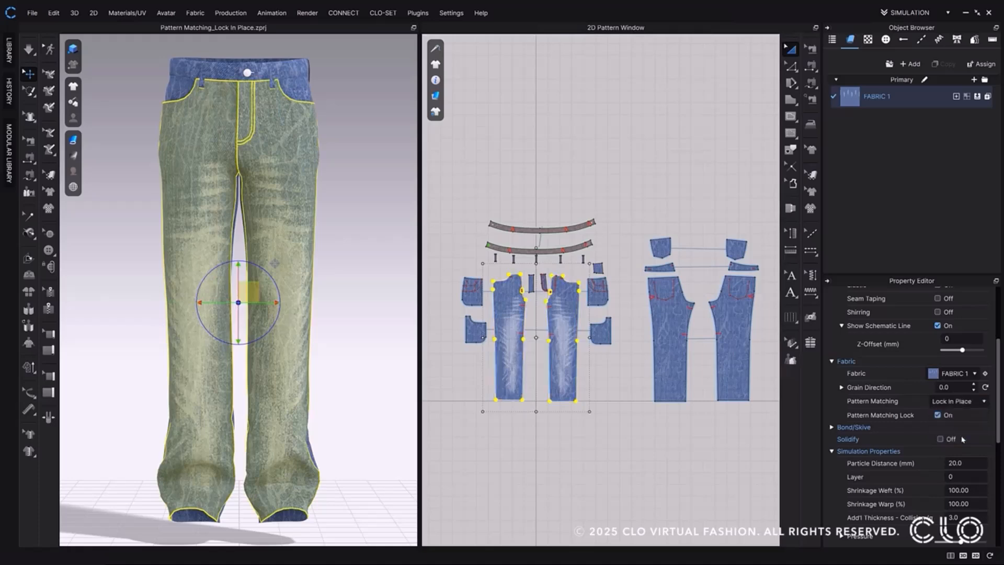
Switch to Print Layout mode and automatically nest the jeans' pattern pieces on FABRIC 1.
click(912, 12)
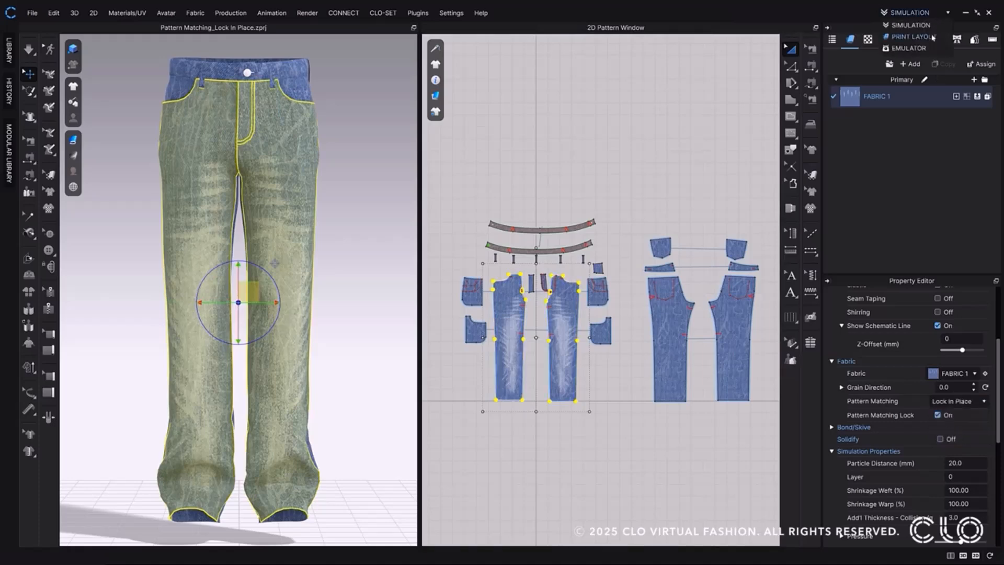
click(912, 37)
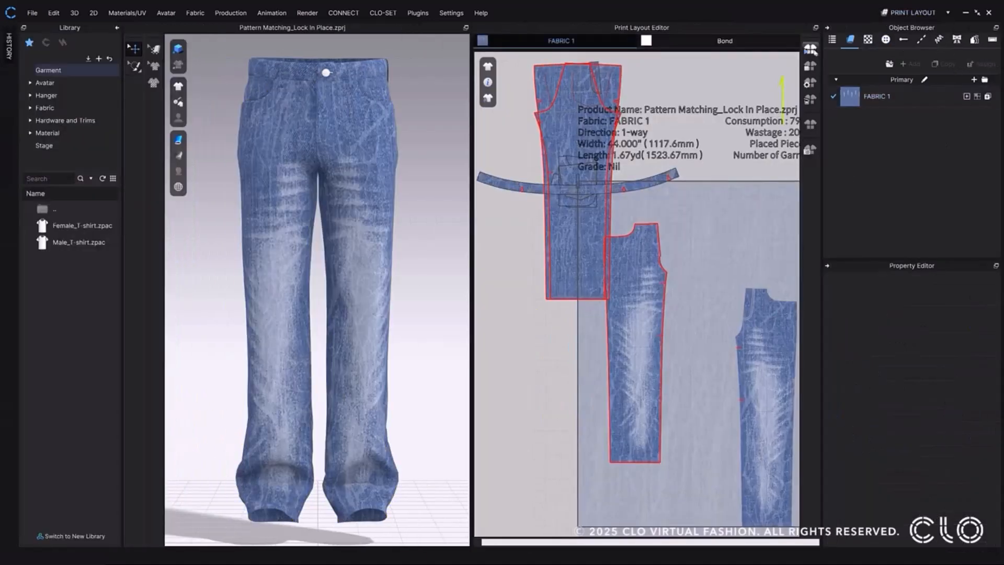
click(811, 49)
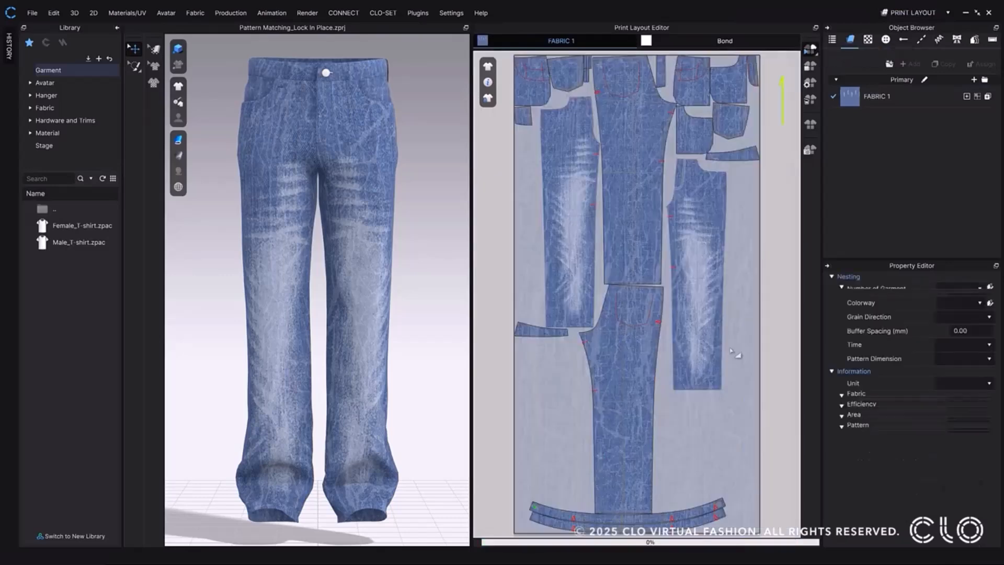
click(709, 237)
shift+click(577, 251)
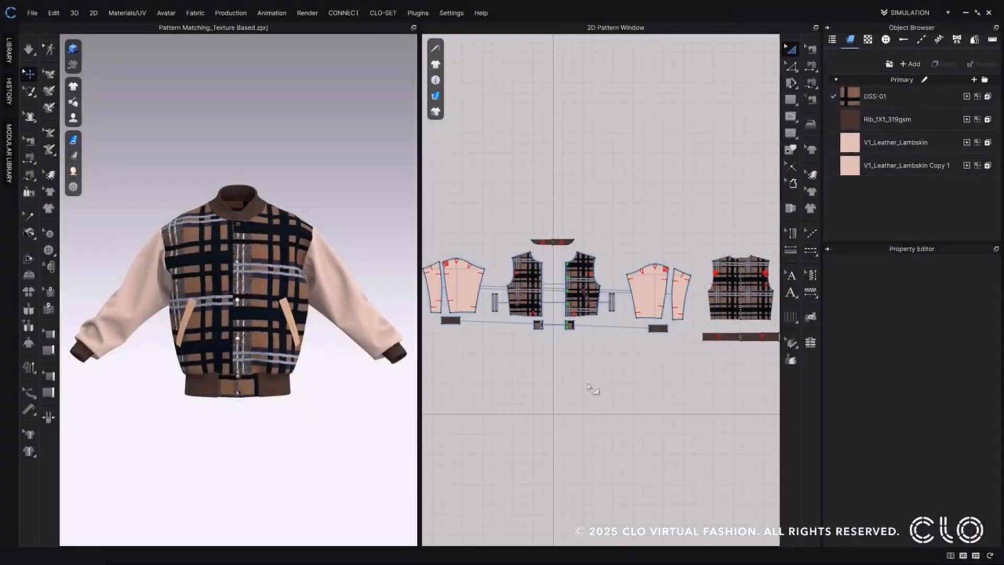
Set Pattern Matching to Texture Based for the plaid jacket's two front body pieces.
click(578, 293)
shift+click(522, 295)
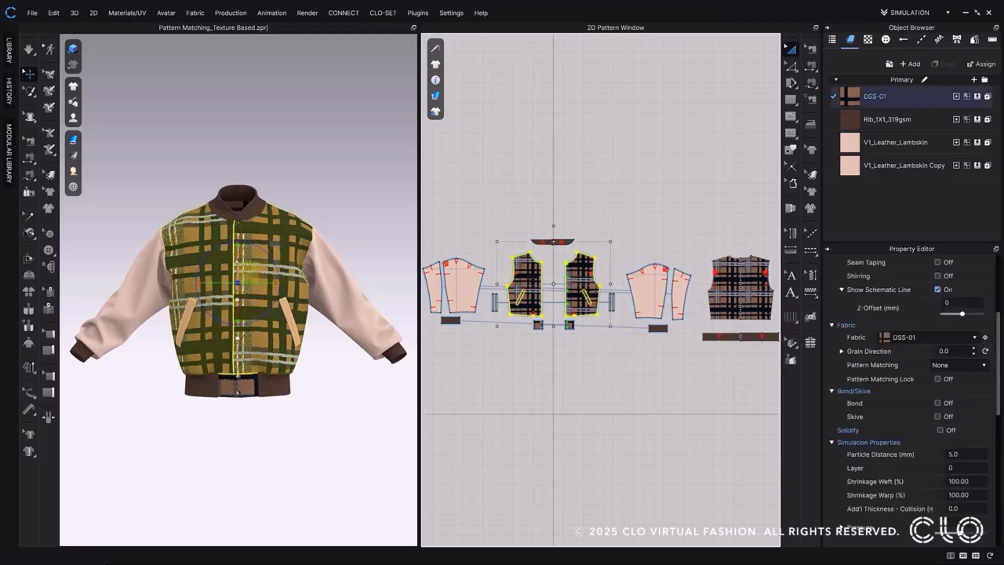
click(950, 365)
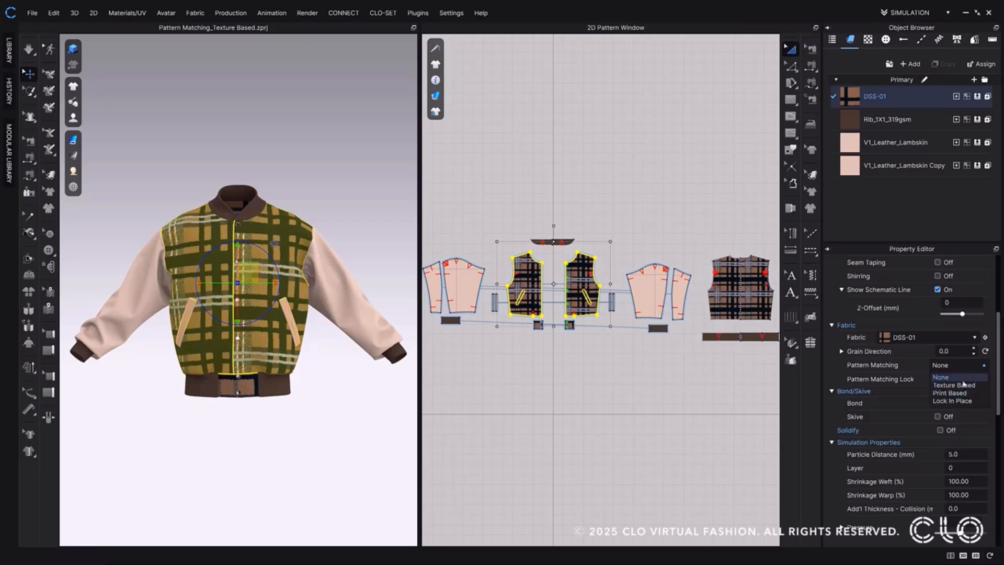
click(964, 385)
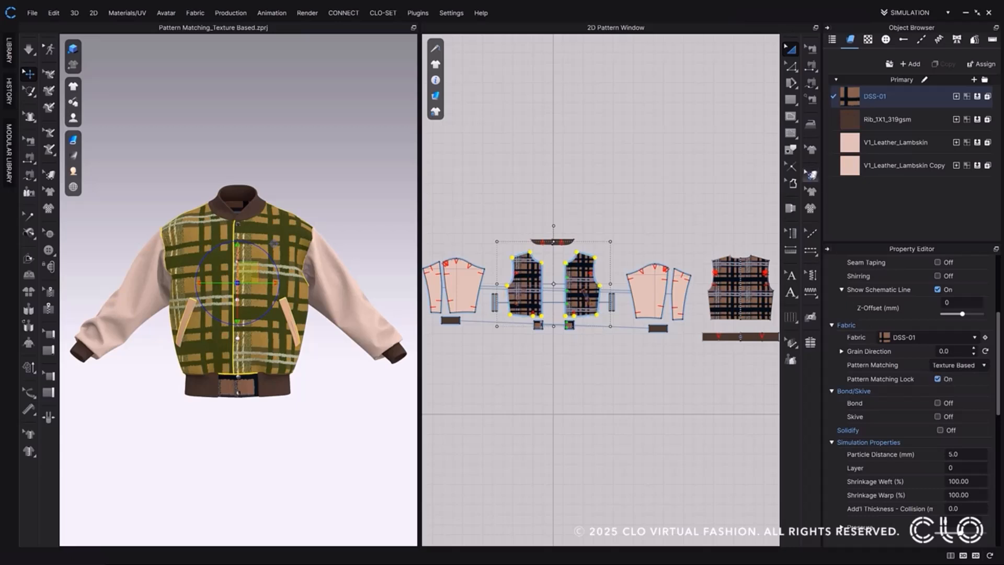
Try to adjust the plaid texture on the jacket's locked front pieces with the Edit Texture tool.
click(810, 175)
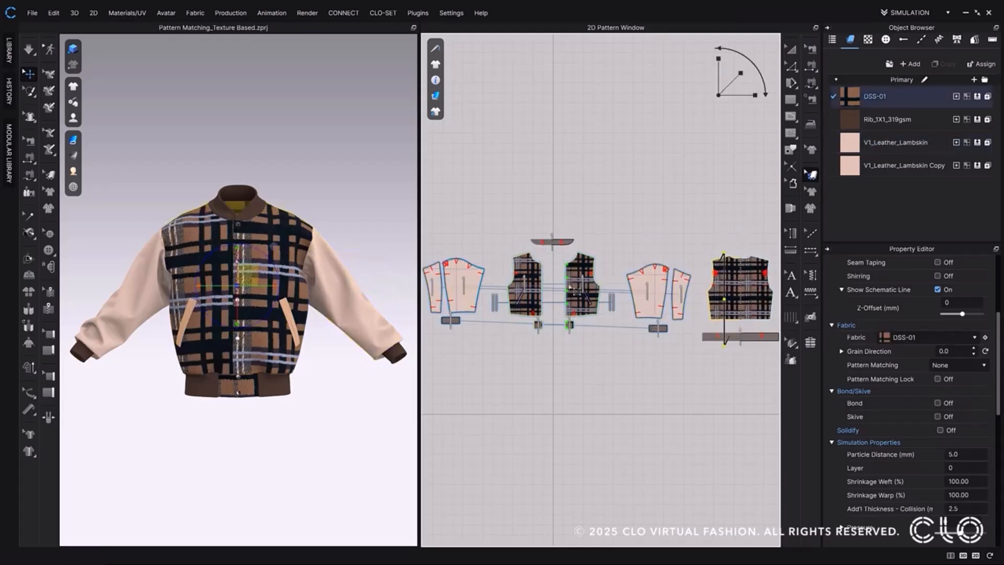
click(546, 280)
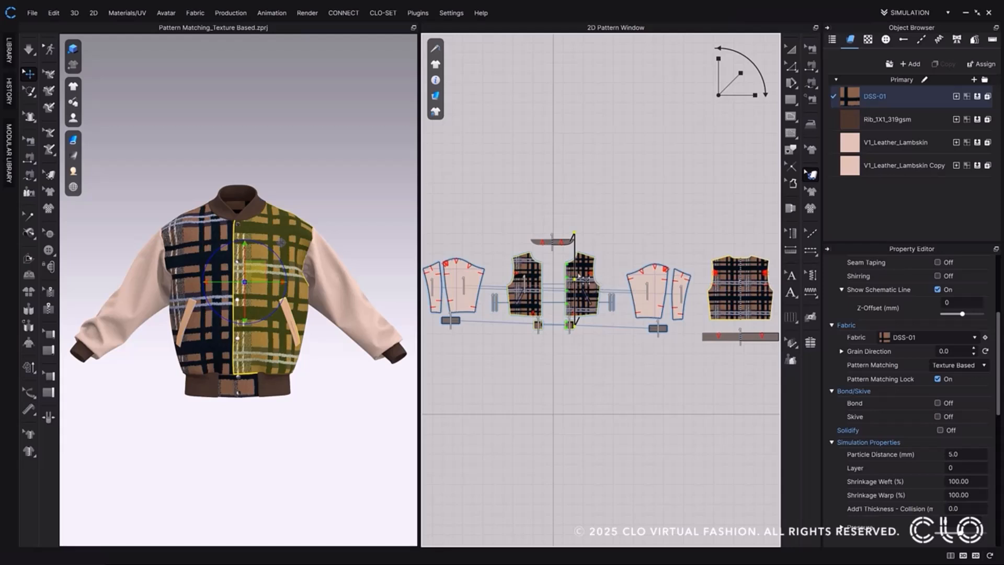
shift+click(535, 283)
click(555, 275)
click(582, 268)
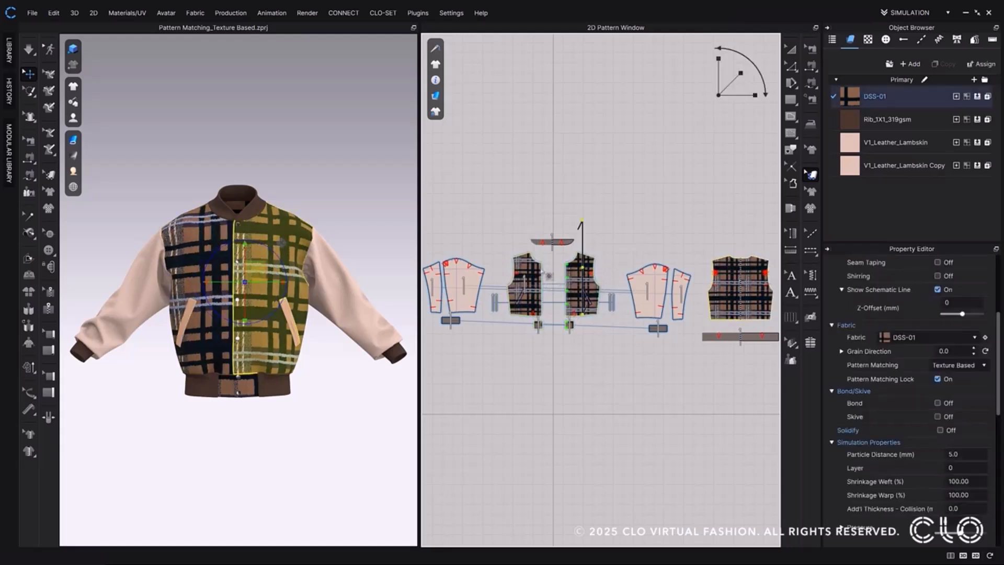
shift+click(533, 268)
Turn off Pattern Matching Lock for the two front pieces and shift the plaid texture on one of them.
click(936, 379)
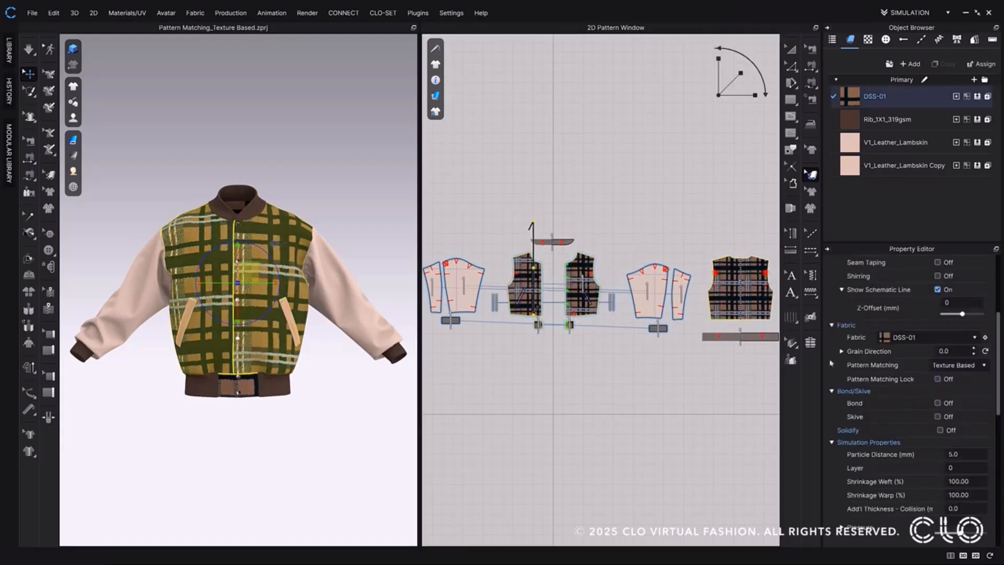
click(580, 275)
drag(579, 274, 570, 282)
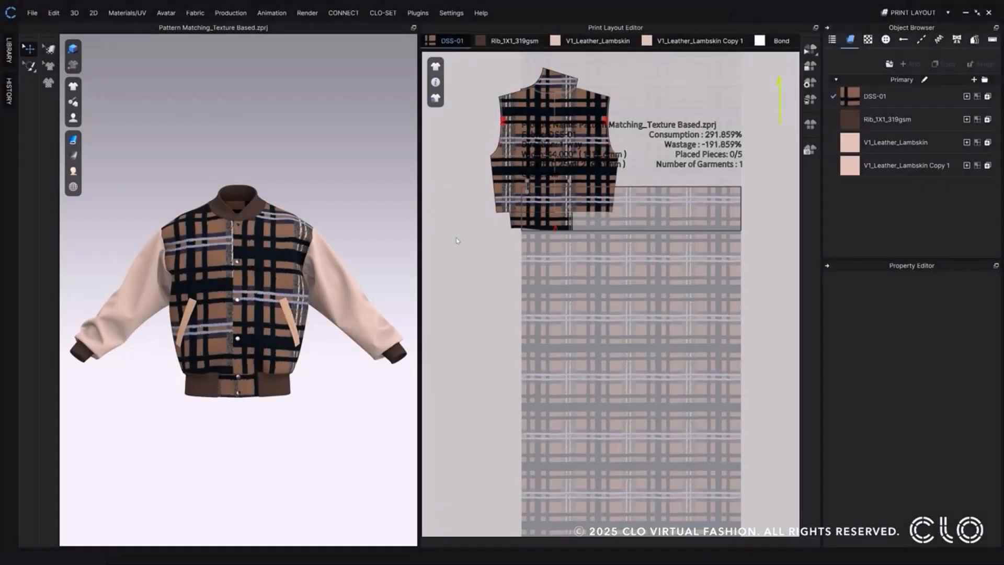
Move the jacket front piece on the wearer's left onto the DSS-01 fabric in the print layout.
click(278, 256)
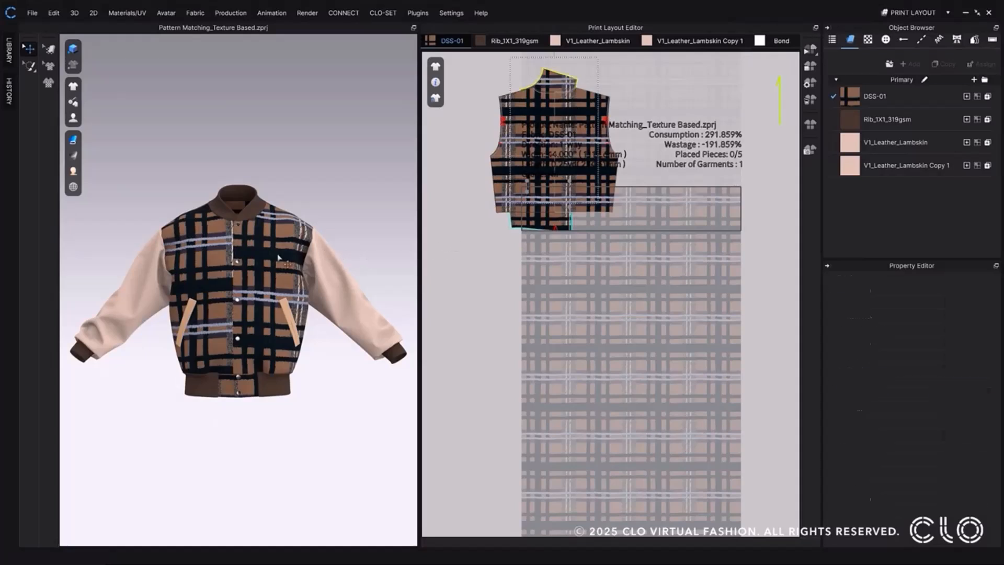
right_click(554, 78)
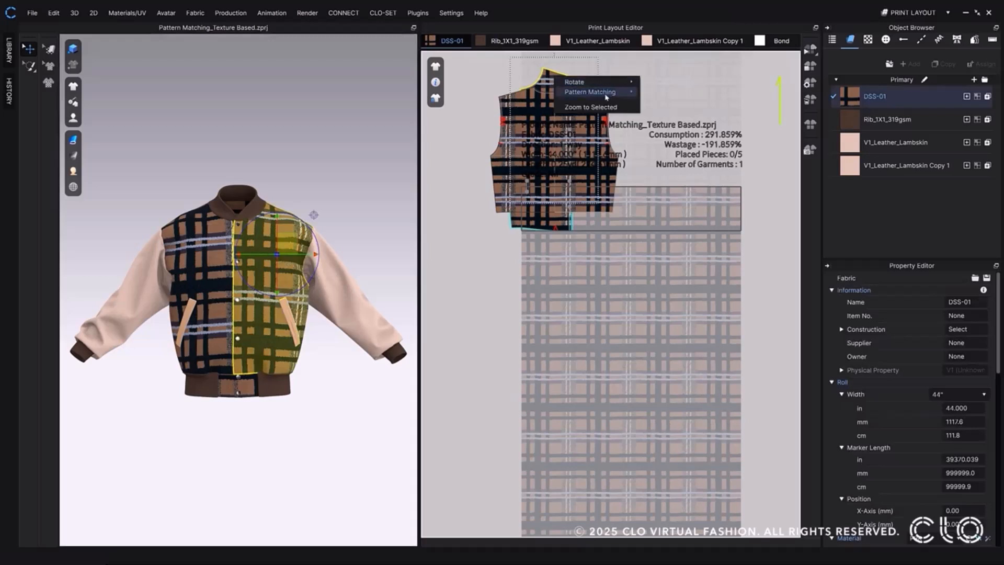
mouse_move(620, 97)
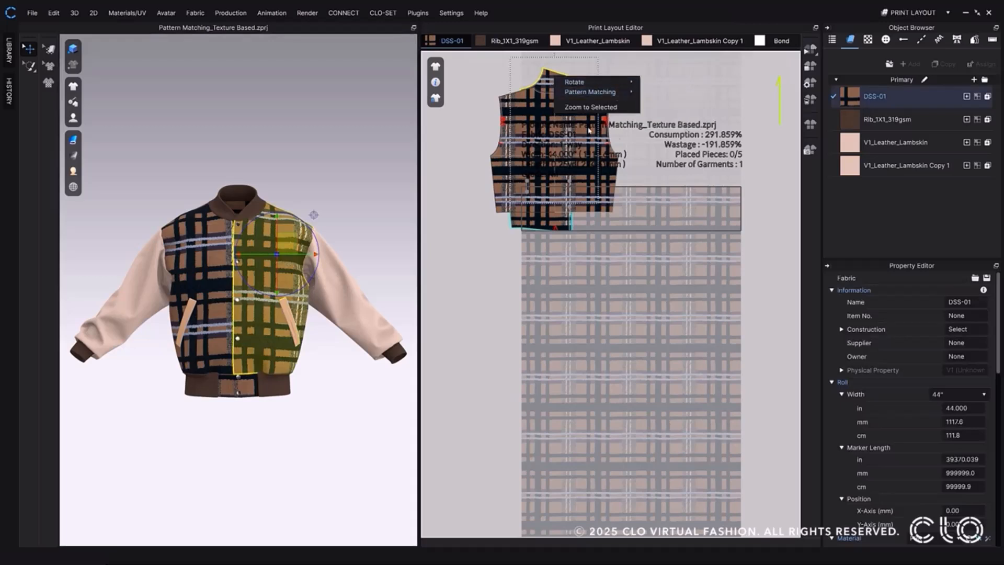
click(288, 228)
drag(558, 81, 664, 230)
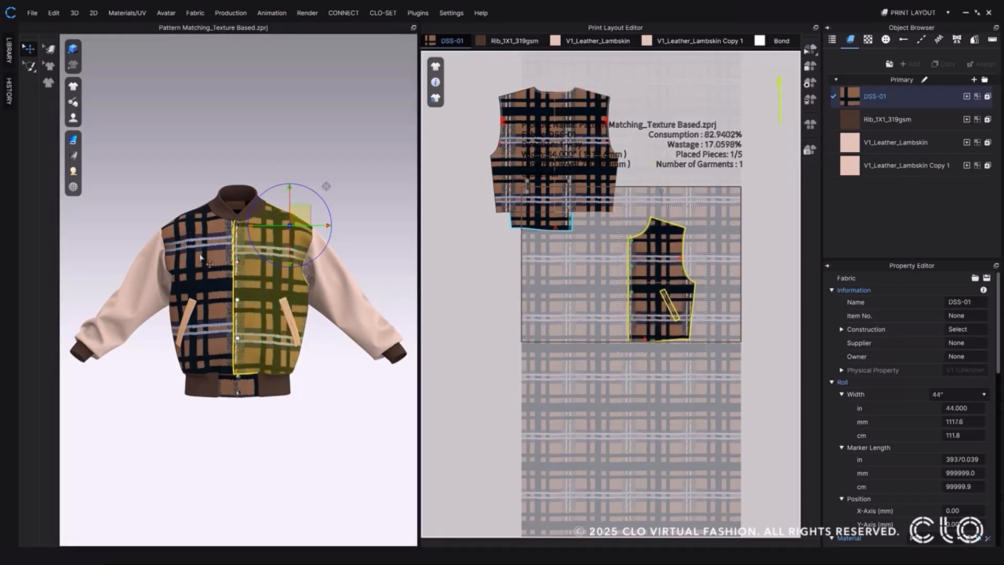
Place the other jacket front piece on the DSS-01 fabric and position both fronts so they meet at the centre opening.
click(540, 207)
drag(573, 260, 602, 319)
shift+click(660, 281)
drag(659, 277, 637, 312)
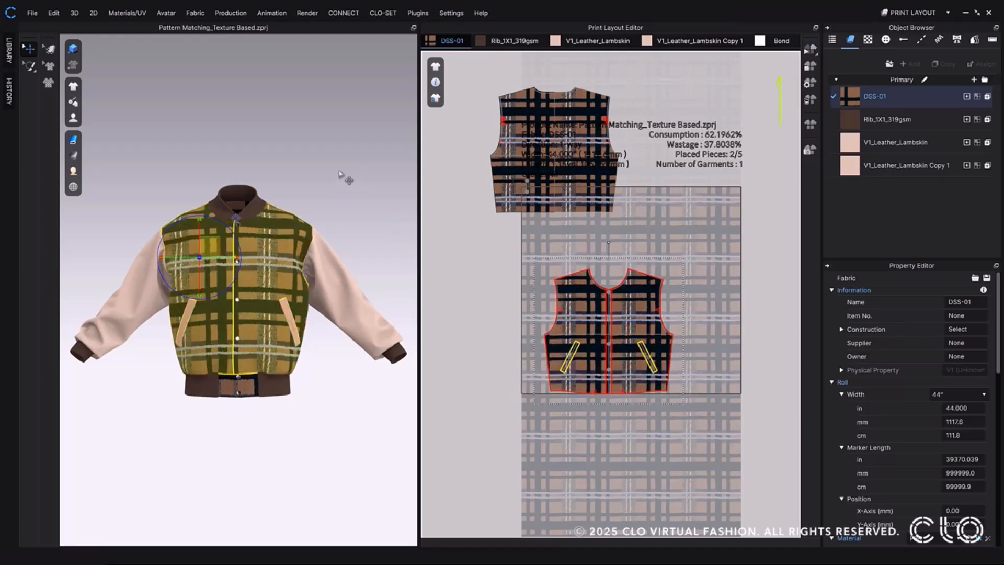
Set Pattern Matching to Texture Based for the two front pieces placed on the DSS-01 fabric.
right_click(630, 317)
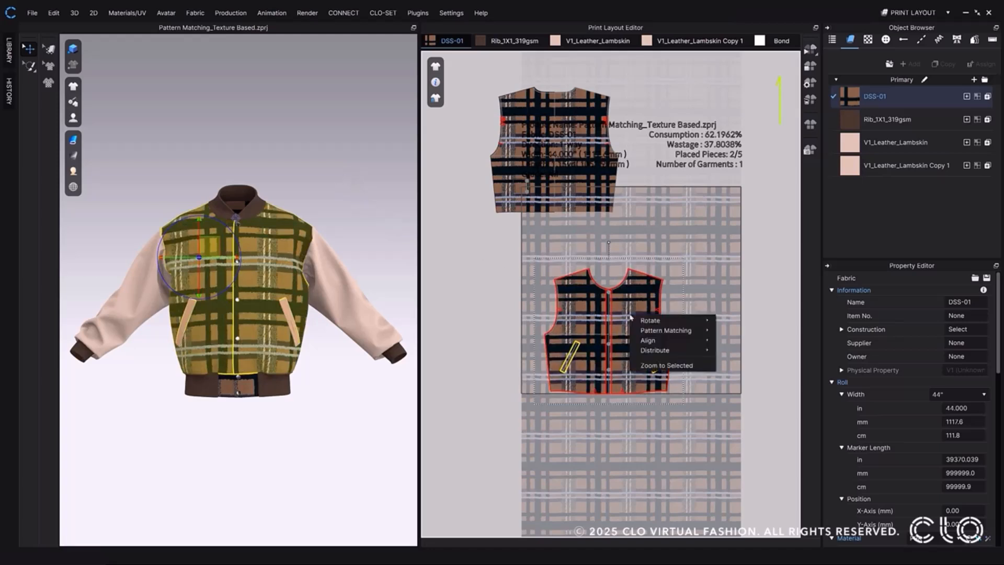
mouse_move(673, 330)
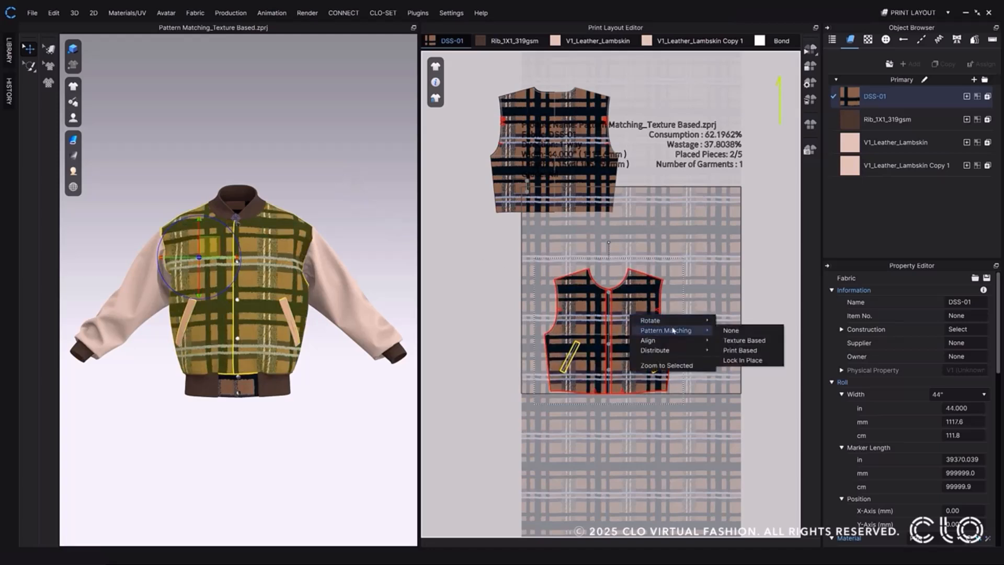
click(751, 341)
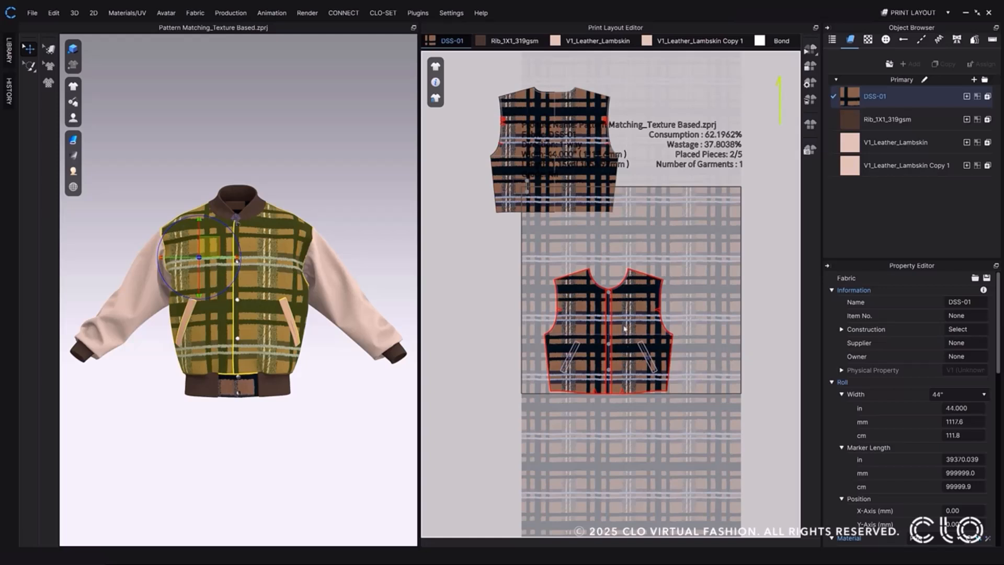
click(377, 276)
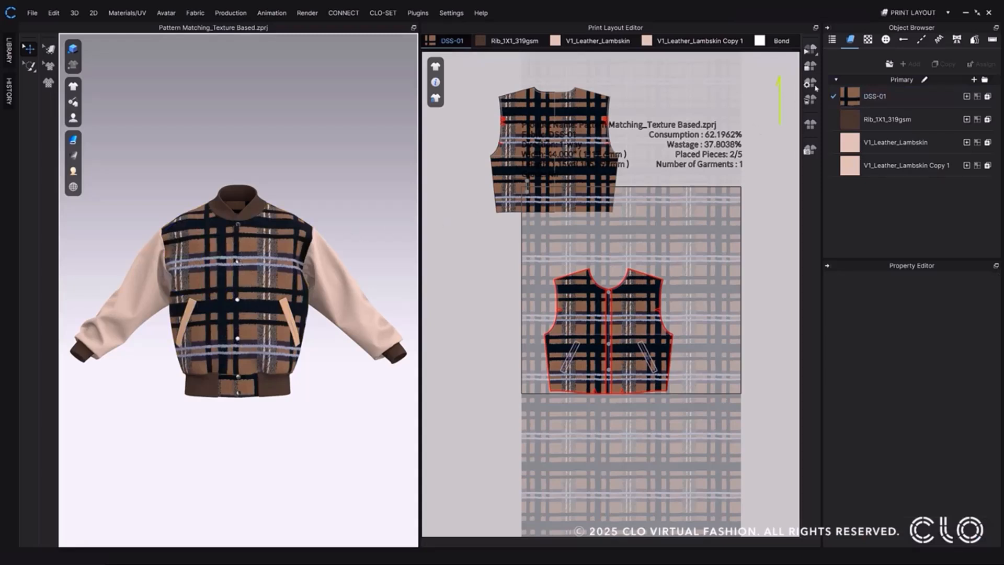
Automatically nest the jacket's pattern pieces on DSS-01 and check the plaid alignment of the nested front pieces.
click(809, 50)
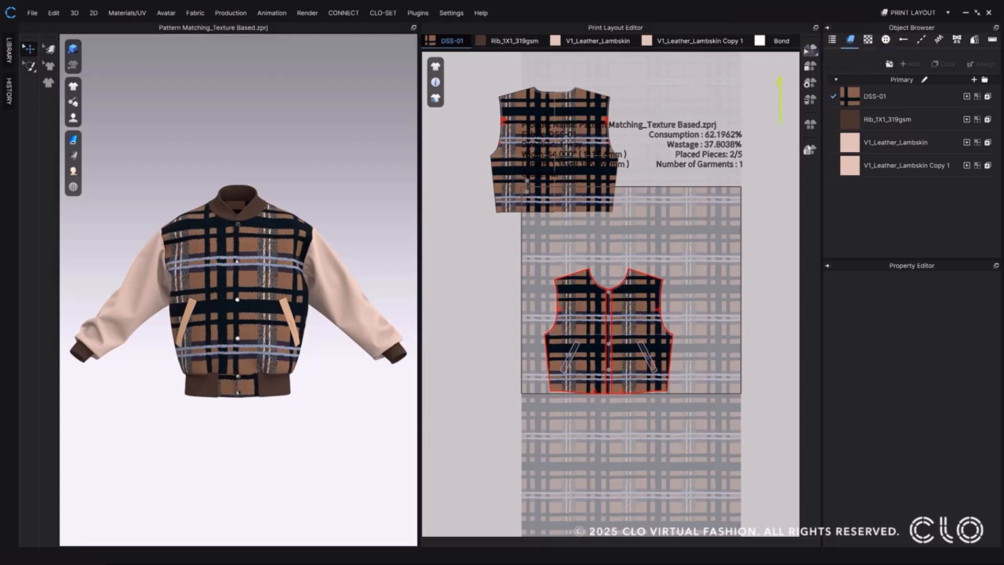
click(808, 51)
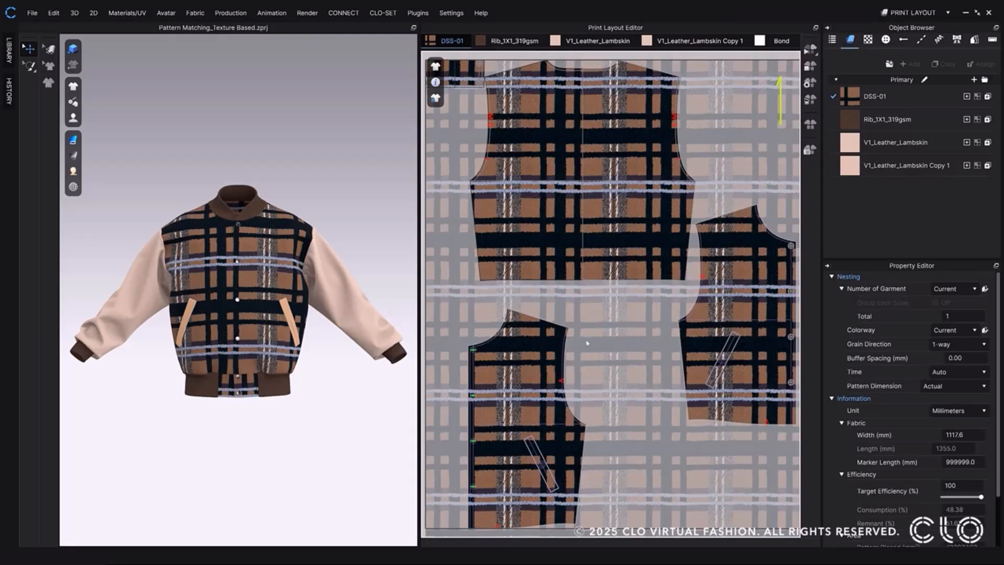
click(706, 305)
click(579, 354)
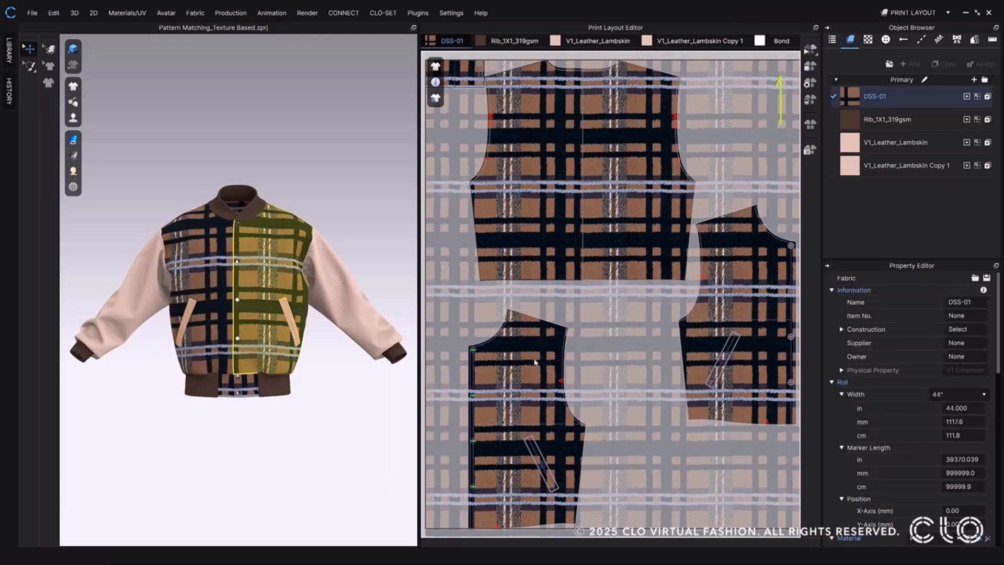
click(463, 393)
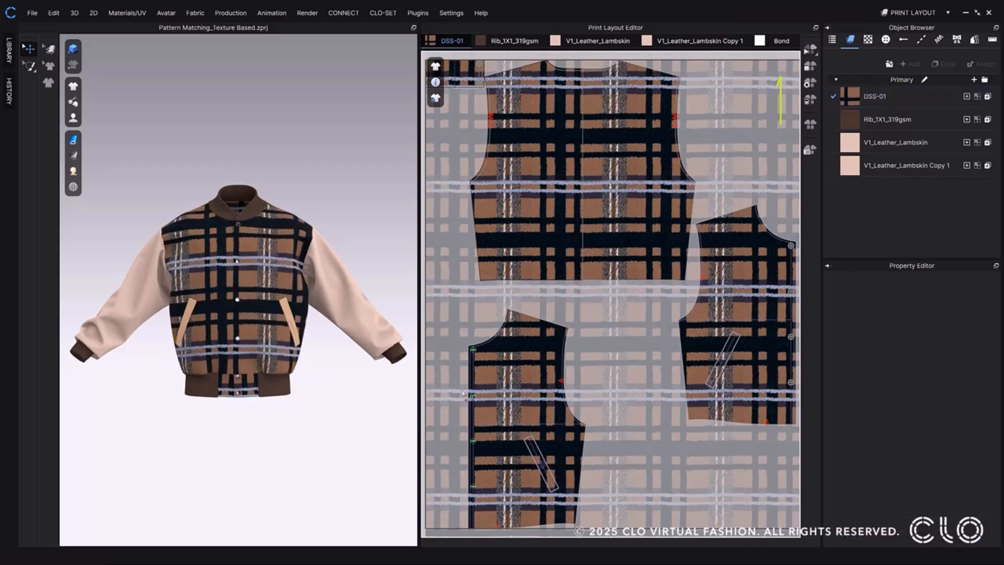
click(503, 384)
click(756, 320)
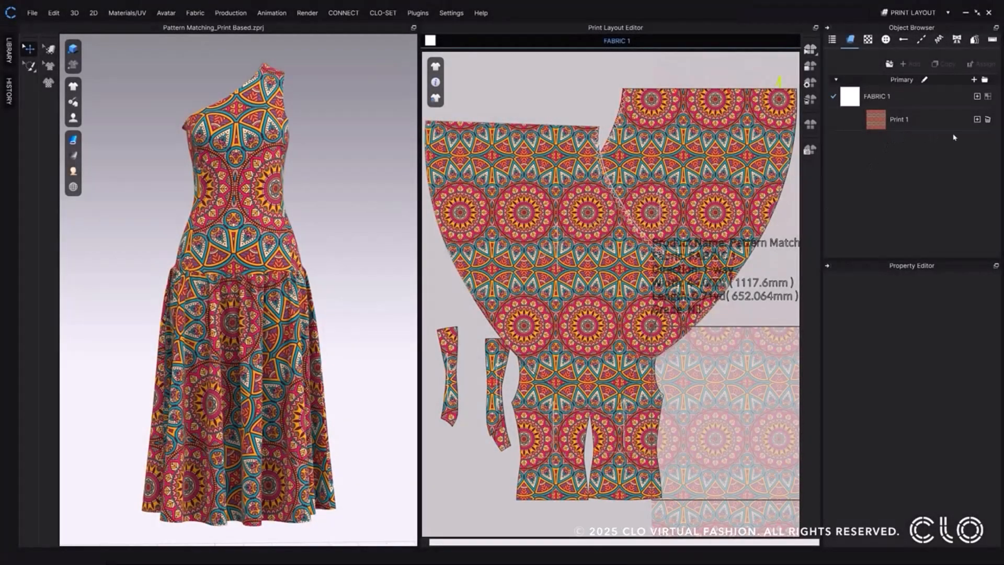
Place the dress's front and back bodice pieces side by side on FABRIC 1, centring a print medallion on each.
click(914, 128)
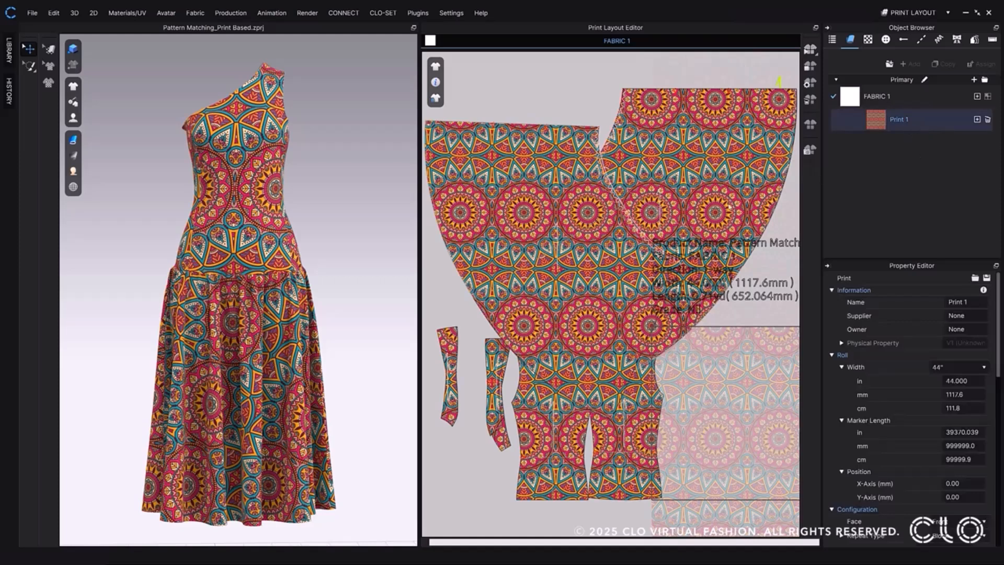
click(292, 224)
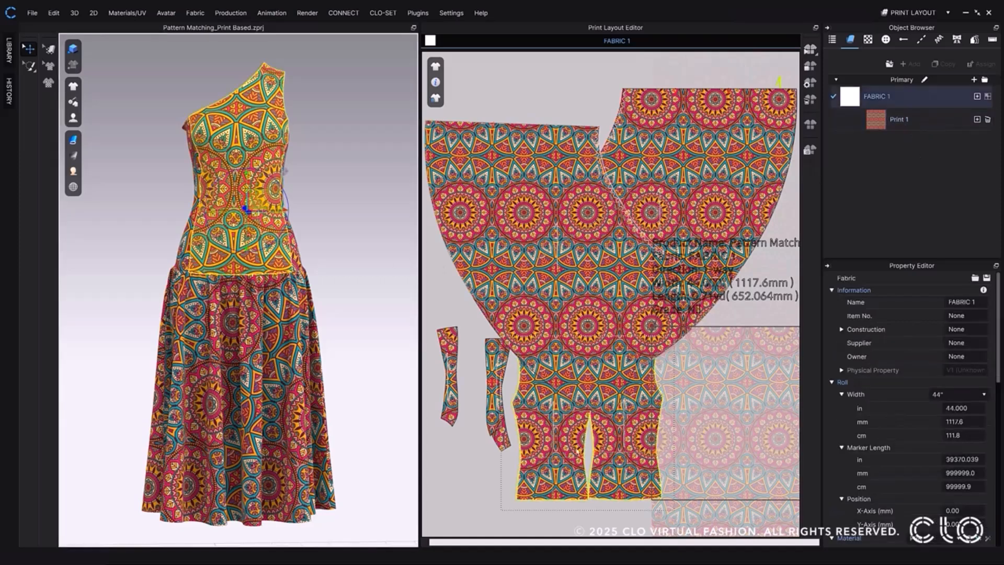
scroll(553, 286, down, 4)
drag(553, 286, 699, 287)
click(714, 291)
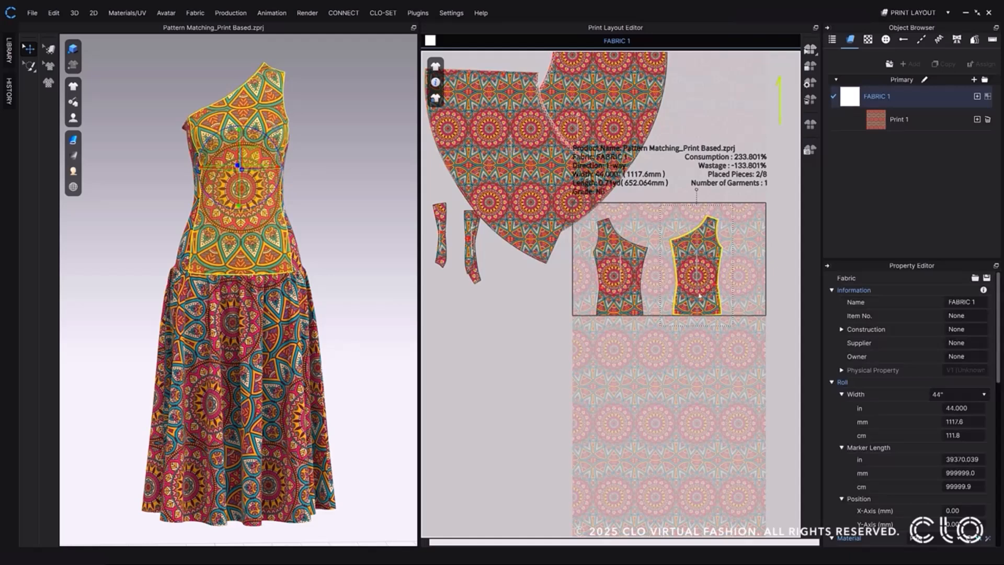
Set Pattern Matching to Print Based for the two bodice pieces placed on FABRIC 1.
click(602, 307)
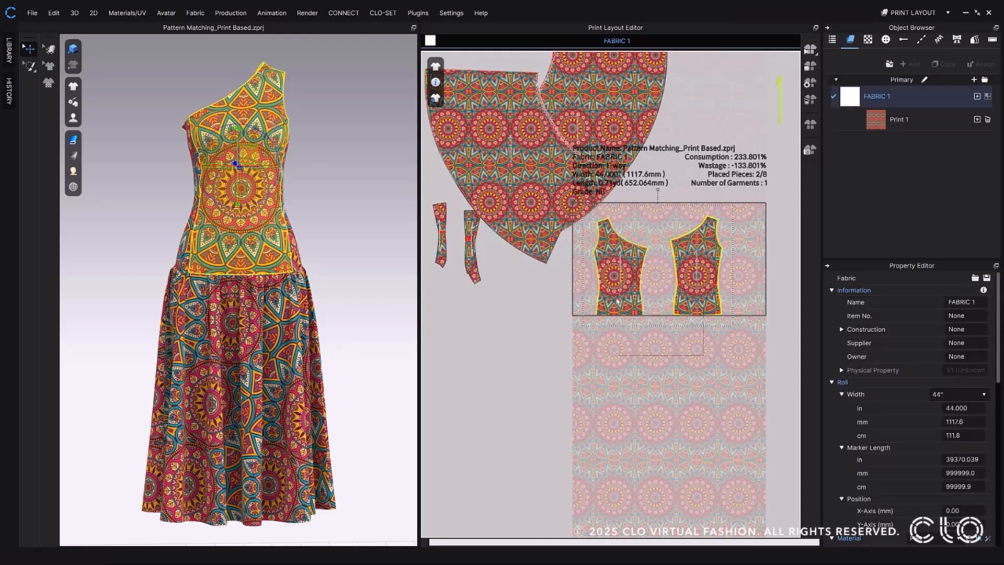
right_click(617, 301)
mouse_move(661, 314)
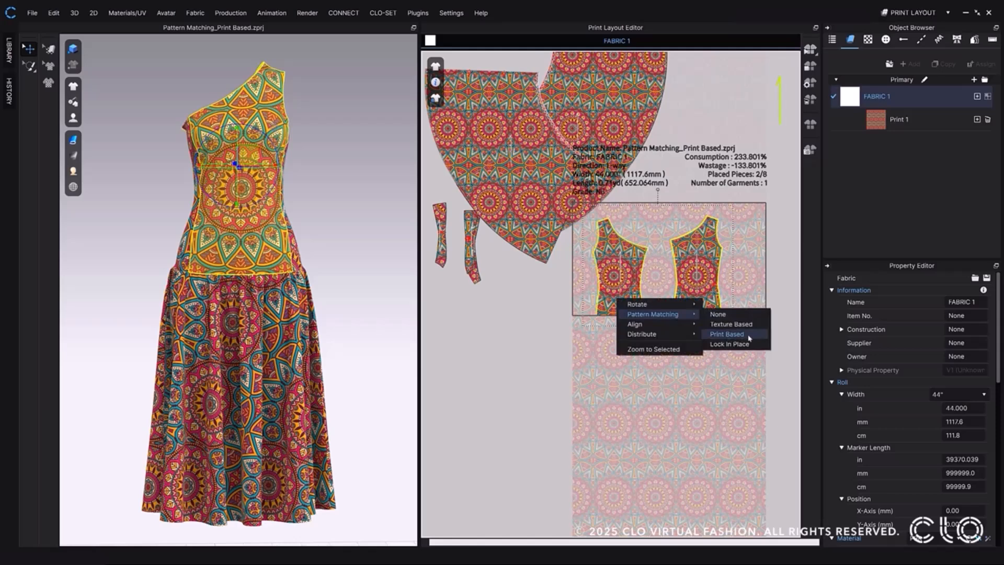
click(750, 338)
Automatically nest the dress's pattern pieces on FABRIC 1 and view the dress from other sides.
click(812, 48)
click(867, 63)
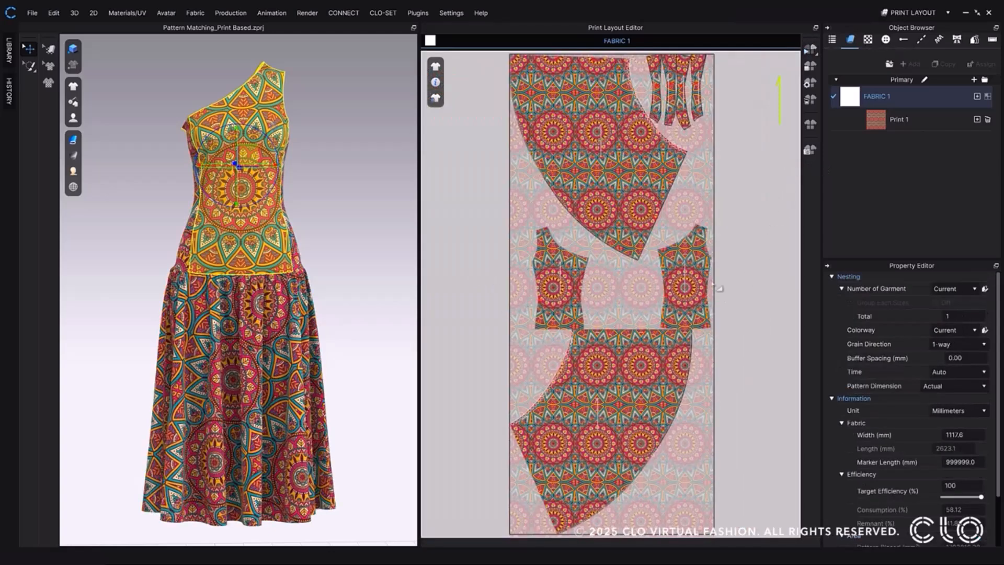
click(330, 194)
right_drag(347, 202, 112, 202)
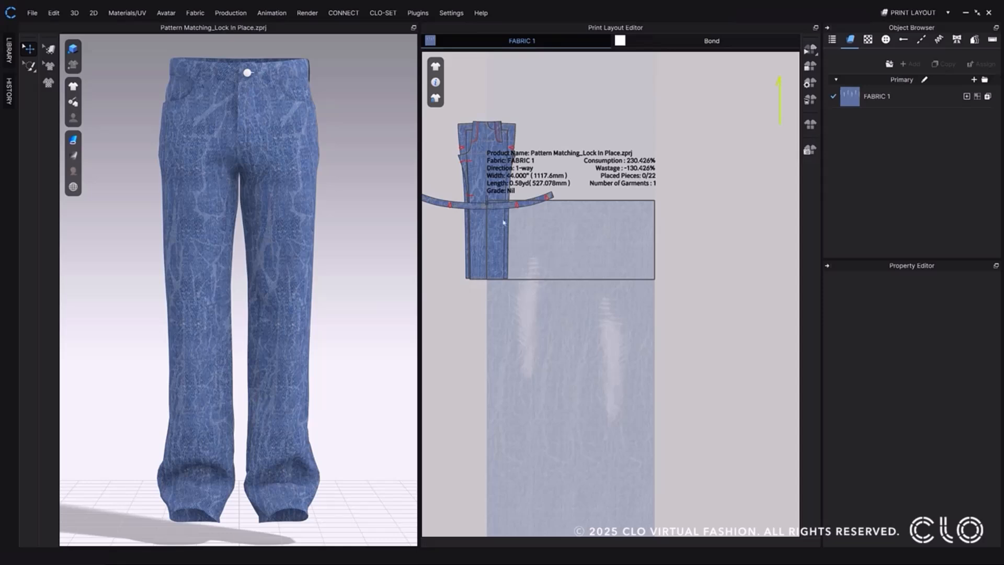
Place the jeans' two front leg pieces over the two faded wash areas of FABRIC 1.
click(478, 176)
click(478, 176)
mouse_move(492, 186)
mouse_down()
mouse_move(586, 263)
mouse_move(602, 331)
mouse_up()
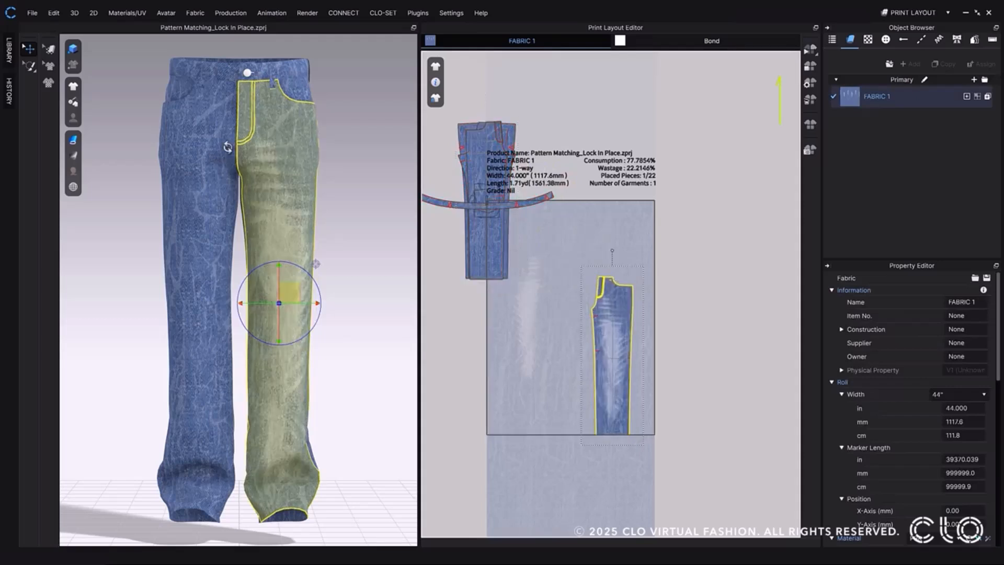
click(203, 150)
mouse_move(475, 151)
mouse_down()
mouse_move(523, 271)
mouse_move(515, 265)
mouse_up()
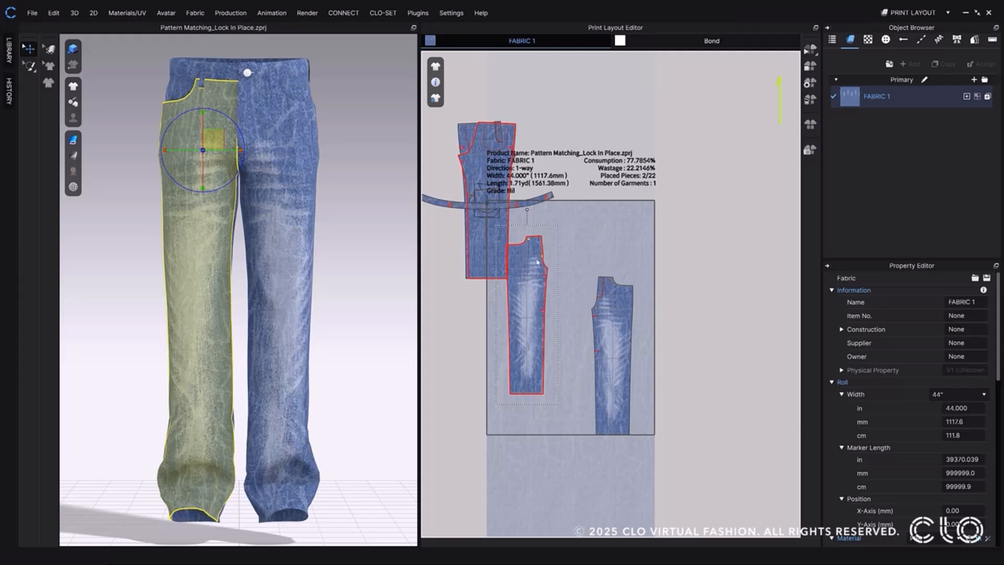
Set Pattern Matching to Lock In Place for the jeans' two front leg pieces and automatically nest the remaining pieces on FABRIC 1.
click(606, 319)
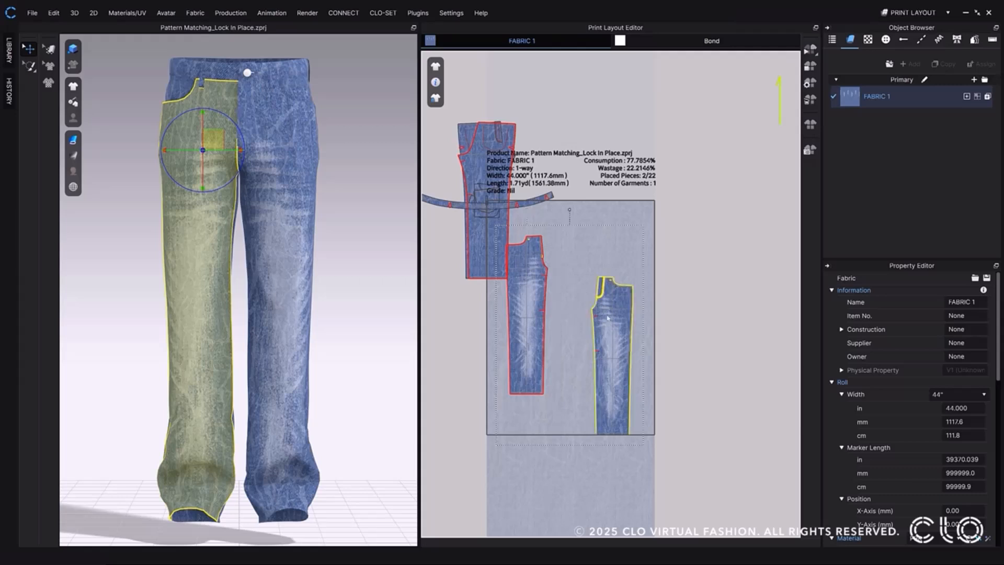
right_click(618, 309)
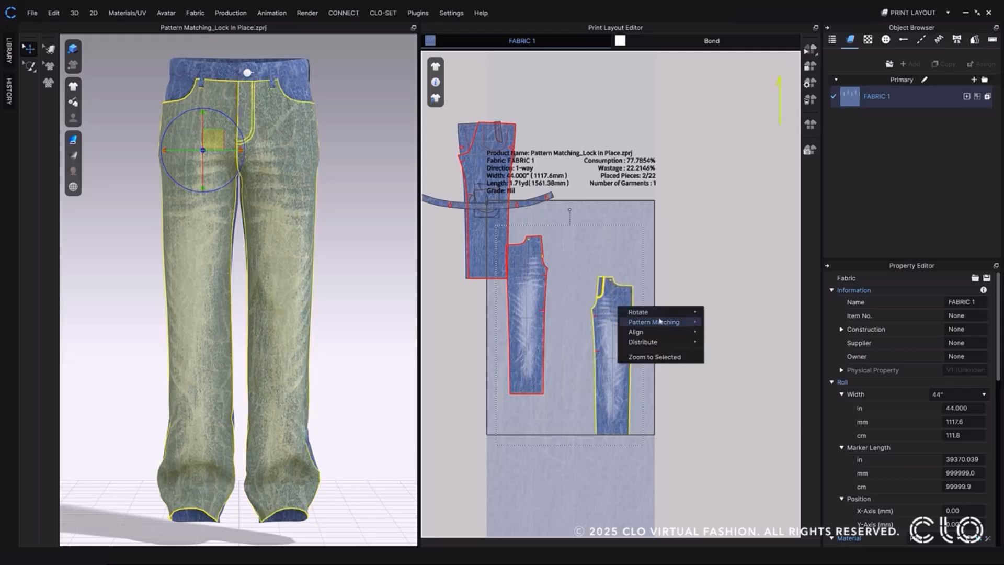
mouse_move(663, 322)
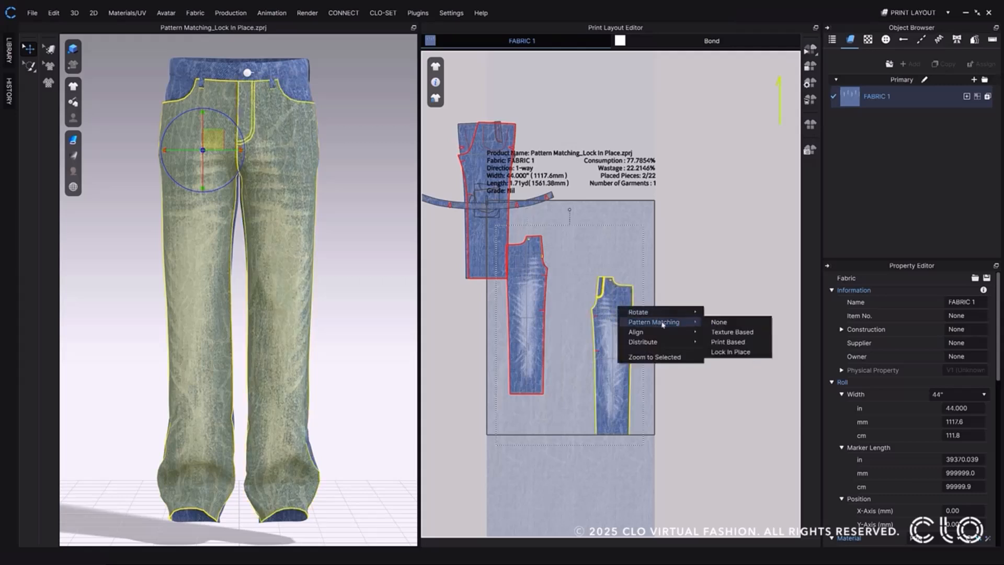
click(744, 355)
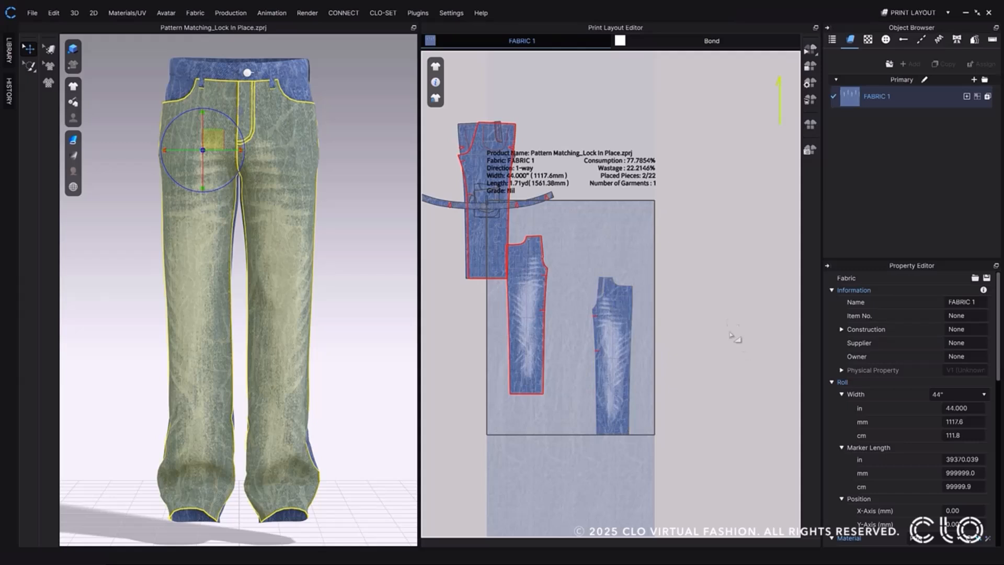
click(812, 49)
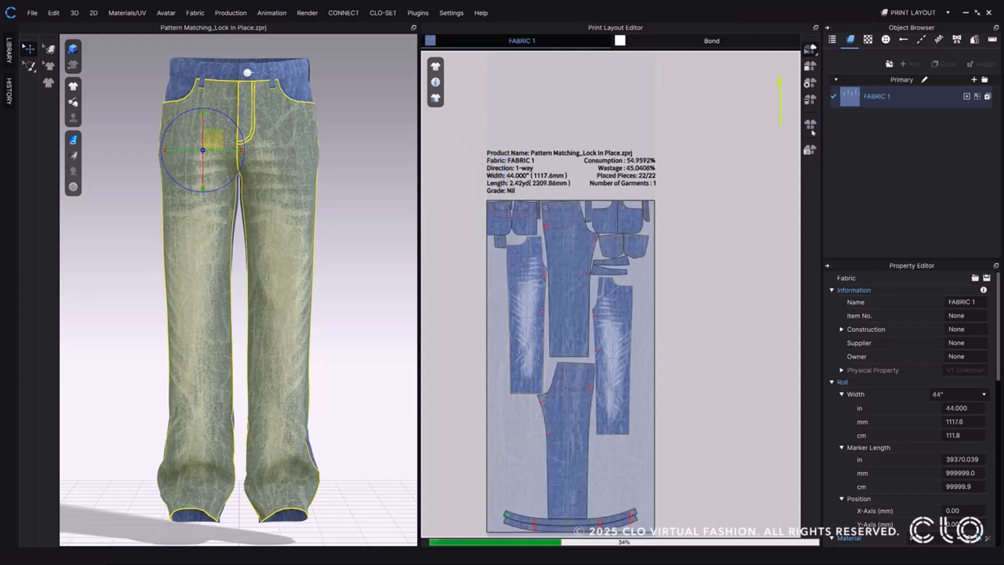
click(658, 284)
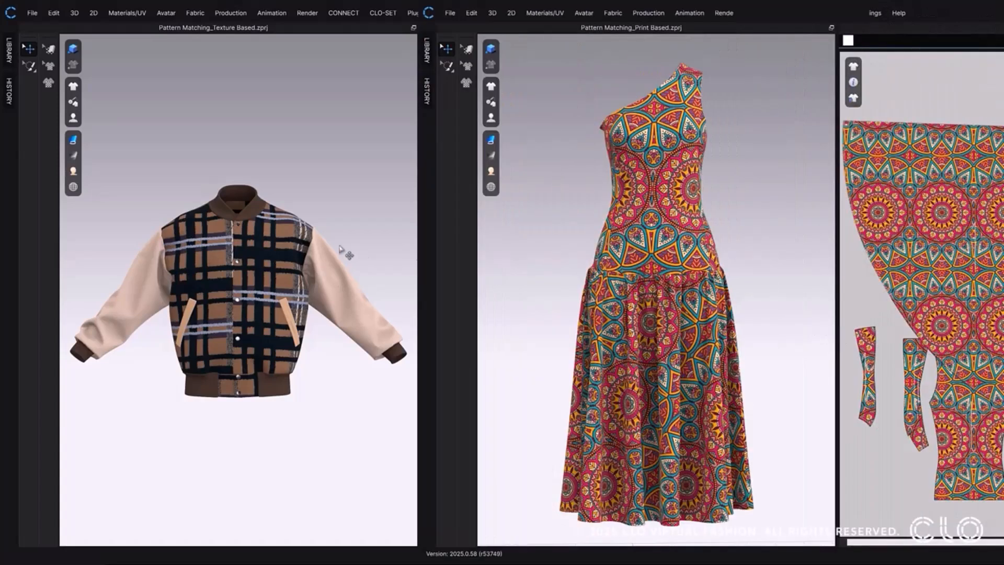
Set Pattern Matching to Texture Based for the jacket's checked front body pieces in the 2D pattern and switch the workspace.
click(278, 256)
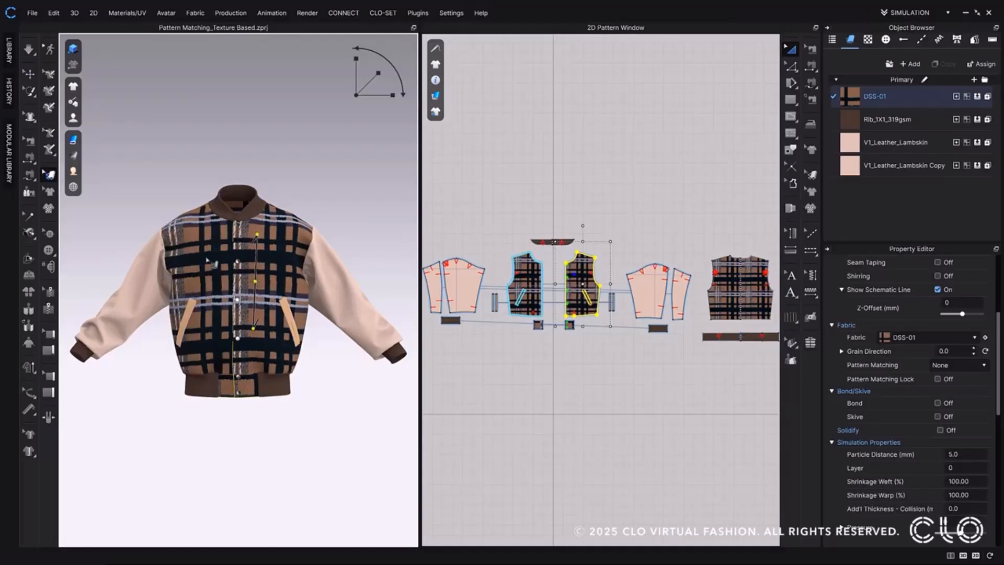
drag(255, 268, 263, 265)
shift+click(534, 278)
click(975, 365)
click(972, 384)
click(947, 13)
click(930, 36)
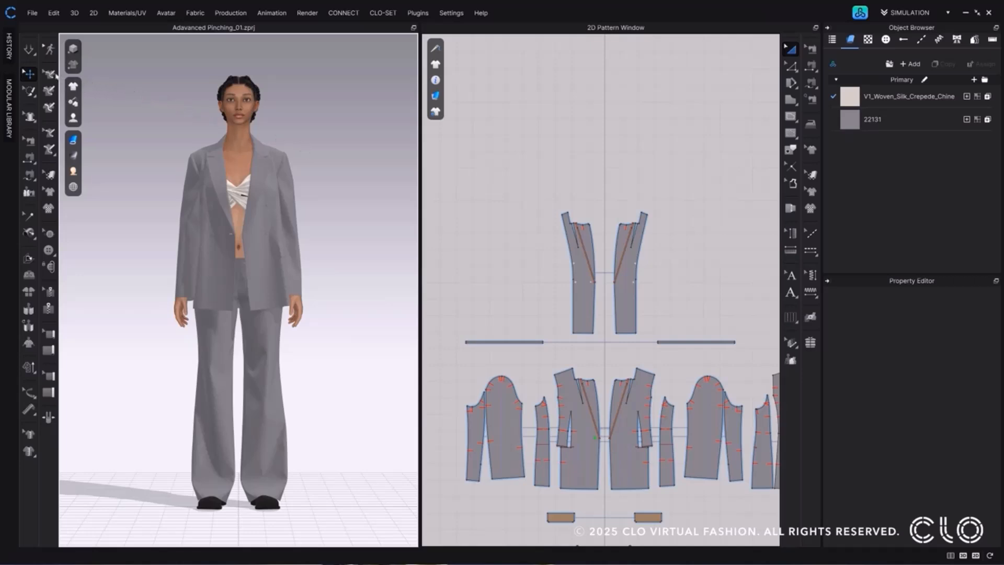
Start the simulation and pinch the suit jacket's front beside the lapel with Advanced Pinching, using Surface as the Distance Measure.
click(27, 52)
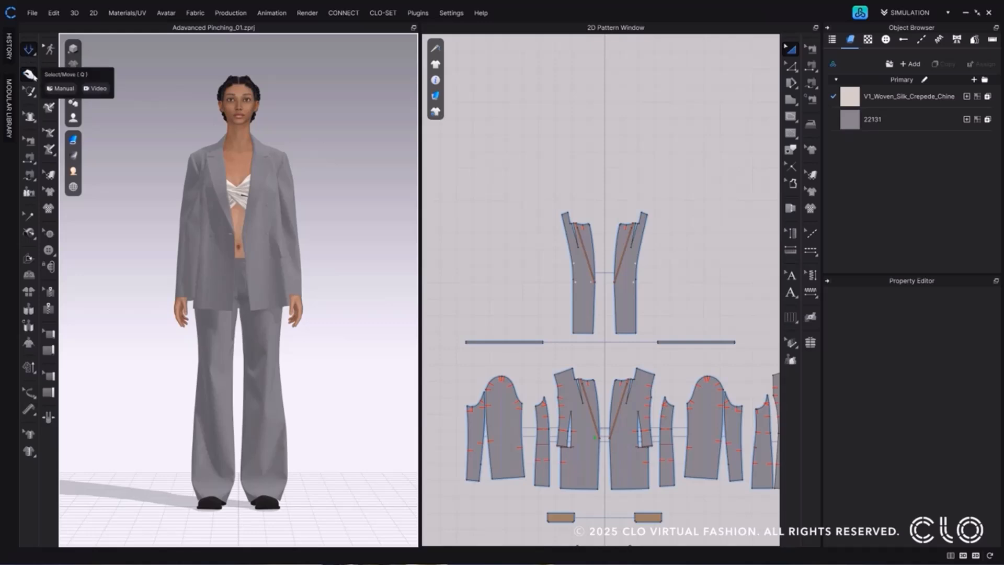
click(30, 75)
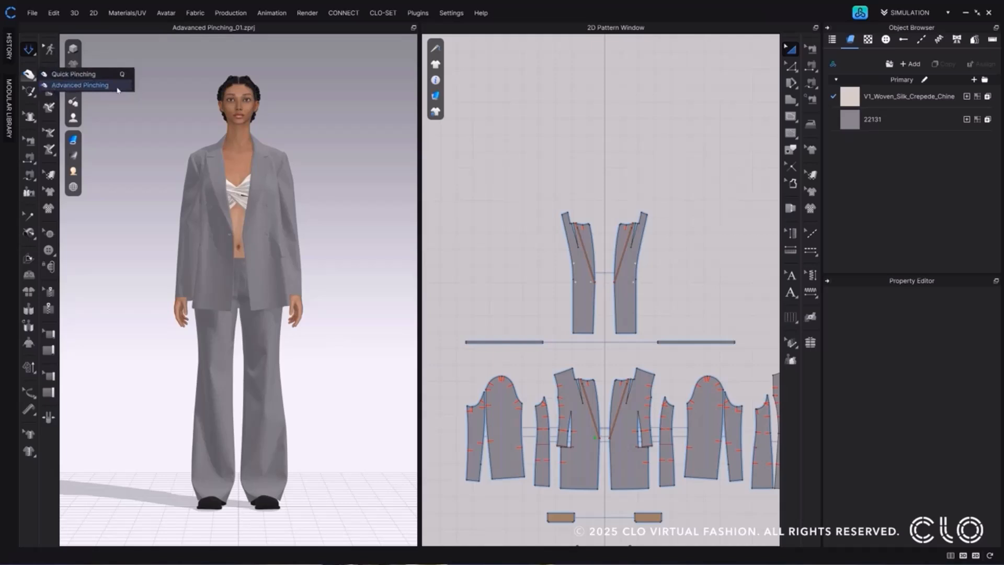
click(80, 85)
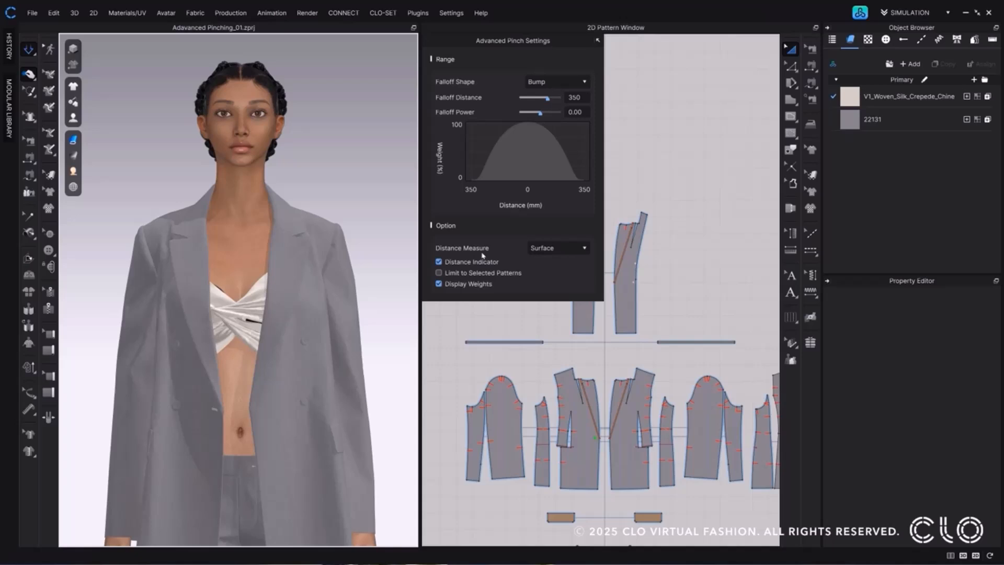
click(584, 250)
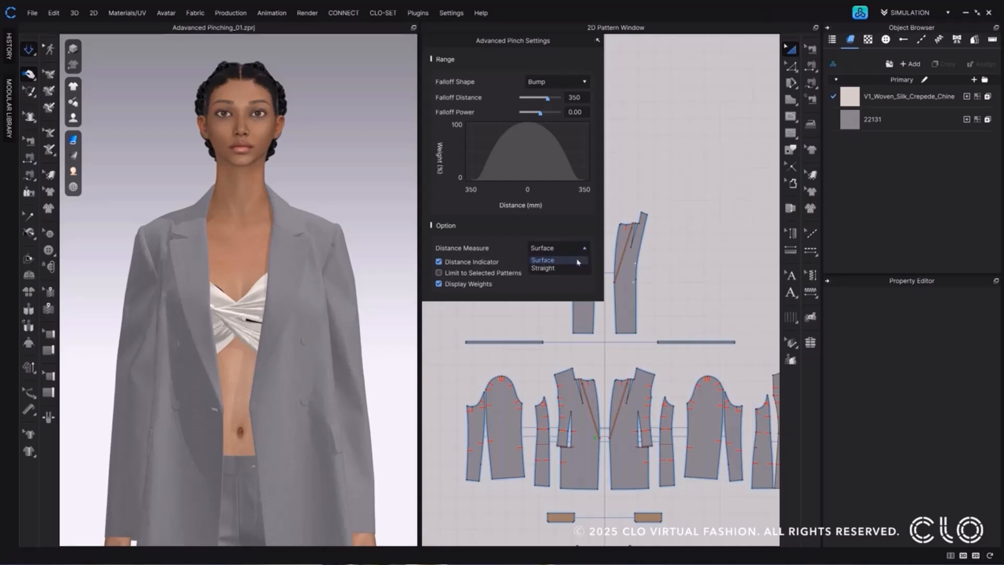
click(578, 262)
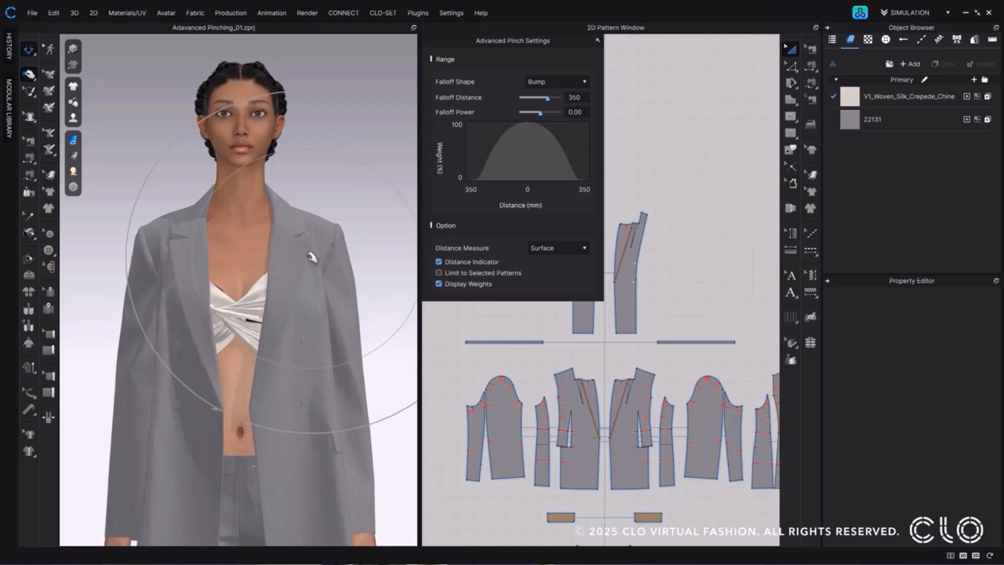
right_drag(309, 254, 316, 263)
drag(306, 265, 319, 268)
Examine the sewing lines joining the jacket's upper facing pieces to its front body pieces.
middle_drag(662, 311, 717, 303)
key(b)
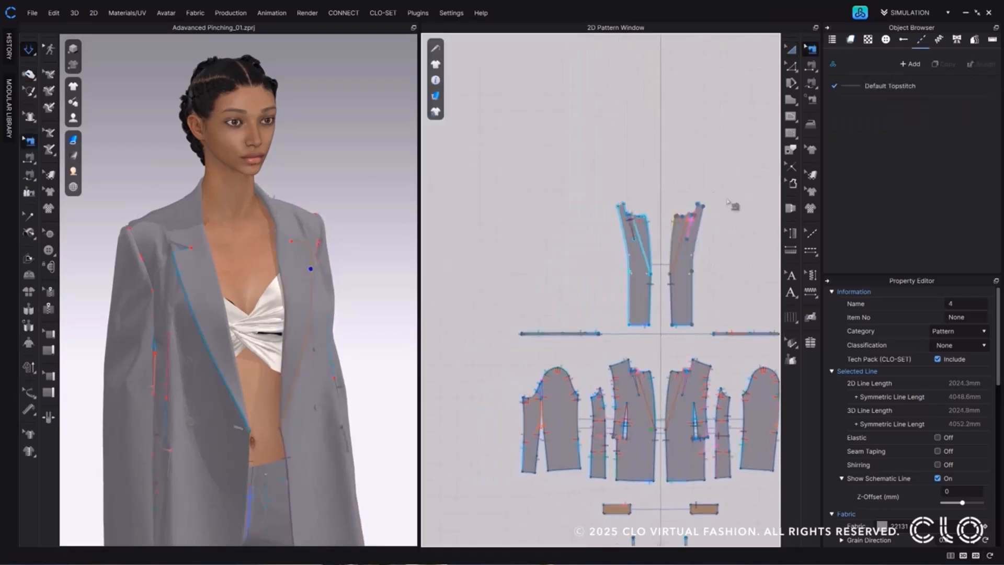
click(670, 250)
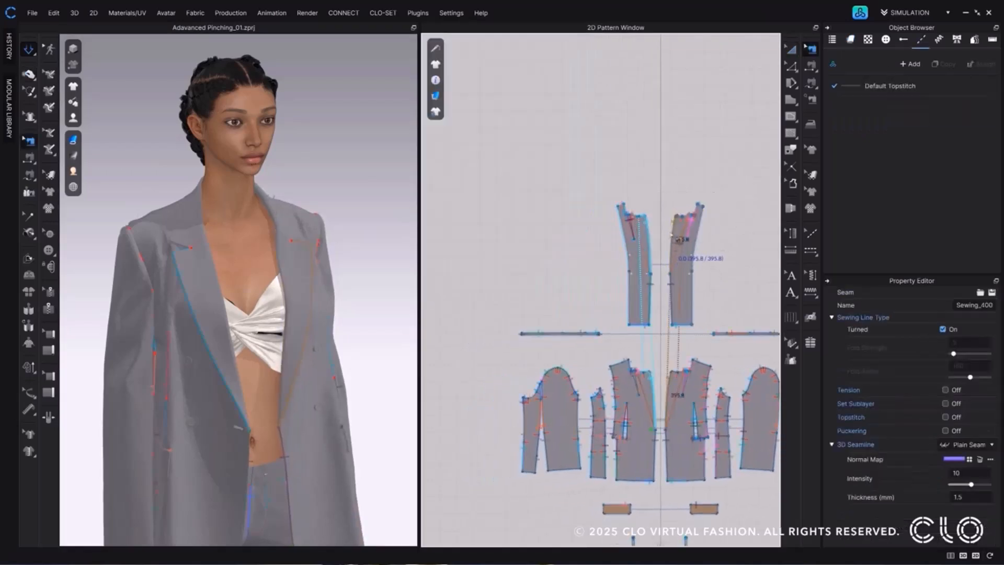
scroll(663, 223, up, 2)
middle_drag(662, 223, 650, 200)
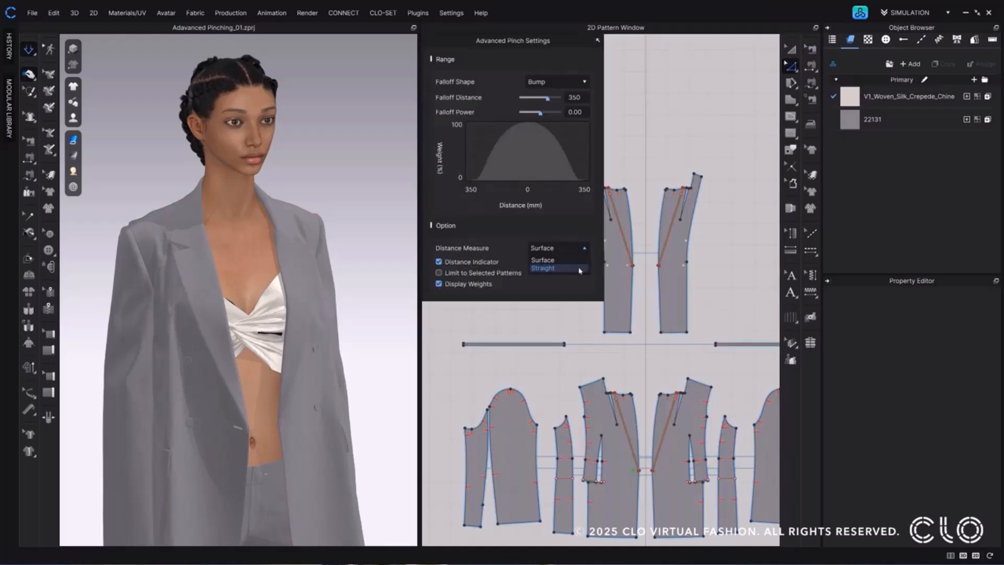
Set the Distance Measure to Straight and pinch the jacket's front body below the lapel.
click(578, 268)
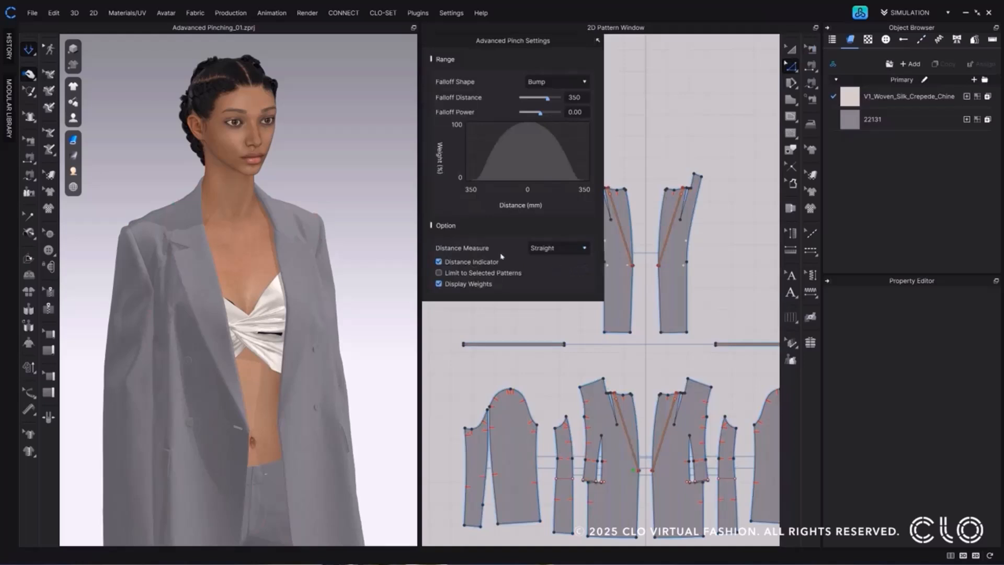
mouse_move(325, 284)
right_down()
mouse_move(316, 288)
mouse_move(324, 291)
right_up()
click(328, 300)
drag(327, 301, 325, 303)
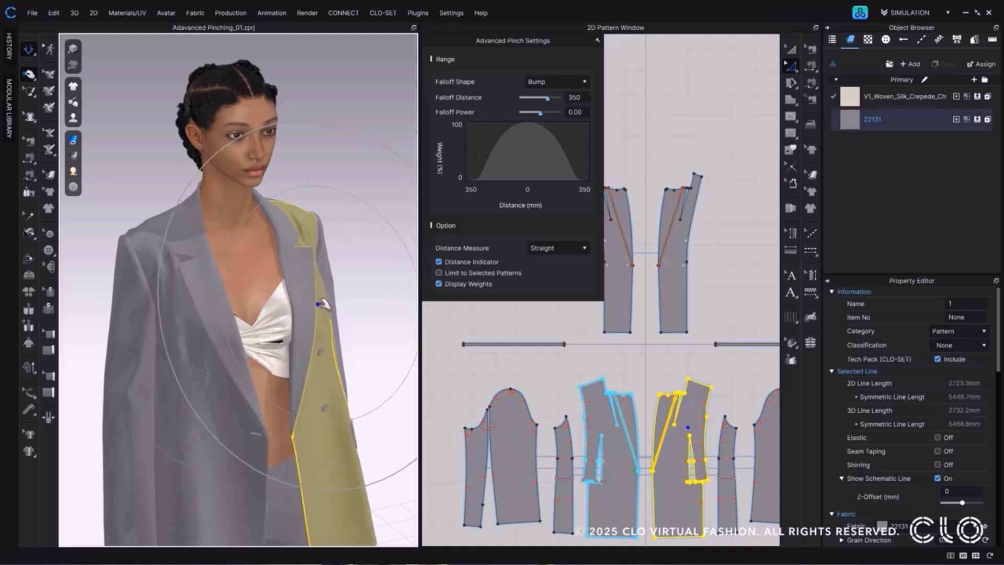
drag(328, 305, 328, 307)
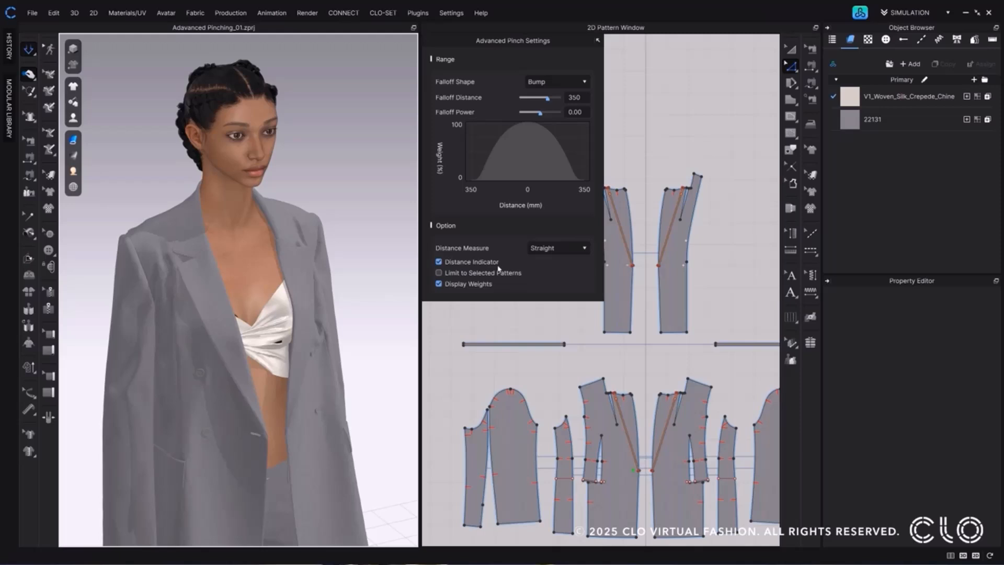
Turn the Distance Indicator off and on again in the Advanced Pinching options.
click(438, 262)
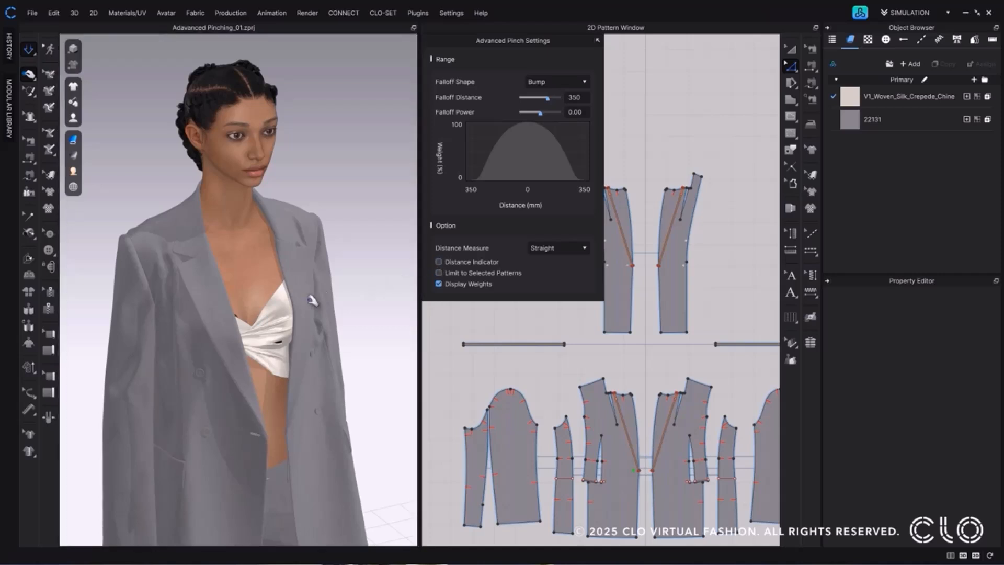
click(438, 262)
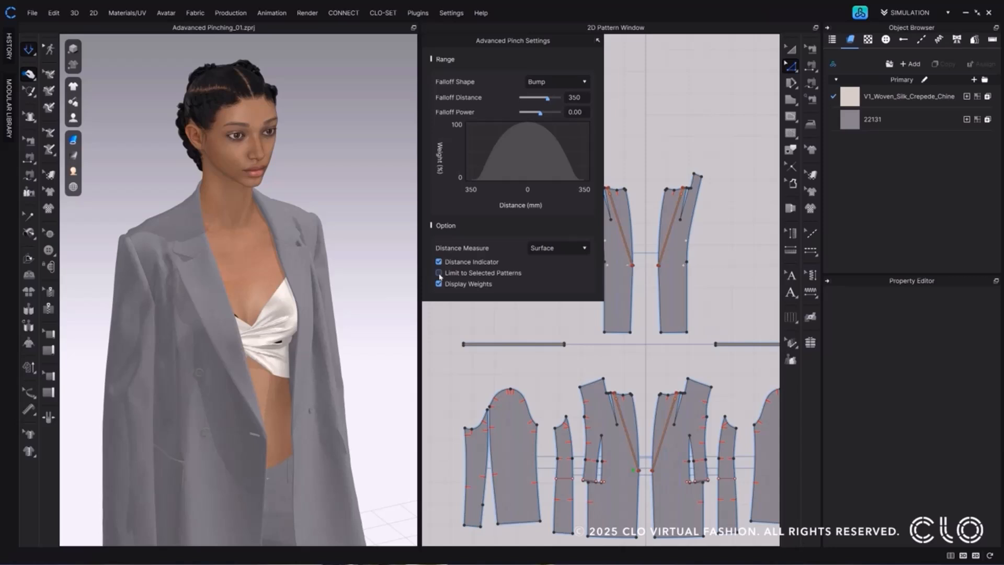
Enable Limit to Selected Patterns and pinch only the jacket's lapel facing piece, measuring the distance along the surface.
click(438, 272)
click(311, 279)
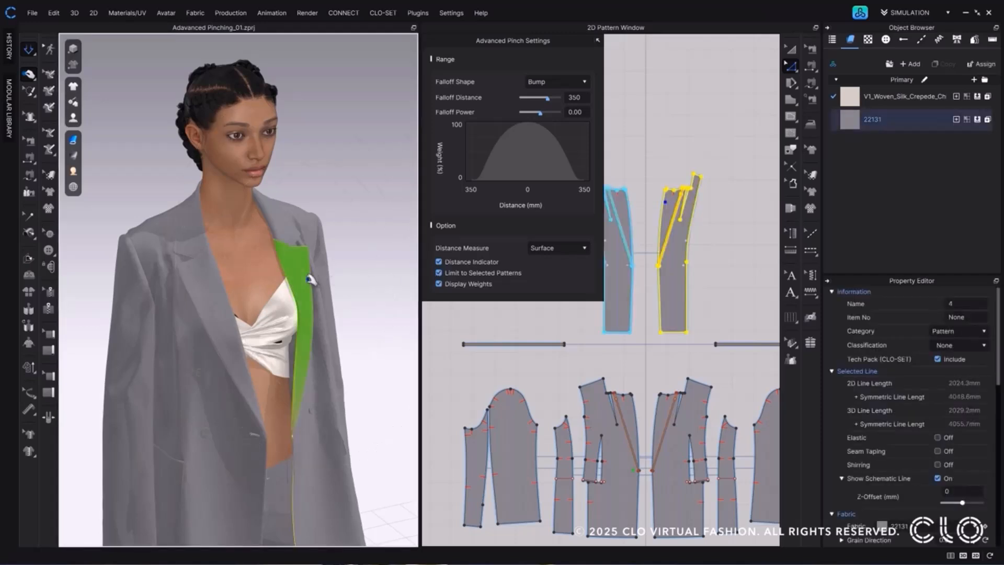
drag(310, 280, 313, 281)
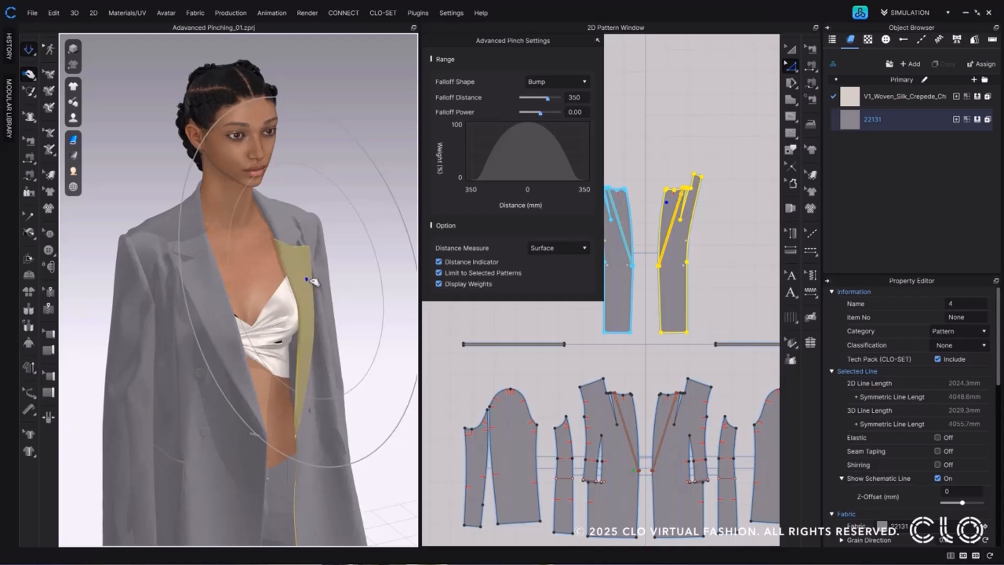
Set the Distance Measure to Straight, pinch the selected lapel facing piece and clear the selection.
click(548, 249)
click(549, 268)
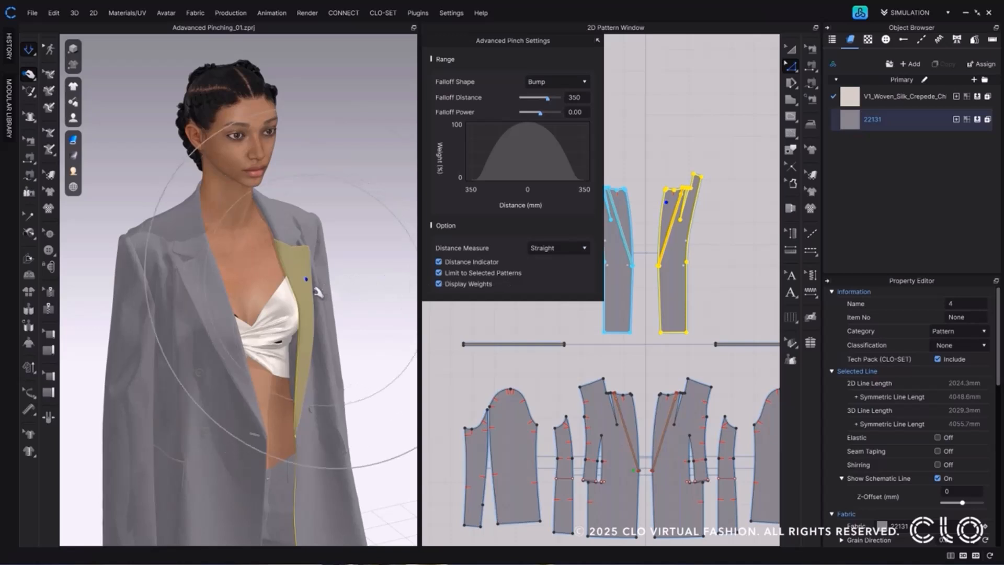
click(311, 290)
drag(311, 291, 315, 291)
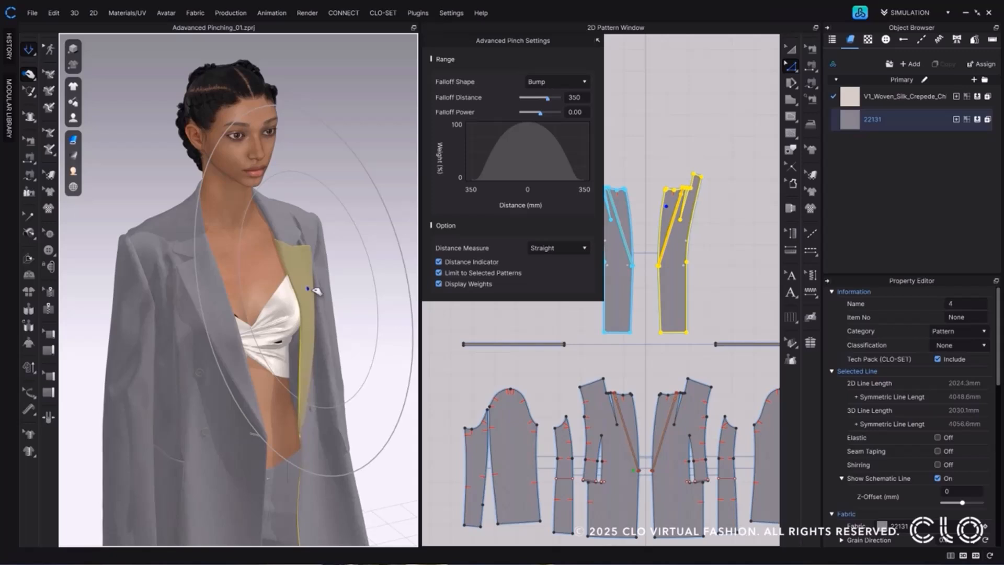
click(366, 289)
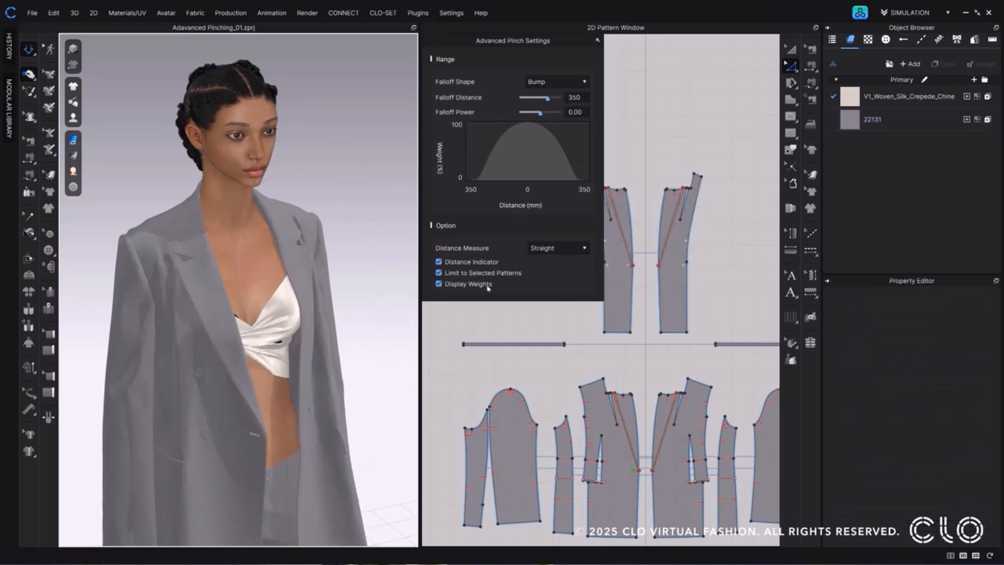
Turn off Display Weights with the lapel facing piece selected and pinch that piece.
click(311, 279)
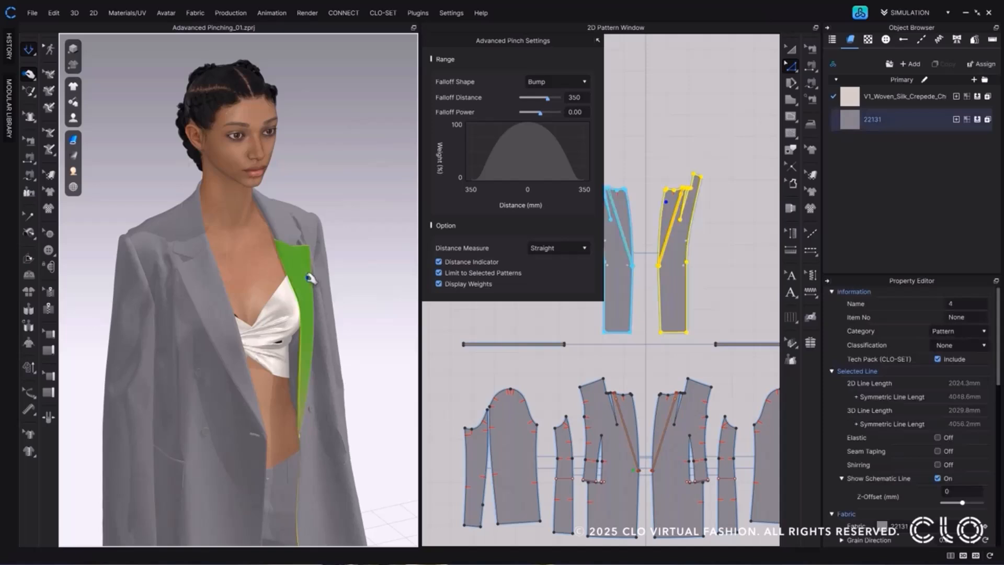
click(438, 284)
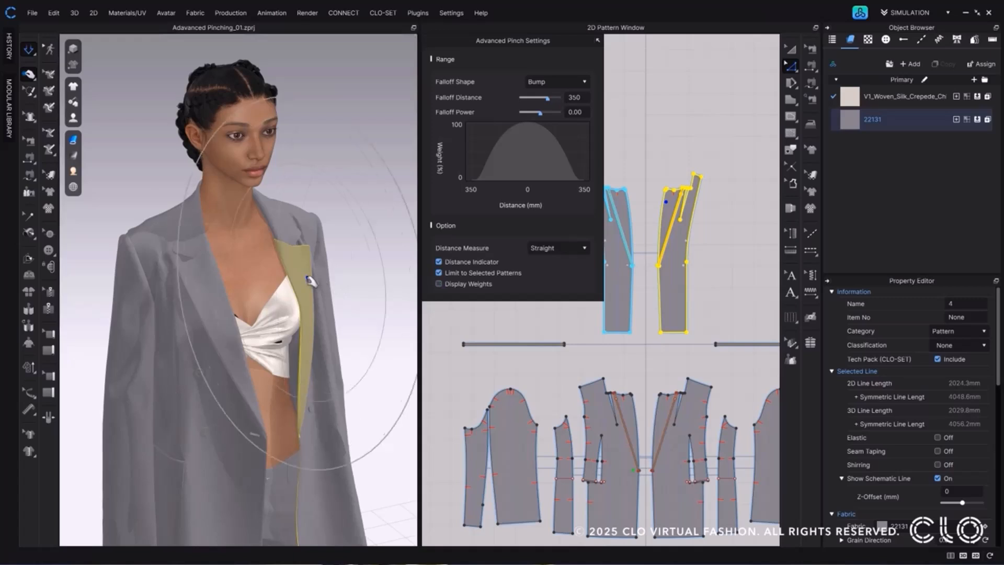
drag(311, 280, 313, 282)
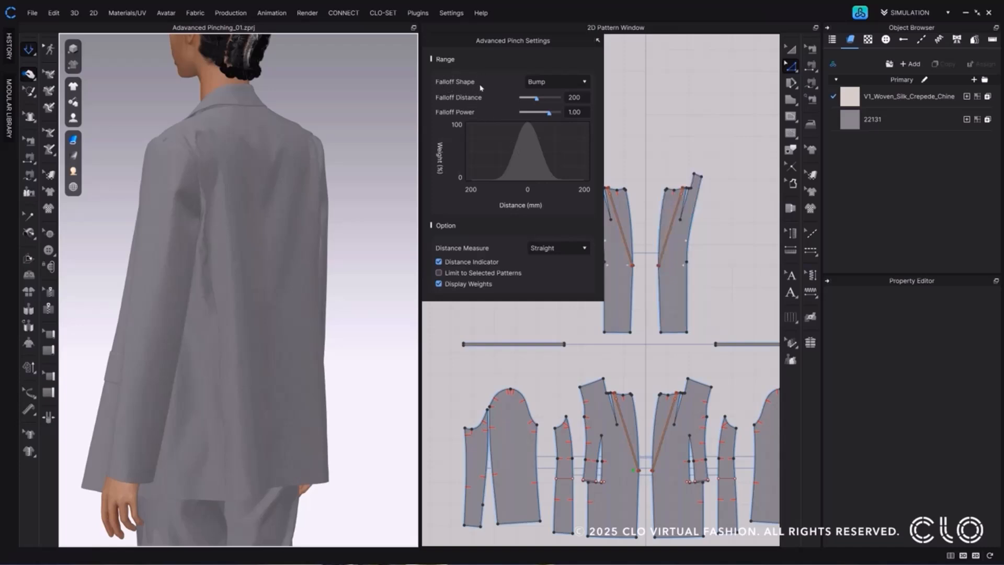
Keep the Falloff Shape at Bump, pinch the jacket's back piece sideways at mid-height and clear the selection.
click(584, 84)
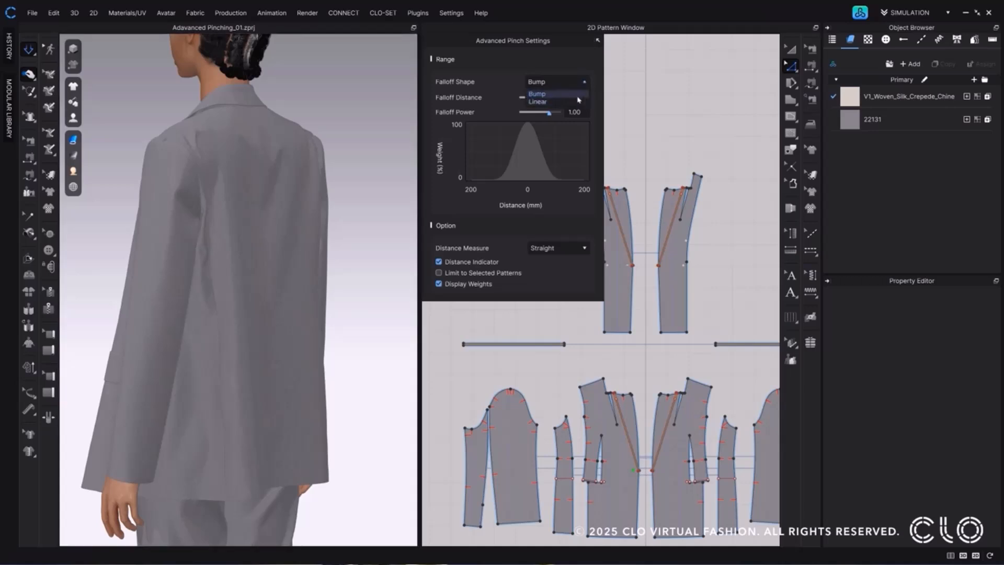
click(570, 98)
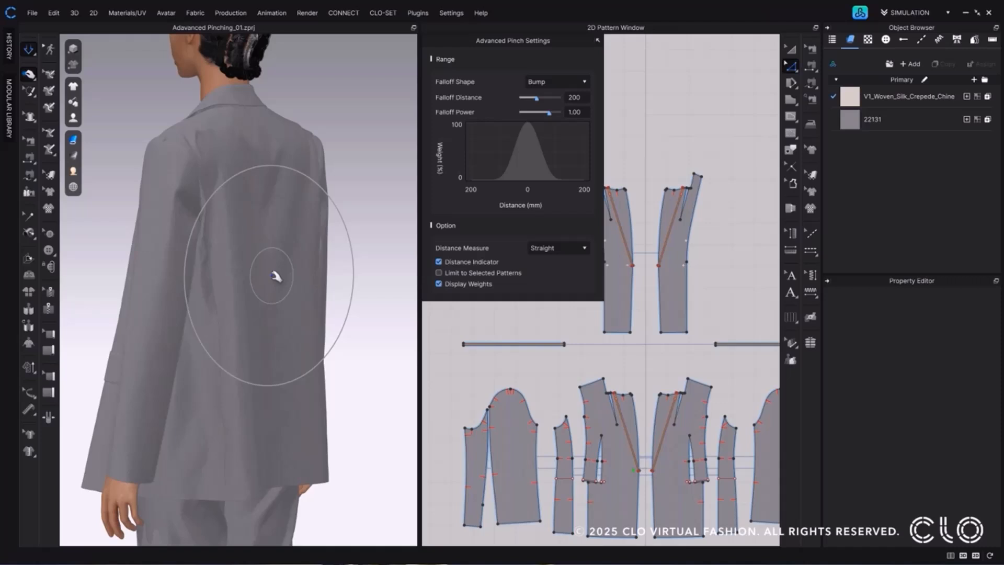
drag(275, 276, 309, 278)
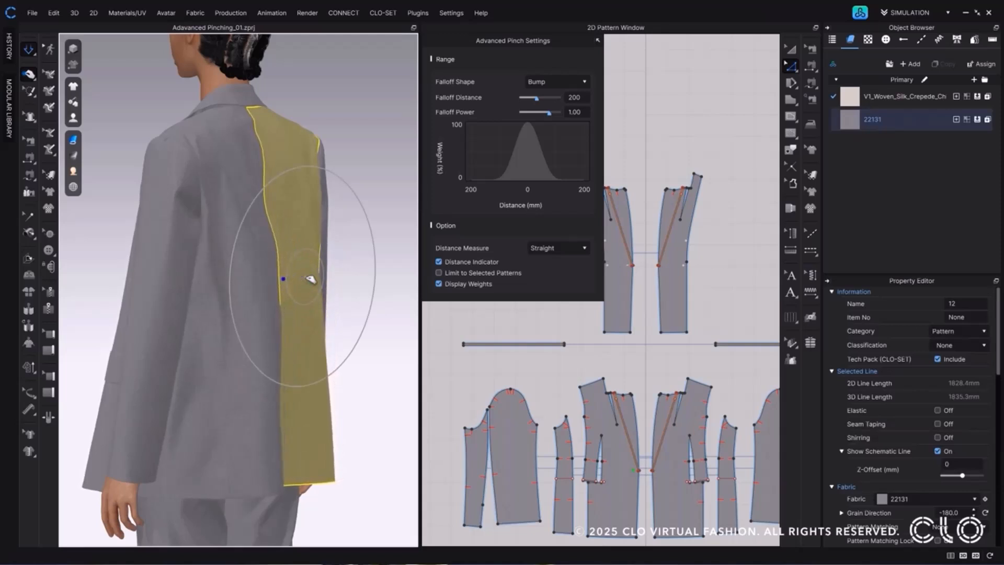
click(401, 151)
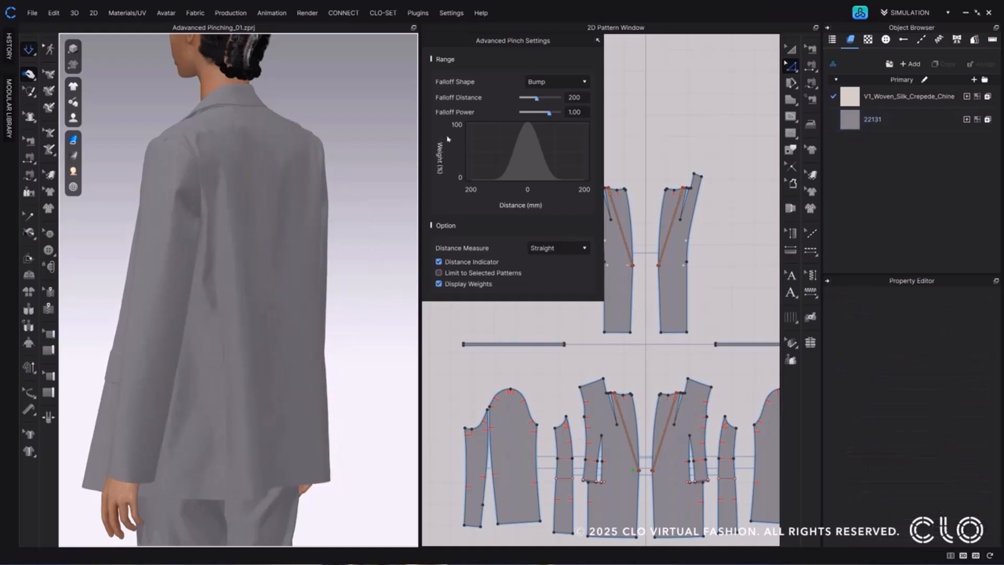
Set the Falloff Shape to Linear and pinch the jacket's back piece sideways at mid-height.
click(553, 84)
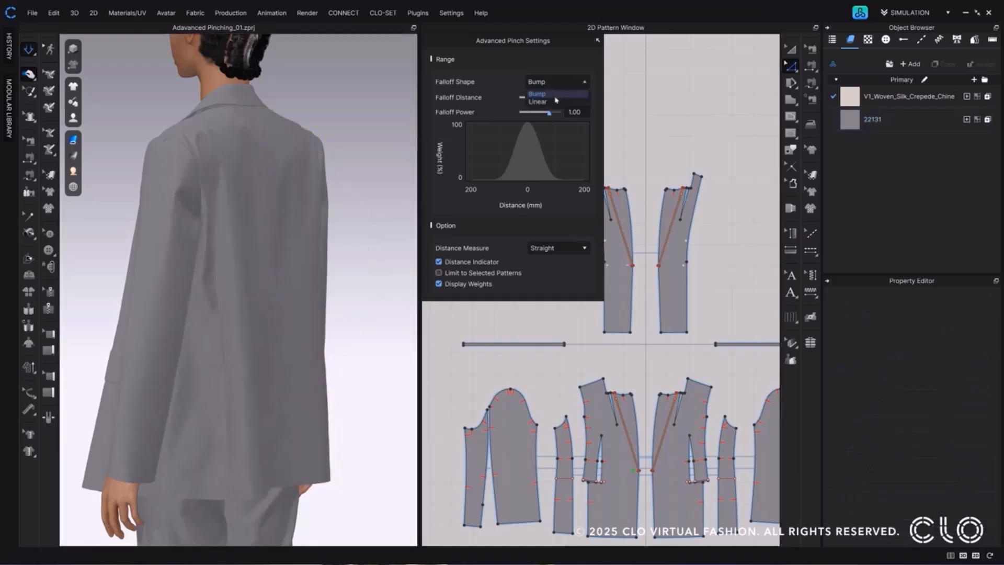
click(557, 102)
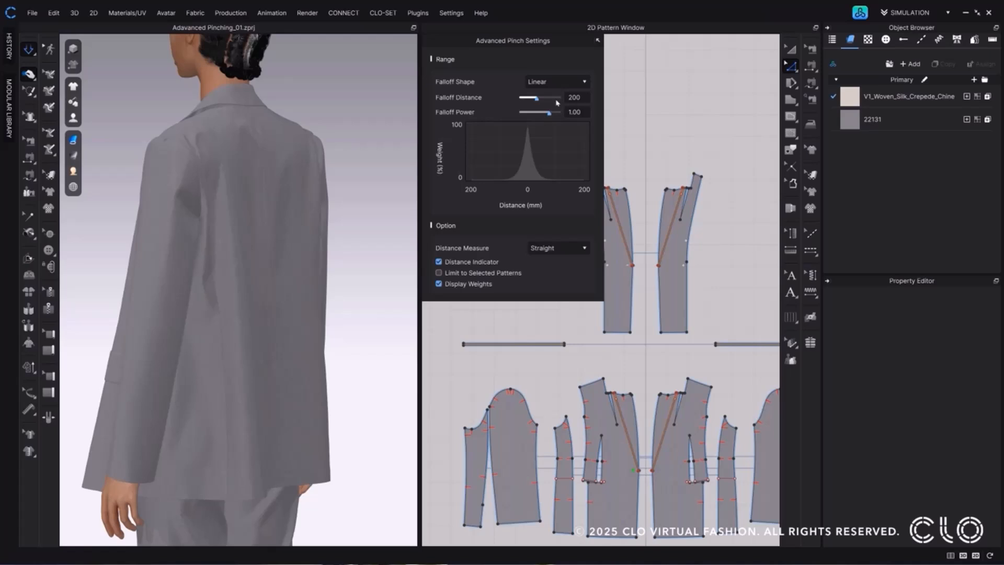
click(287, 278)
drag(290, 277, 313, 280)
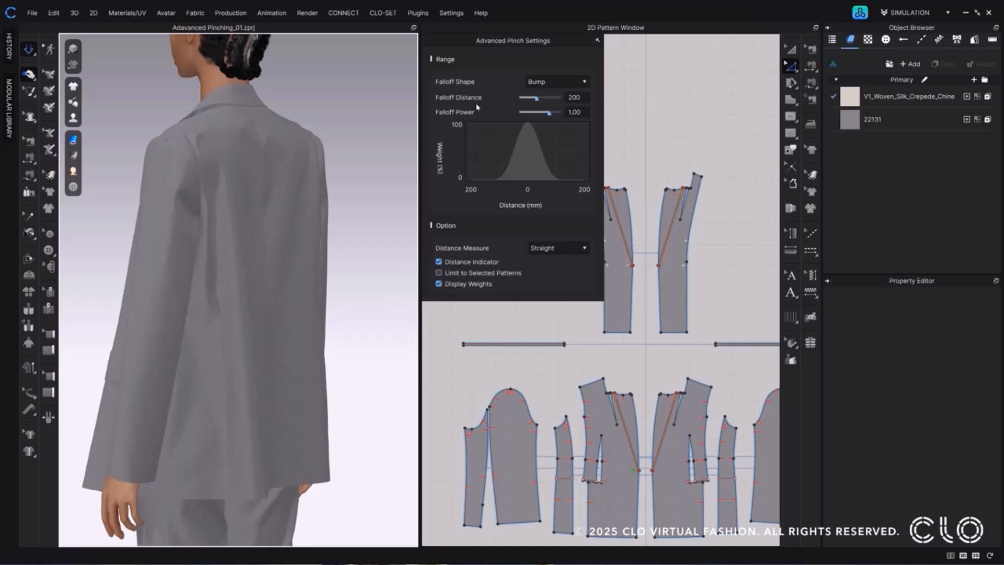
Set the Falloff Distance to 250 mm with the Bump shape, pinch the jacket's back sideways and clear the selection.
drag(538, 101, 568, 103)
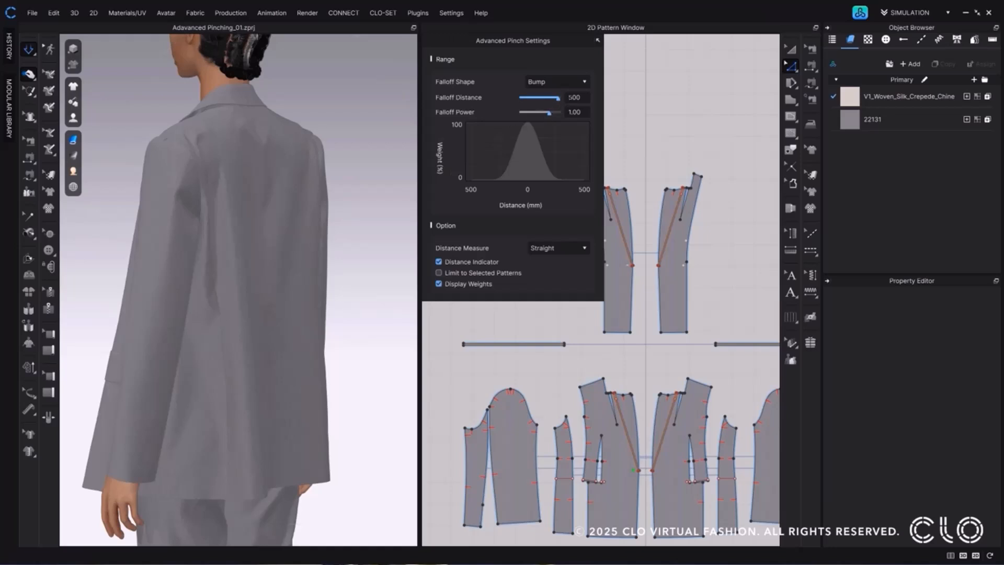
double_click(574, 97)
text(250)
click(268, 290)
drag(276, 291, 312, 292)
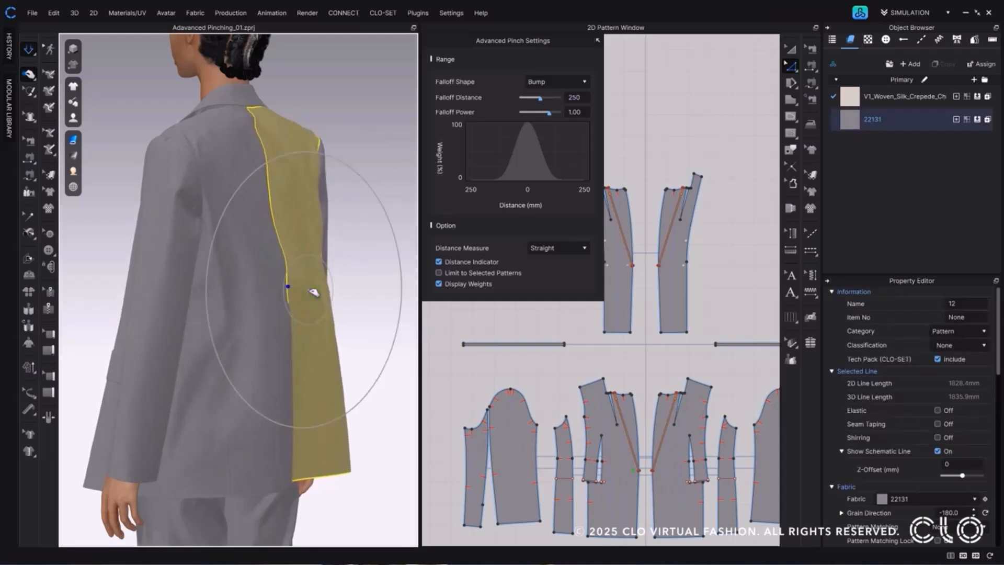
click(398, 201)
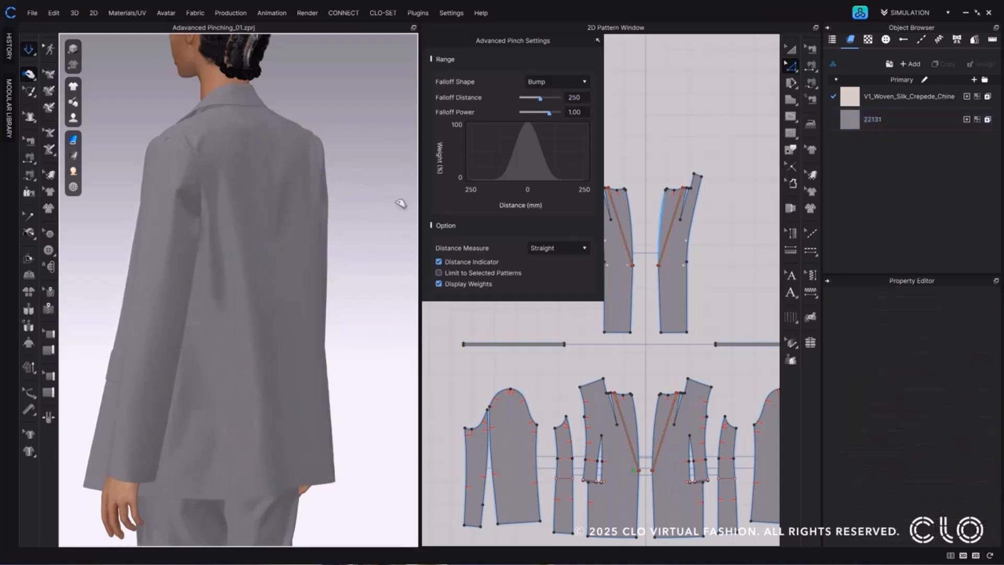
Set the Falloff Distance to 500 mm and pinch the jacket's back sideways near the centre back seam.
click(574, 97)
text(500)
key(Return)
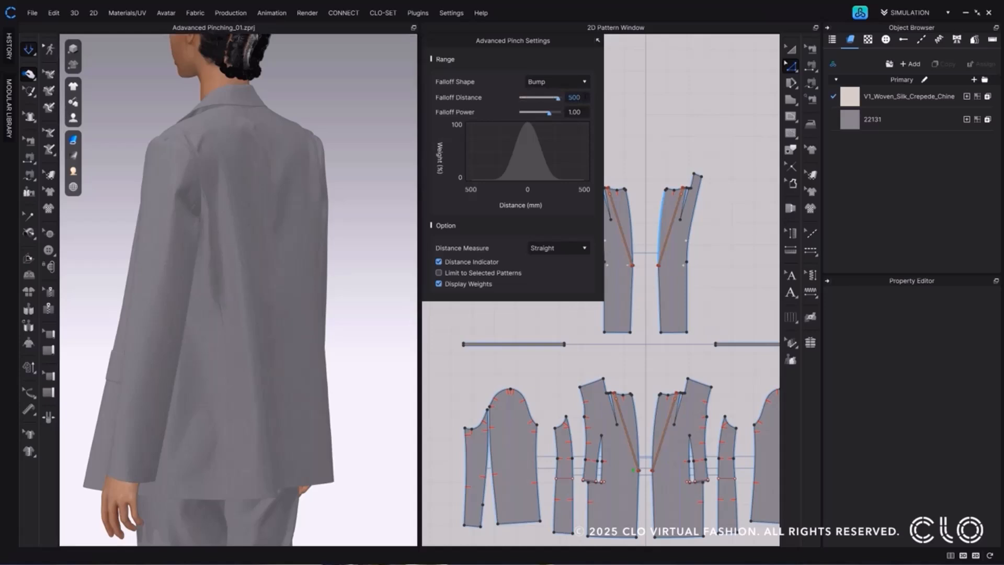
click(282, 288)
drag(287, 287, 306, 294)
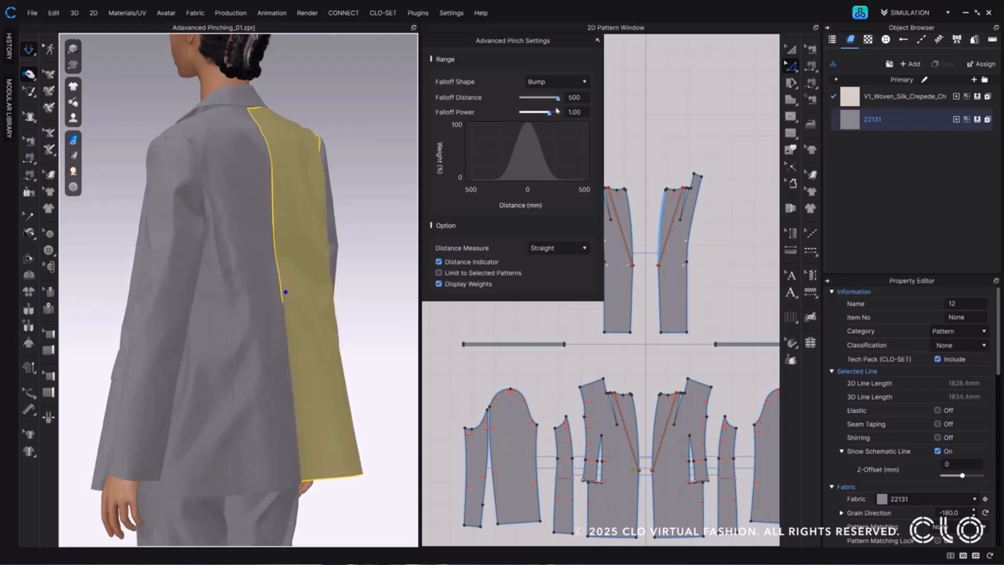
Reduce the Falloff Distance to 1 mm and pinch the jacket twice beside the centre back seam.
drag(557, 97, 509, 102)
scroll(287, 279, up, 3)
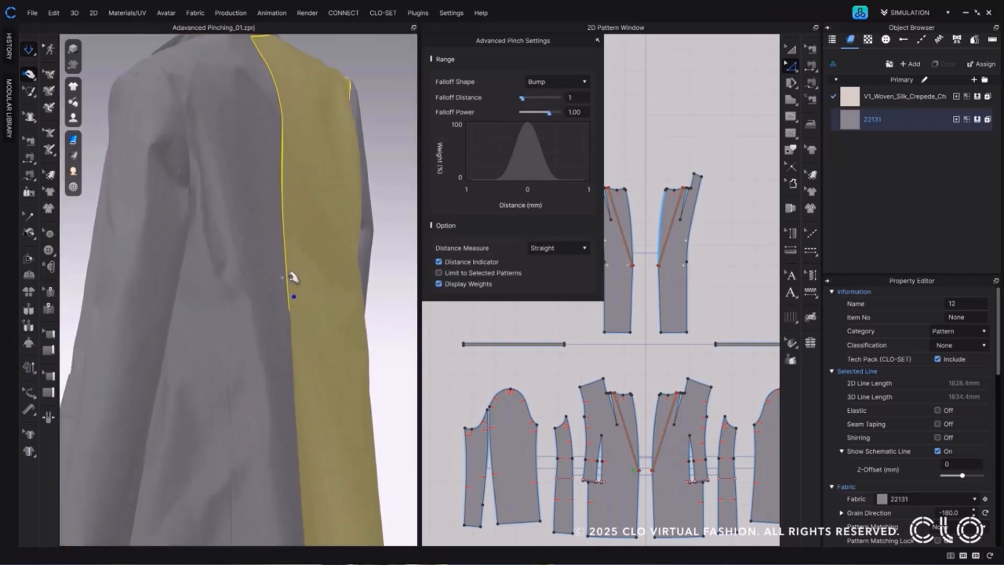
drag(302, 277, 329, 278)
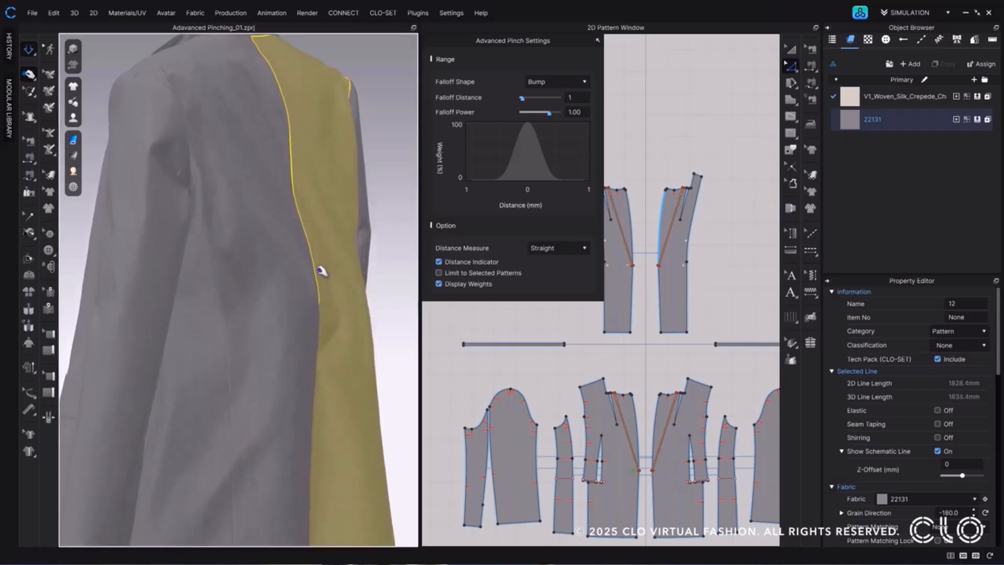
scroll(343, 274, up, 3)
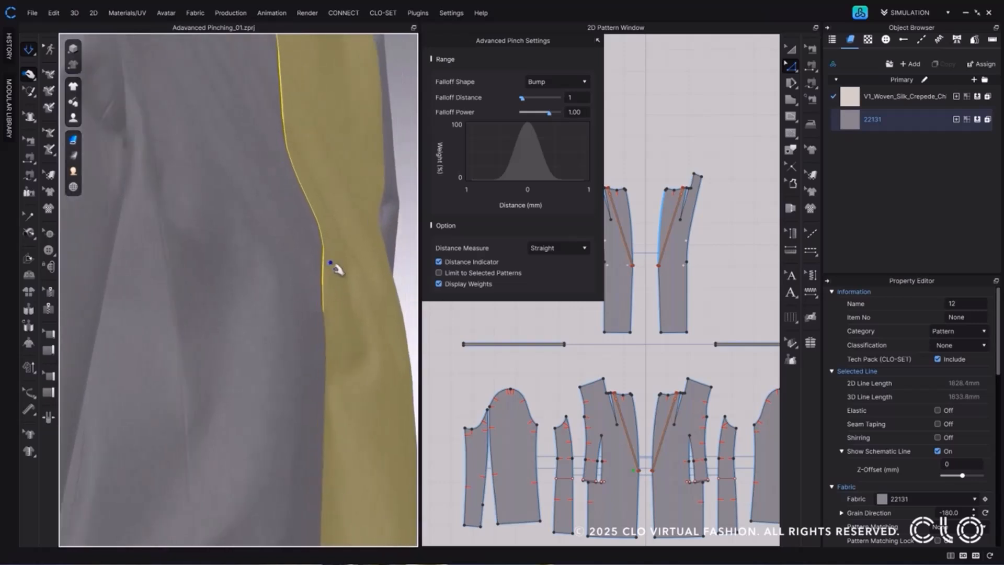
mouse_move(332, 273)
mouse_down()
mouse_move(354, 274)
mouse_move(347, 268)
mouse_up()
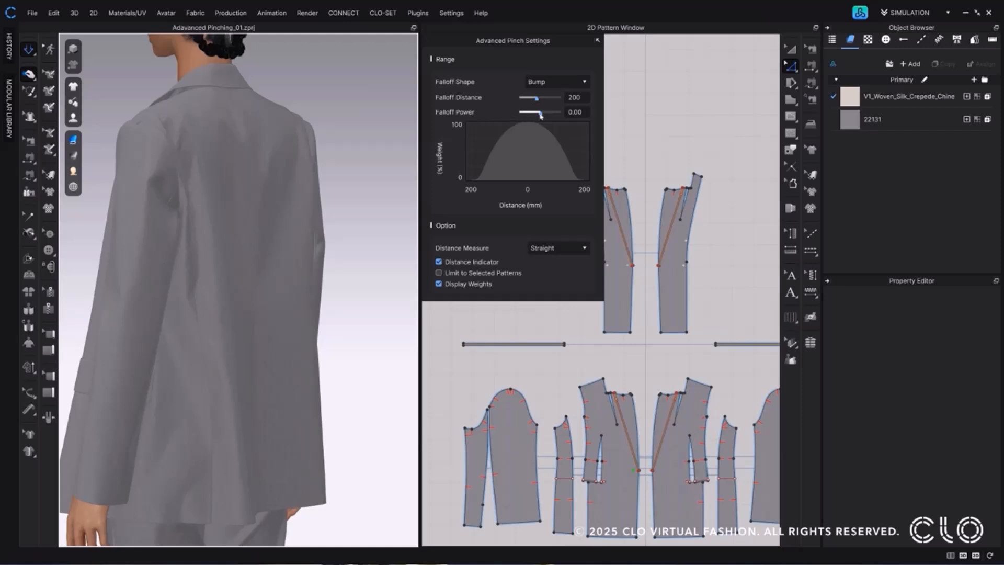
Set the Falloff Power to 0, pinch the jacket at the centre back seam and undo the pinch.
drag(540, 115, 572, 119)
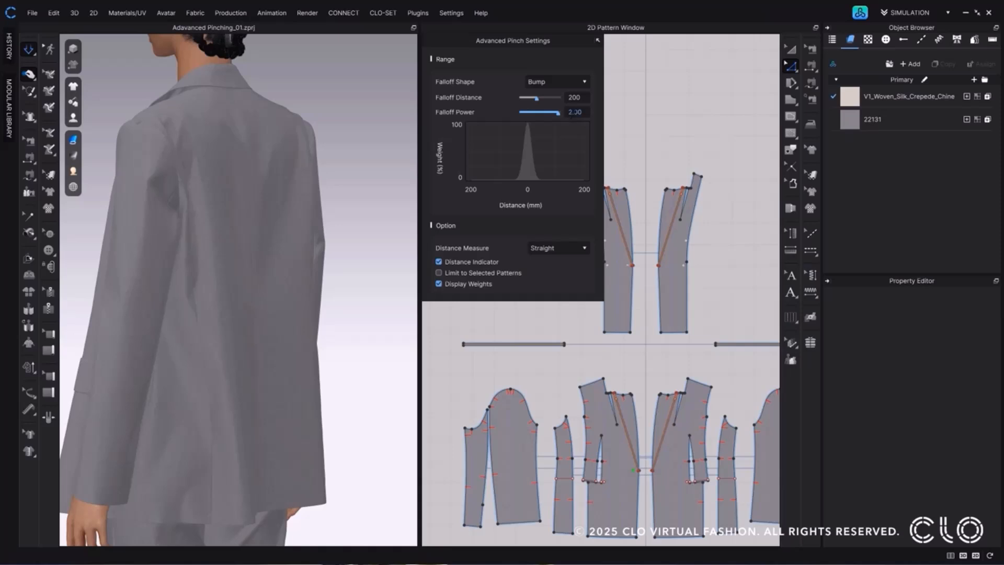
double_click(572, 112)
text(0)
key(Return)
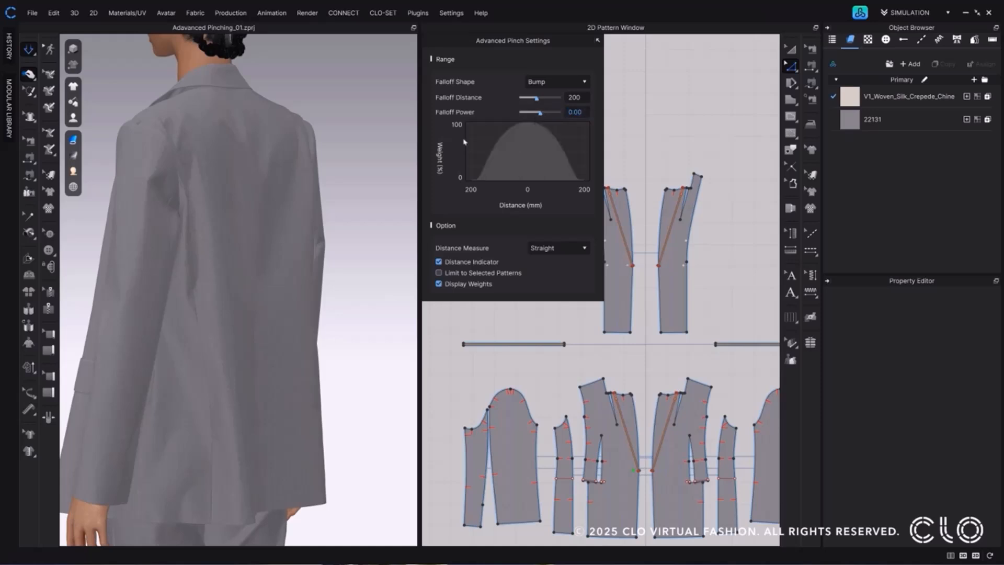
click(261, 273)
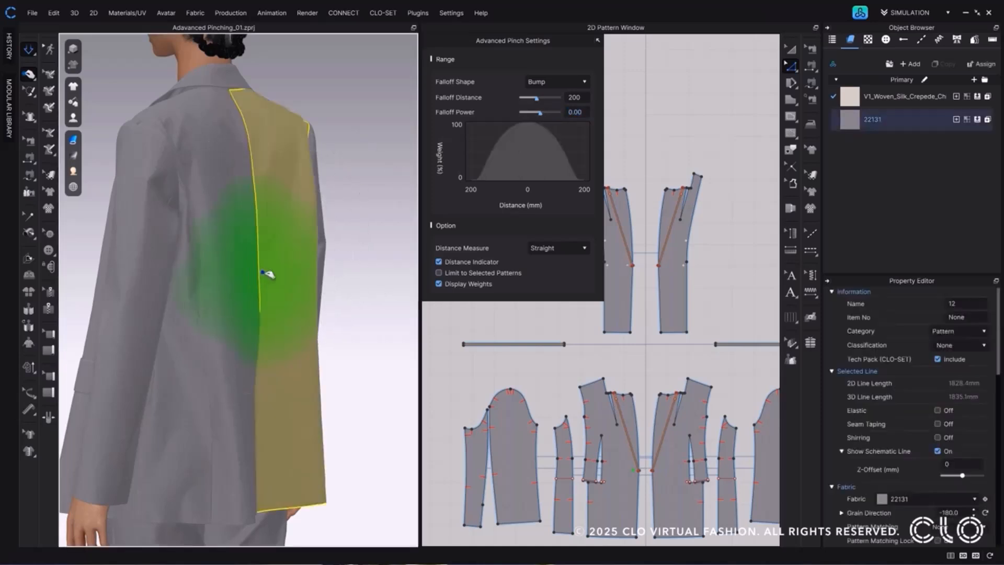
click(280, 272)
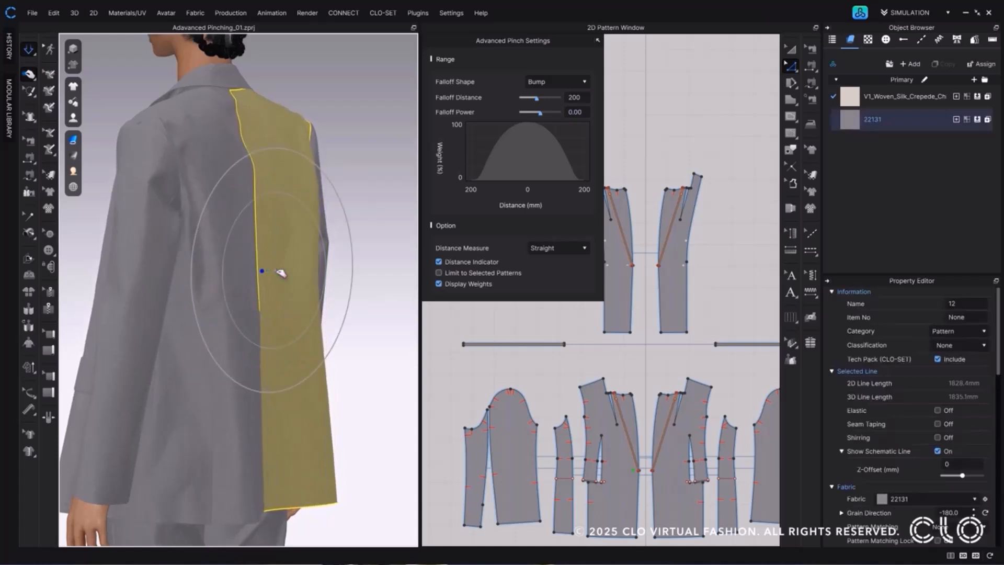
key(ctrl+z)
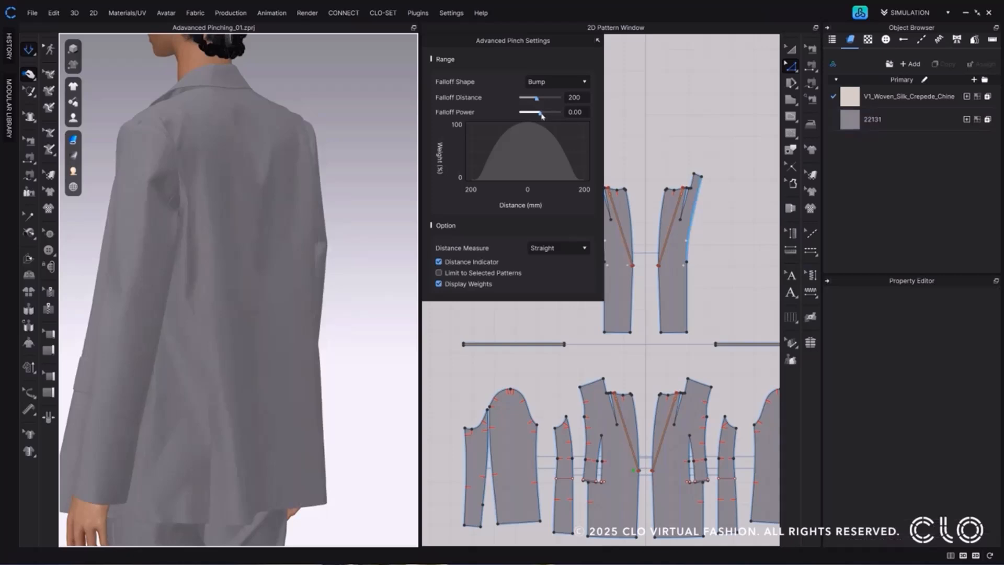
Lower the Falloff Power to -2.00 and pinch the jacket's back sideways at mid-height.
drag(541, 113, 513, 116)
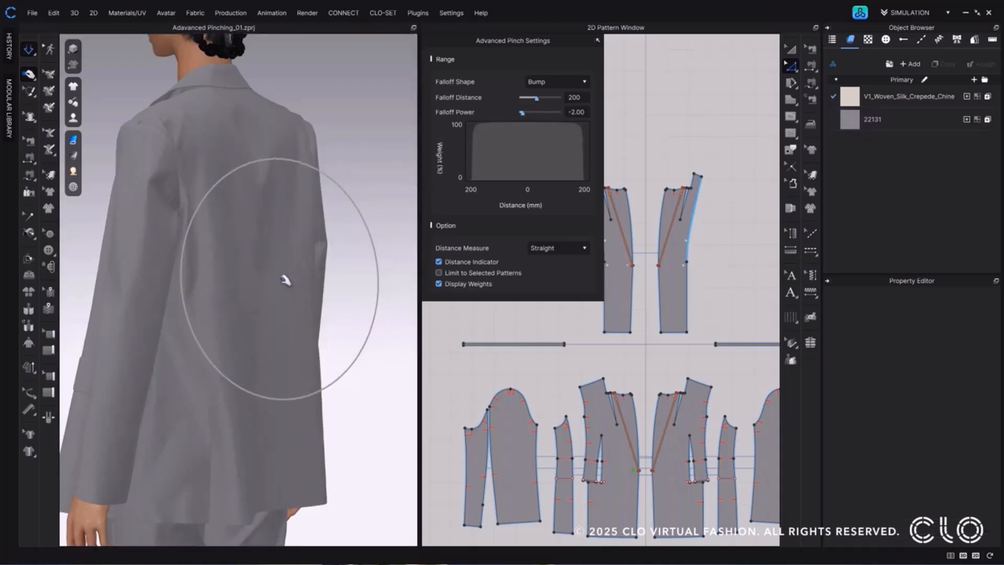
click(268, 281)
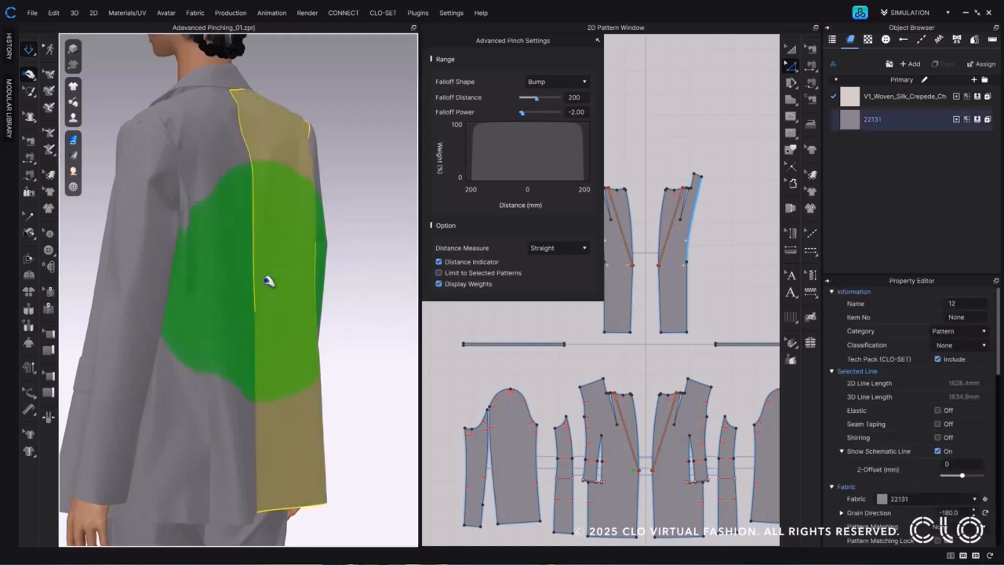
drag(276, 280, 289, 281)
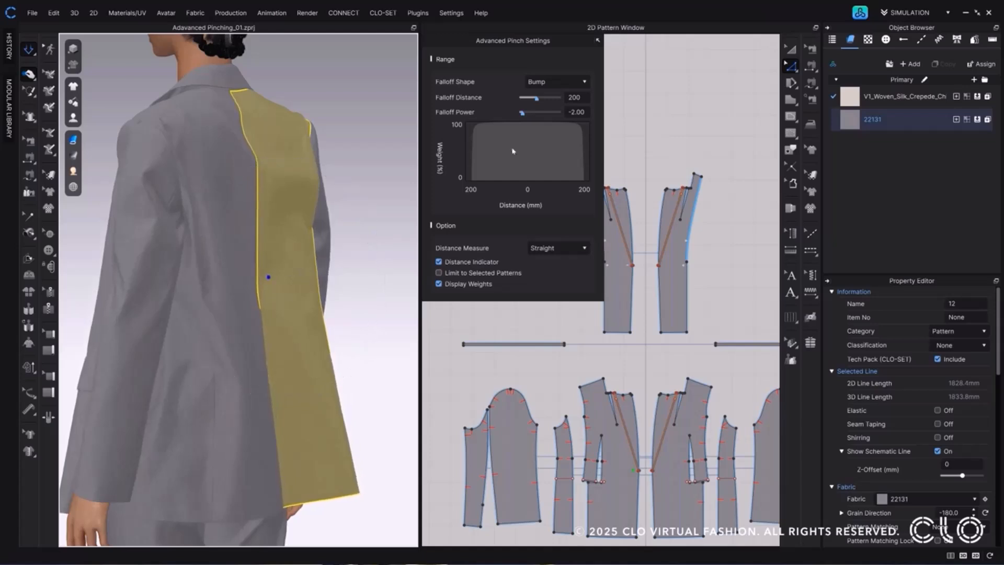
Raise the Falloff Power to 2.00 and pinch the jacket's back piece twice near the centre back seam.
drag(522, 113, 559, 113)
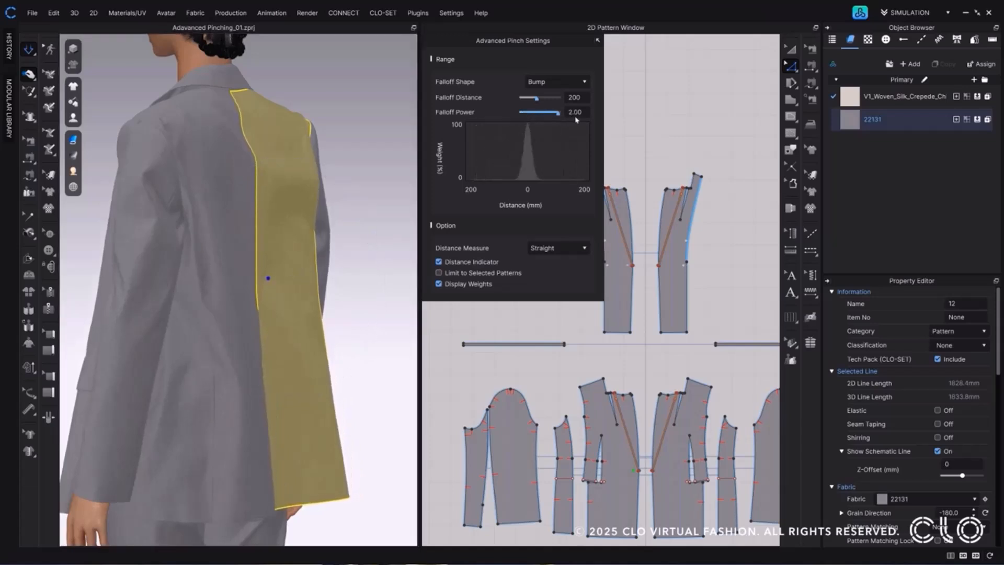
scroll(272, 285, up, 5)
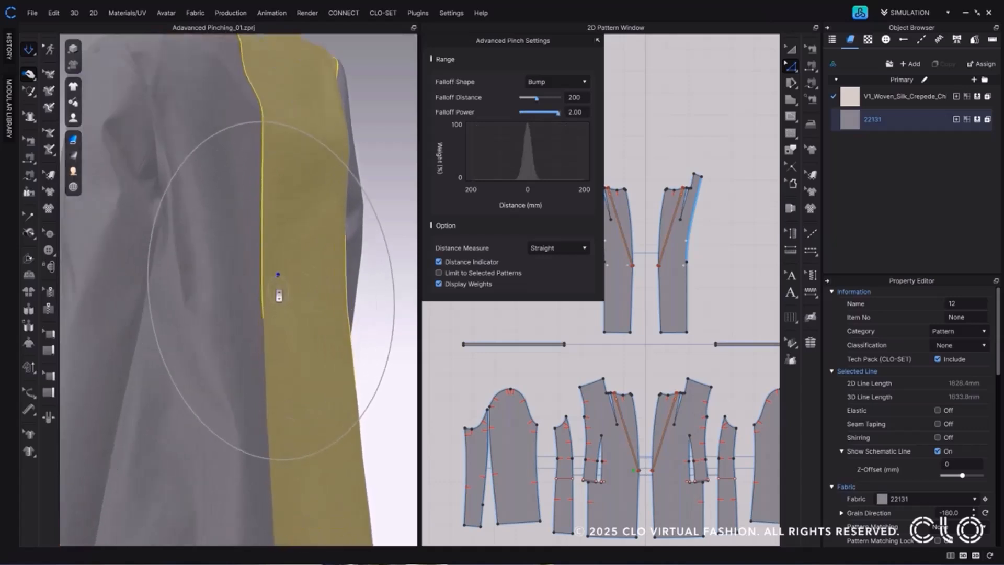
drag(279, 290, 323, 287)
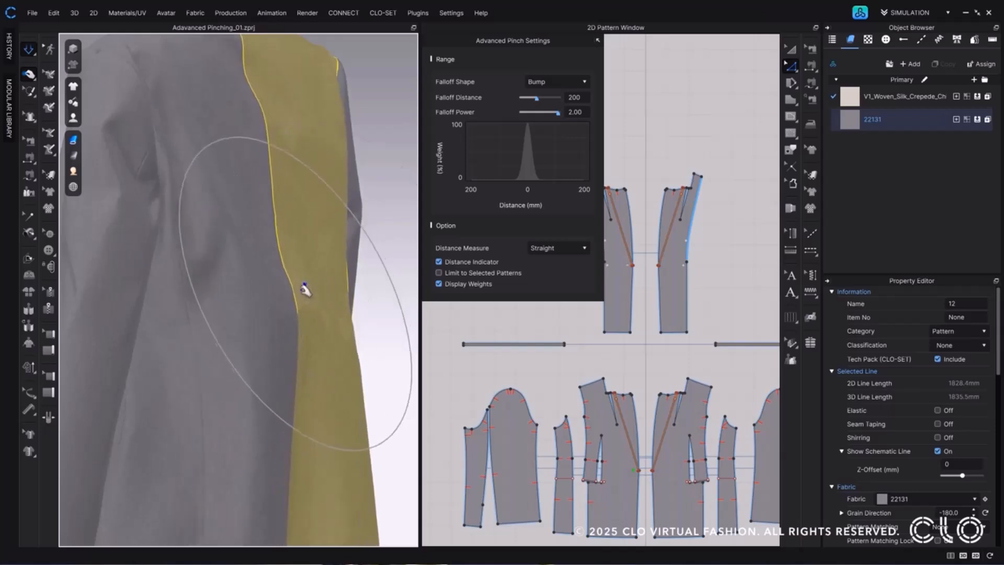
drag(303, 289, 337, 289)
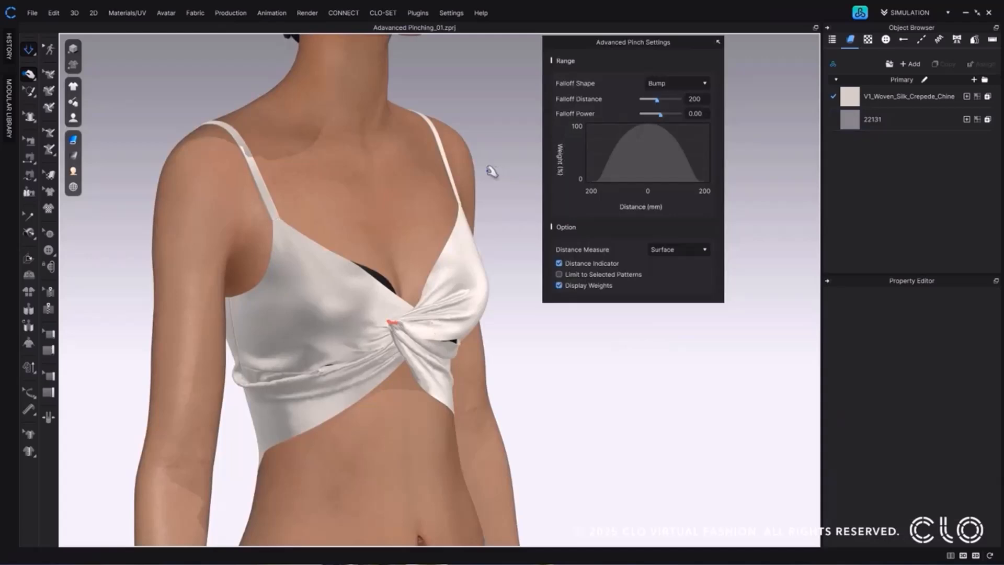
Switch to Quick Pinching and pull the white top's fabric beside the front twist sideways.
click(30, 74)
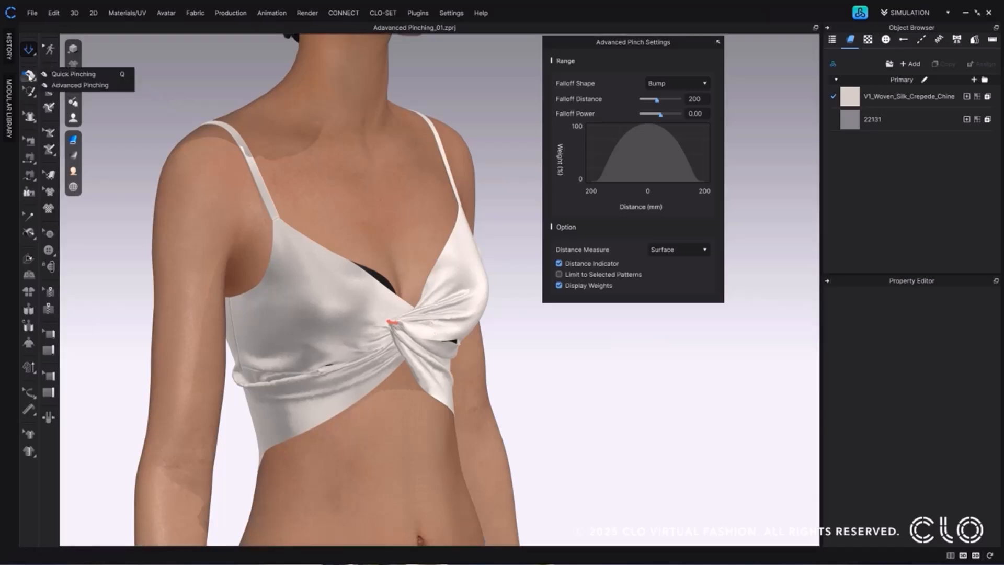
click(94, 75)
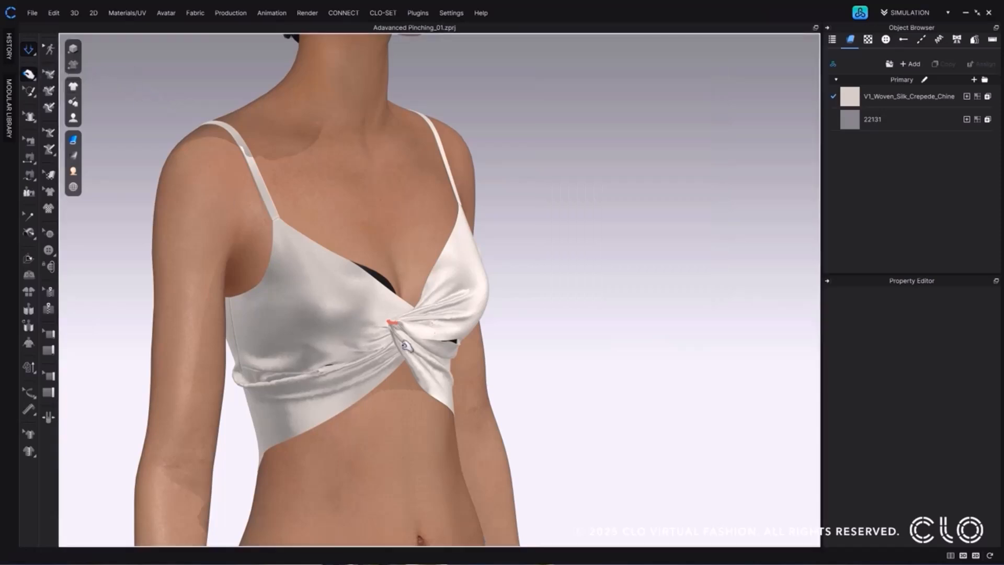
scroll(366, 345, up, 3)
click(354, 346)
drag(353, 346, 335, 350)
mouse_move(339, 354)
right_down()
mouse_move(372, 354)
mouse_move(347, 354)
right_up()
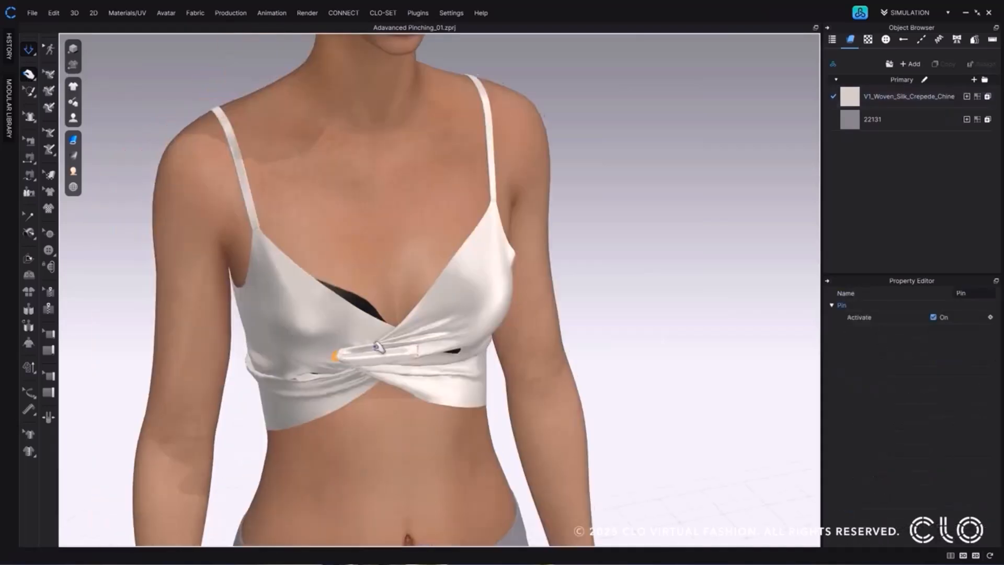
Adjust the folds around the white top's front twist with several Quick Pinching pulls.
drag(412, 347, 410, 314)
right_drag(410, 314, 420, 349)
drag(416, 347, 431, 345)
right_drag(432, 346, 452, 357)
drag(365, 375, 372, 378)
right_drag(443, 397, 426, 386)
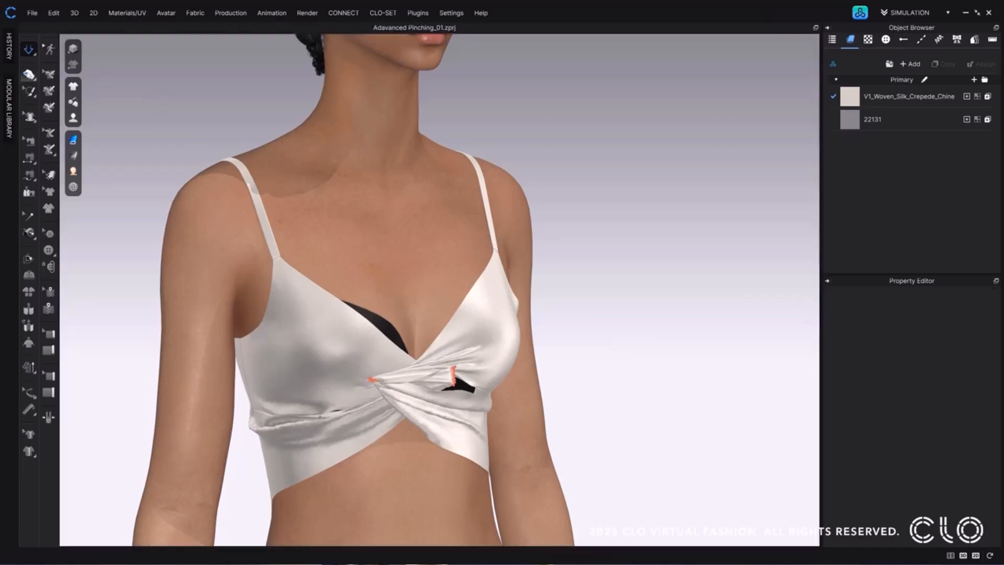
Switch to Advanced Pinching and set the Falloff Distance to 100 mm and the Falloff Power to -0.40.
click(28, 74)
click(112, 85)
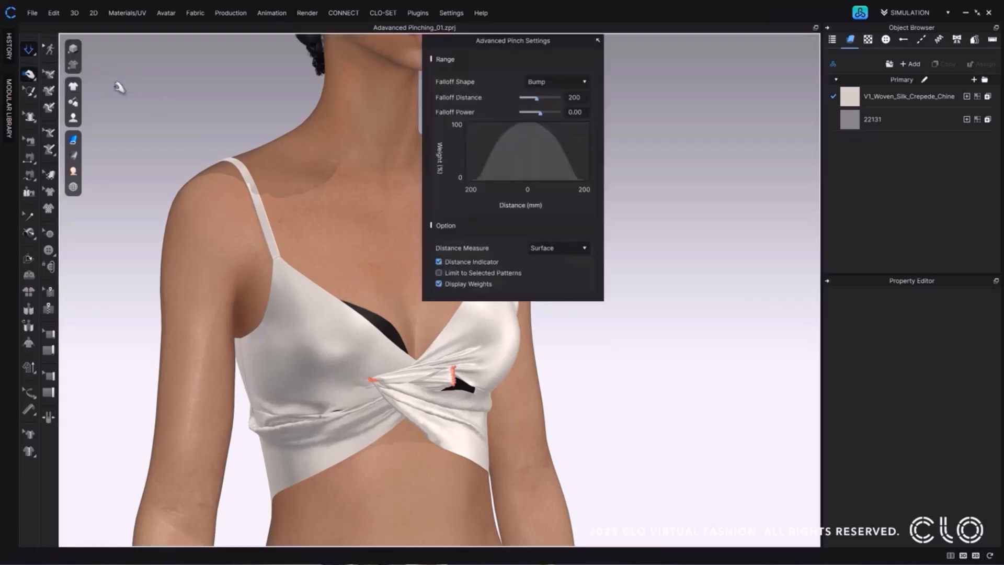
drag(511, 46, 623, 48)
double_click(694, 99)
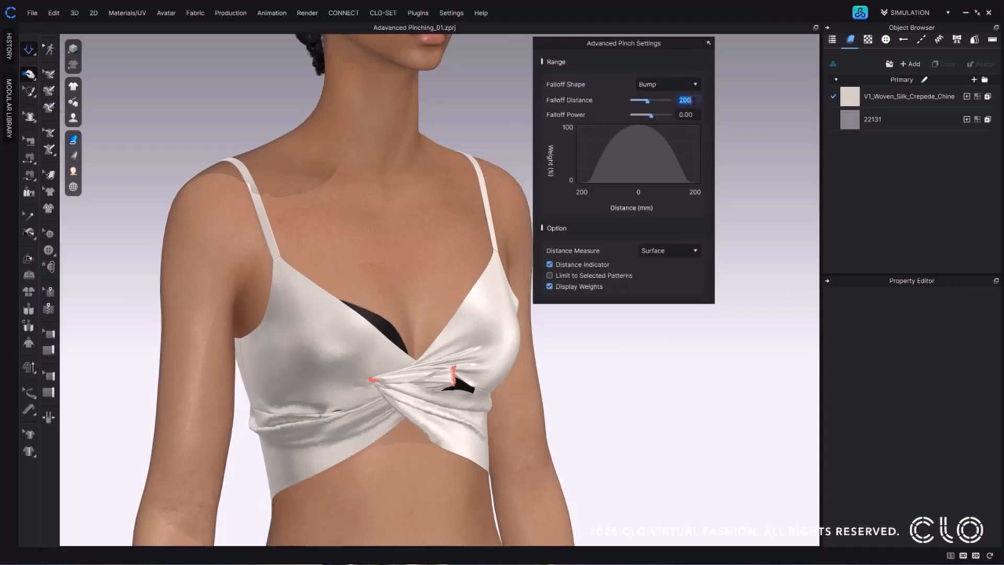
text(100)
key(Tab)
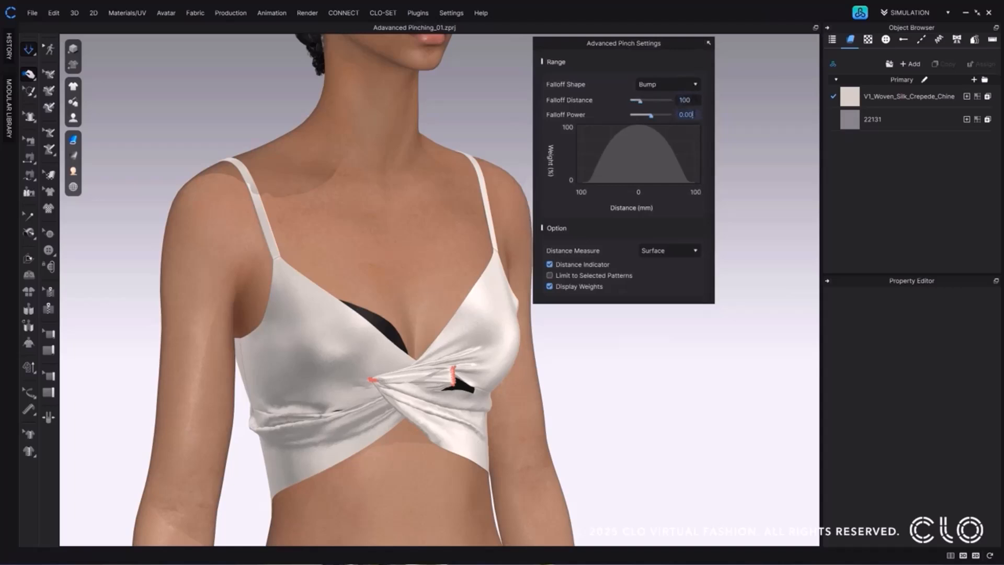
key(BackSpace)
text(-0.4)
Pinch the white top's front panel just below the twist with Advanced Pinching and check it from the front.
scroll(426, 308, down, 1)
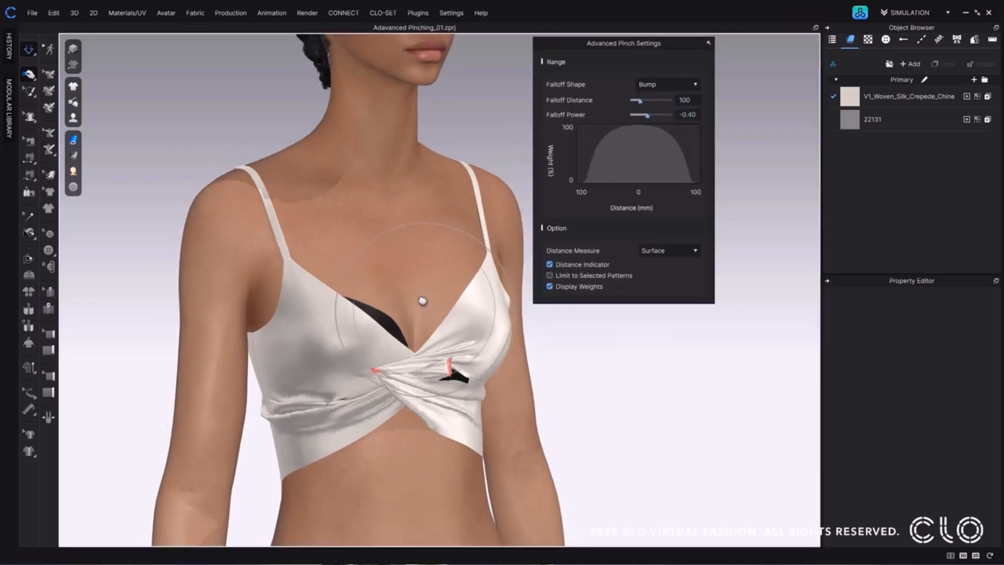
middle_drag(426, 307, 392, 224)
right_drag(362, 243, 411, 237)
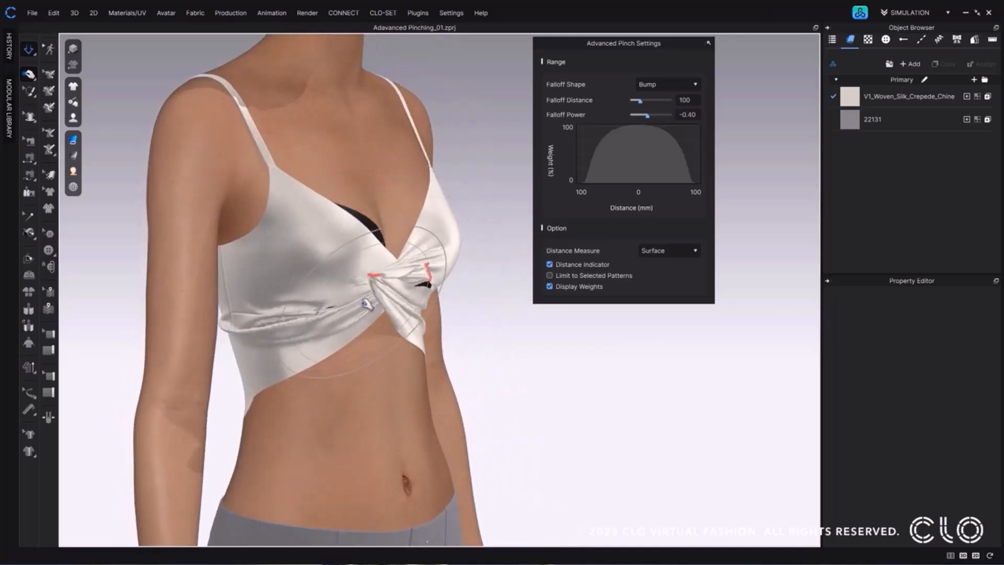
click(369, 303)
drag(369, 303, 437, 343)
right_drag(438, 339, 402, 337)
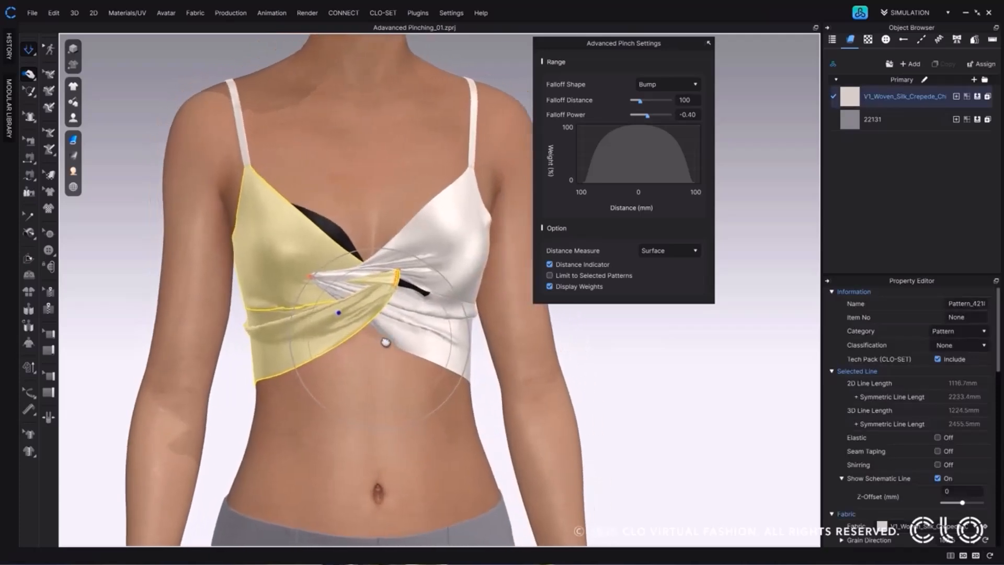
Delete the pins on both sides of the white top's front twist and check the folds from an angle.
right_click(398, 277)
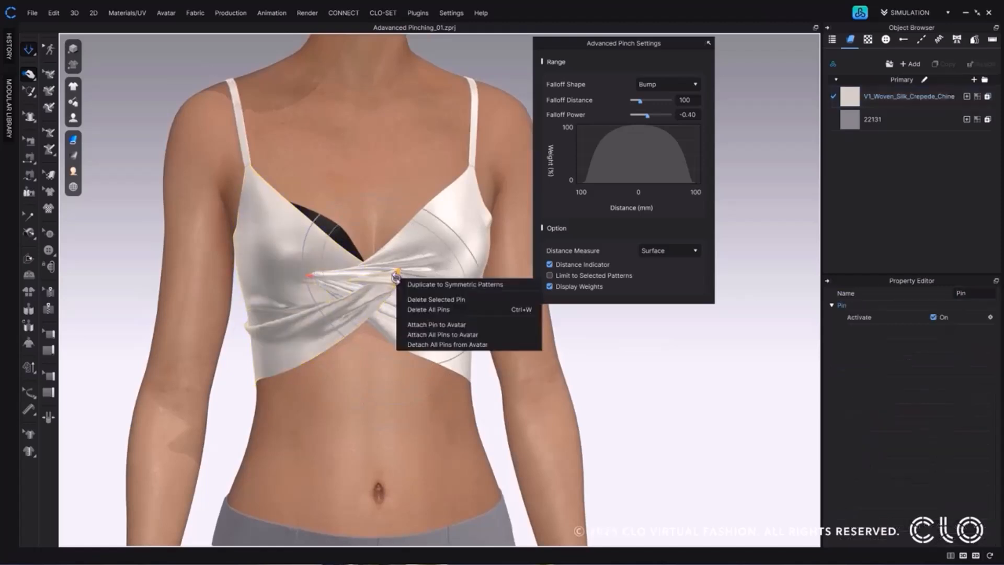
click(419, 298)
right_drag(391, 312, 360, 316)
right_click(322, 281)
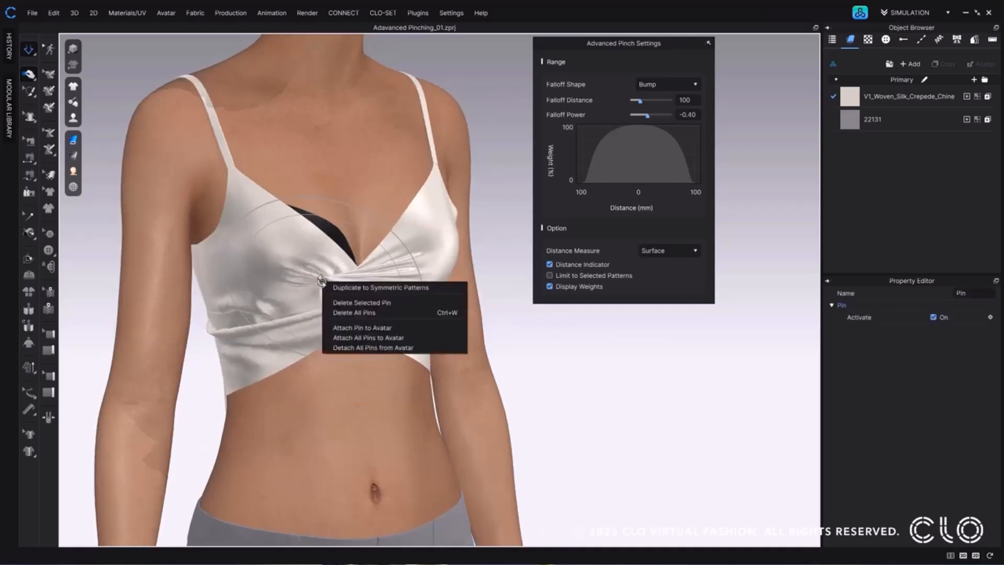
click(401, 302)
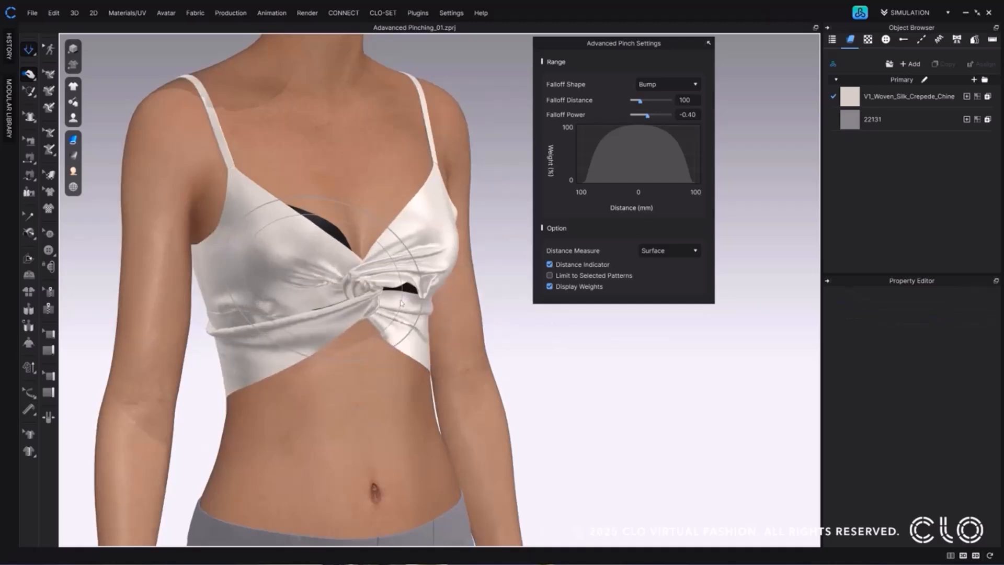
right_drag(424, 333, 389, 334)
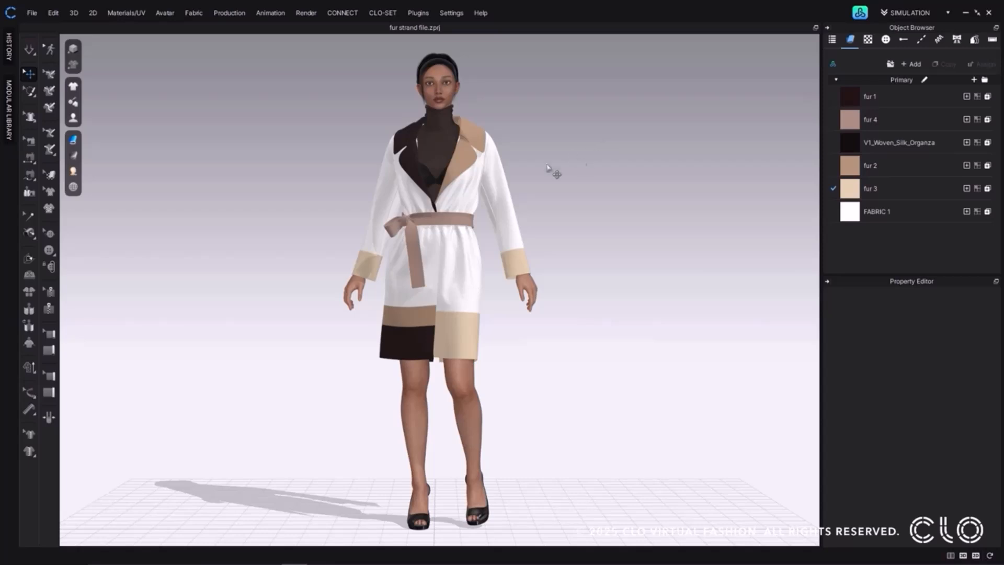
Turn on Show Fur Strand for the coat and inspect the fur collar, belt and cuffs up close.
click(74, 140)
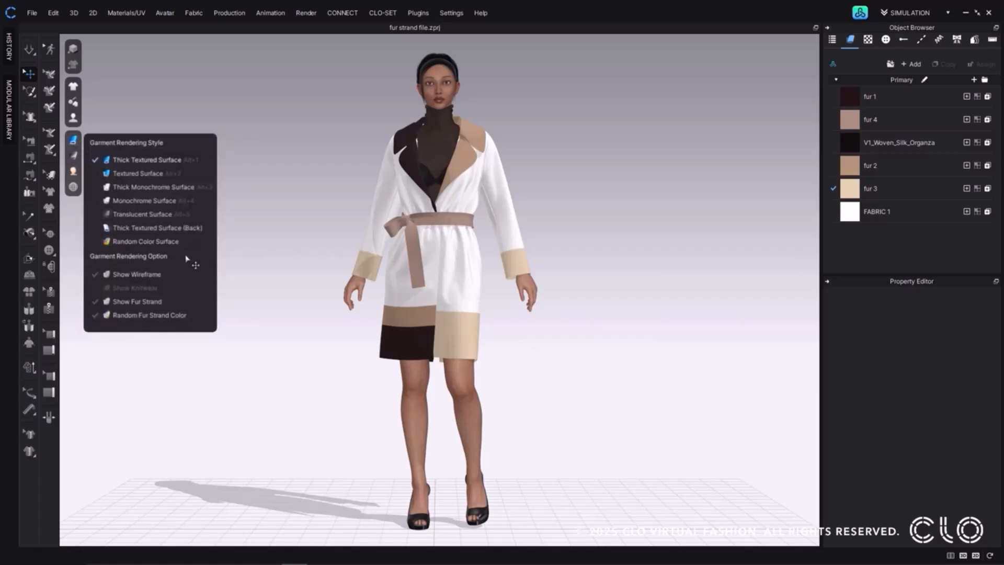
click(148, 306)
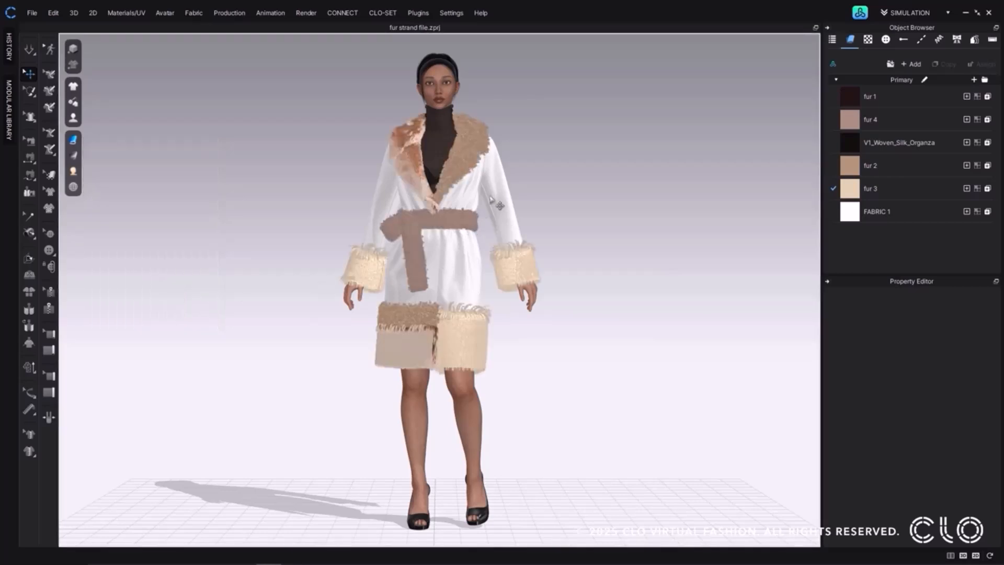
right_drag(538, 141, 481, 155)
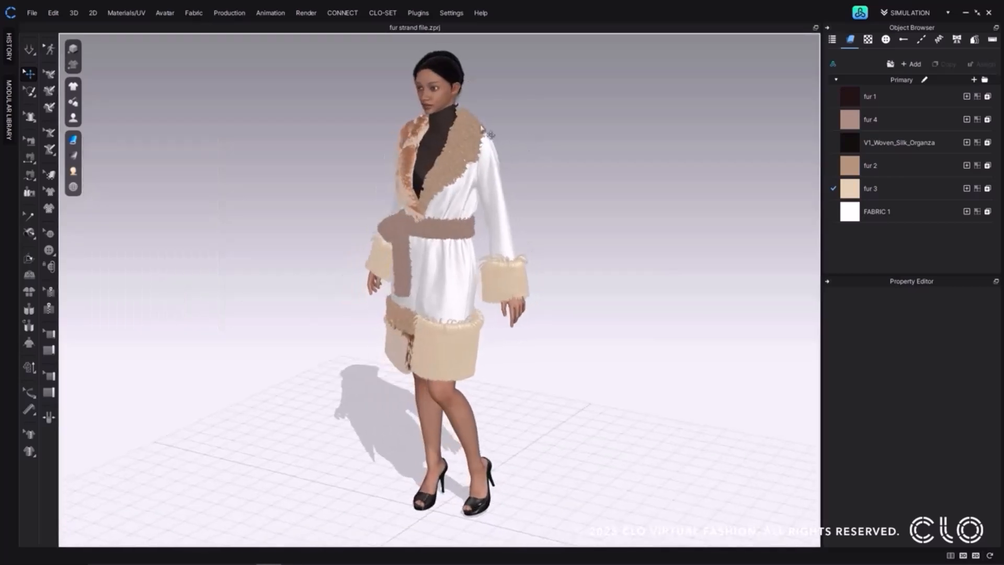
scroll(481, 155, up, 5)
scroll(484, 132, up, 5)
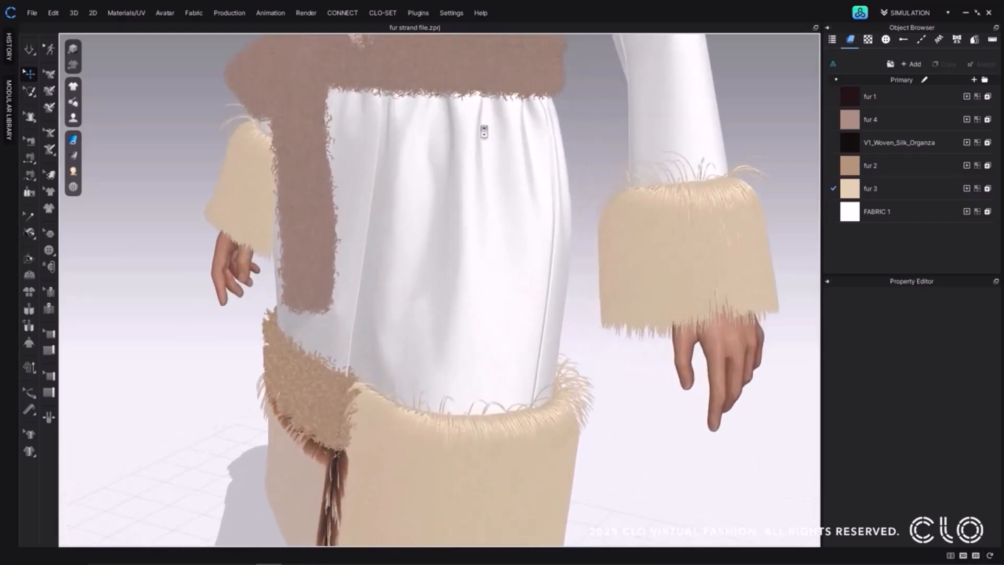
middle_drag(484, 132, 492, 454)
scroll(495, 238, up, 1)
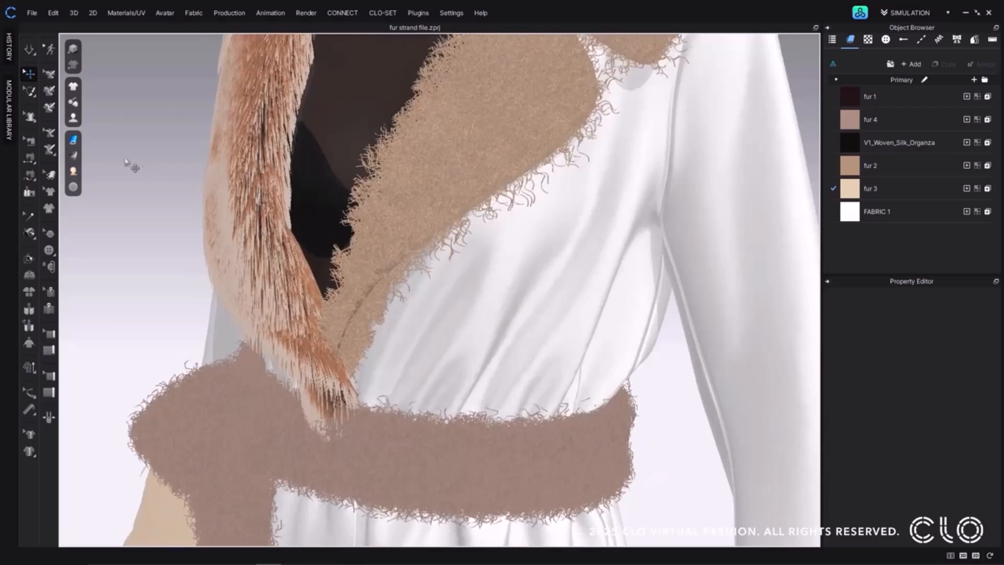
Try Random Fur Strand Color on the coat's fur and turn it off again.
mouse_move(76, 143)
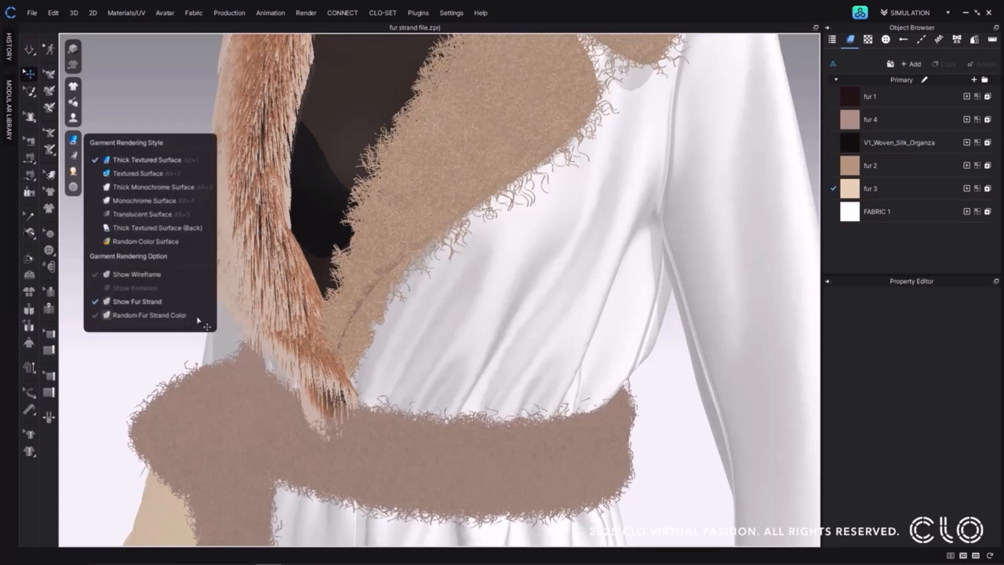
click(149, 315)
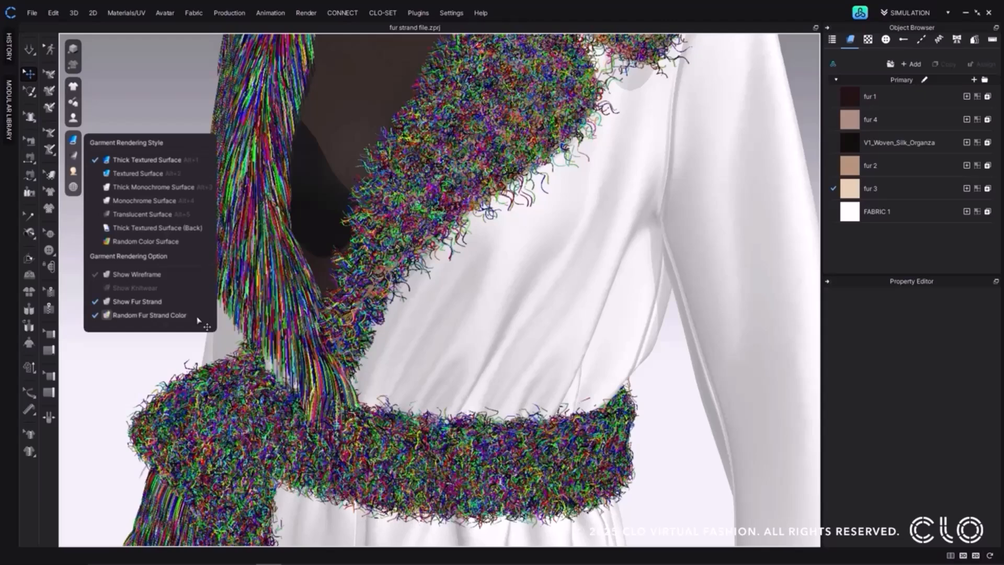
click(198, 318)
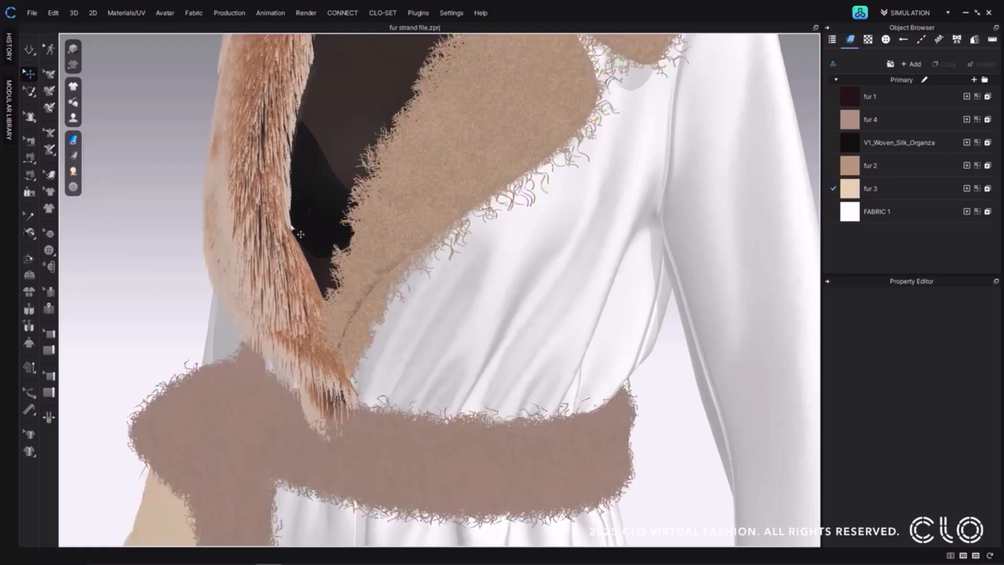
Set the Fur Strand Shape to Cylinder in the 3D user settings.
click(446, 13)
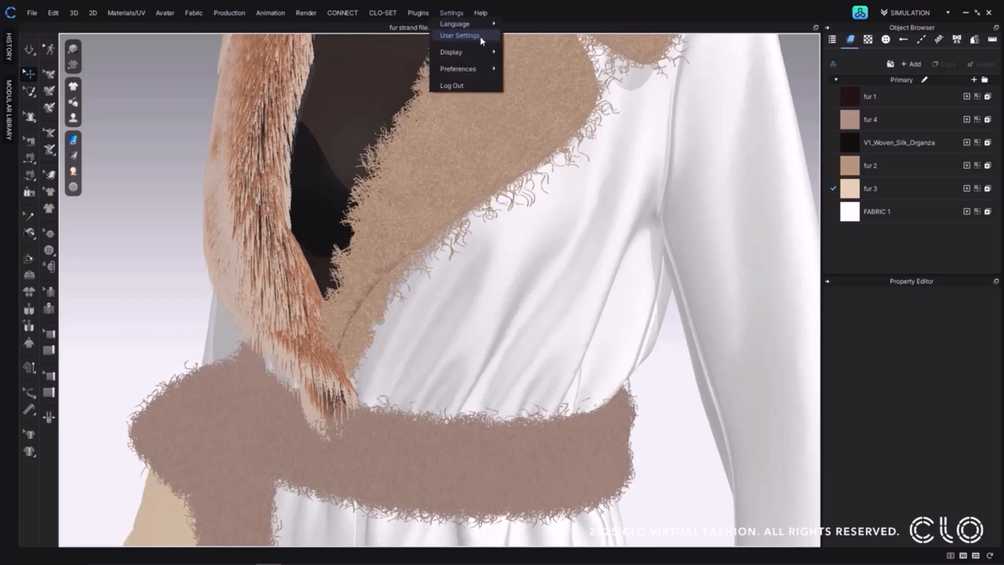
click(460, 35)
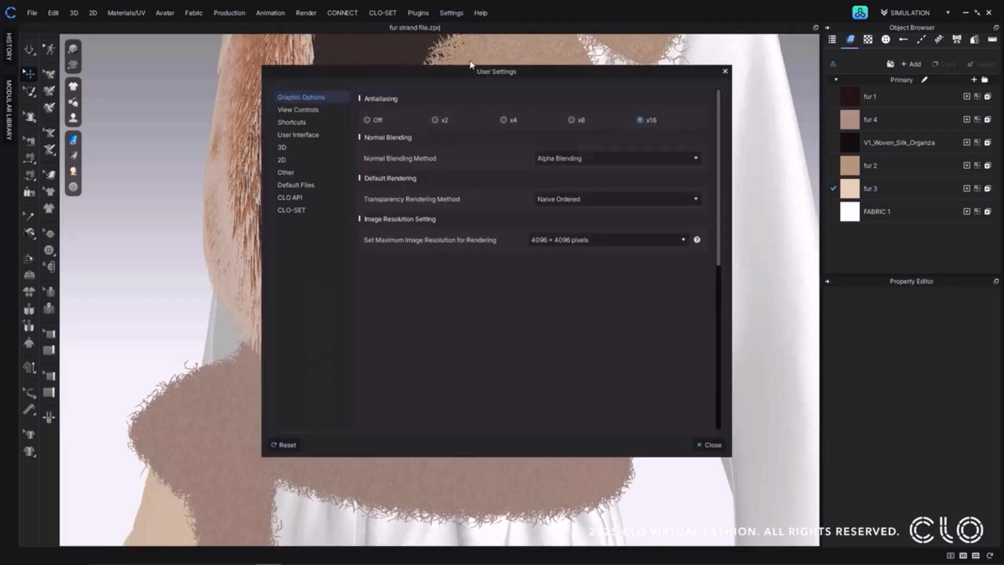
drag(455, 70, 685, 117)
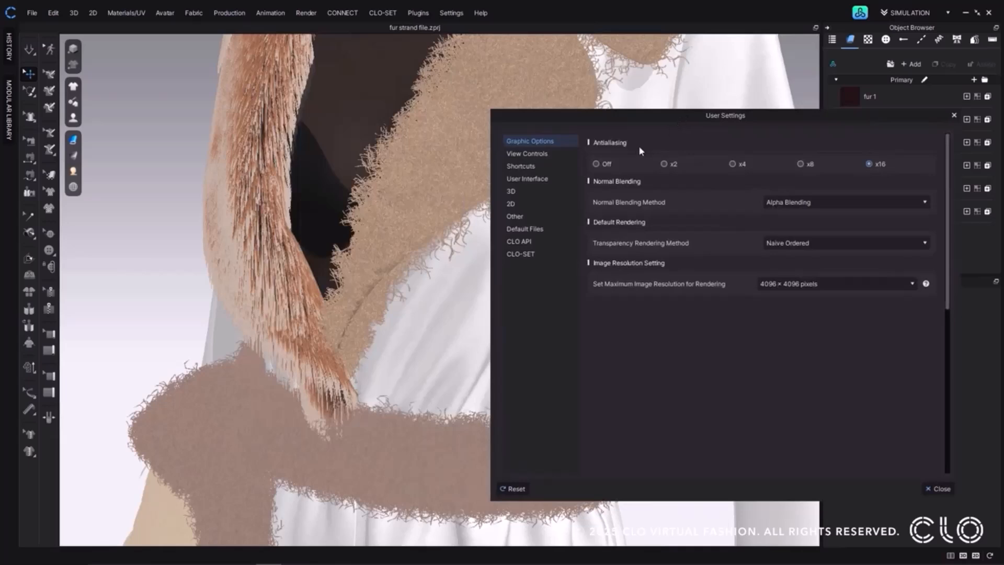
click(555, 195)
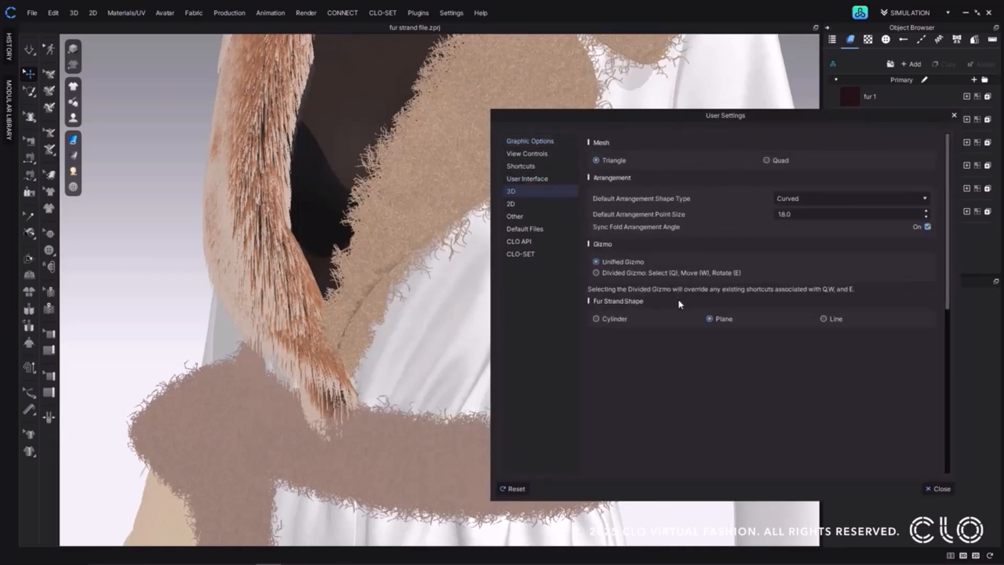
click(617, 320)
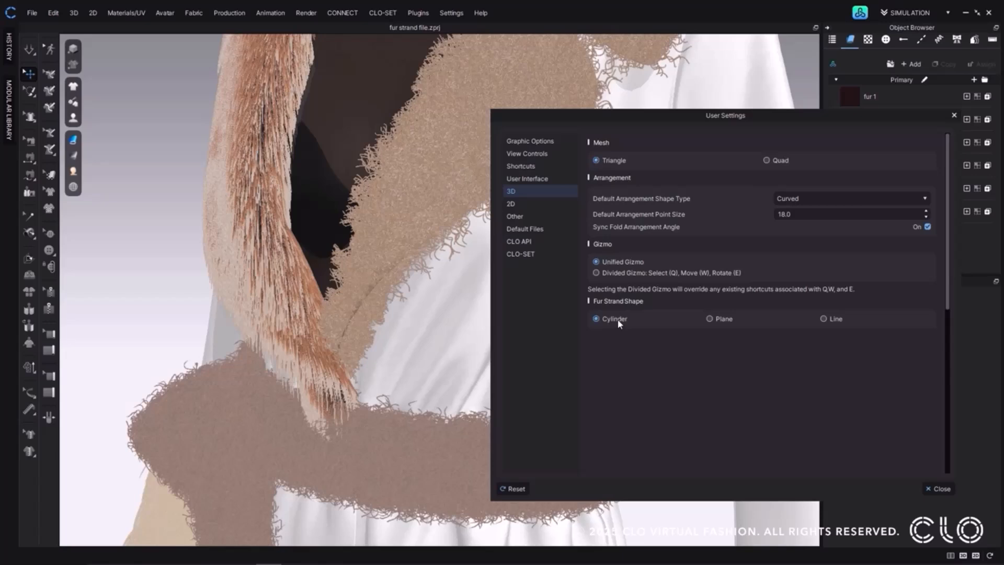
Compare the Plane and Line fur strand shapes, return to Cylinder and close the user settings.
click(710, 318)
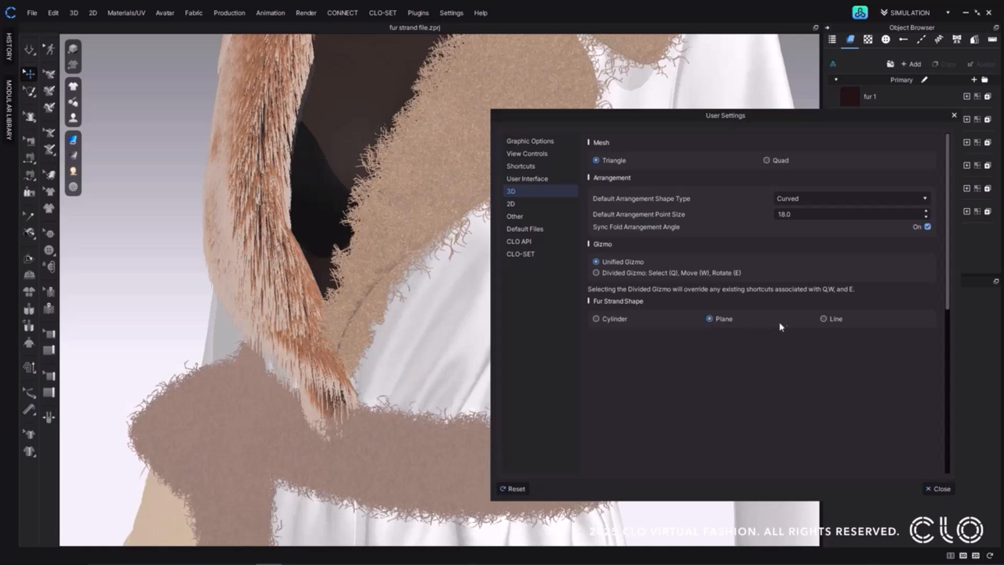
click(824, 319)
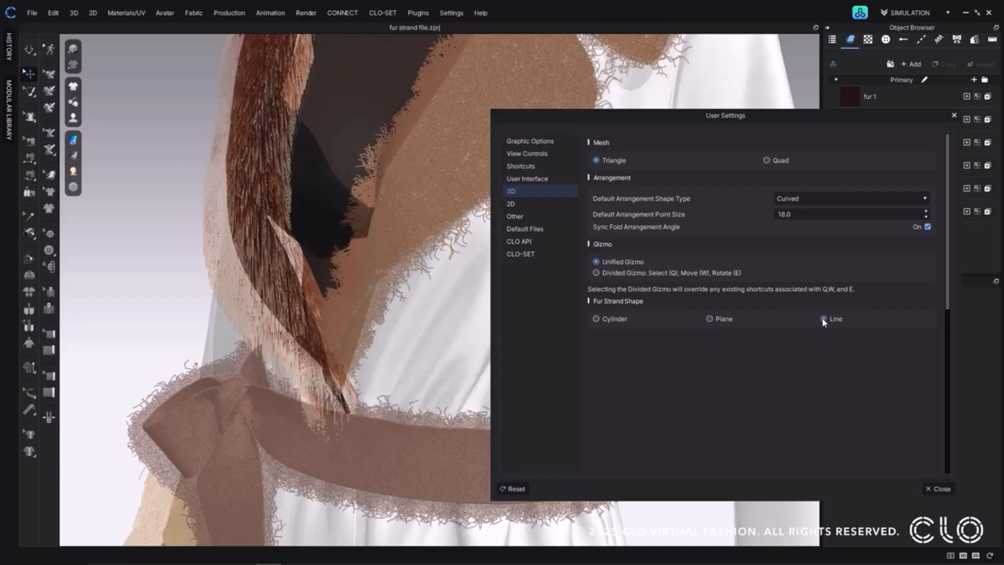
click(613, 318)
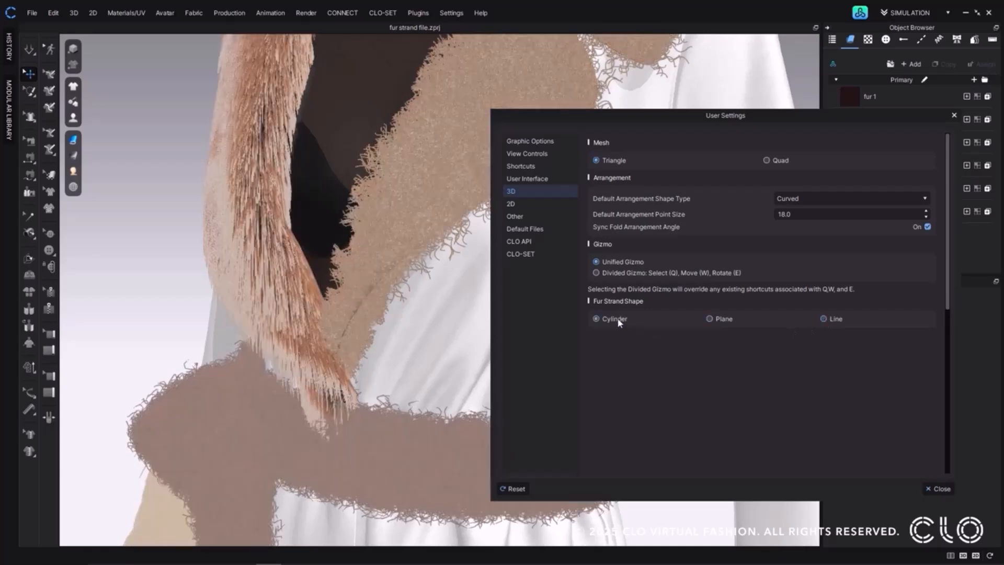
click(936, 488)
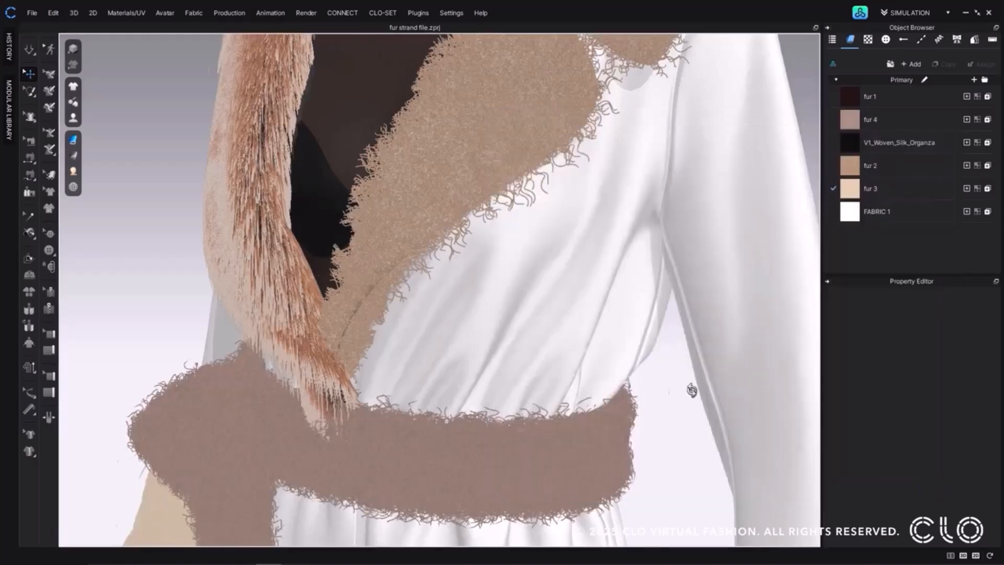
Change the material type of FABRIC 1, the coat's white body fabric, to Fur_Strand.
scroll(674, 392, down, 10)
scroll(694, 339, down, 5)
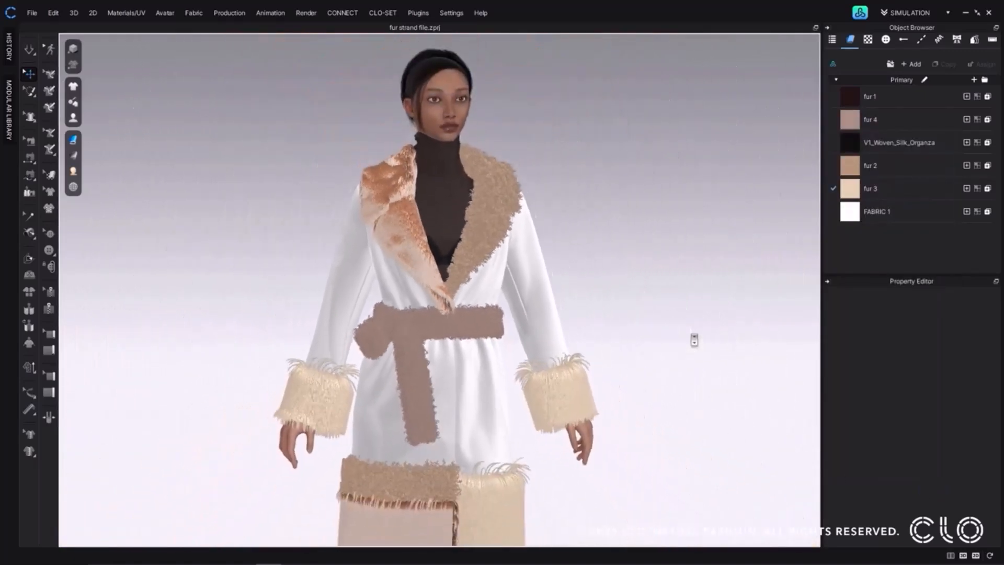
middle_drag(634, 284, 627, 273)
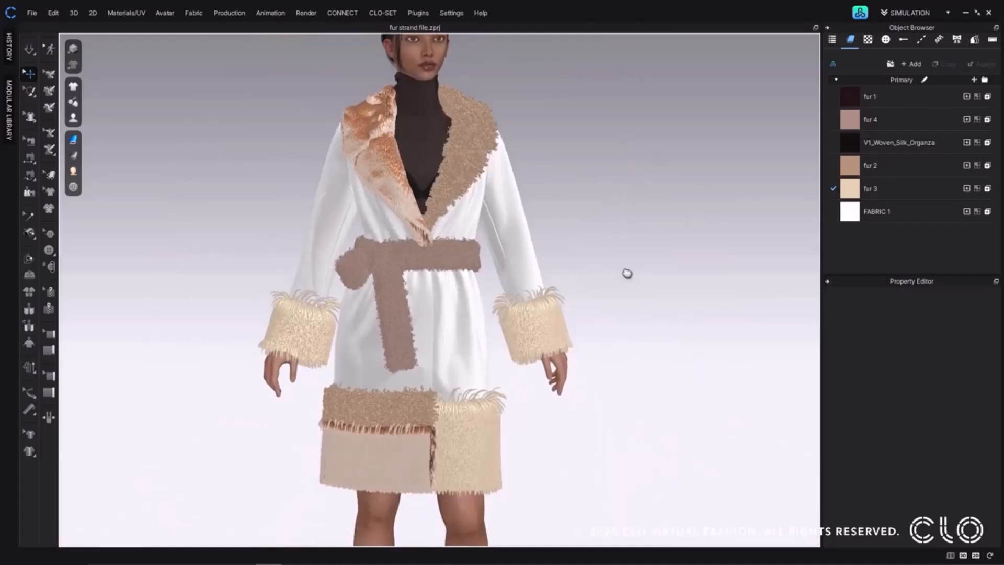
click(904, 215)
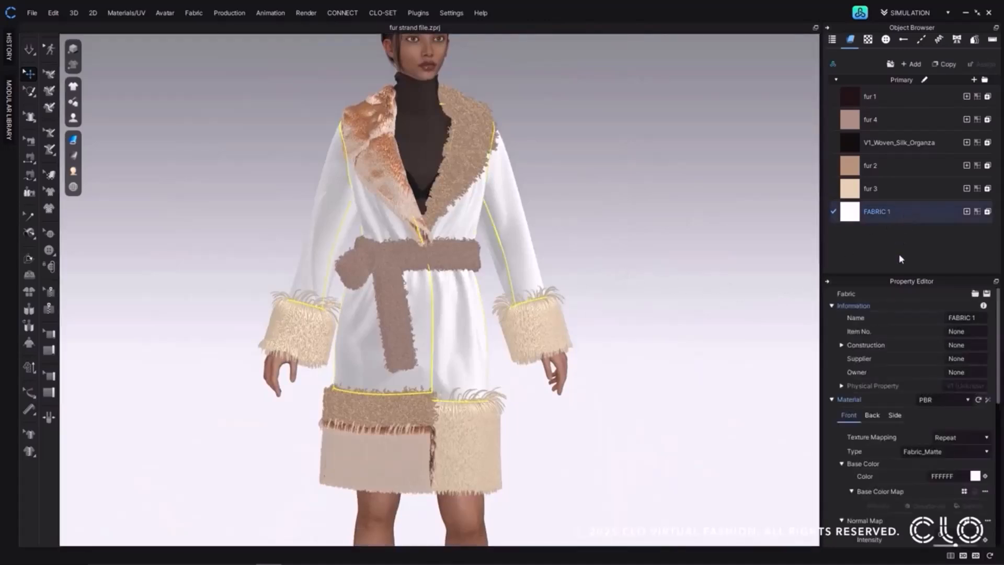
click(950, 455)
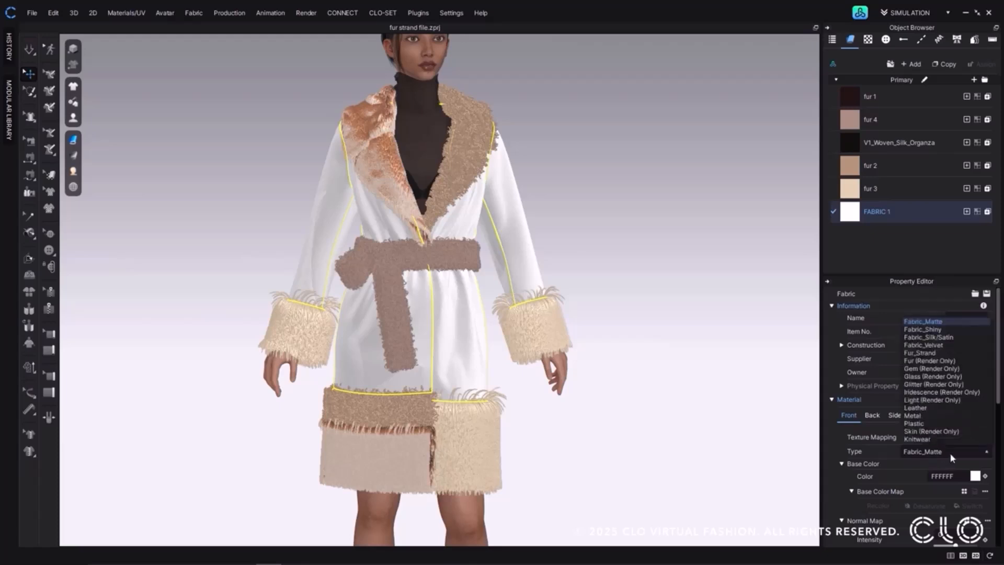
click(930, 354)
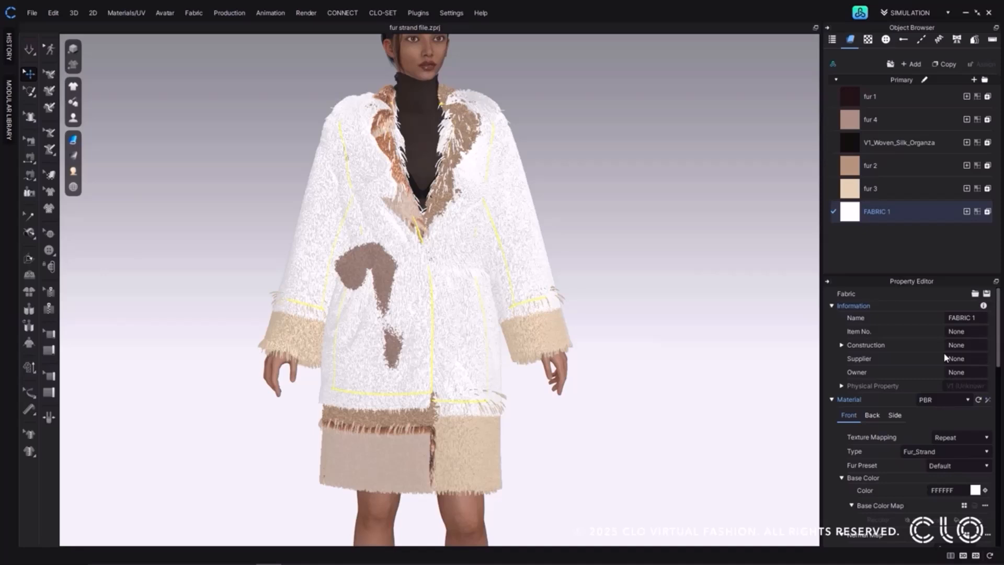
Try the Angora and Fox fur presets on FABRIC 1 and return to the Default preset.
click(964, 465)
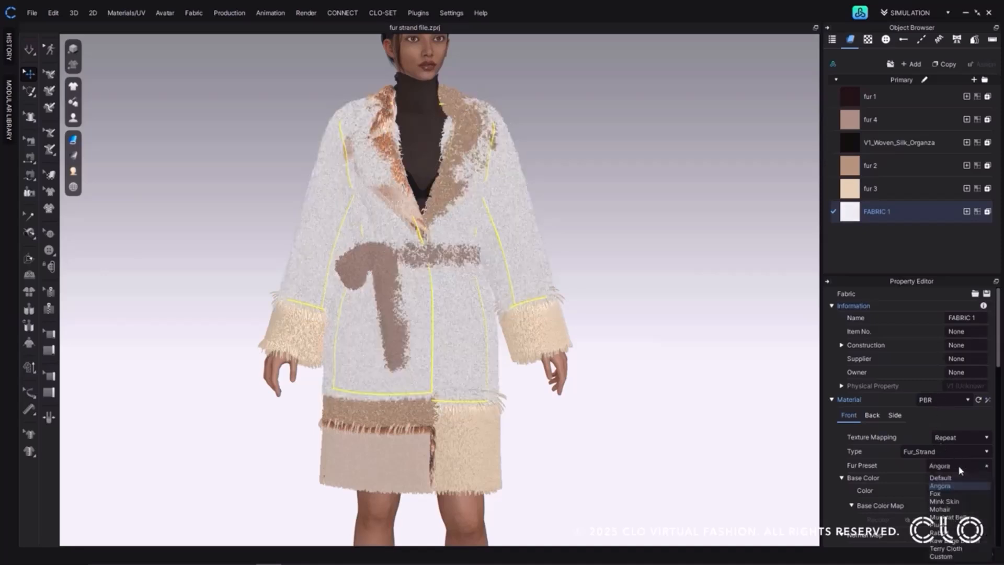
click(960, 500)
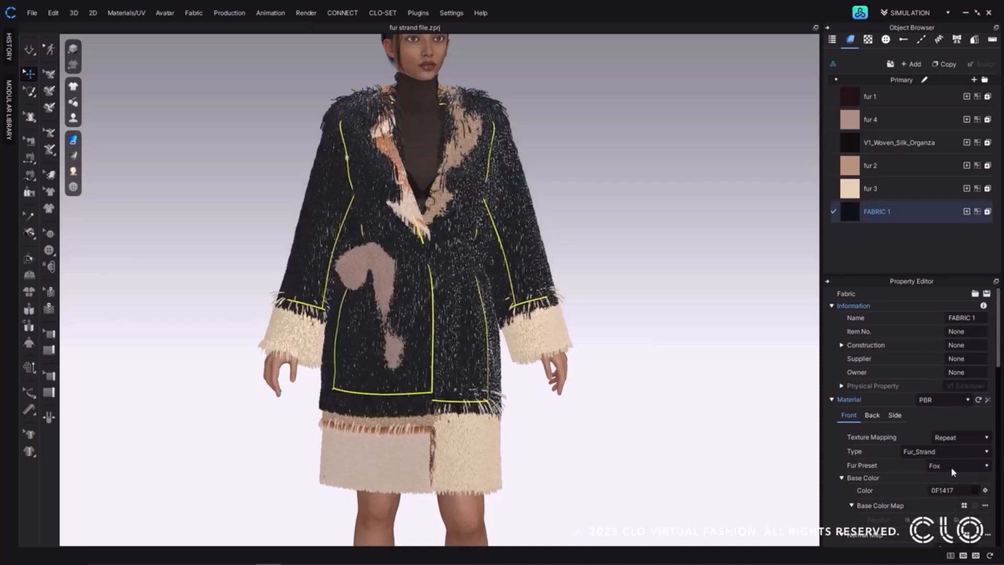
scroll(959, 479, down, 10)
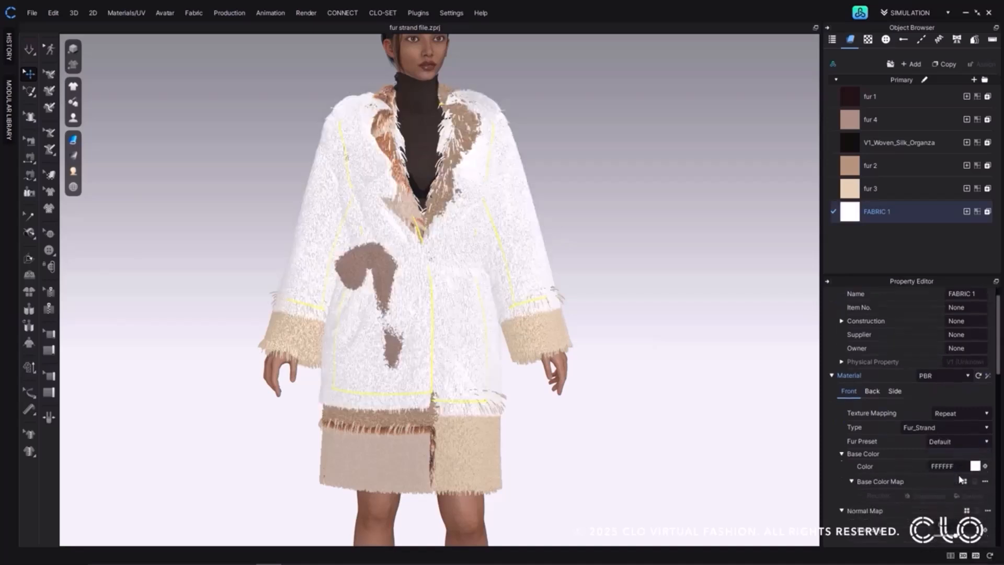
Set the base color of FABRIC 1's fur to the near-black 191818.
scroll(960, 479, down, 8)
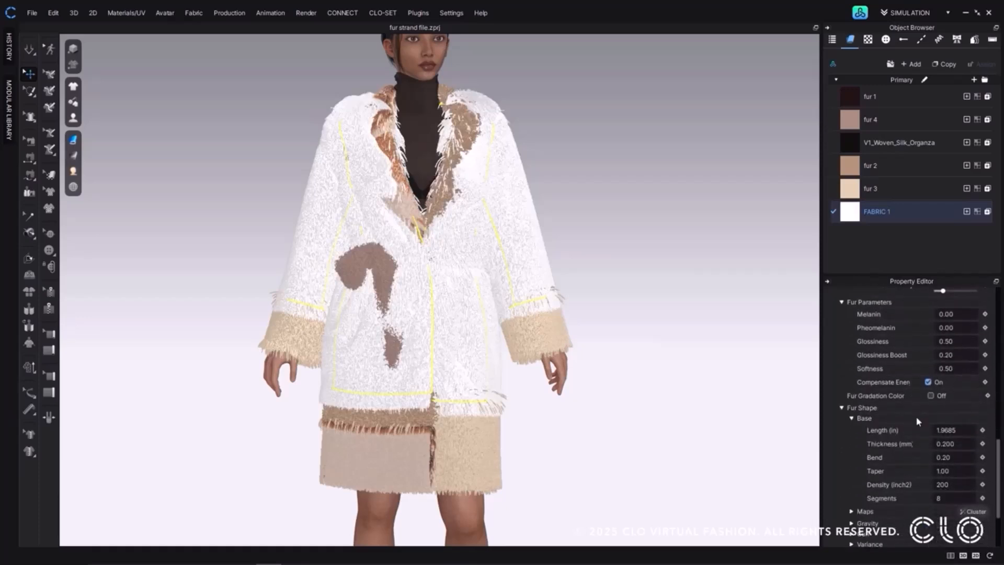
scroll(908, 351, up, 10)
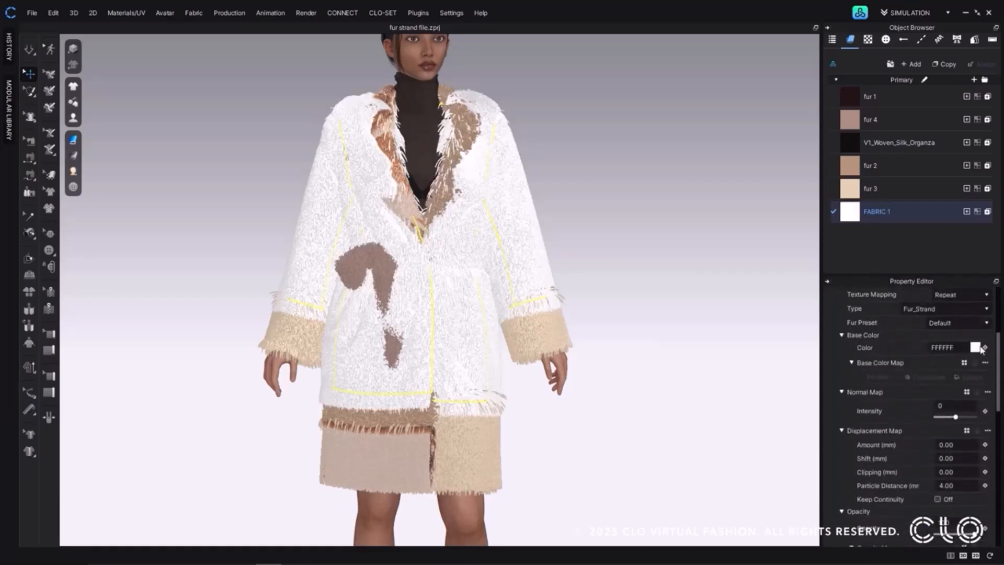
click(975, 348)
click(460, 419)
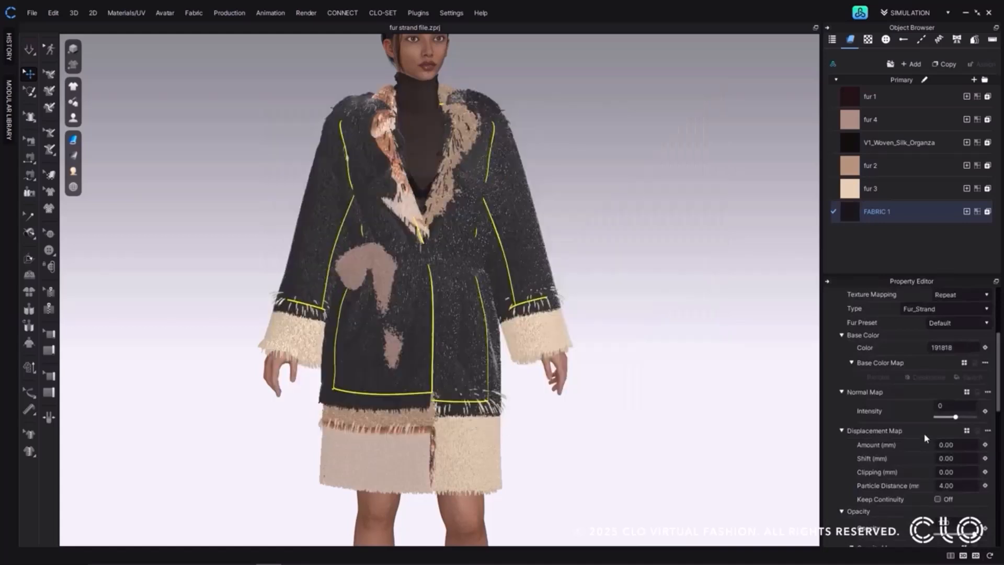
Set FABRIC 1's fur parameters to Glossiness 0.60, Glossiness Boost 0.50 and Softness 0.99.
scroll(925, 437, down, 5)
scroll(924, 437, down, 4)
click(947, 390)
text(0.6)
key(Return)
click(947, 403)
text(0.5)
key(Return)
click(958, 417)
text(0)
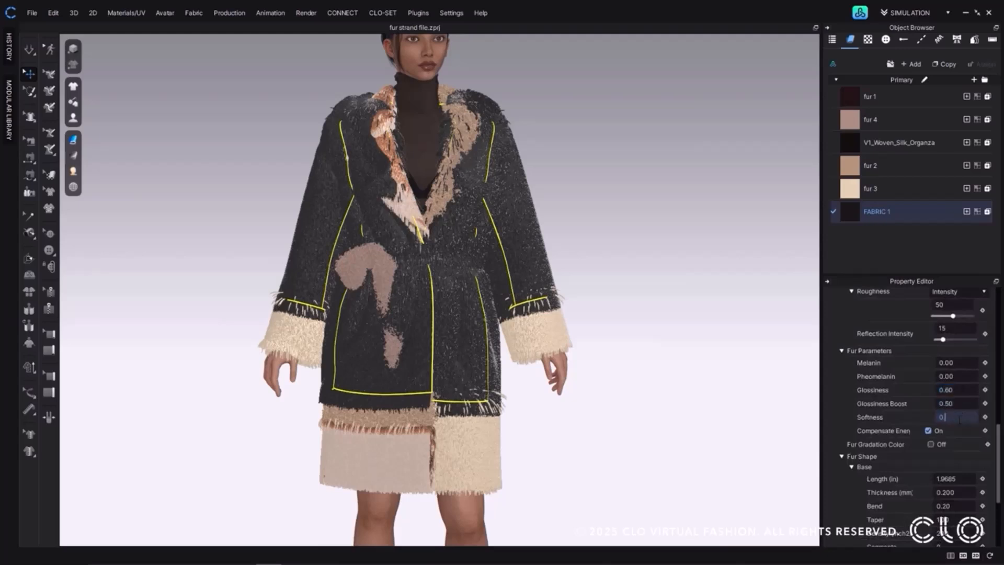
text(.99)
key(Return)
Set the base fur shape of FABRIC 1 to a length of 0.3 in and a thickness of 0.15 mm.
scroll(959, 418, down, 3)
click(959, 407)
text(0.3)
key(Return)
click(960, 421)
text(0.15)
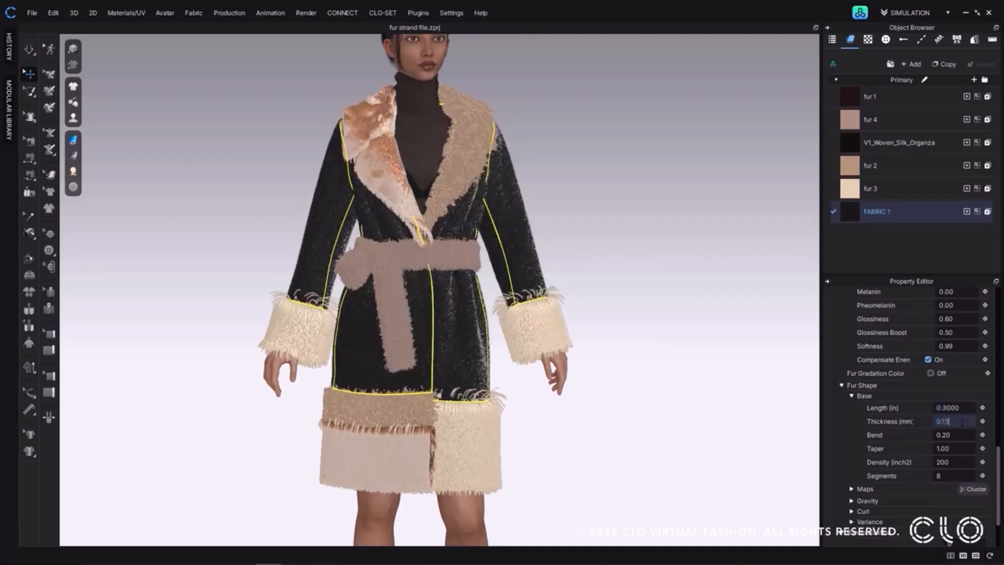
key(Return)
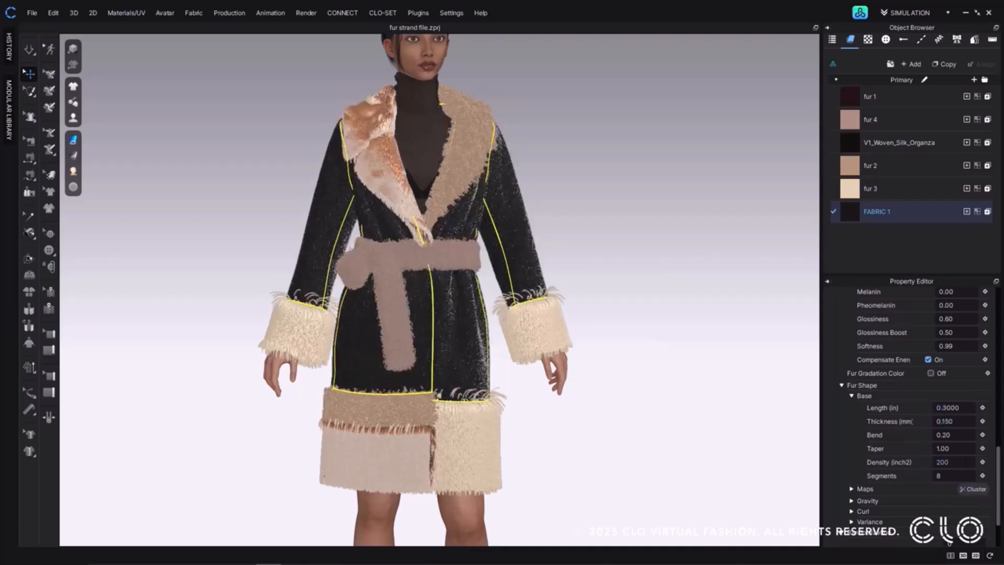
Expand the Maps, Gravity, Curl and Variance parameters in the fur shape settings of FABRIC 1.
scroll(966, 463, down, 3)
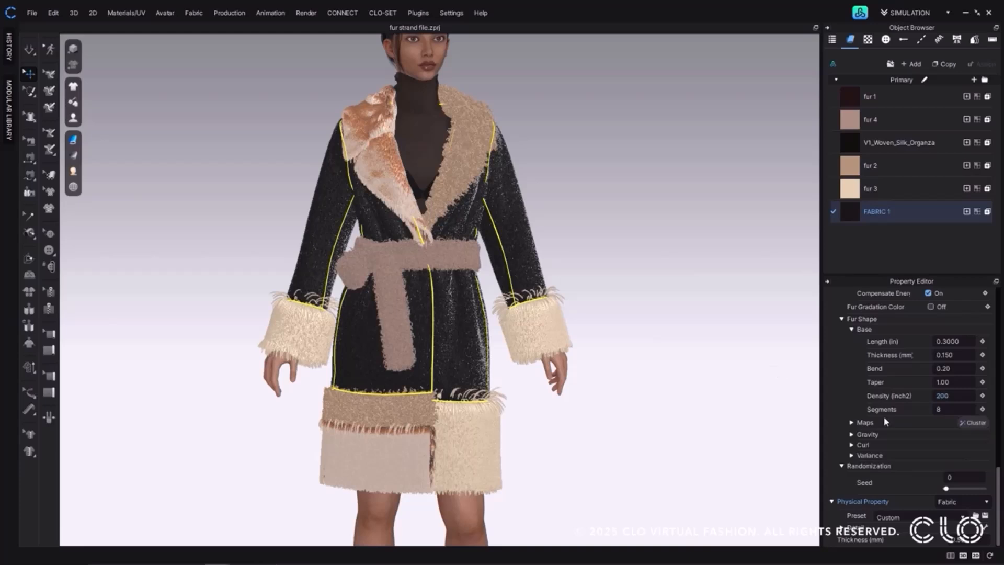
click(852, 422)
click(853, 433)
click(853, 444)
click(854, 455)
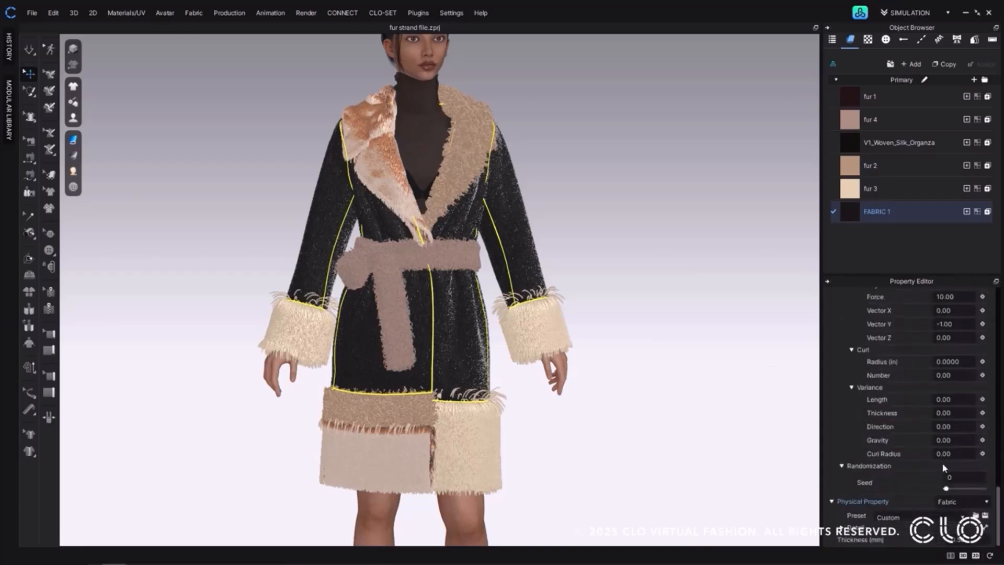
Try different randomization seeds for FABRIC 1's fur, settle on 63, and deselect the fabric to view the coat.
drag(946, 488, 961, 490)
drag(962, 490, 986, 491)
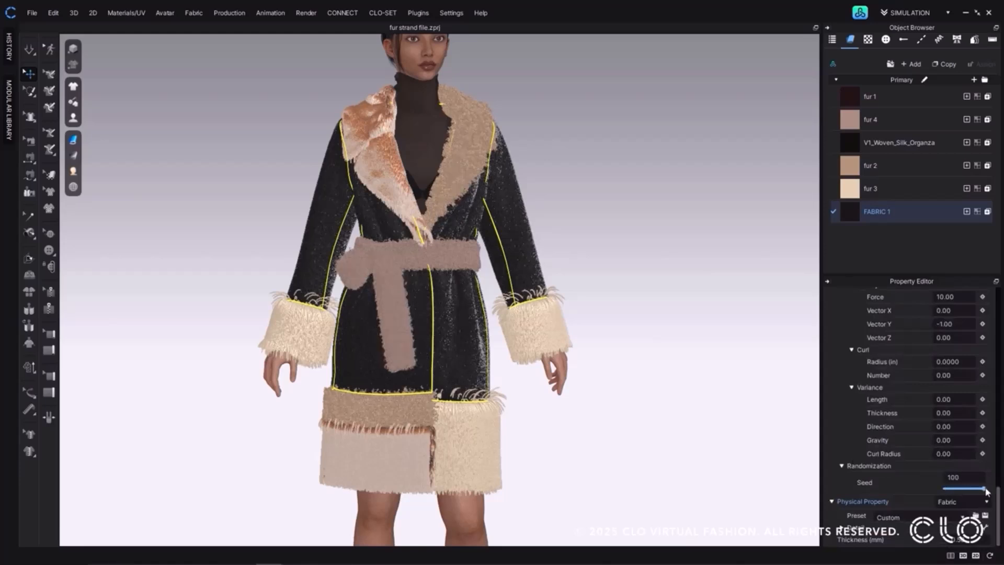
click(958, 489)
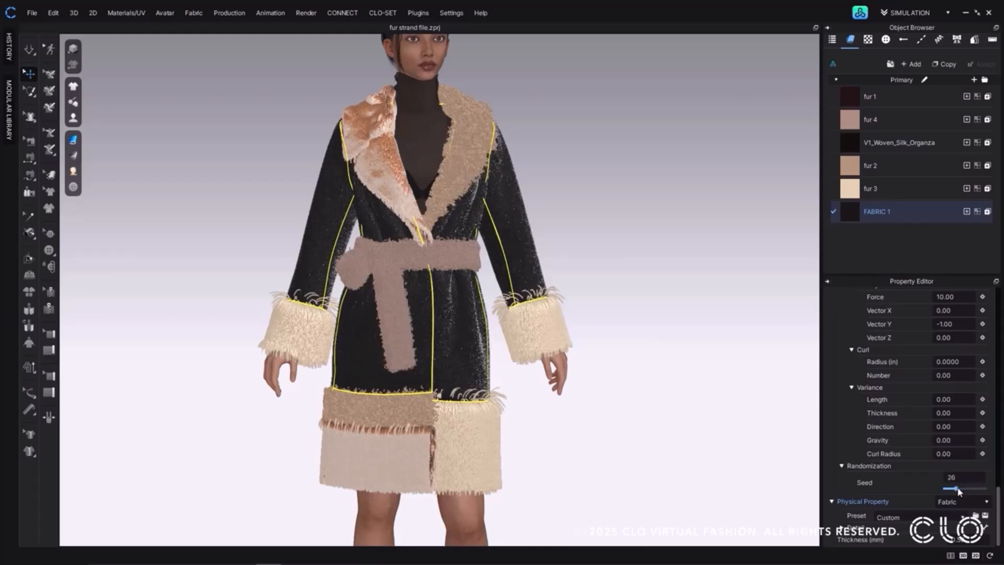
drag(959, 490, 971, 491)
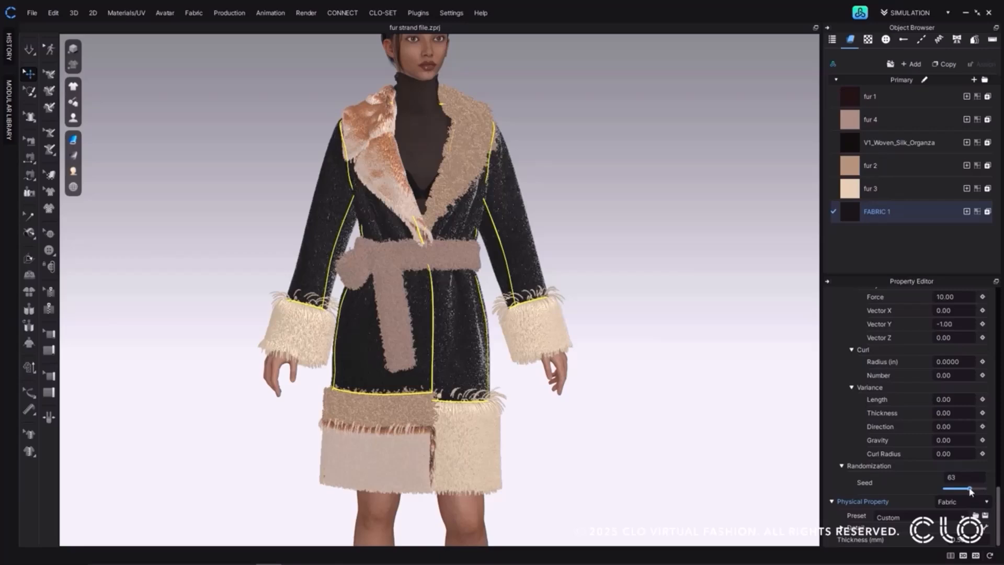
click(646, 272)
right_drag(644, 270, 193, 272)
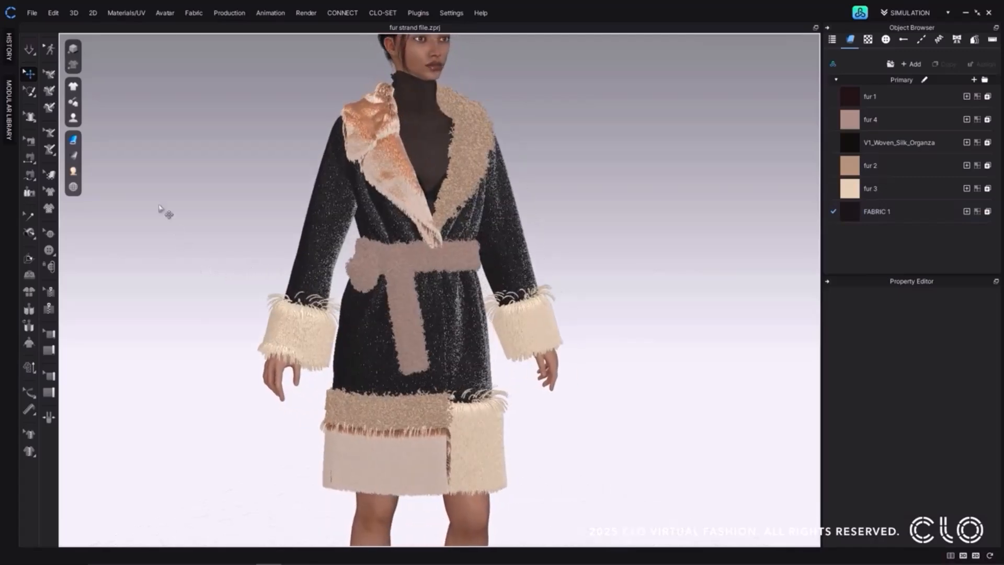
Export the coat and avatar as a USD file named "fur strand" with fur strand data included.
click(33, 16)
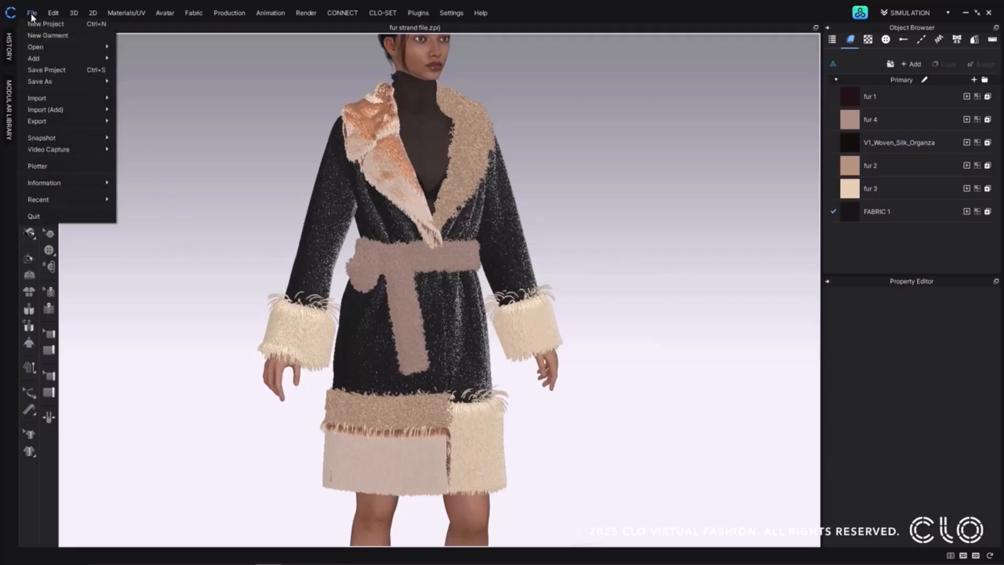
mouse_move(50, 123)
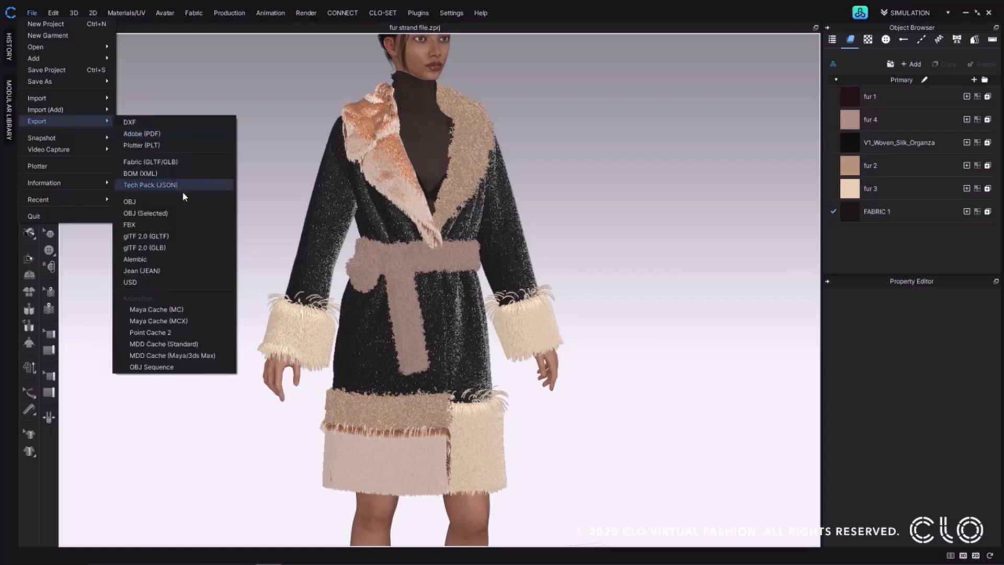
click(189, 281)
text(fur strand)
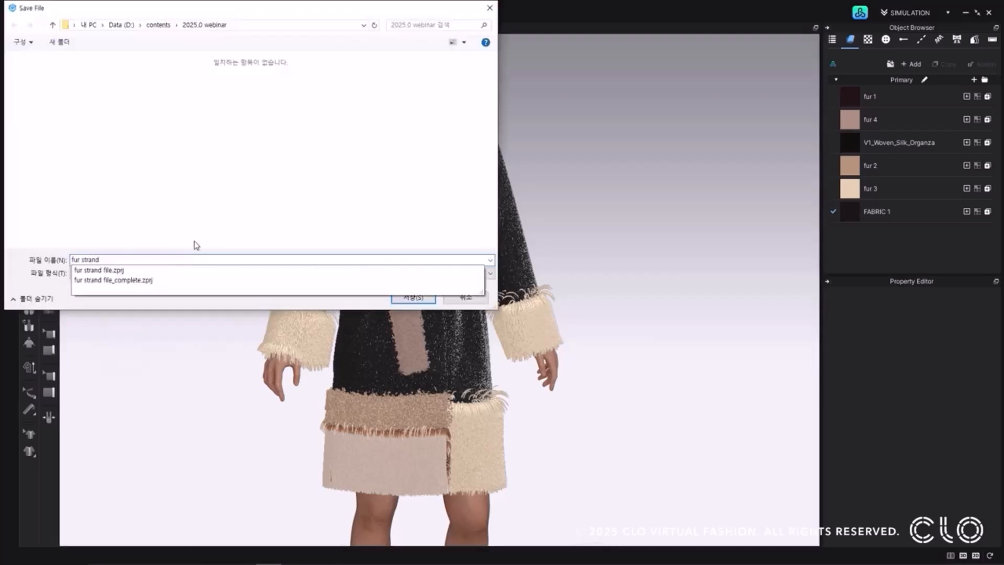
click(413, 296)
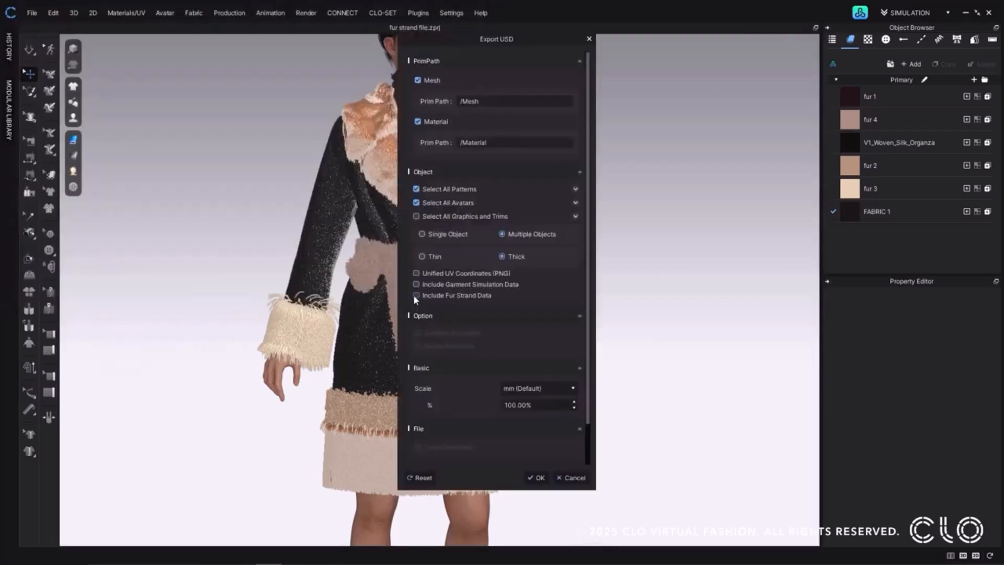
click(416, 295)
click(539, 477)
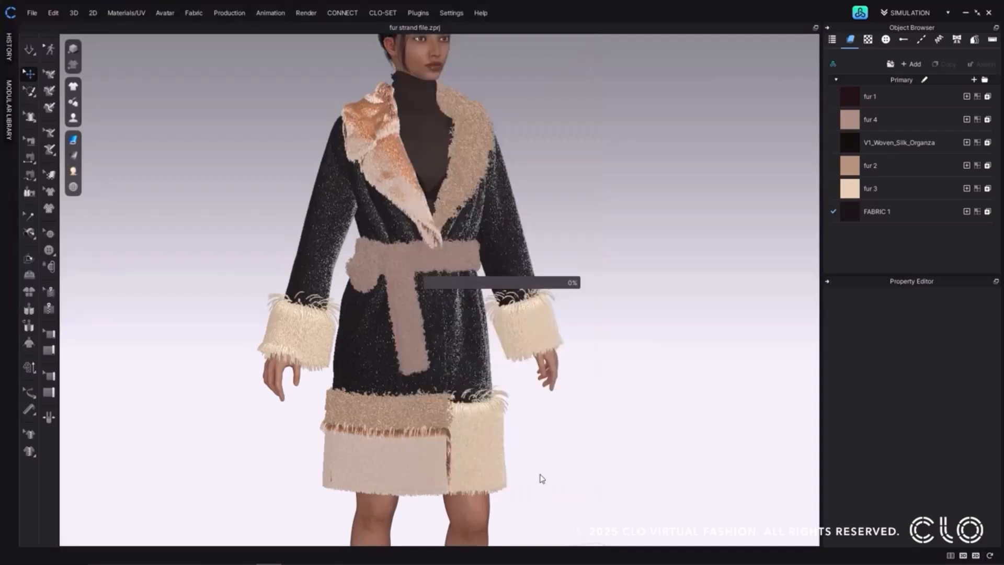
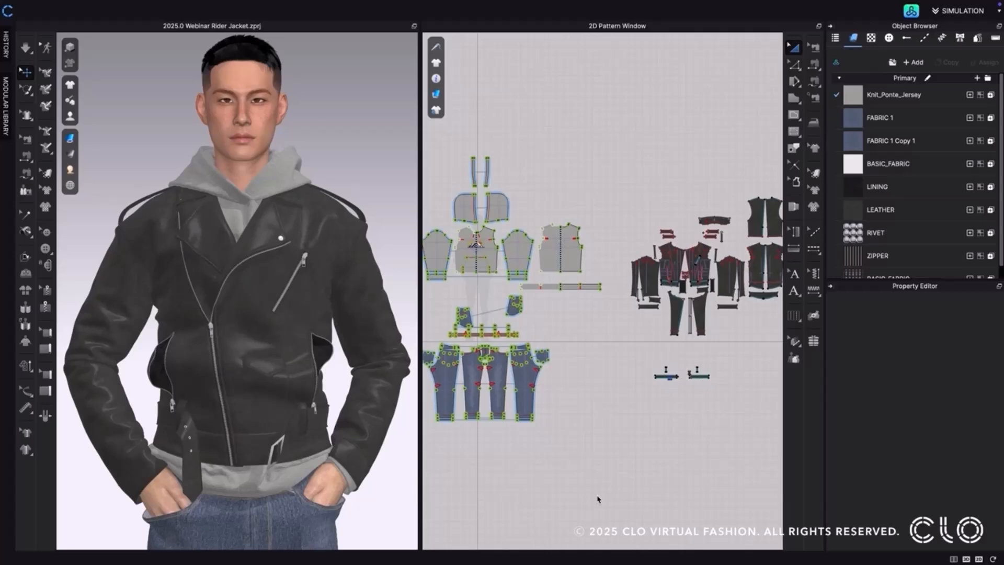
Set the render engine to GPU (Metal) in the render properties and start rendering the rider jacket.
mouse_move(466, 3)
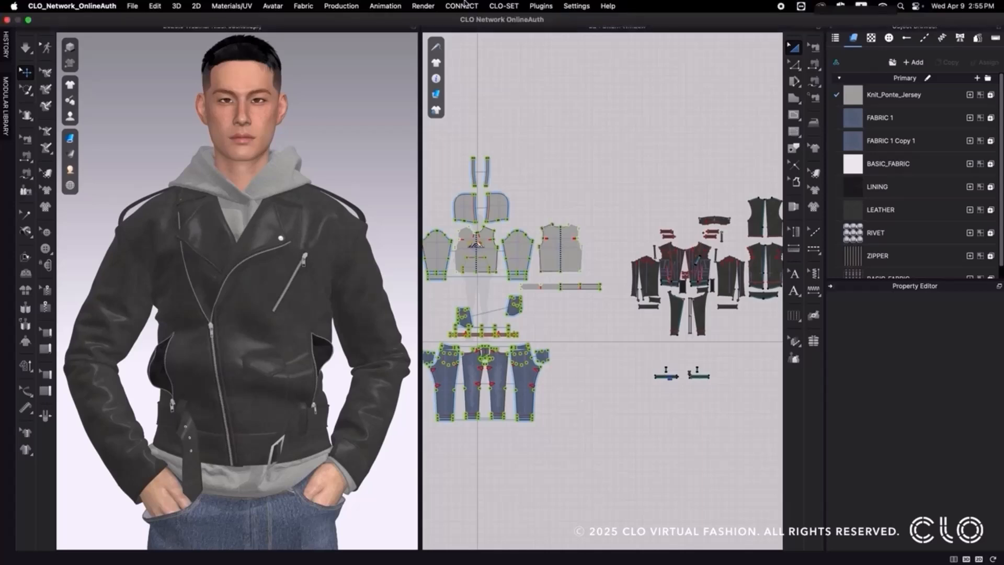
click(435, 6)
click(439, 26)
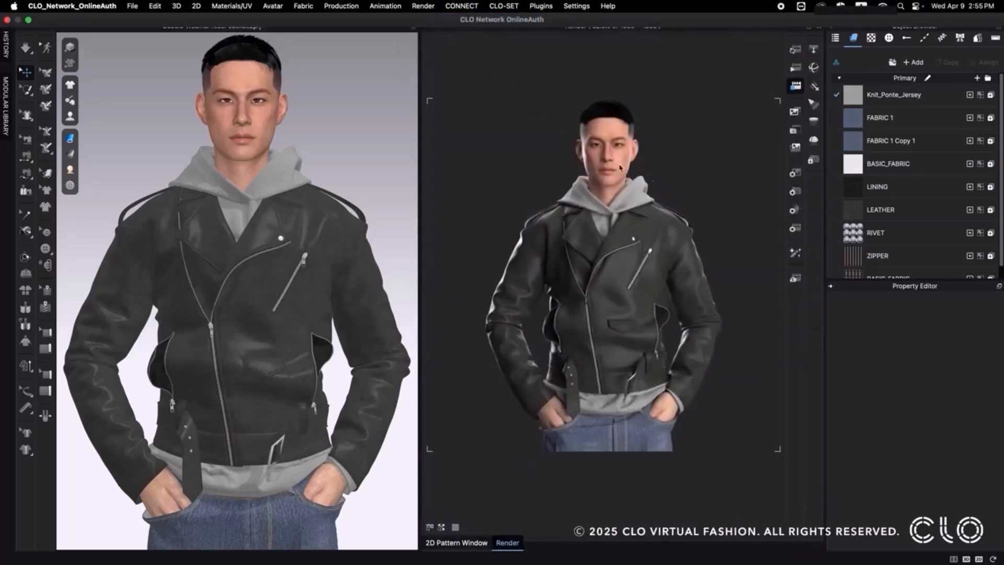
click(795, 232)
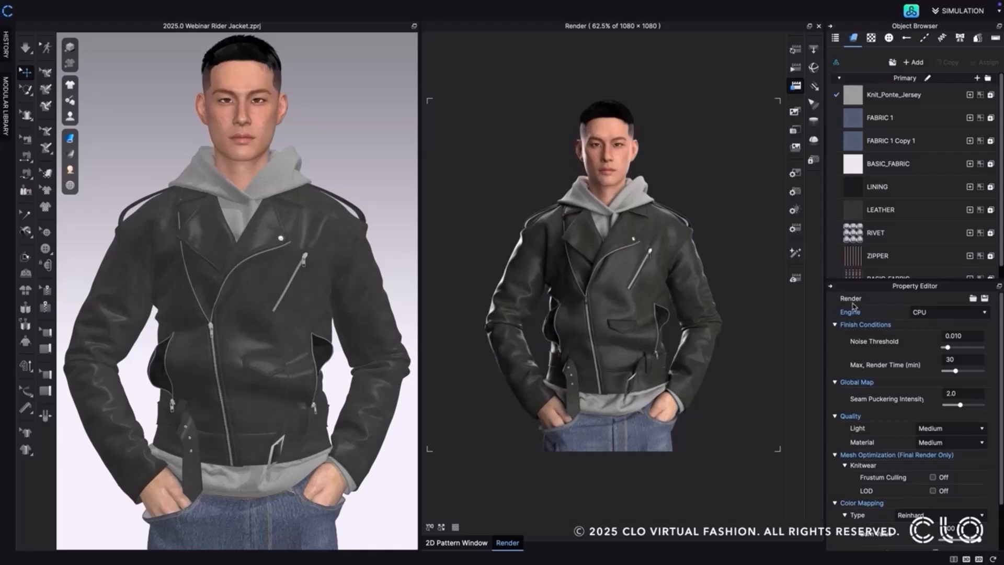
click(976, 317)
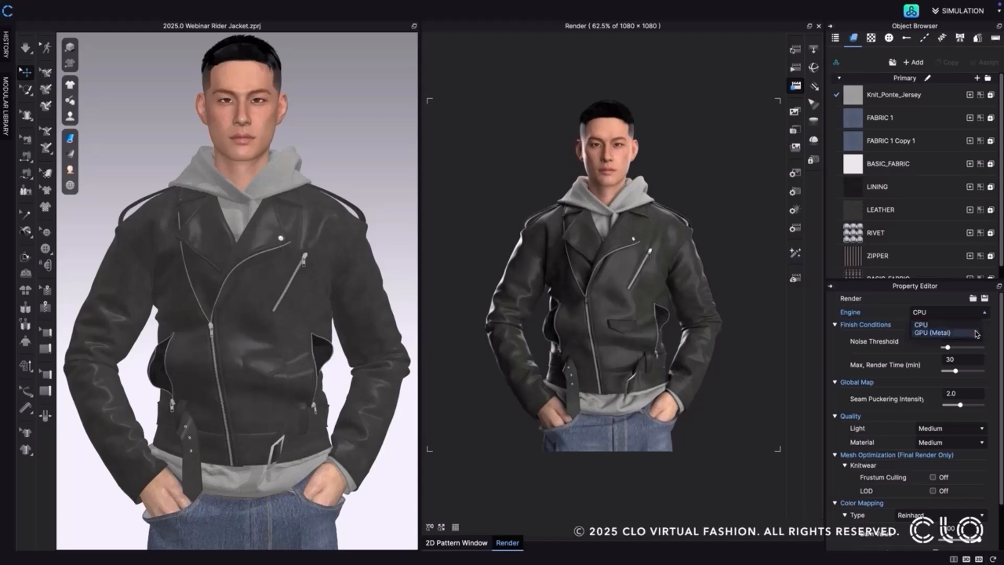
click(972, 333)
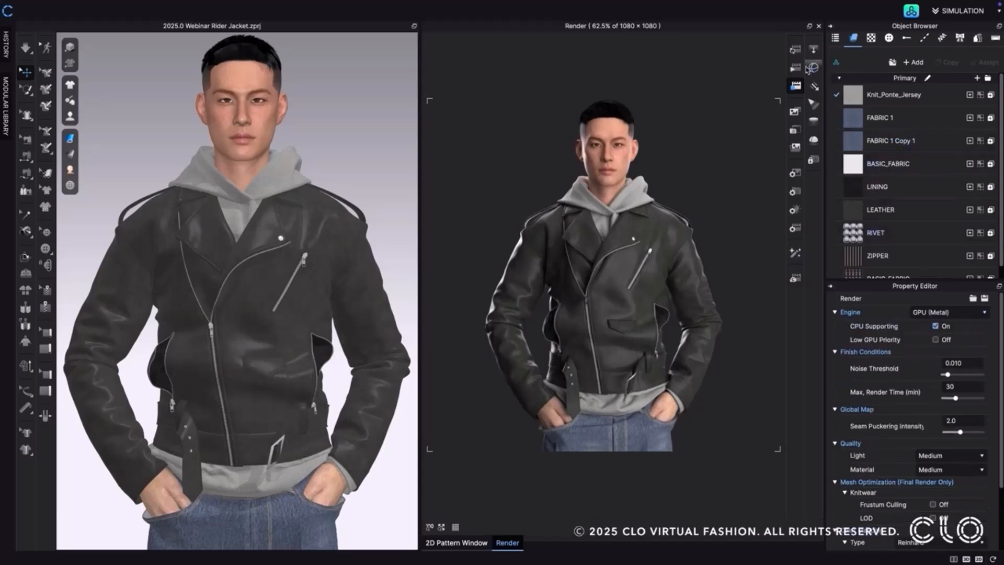
click(795, 50)
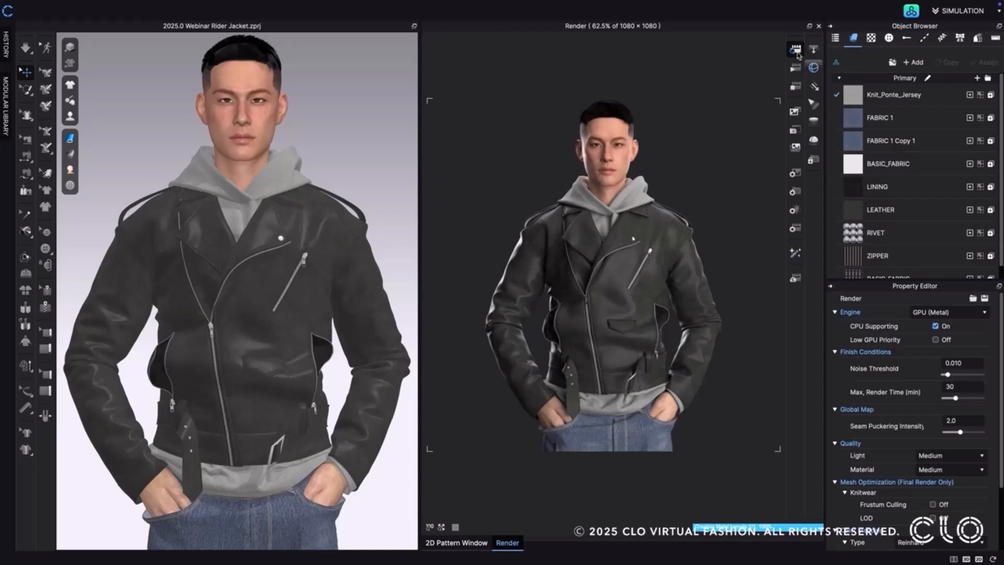
click(797, 52)
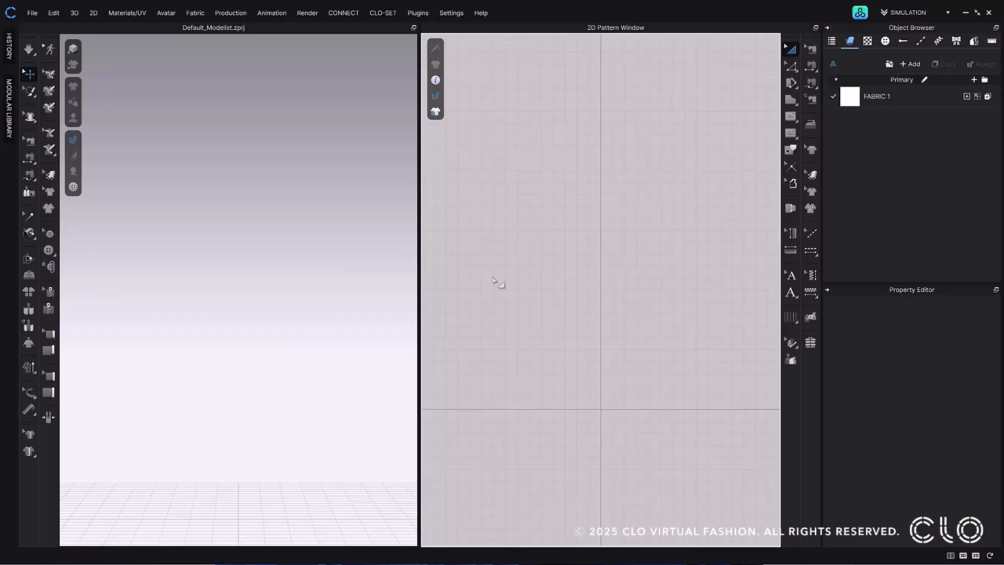
Revert the New Library to the previous library and open its UI update folder.
click(855, 14)
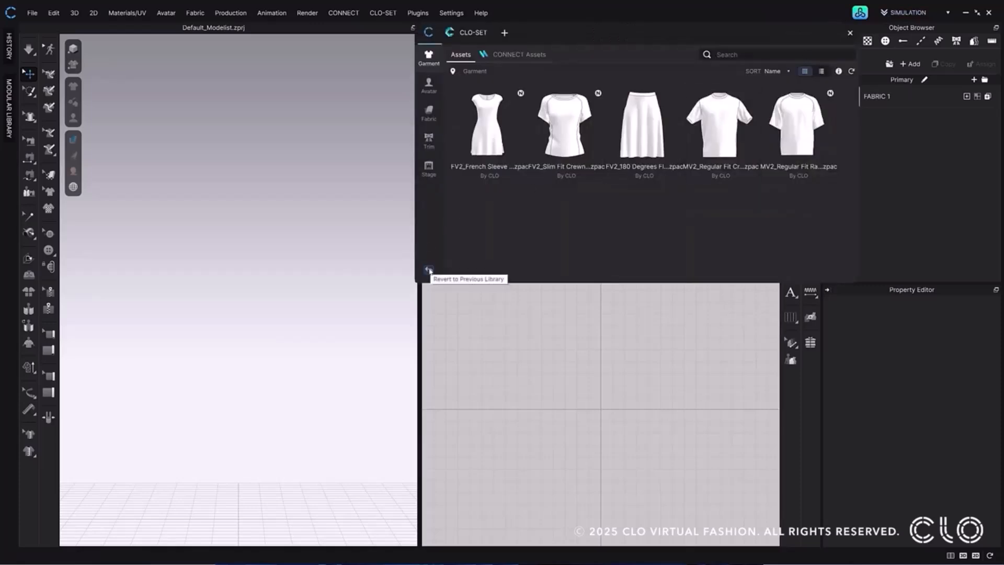
click(429, 270)
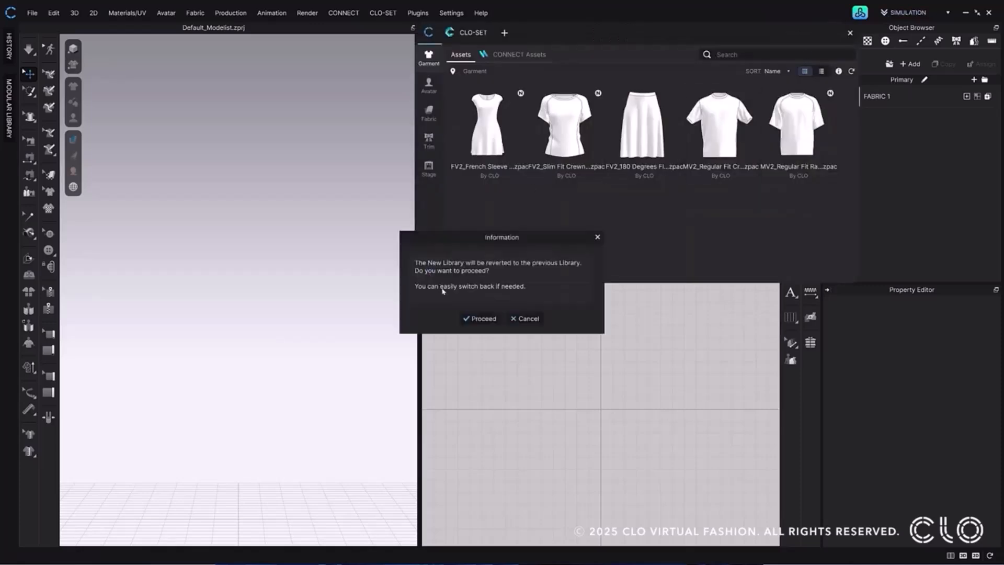
click(479, 319)
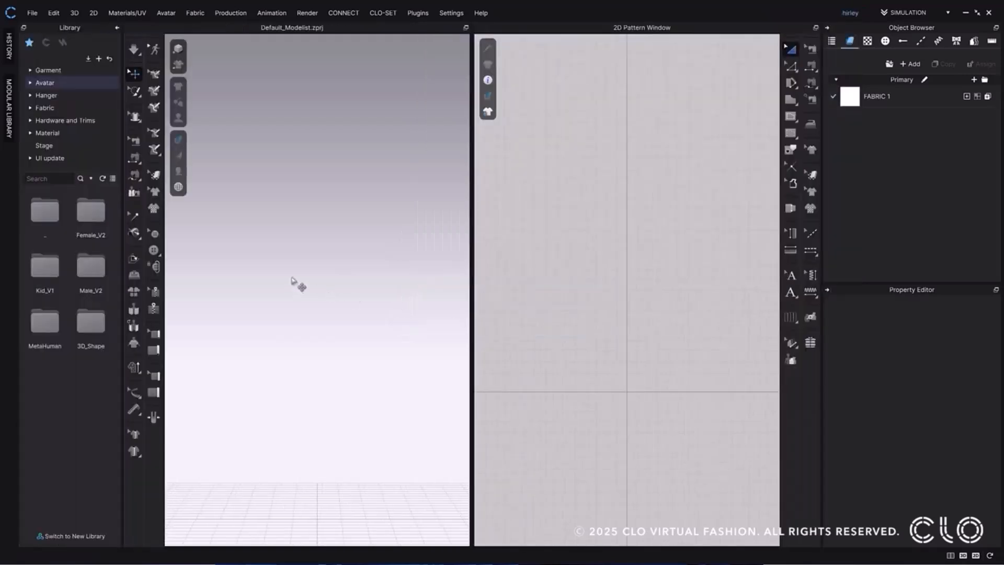
click(50, 158)
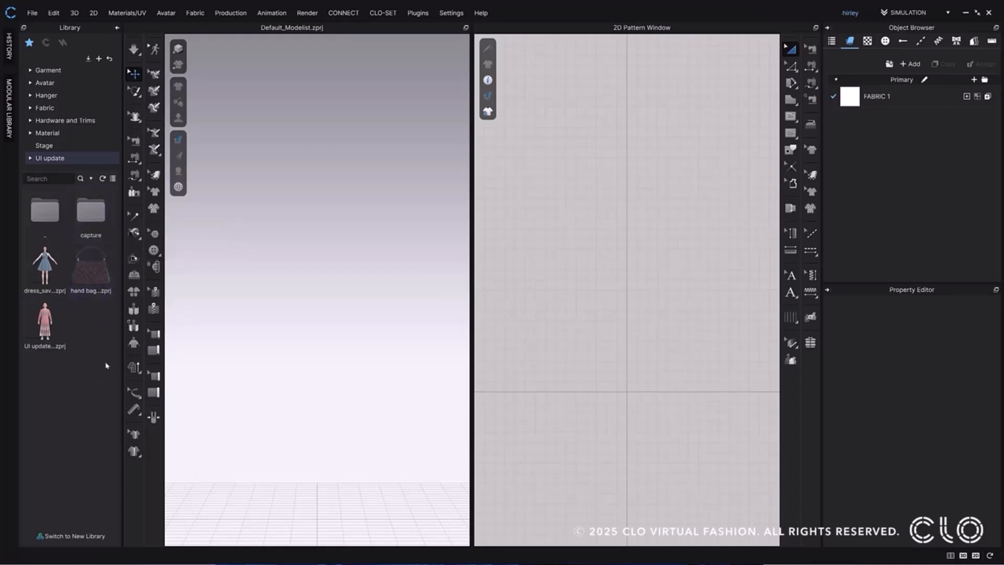
Switch back to the New Library and transfer the previous favorites into it.
click(63, 536)
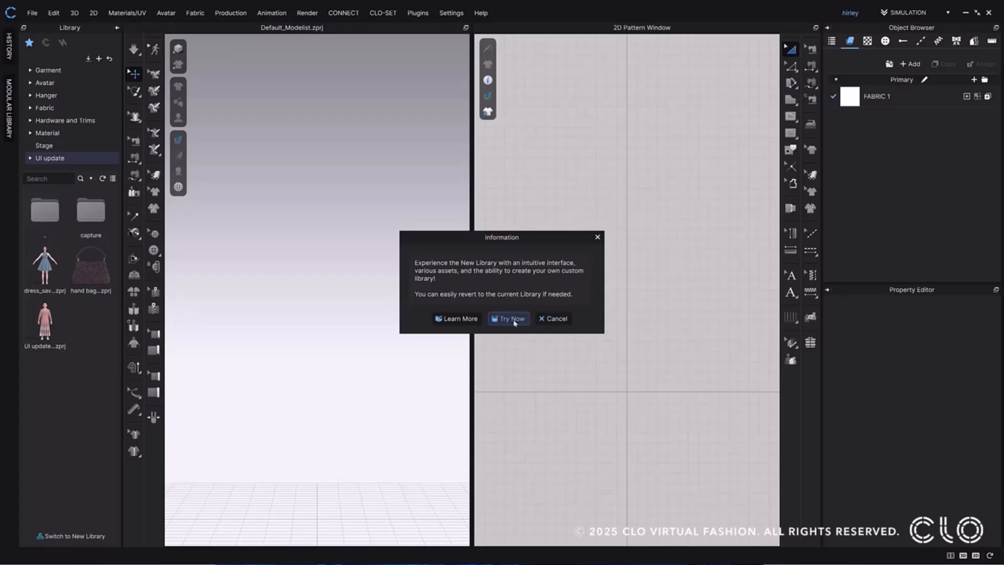
click(514, 320)
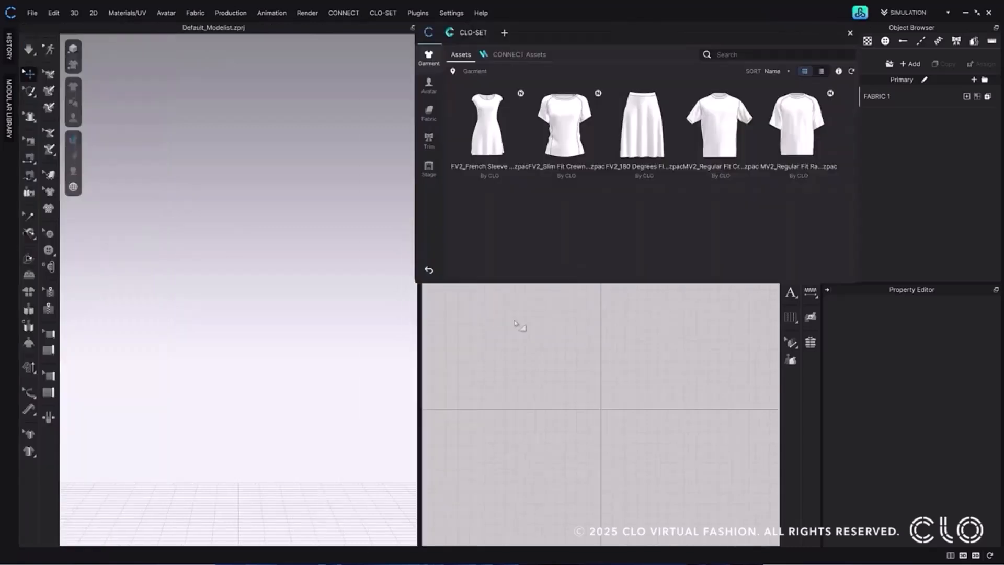
click(505, 33)
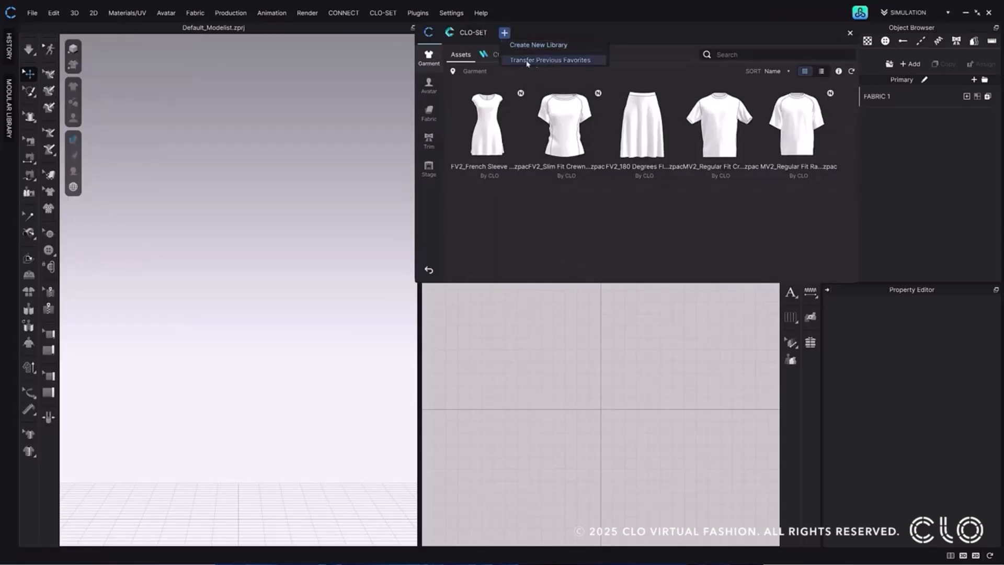
click(550, 60)
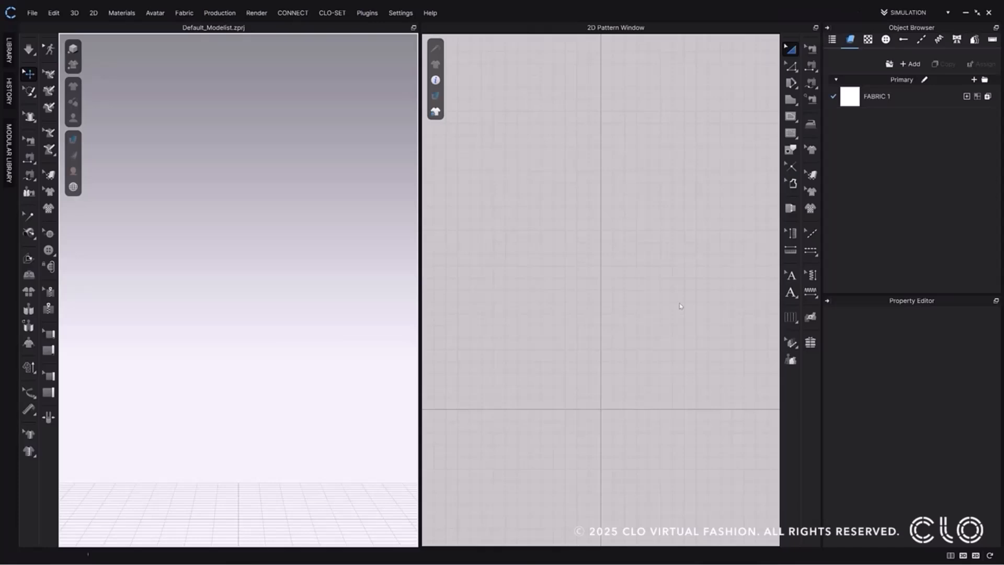
Switch to the UV Editor workspace in version 2024.2, and open the UV Editor for the UI update_2025_0 project in 2025.0.
click(906, 9)
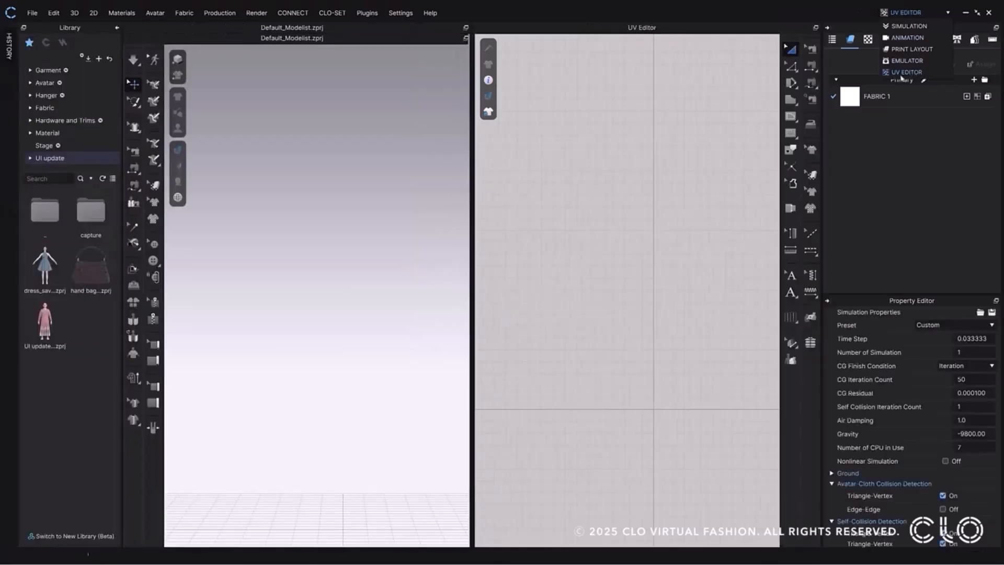
click(914, 73)
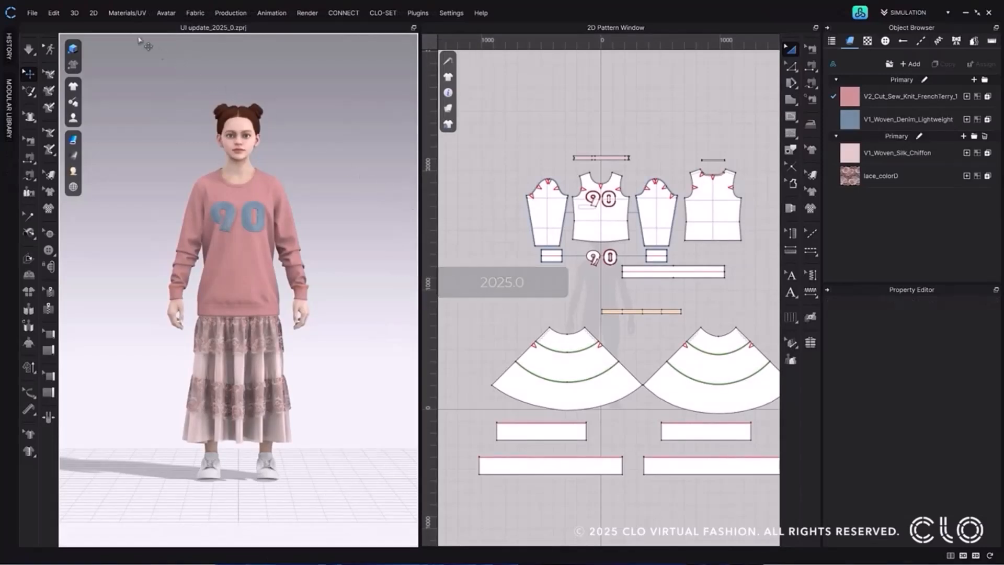
click(115, 14)
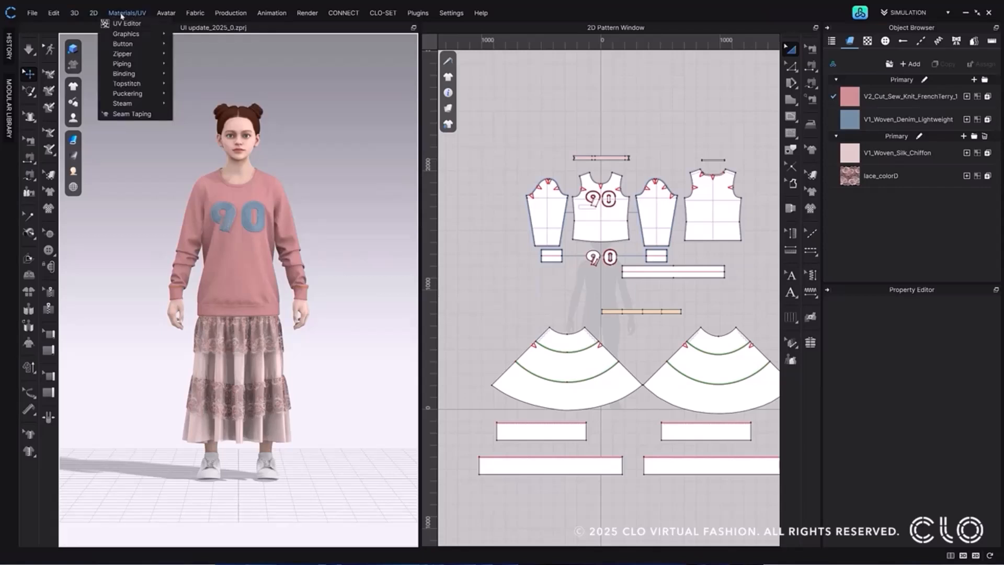
click(153, 25)
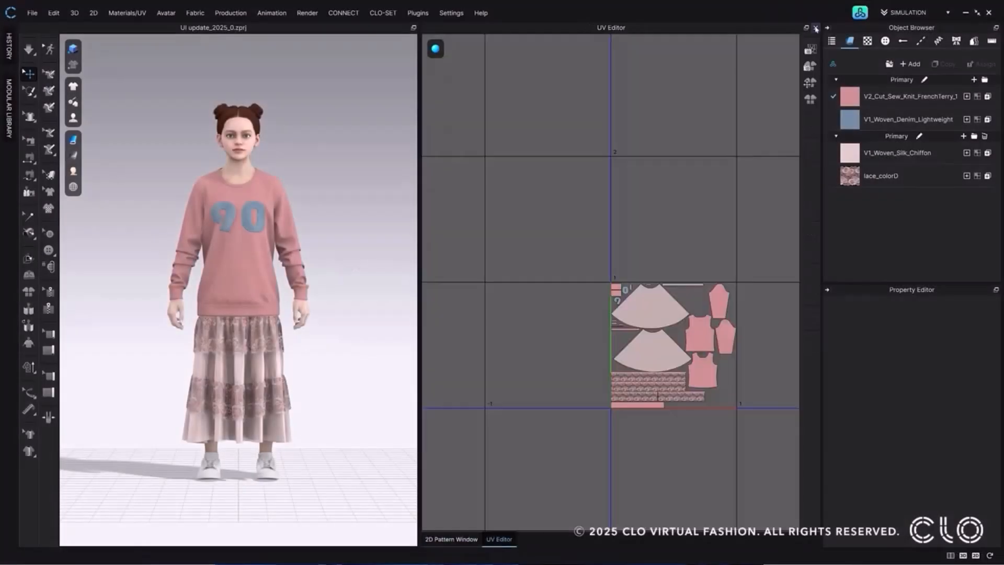
Review the garment display and rendering style options of the sweatshirt and skirt outfit in the 2D and 3D windows.
click(815, 27)
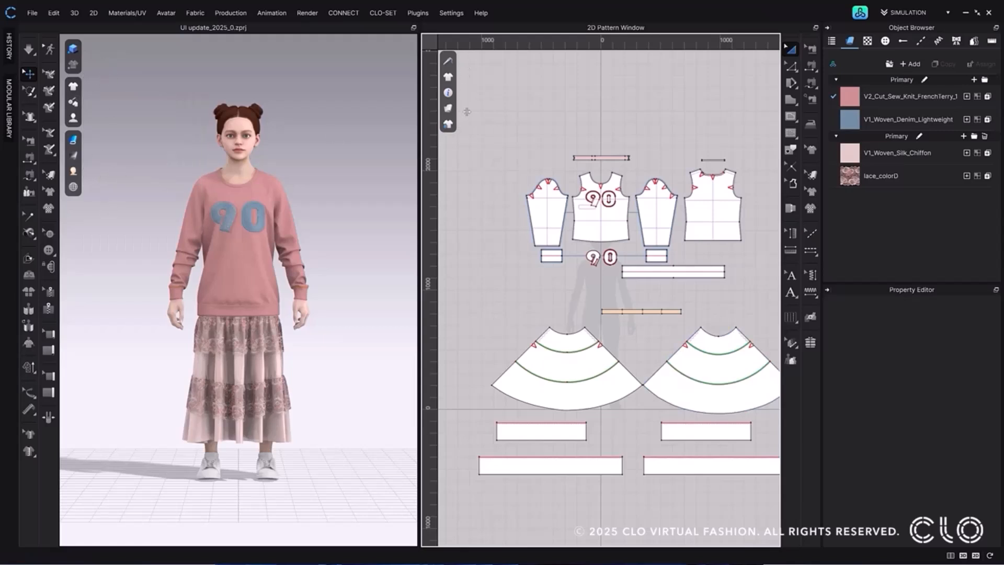
mouse_move(447, 108)
mouse_move(73, 85)
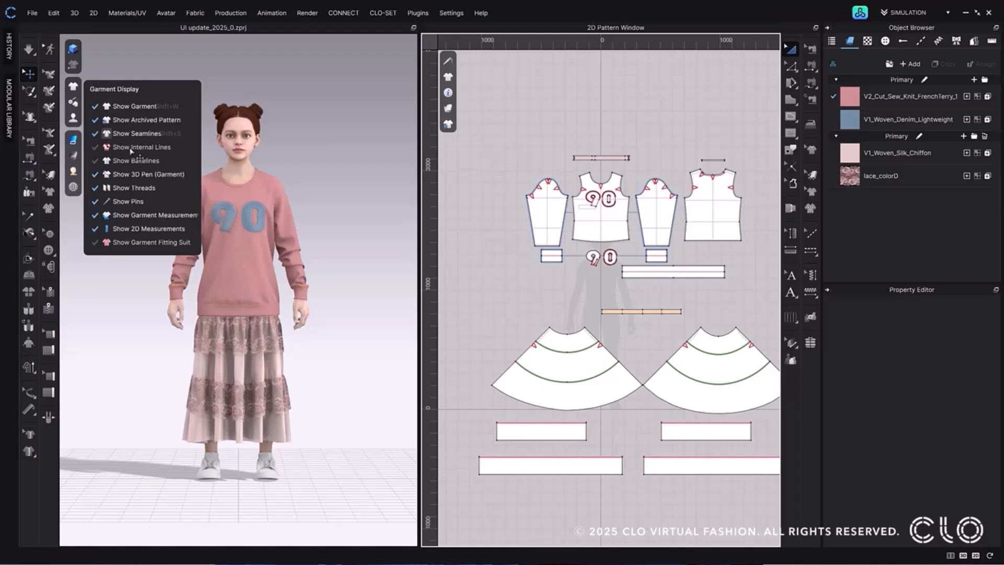
mouse_move(73, 139)
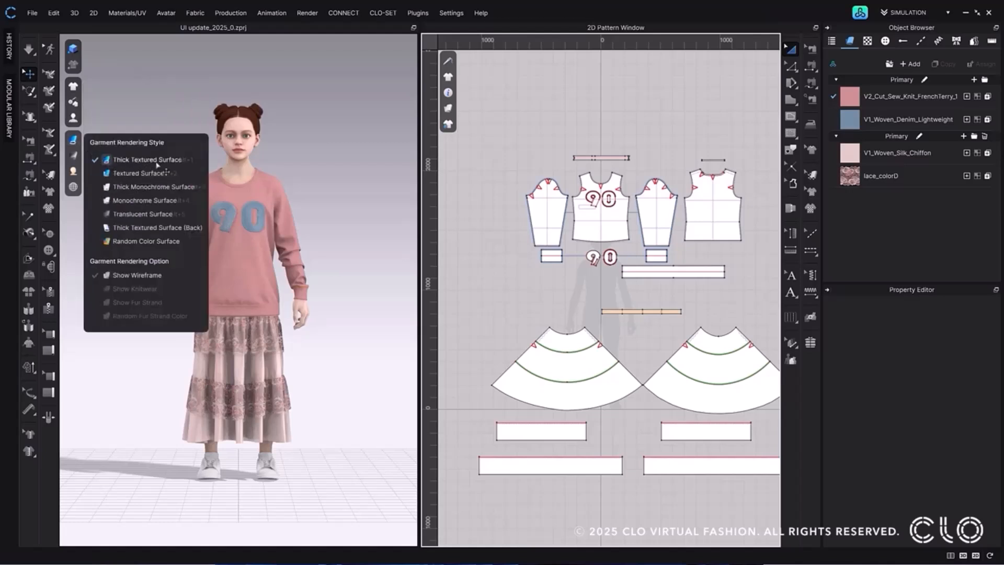
Open the project "hand bag_3D display with internal line and base line.zprj" from My Library with Display Settings included.
click(859, 13)
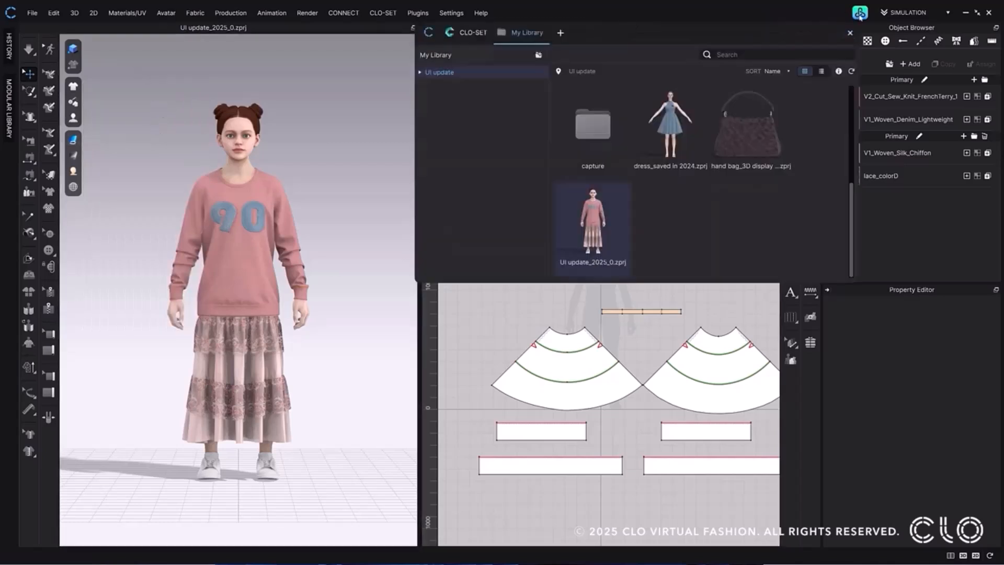
double_click(750, 131)
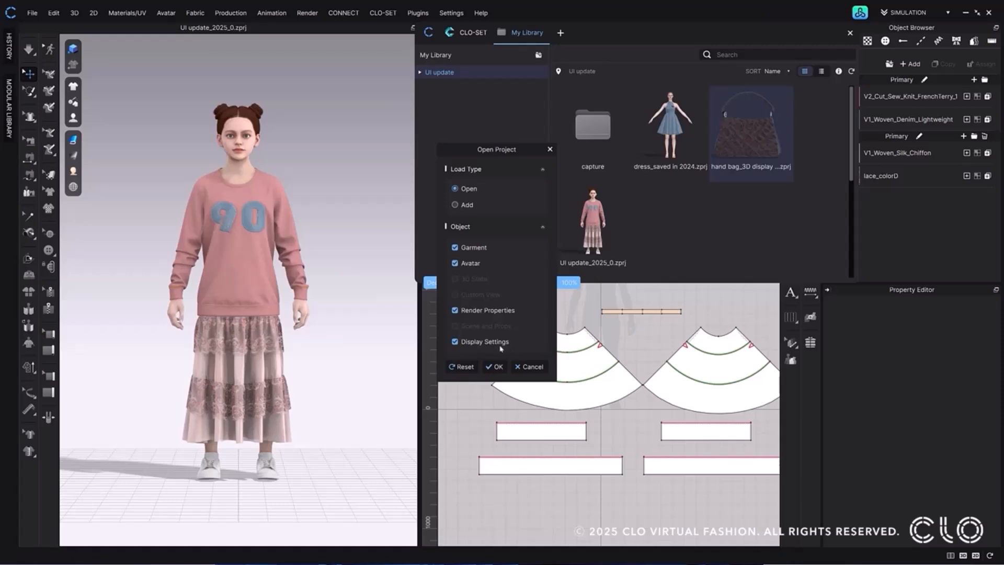
click(494, 367)
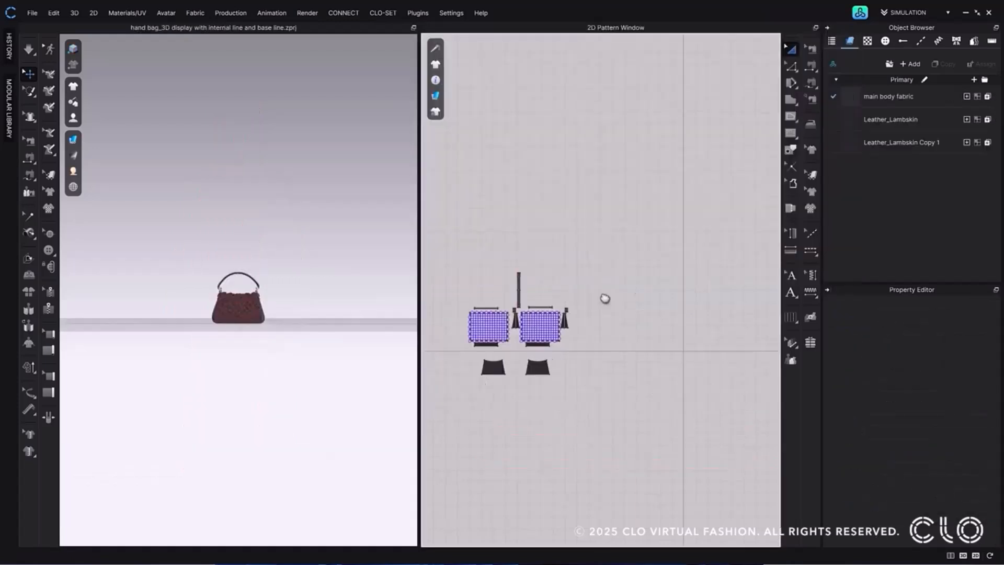
Examine the handbag's 2D garment rendering style and its 3D garment display options for internal lines and baselines.
click(434, 96)
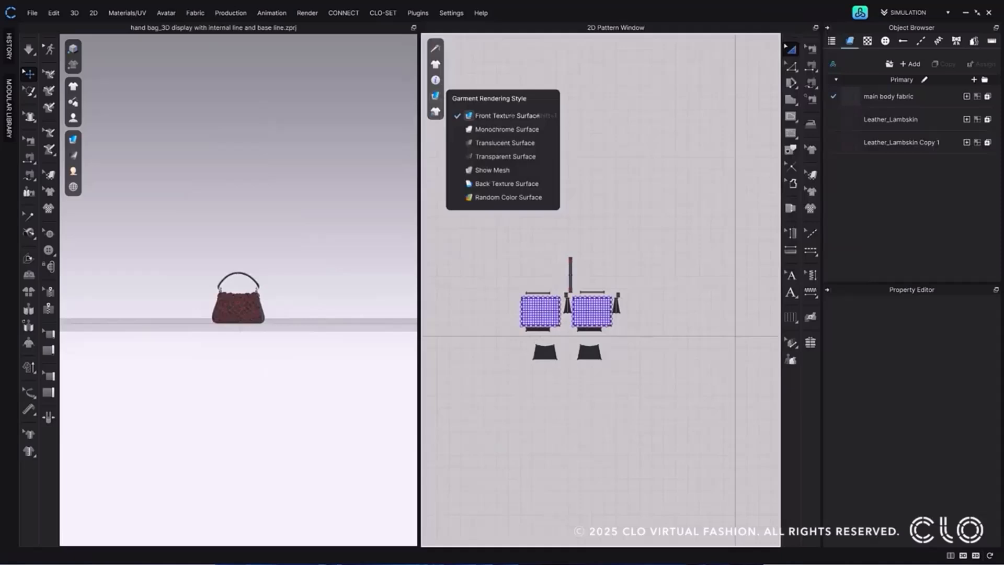
mouse_move(435, 80)
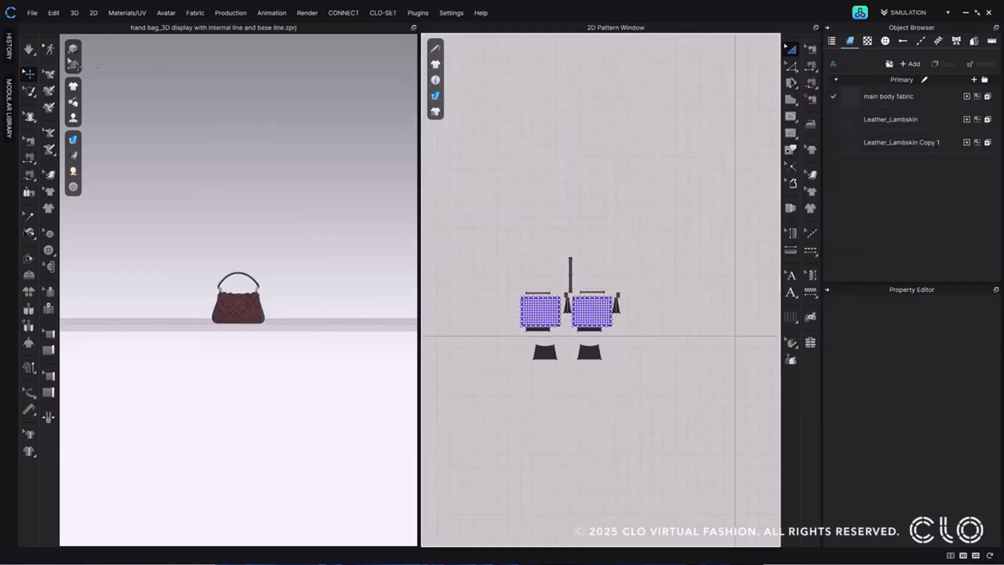
mouse_move(82, 149)
mouse_move(73, 87)
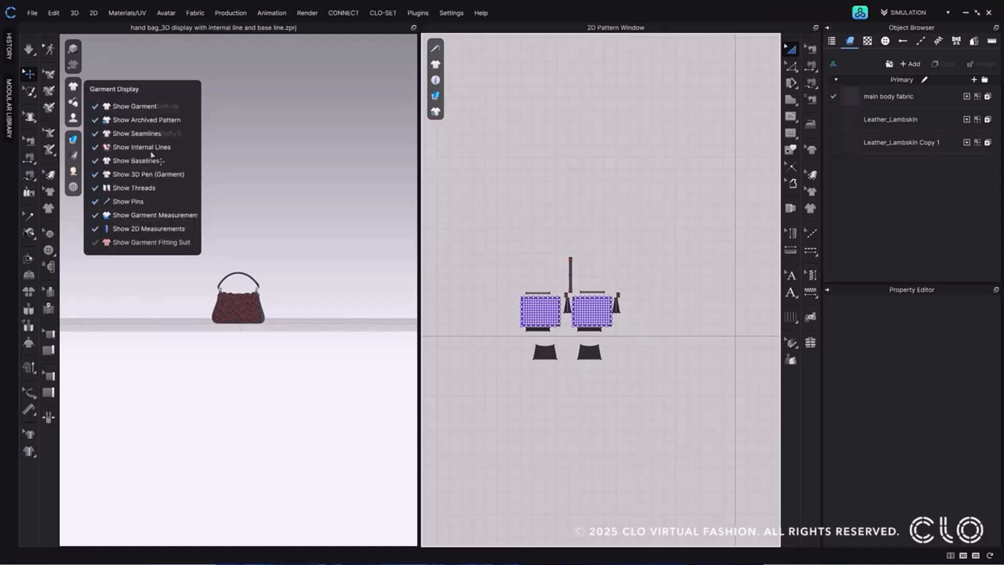
scroll(230, 344, up, 6)
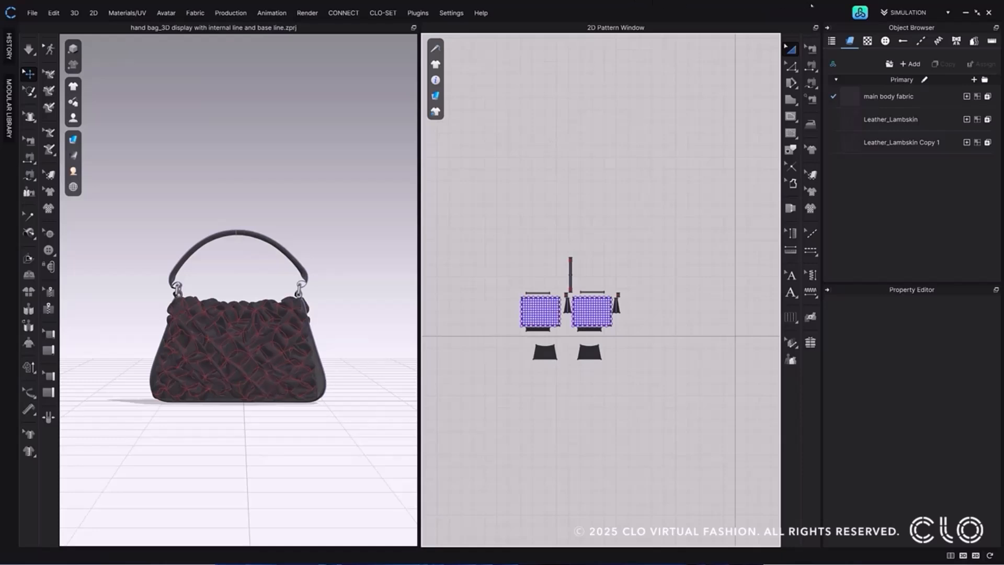
Open the project "dress_saved in 2024.zprj" from My Library, close the library and deselect the butterfly graphic.
click(860, 12)
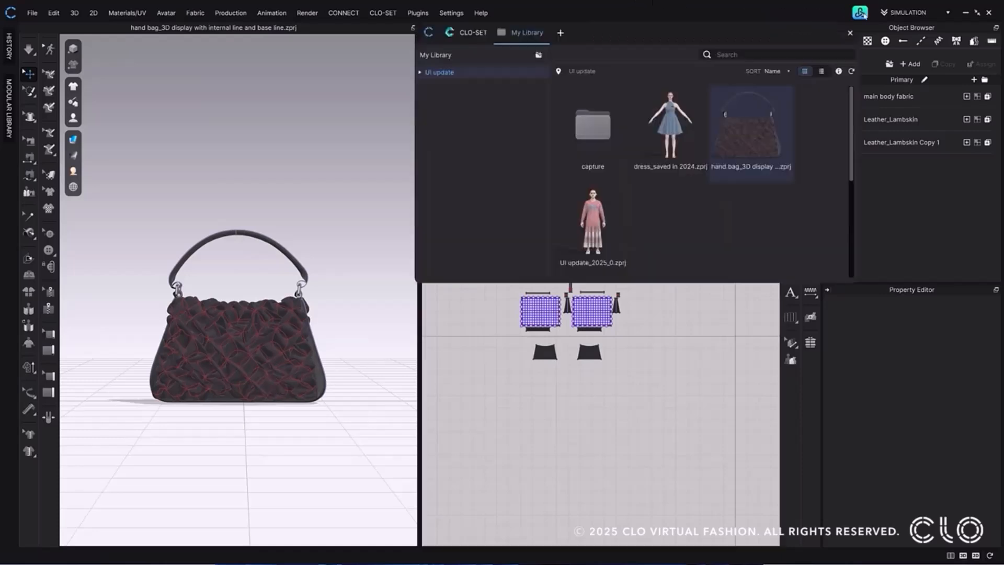
double_click(672, 116)
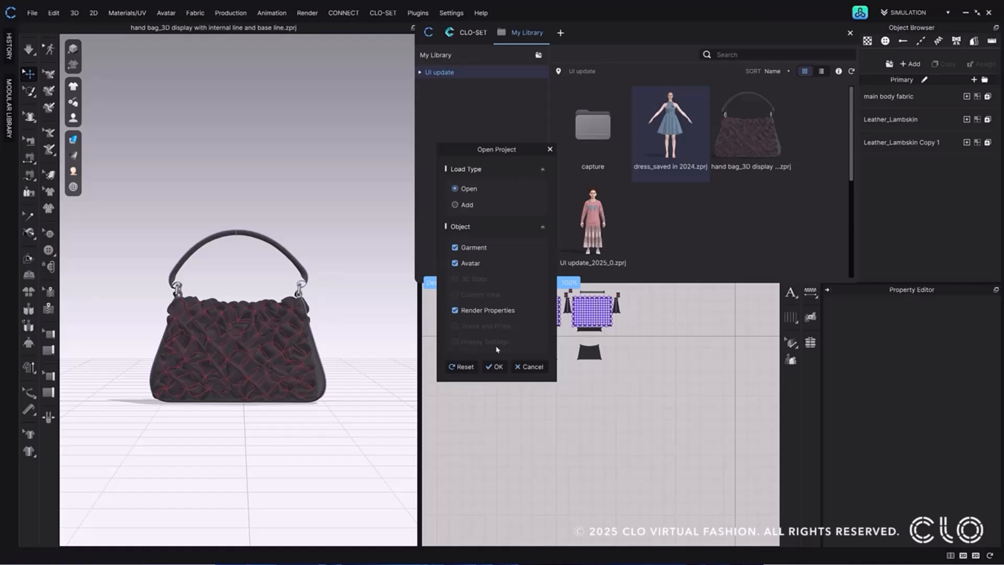
click(494, 366)
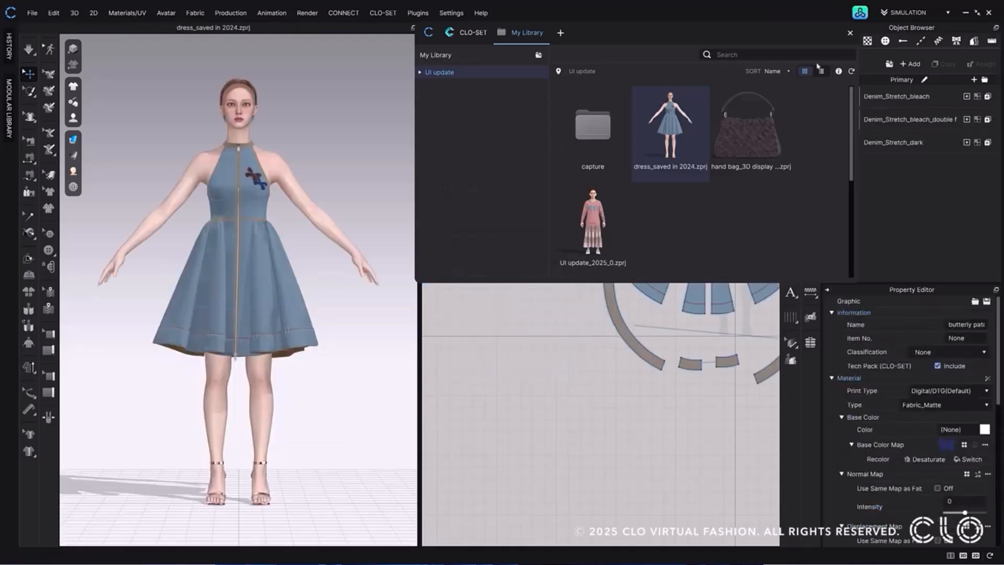
click(850, 32)
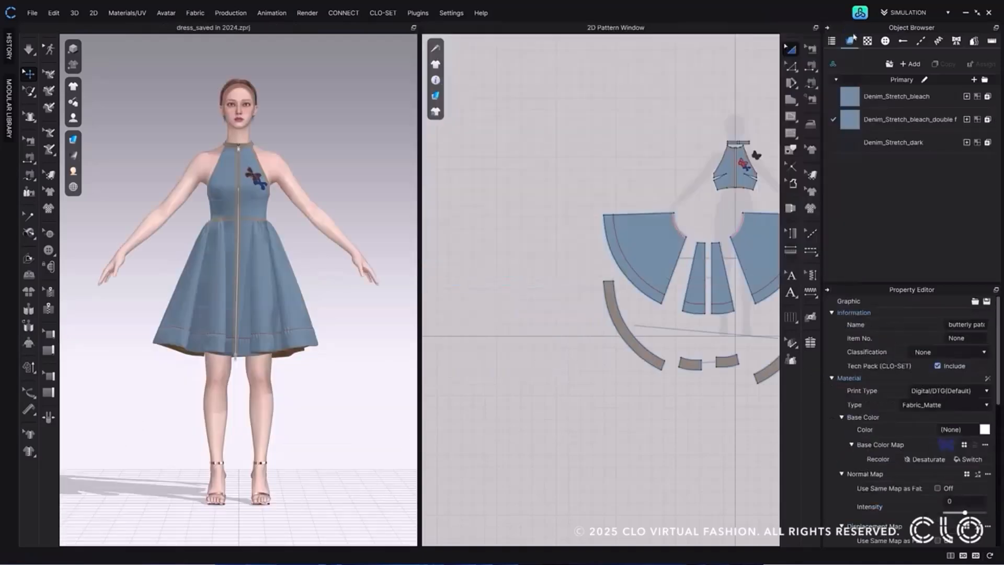
click(537, 157)
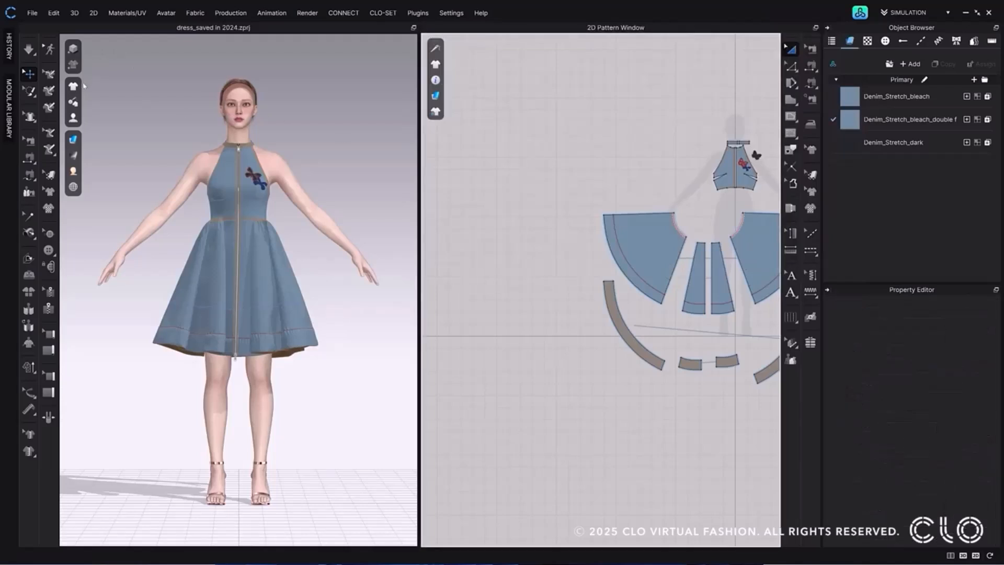
right_drag(635, 200, 510, 235)
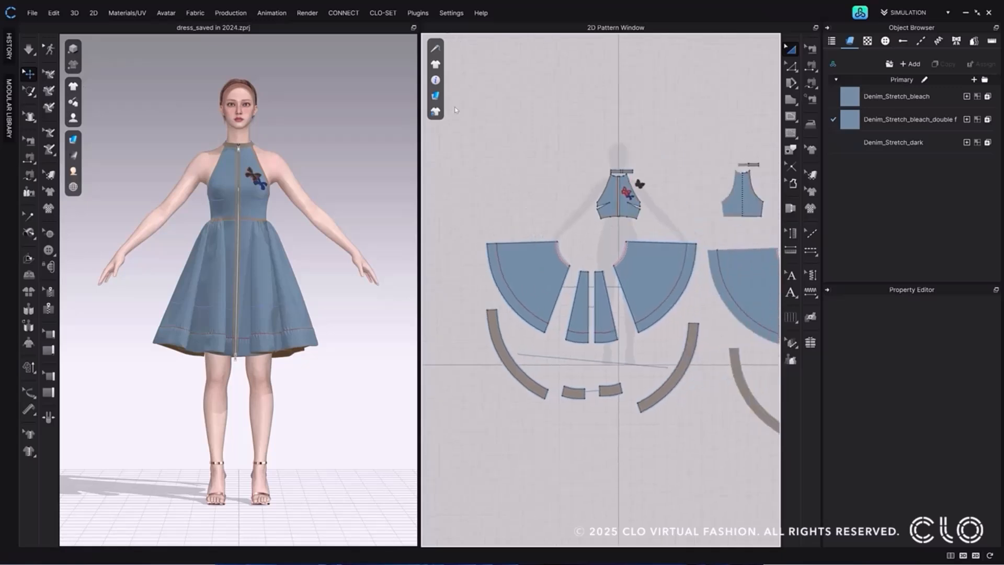
click(30, 13)
click(37, 27)
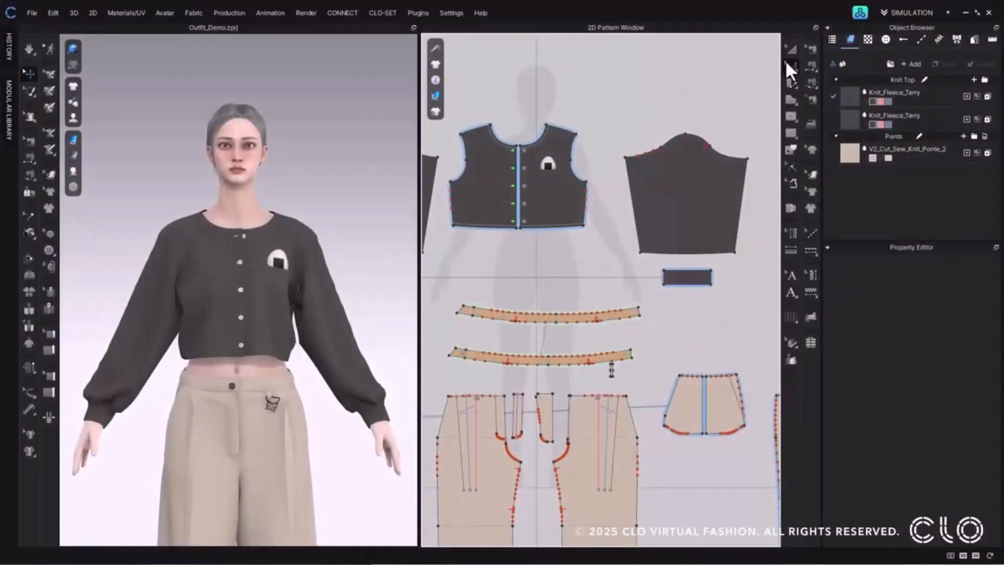
Activate the Smooth Curve tool and set the 2D garment rendering style to Monochrome Surface.
click(785, 59)
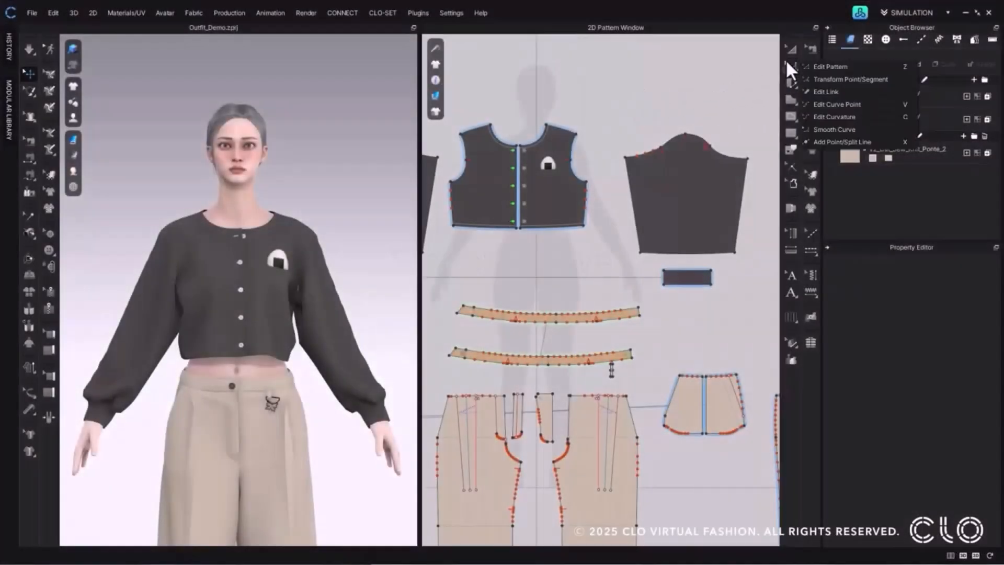
click(863, 131)
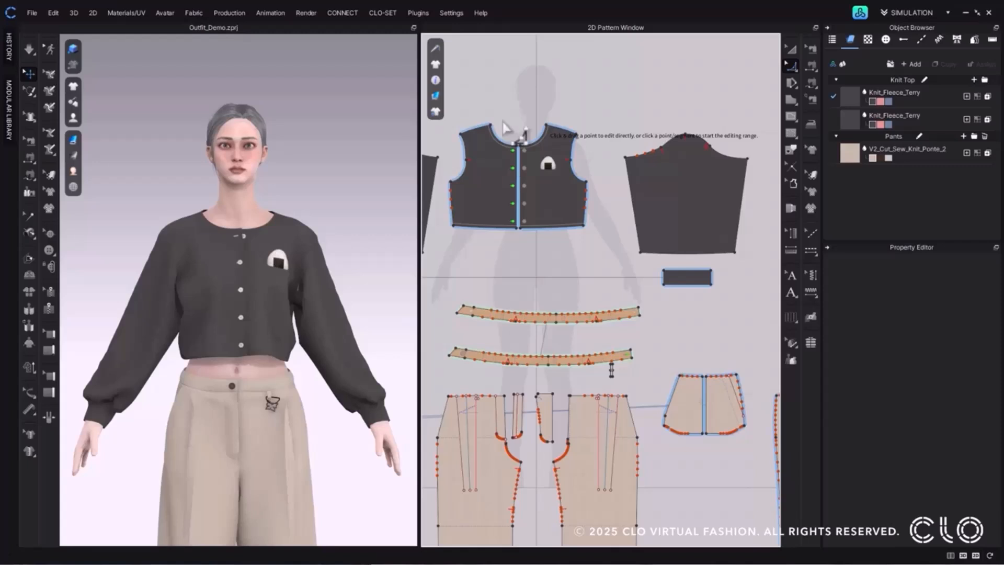
click(435, 96)
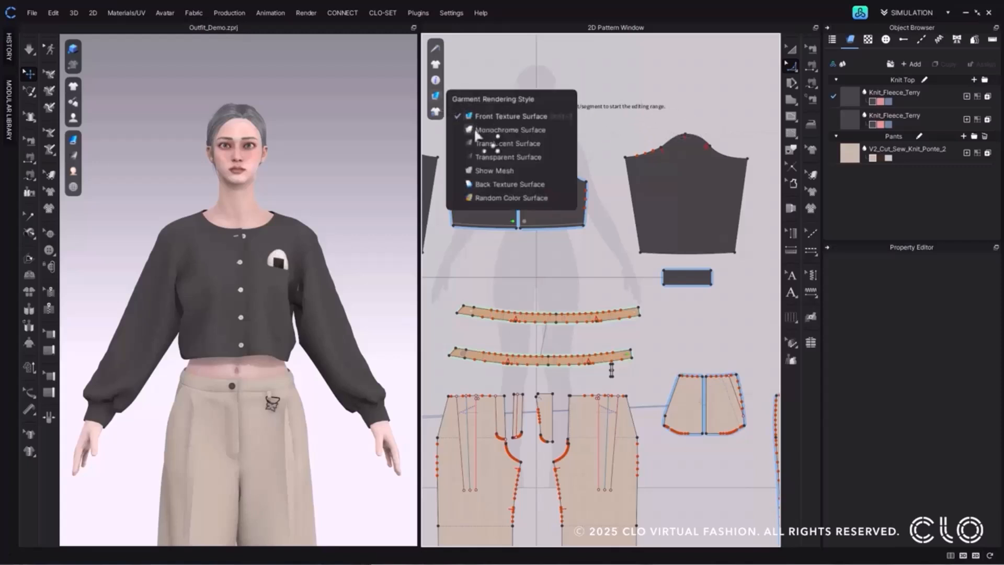
click(473, 127)
Define the Smooth Curve range on the sleeve pattern from near the left underarm corner to just past the right notches, choosing the cap side.
scroll(696, 107, up, 5)
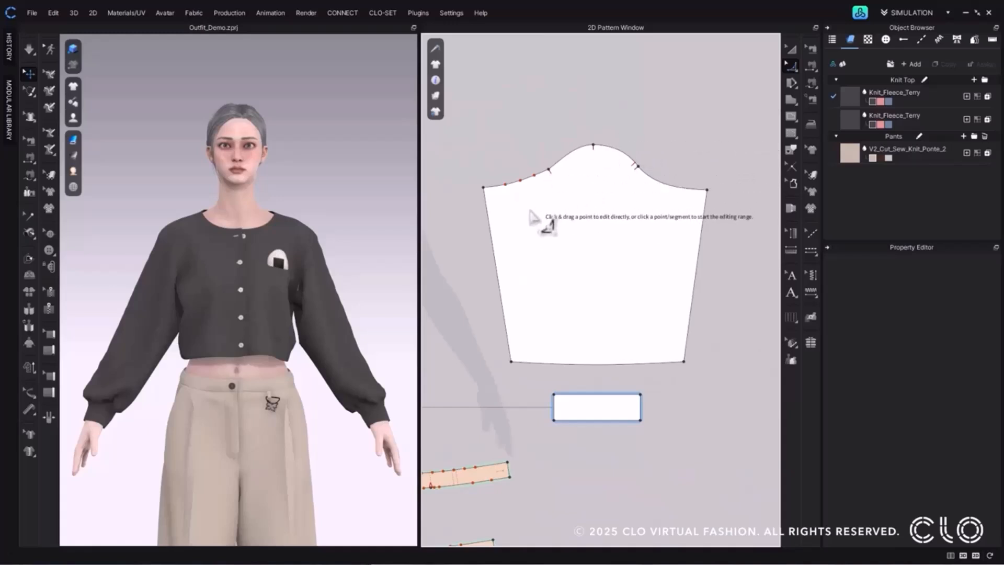
scroll(533, 217, up, 2)
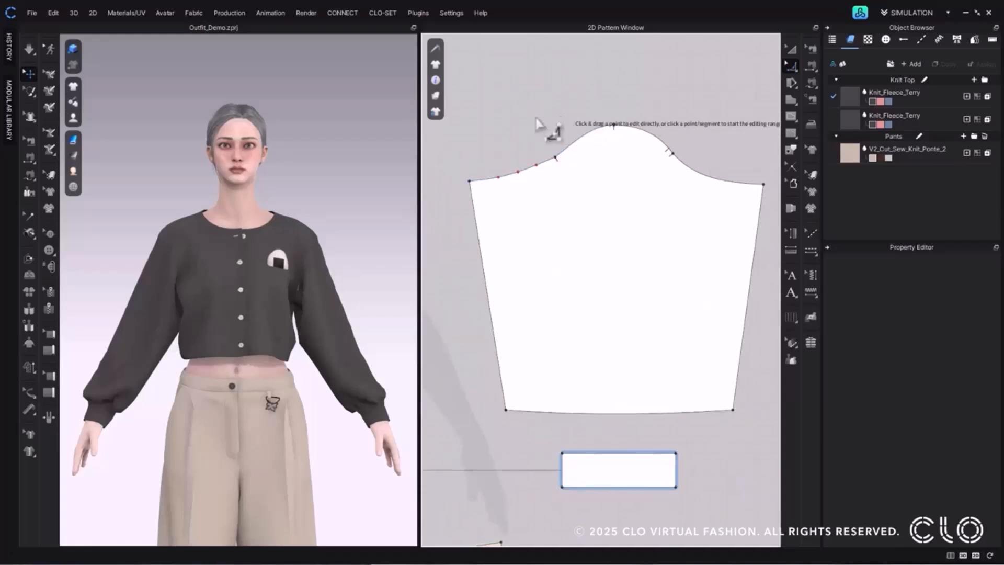
click(483, 181)
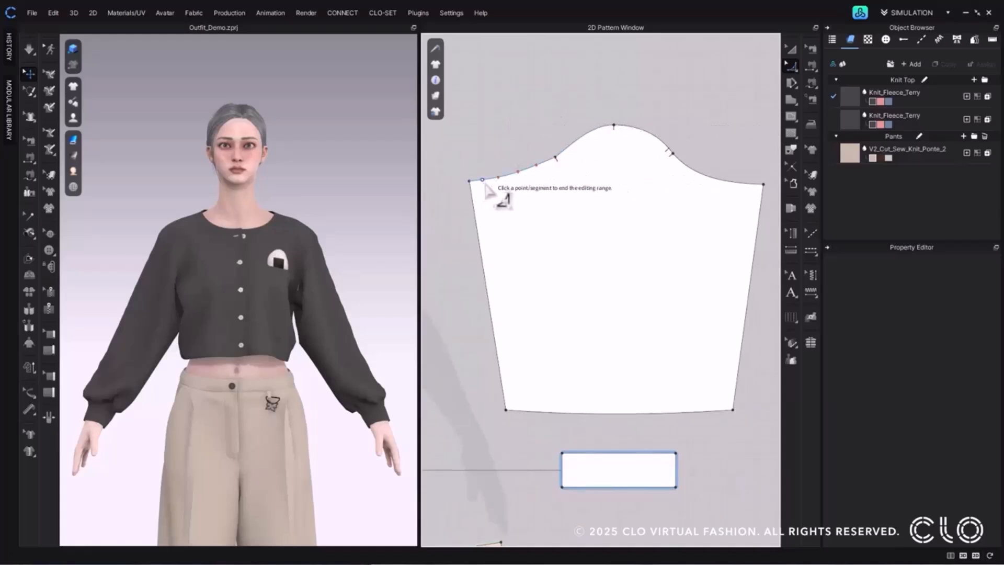
click(685, 166)
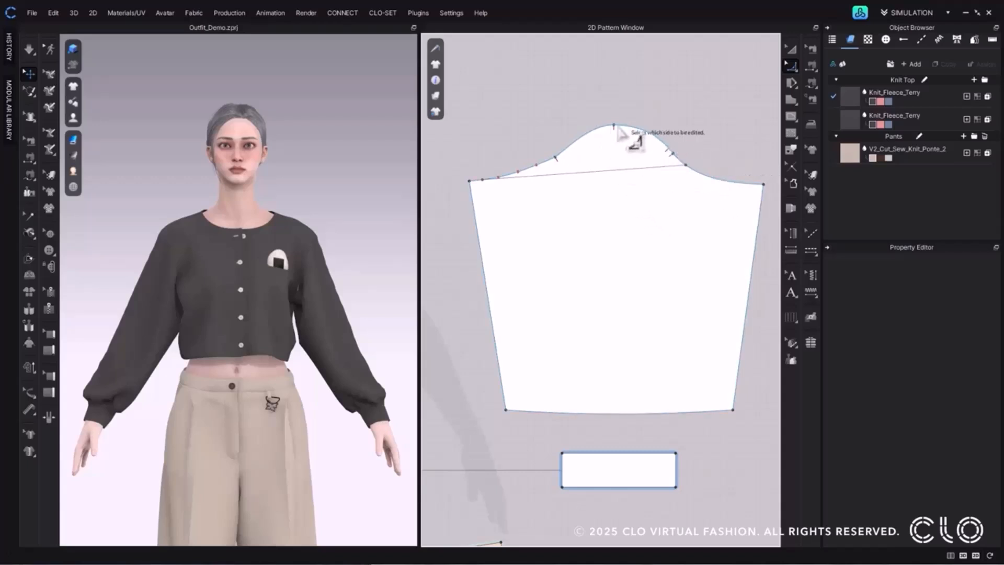
click(625, 156)
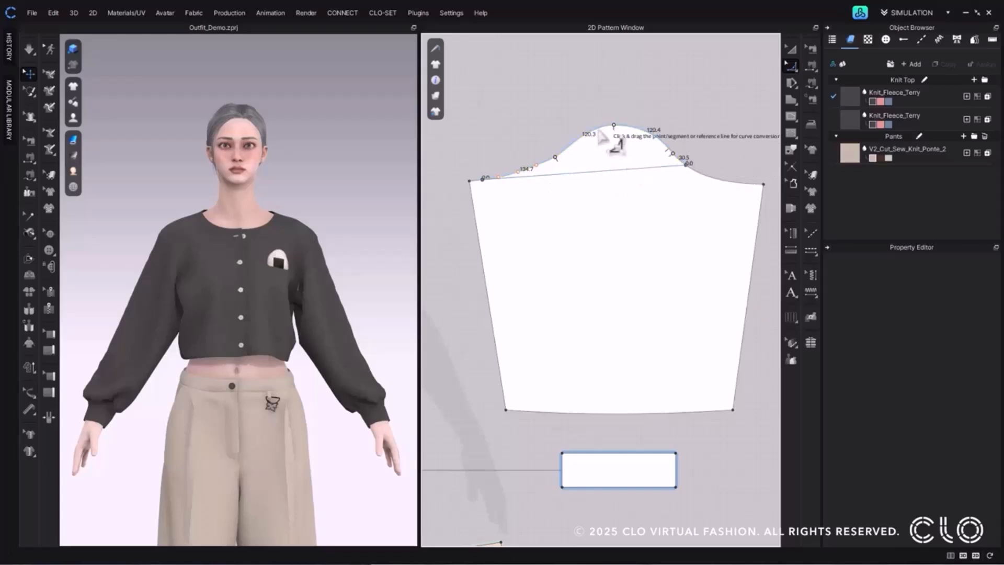
Reshape the sleeve cap inward by moving its notch point, a curve point on the left slope and the segment right of the apex.
scroll(549, 149, up, 1)
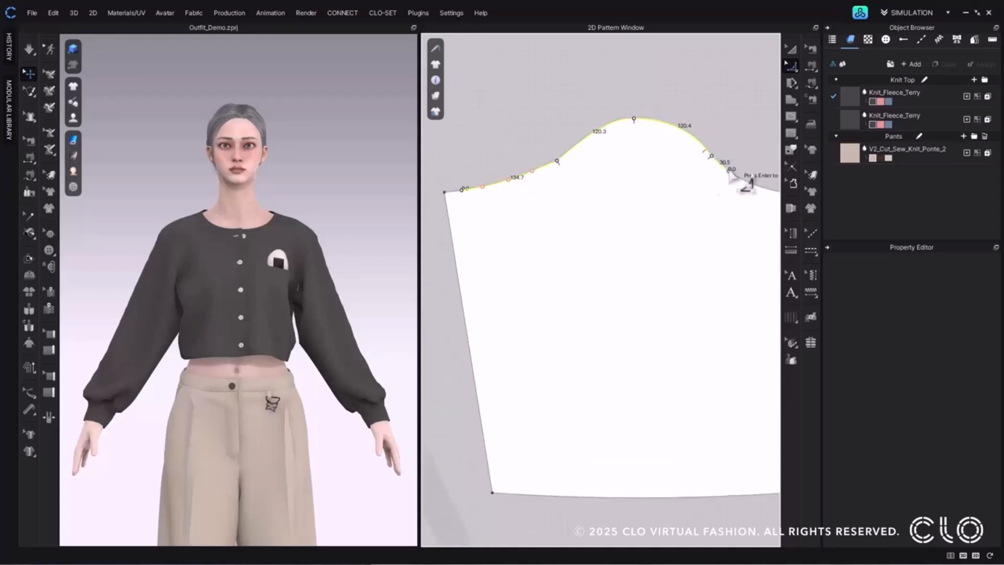
mouse_move(562, 174)
mouse_down()
mouse_move(556, 152)
mouse_move(558, 161)
mouse_up()
drag(644, 124, 712, 161)
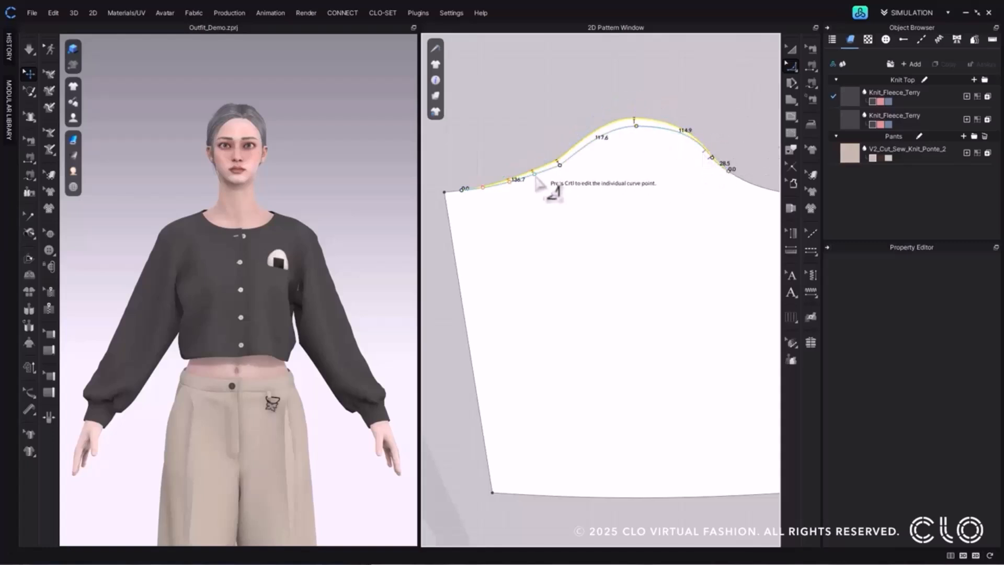
drag(534, 175, 536, 179)
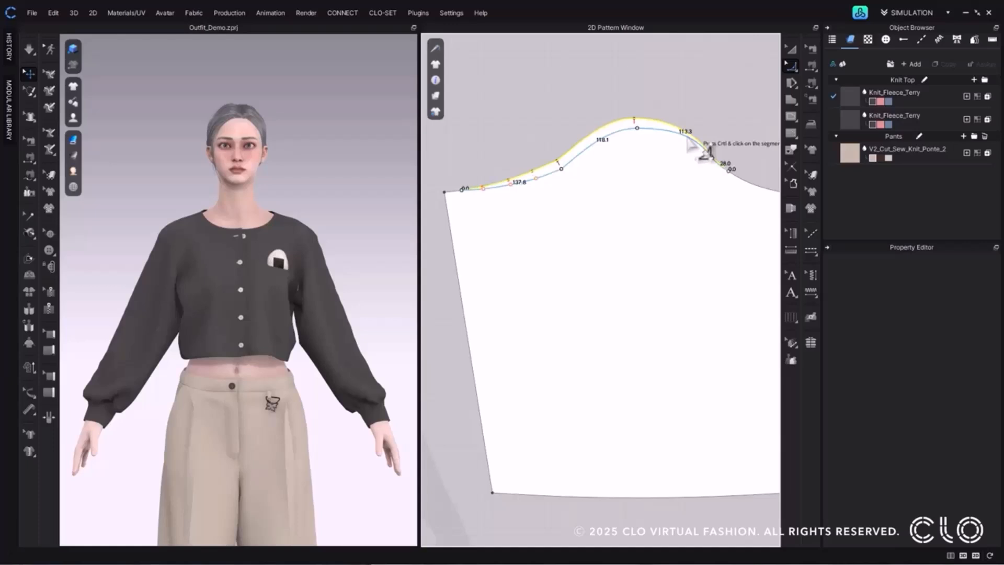
drag(688, 139, 705, 143)
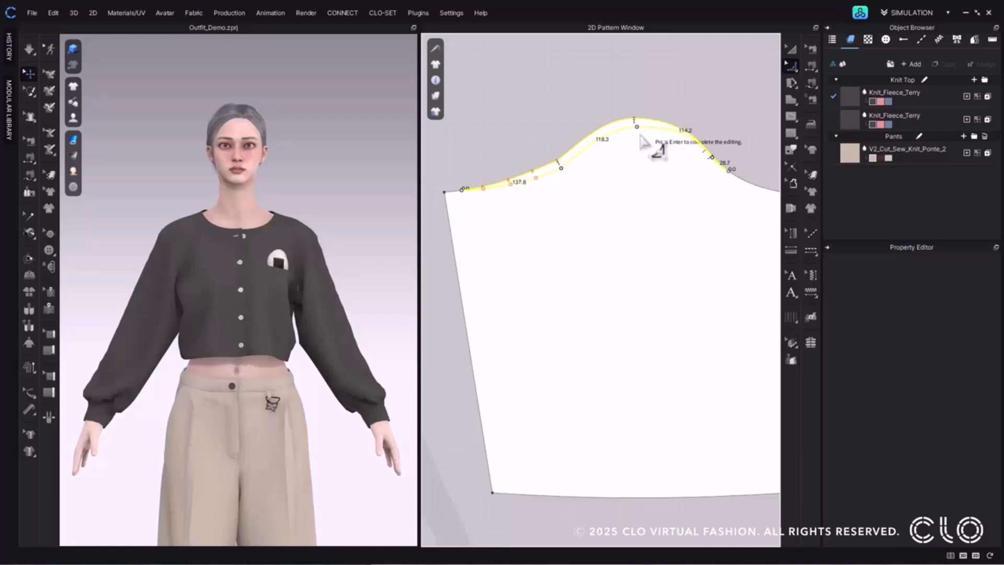
Adjust individual sleeve cap points, raising the apex and the left notch point and fine-tuning a curve point on the left slope.
mouse_move(636, 127)
mouse_down()
mouse_move(637, 116)
mouse_move(642, 127)
mouse_move(652, 121)
mouse_move(634, 125)
mouse_move(660, 124)
mouse_move(636, 121)
mouse_up()
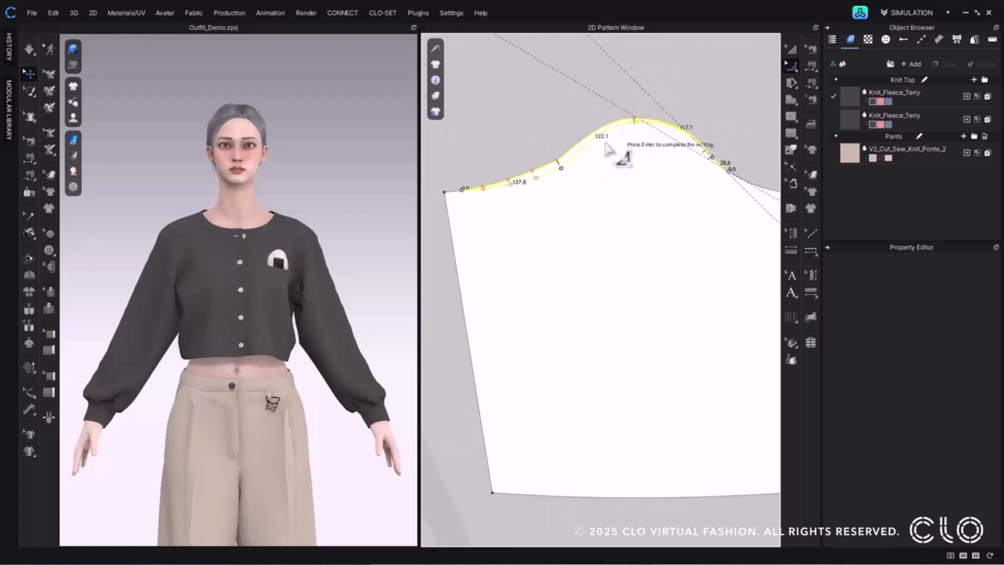
mouse_move(510, 184)
mouse_down()
mouse_move(514, 194)
mouse_move(511, 184)
mouse_up()
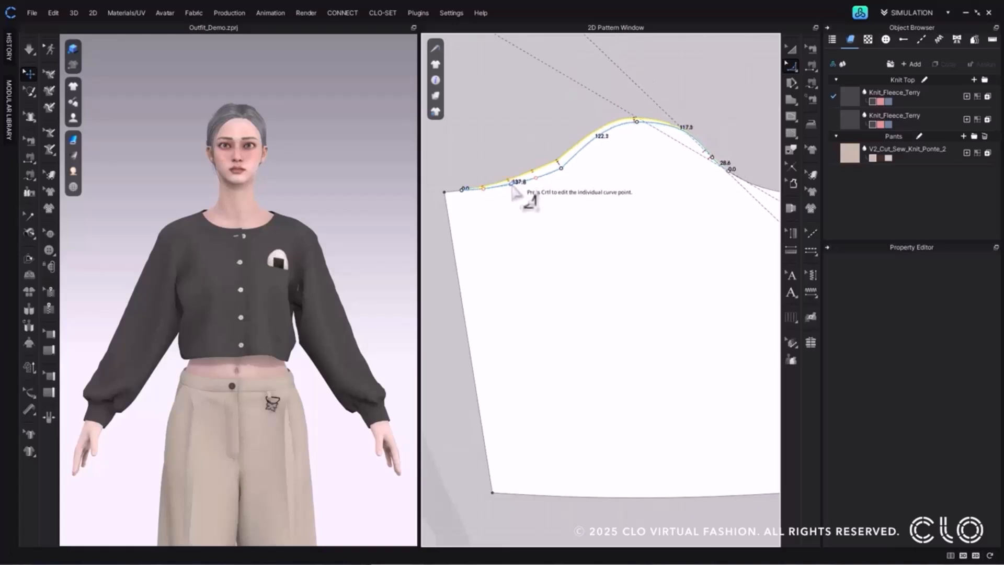
scroll(694, 208, down, 2)
middle_drag(694, 208, 686, 220)
drag(575, 181, 573, 173)
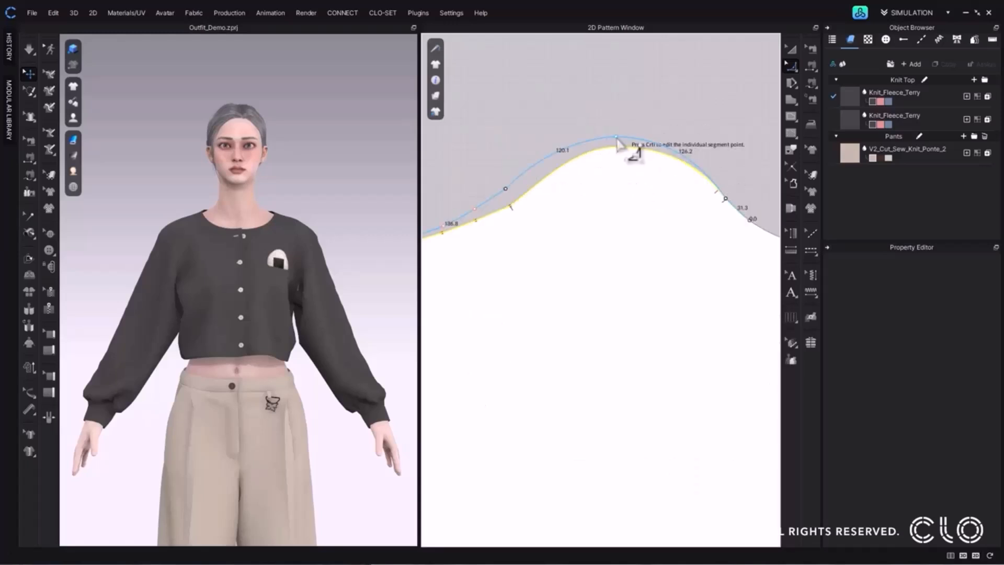
Raise the sleeve cap apex with a moving distance of 20 mm.
drag(617, 140, 618, 131)
right_click(618, 134)
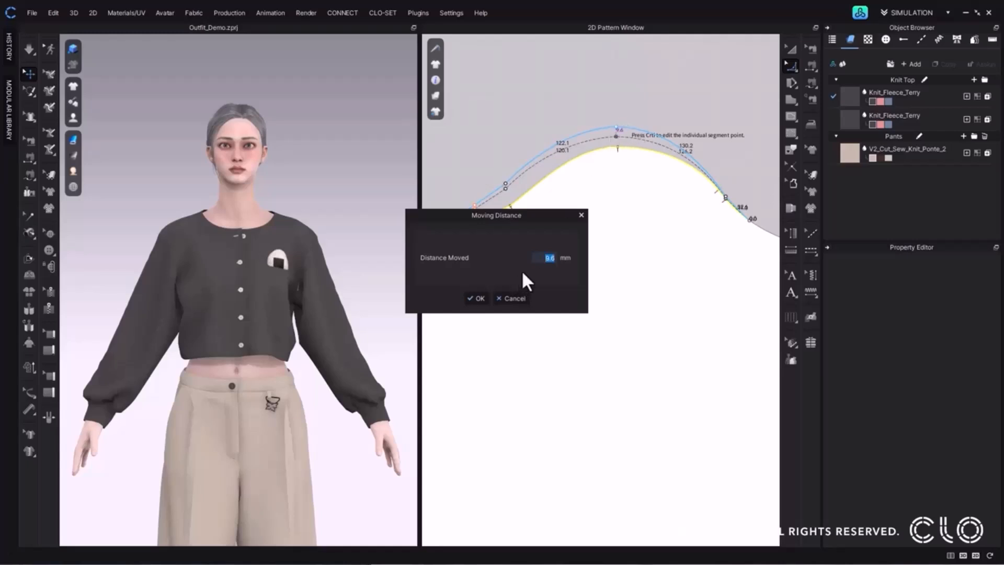
text(10)
key(BackSpace)
key(BackSpace)
text(20)
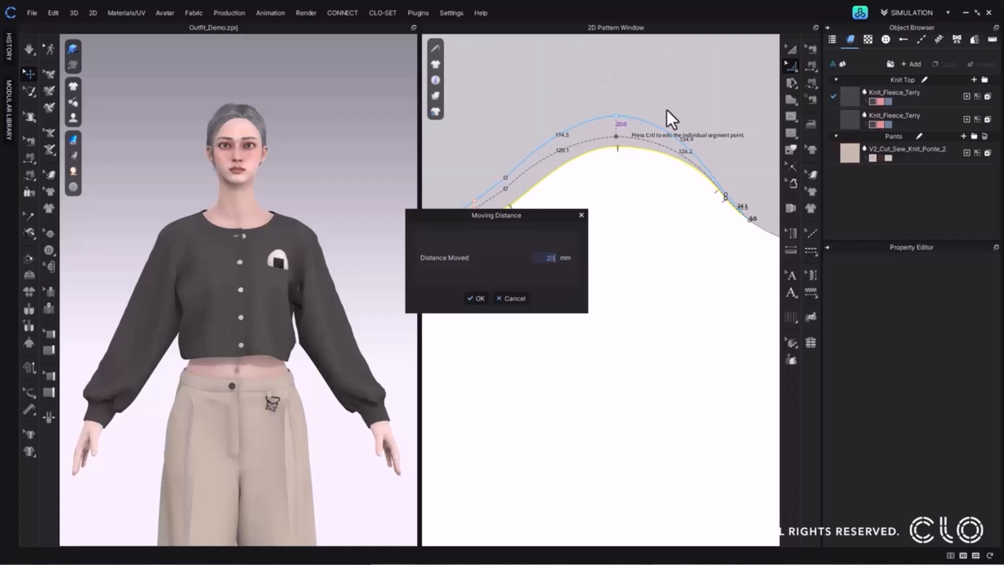
click(473, 300)
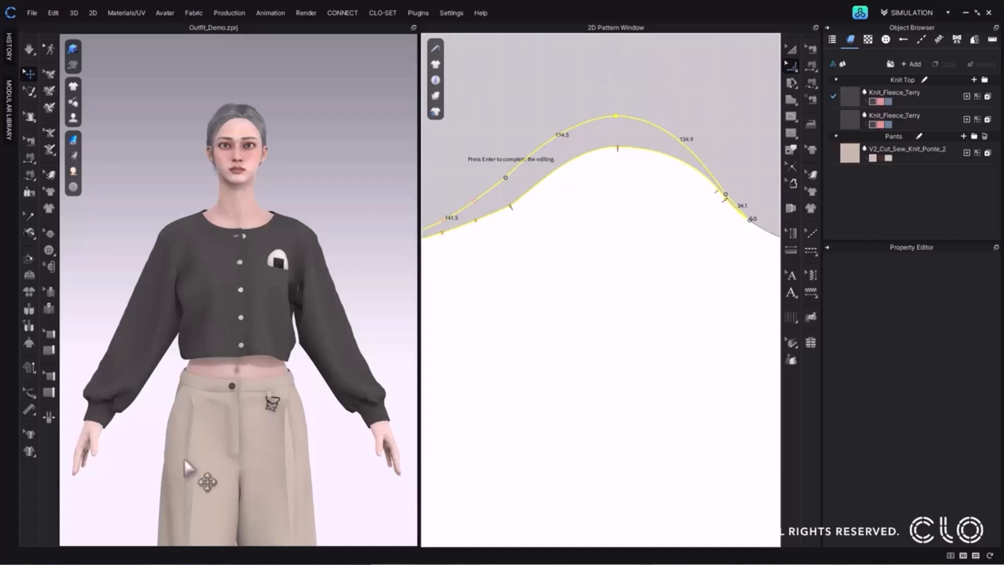
Add two curve points to the raised sleeve cap segment between the apex and the right notches.
scroll(621, 291, down, 2)
middle_drag(621, 292, 636, 285)
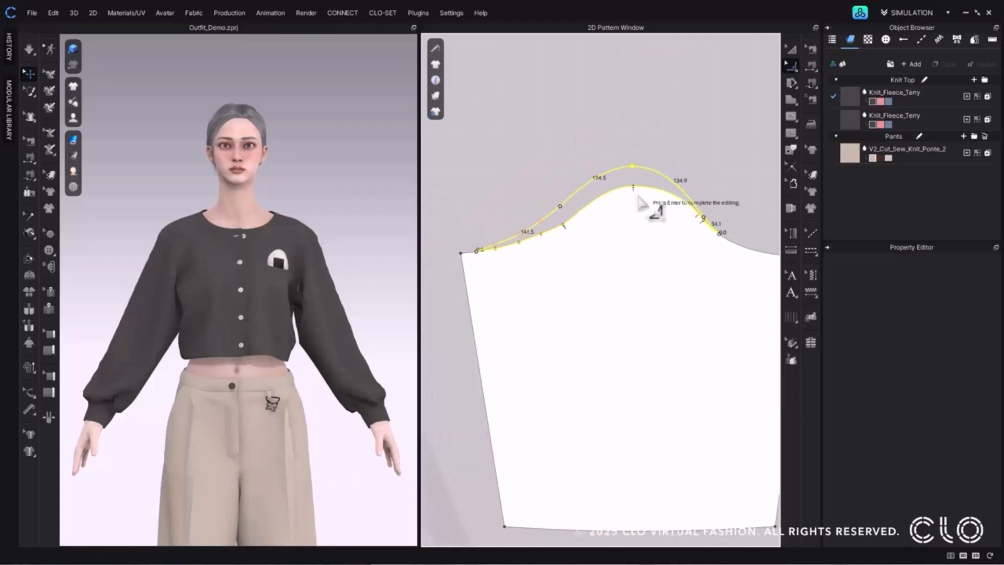
scroll(650, 230, up, 3)
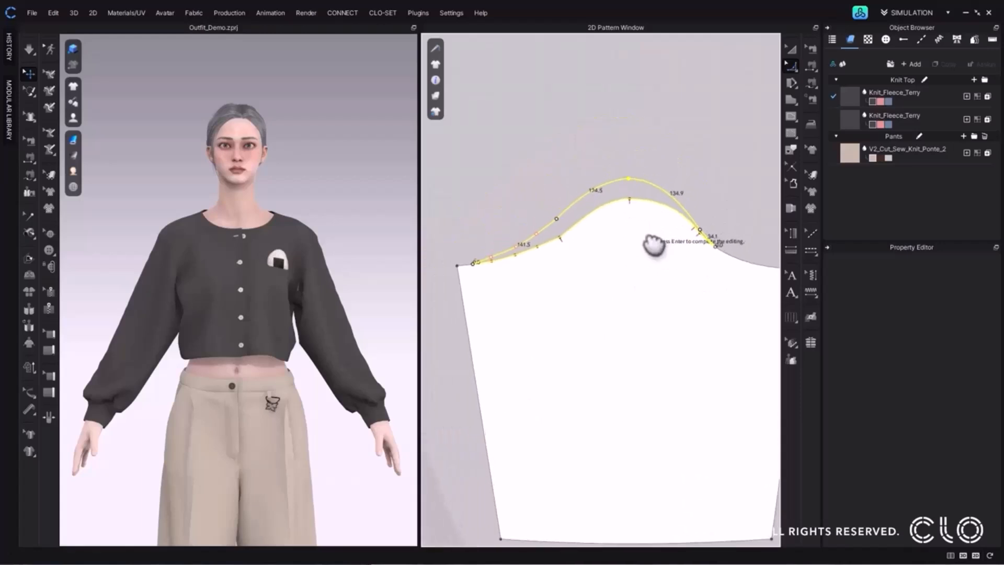
key(Return)
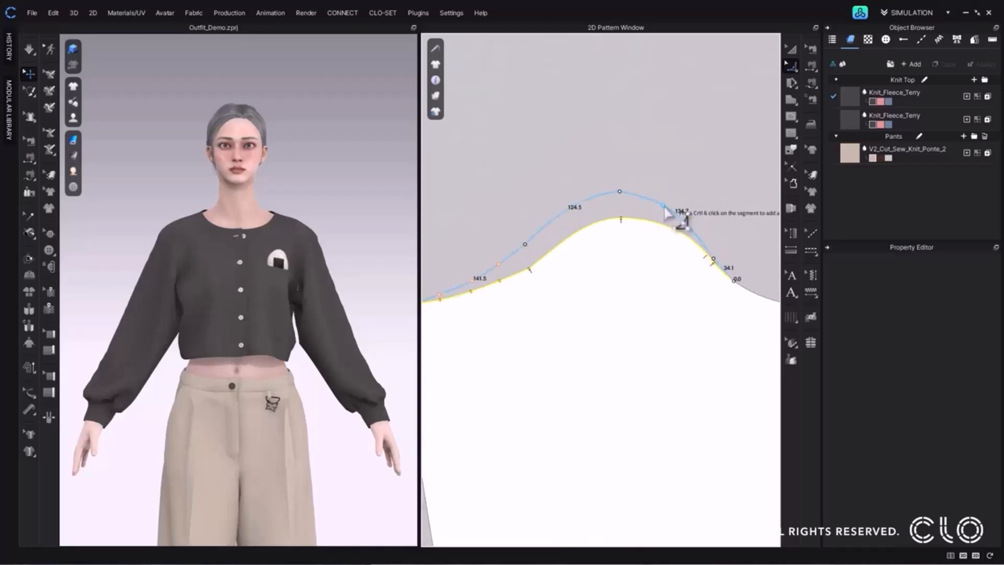
click(674, 209)
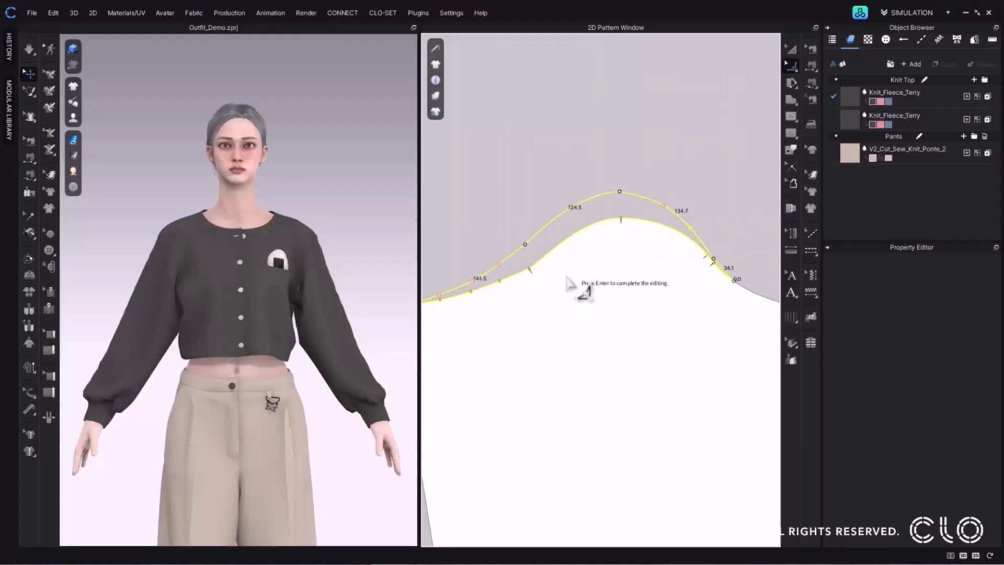
Delete curve points from the raised sleeve cap segment on the left slope, between the range start and the left notch point.
middle_drag(578, 284, 652, 253)
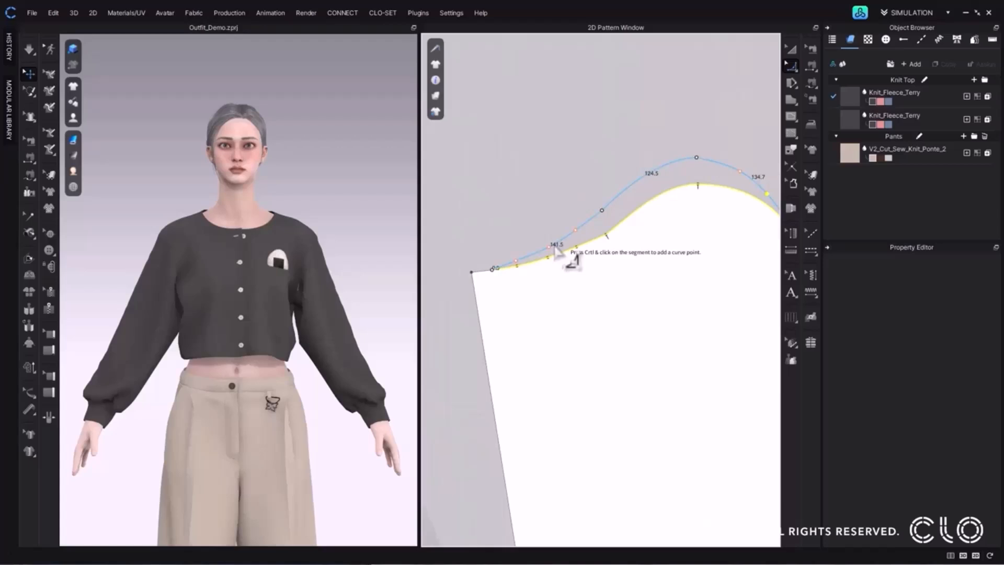
scroll(556, 248, up, 2)
right_click(578, 228)
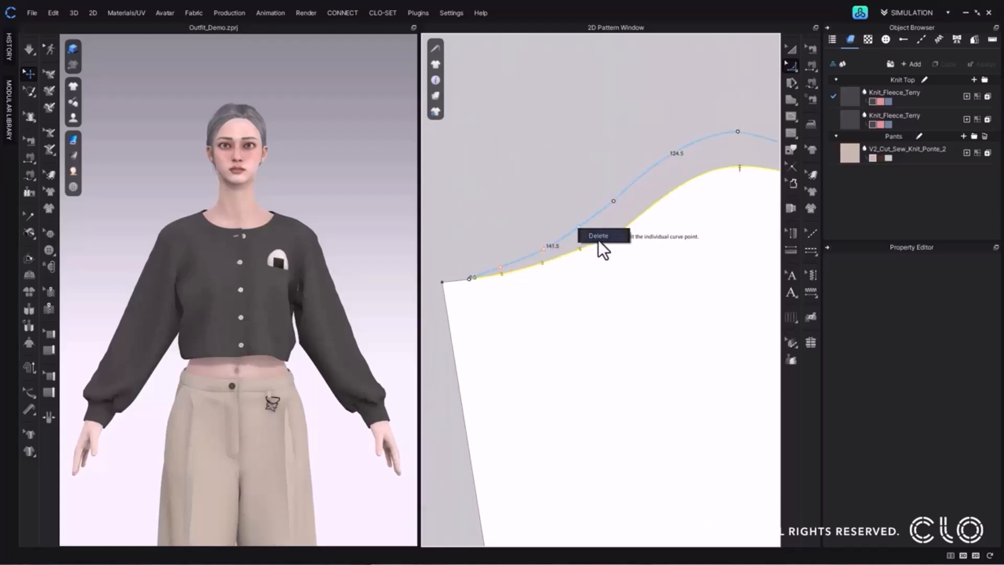
click(598, 236)
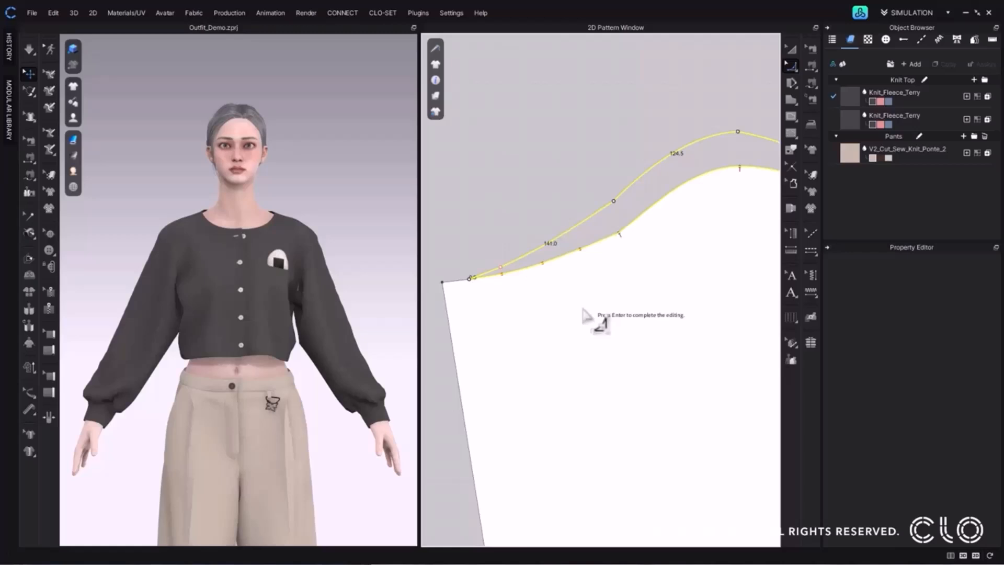
Try moving the two curve points right of the sleeve cap apex together down onto the original outline.
scroll(665, 206, down, 3)
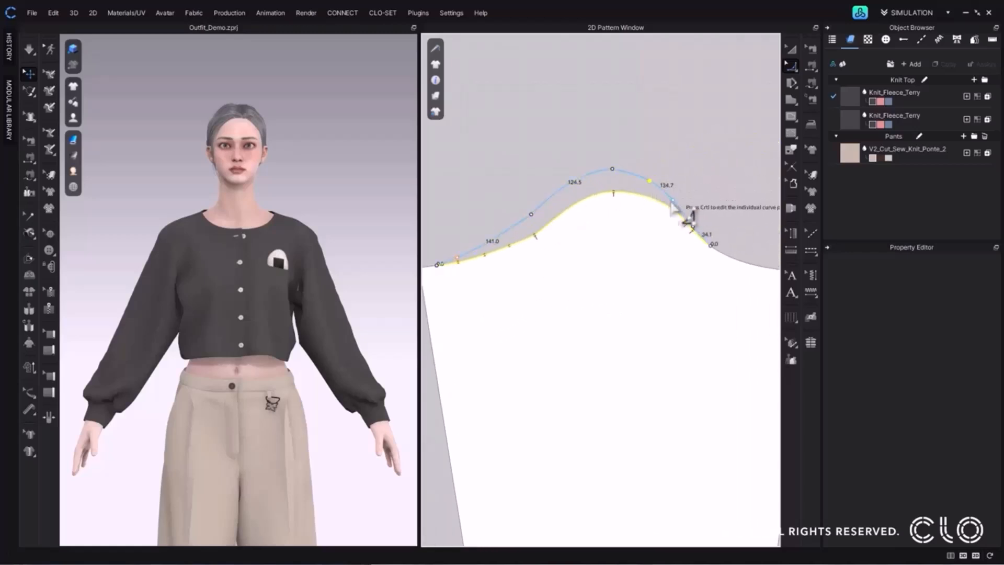
click(674, 203)
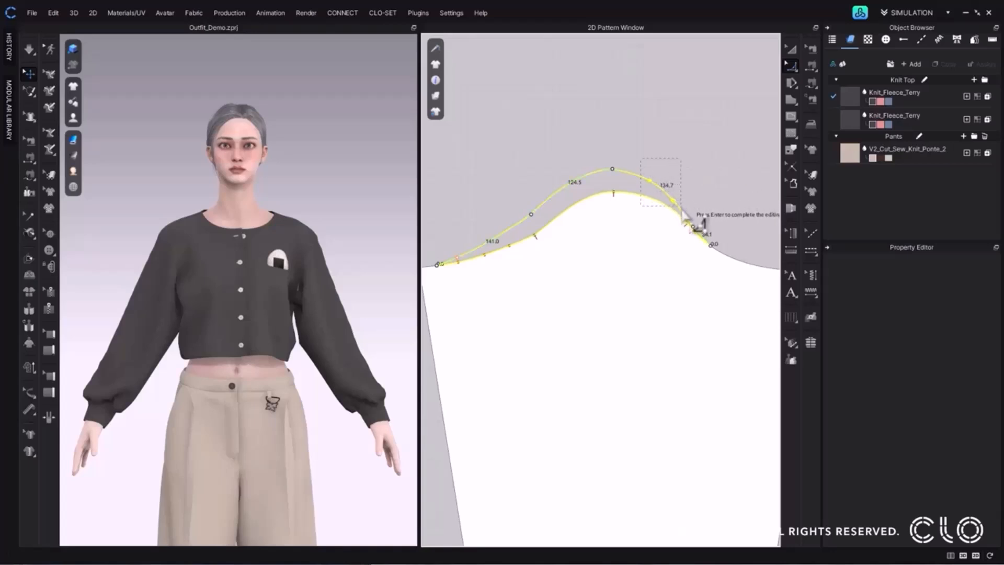
key(Return)
right_click(675, 203)
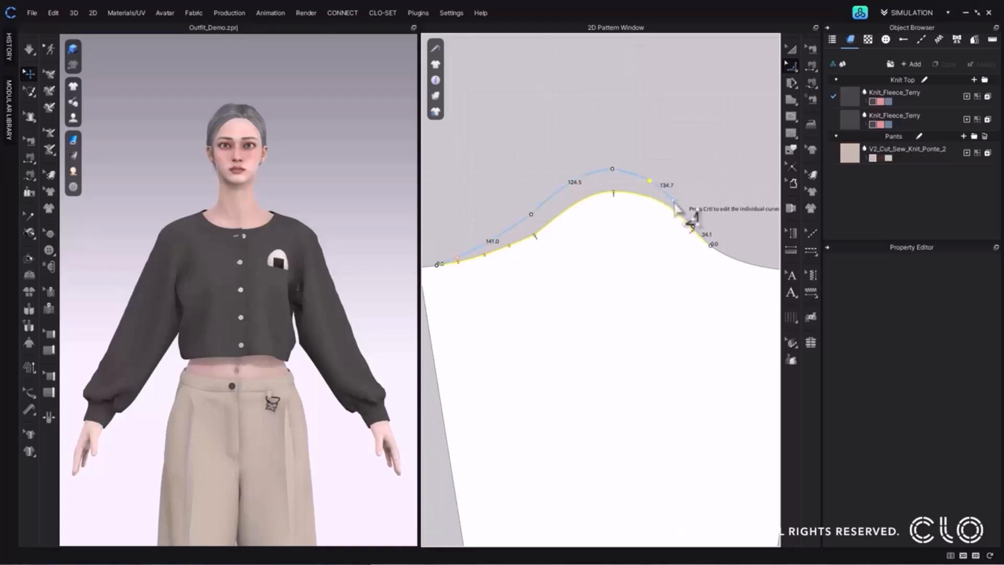
click(691, 208)
click(671, 197)
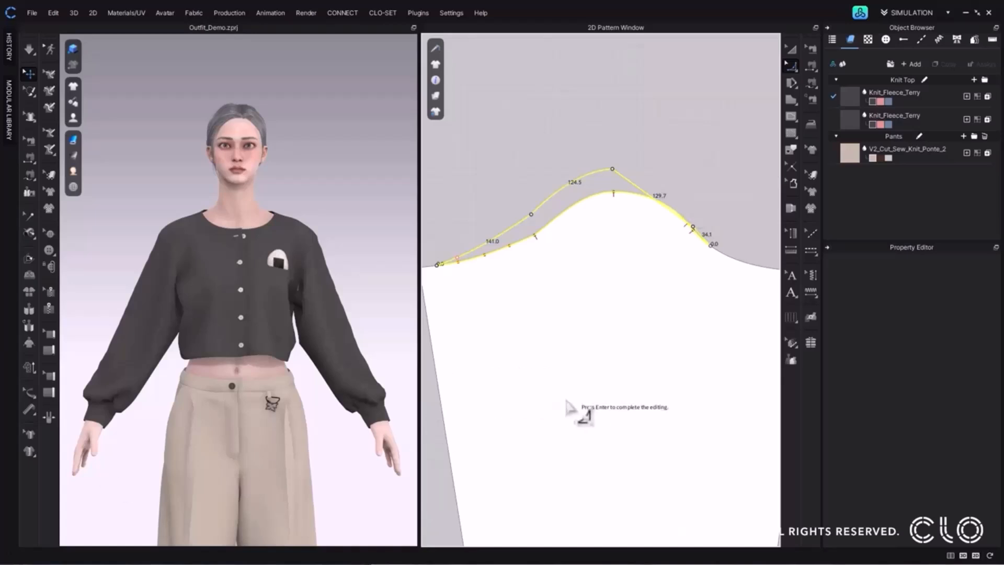
drag(653, 196, 673, 199)
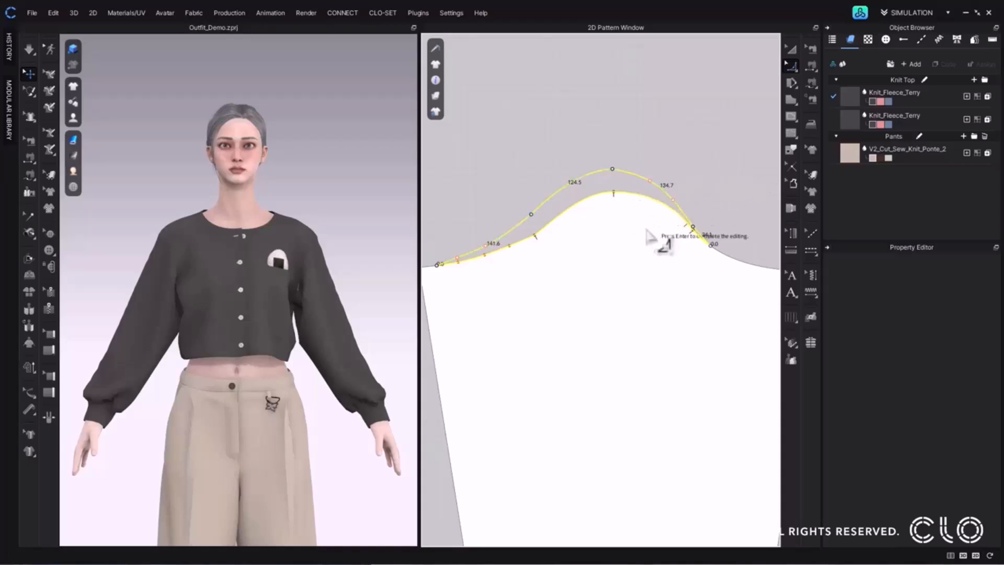
Complete the Smooth Curve edit to apply the reshaped cap to the sleeve pattern.
key(Return)
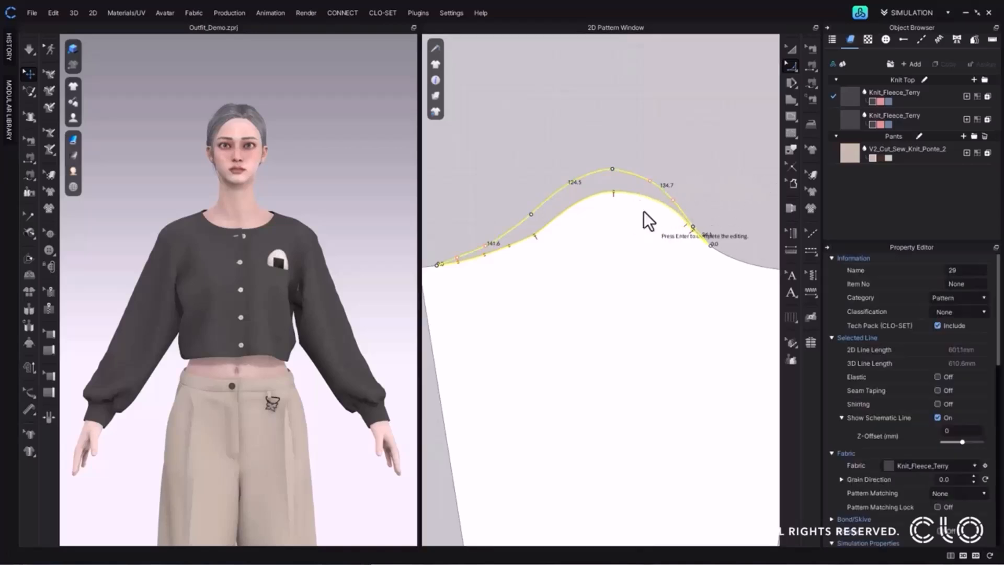
scroll(645, 213, down, 1)
middle_drag(668, 176, 683, 179)
click(683, 179)
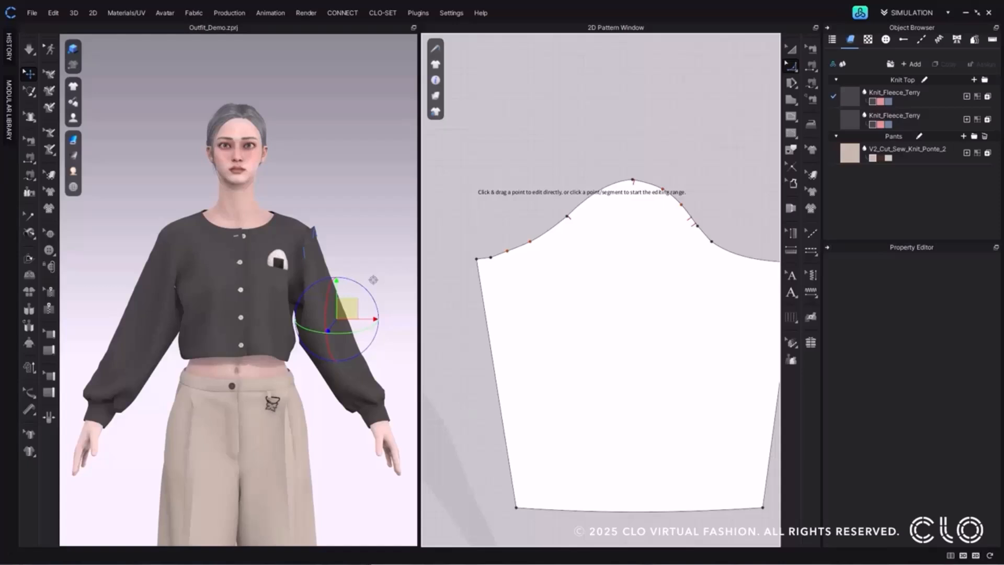
Set a Smooth Curve range on the sleeve cap from the left slope to right of the apex and raise its arc above the outline.
scroll(506, 235, down, 2)
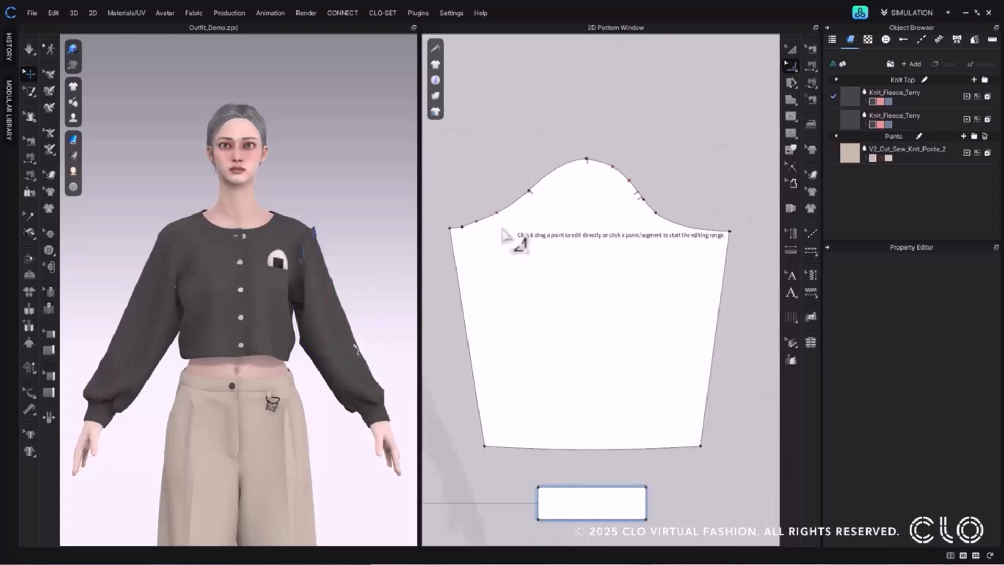
scroll(504, 232, up, 4)
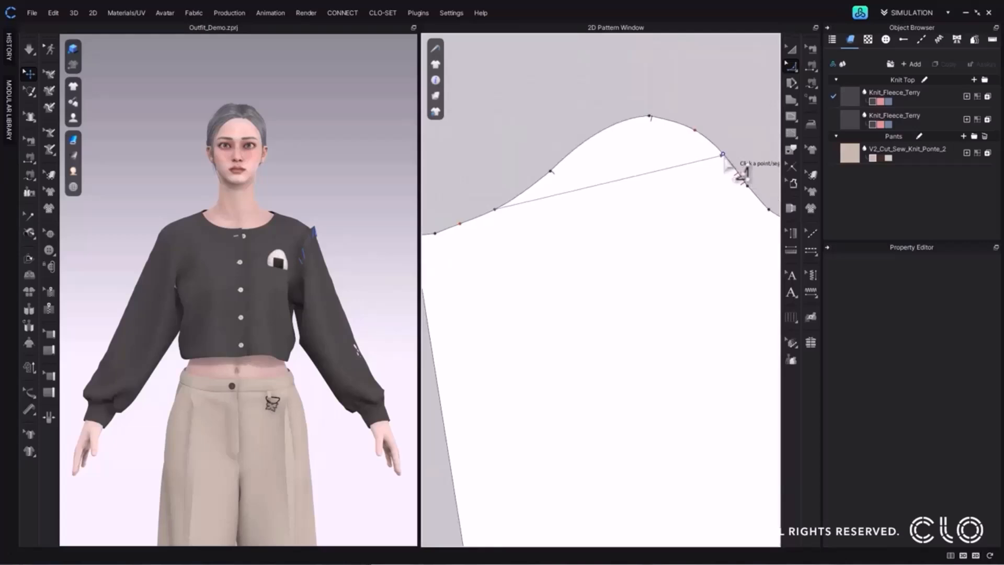
click(722, 154)
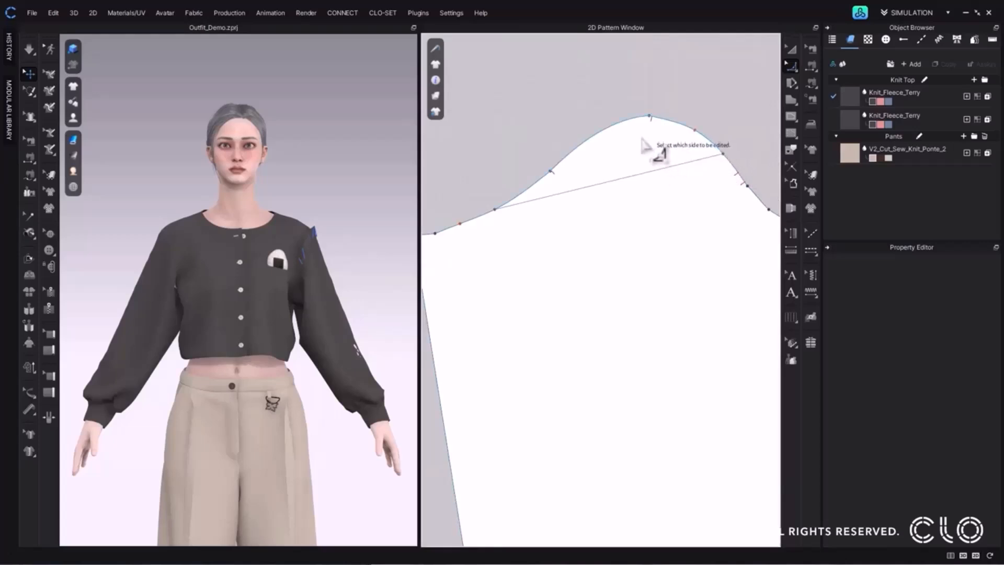
click(654, 155)
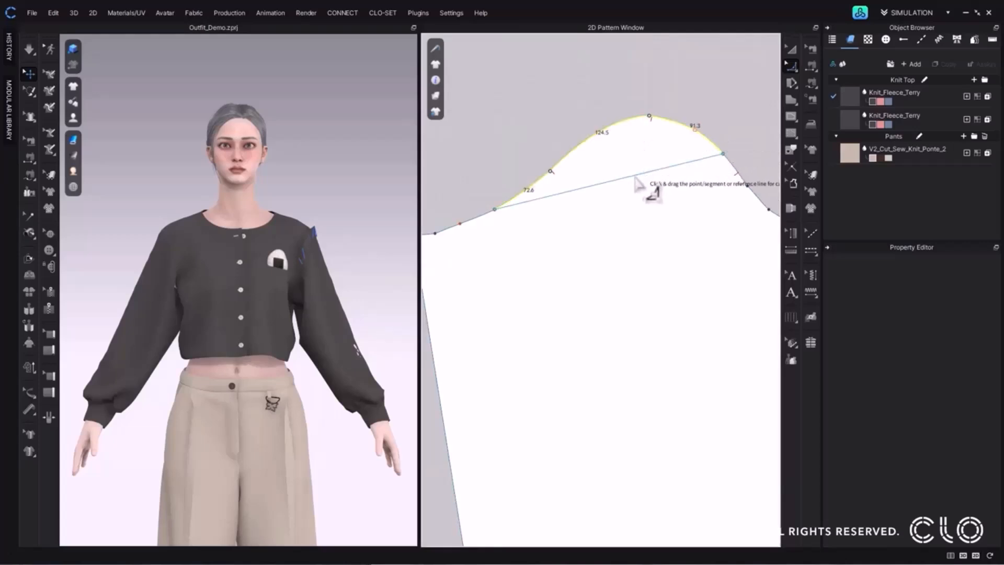
drag(626, 181, 628, 117)
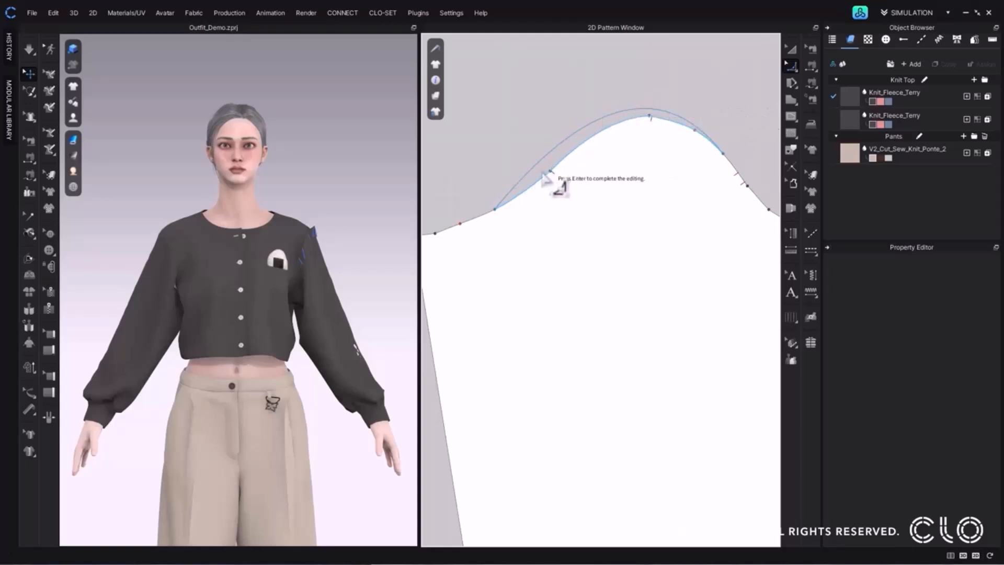
Add and adjust curve points on the raised cap arc, shaping it slightly fuller than the original outline, and apply it to the sleeve.
click(538, 162)
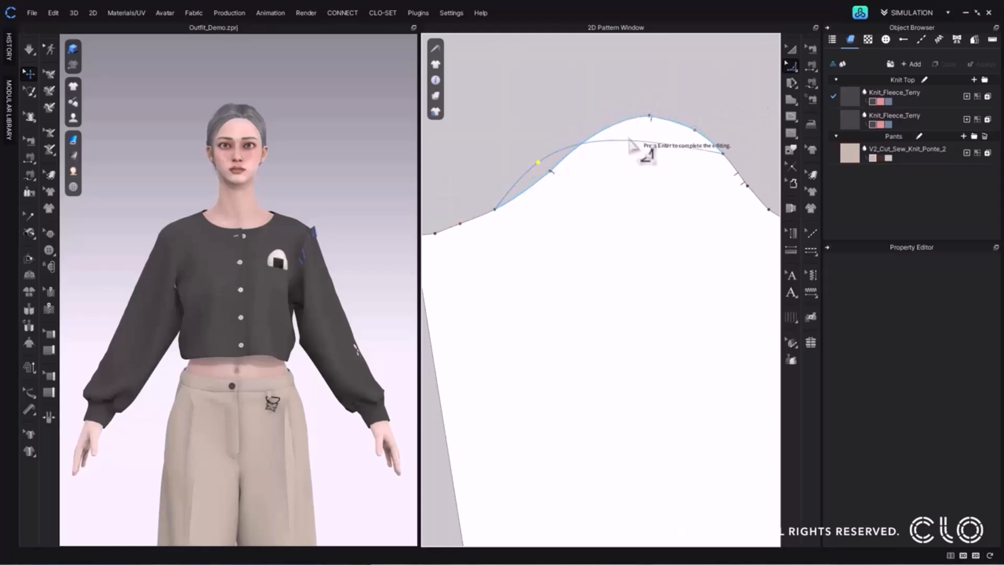
drag(639, 142, 556, 164)
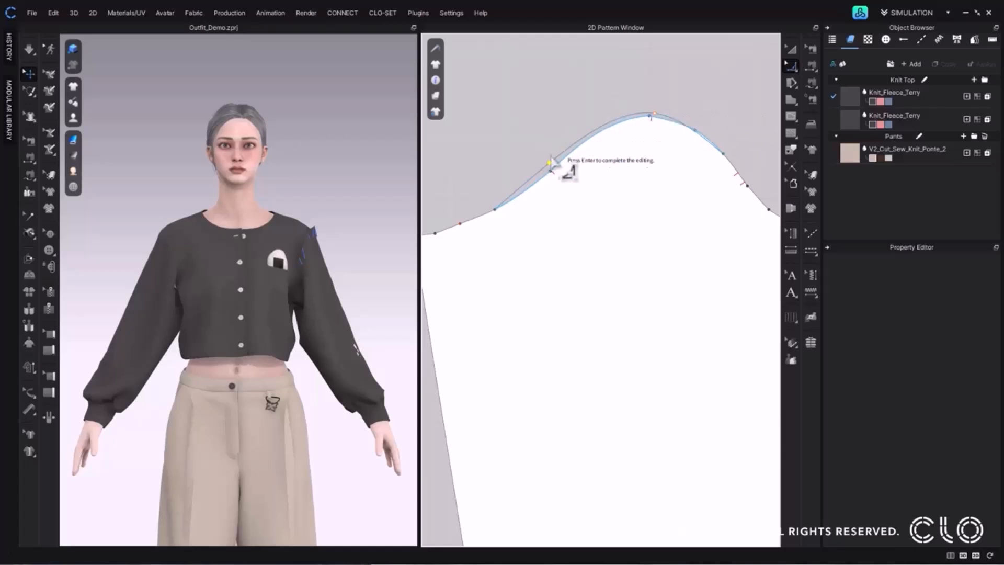
drag(589, 134, 582, 130)
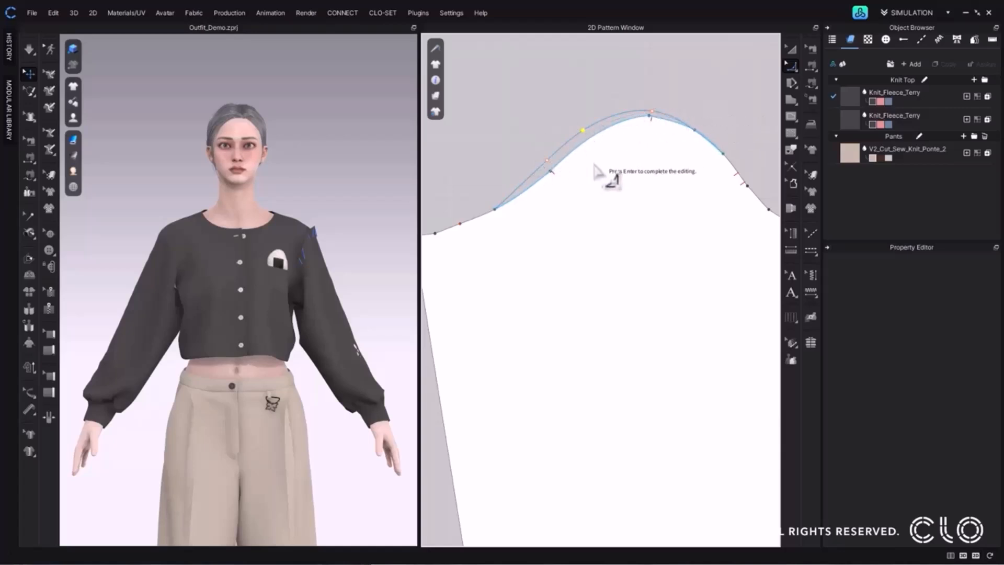
scroll(601, 177, down, 5)
key(Return)
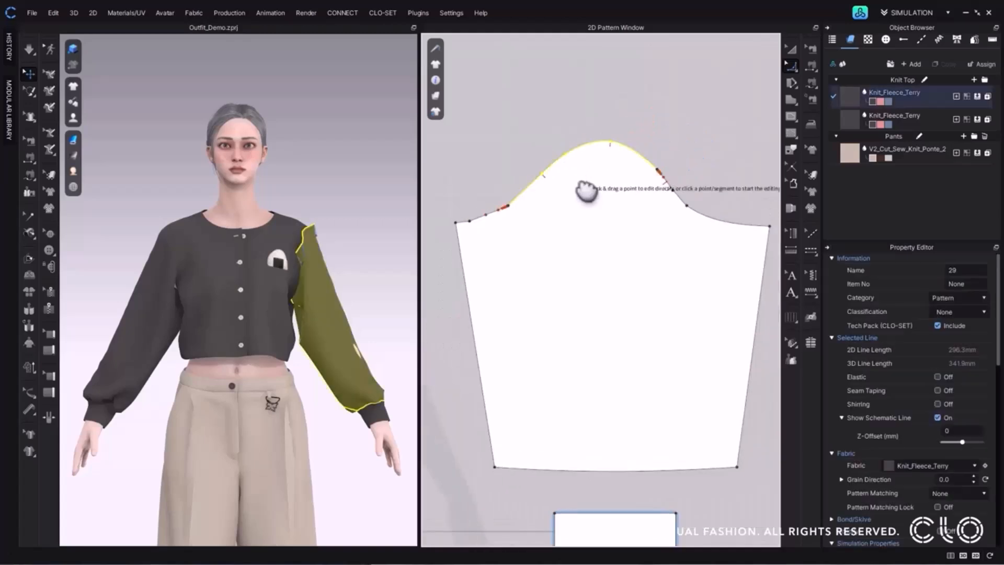
Deselect the edited cap line and examine the sleeve's shoulder area on the avatar up close from an angle.
click(634, 117)
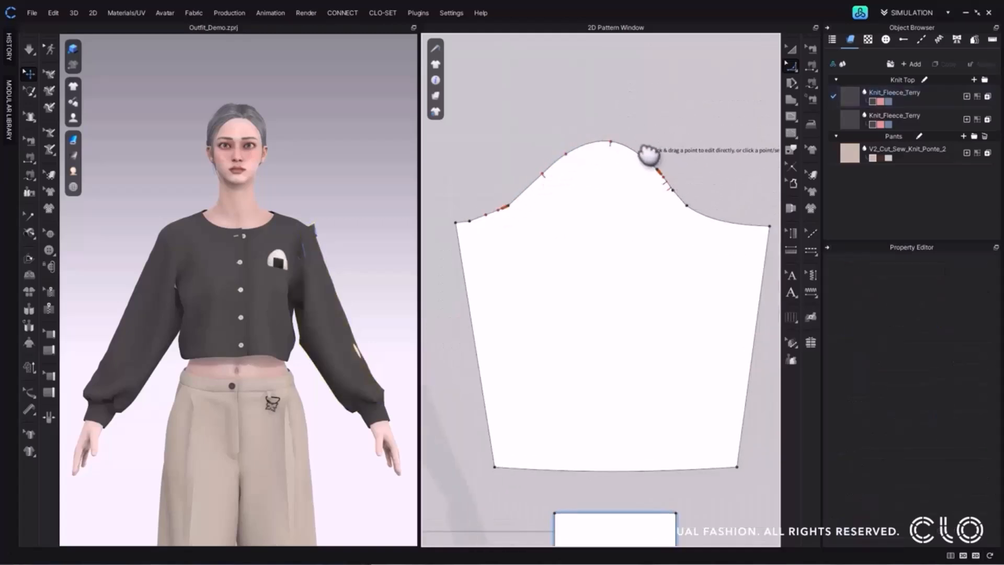
scroll(322, 236, up, 5)
right_drag(321, 236, 284, 243)
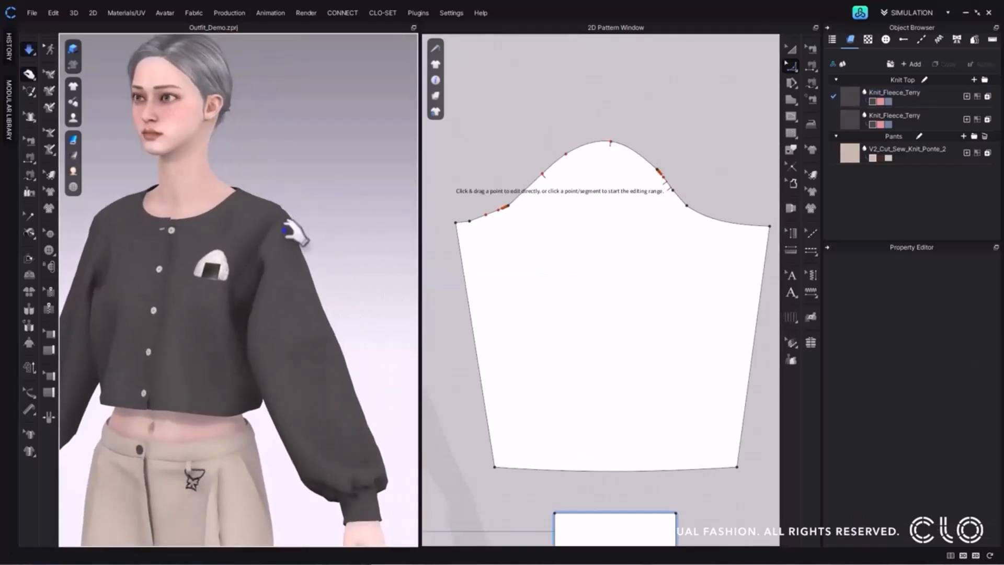
right_drag(325, 253, 359, 291)
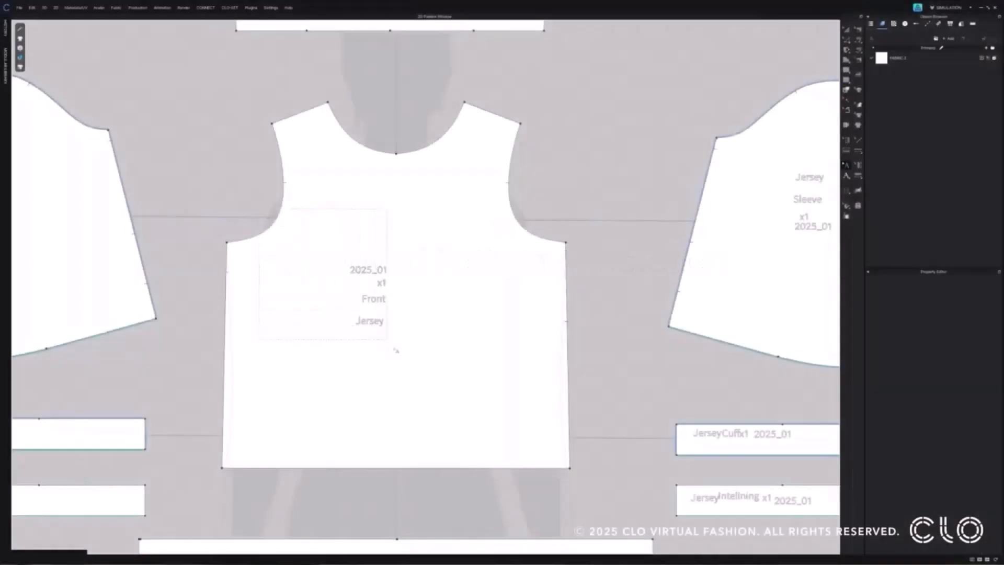
Rotate the front pattern's annotation so its text runs vertically, and apply a muted pink colour to it.
drag(396, 350, 401, 356)
mouse_move(368, 250)
mouse_down()
mouse_move(404, 271)
mouse_move(403, 294)
mouse_up()
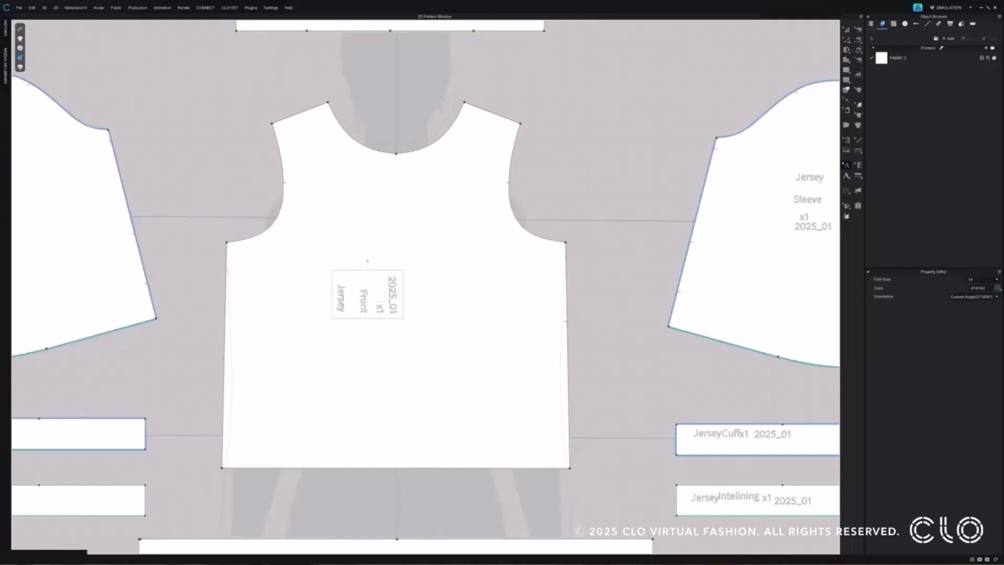
click(998, 288)
click(491, 218)
click(404, 191)
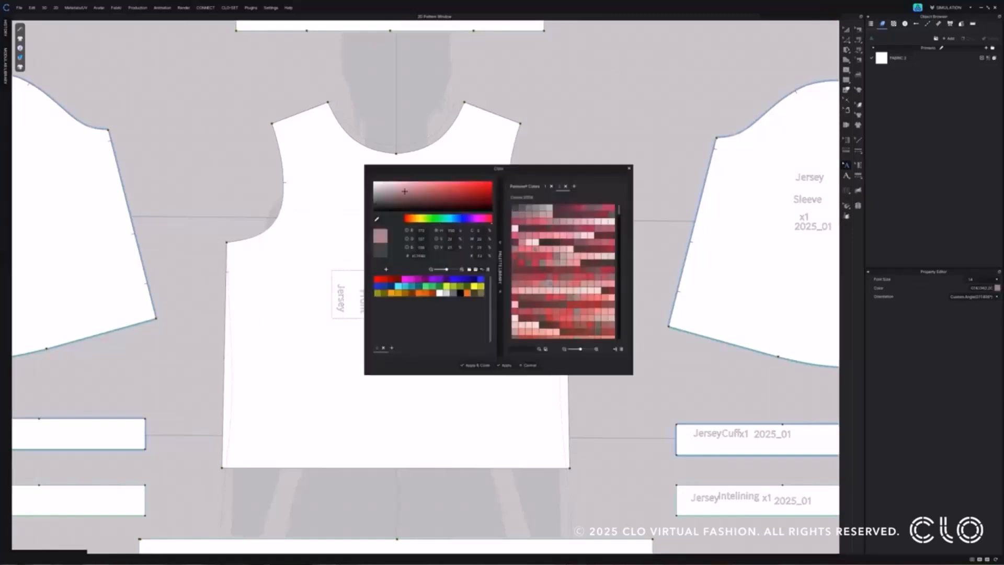
drag(498, 168, 569, 166)
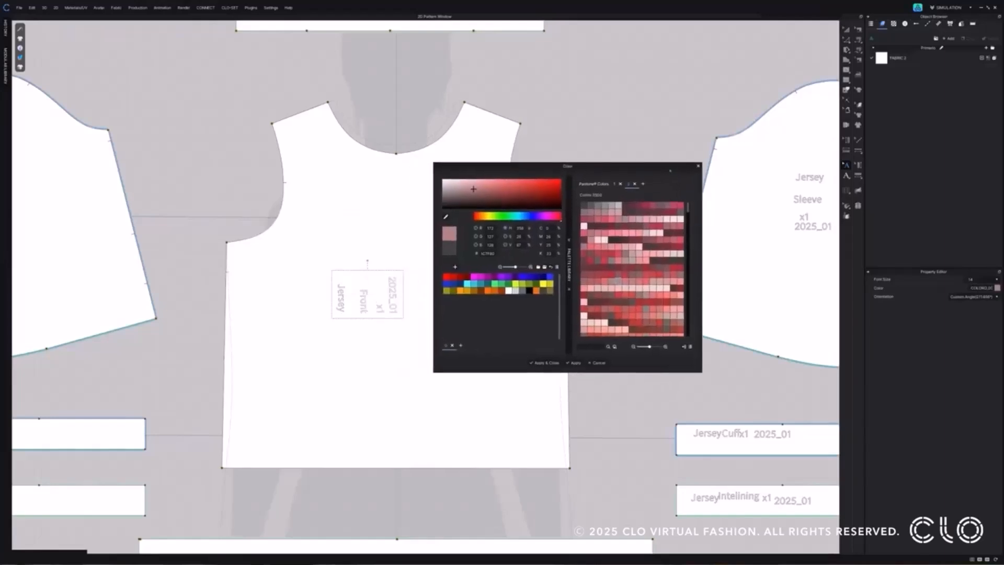
click(553, 362)
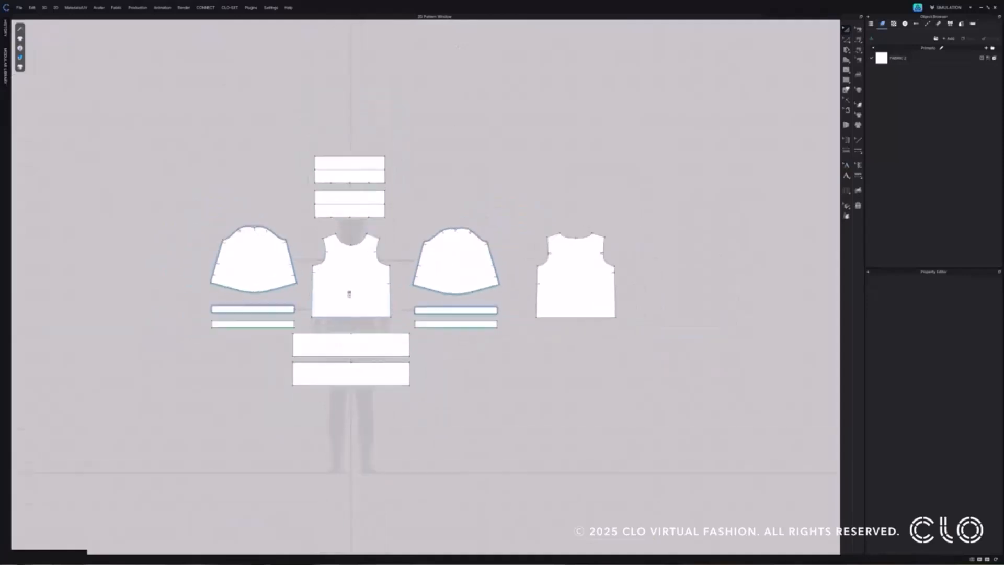
Place a pattern annotation reading JY-DEL-X1-01 on the front bodice pattern.
scroll(347, 290, up, 2)
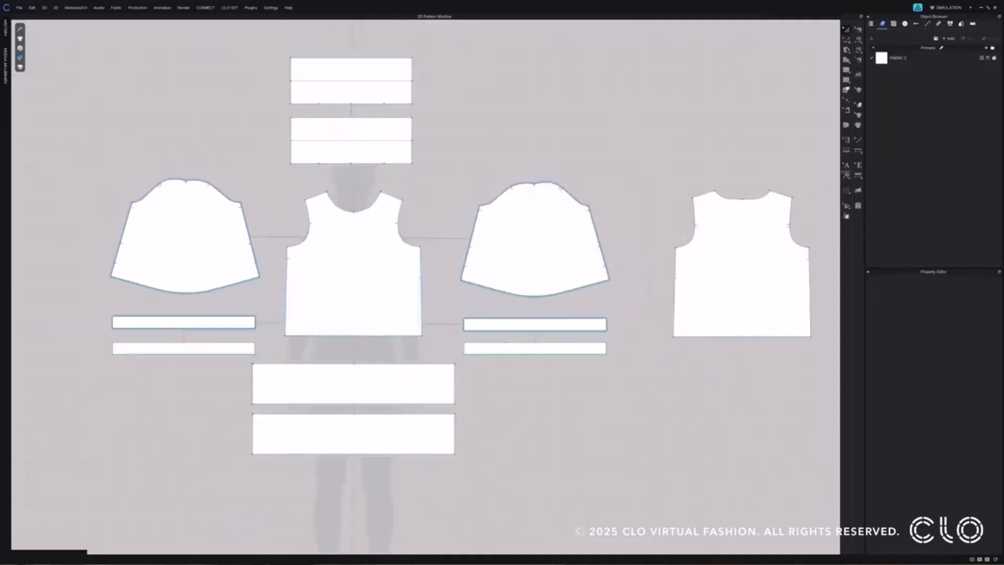
click(846, 175)
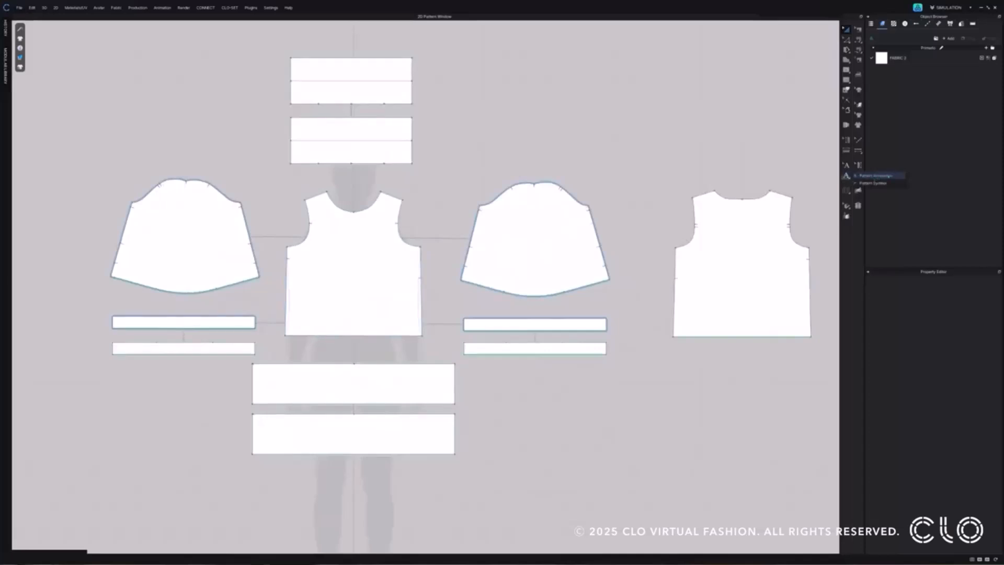
click(876, 175)
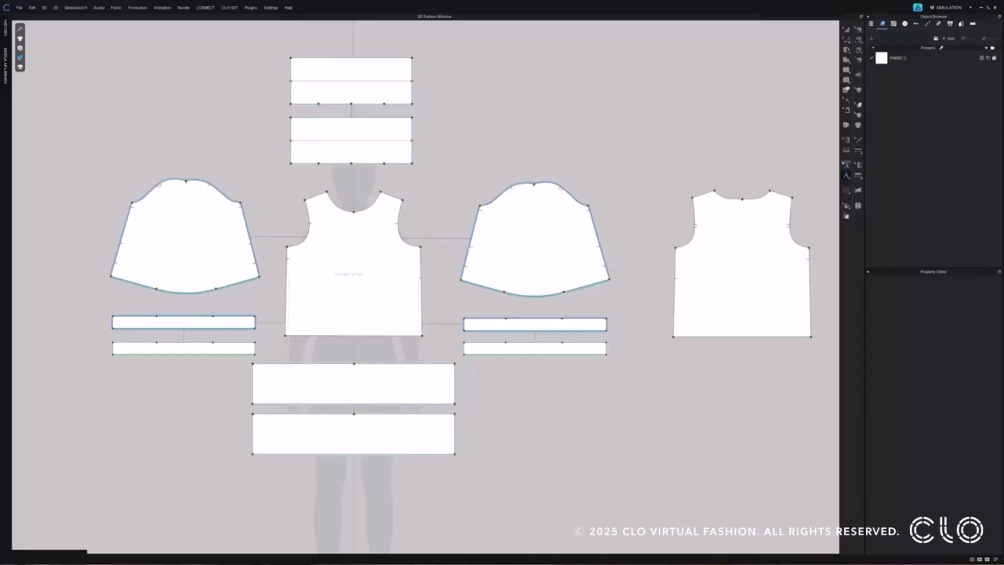
Select the JY-DEL-X1-01 annotation on the front pattern for editing.
click(845, 165)
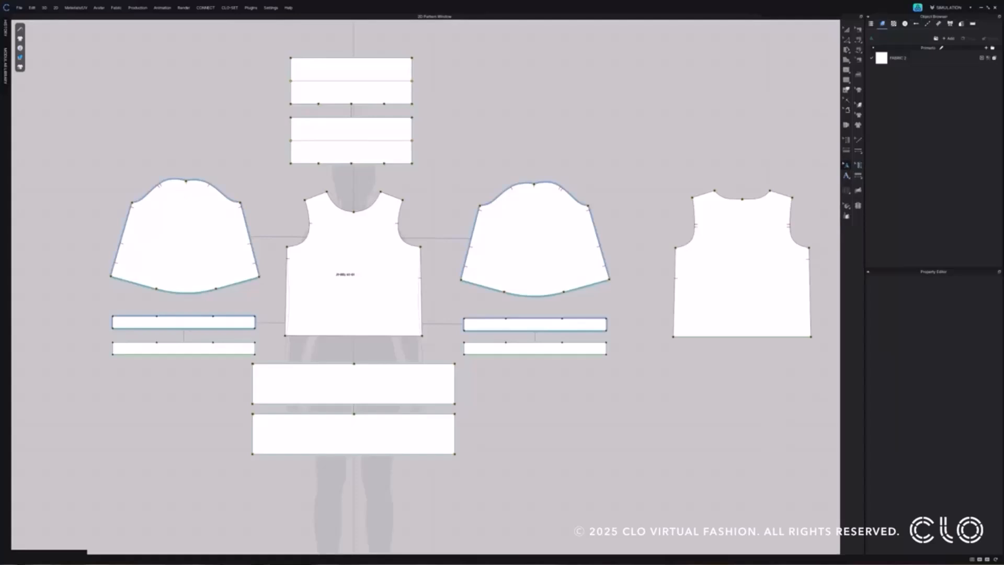
scroll(330, 261, up, 5)
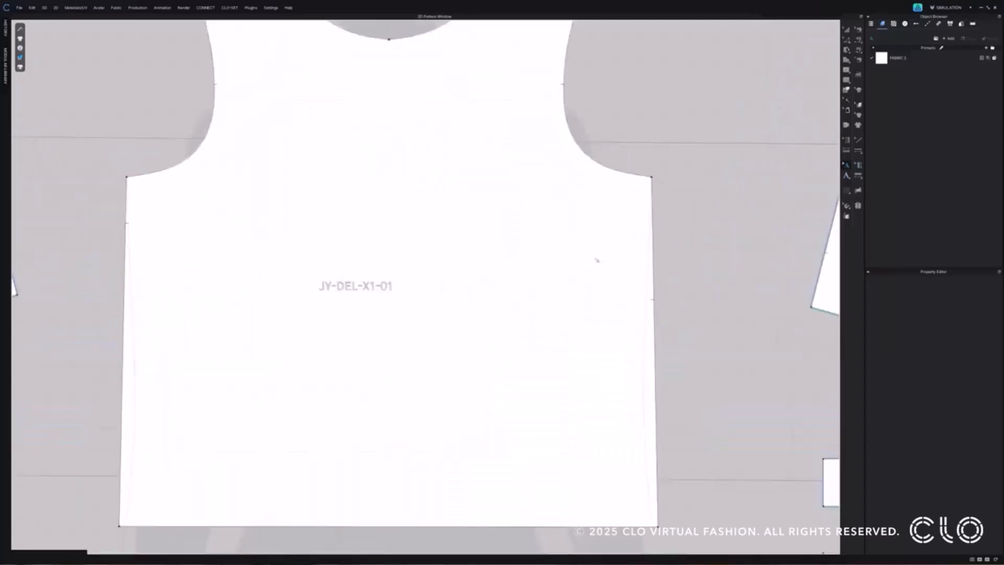
scroll(599, 259, down, 6)
scroll(485, 267, up, 5)
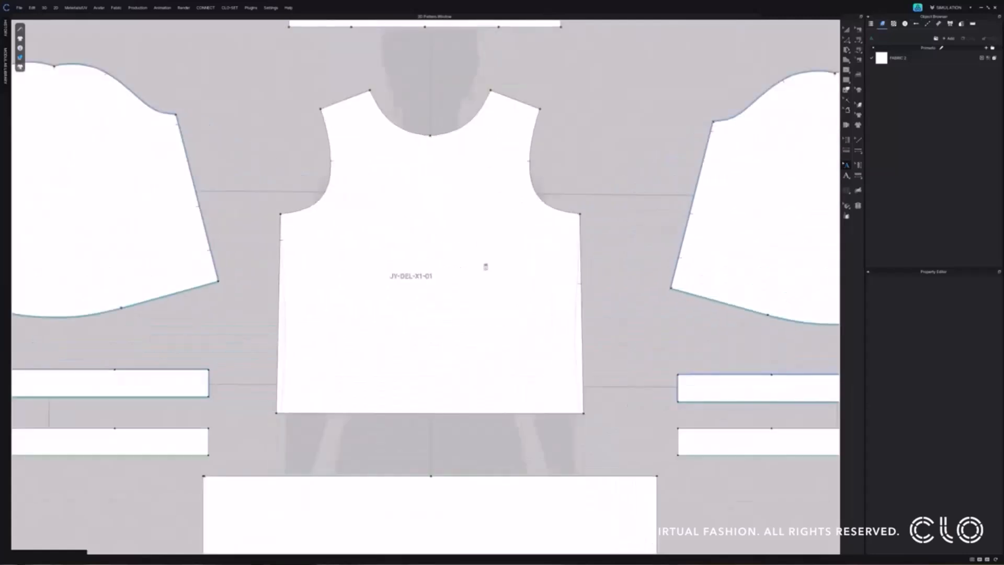
scroll(481, 268, down, 5)
scroll(484, 269, up, 5)
click(405, 283)
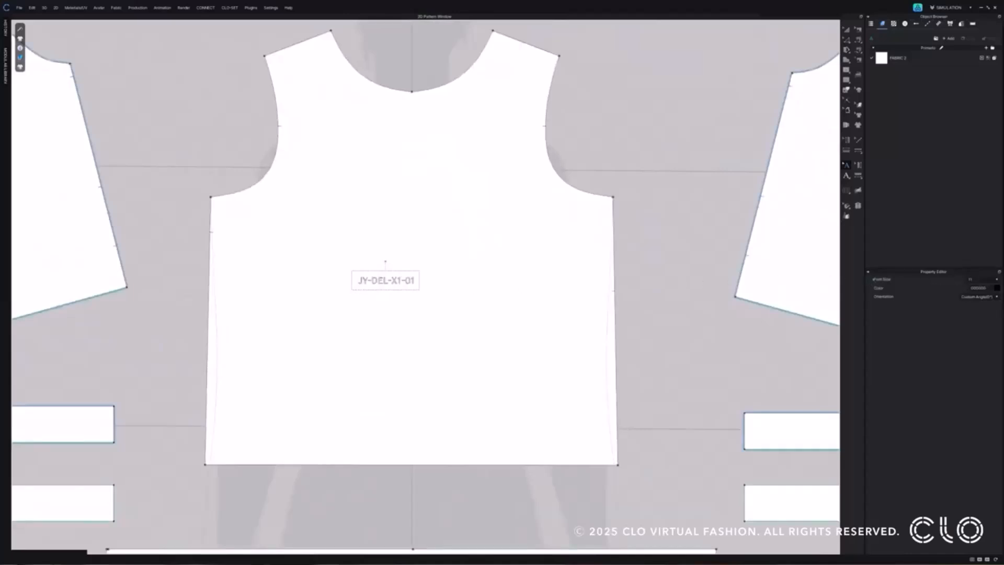
Try several preset font sizes on the JY-DEL-X1-01 annotation, from very large to very small.
click(971, 279)
click(996, 280)
click(985, 334)
click(996, 280)
click(981, 354)
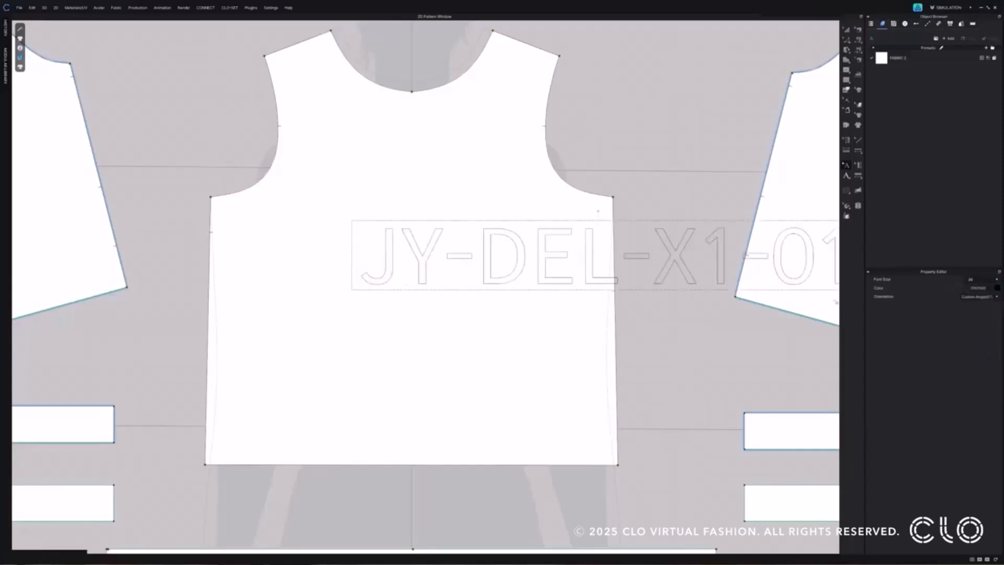
scroll(627, 314, down, 5)
click(996, 281)
click(982, 293)
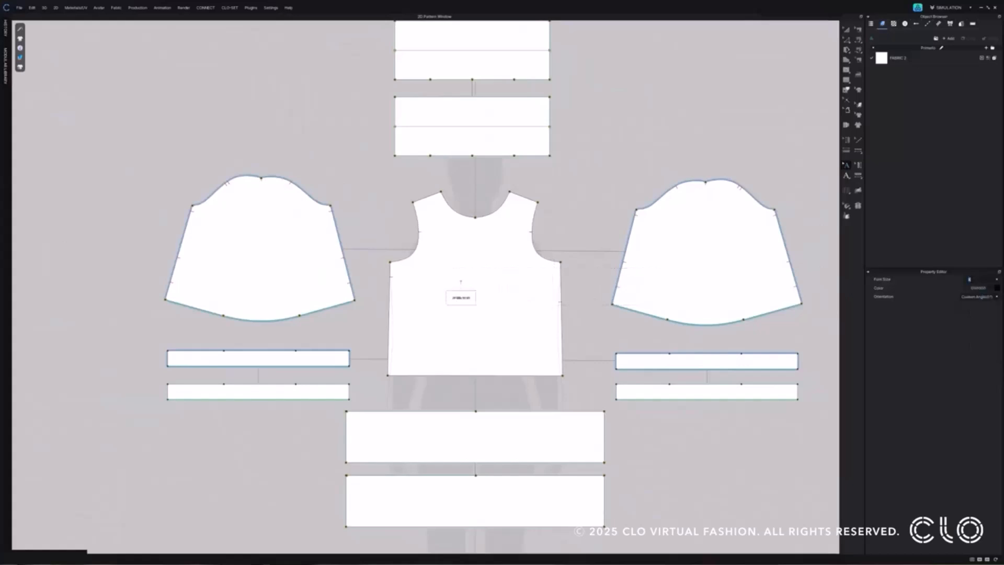
click(997, 279)
click(981, 334)
Set the annotation's font size to the custom value 20.
double_click(971, 280)
text(20)
key(Return)
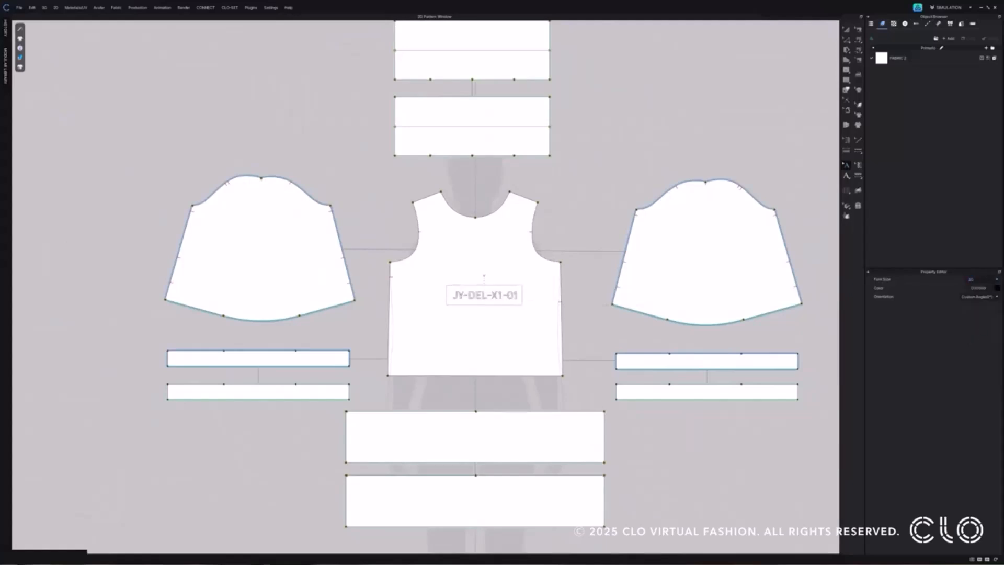
Search the colour palette library for red and choose a Pantone FHI Cotton TCX red for the annotation.
scroll(503, 303, up, 3)
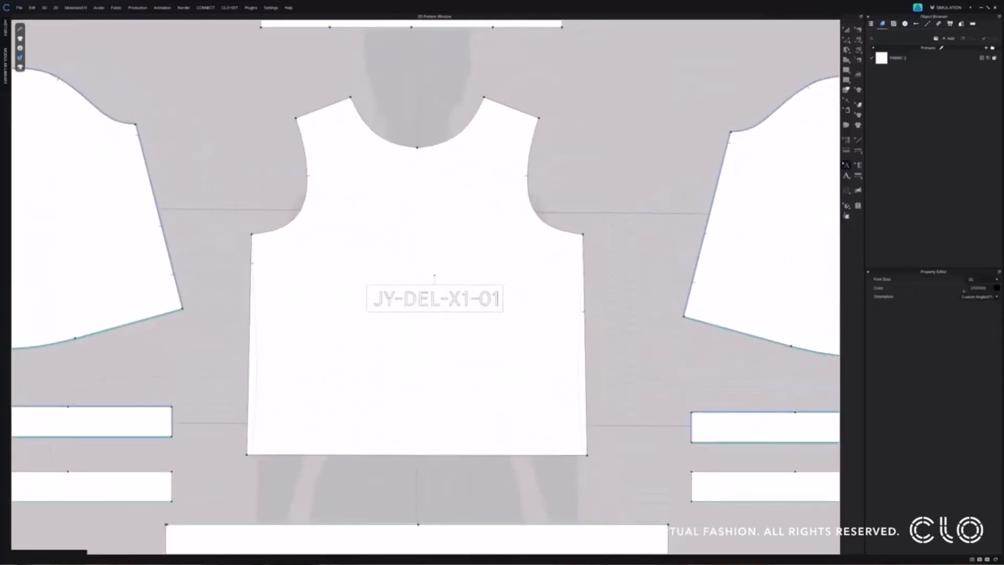
click(996, 288)
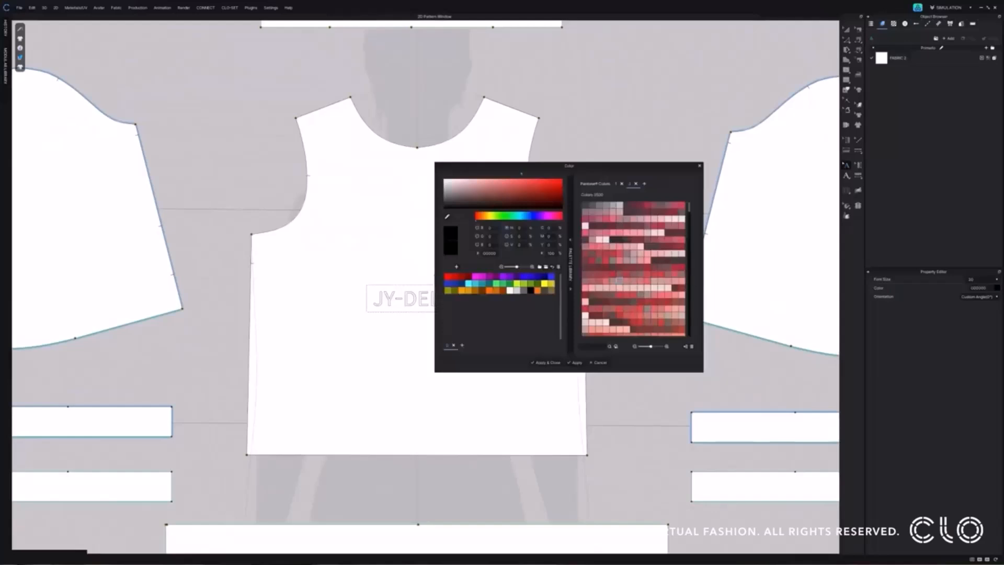
drag(604, 165, 686, 170)
click(673, 350)
text(red)
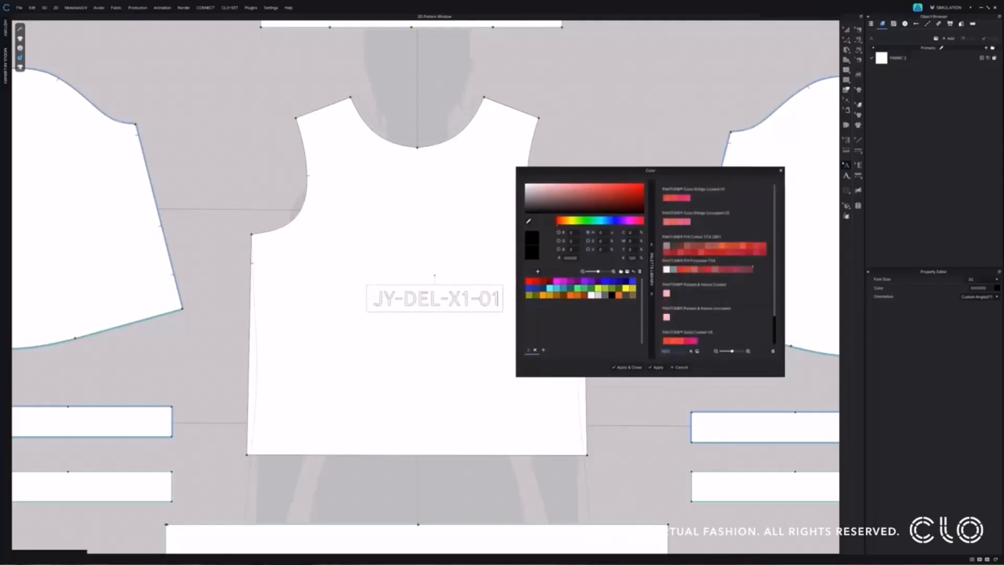
click(762, 245)
Search the palette library for BLUE and apply a dark blue from the Pantone Solid Coated palette to the annotation.
double_click(669, 350)
text(BLUE)
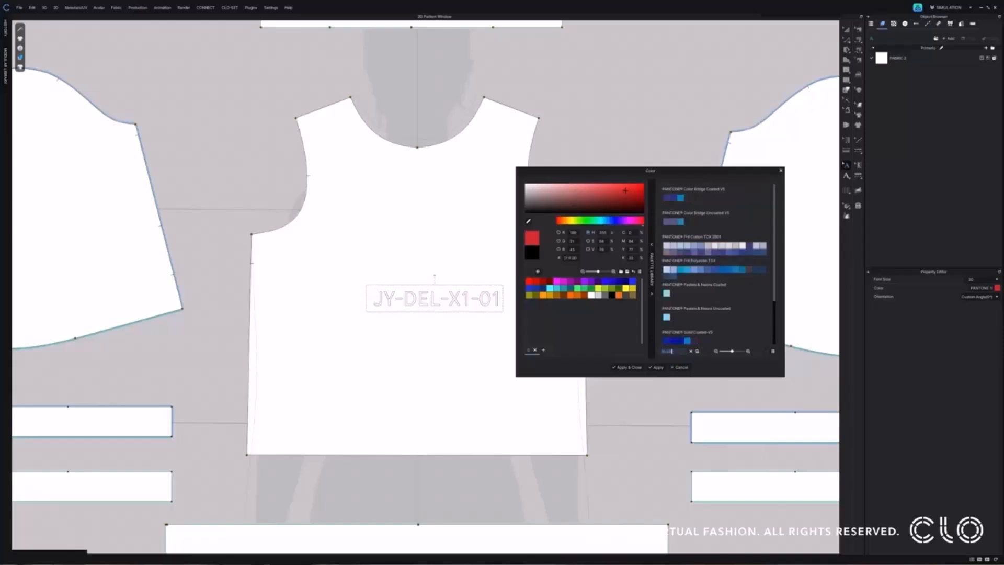
click(673, 341)
click(630, 367)
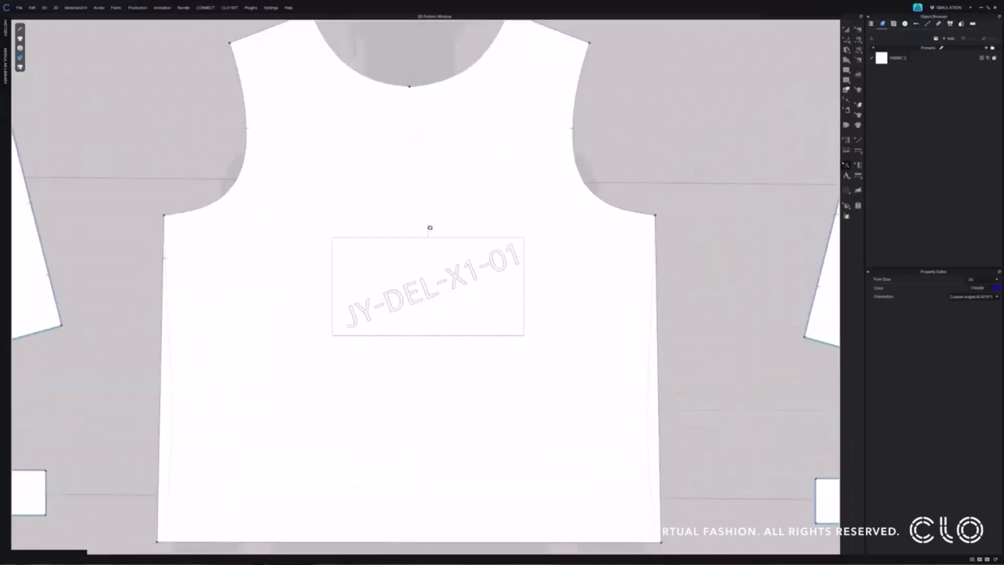
Rotate the JY-DEL-X1-01 annotation freehand on the front piece to several slanted custom angles.
drag(430, 227, 458, 238)
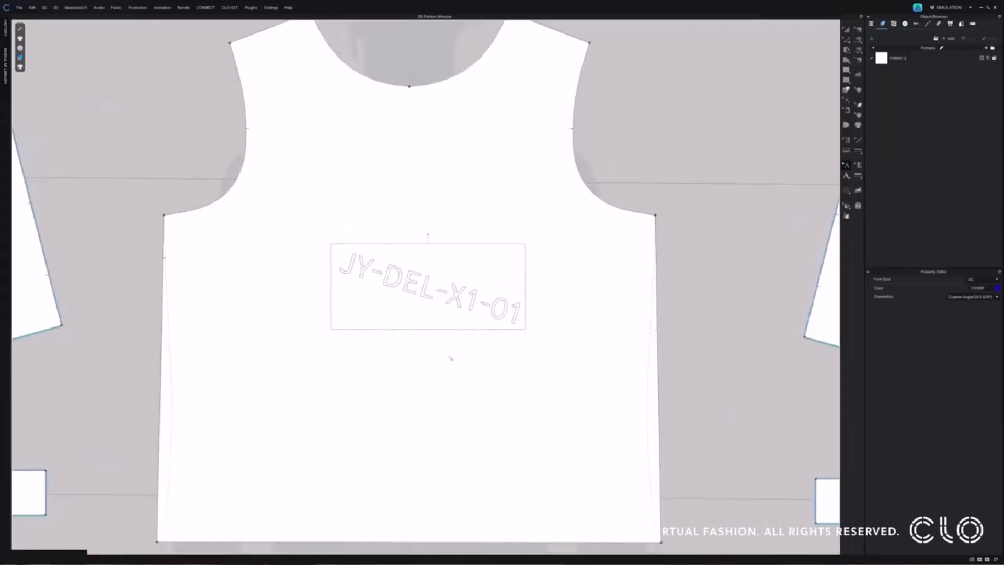
scroll(449, 351, down, 3)
scroll(450, 343, up, 4)
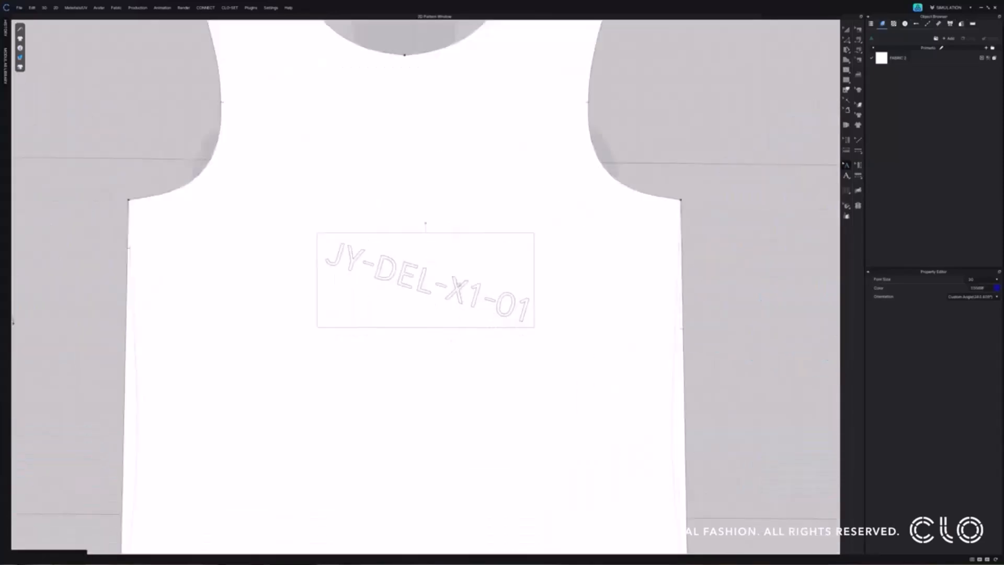
drag(426, 223, 393, 241)
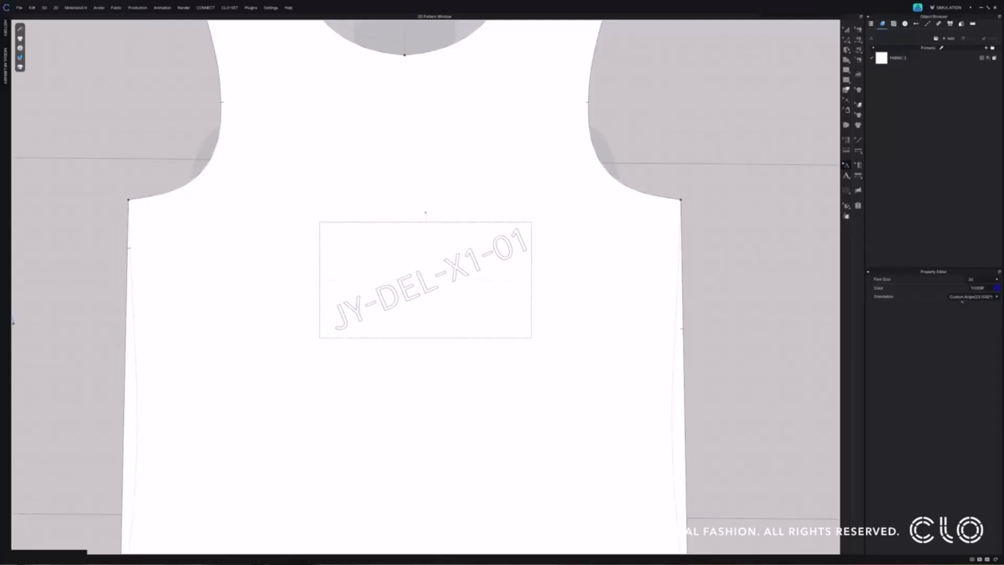
Set the JY-DEL-X1-01 annotation's orientation to X-Axis.
click(962, 300)
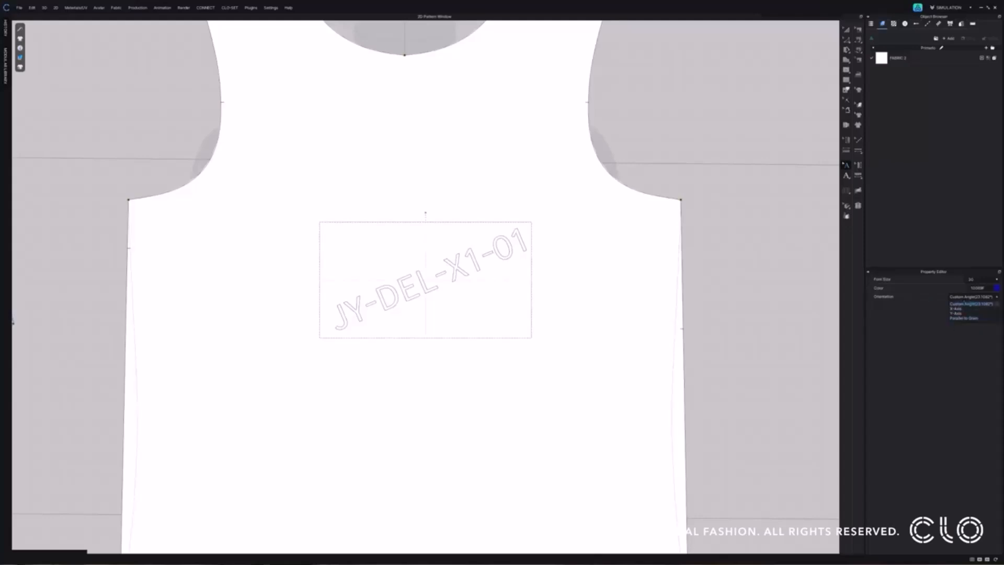
click(964, 304)
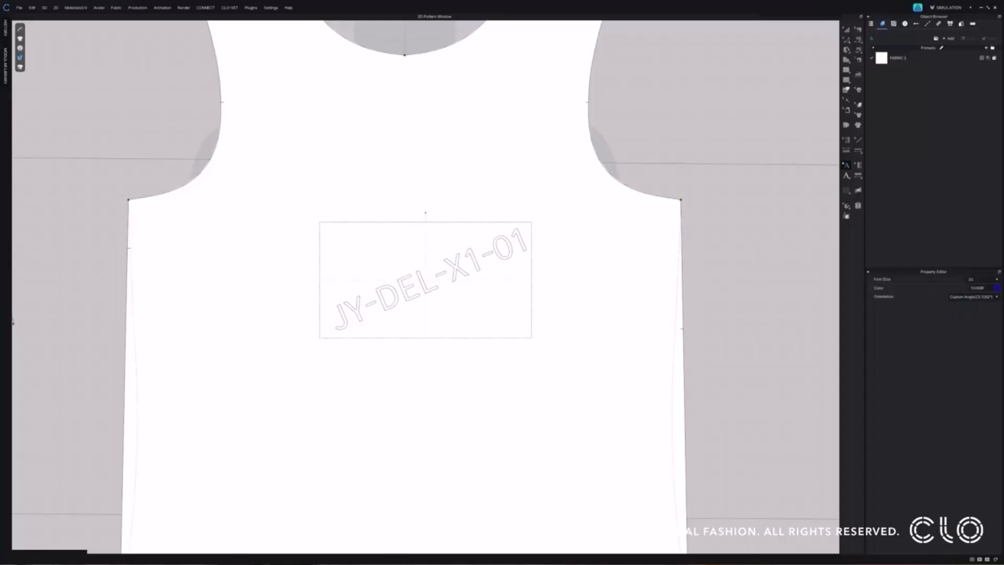
click(960, 300)
click(965, 305)
click(965, 299)
click(966, 309)
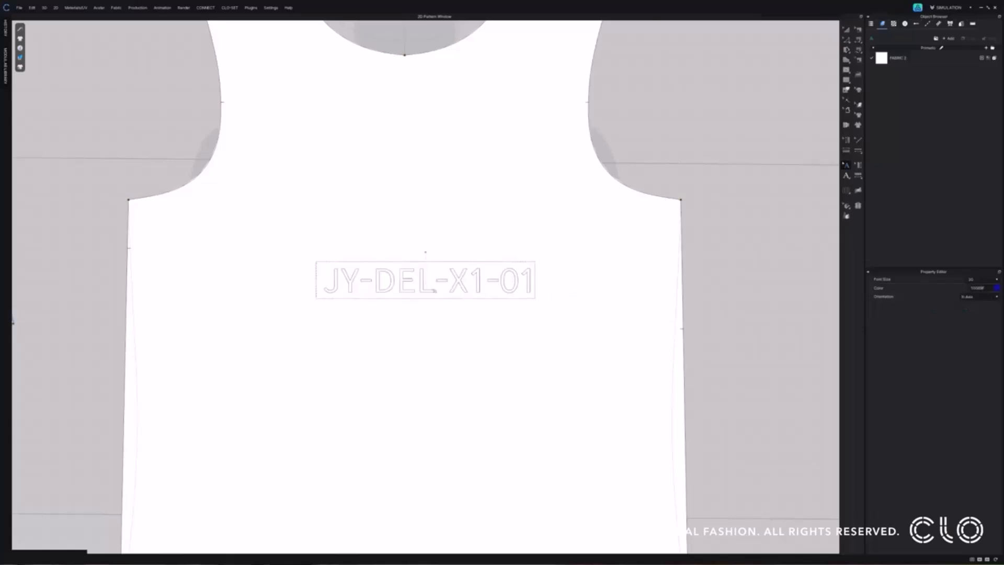
Try the Y-Axis and Parallel to Grain orientations on the JY-DEL-X1-01 annotation.
click(978, 296)
click(975, 302)
click(975, 299)
click(970, 316)
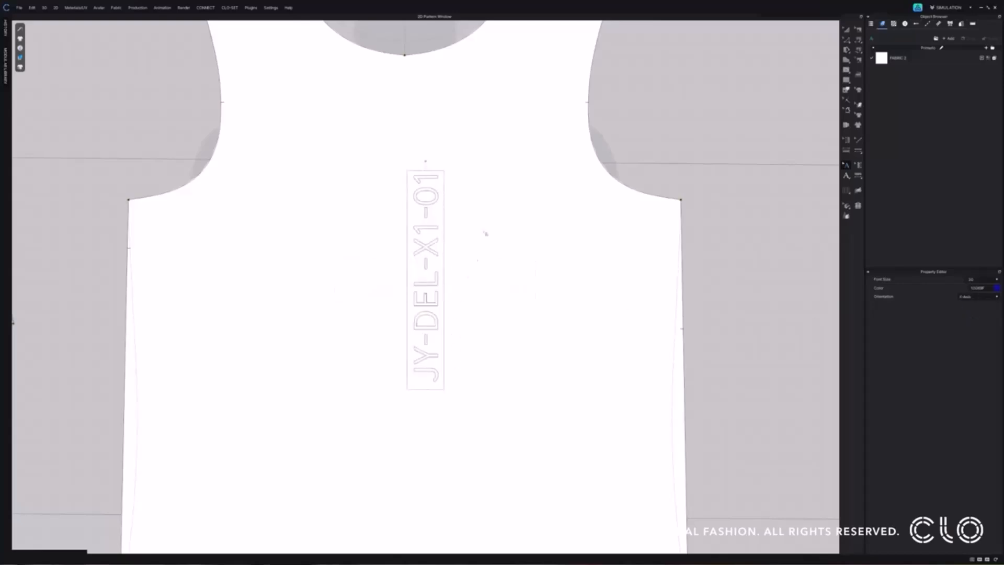
click(977, 297)
click(973, 317)
mouse_move(22, 48)
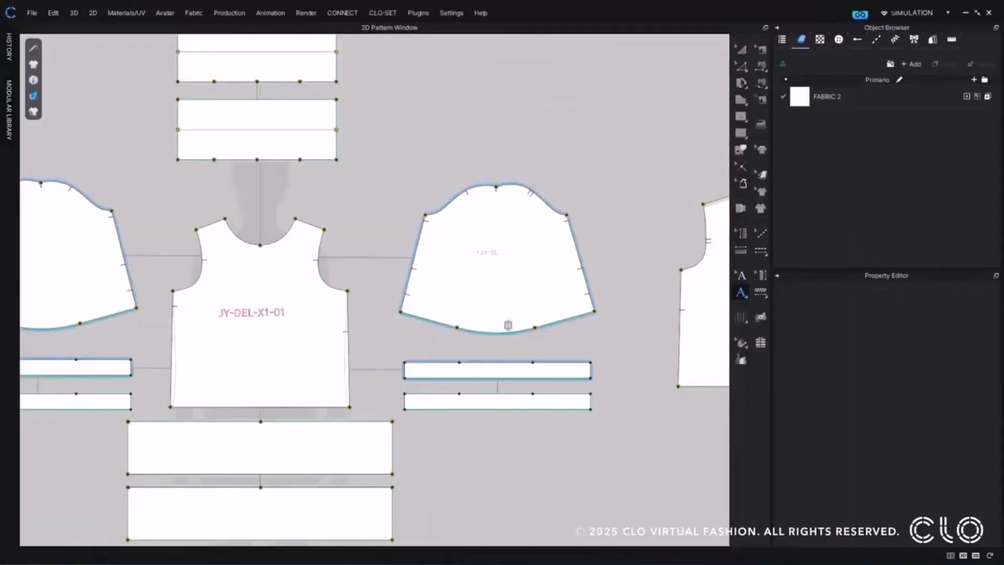
Rotate the sleeve annotation JY-SL-X2-01 to run vertically along the sleeve and adjust its colour.
drag(507, 220, 538, 253)
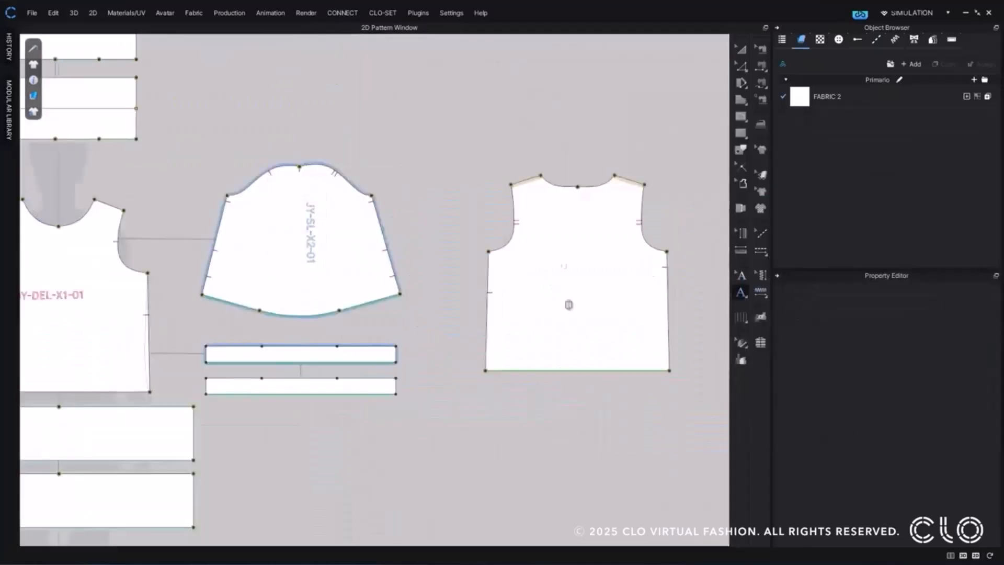
click(741, 276)
click(564, 266)
click(962, 302)
click(719, 302)
Add a BACK annotation to the back bodice piece and open its font size for editing.
click(741, 292)
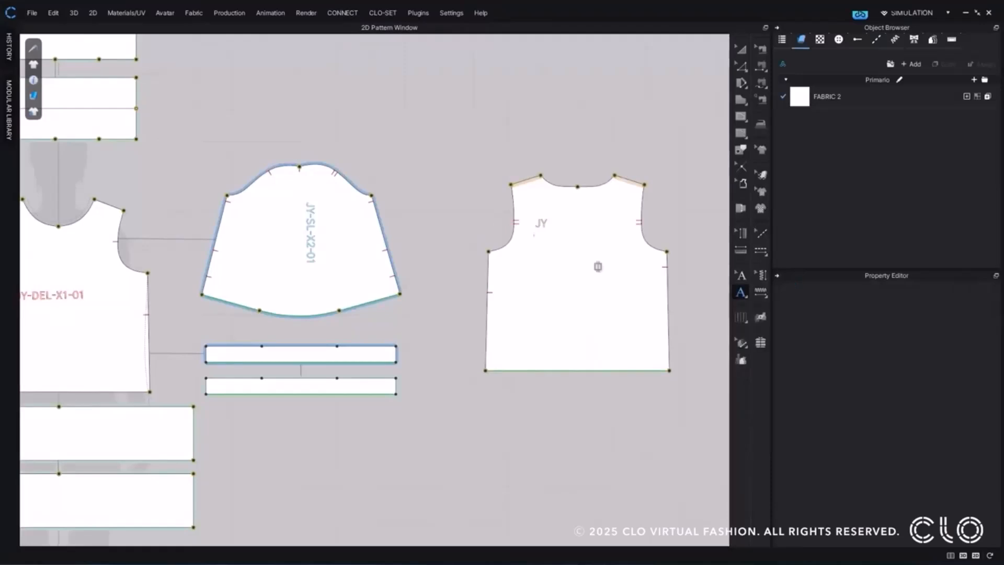
click(538, 235)
text(BACK)
click(742, 276)
click(538, 236)
drag(955, 288, 948, 288)
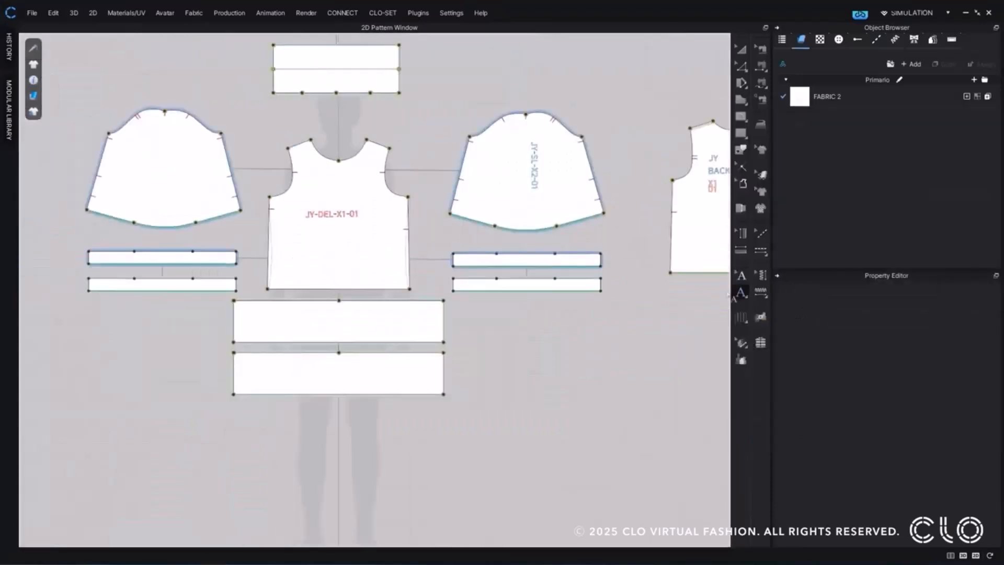
Add a multi-line pattern annotation containing the lines BELT and X1.
click(740, 293)
key(Return)
text(BELTS)
key(Return)
text(X1)
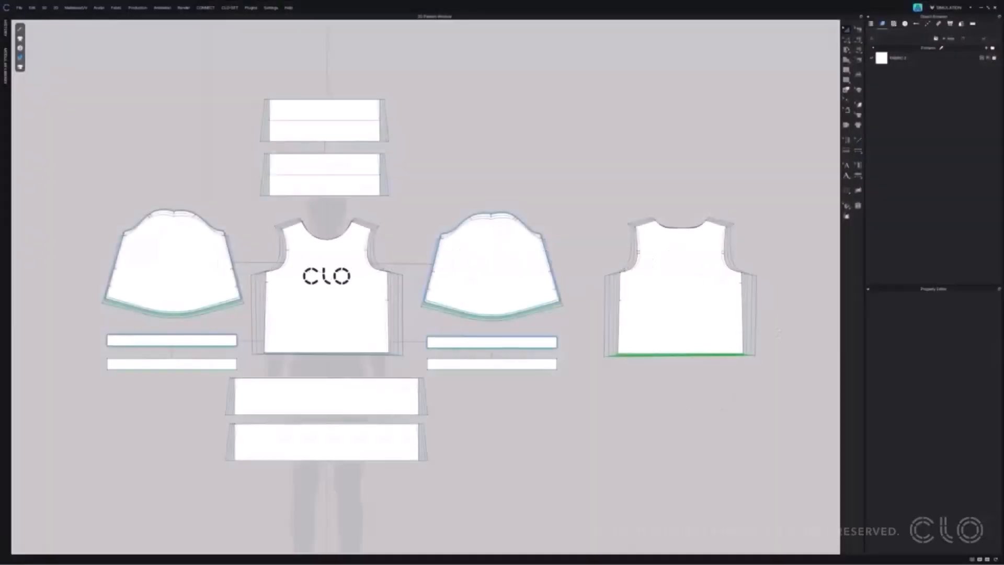
Select the CLO graphic on the front bodice for grading and bring up its size grading values.
click(366, 302)
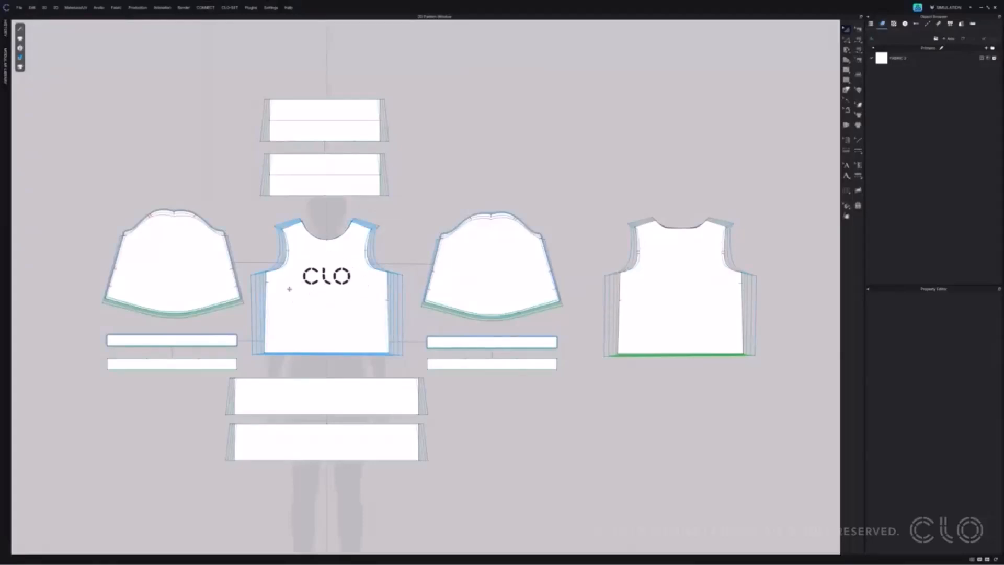
scroll(336, 266, up, 5)
scroll(366, 272, down, 1)
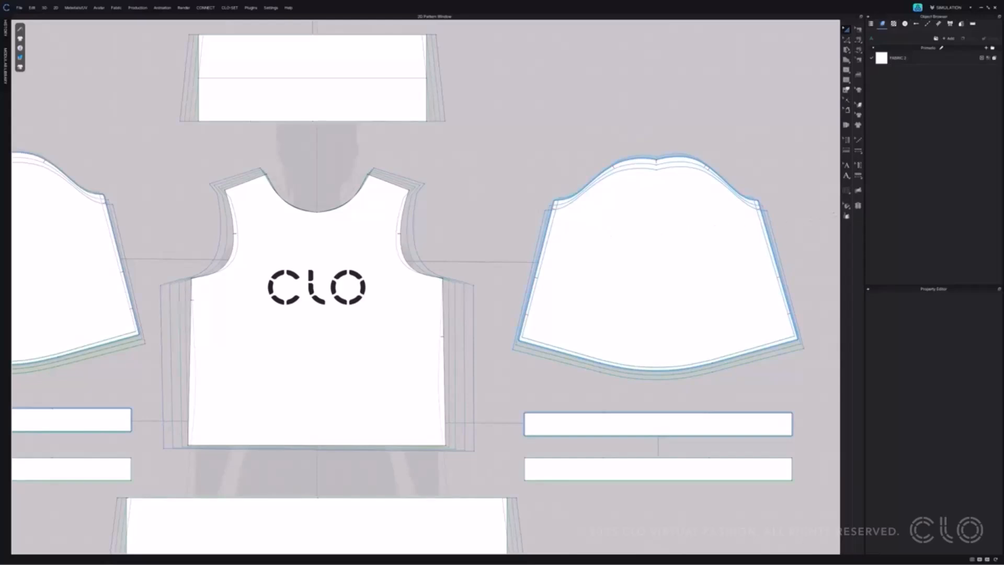
click(846, 205)
click(884, 206)
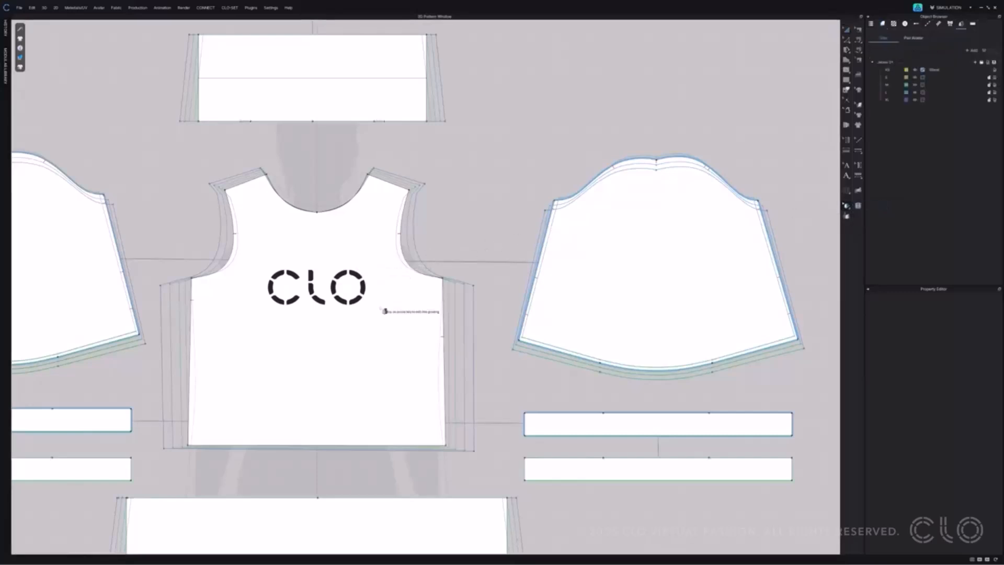
click(364, 287)
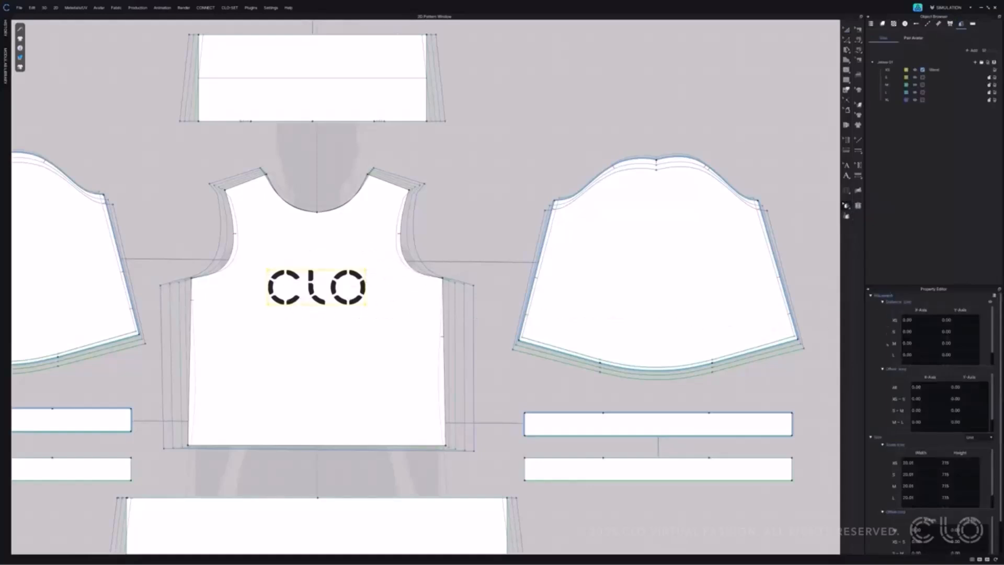
scroll(887, 333, down, 2)
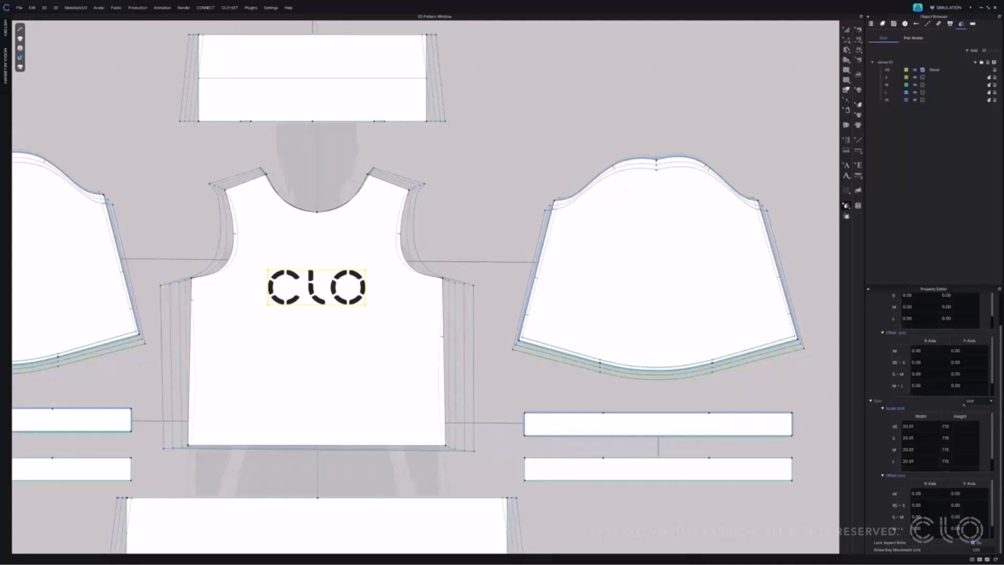
Switch the graphic's size grading to Percentage and offset all sizes by 5% on the X-axis.
click(978, 400)
click(978, 413)
double_click(924, 495)
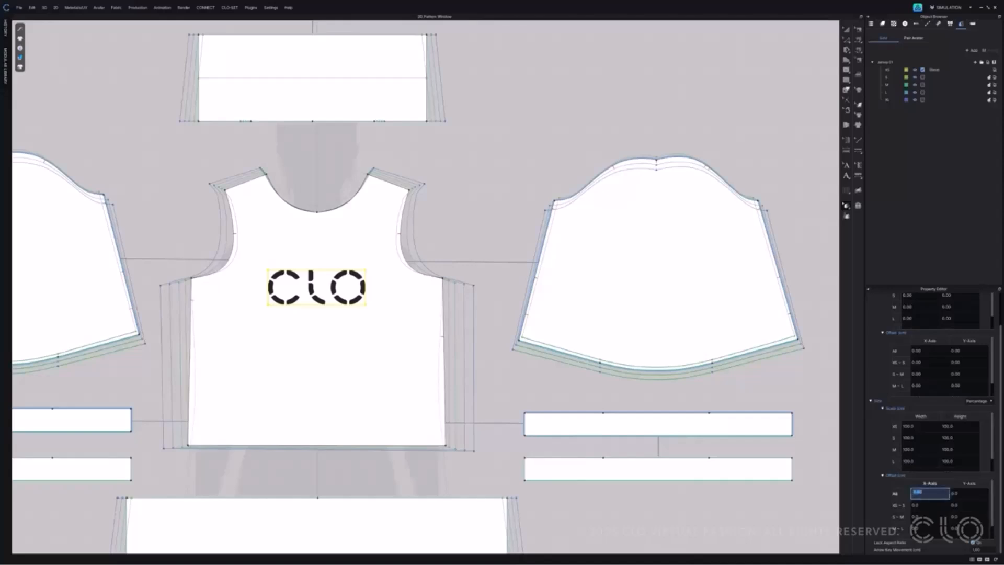
key(Return)
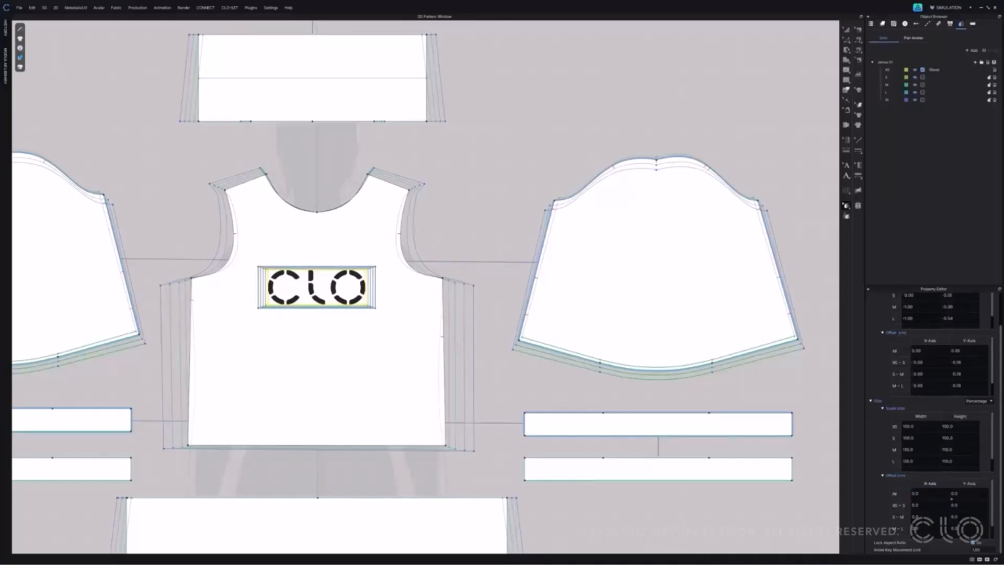
scroll(329, 314, up, 5)
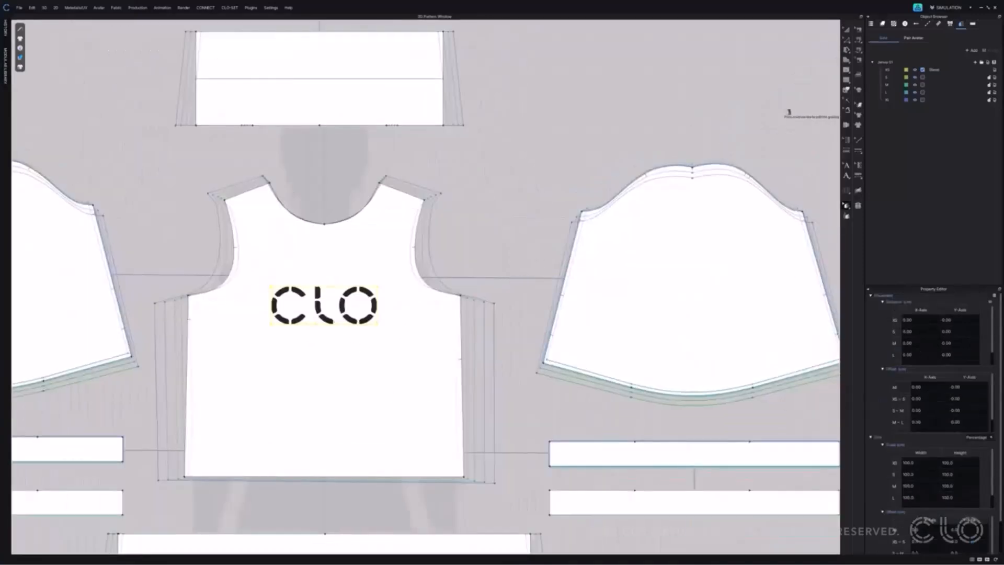
Inspect the CLO logo graphic's properties down to its Lock Aspect Ratio option.
click(858, 114)
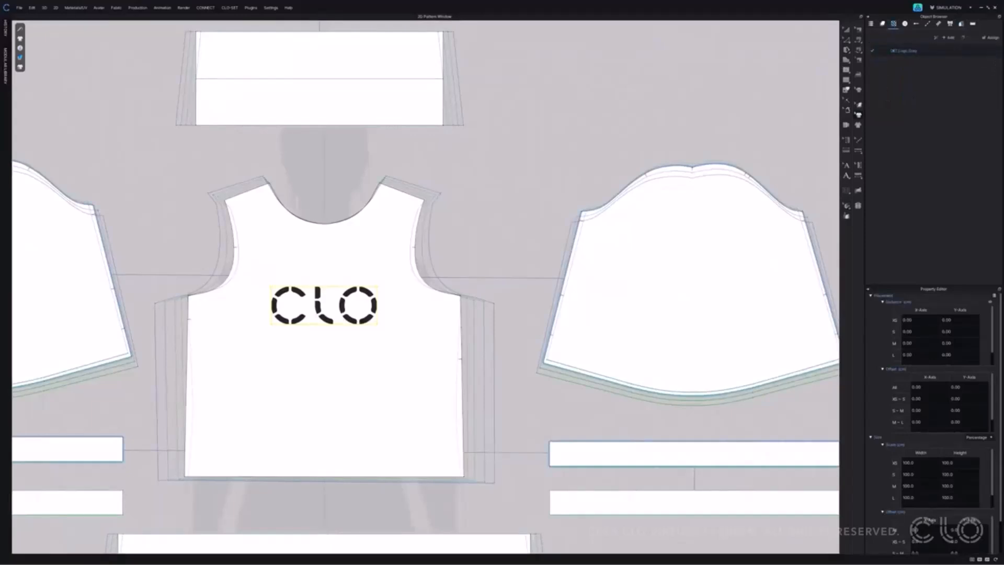
click(895, 51)
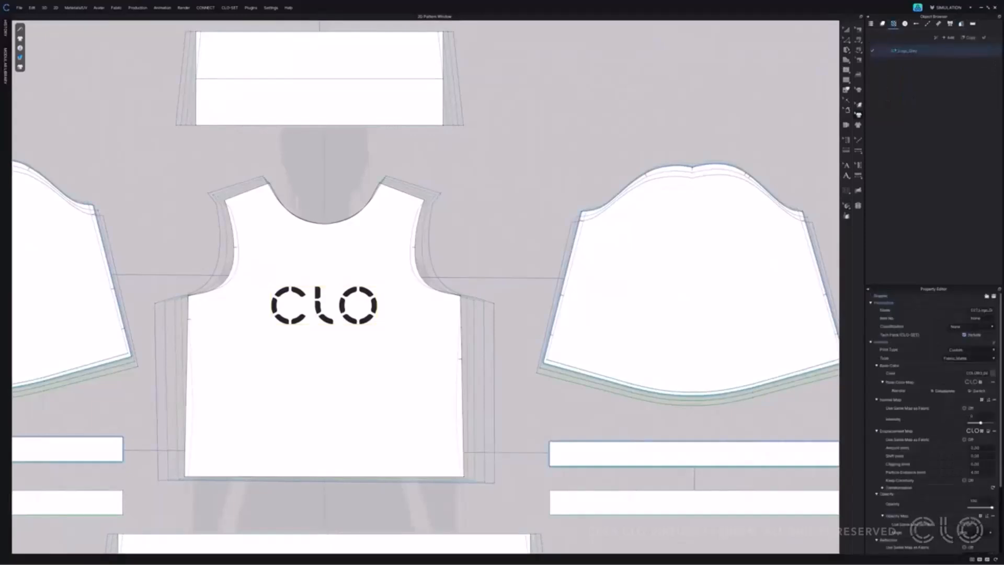
scroll(898, 401, down, 5)
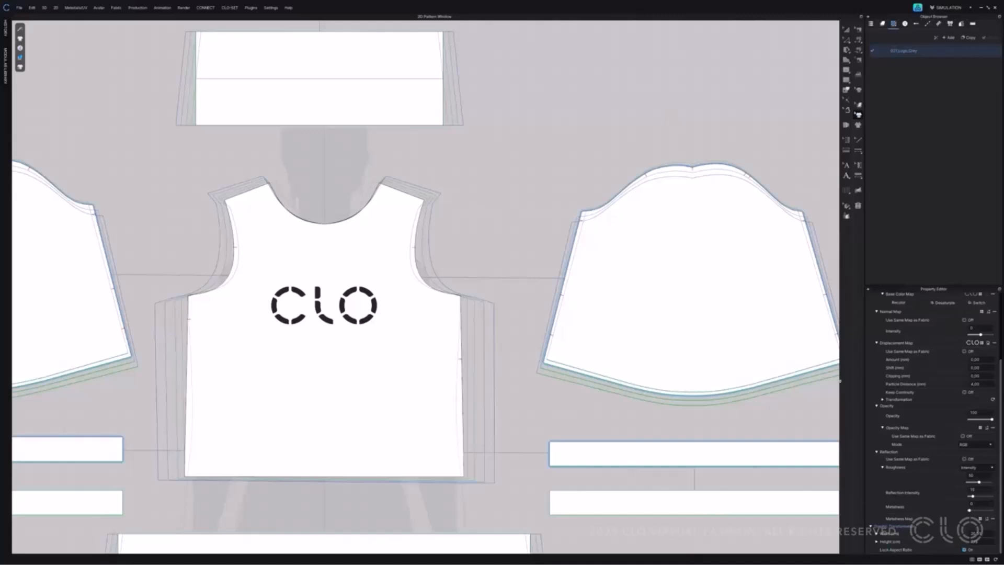
Select the CLO graphic for grading and set its X-axis size offset for all sizes to 10%.
click(846, 206)
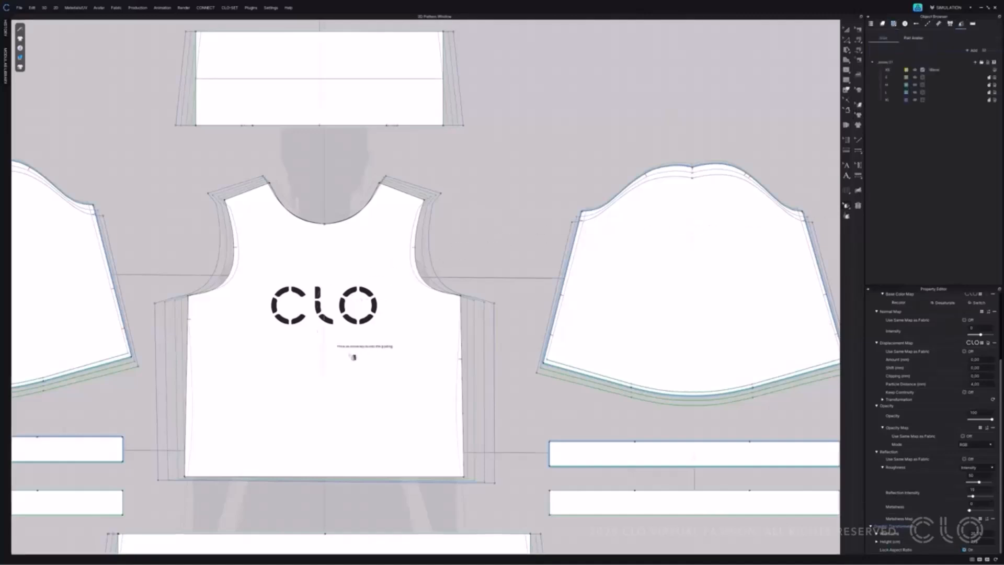
click(361, 306)
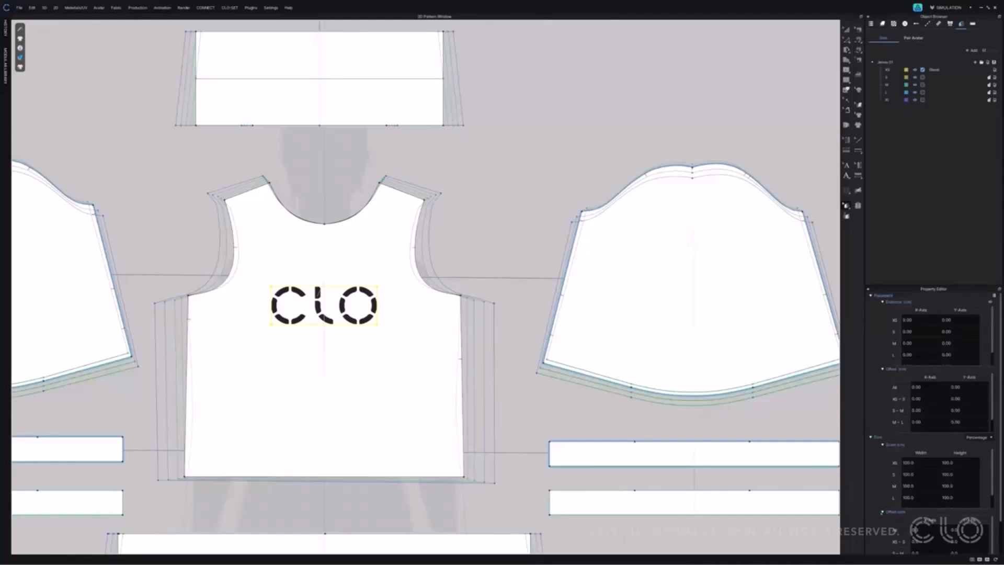
scroll(877, 505, down, 2)
double_click(927, 491)
text(10)
key(Return)
Set the CLO graphic's X-axis size offset for all sizes to 30%.
double_click(928, 492)
text(30)
key(Return)
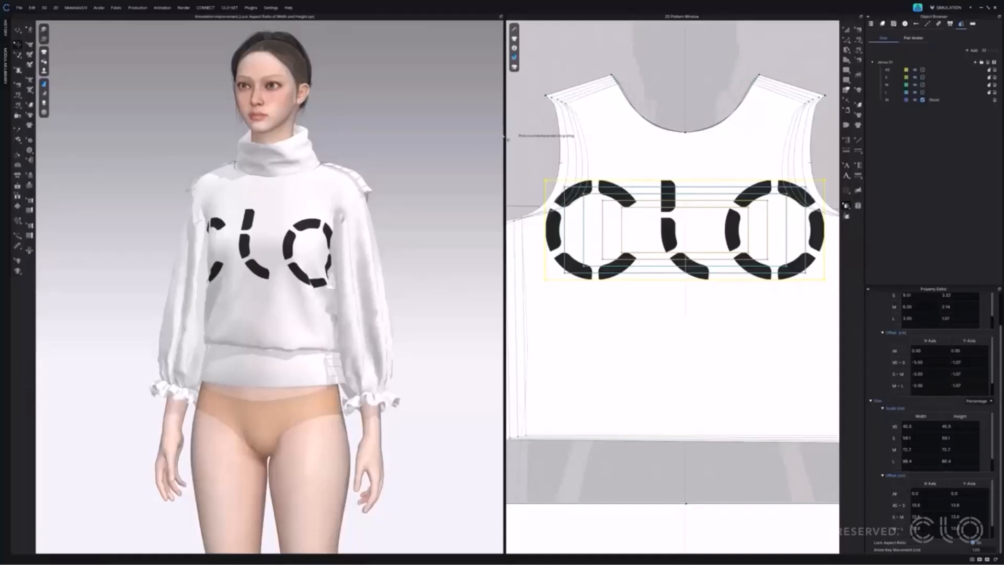
Simulate the garment on the avatar in different graded sizes, then change the active size to L and simulate again.
key(space)
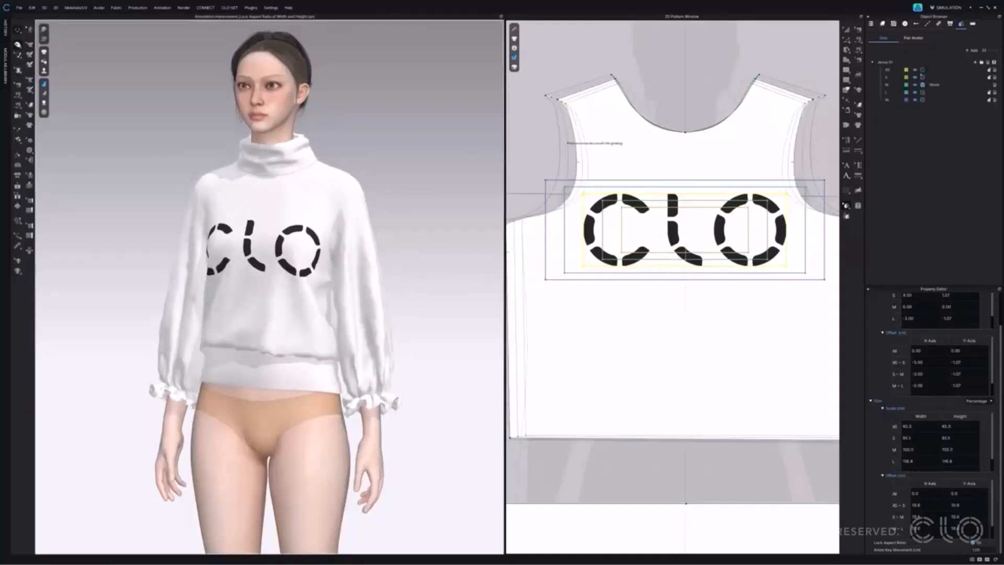
key(space)
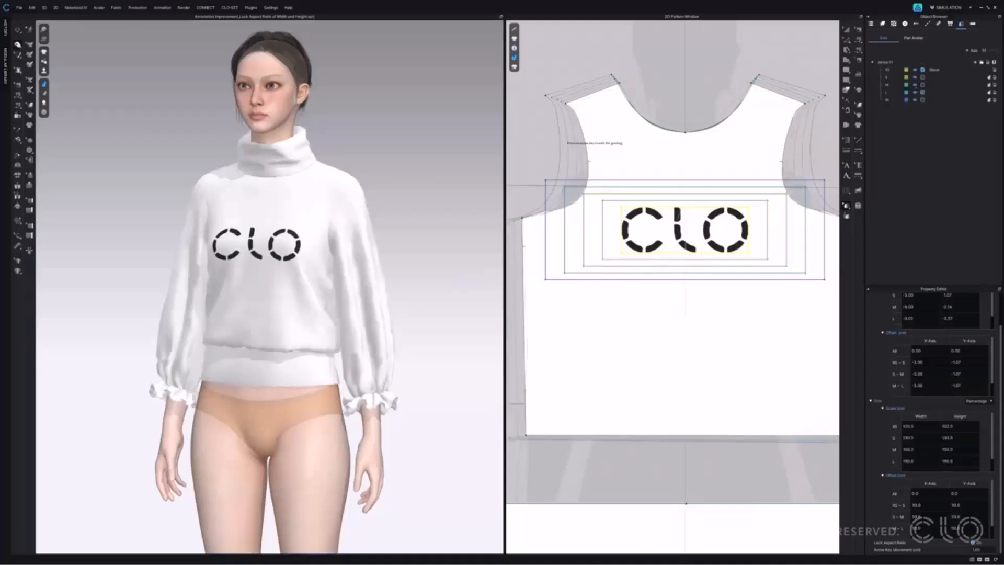
click(922, 92)
key(space)
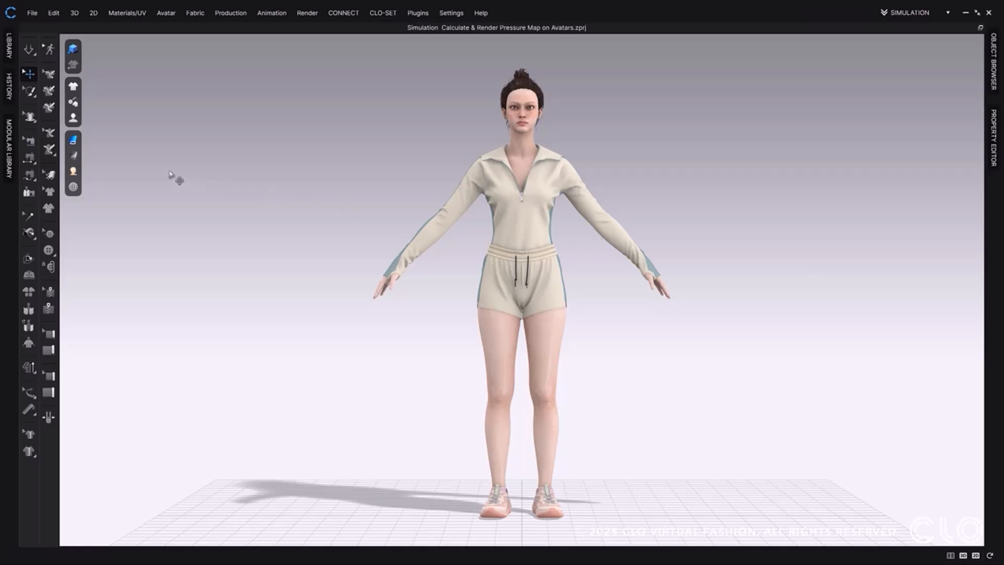
Display the Pressure Map on the avatar and start the simulation to calculate it.
mouse_move(83, 165)
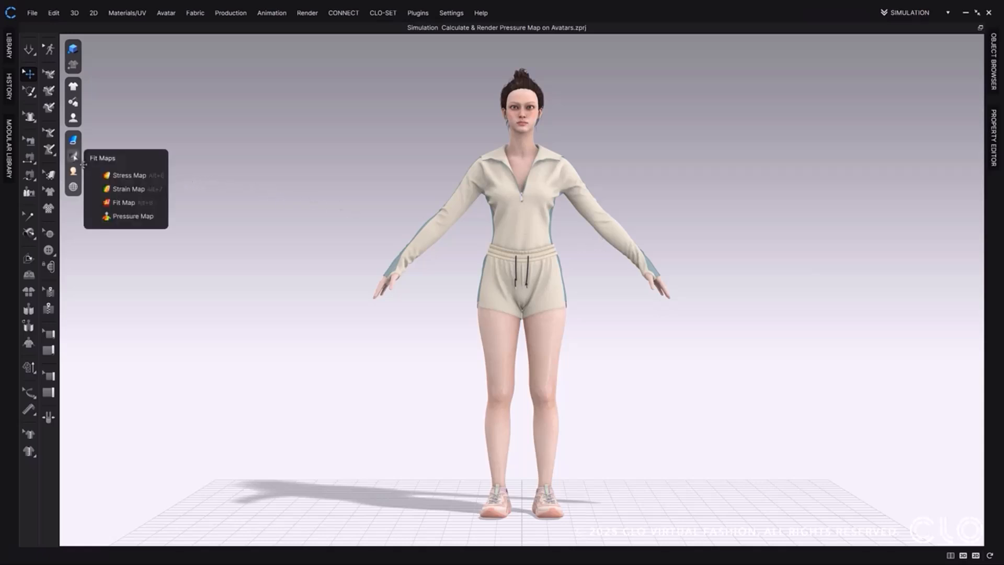
click(116, 216)
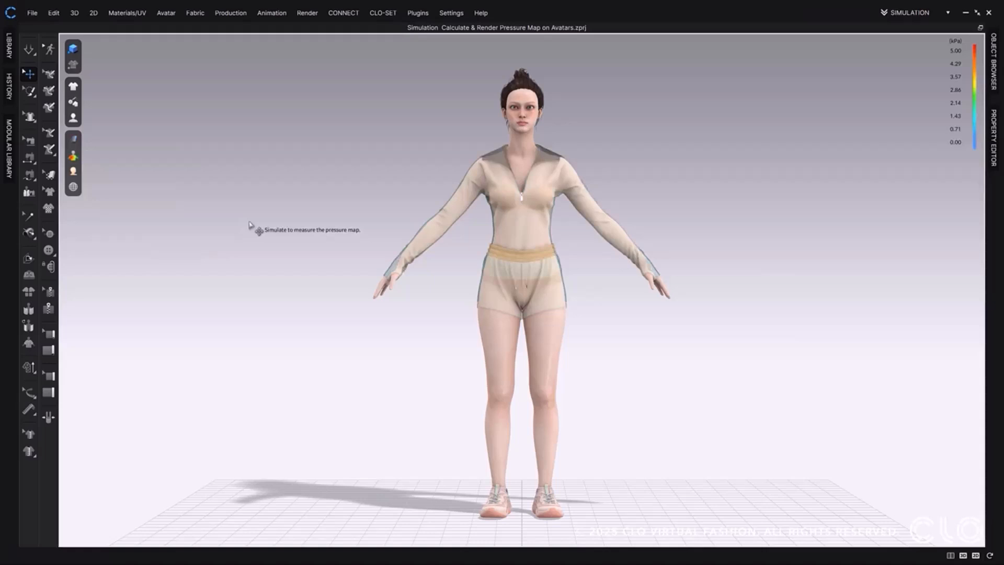
click(29, 50)
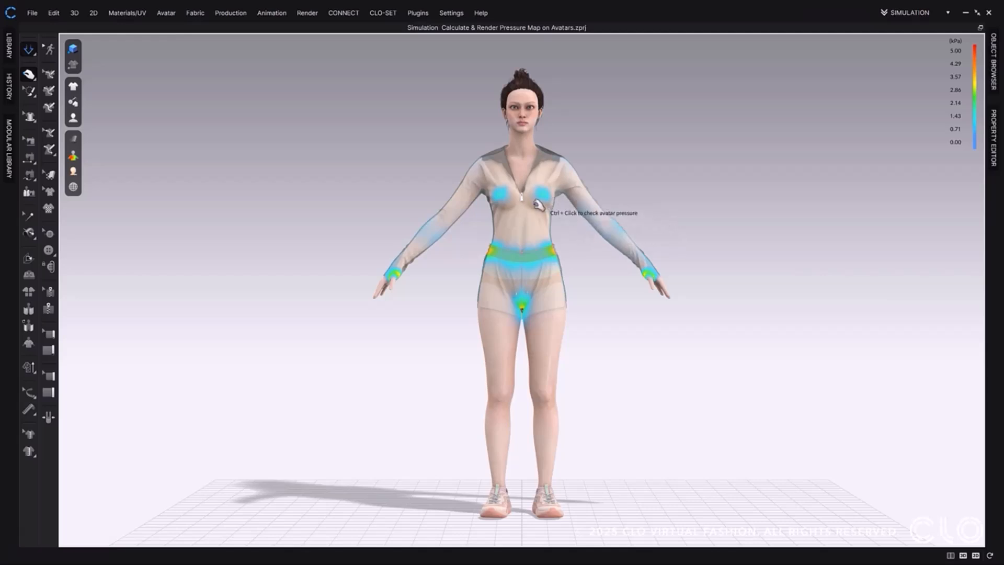
Measure the avatar pressure at points on the chest, thigh, waist, wrist, lower shorts, forearm and upper arm.
ctrl+click(521, 166)
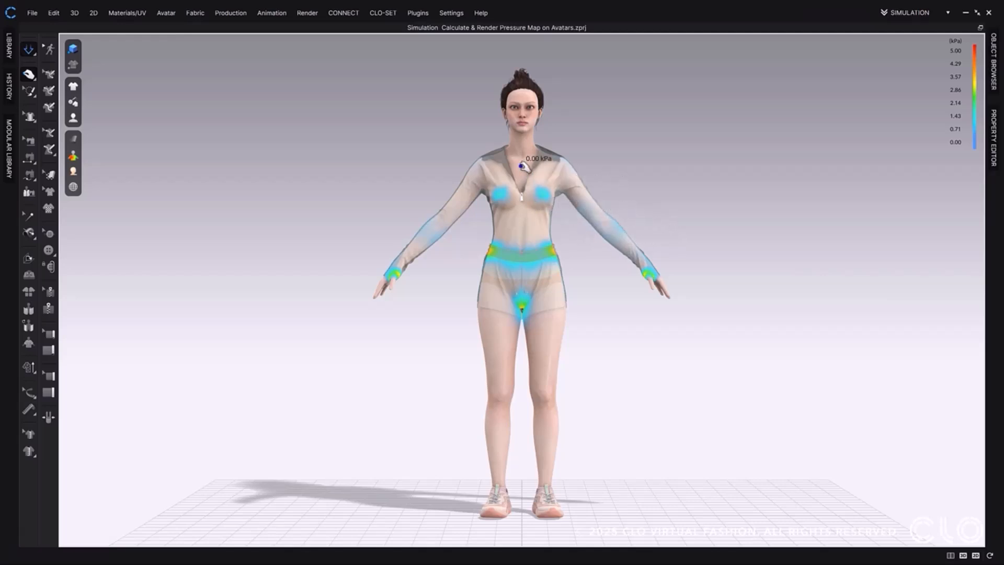
ctrl+click(549, 336)
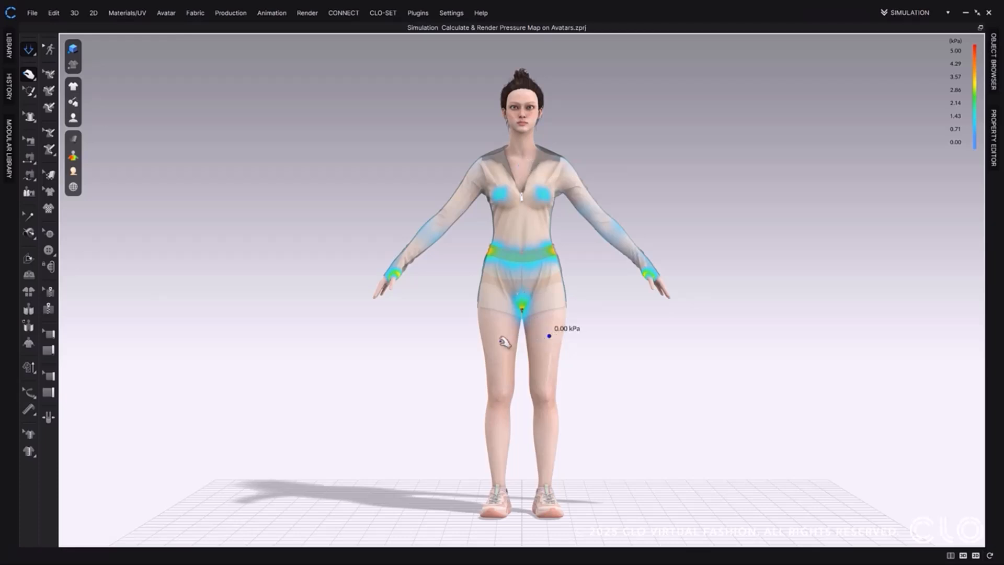
ctrl+click(547, 345)
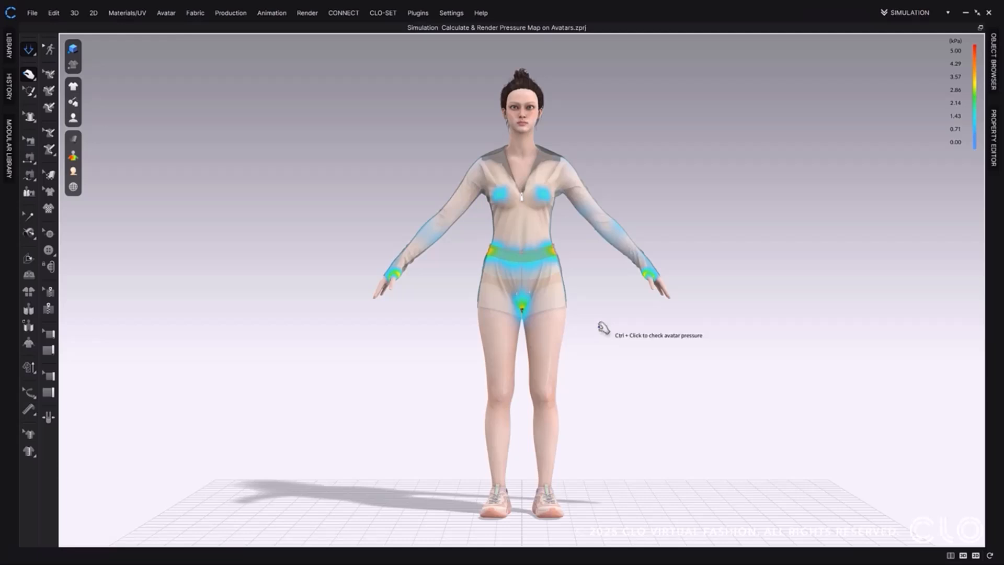
ctrl+click(547, 252)
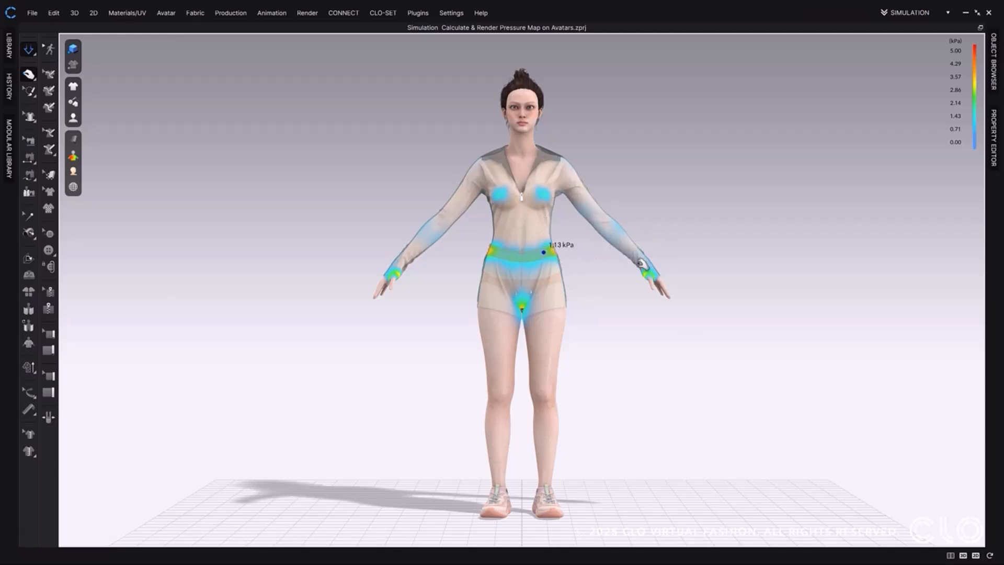
ctrl+click(650, 268)
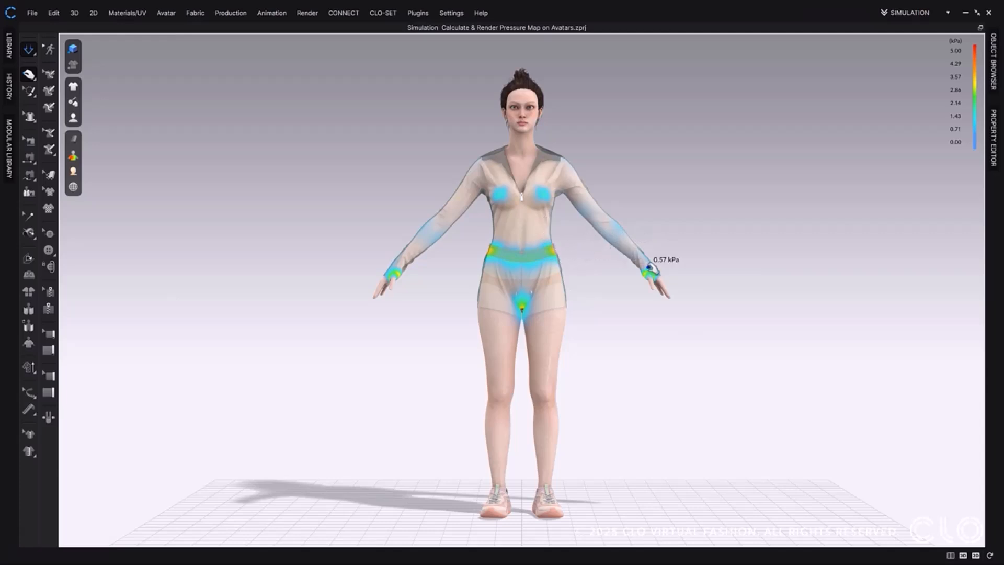
ctrl+click(525, 297)
ctrl+click(434, 234)
ctrl+click(458, 200)
Pull the avatar's left sleeve outward during simulation to change the pressure on the arm.
drag(634, 212, 640, 196)
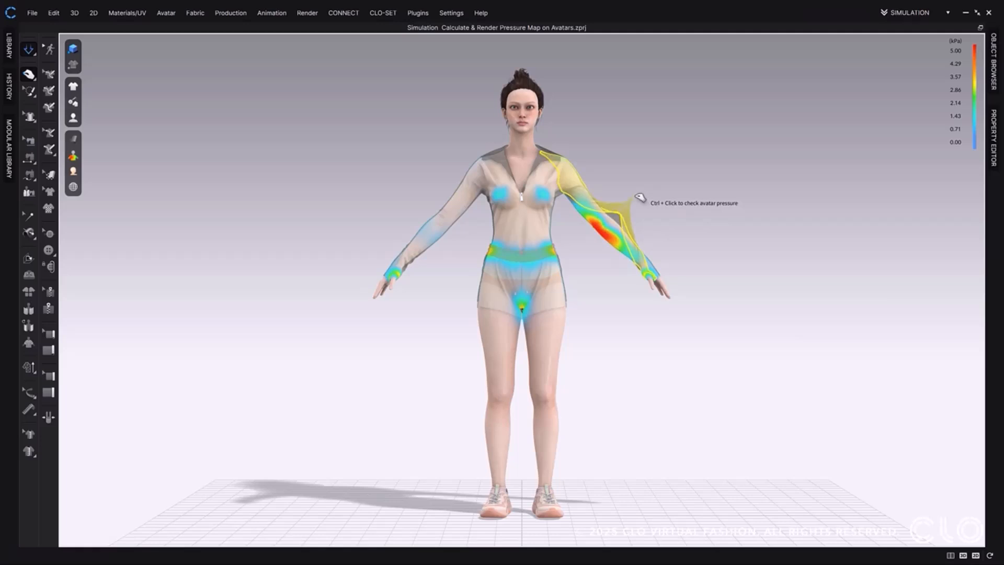
Pause the simulation with the left sleeve pulled out and measure the avatar pressure at several points on that arm.
drag(639, 197, 639, 197)
key(space)
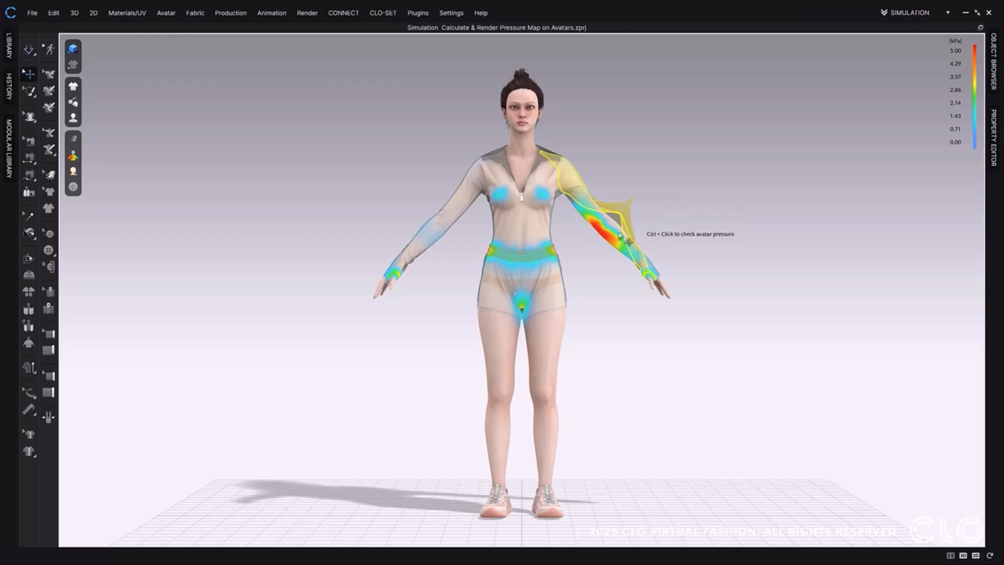
ctrl+click(604, 236)
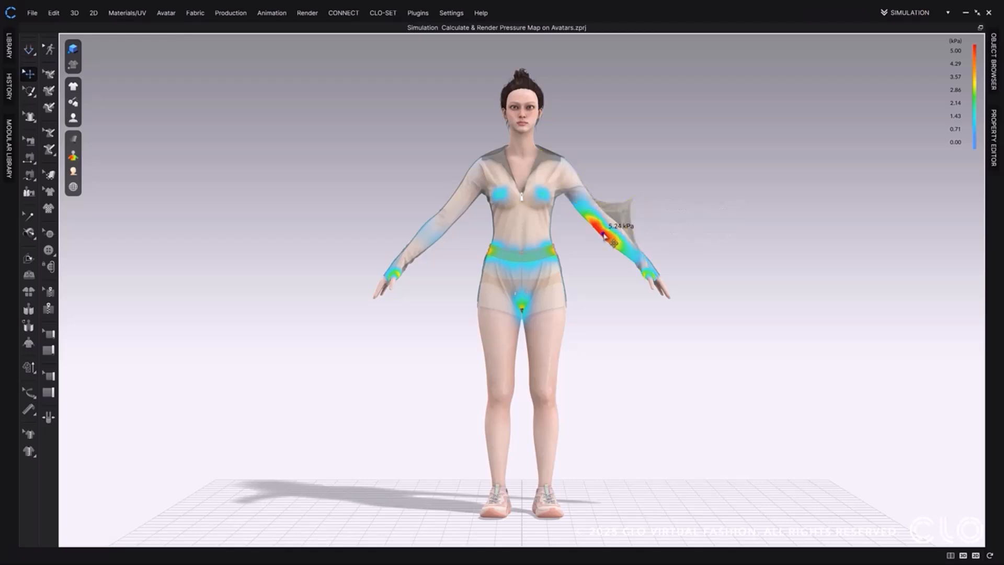
ctrl+click(609, 239)
mouse_move(609, 248)
right_down()
mouse_move(620, 245)
mouse_move(601, 232)
right_up()
ctrl+click(601, 230)
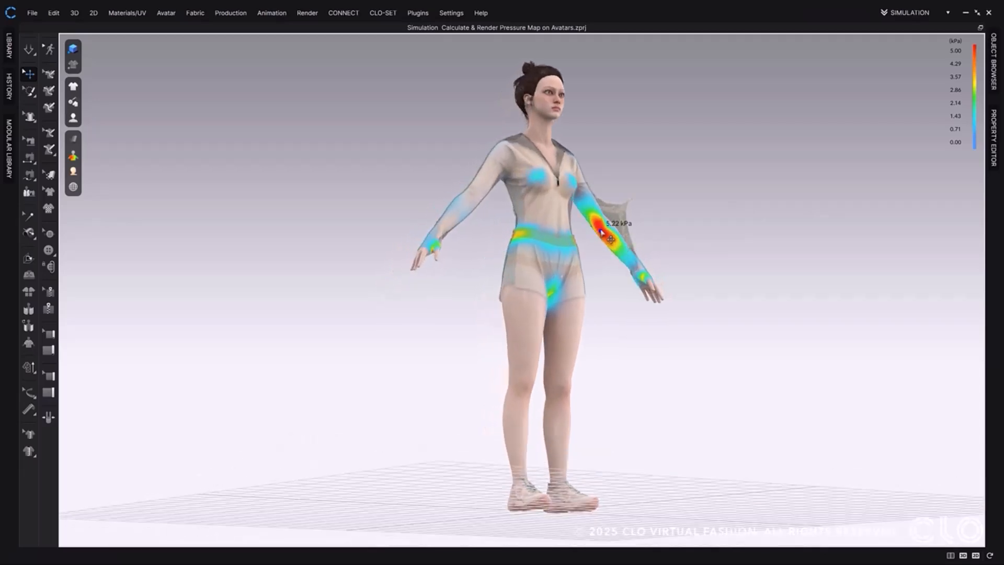
ctrl+click(596, 221)
right_drag(681, 249, 655, 255)
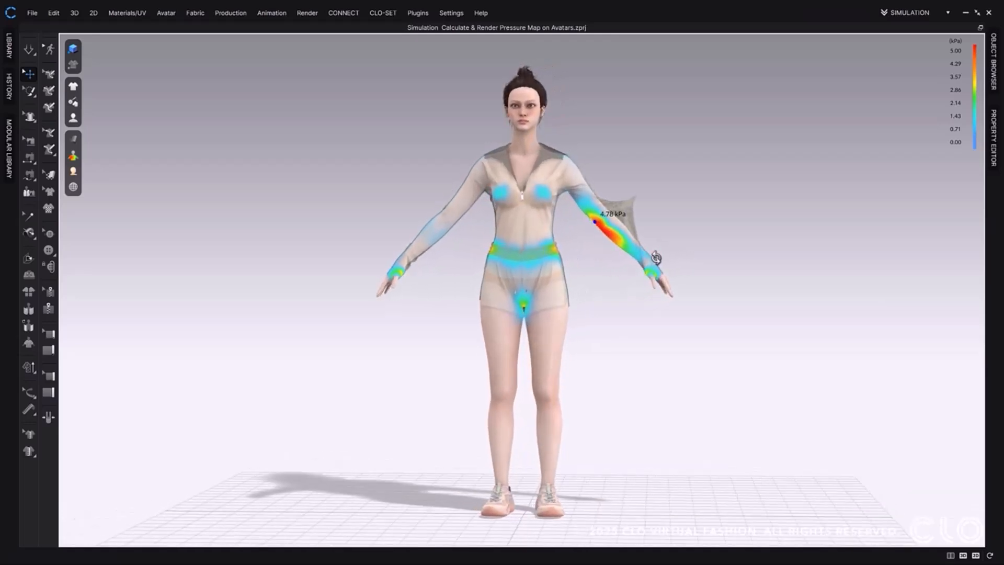
Return to the front view and resume the simulation to release the pulled left sleeve.
key(2)
key(space)
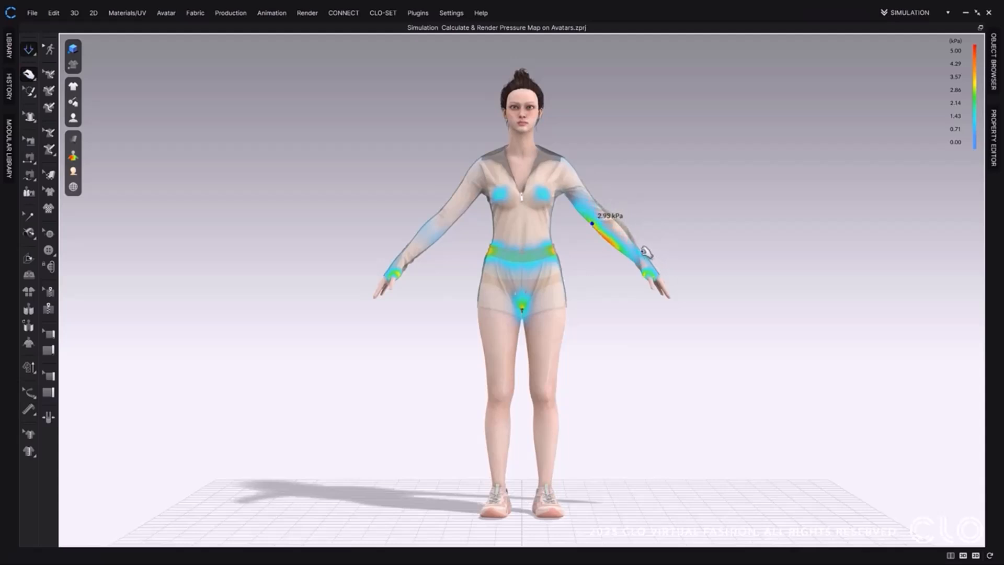
right_drag(459, 232, 631, 235)
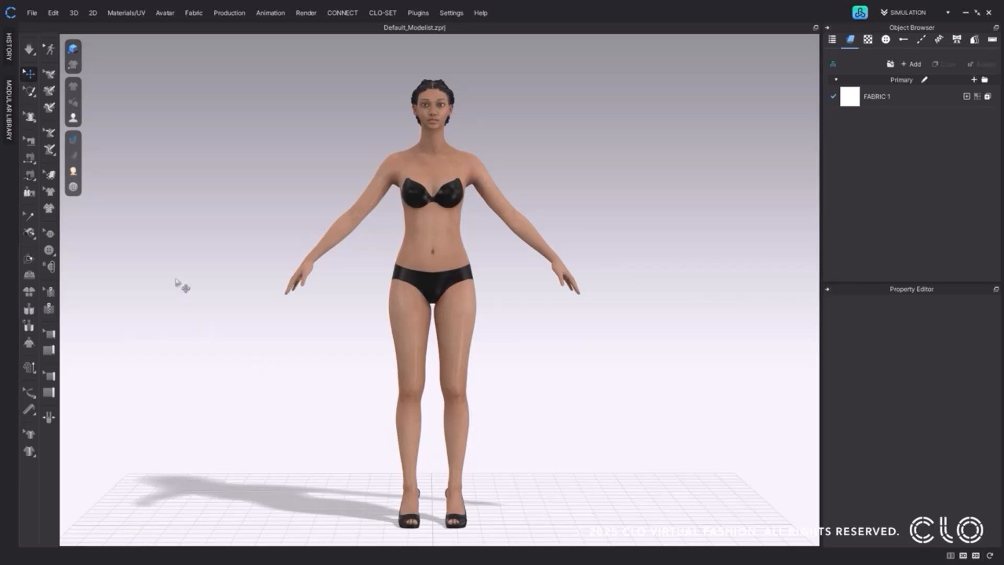
Start registering an avatar accessory and set its type to Shoes with the Heels subtype.
click(166, 13)
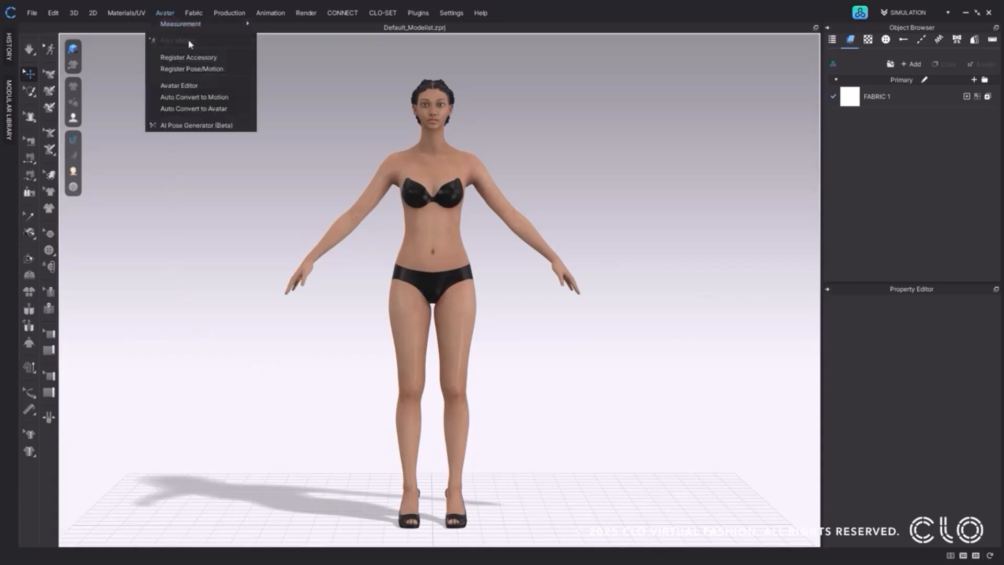
click(240, 59)
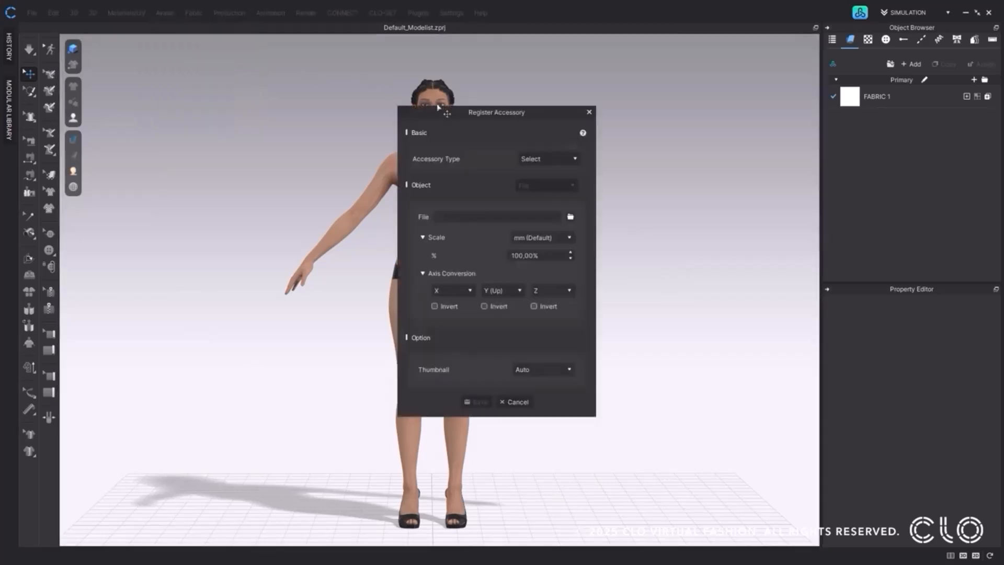
drag(438, 108, 616, 114)
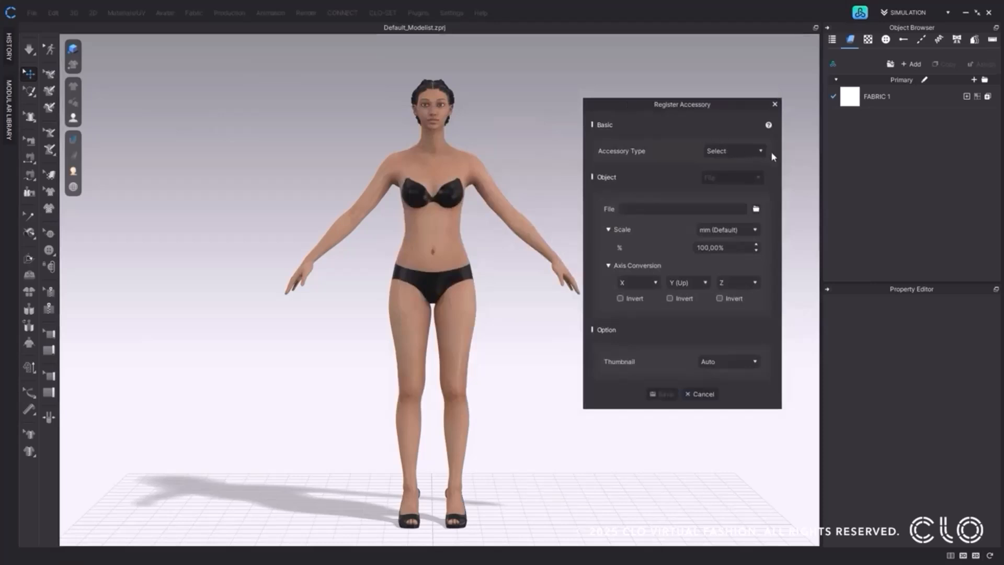
click(760, 152)
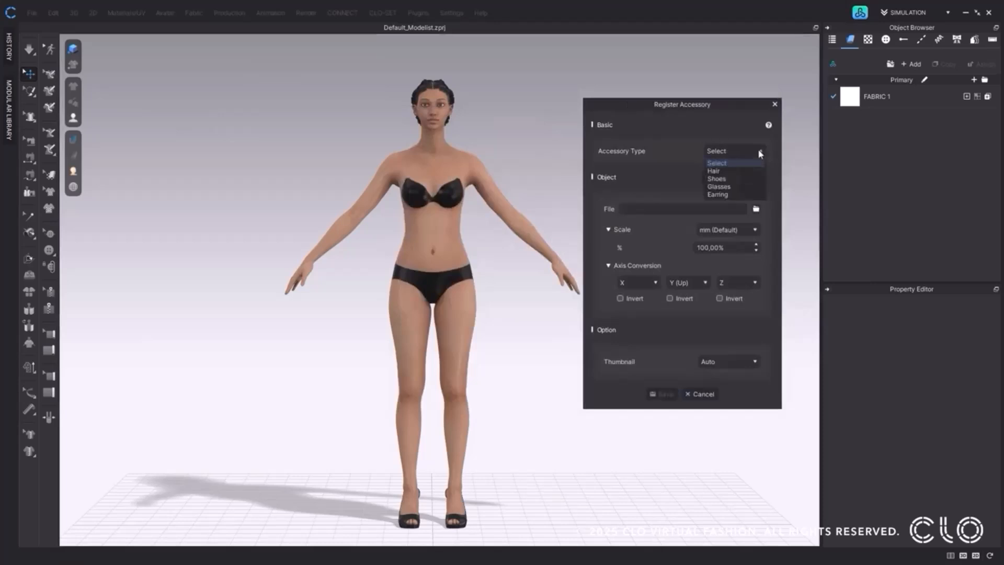
click(752, 179)
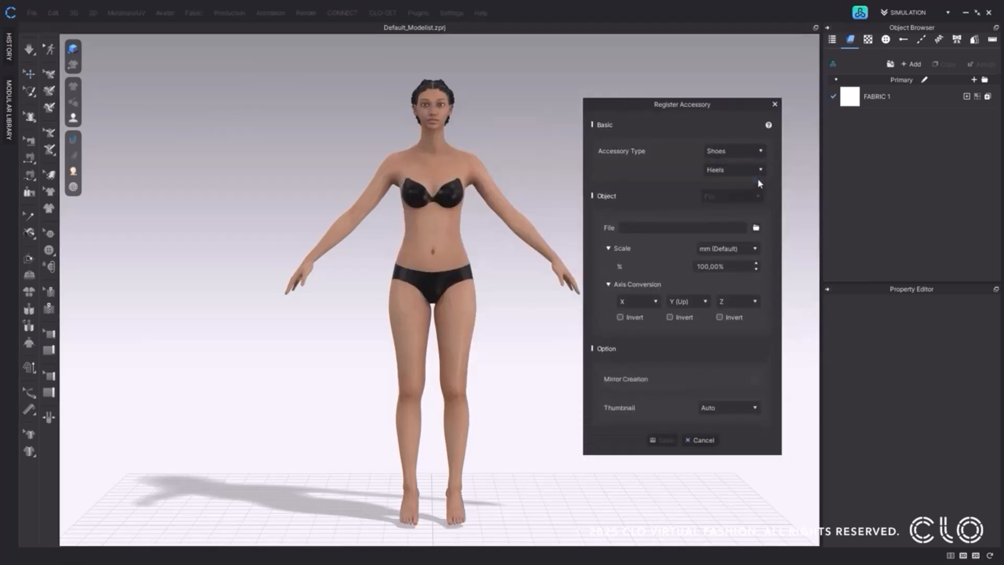
click(751, 172)
click(759, 188)
Load heel_knot.obj as the object file of the shoe accessory.
click(756, 228)
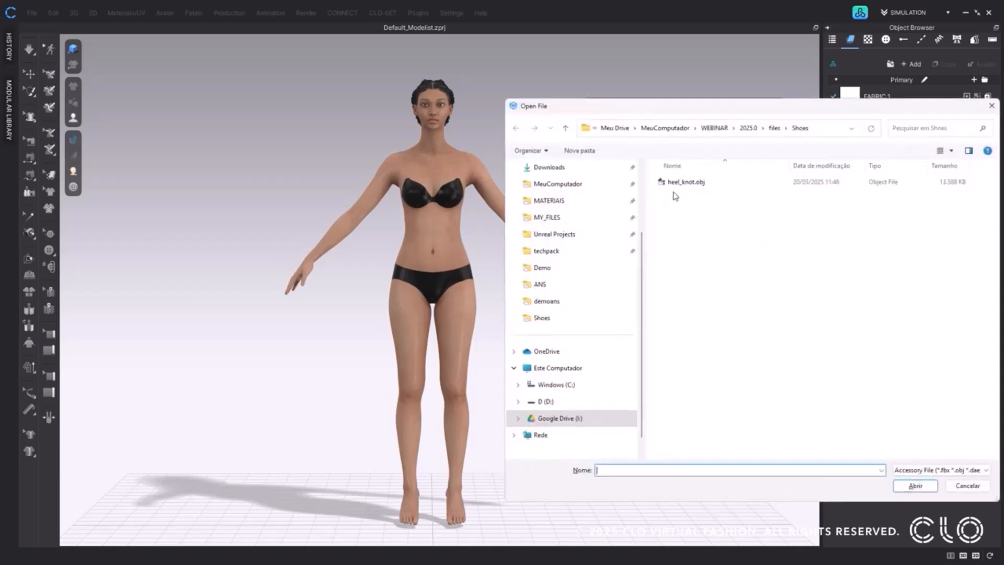
click(686, 182)
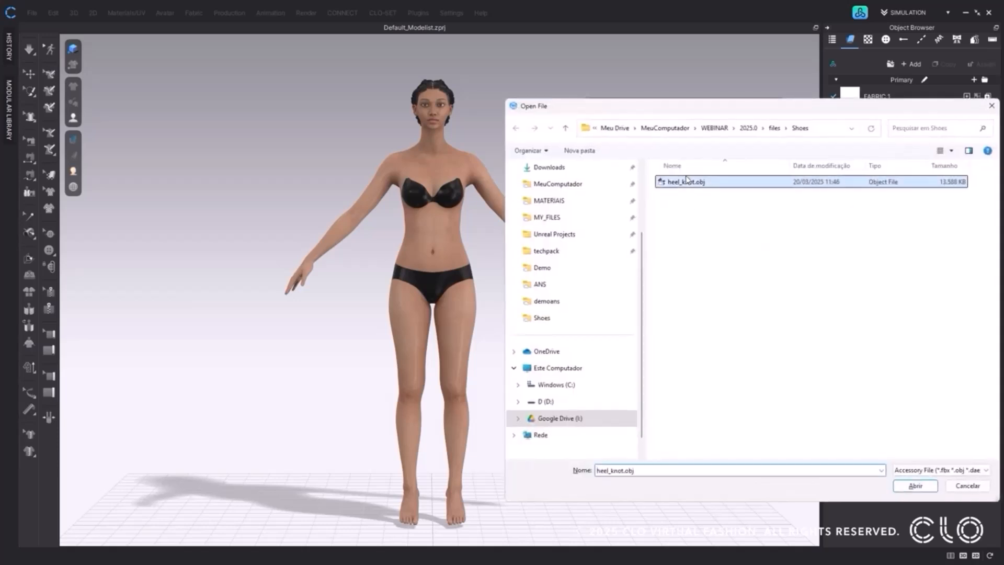
click(914, 485)
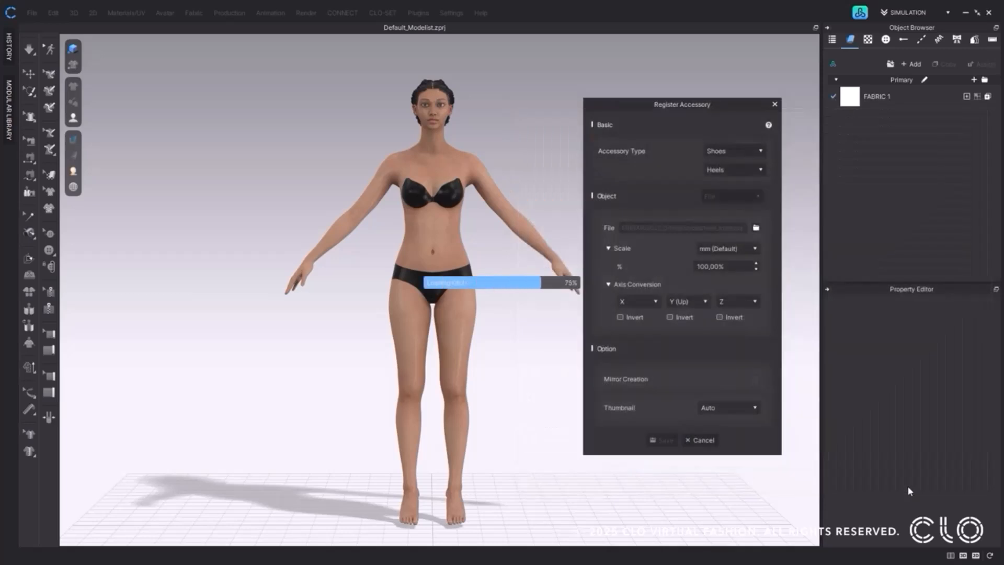
Select the block heel mesh of the avatar's left shoe and set it as Heels.
middle_drag(561, 496, 535, 359)
scroll(535, 360, up, 5)
key(ctrl+a)
mouse_move(485, 452)
right_down()
mouse_move(506, 398)
mouse_move(439, 408)
mouse_move(488, 445)
right_up()
drag(483, 508, 429, 460)
right_click(434, 450)
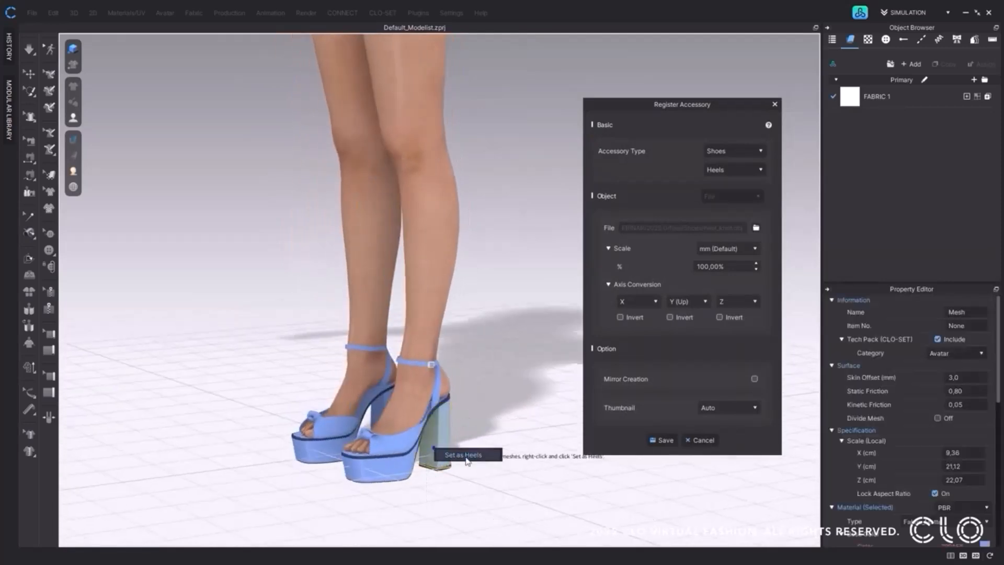
click(492, 459)
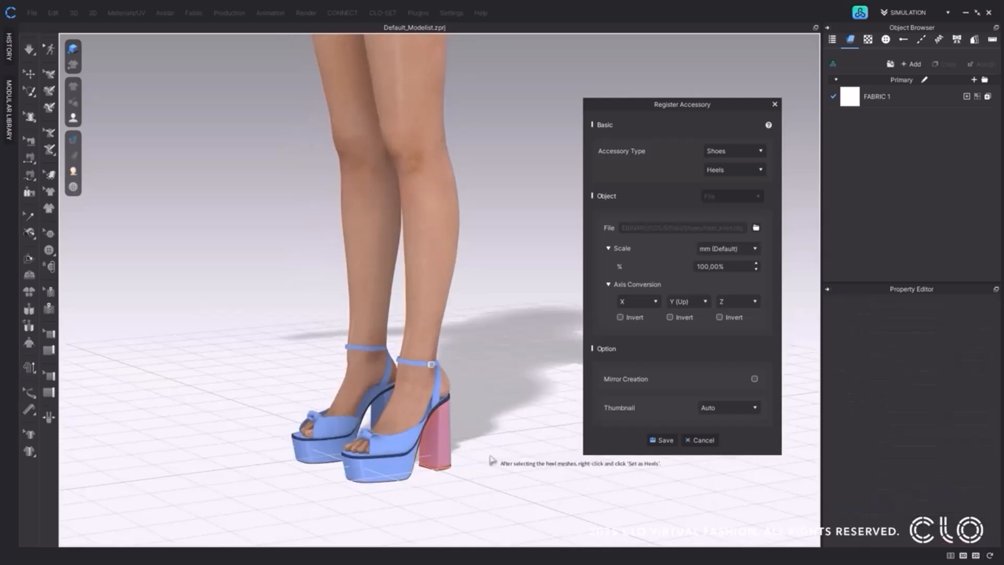
click(313, 454)
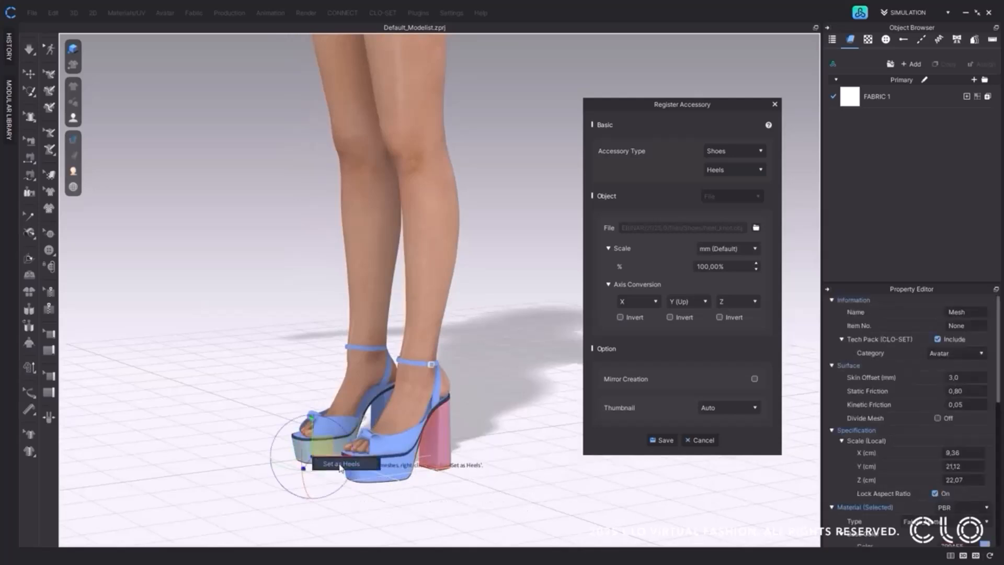
click(322, 509)
right_click(316, 459)
click(334, 463)
Set the block heel mesh of the avatar's right shoe as Heels.
right_drag(328, 497, 431, 487)
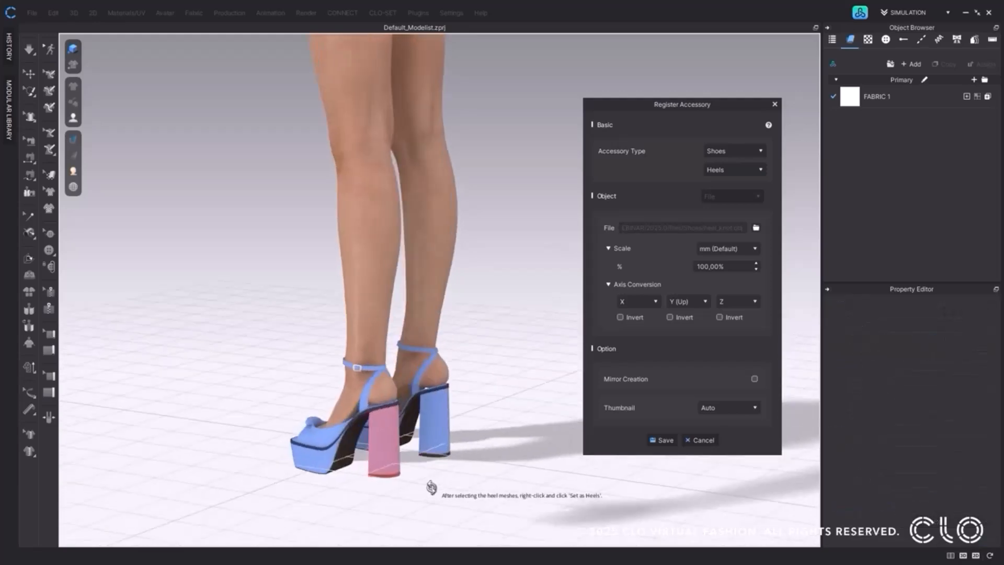
right_click(442, 435)
click(505, 443)
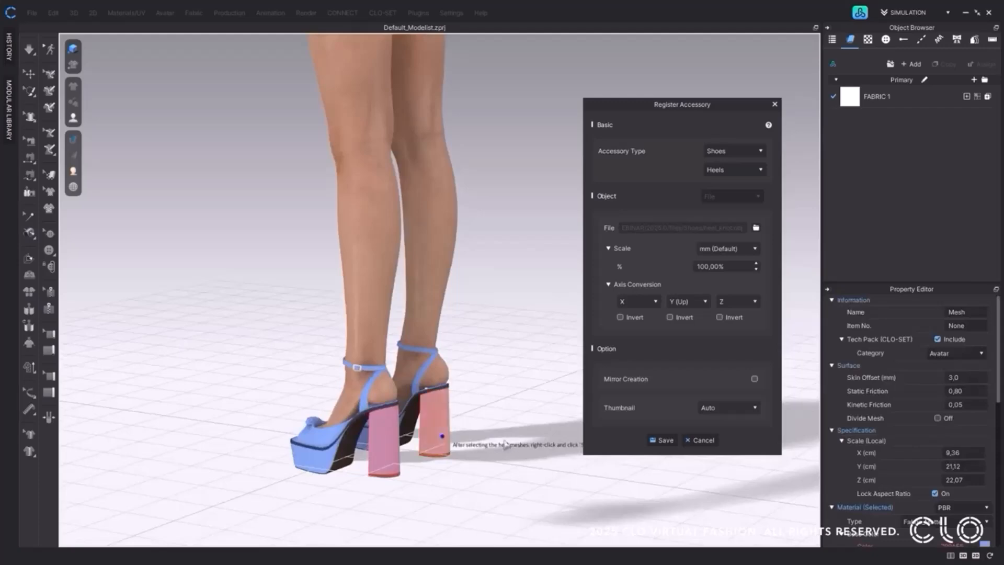
Save the registered heels accessory under the file name knotheel.
right_drag(477, 478, 542, 376)
scroll(542, 376, down, 3)
middle_drag(542, 376, 521, 538)
click(662, 439)
text(knothee)
click(915, 485)
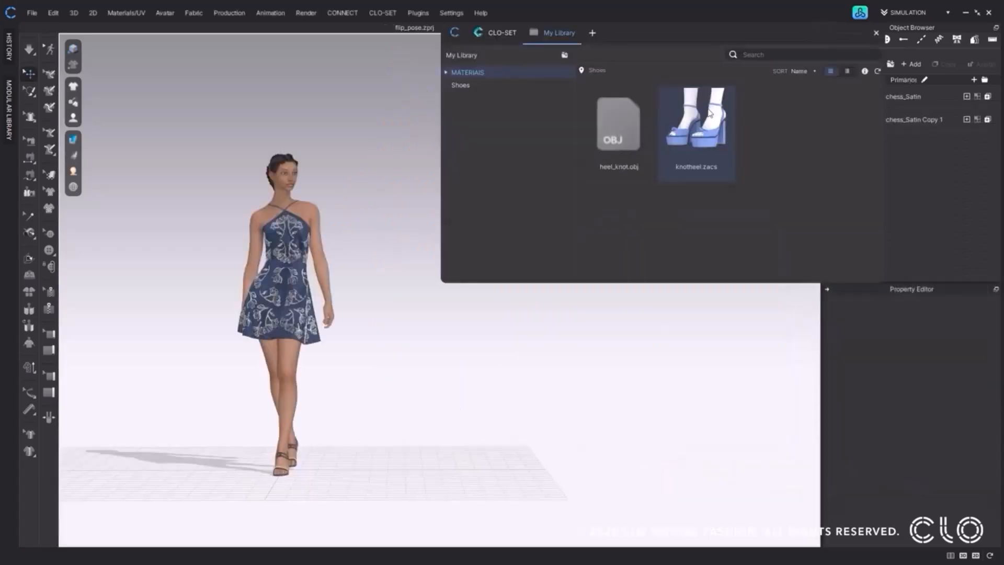
Put the knotheel.zacs shoes on the walking avatar in the blue dress and reposition all avatars and garments.
right_click(326, 288)
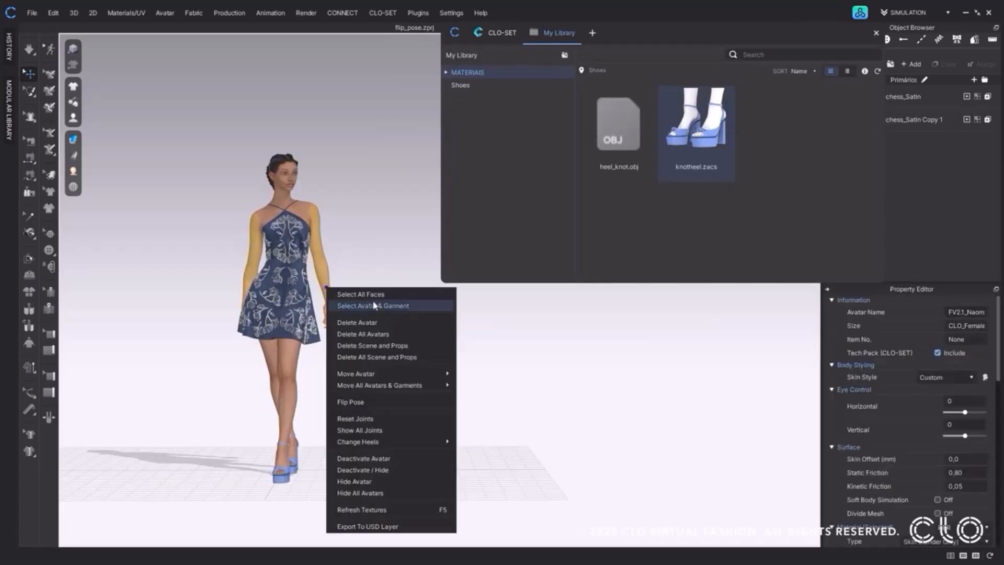
mouse_move(452, 386)
click(505, 398)
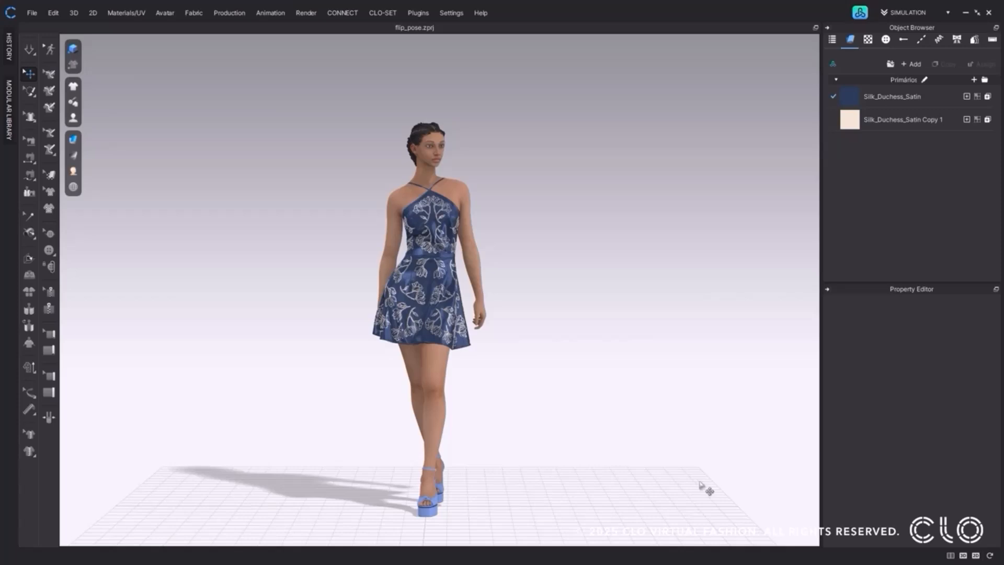
Flip the pose of the walking avatar wearing the blue dress.
mouse_move(700, 485)
right_down()
mouse_move(660, 486)
mouse_move(744, 486)
mouse_move(695, 484)
right_up()
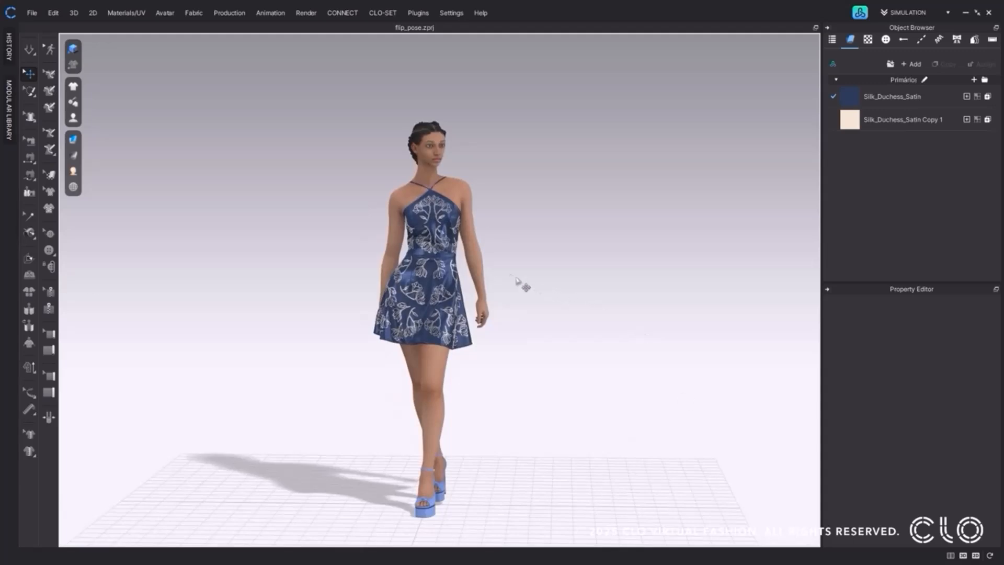
right_click(477, 263)
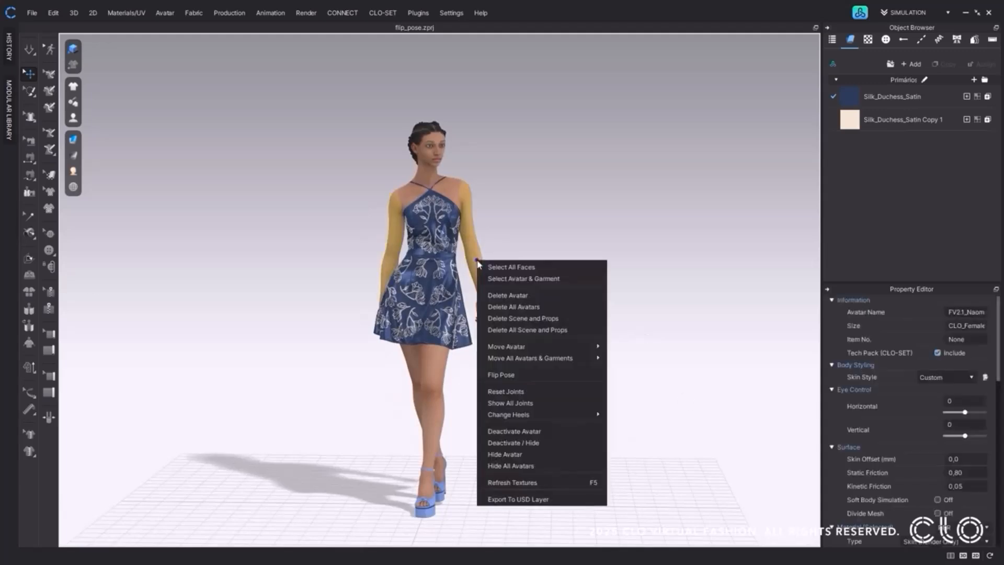
click(585, 377)
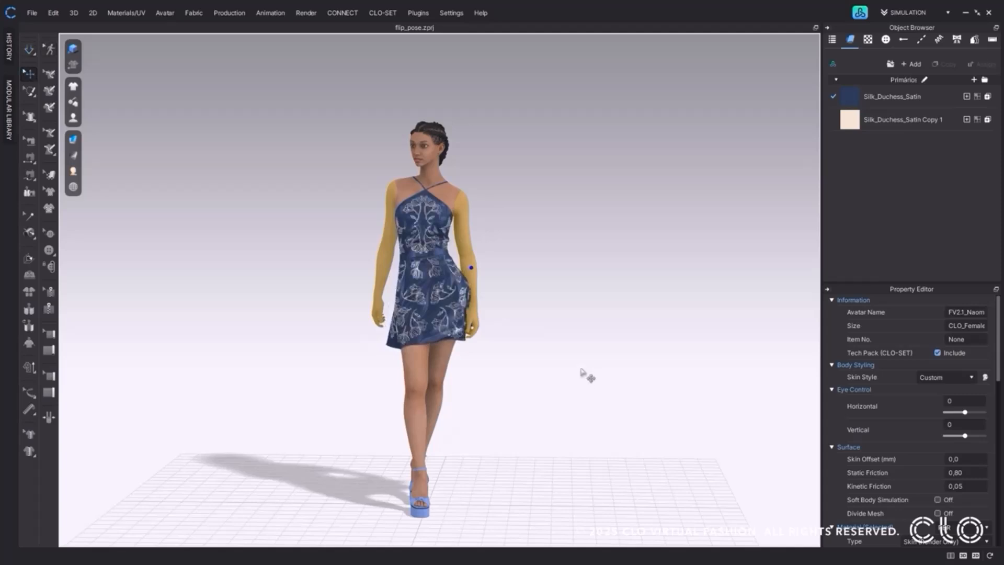
mouse_move(575, 365)
right_down()
mouse_move(617, 369)
mouse_move(583, 366)
right_up()
click(595, 372)
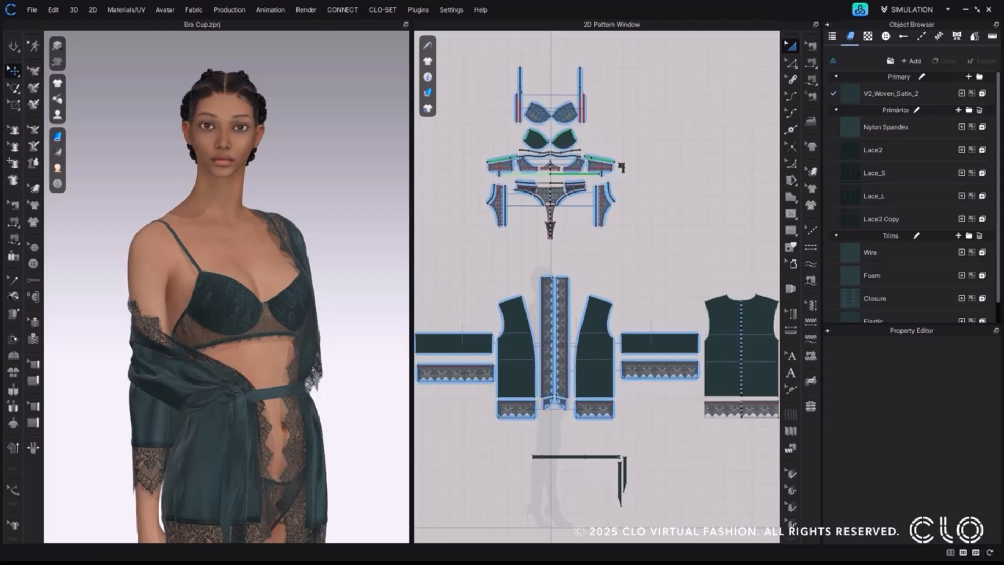
Open the Avatar Editor for the lingerie avatar and base the avatar's width on Under Bust.
click(171, 10)
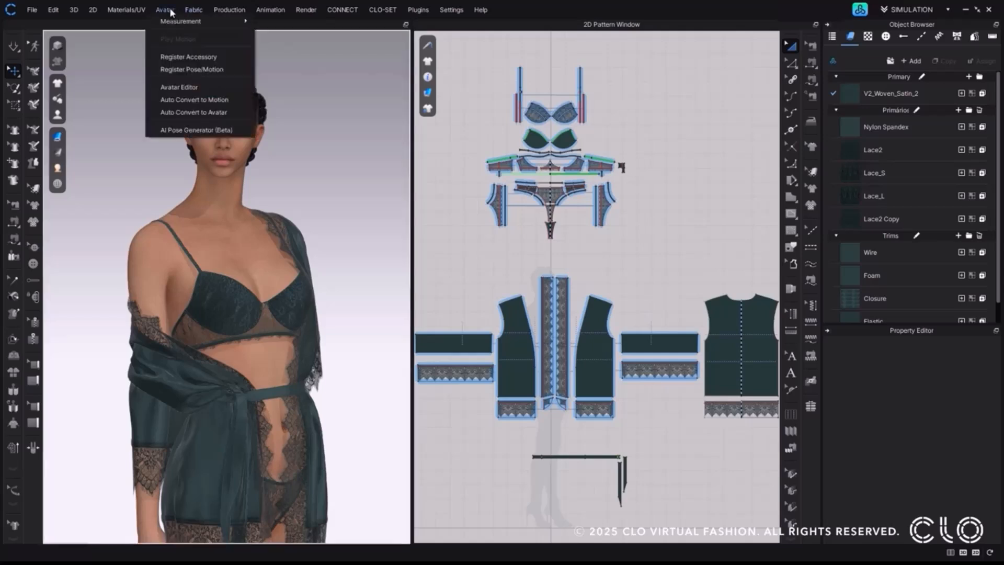
click(174, 89)
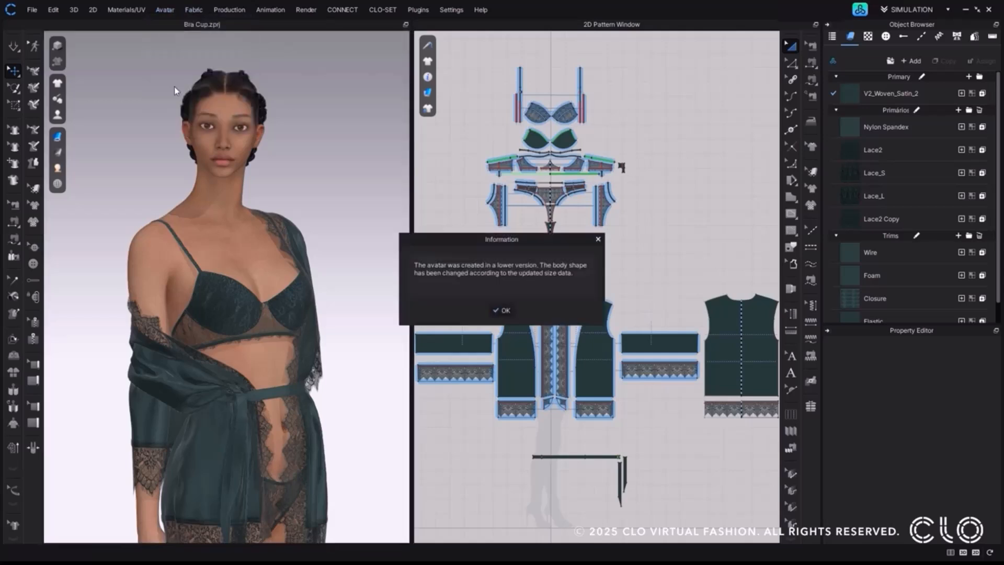
click(501, 310)
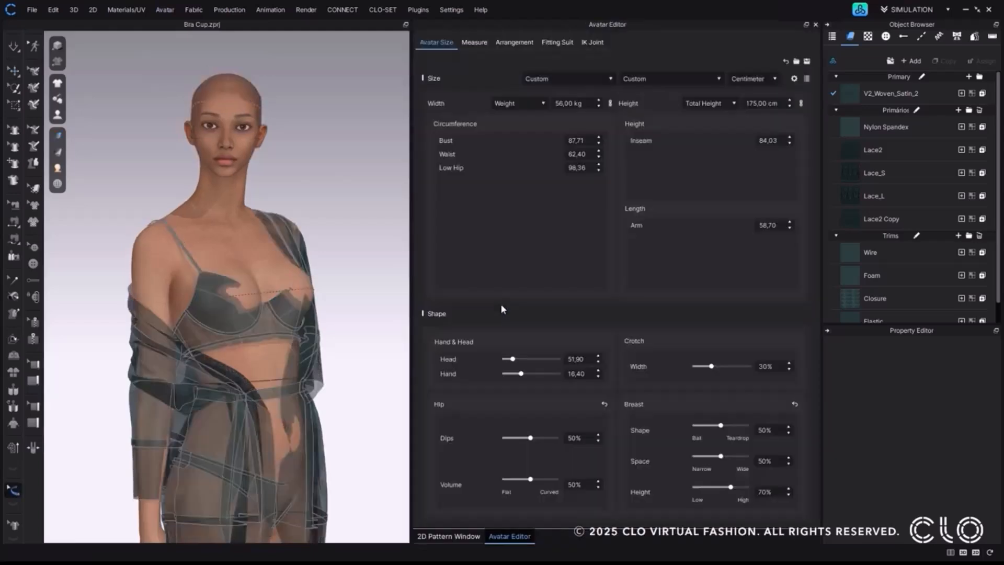
click(520, 104)
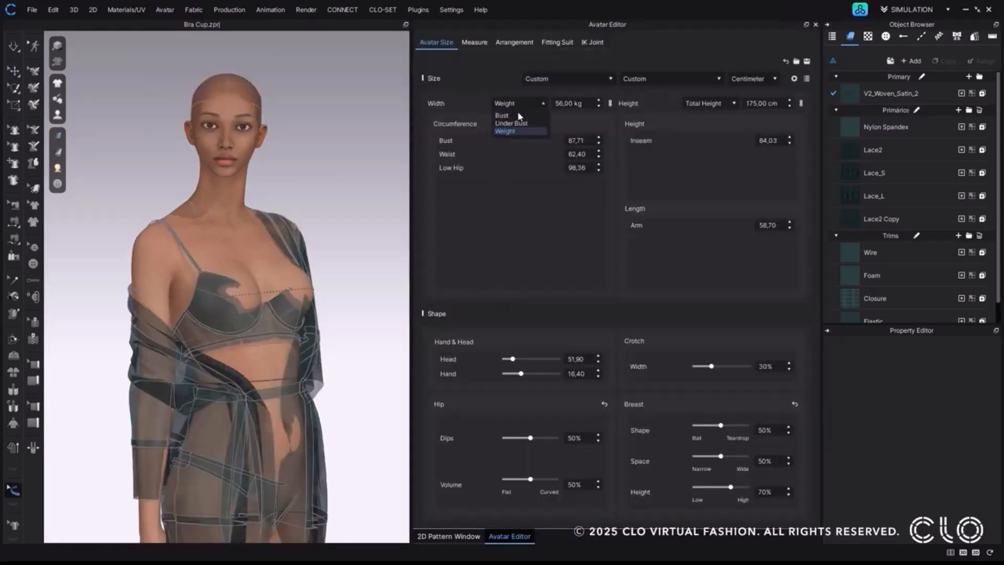
click(518, 123)
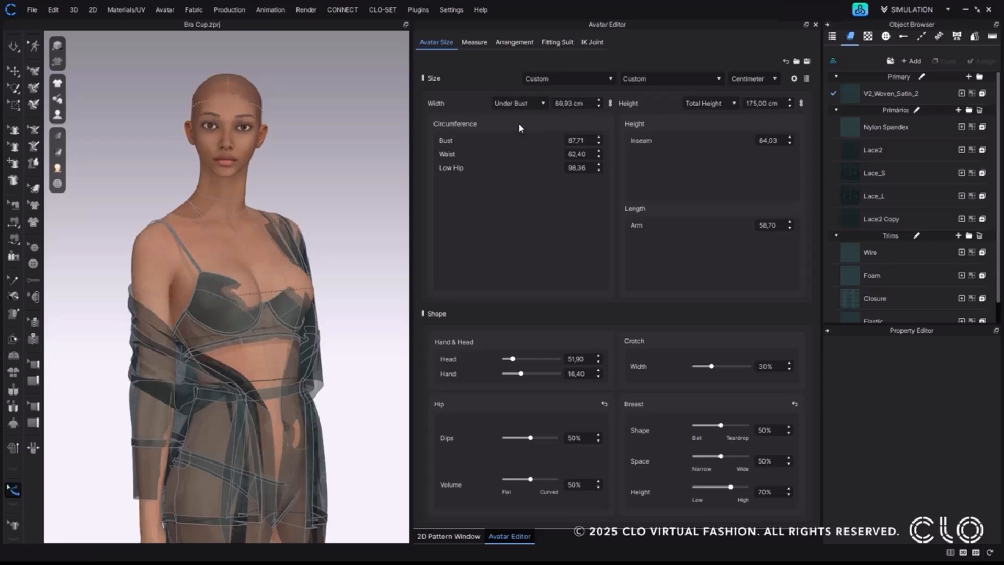
Turn on Cup Size in the avatar size settings and check the Size Count field.
click(794, 79)
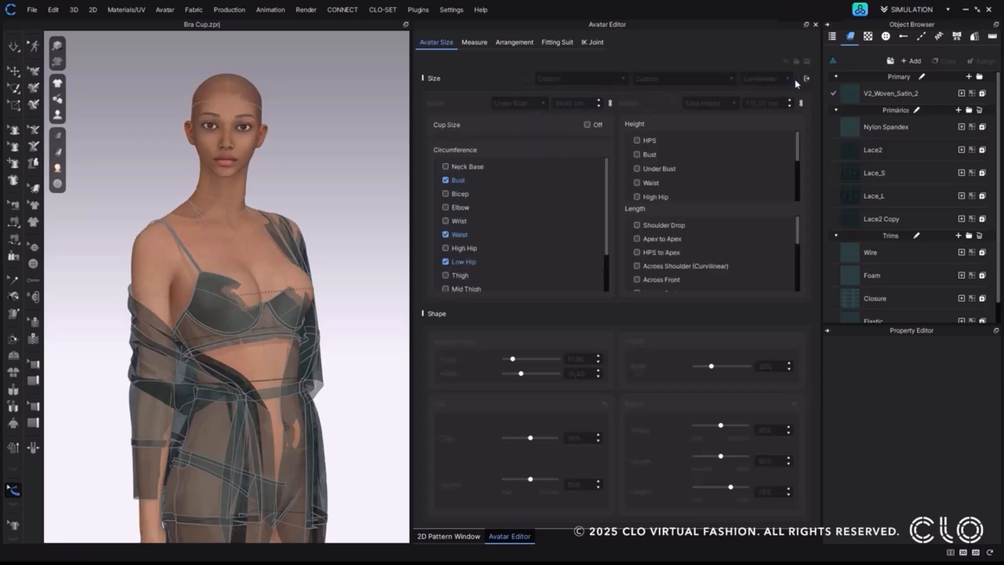
click(588, 126)
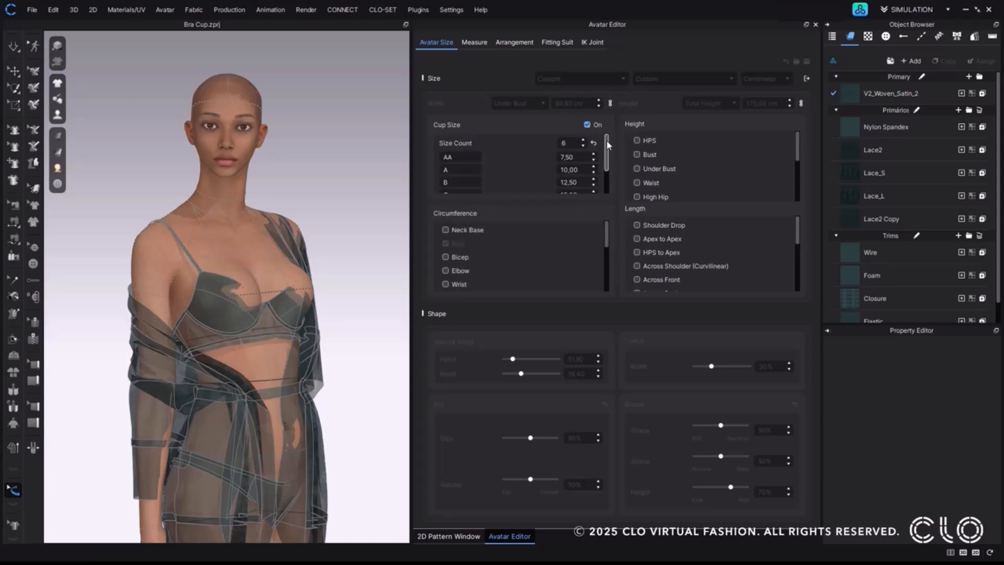
drag(606, 141, 607, 146)
double_click(575, 143)
click(548, 145)
Set the E (DD) cup size value to 22.
drag(607, 159, 608, 177)
double_click(568, 185)
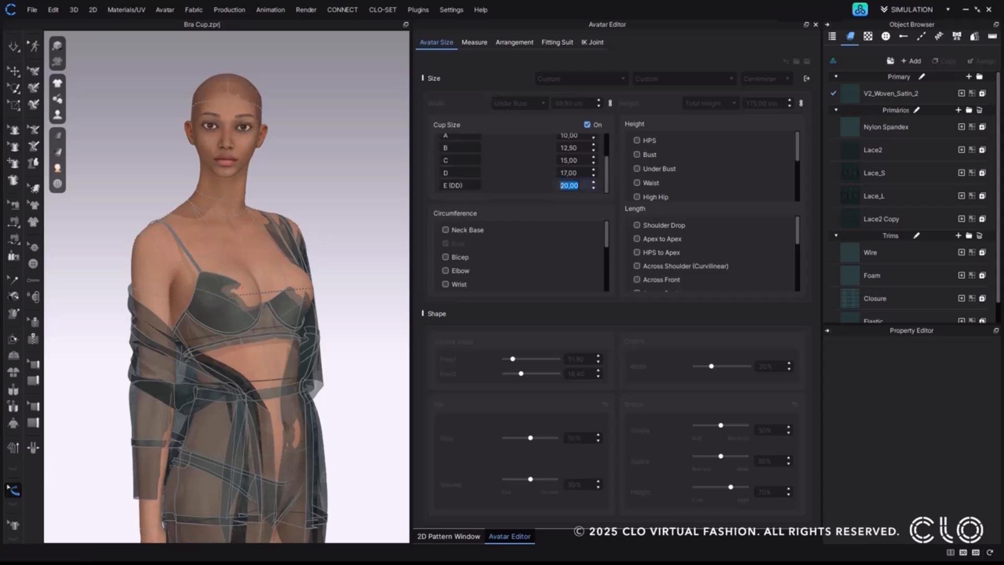
text(22)
key(Return)
drag(606, 175, 607, 153)
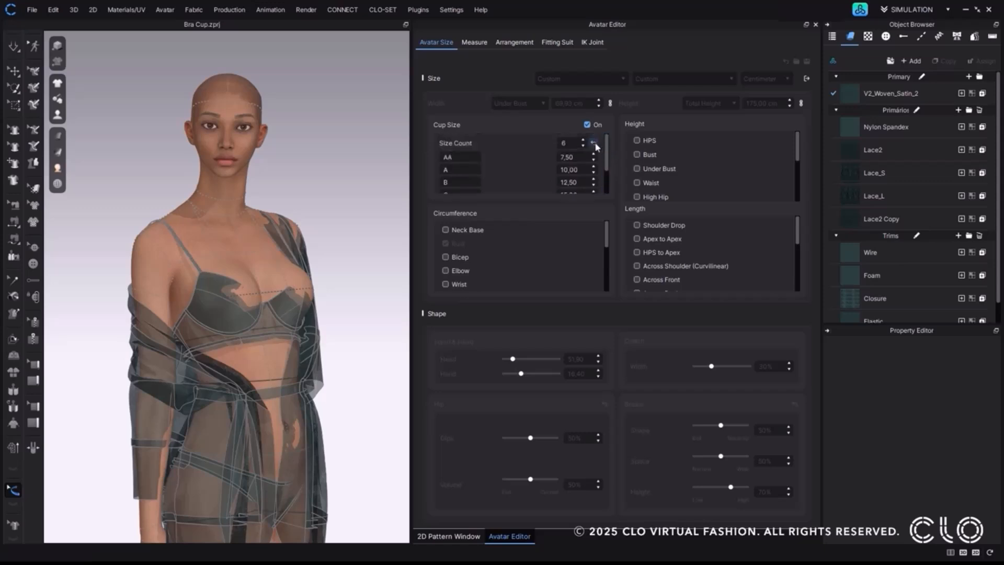
Reset the avatar's cup size values to their defaults and leave the avatar size settings.
click(594, 143)
mouse_move(607, 151)
mouse_down()
mouse_move(607, 173)
mouse_move(607, 152)
mouse_up()
click(806, 79)
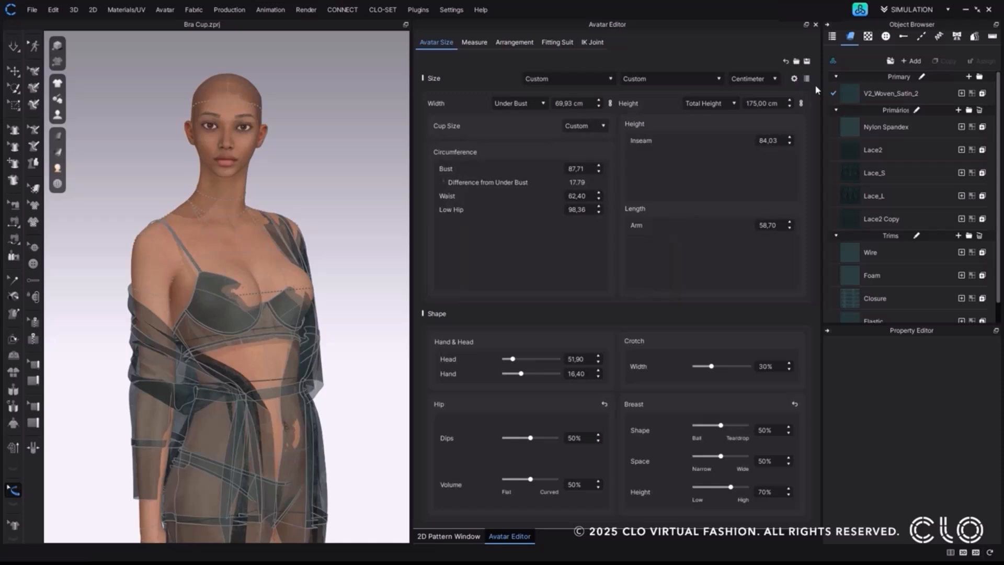
Switch the avatar's Cup Size to A, C and finally D.
click(592, 127)
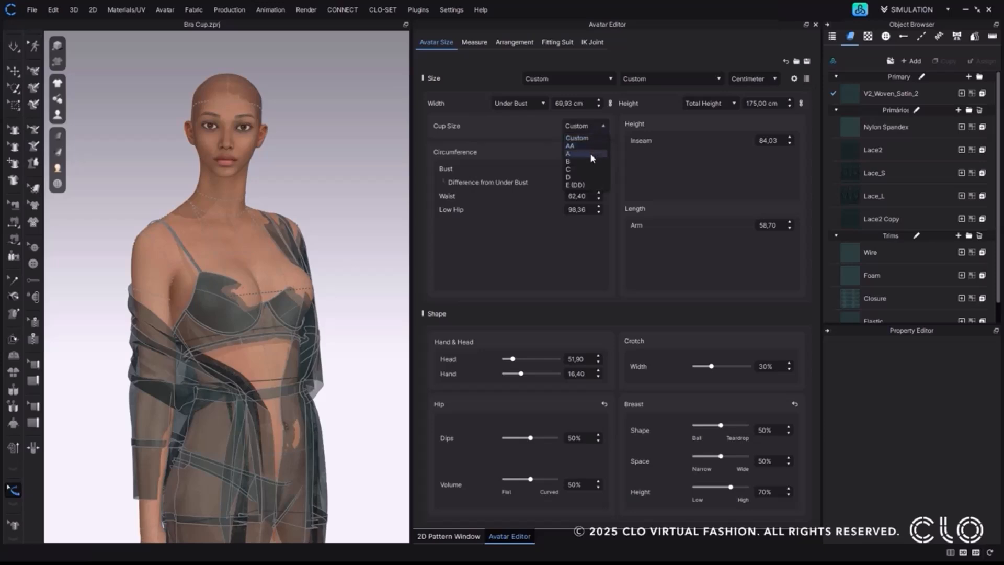
click(592, 154)
click(604, 128)
click(597, 168)
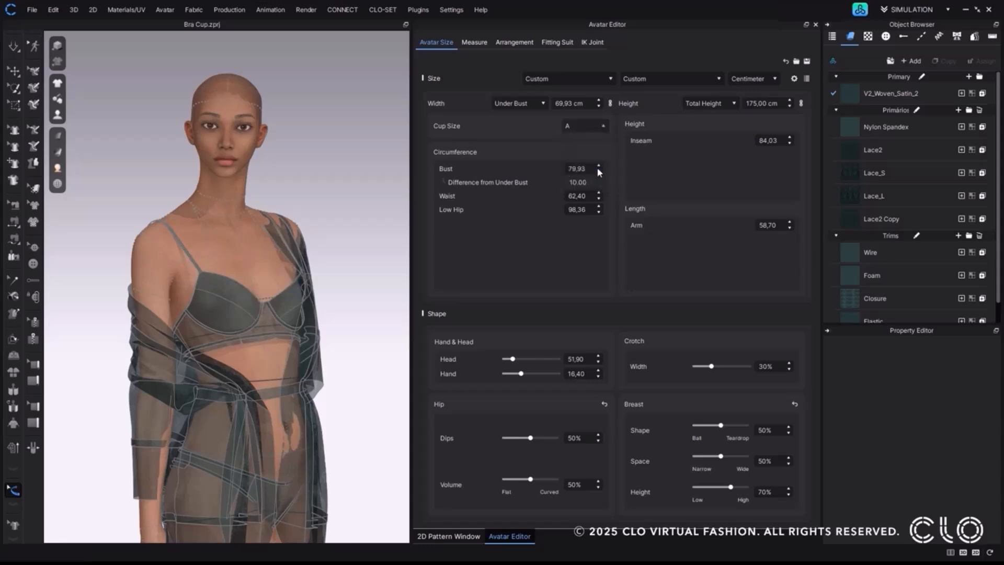
click(602, 128)
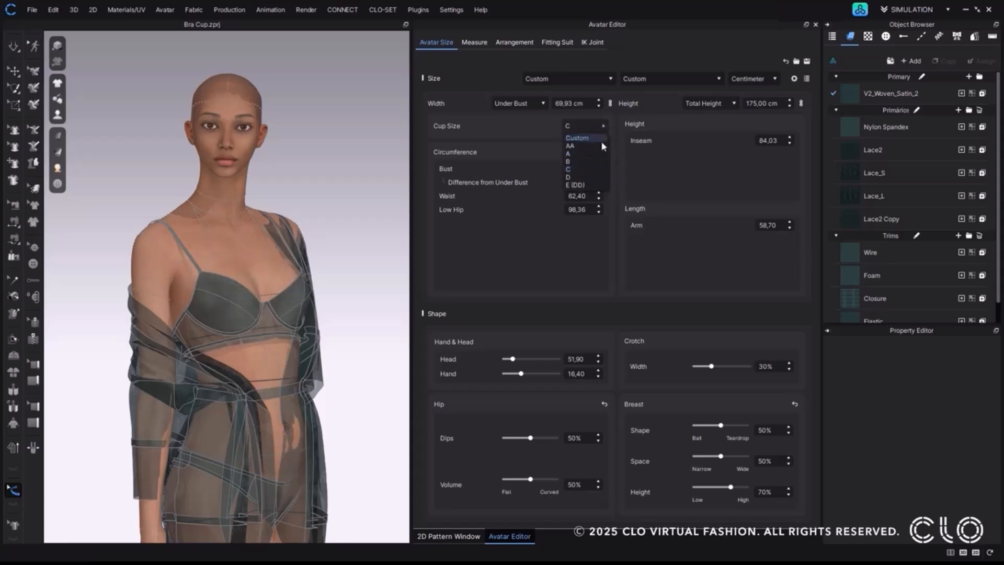
click(597, 176)
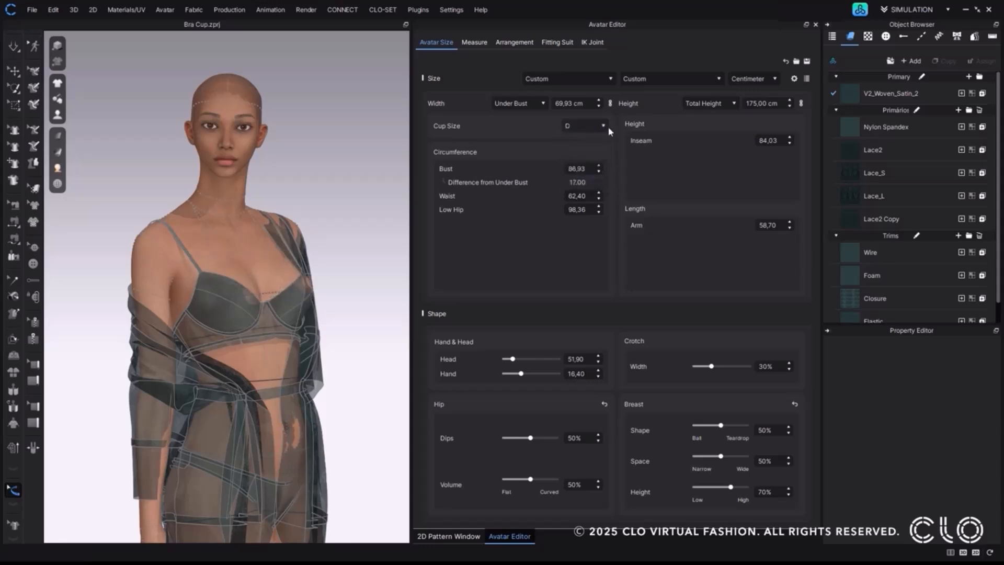
Close the Avatar Editor and simulate the lingerie outfit on the resized avatar.
click(815, 25)
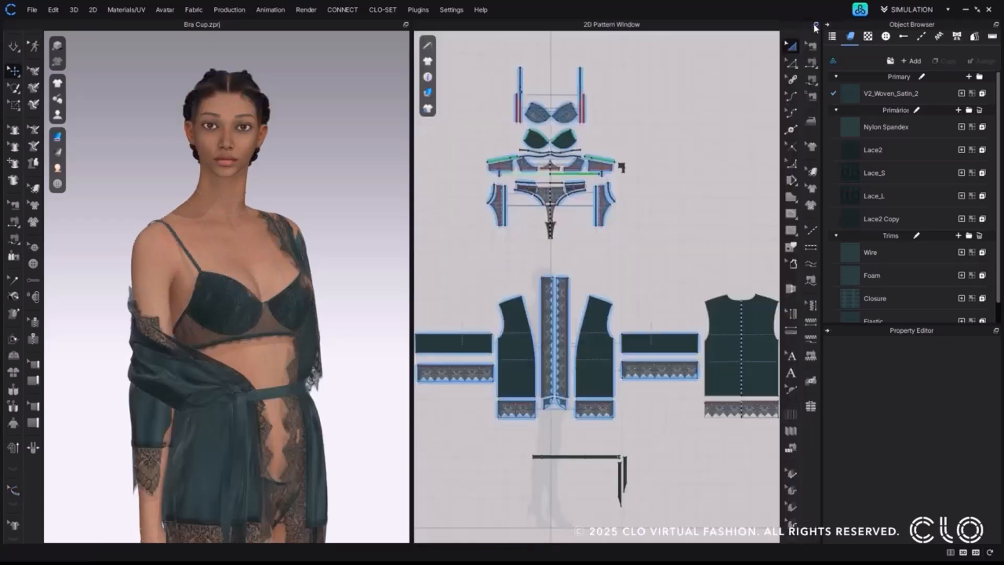
click(12, 48)
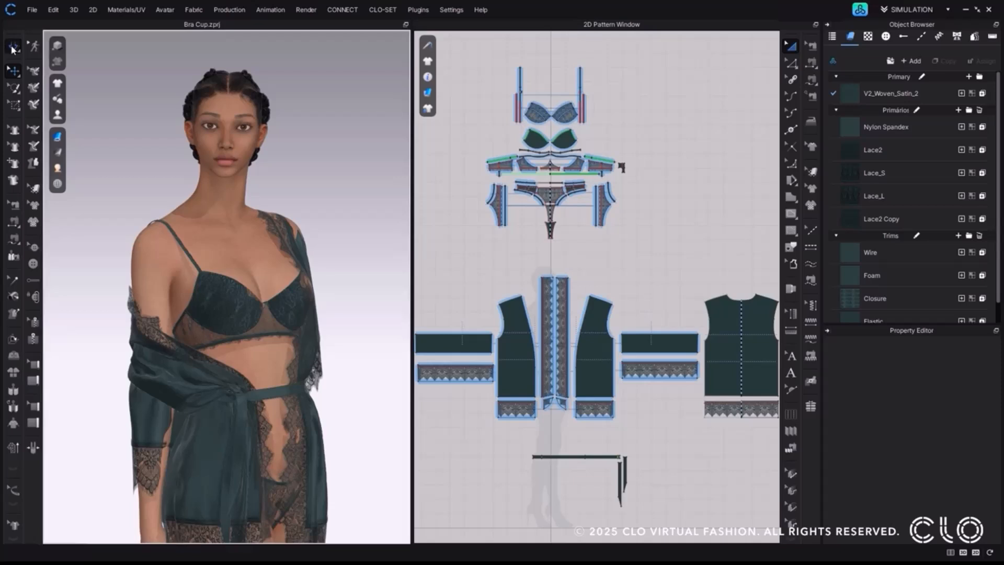
click(13, 49)
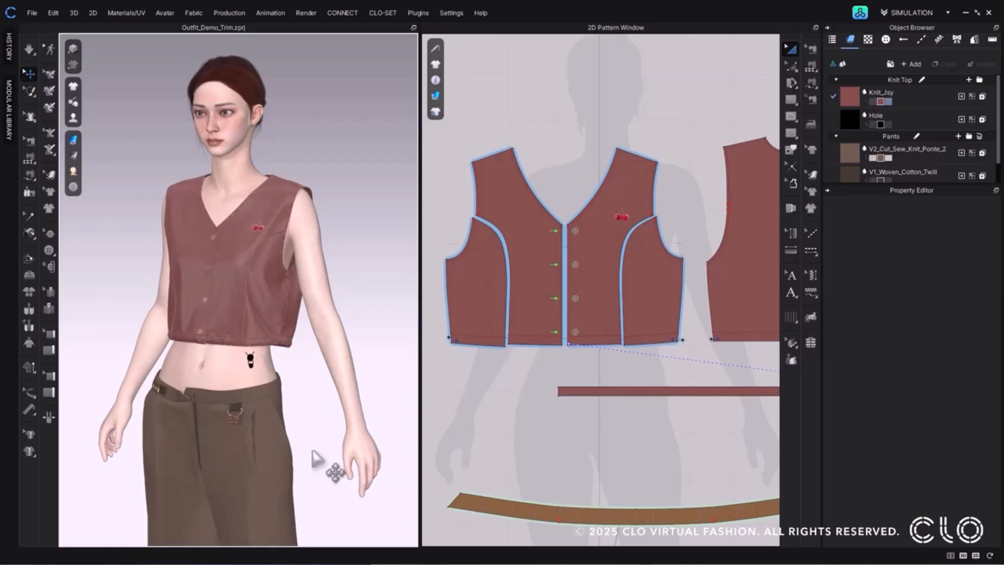
Inspect the butterfly D-ring trim hanging from the loop on the pants waistband in Outfit_Demo_Trim.
scroll(341, 331, up, 10)
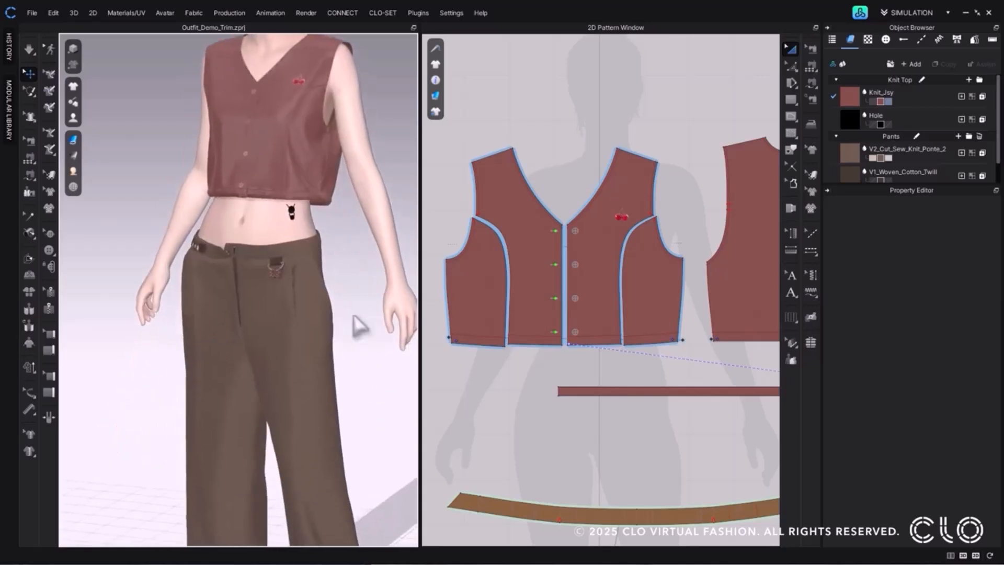
middle_drag(268, 350, 298, 235)
click(296, 233)
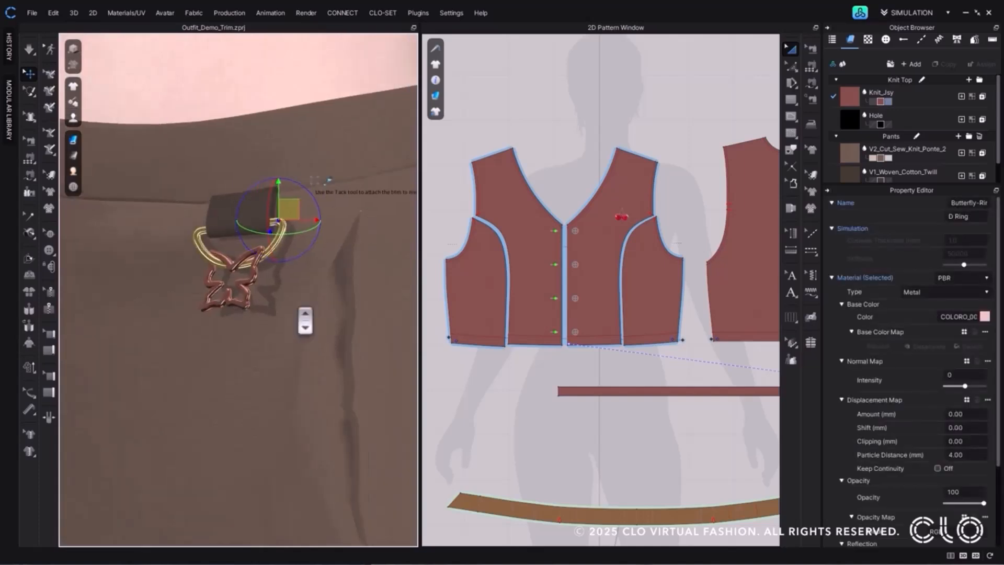
scroll(299, 309, down, 5)
click(391, 199)
Move the black cord-stopper trim from the avatar's waist onto the vest's hem beside the side seam.
middle_drag(392, 200, 395, 318)
scroll(262, 334, up, 3)
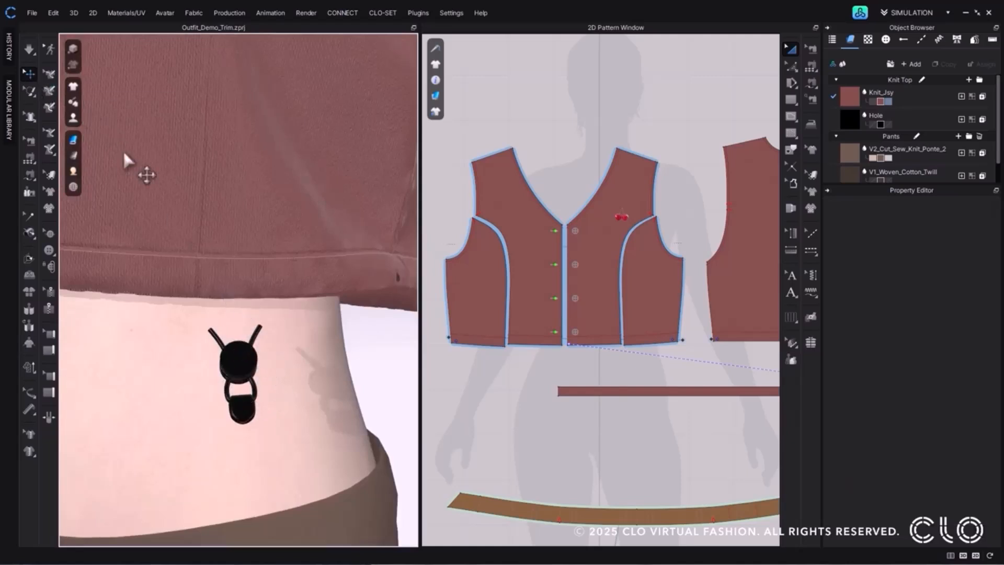
click(240, 365)
scroll(241, 366, down, 3)
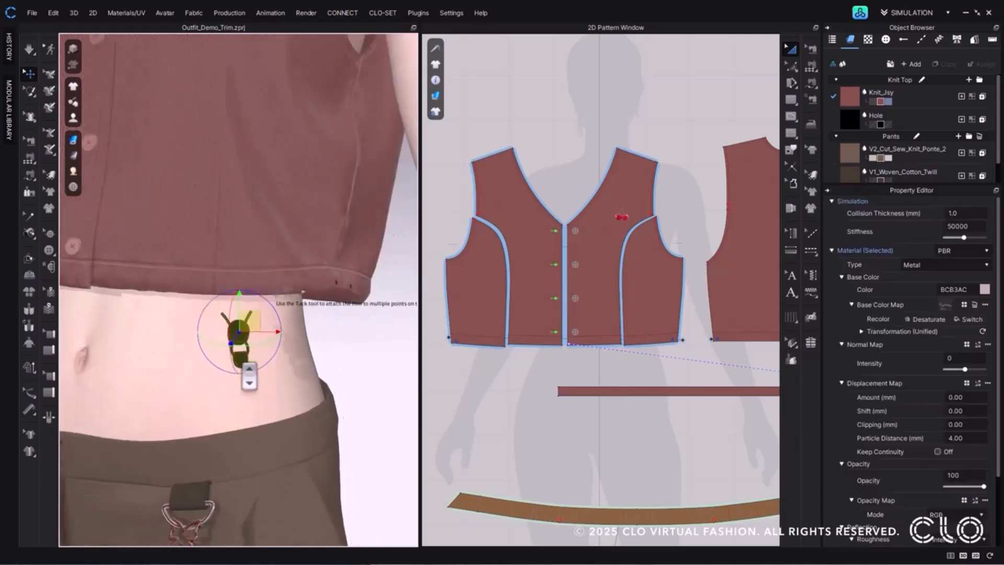
right_drag(245, 367, 246, 385)
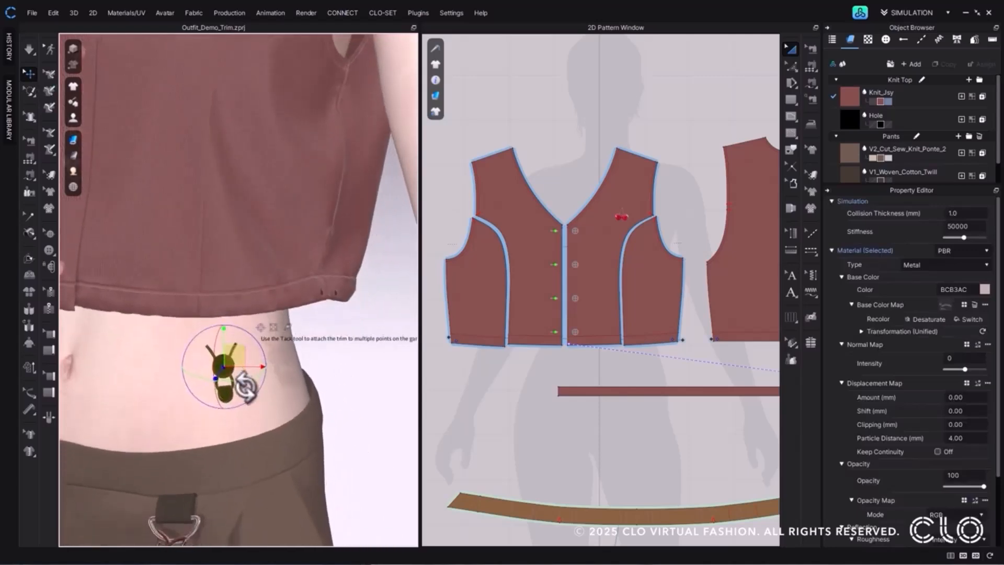
click(260, 329)
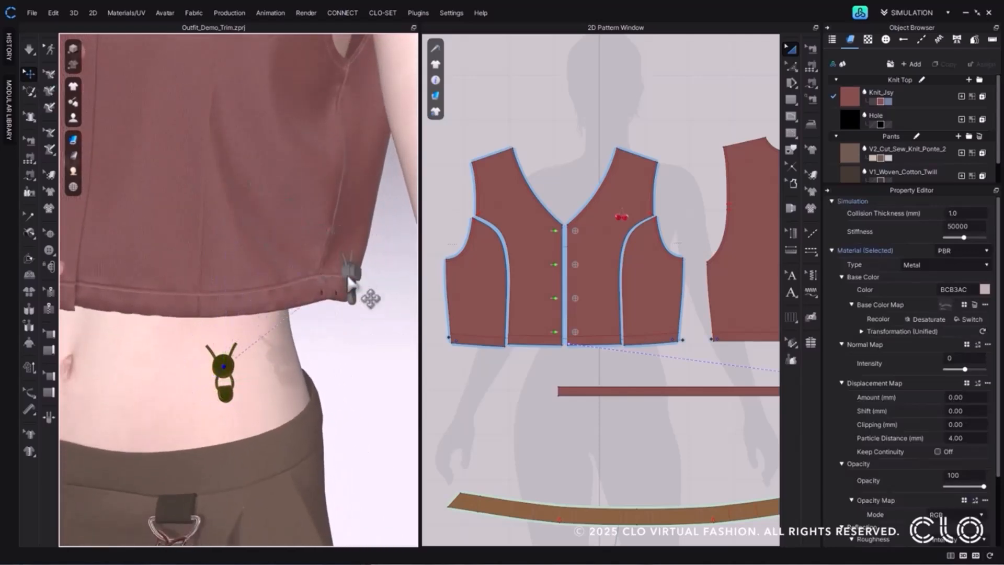
click(331, 300)
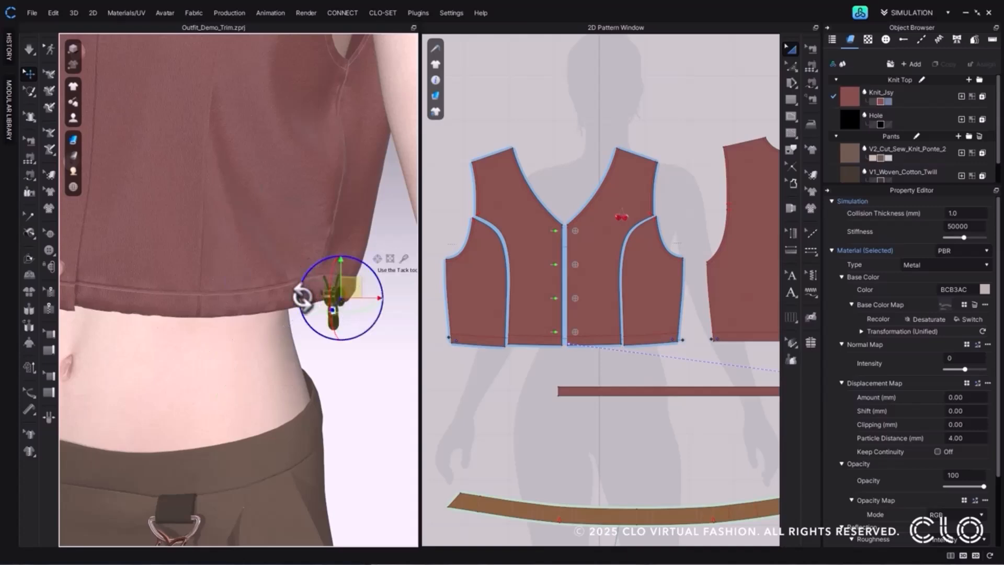
Reposition the cord-stopper trim just below the vest's hem so its two cord ends sit under the holes.
scroll(312, 274, up, 5)
middle_drag(355, 349, 187, 338)
scroll(187, 337, up, 3)
drag(200, 314, 202, 394)
right_drag(209, 395, 190, 396)
drag(190, 396, 190, 400)
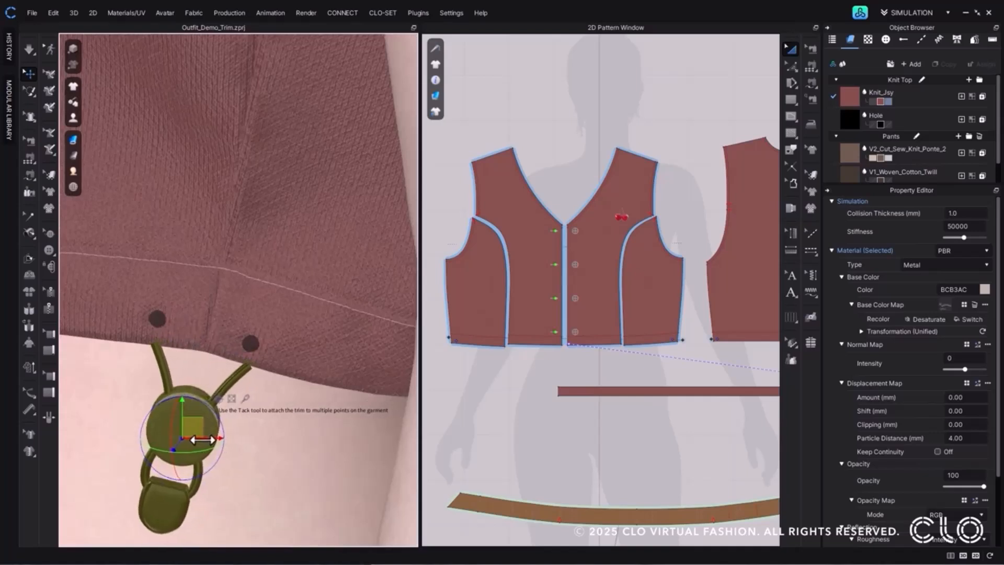
Use the Tack tool to attach the stopper's first cord end to the vest hole in front of the side seam.
click(30, 235)
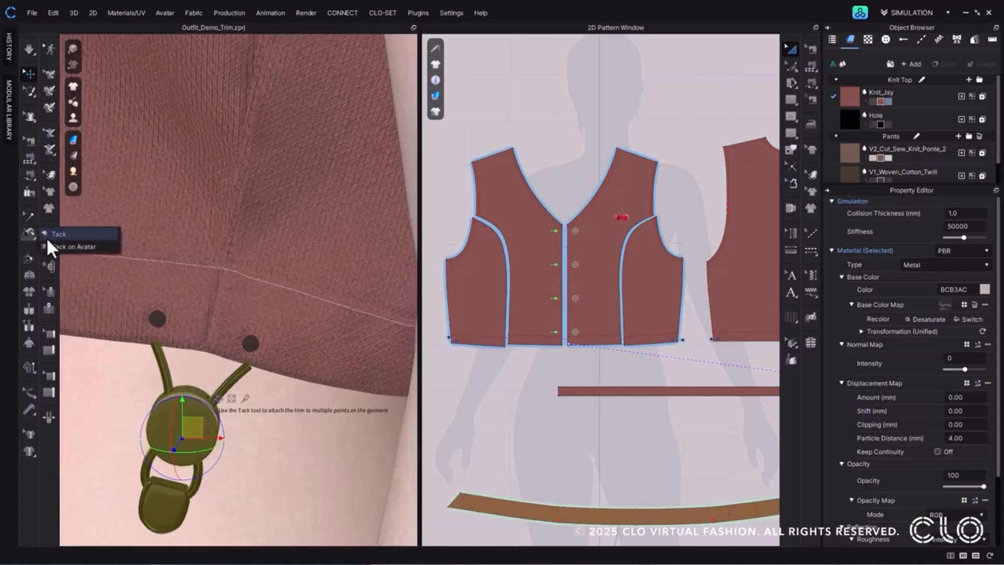
click(47, 239)
scroll(159, 349, up, 4)
right_drag(160, 351, 173, 355)
middle_drag(173, 356, 292, 313)
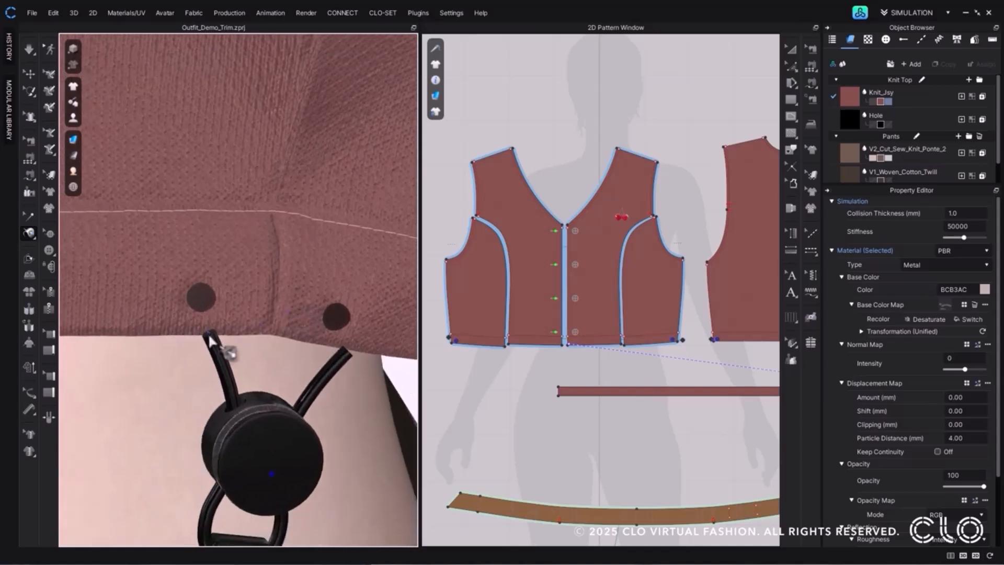
click(202, 300)
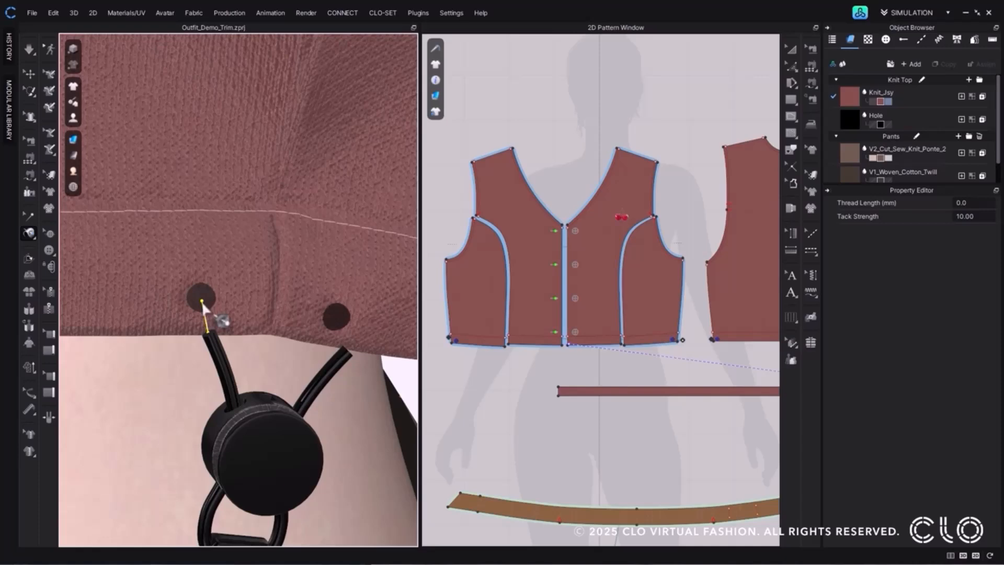
Tack the stopper's other cord end to the second hole, across the vest's side seam.
mouse_move(346, 345)
right_down()
mouse_move(336, 372)
mouse_move(347, 361)
right_up()
middle_drag(347, 361, 251, 345)
click(289, 355)
click(298, 318)
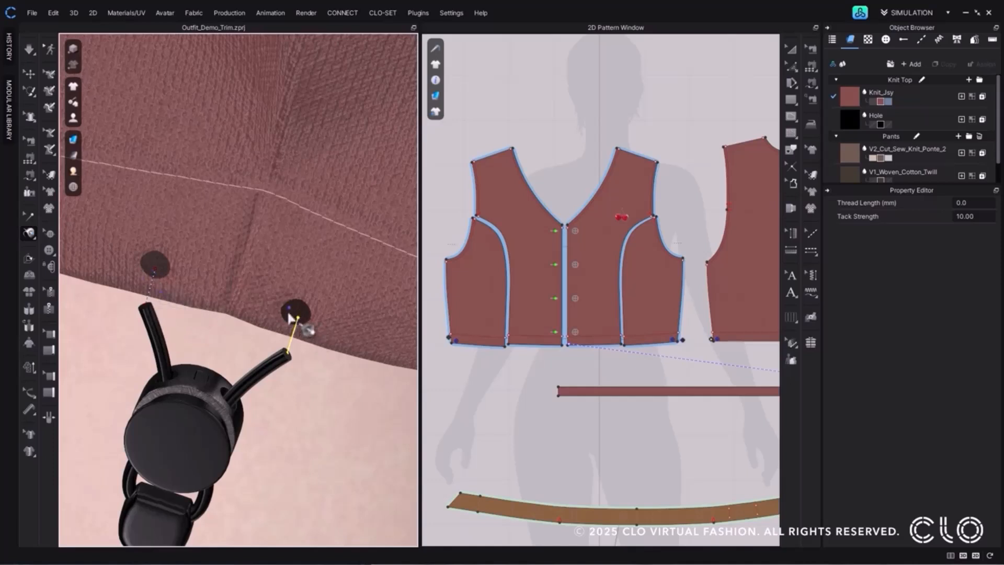
Simulate the outfit to draw the tacked cord stopper onto the vest's hem.
scroll(212, 240, down, 3)
key(space)
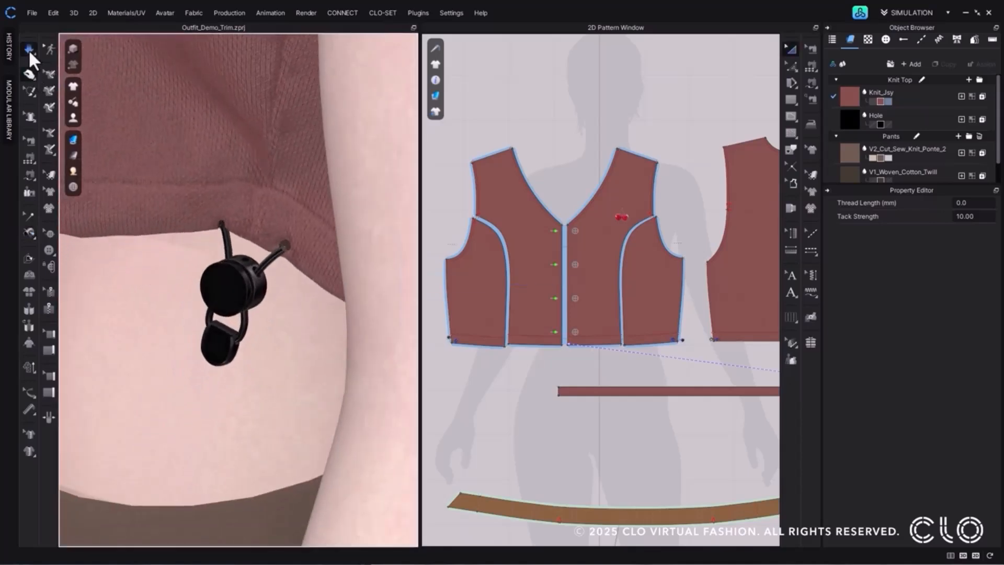
key(space)
scroll(270, 291, down, 3)
right_drag(269, 292, 293, 291)
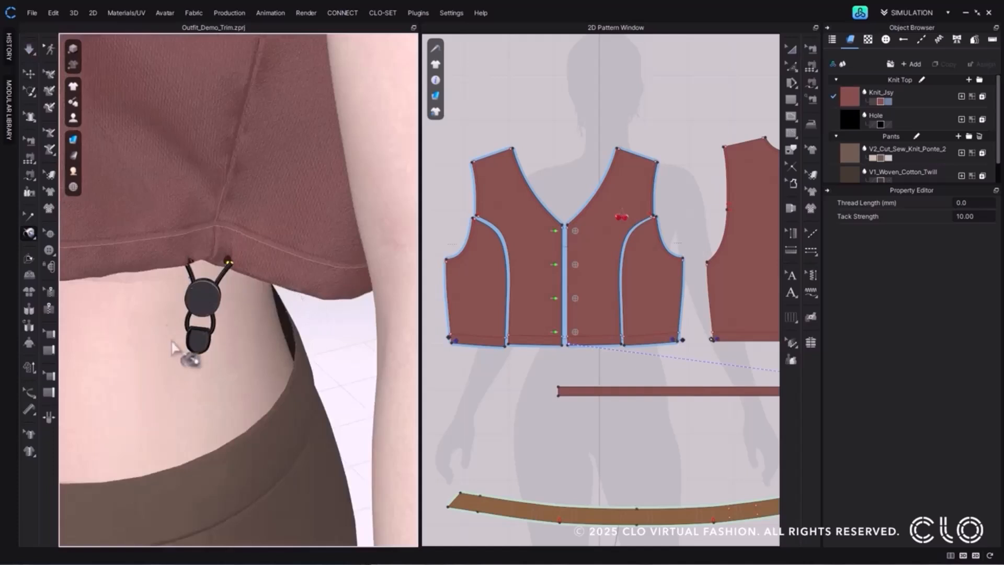
Run the simulation again and pull on the vest's side panel to test the tacked trim.
click(28, 50)
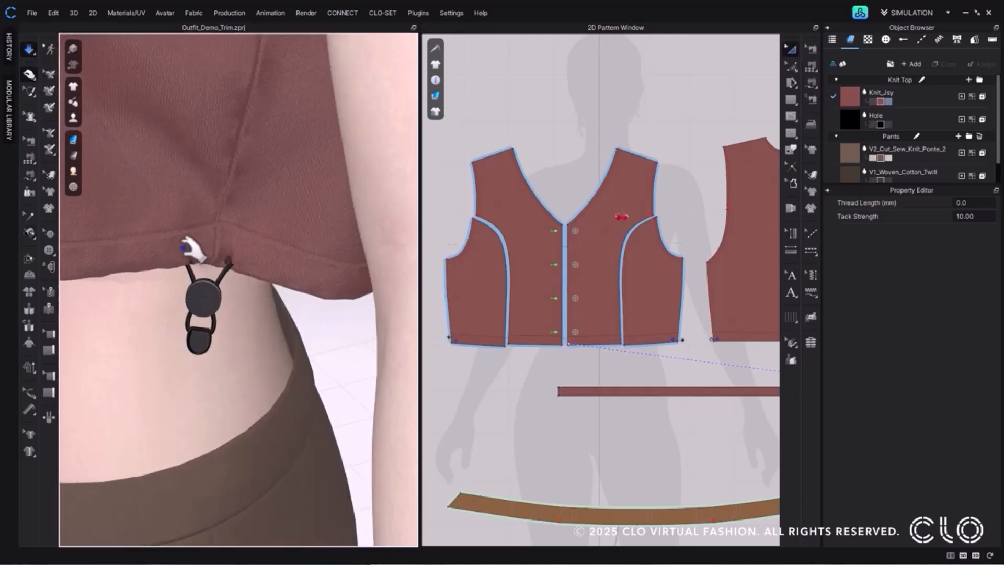
click(191, 246)
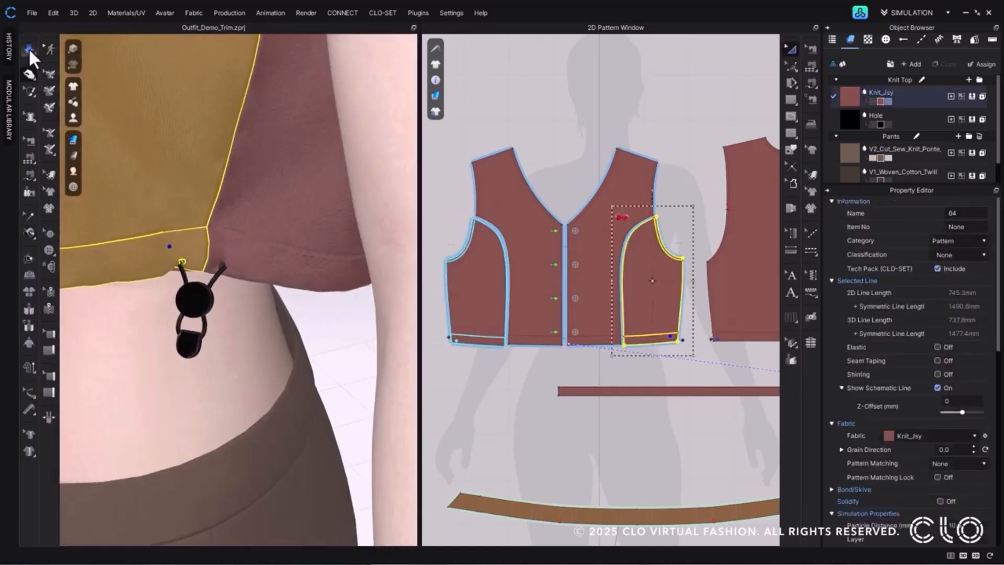
click(29, 51)
Use Edit Tack to shift the tack holding the hook-and-bar trim sideways along the pants waistband.
scroll(135, 337, down, 3)
middle_drag(135, 338, 230, 253)
scroll(171, 293, up, 2)
right_drag(172, 293, 268, 304)
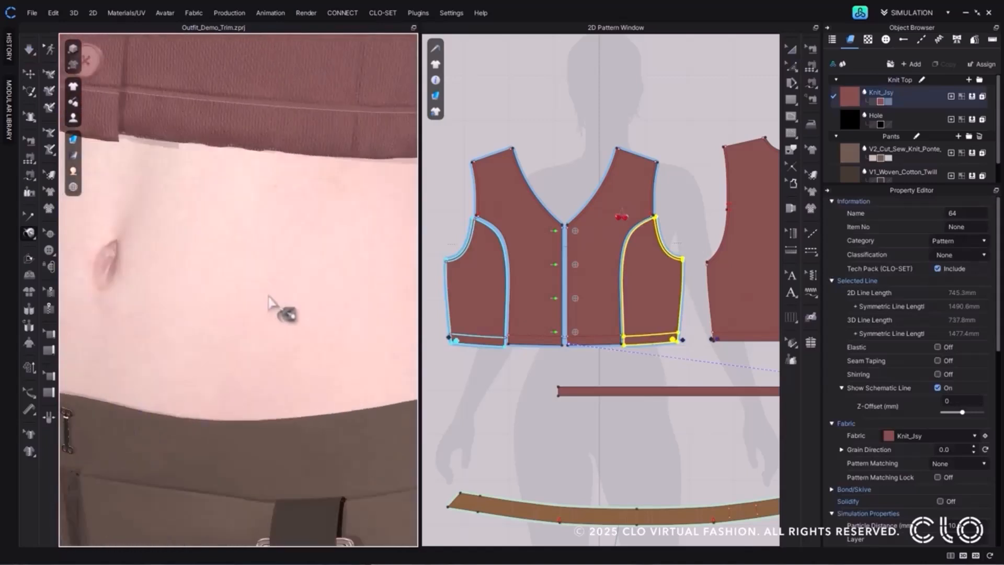
middle_drag(268, 298, 392, 205)
scroll(243, 282, up, 3)
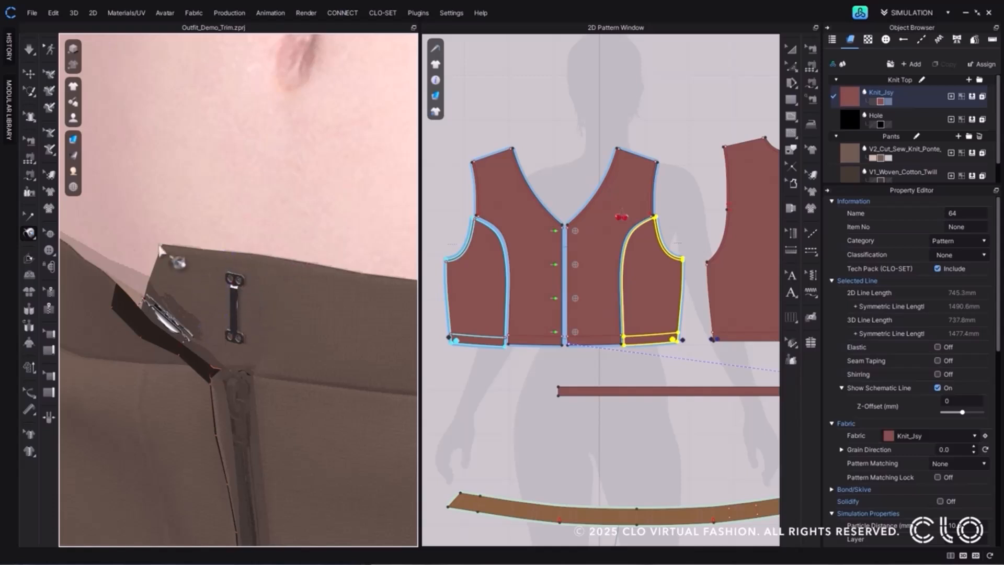
click(27, 214)
scroll(230, 293, up, 2)
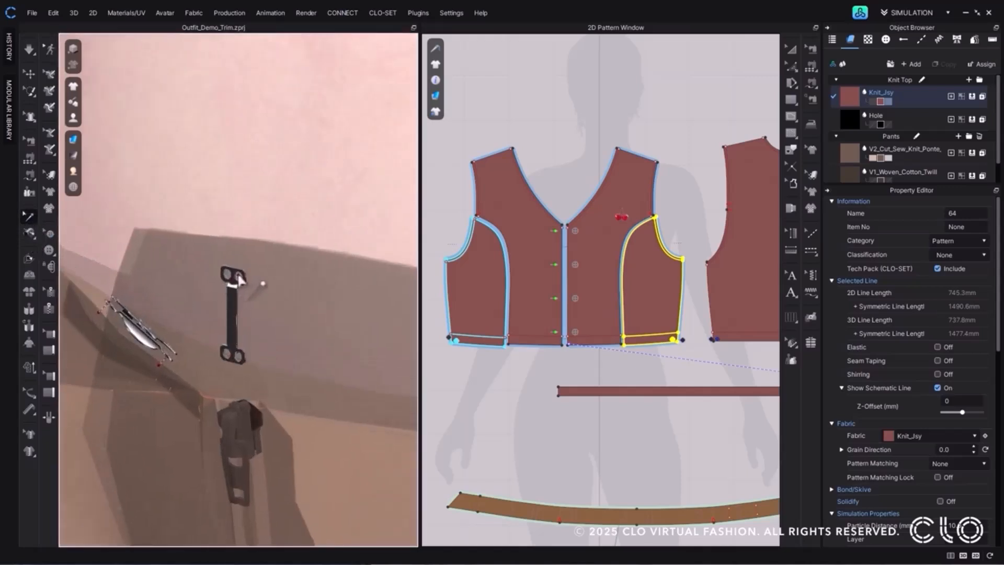
scroll(240, 279, up, 2)
click(238, 272)
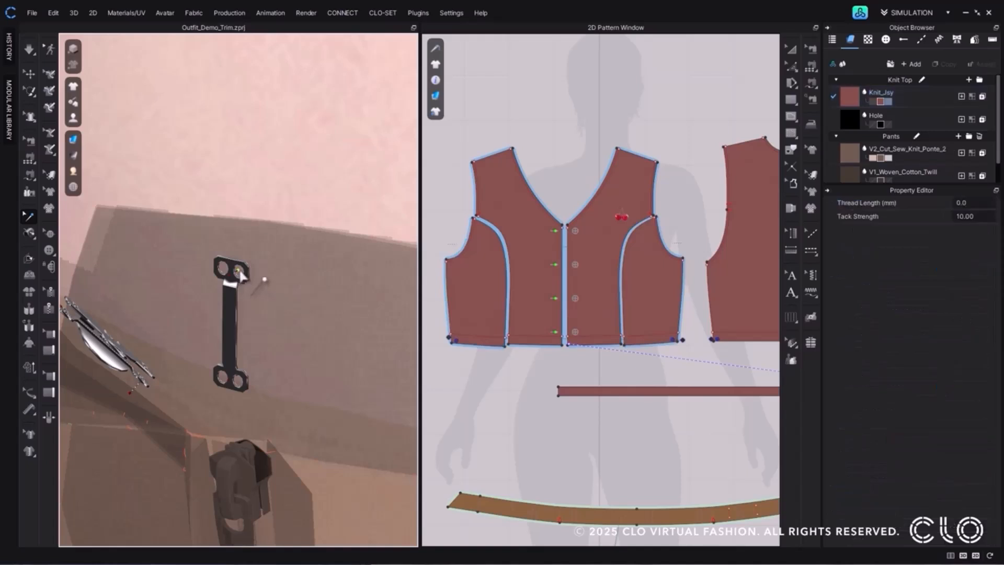
click(244, 244)
click(260, 269)
Simulate the pants to apply the edited tack to the waistband trim.
scroll(239, 389, up, 1)
click(26, 48)
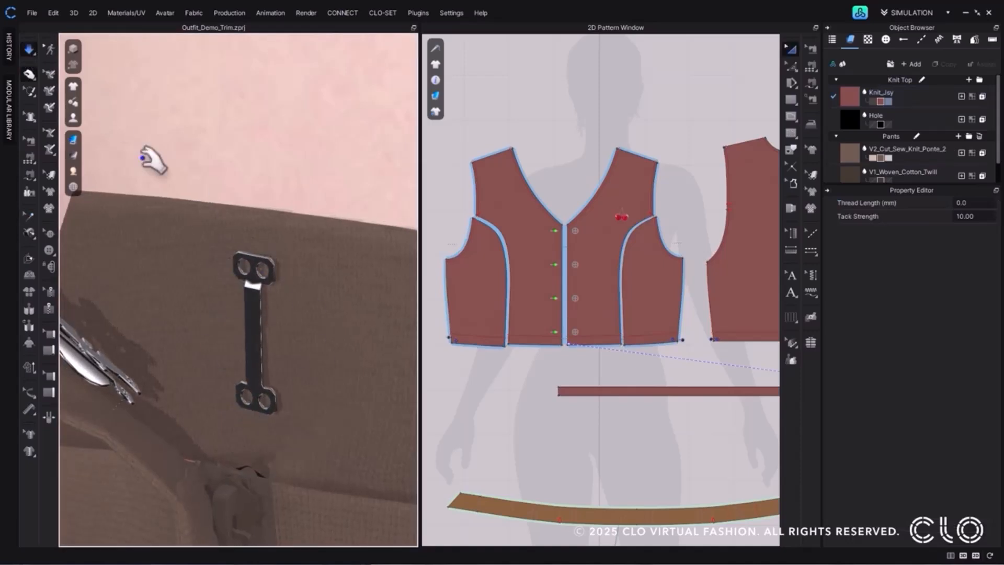
click(27, 51)
Delete the tack in the upper hole of the waistband's hook-and-bar trim with Edit Tack.
click(28, 216)
scroll(256, 261, down, 2)
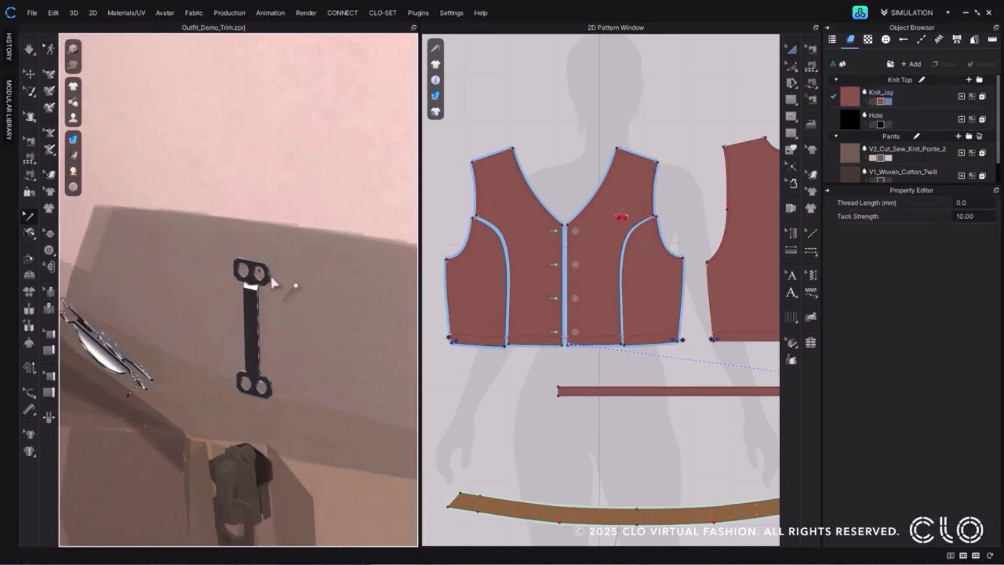
scroll(272, 279, up, 1)
right_click(264, 268)
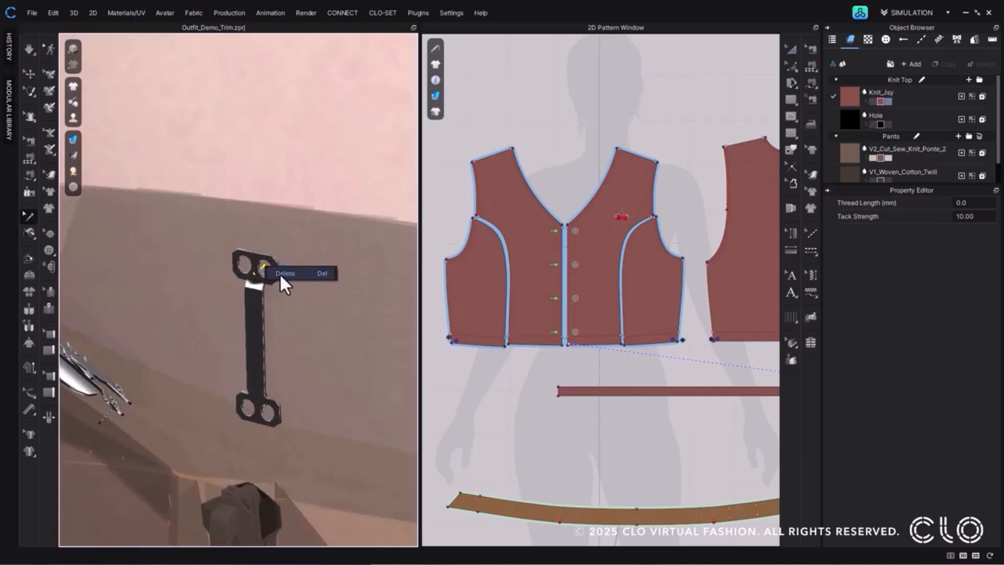
click(295, 277)
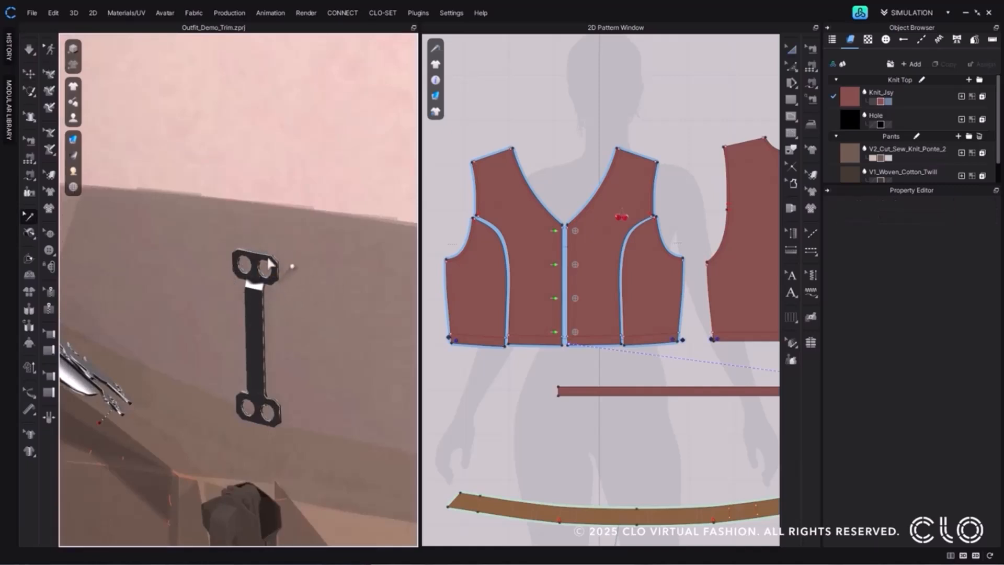
scroll(333, 299, down, 3)
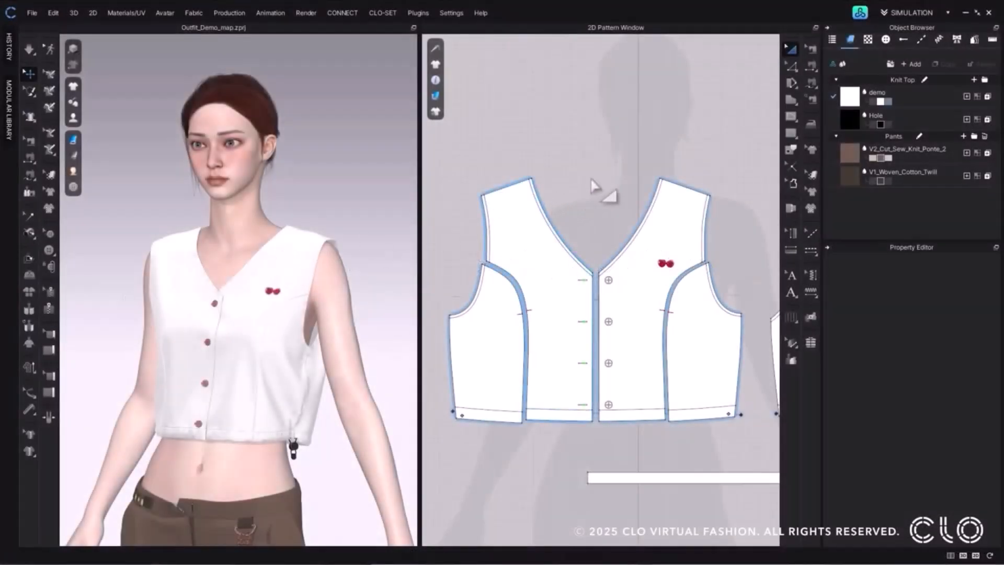
Select the demo fabric and examine the type suffixes in the texture file names of the Map Example folder.
click(849, 102)
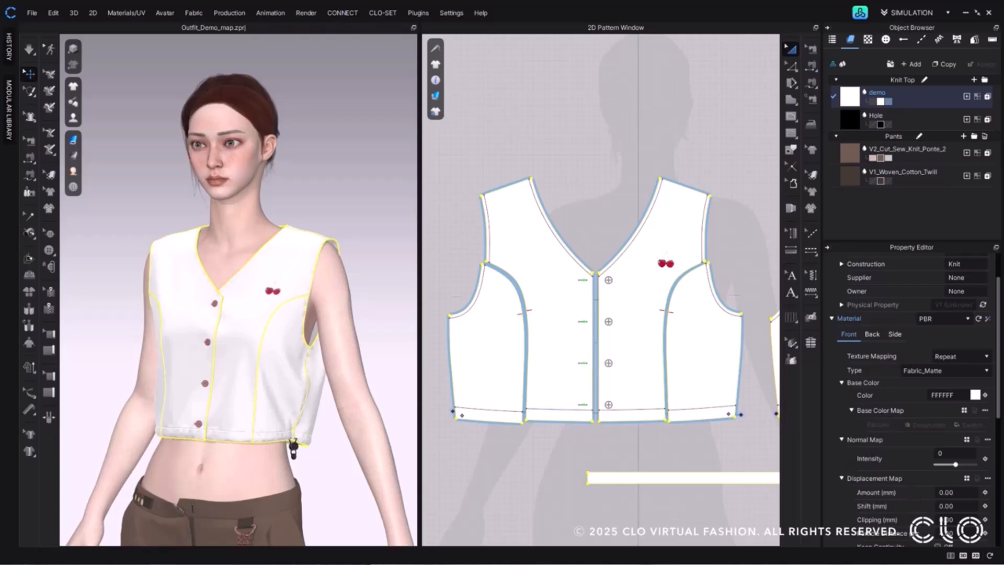
drag(0, 141, 464, 124)
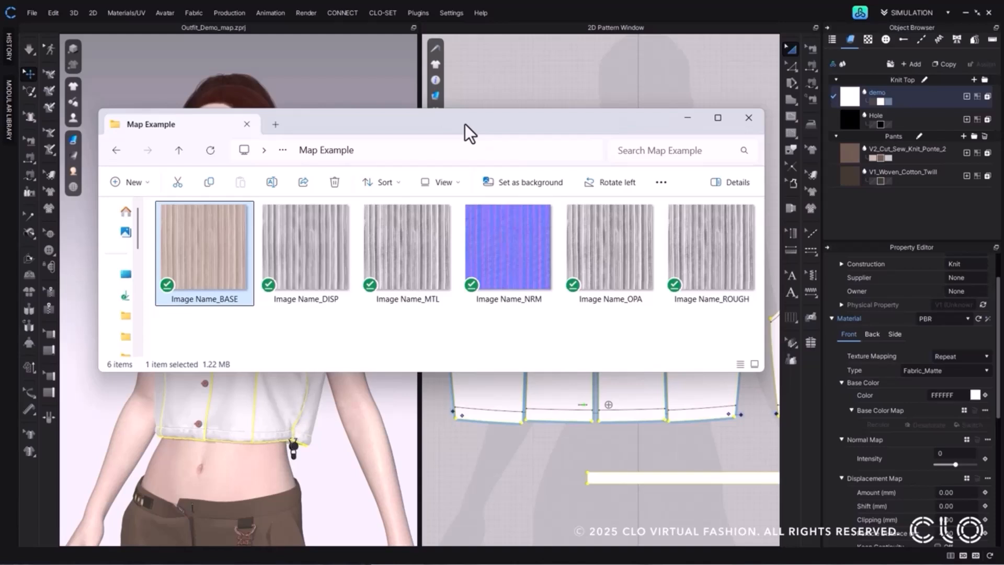
click(176, 301)
drag(170, 301, 217, 302)
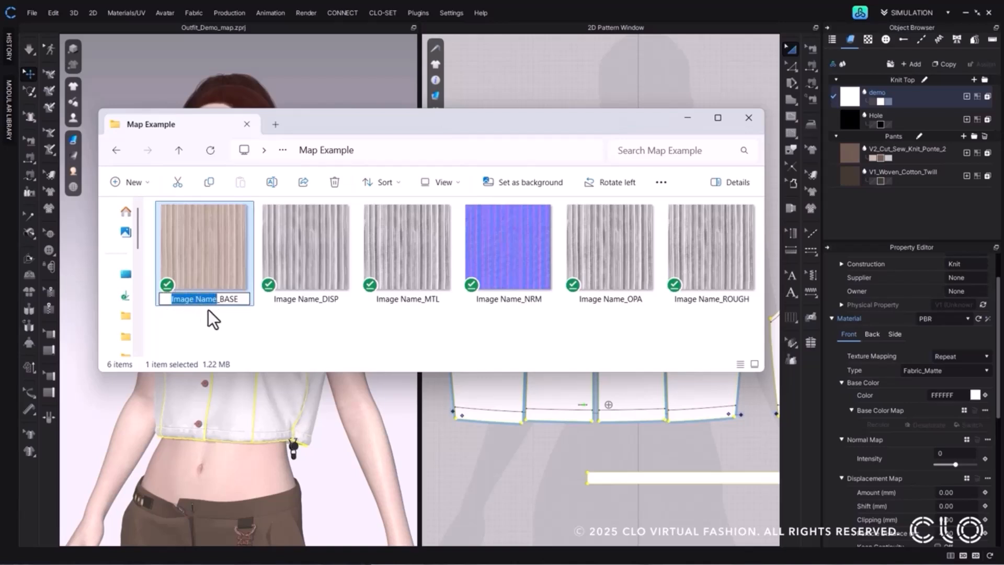
click(216, 301)
drag(219, 301, 236, 303)
click(329, 303)
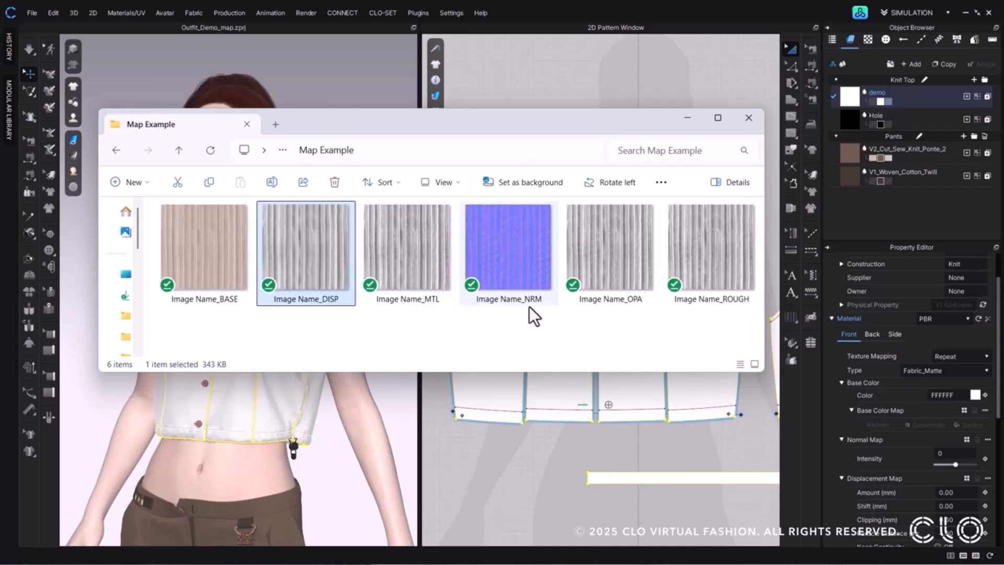
click(742, 314)
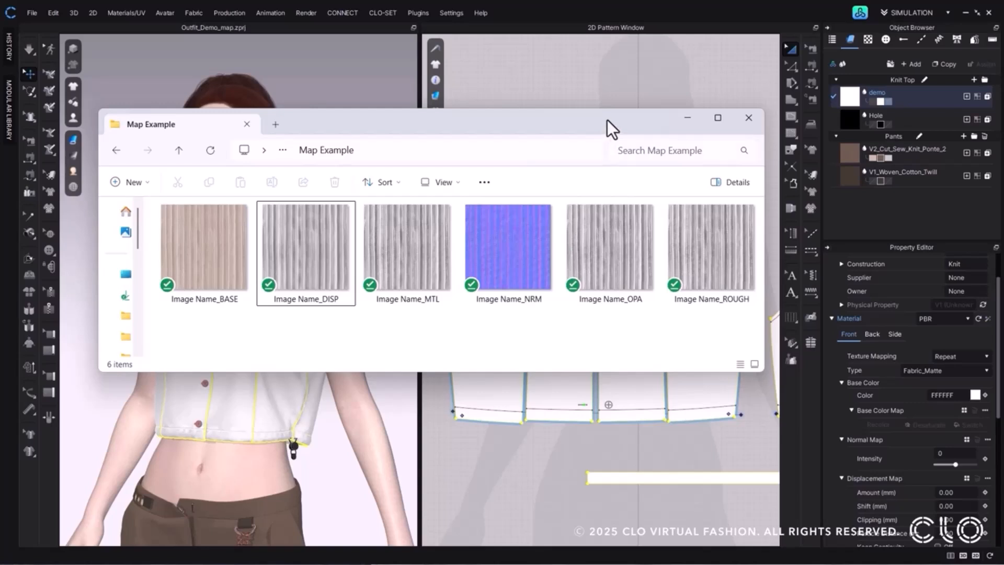
click(695, 118)
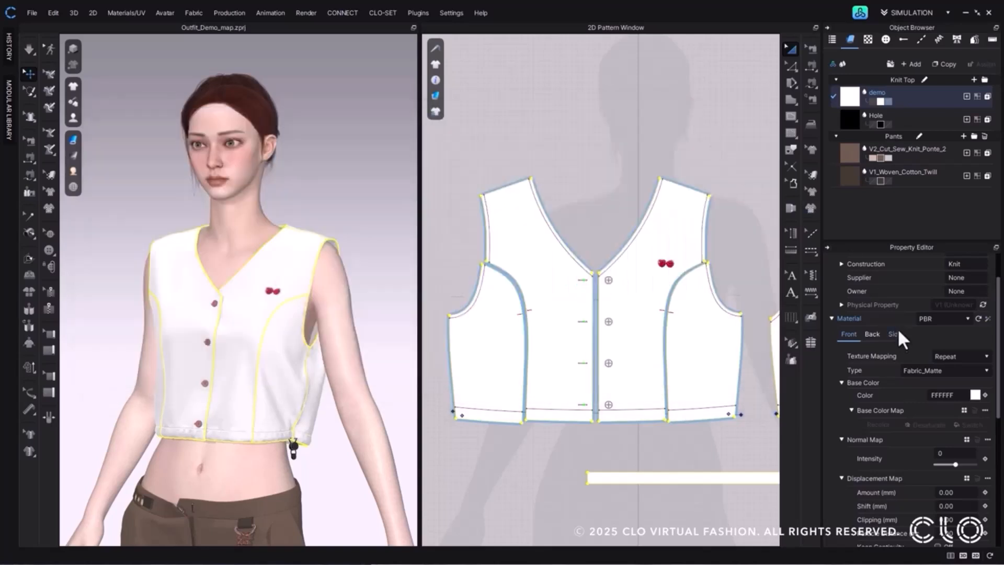
Load Image Name_BASE as the demo fabric's base color map and accept the automatic update of its other PBR maps.
click(963, 409)
click(185, 206)
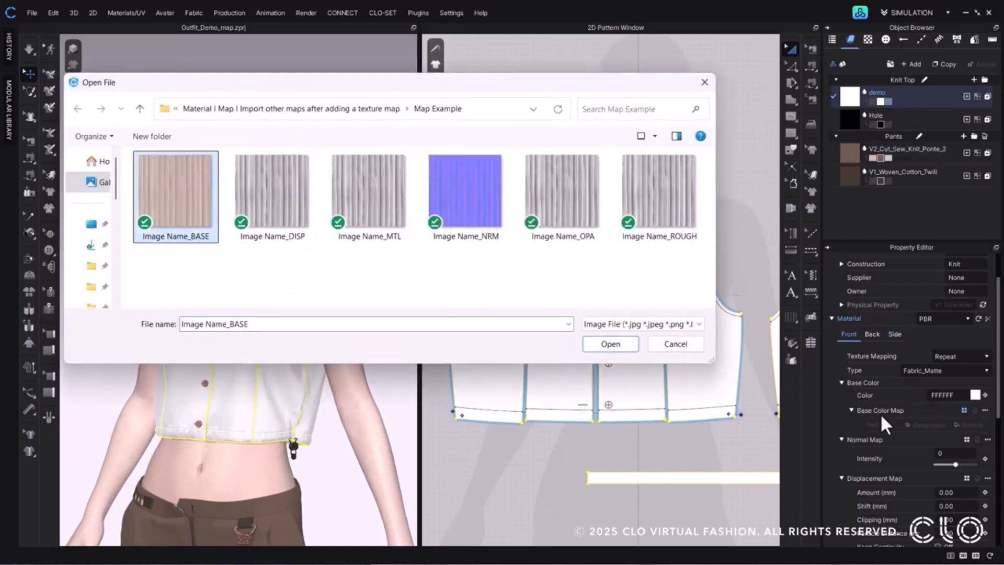
click(611, 347)
drag(498, 242, 493, 189)
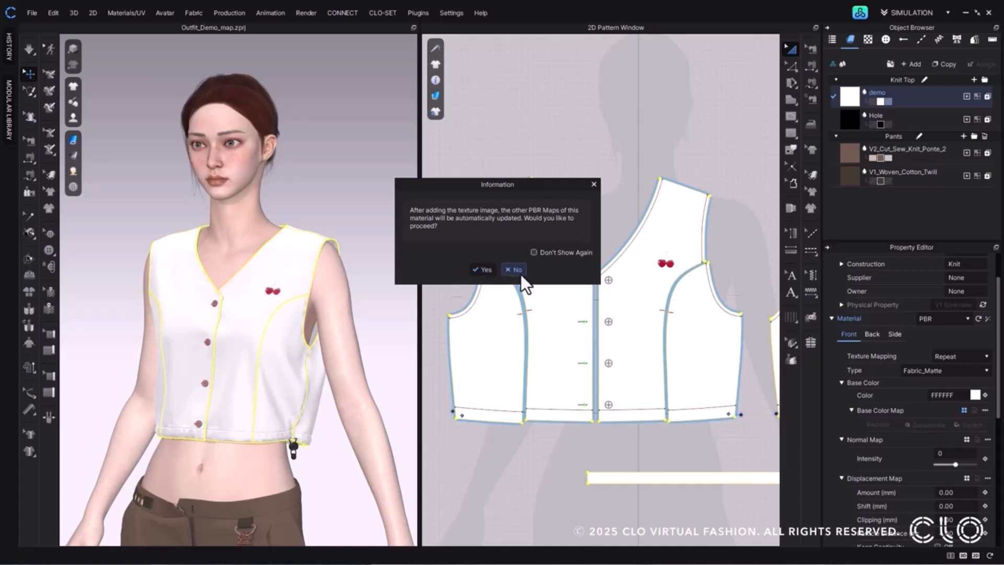
click(486, 271)
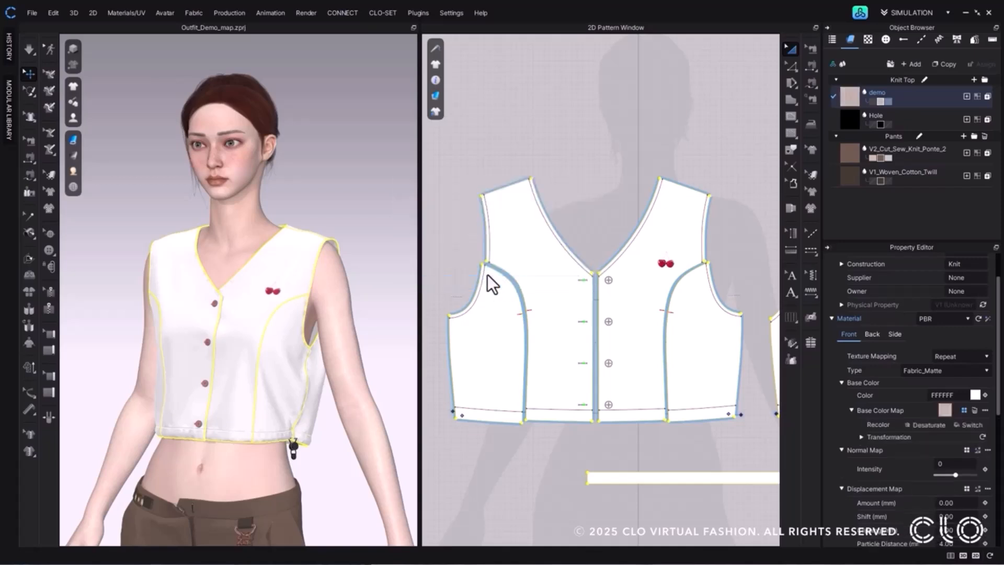
Replace the base color map with ABC_BASE from the Map Example 2 folder and accept updating the other PBR maps.
scroll(966, 399, down, 1)
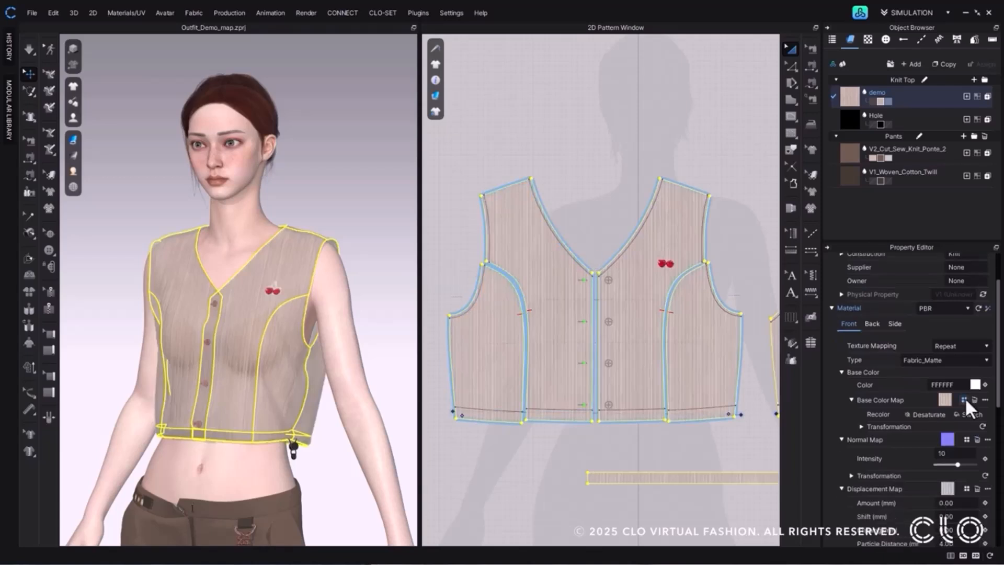
click(964, 400)
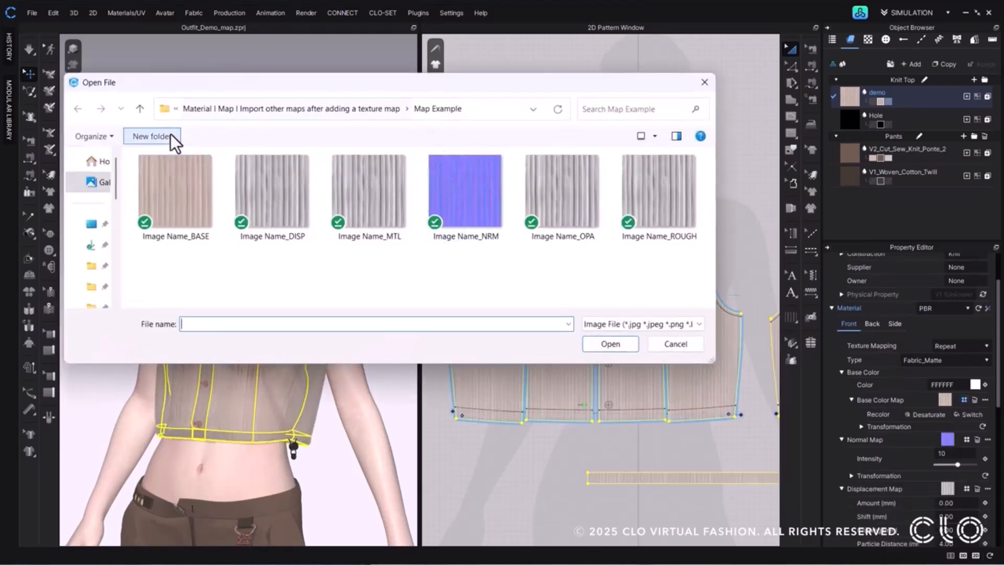
click(139, 108)
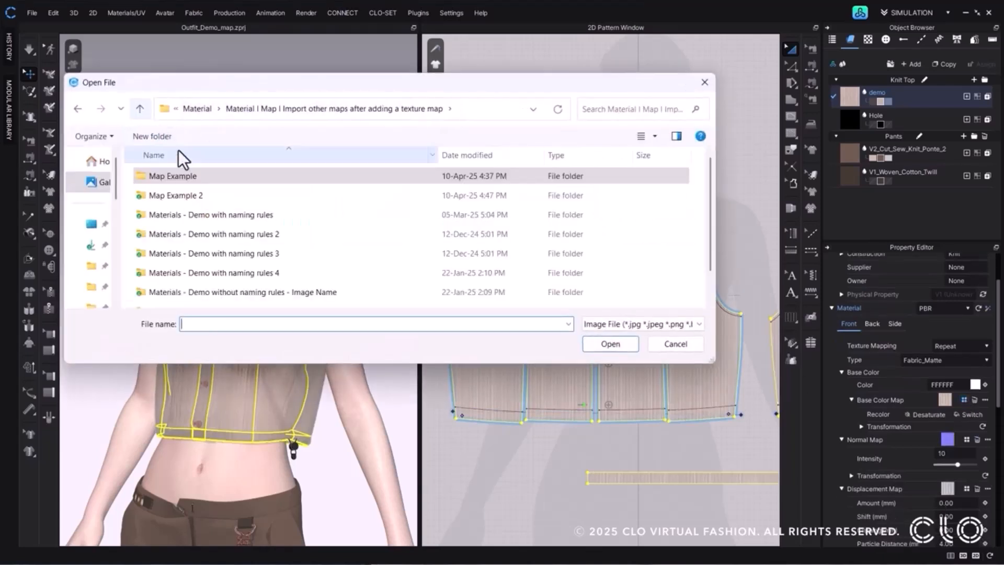
click(184, 200)
double_click(183, 201)
click(172, 193)
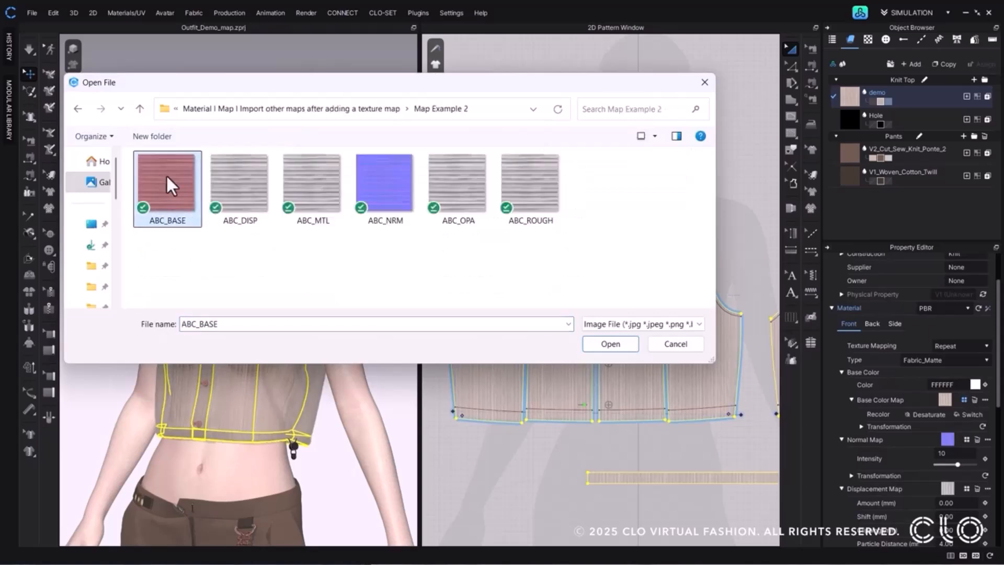
click(622, 346)
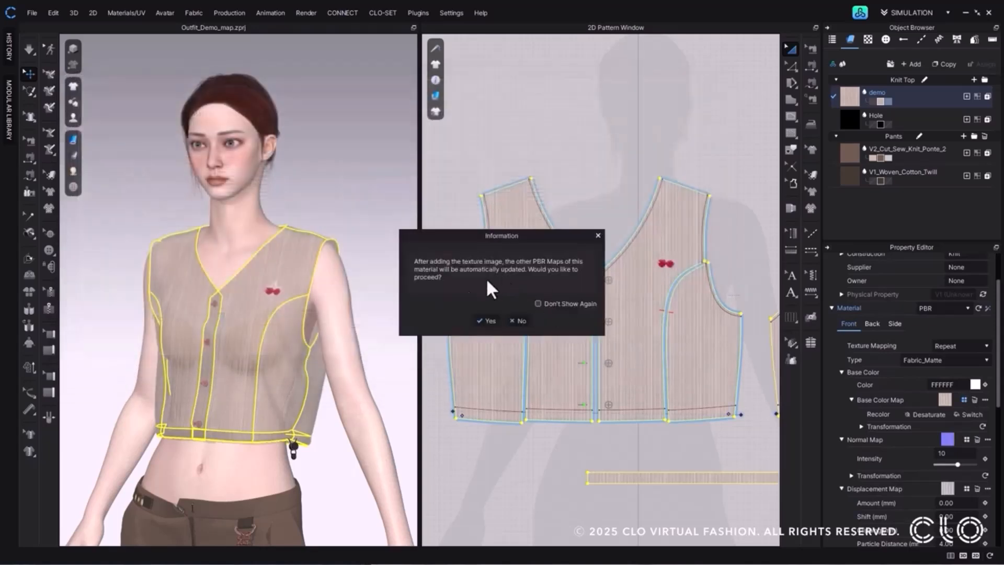
click(484, 321)
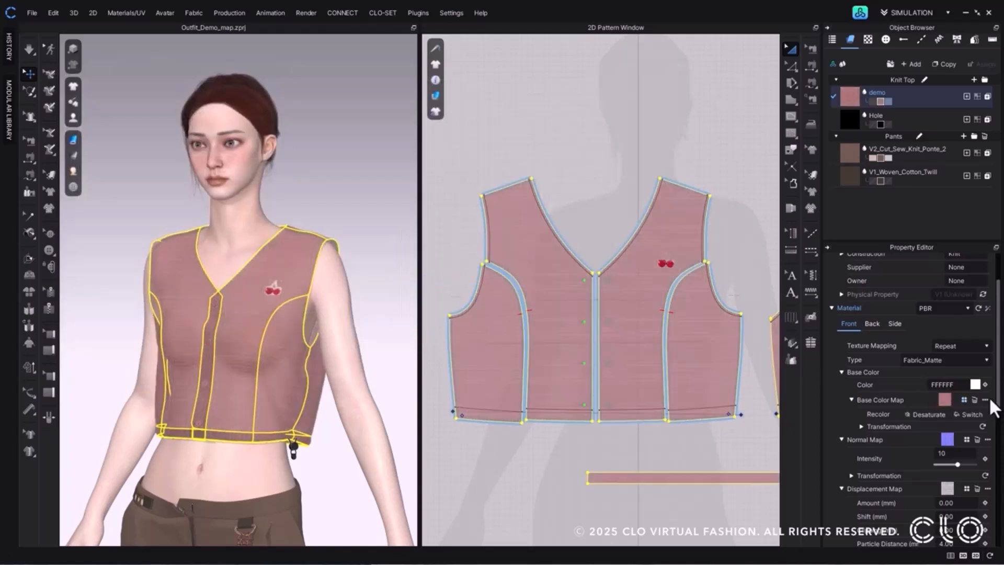
Inspect the demo fabric's normal, displacement and opacity maps and the new texture on the vest.
scroll(952, 484, down, 3)
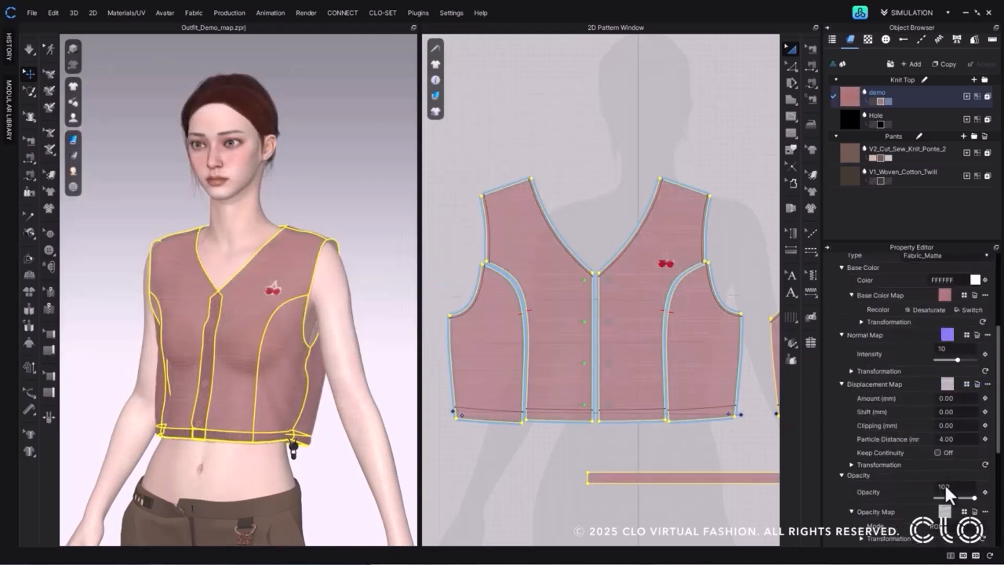
scroll(274, 284, up, 5)
mouse_move(273, 282)
right_down()
mouse_move(302, 287)
mouse_move(271, 280)
right_up()
scroll(275, 281, down, 3)
middle_drag(304, 280, 284, 298)
scroll(296, 239, down, 2)
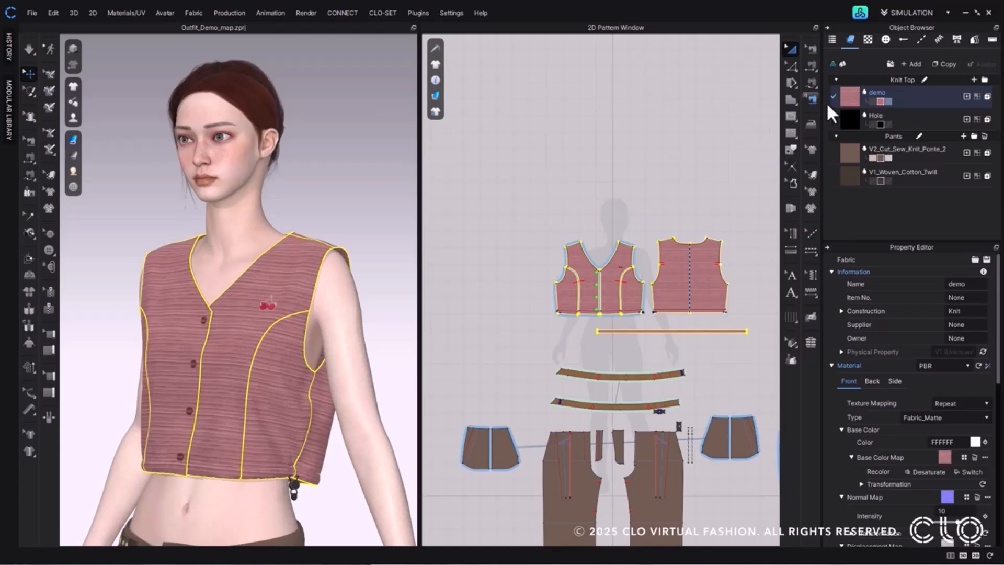
Open the base color map in the Texture Editor and add the 2 Print image as a layer over the texture.
click(985, 456)
click(936, 469)
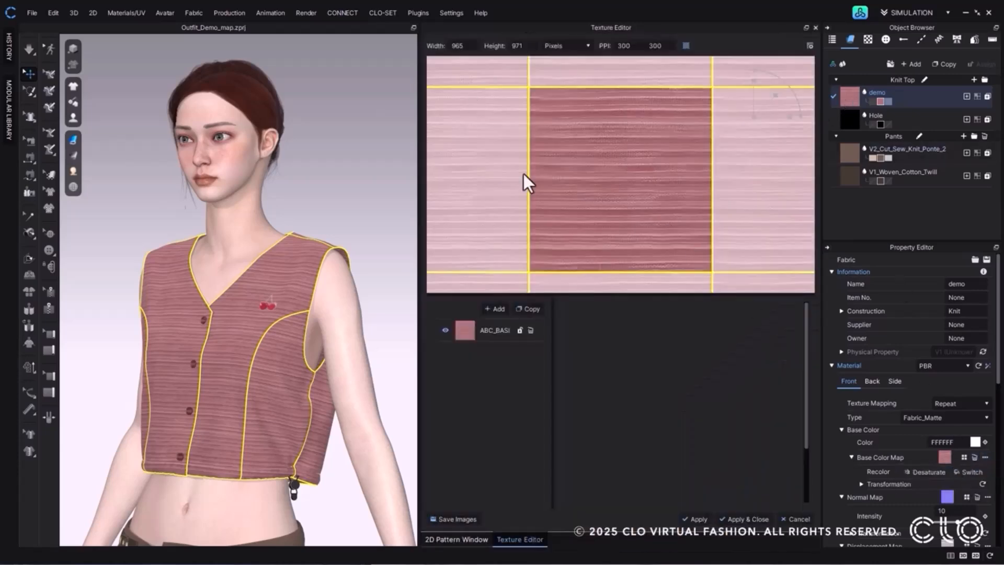
click(464, 330)
click(383, 113)
click(565, 268)
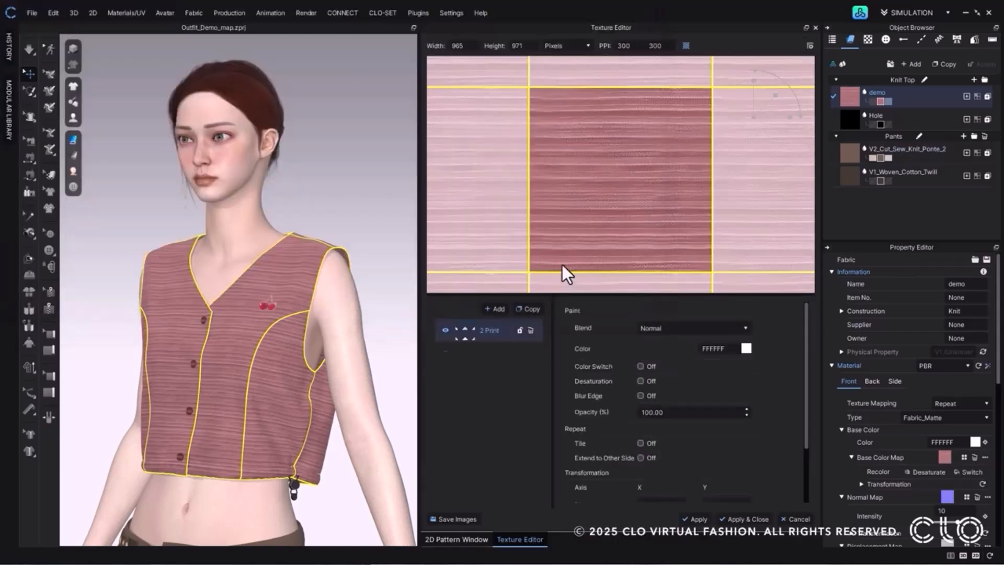
Add the stripes_1 image as another texture layer and place it near the right edge of the texture tile.
click(494, 308)
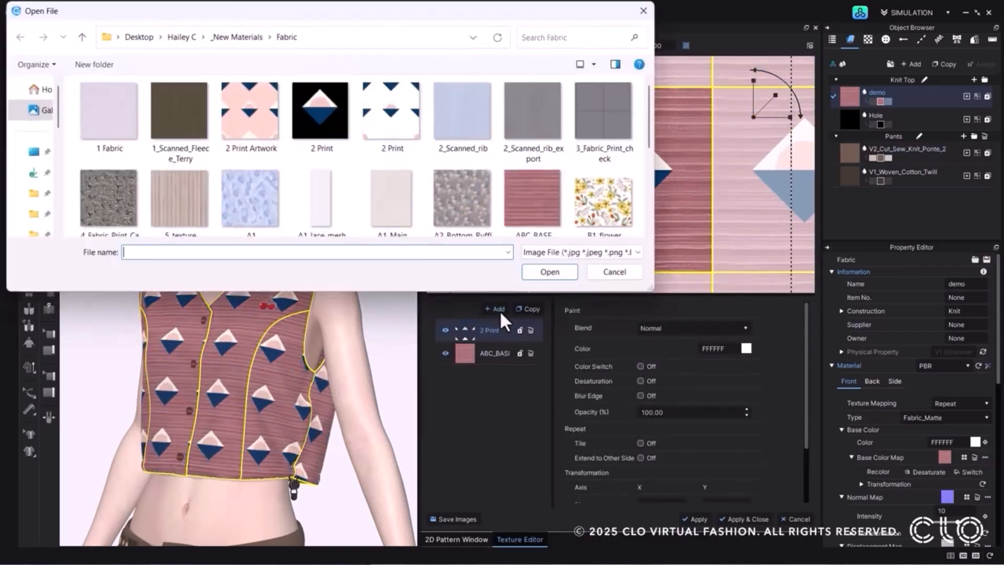
double_click(348, 206)
drag(620, 207, 690, 137)
scroll(664, 144, down, 3)
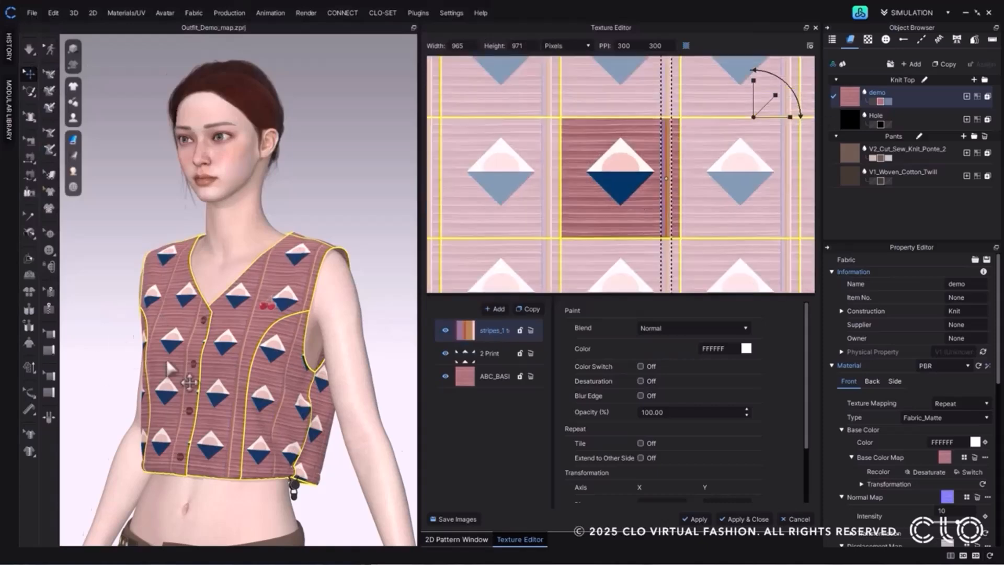
Rename the texture layers: the ABC_BASE layer as 1, the 2 Print layer as 2 and the stripes layer as 3.
scroll(298, 302, up, 5)
double_click(497, 376)
text(1)
key(Return)
double_click(486, 350)
text(2)
key(Return)
double_click(486, 333)
text(3)
key(Return)
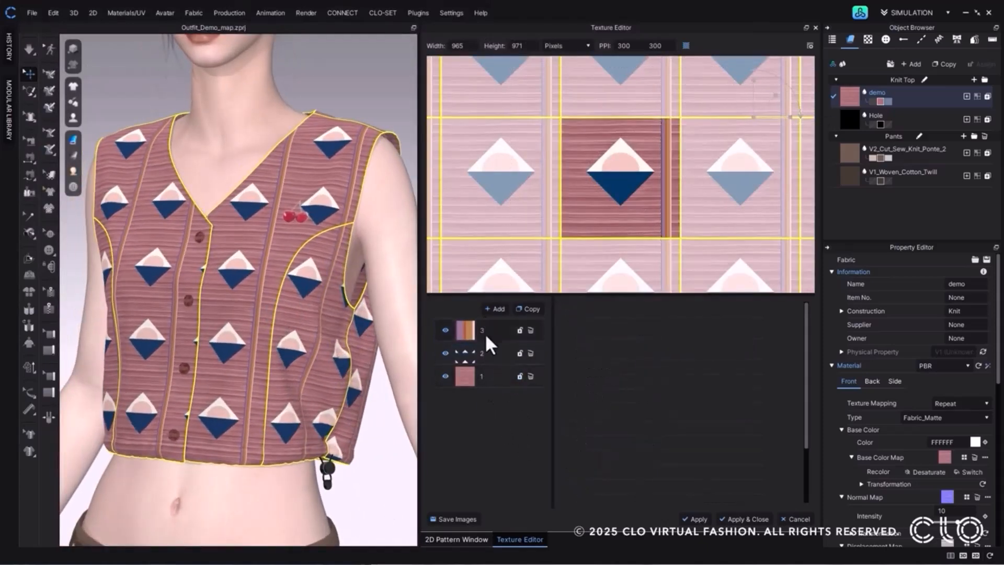
Save layers 1, 2 and 3 plus the merged layers as JPEG images in the Texture Editior Saving folder.
click(457, 522)
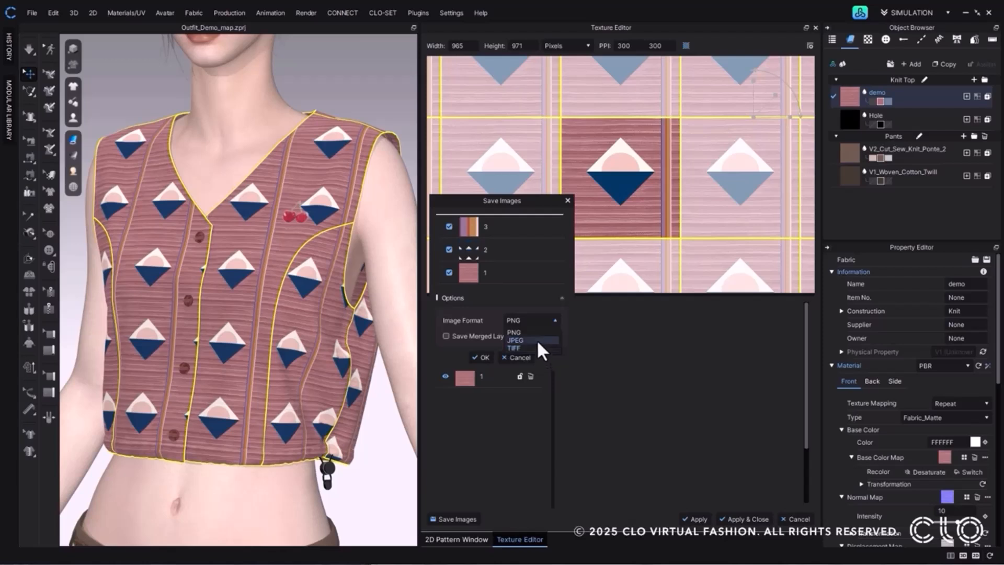
click(537, 340)
click(485, 354)
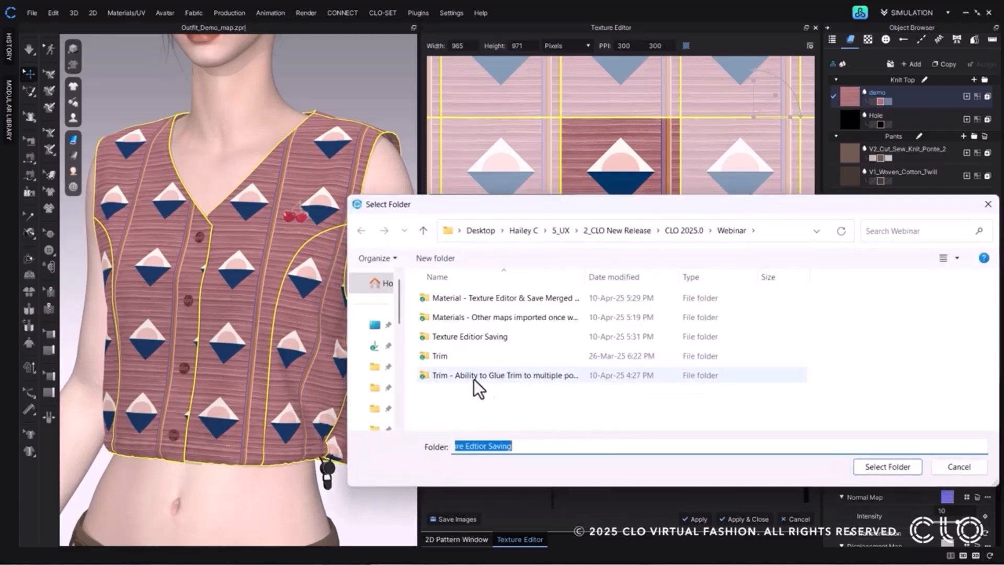
double_click(478, 337)
click(874, 466)
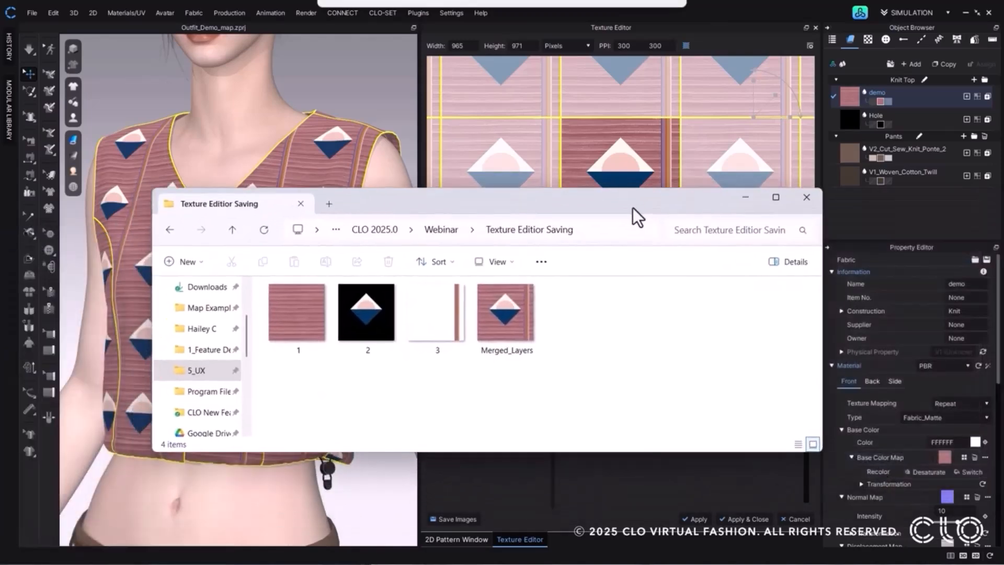
Check the exported layer images and the Merged_Layers image in the Texture Editior Saving folder.
drag(632, 208, 649, 48)
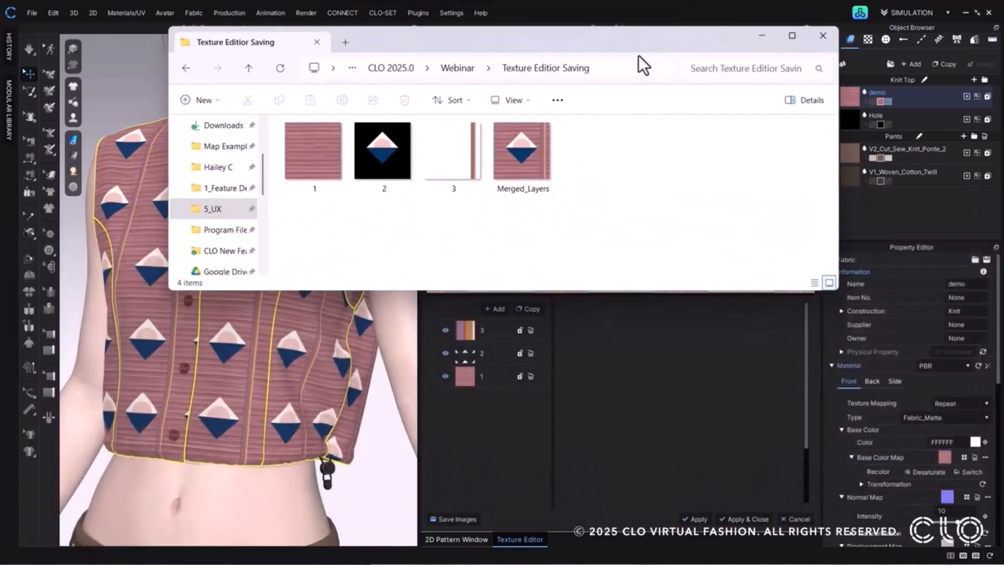
click(522, 139)
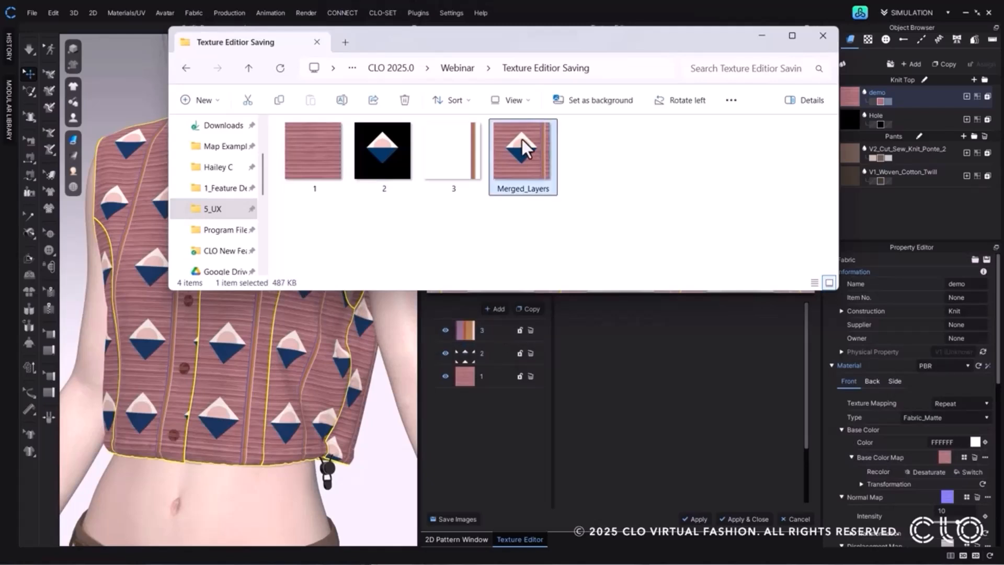
click(684, 154)
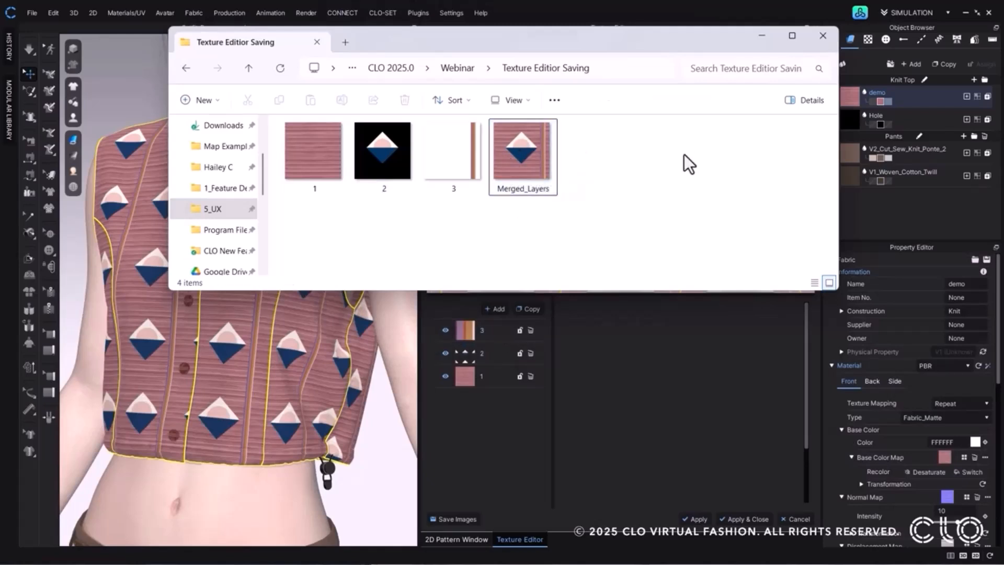
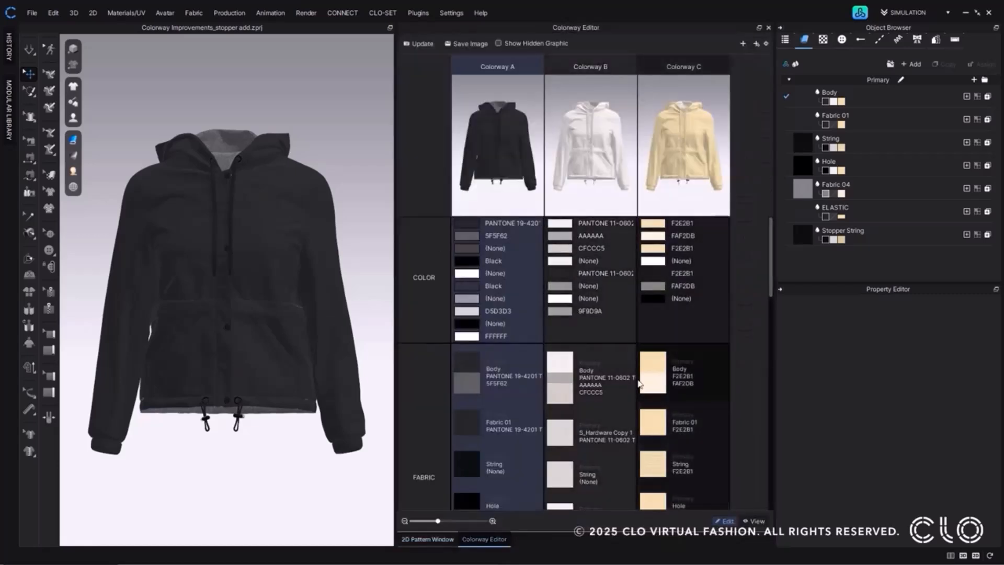
Show the 2D patterns and view the garment in Colorway B and Colorway C through the Body fabric's colorway swatches.
click(413, 542)
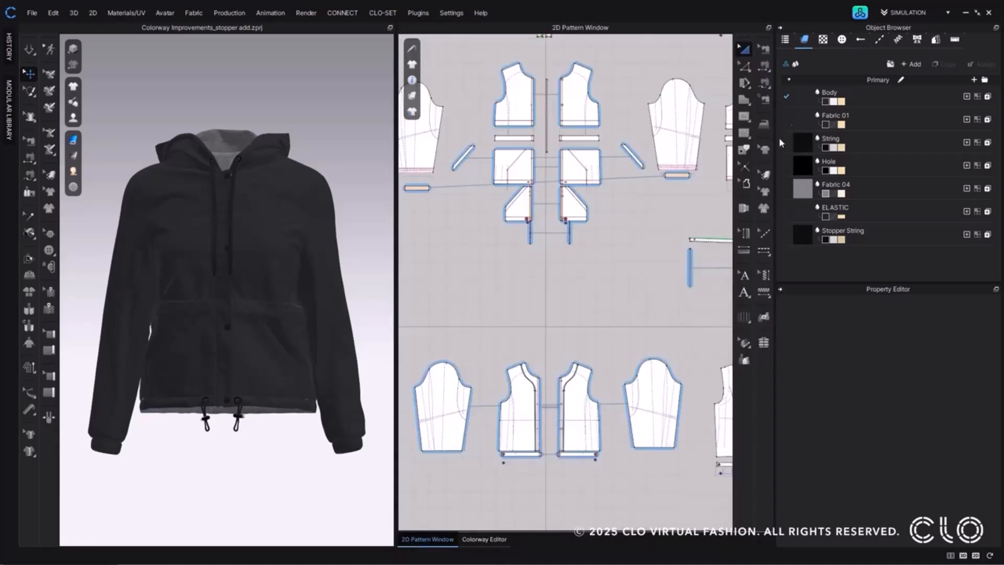
click(835, 102)
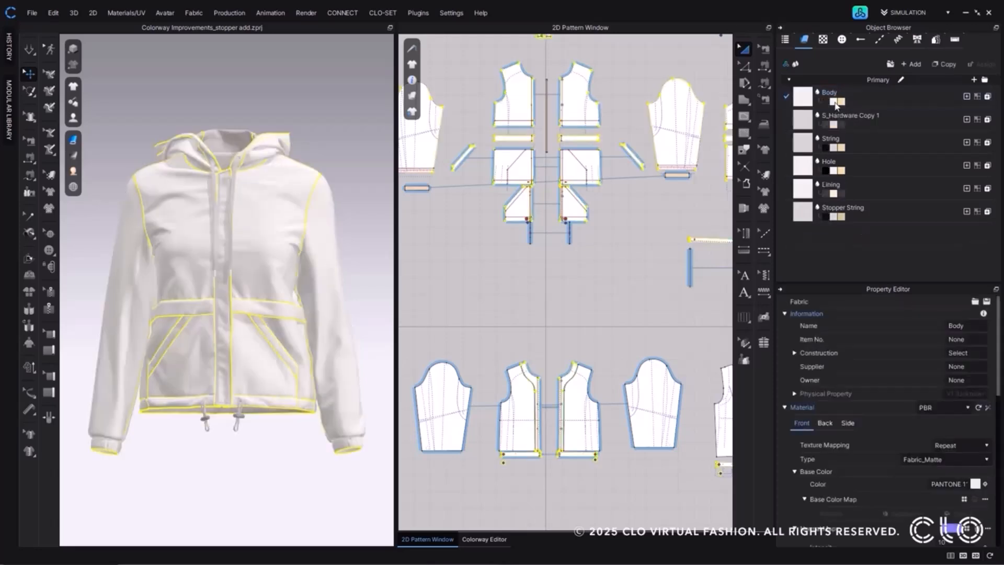
click(841, 102)
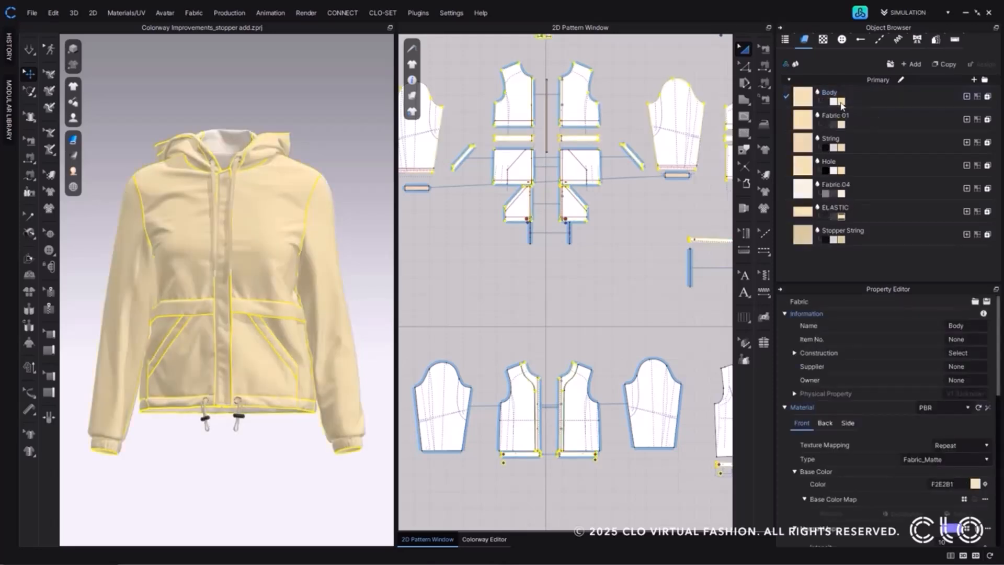
List the garment's buttons and display Colorway A through the Default Button's colorway swatches.
click(845, 42)
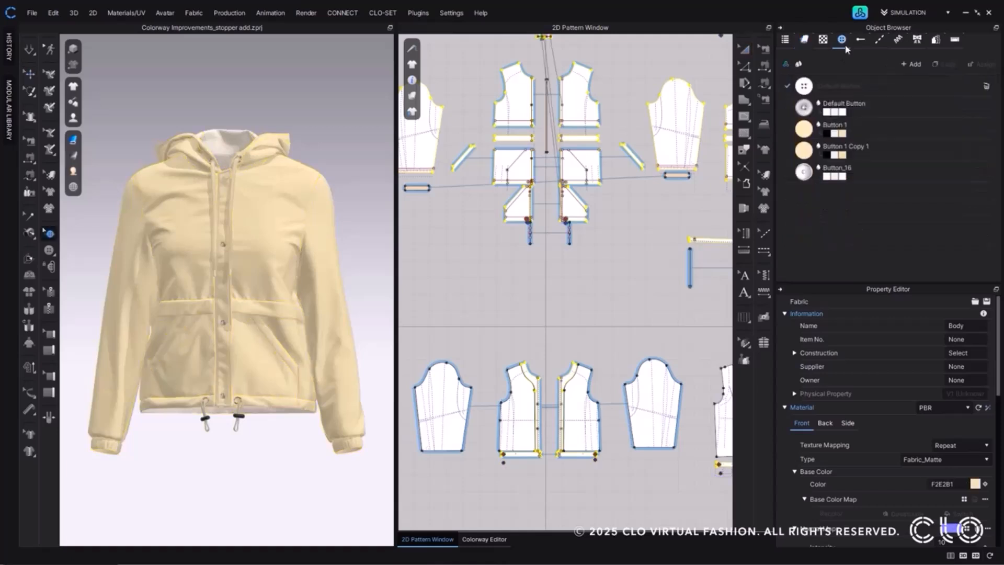
click(845, 113)
click(845, 114)
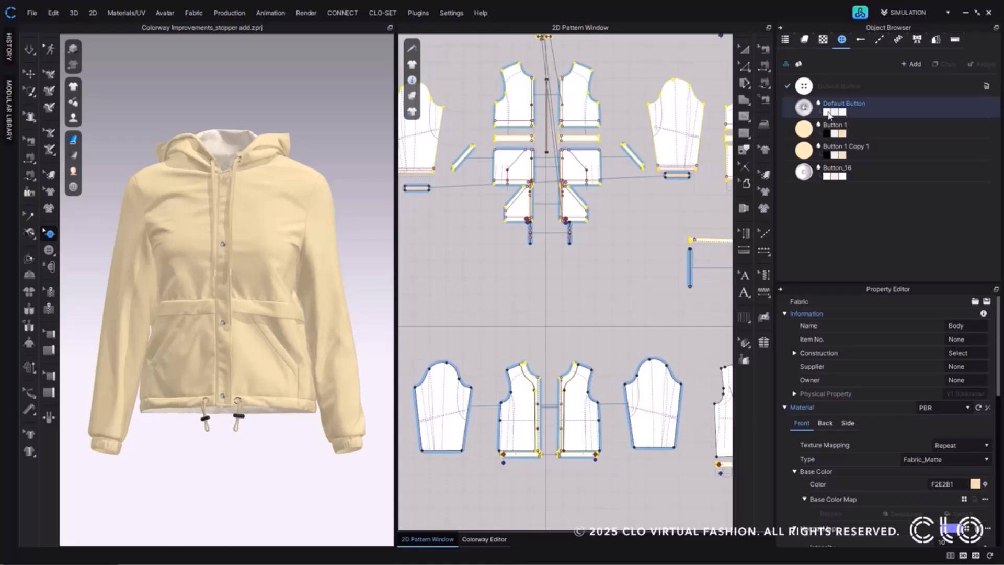
click(829, 114)
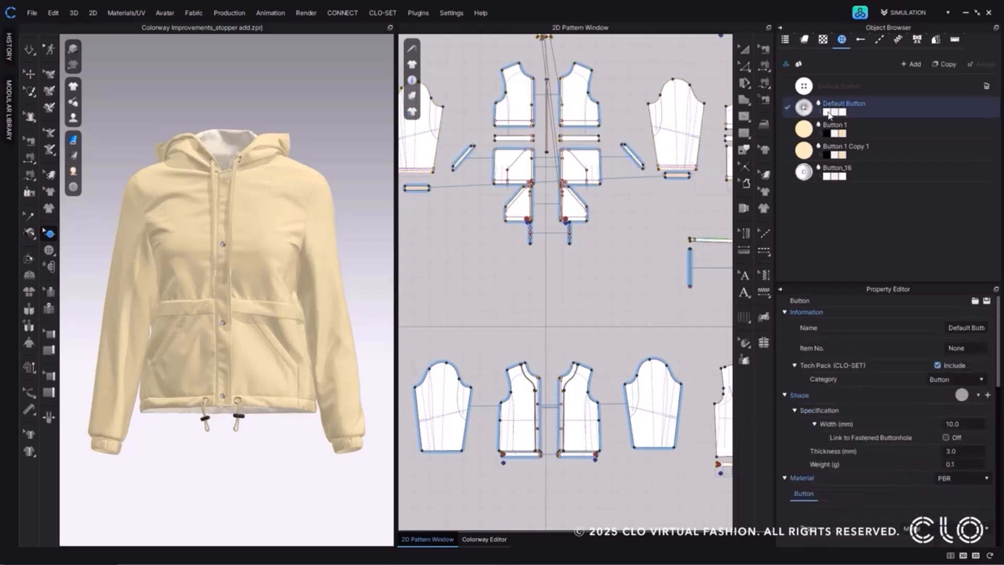
Activate Colorway B through the first Default Topstitch's swatch, then return to the fabric list and the Colorway Editor.
click(879, 41)
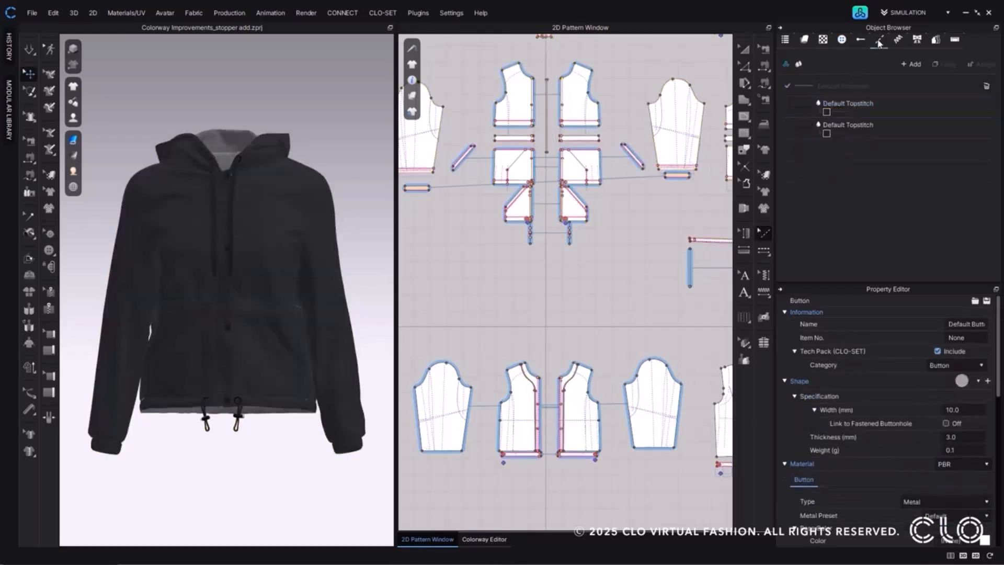
click(835, 112)
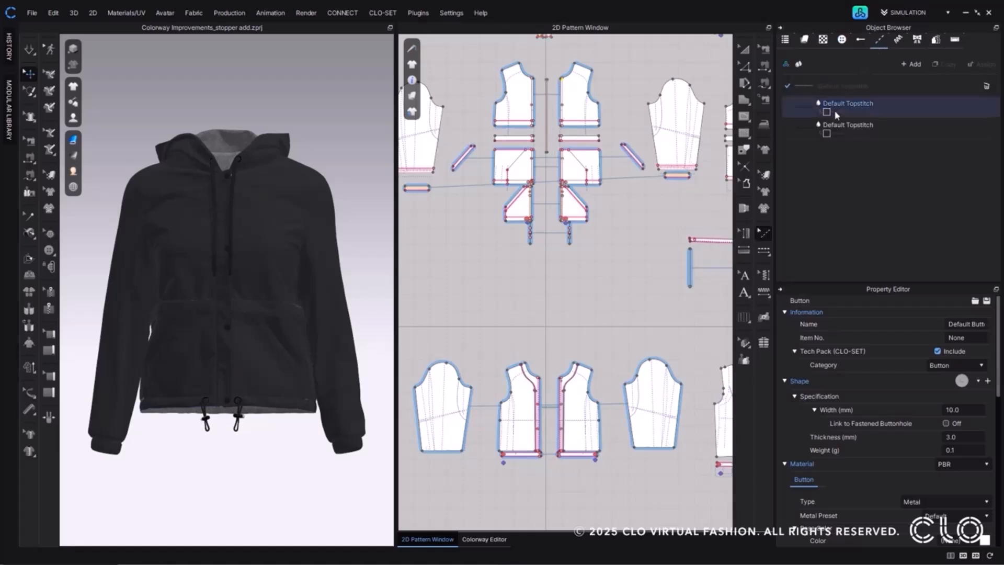
click(835, 114)
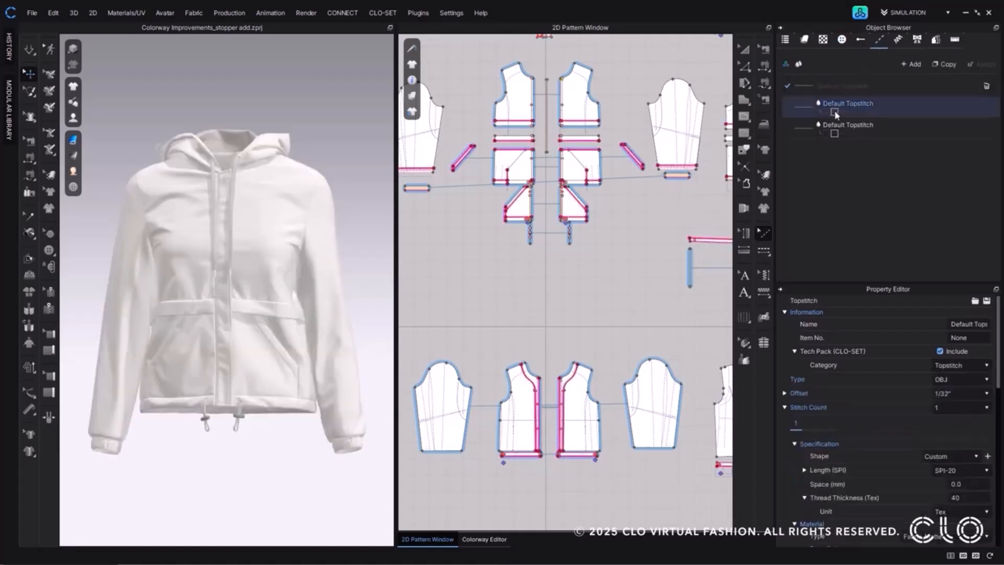
click(805, 41)
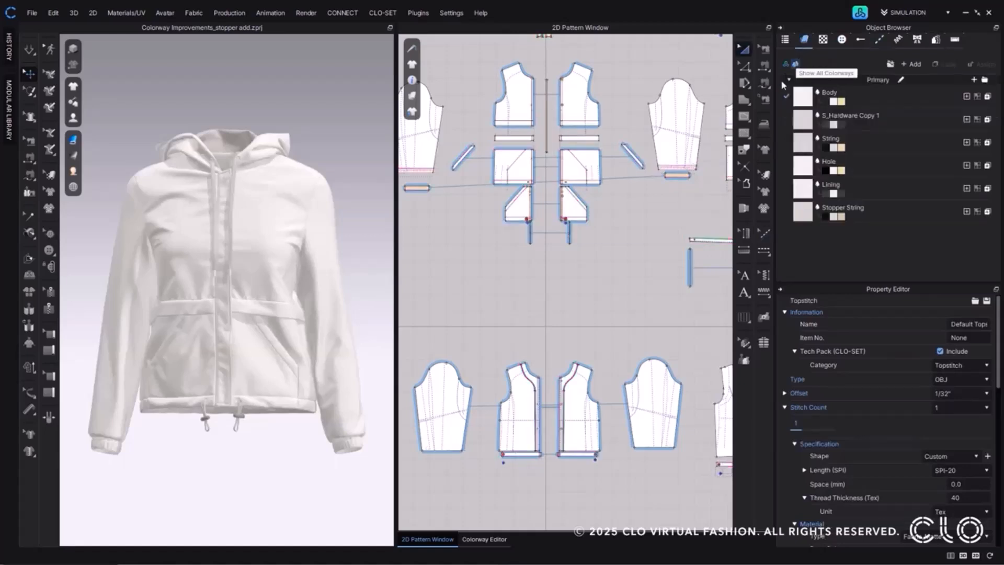
click(497, 544)
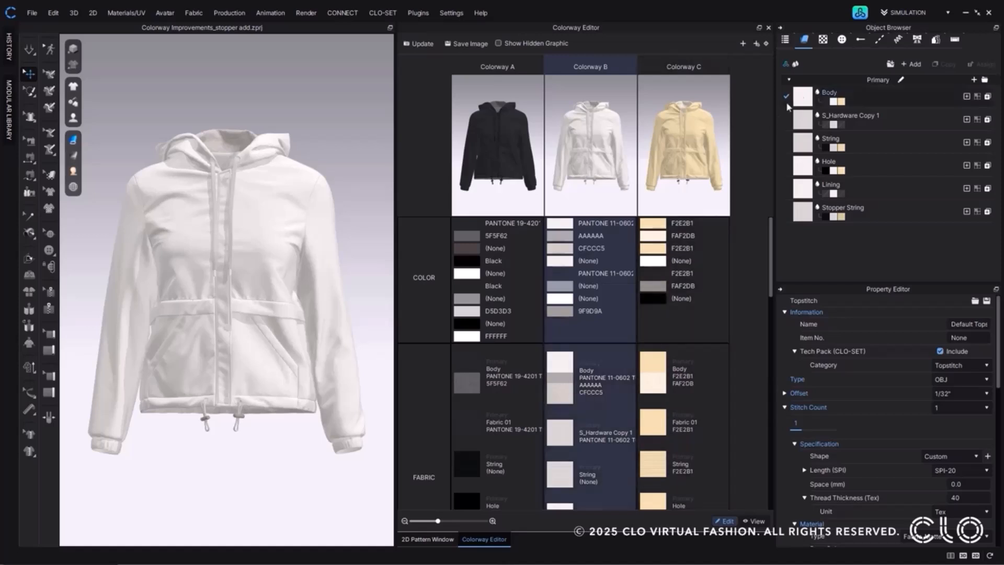
Select the Body fabric and inspect its back and side material properties in Colorway B.
click(869, 98)
scroll(851, 344, down, 2)
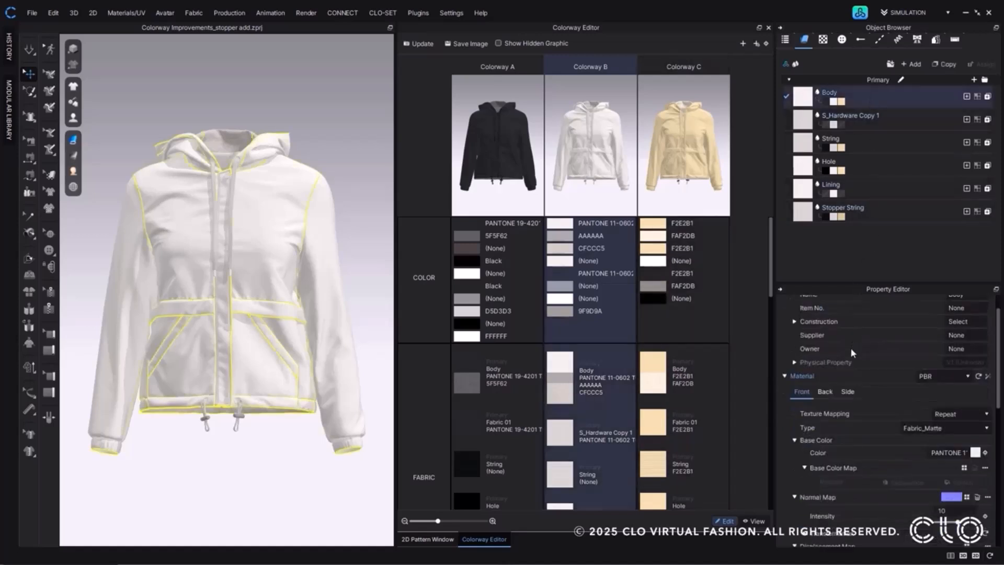
click(830, 359)
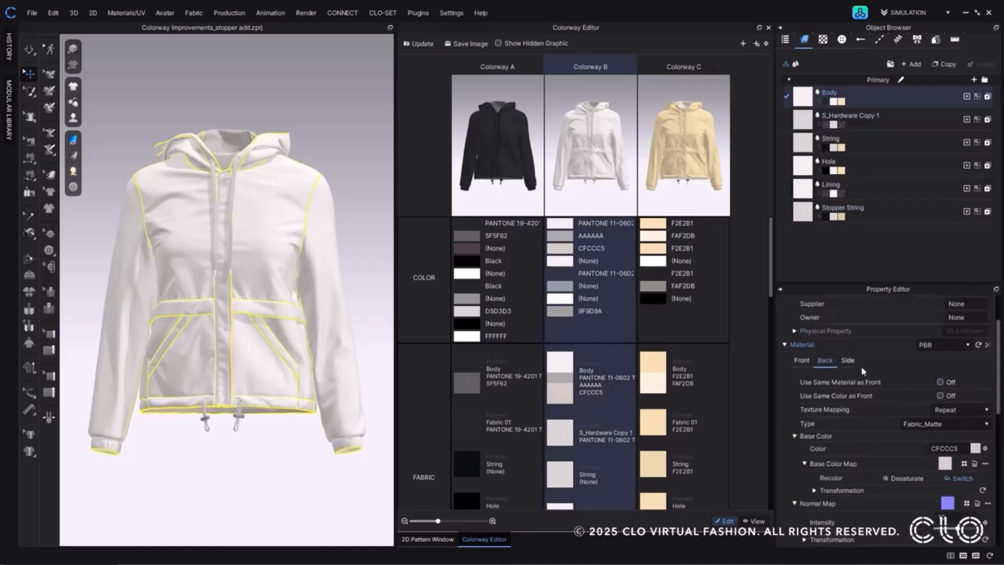
click(847, 360)
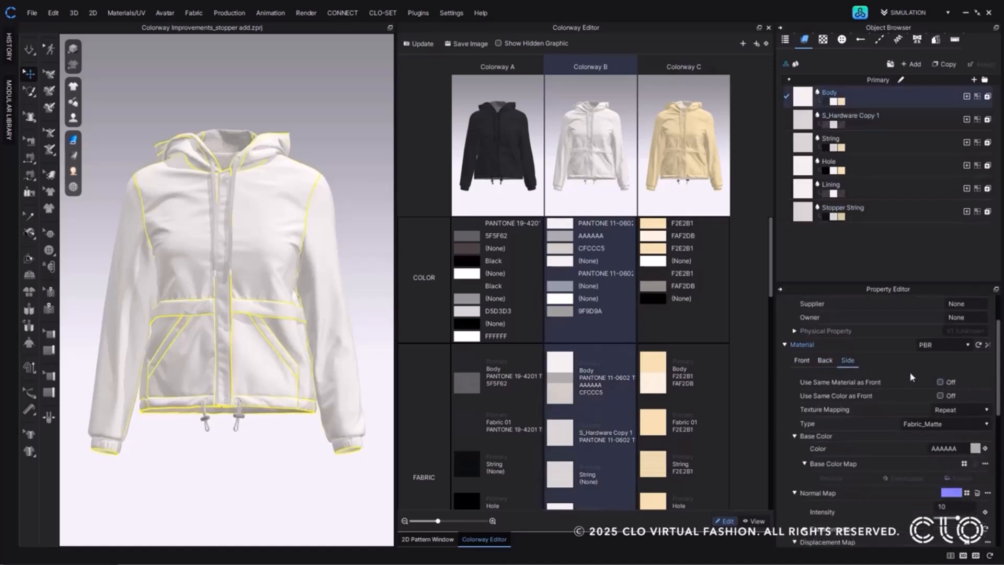
Set the Body fabric's front color in Colorway B to D5BF8B.
double_click(566, 390)
click(357, 121)
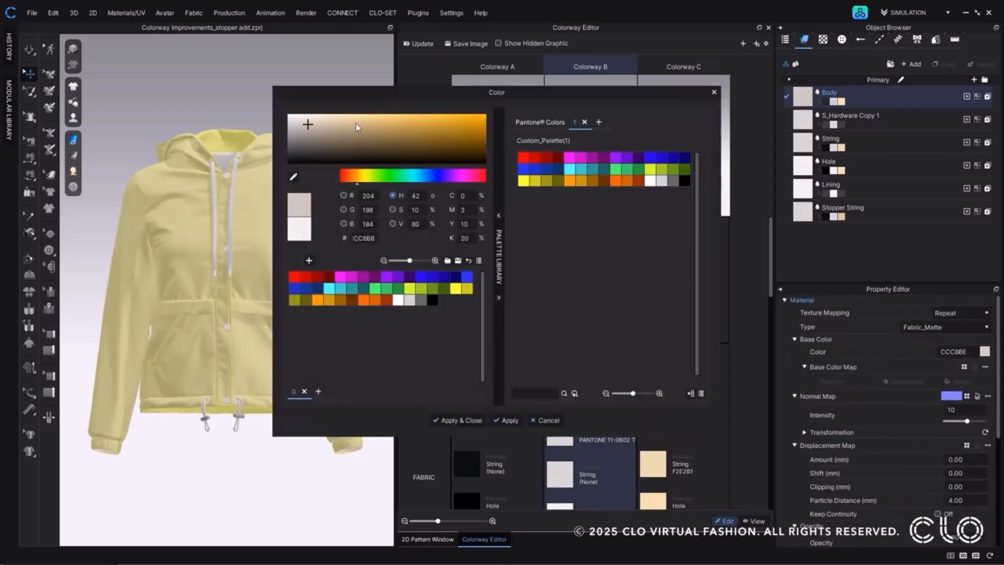
click(458, 419)
Set the Body fabric's side color in Colorway B to white, FFFFFF.
double_click(564, 383)
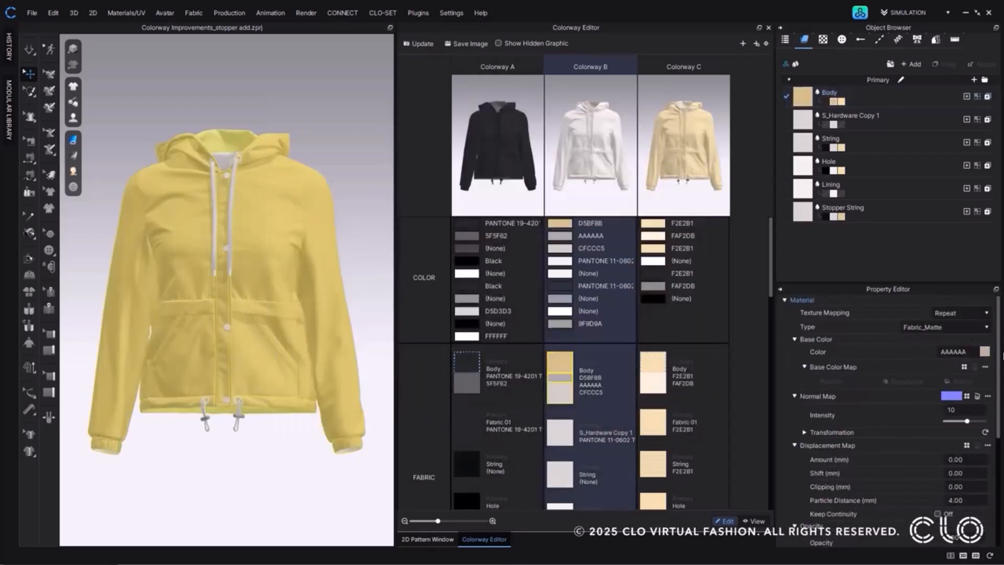
click(397, 299)
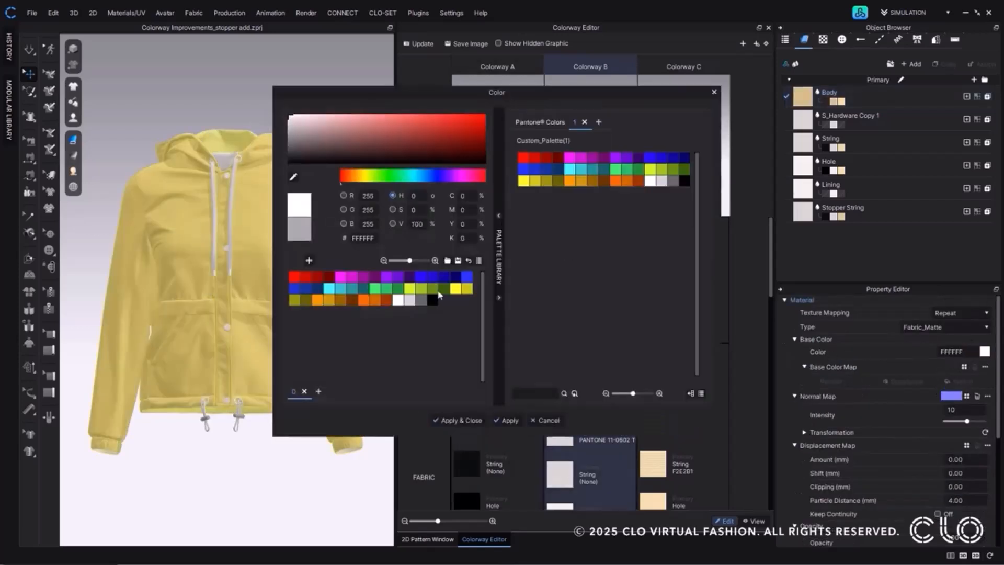
click(472, 419)
Set the Body fabric's back color in Colorway B to 5E5B55 and update the colorway thumbnails.
click(551, 385)
click(983, 353)
click(307, 146)
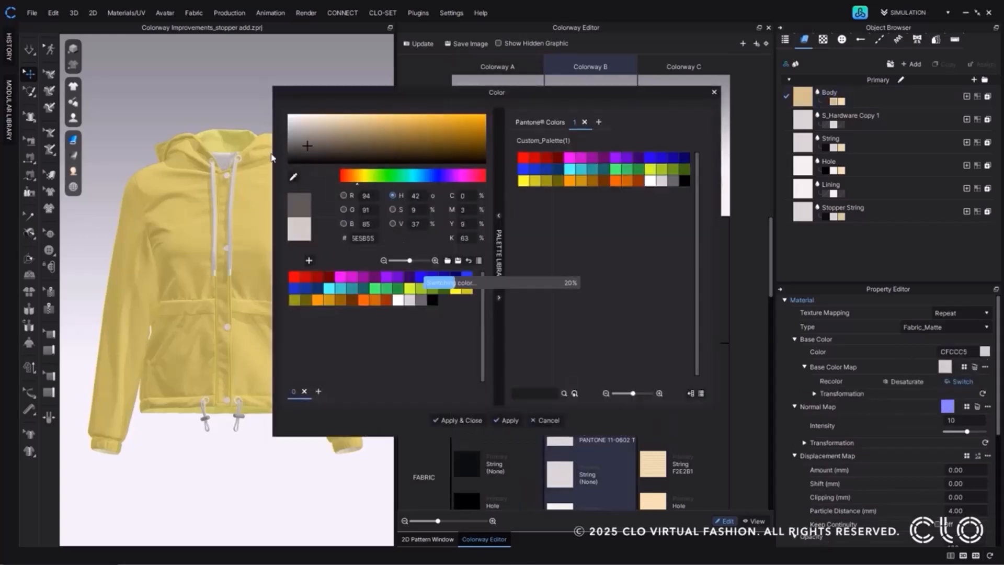
click(456, 420)
click(418, 43)
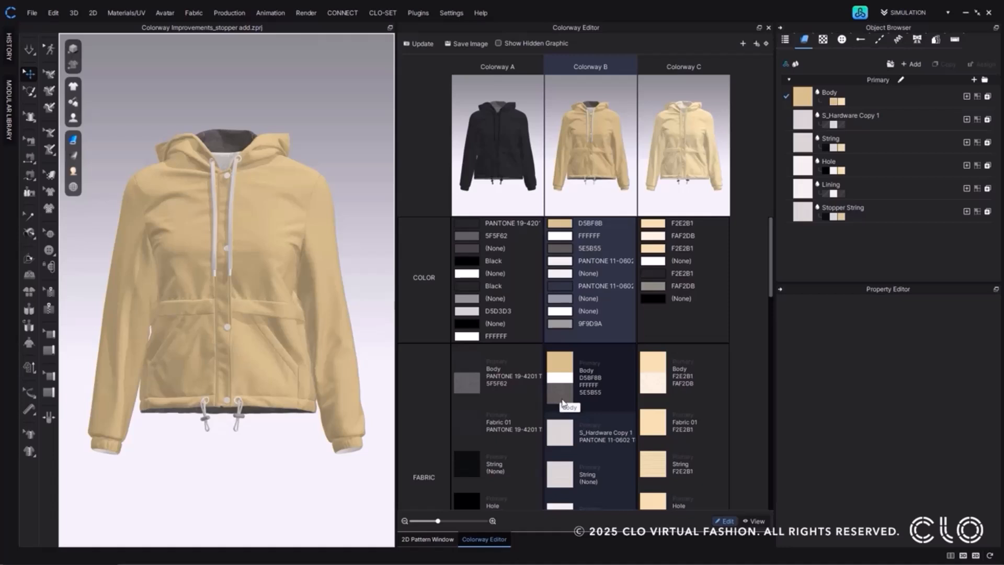
Activate Colorway C and enable Use Same Material as Front for the back of its Body fabric.
drag(563, 402, 651, 365)
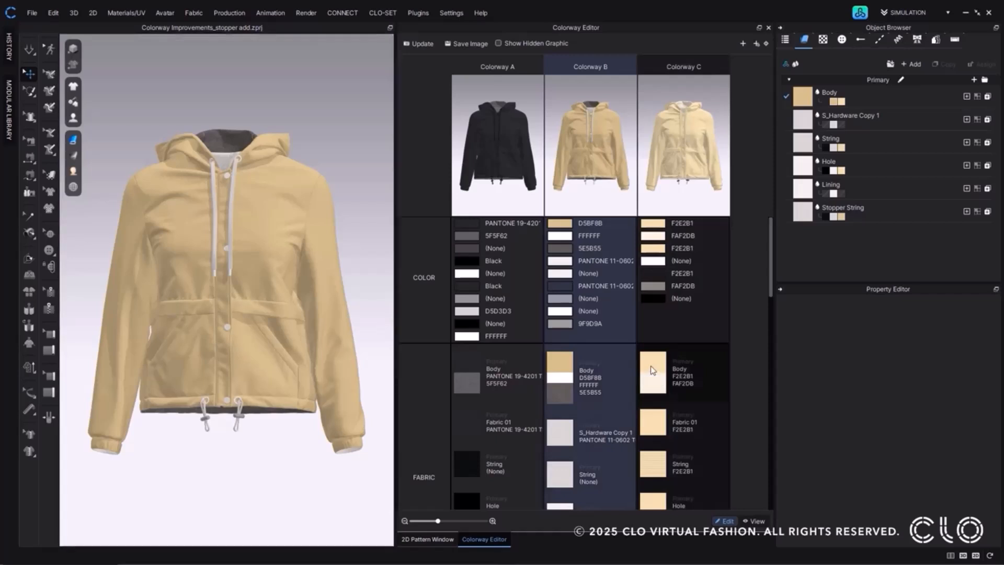
click(650, 365)
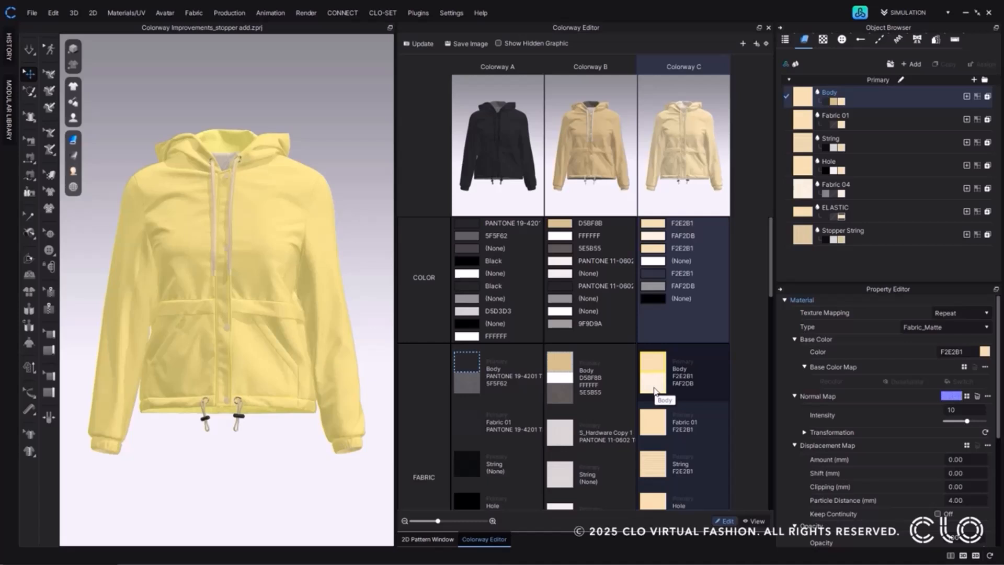
click(888, 102)
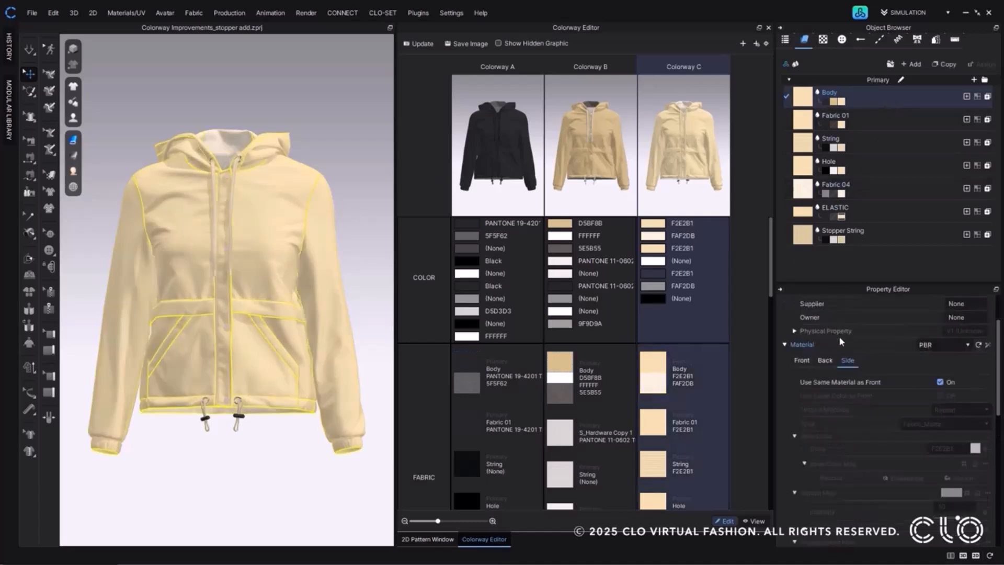
click(826, 366)
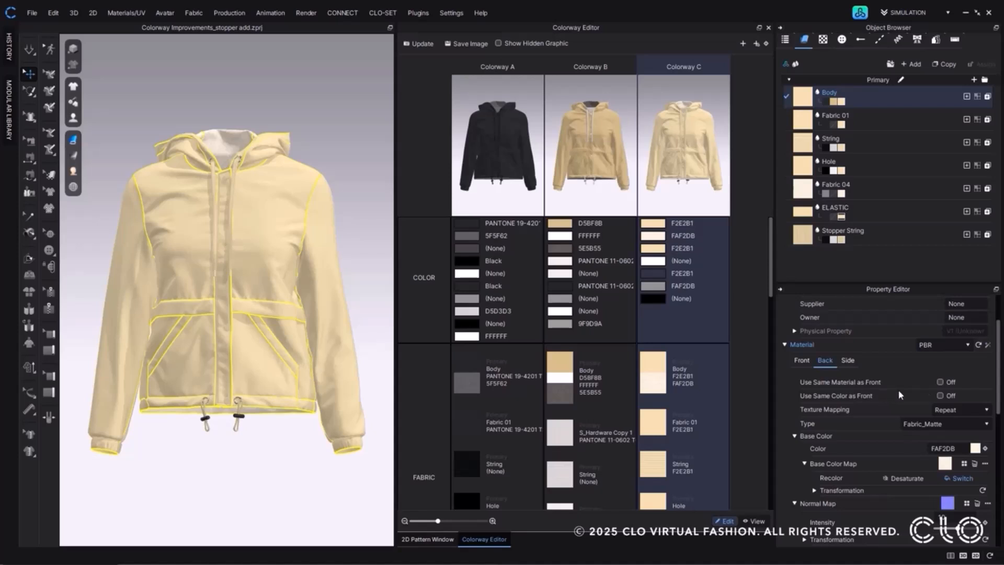
click(939, 382)
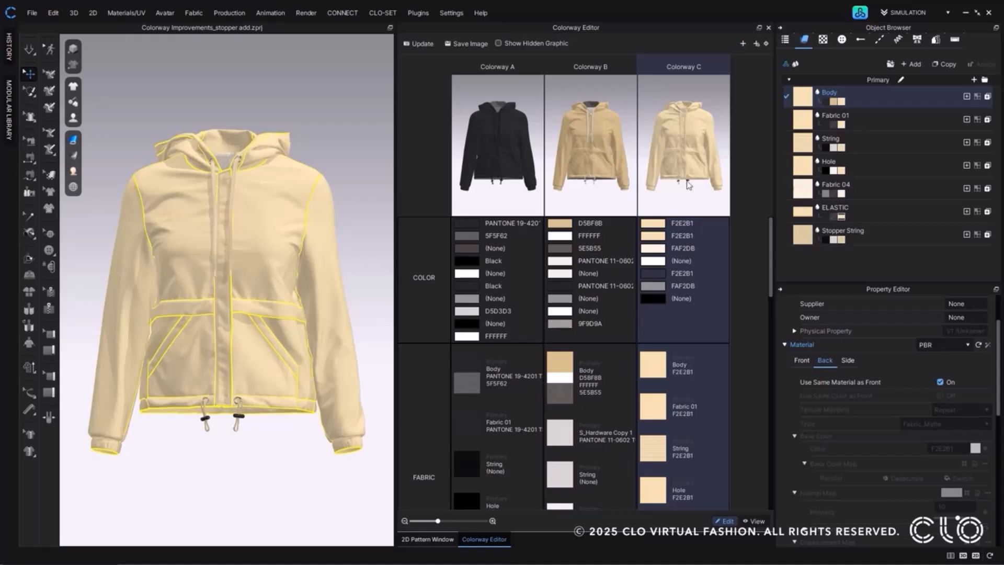
Focus on the hem cord stopper and expand the Stopper_R trim in Colorway C to list its component parts.
right_drag(254, 420, 303, 429)
scroll(303, 430, up, 10)
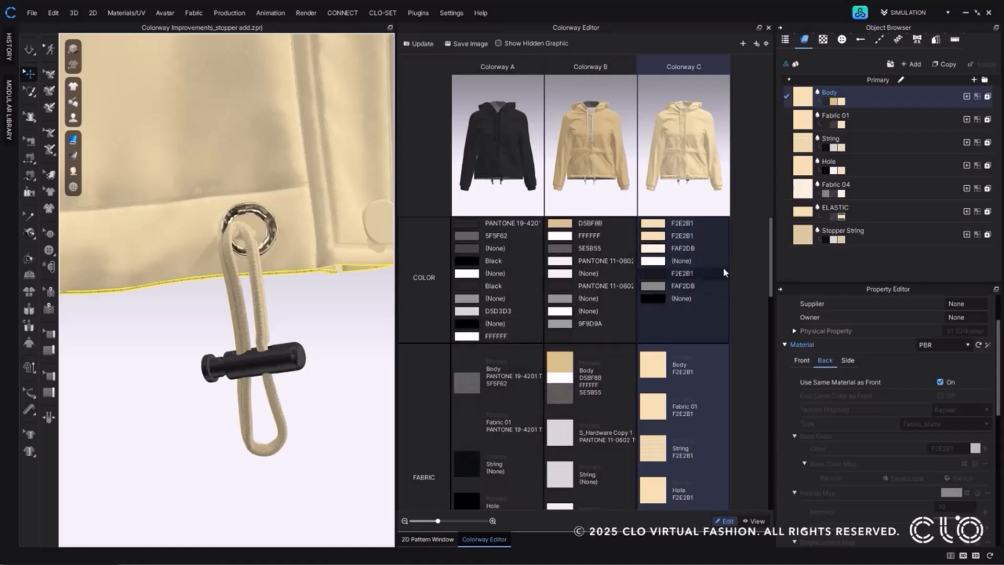
scroll(698, 288, down, 10)
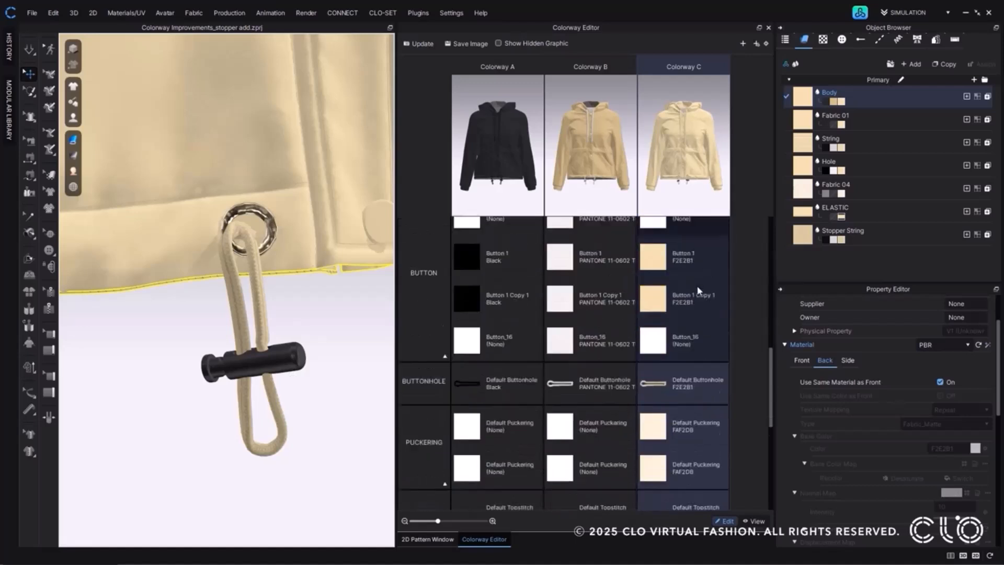
scroll(698, 290, down, 4)
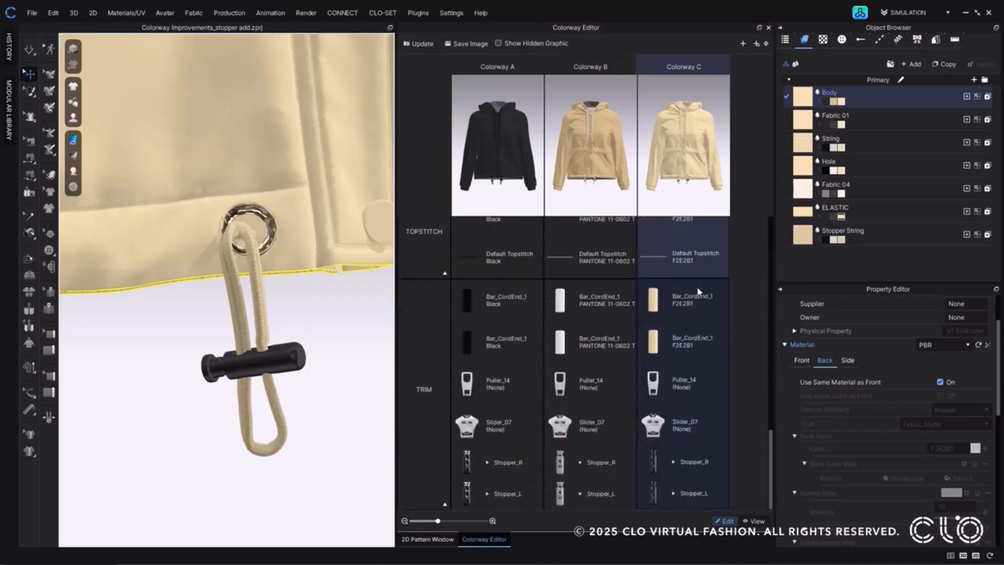
click(672, 462)
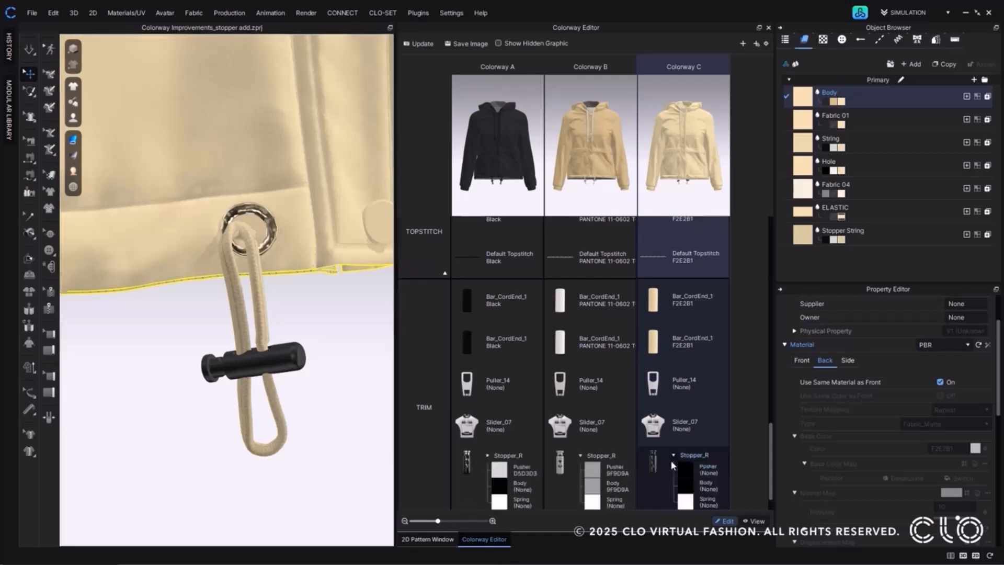
scroll(671, 461, down, 1)
click(671, 463)
Change the Pusher of Stopper_R in Colorway C to the Metal material type with the color FFFFFF.
click(686, 432)
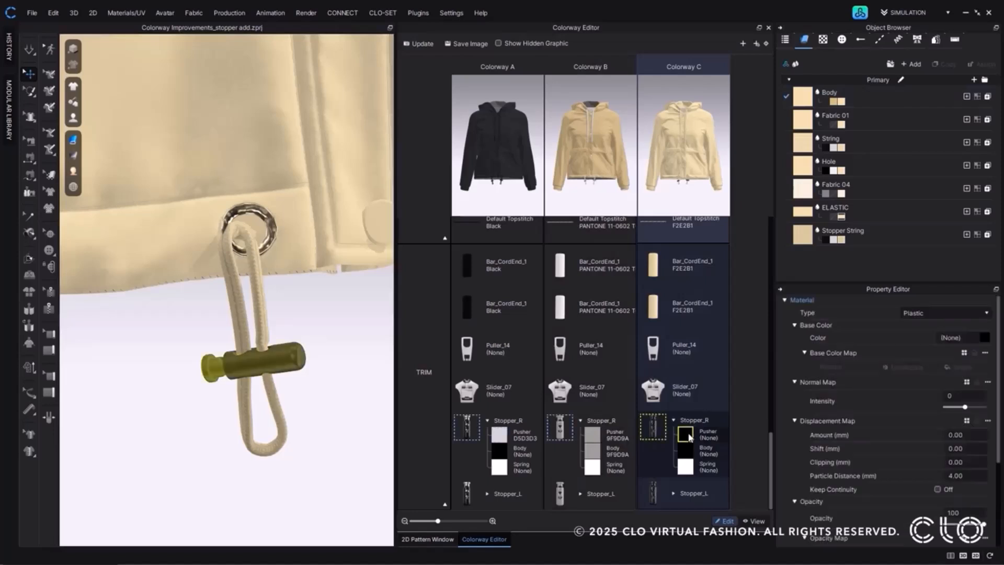
click(971, 315)
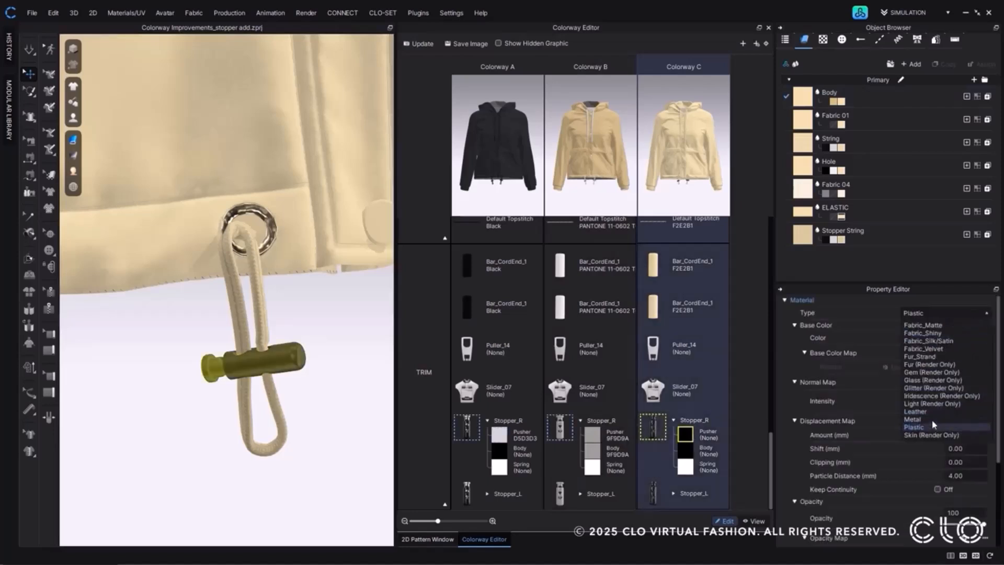
click(933, 420)
click(984, 337)
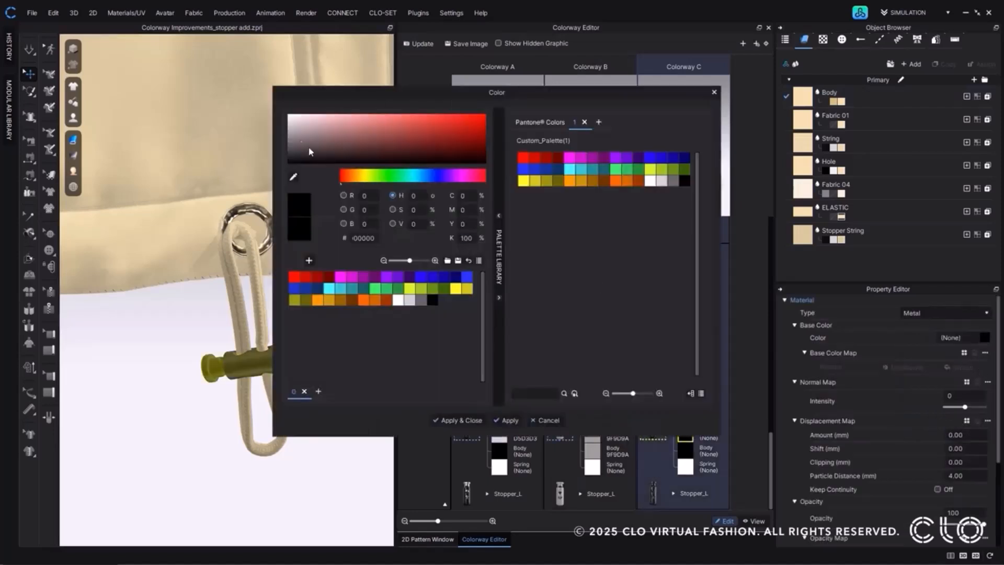
click(289, 115)
click(471, 421)
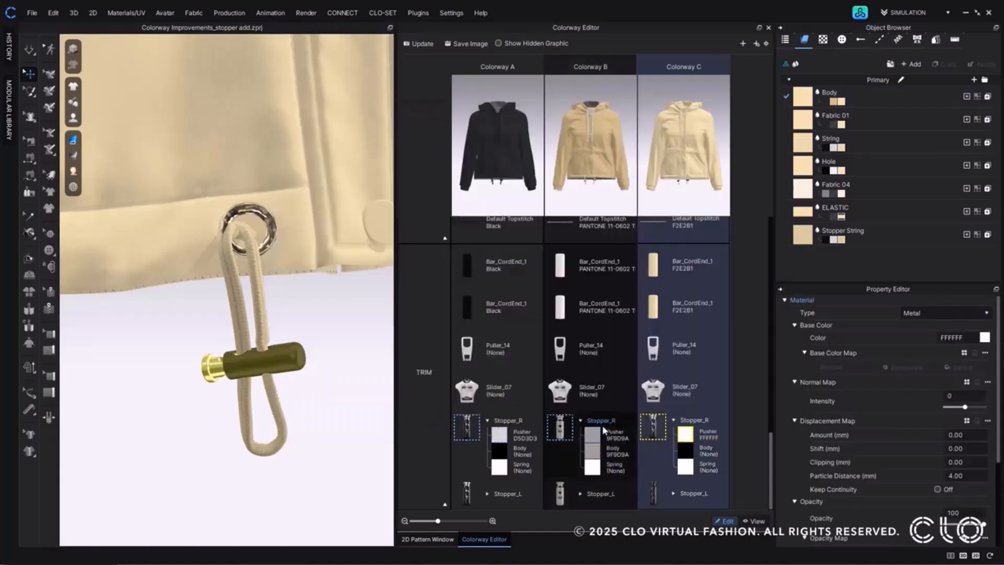
Set the Body part of Stopper_R in Colorway C to the pink color F2C3C3.
click(686, 450)
click(984, 337)
mouse_move(323, 133)
mouse_down()
mouse_move(353, 130)
mouse_move(324, 119)
mouse_up()
click(458, 420)
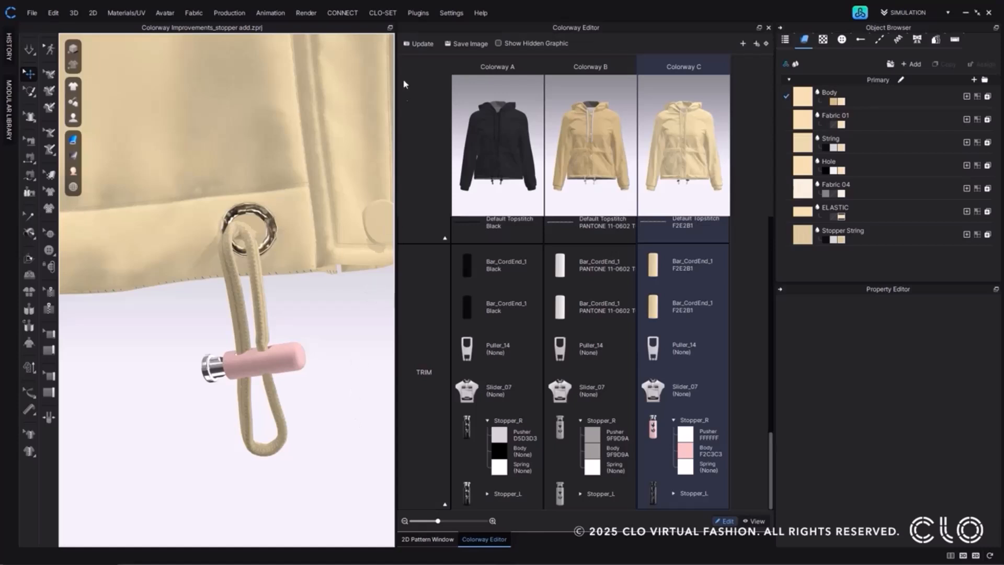
Change the Colorway user setting to Assign to All Colorways.
click(440, 13)
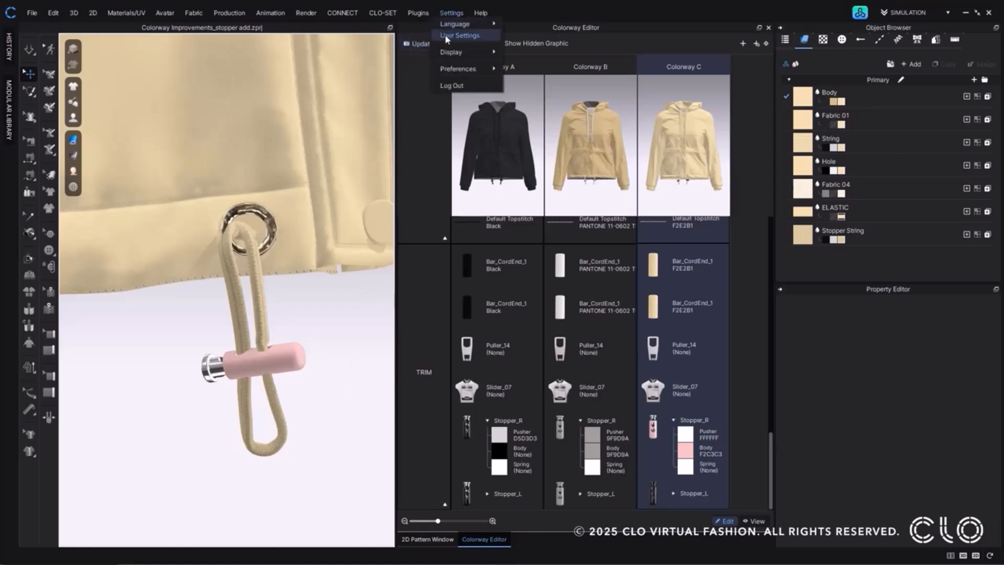
click(448, 36)
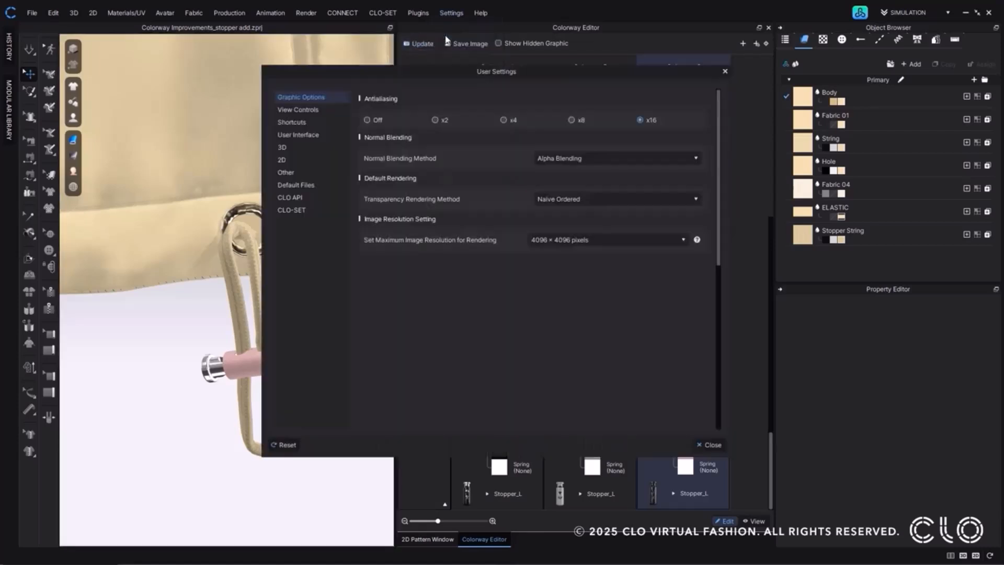
click(318, 171)
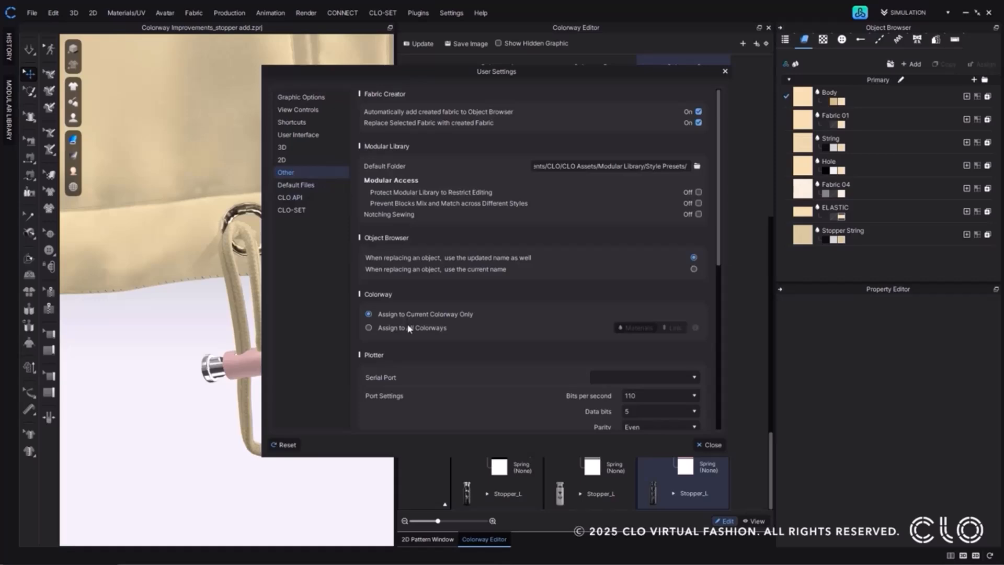
click(371, 329)
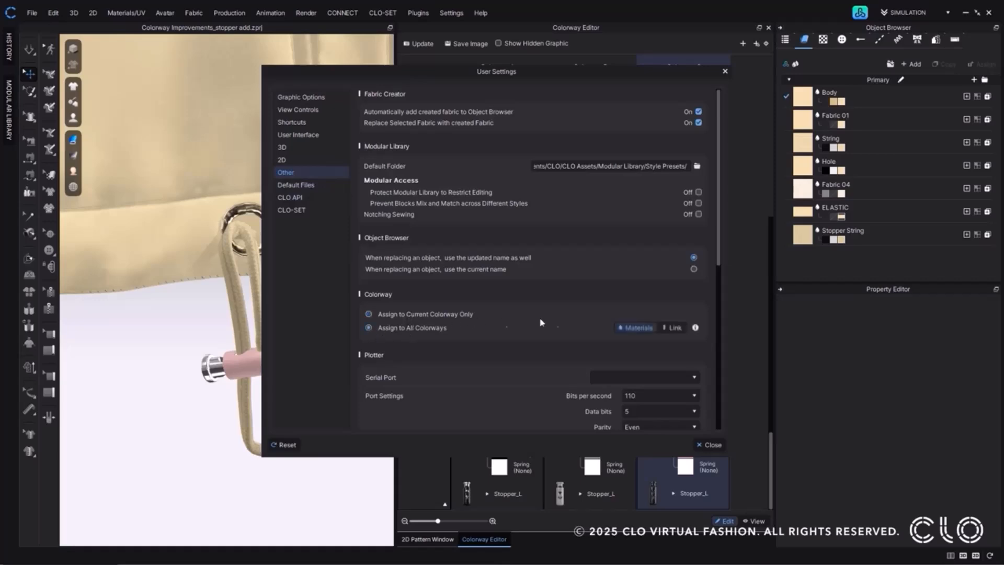
click(710, 444)
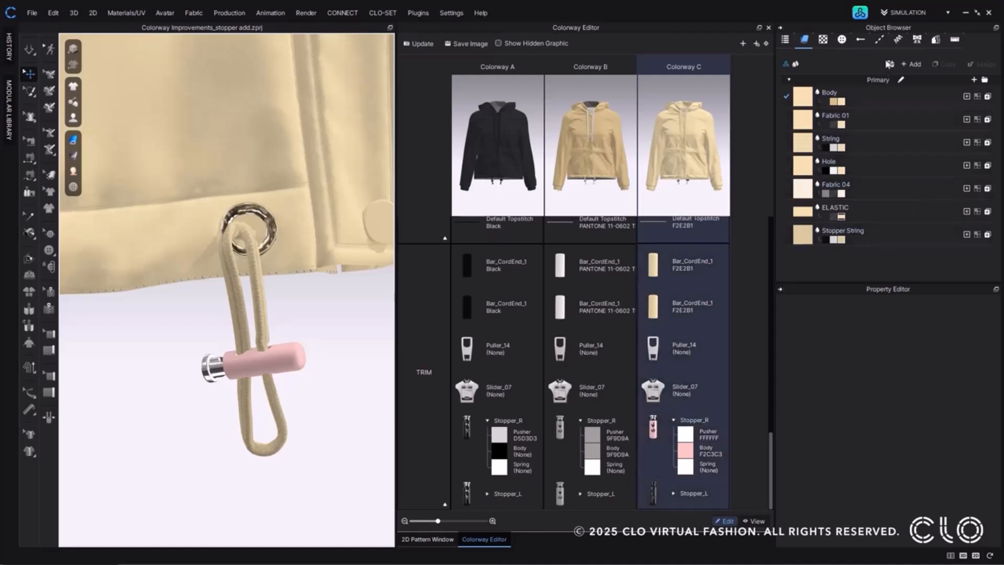
Add a new fabric and apply it to both lower front pocket panels in all colorways with linked properties.
click(912, 64)
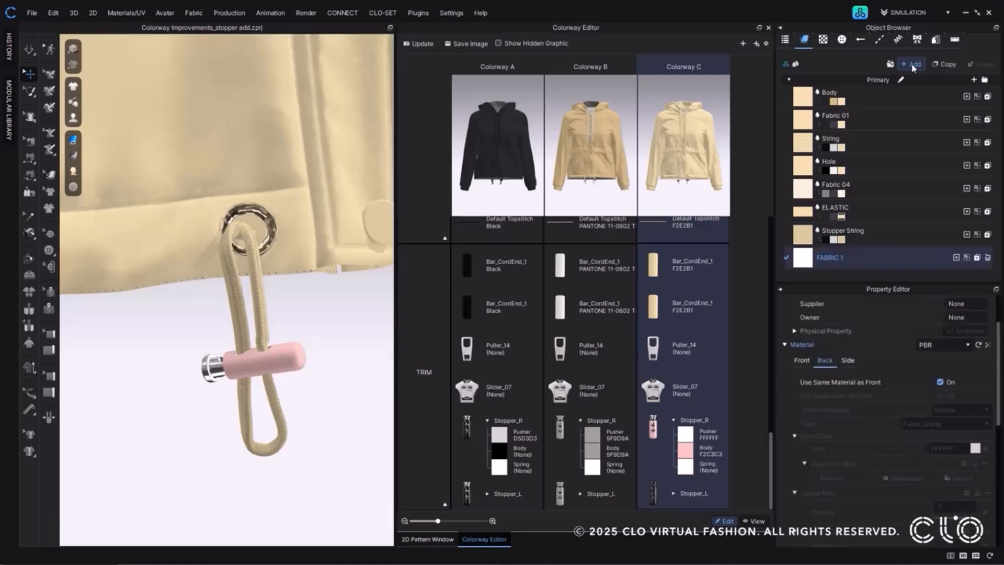
scroll(299, 308, down, 10)
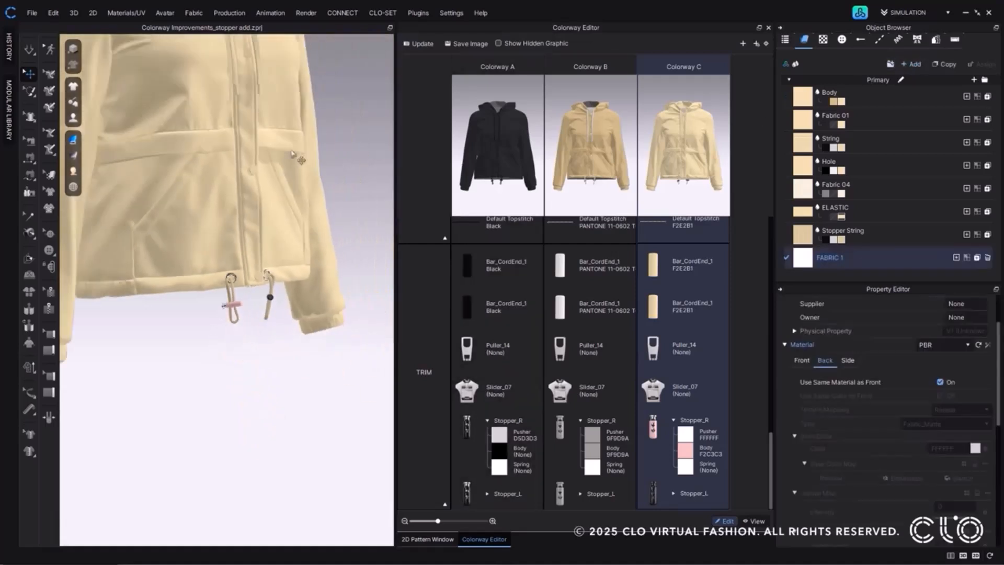
right_drag(320, 312, 319, 364)
click(290, 363)
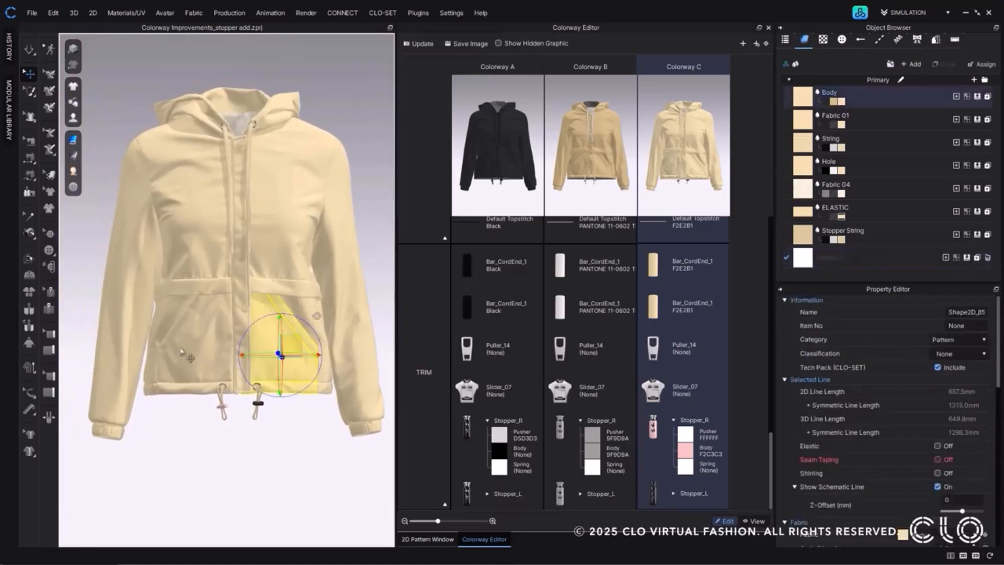
drag(809, 259, 260, 294)
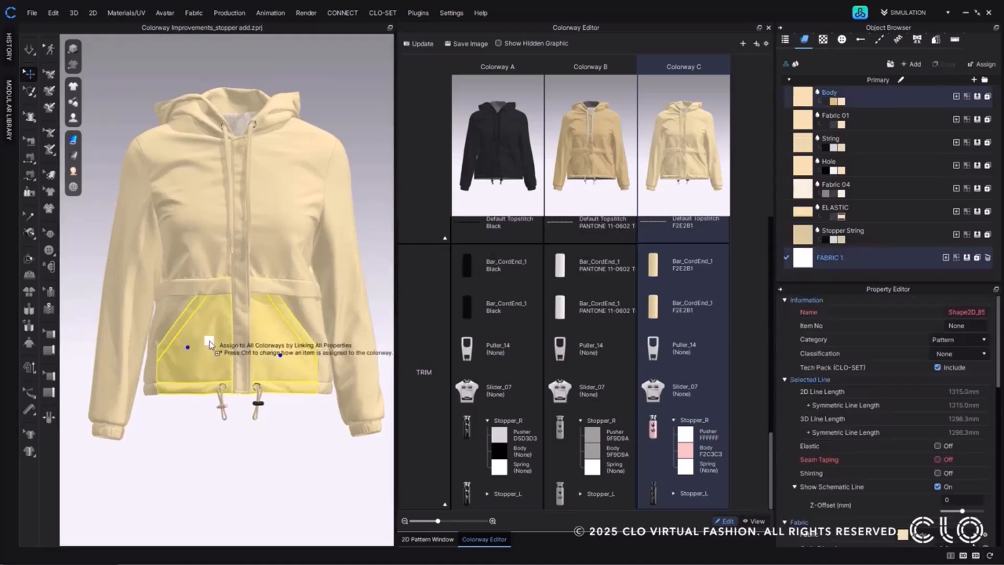
drag(209, 343, 209, 343)
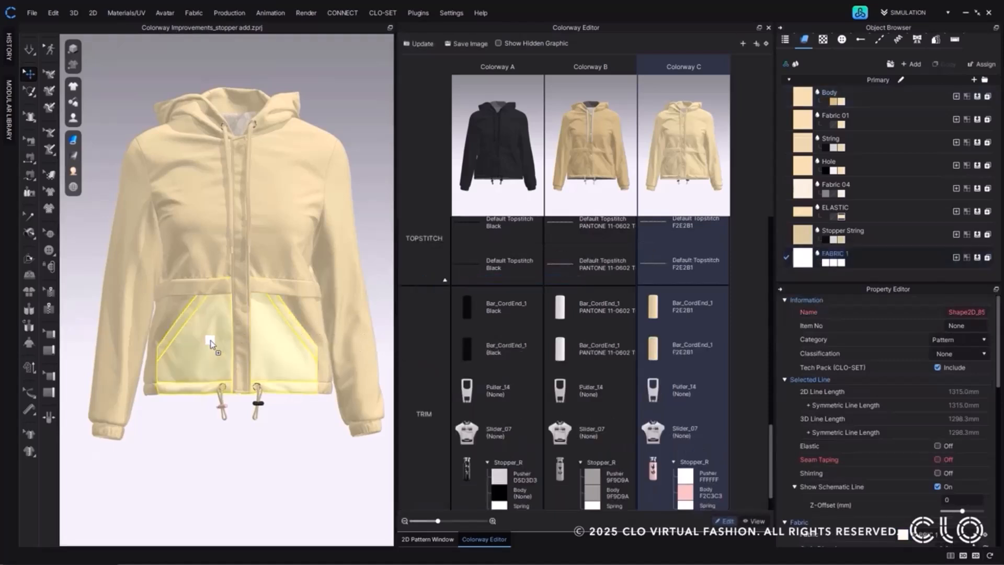
Find the newly added fabric in the colorway comparison and select its Colorway B entry.
scroll(581, 335, up, 5)
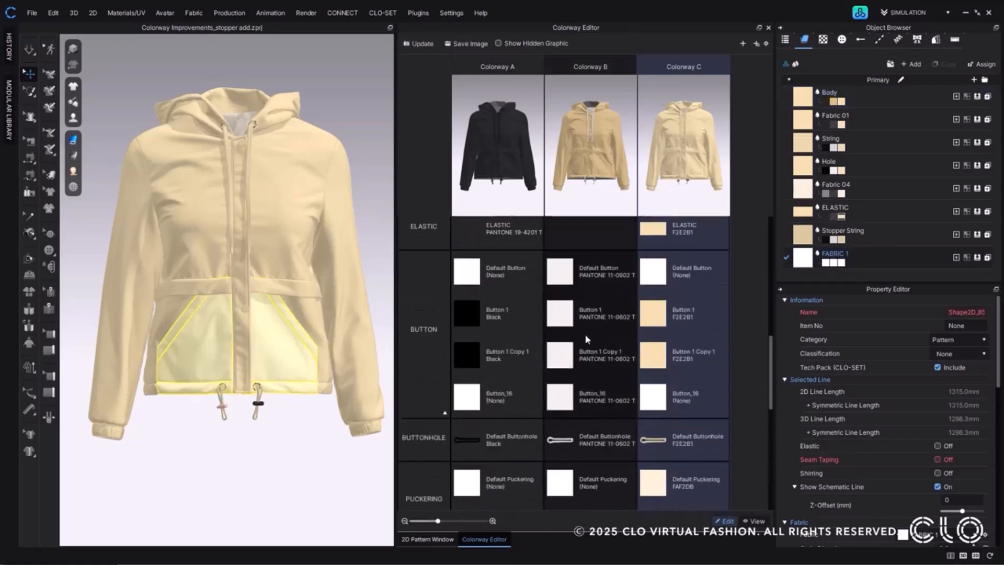
scroll(586, 338, up, 2)
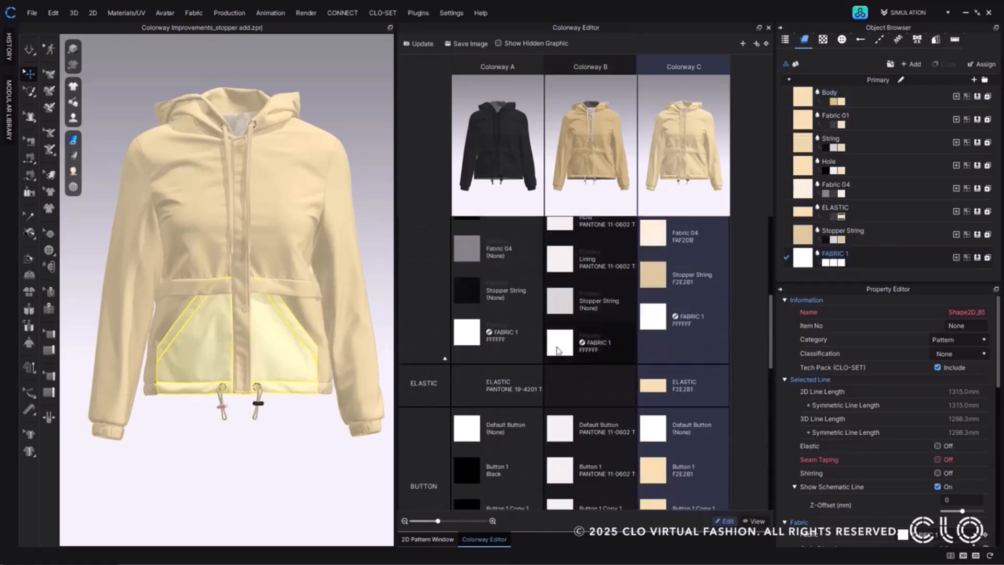
click(581, 348)
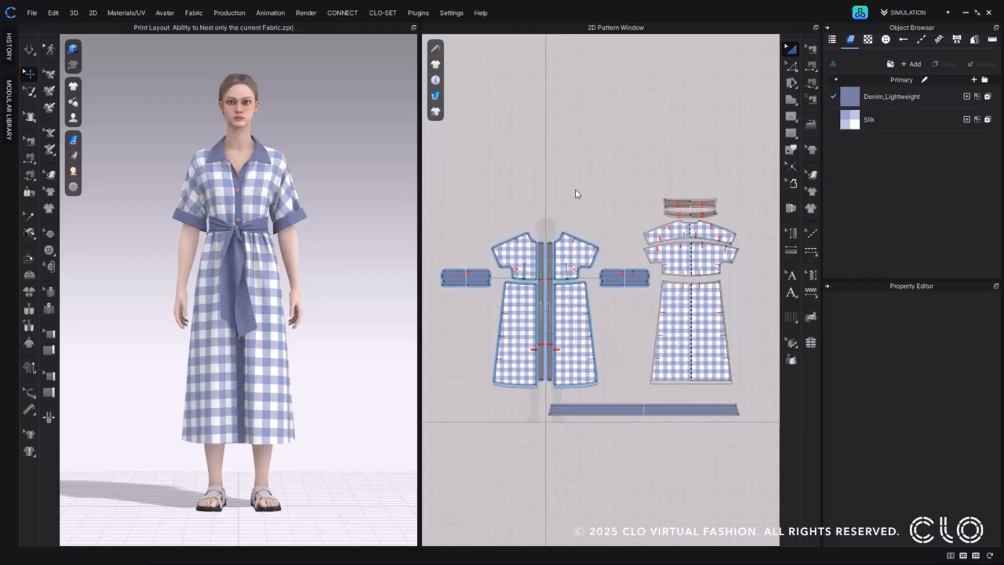
Switch the dress project to Print Layout mode and view the Slik and Denim_Lightweight layouts.
click(908, 12)
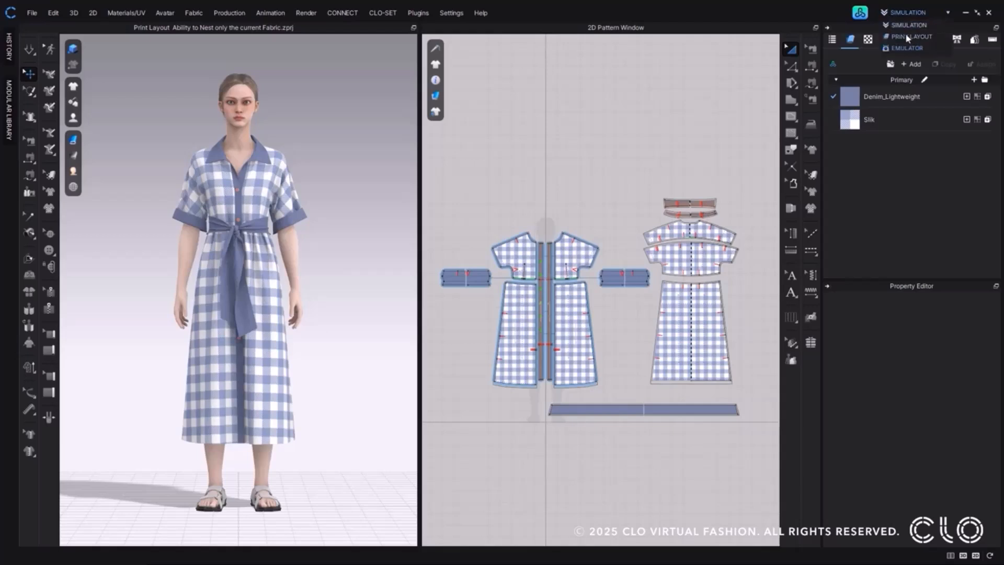
click(907, 37)
click(617, 42)
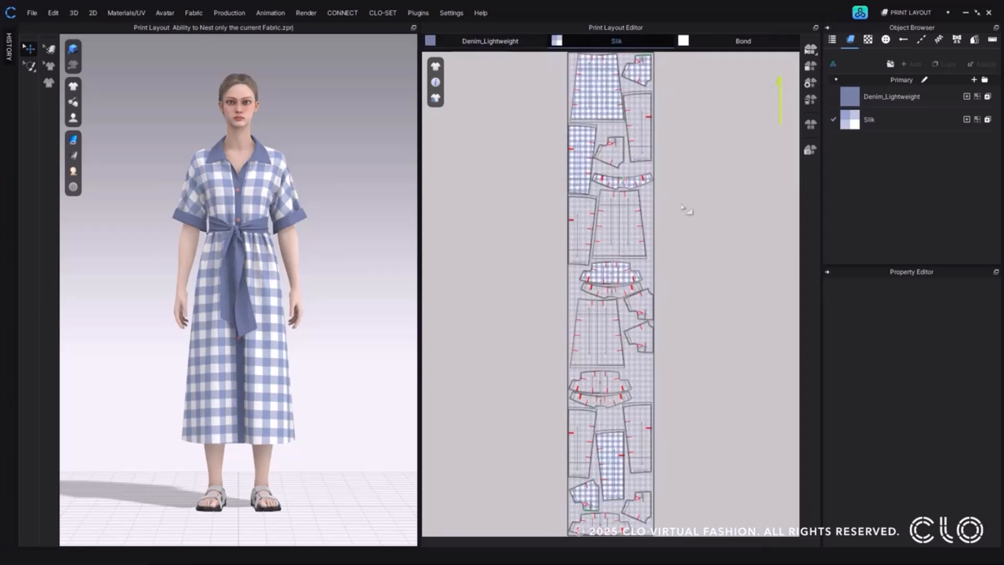
click(496, 43)
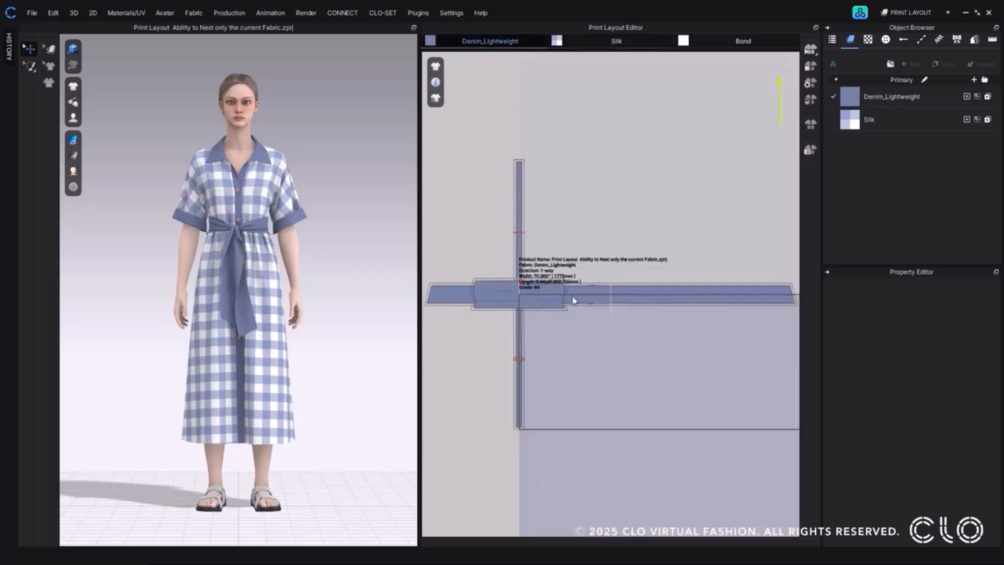
Set the nesting options for Denim_Lightweight to a total of 3 garments and a 2-way grain direction.
click(811, 82)
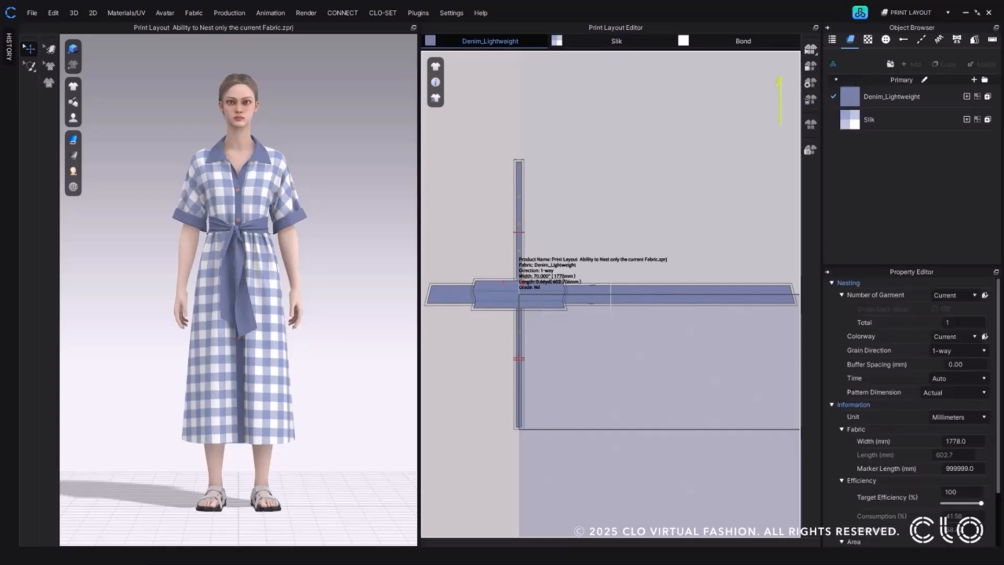
click(963, 323)
text(3)
key(Return)
click(968, 353)
click(966, 372)
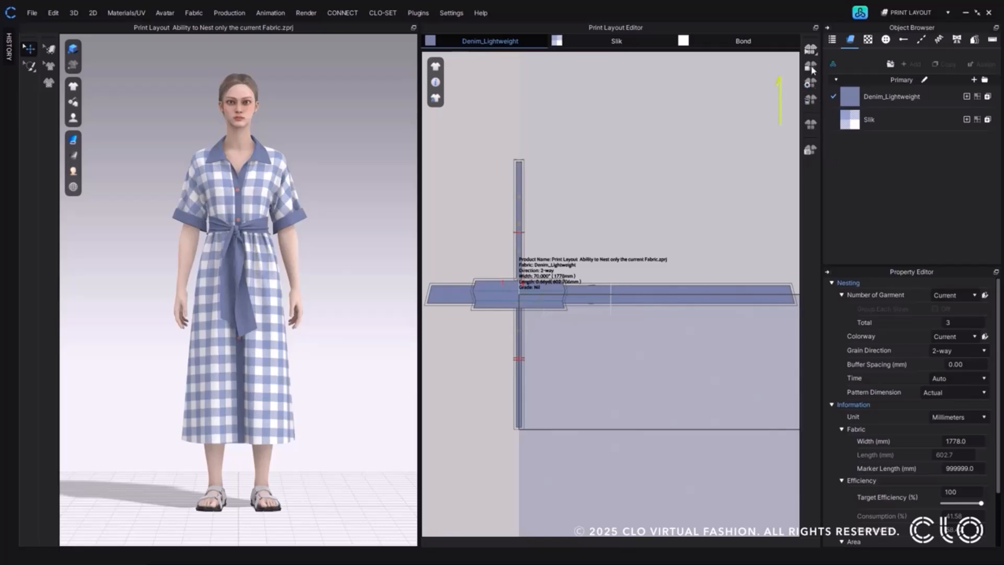
Nest only the current Denim_Lightweight fabric and show the Slik layout for comparison.
click(812, 52)
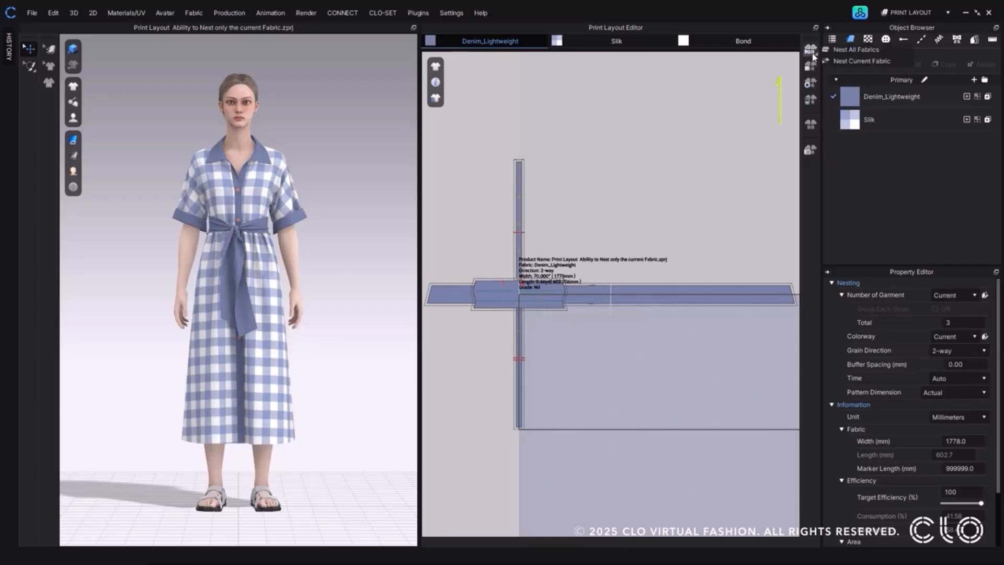
click(895, 61)
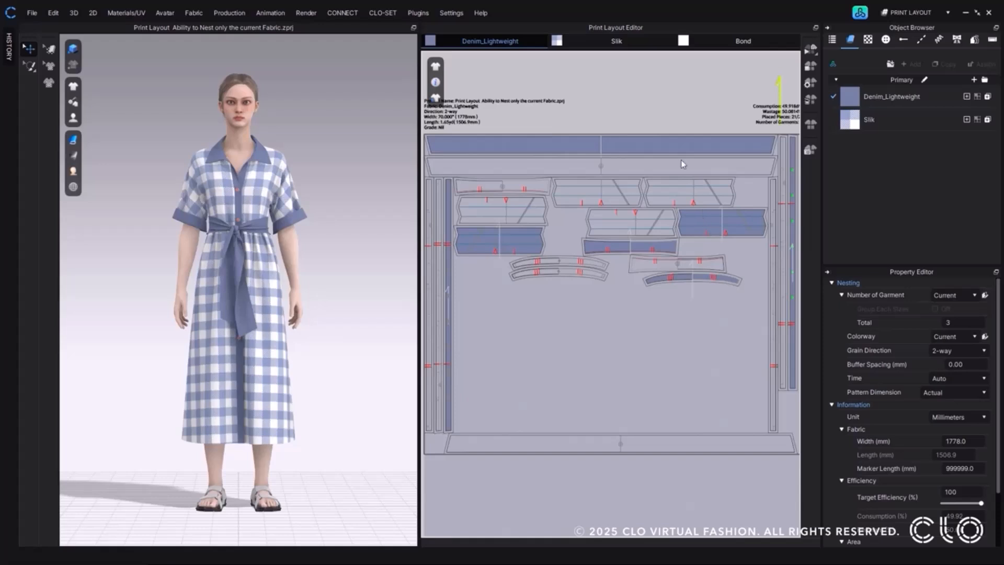
click(647, 46)
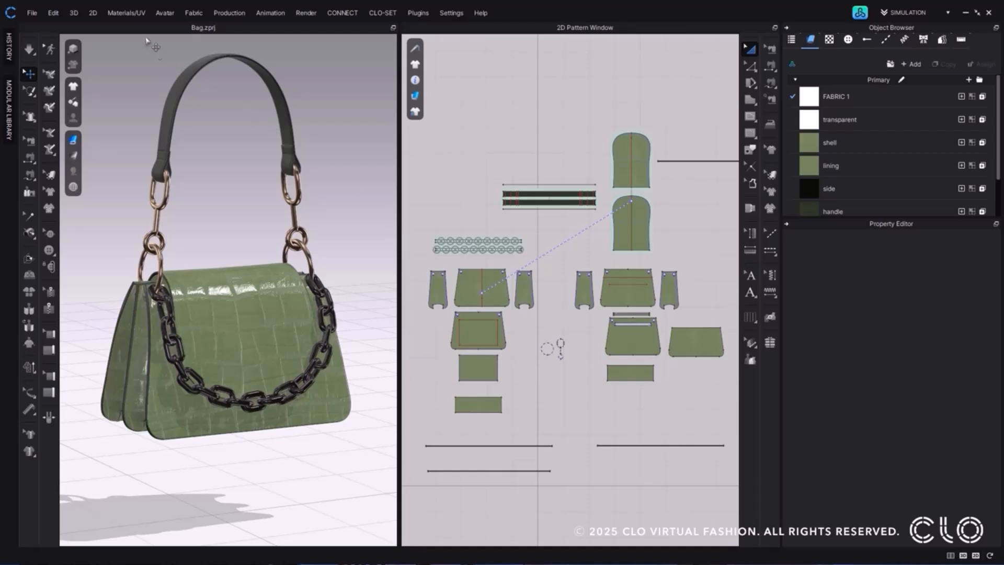
Open the UV Editor for the bag and select all its outer shell pattern pieces, including the side gussets and the arched flap.
click(130, 13)
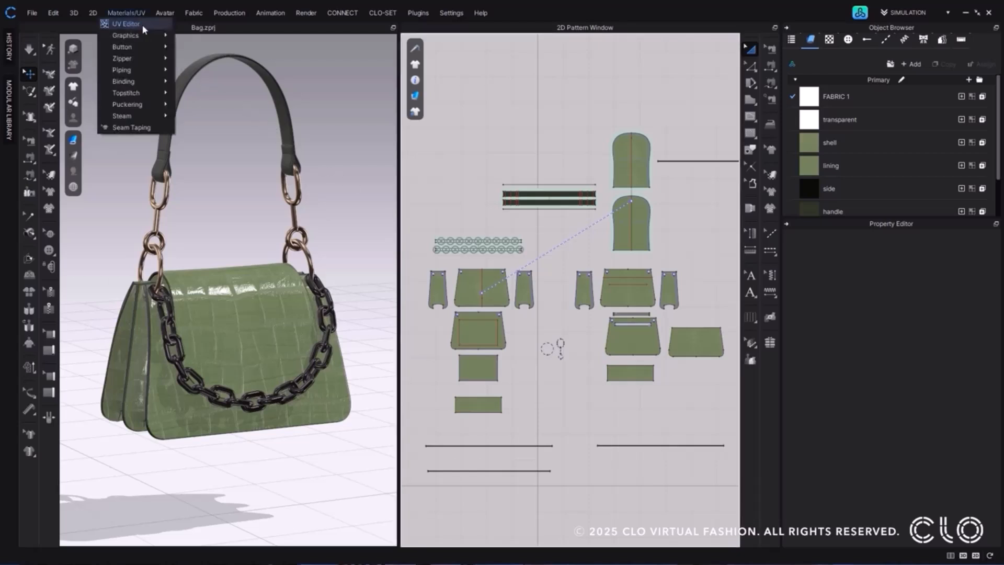
click(125, 24)
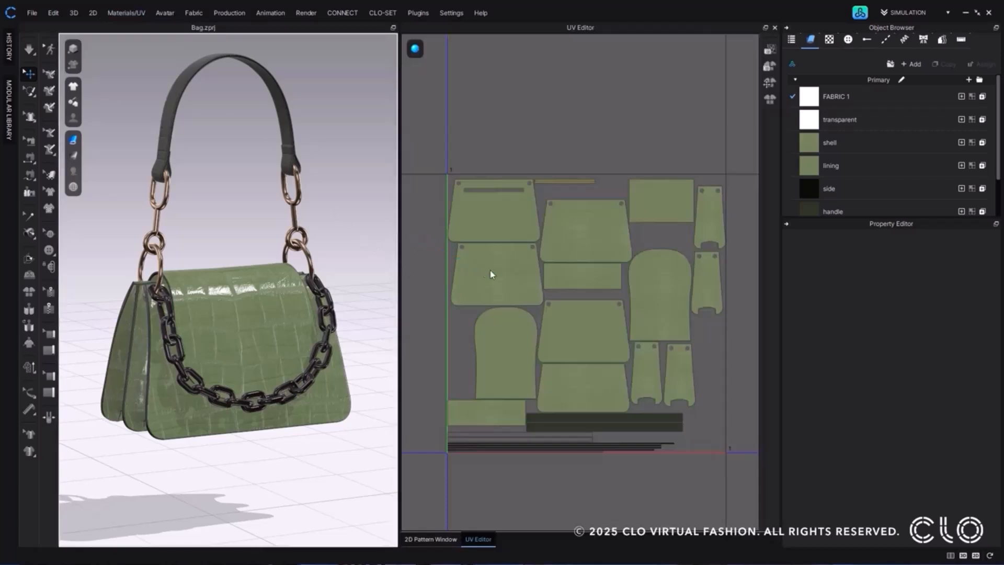
click(506, 277)
shift+click(510, 413)
shift+click(584, 398)
shift+click(588, 280)
shift+click(593, 255)
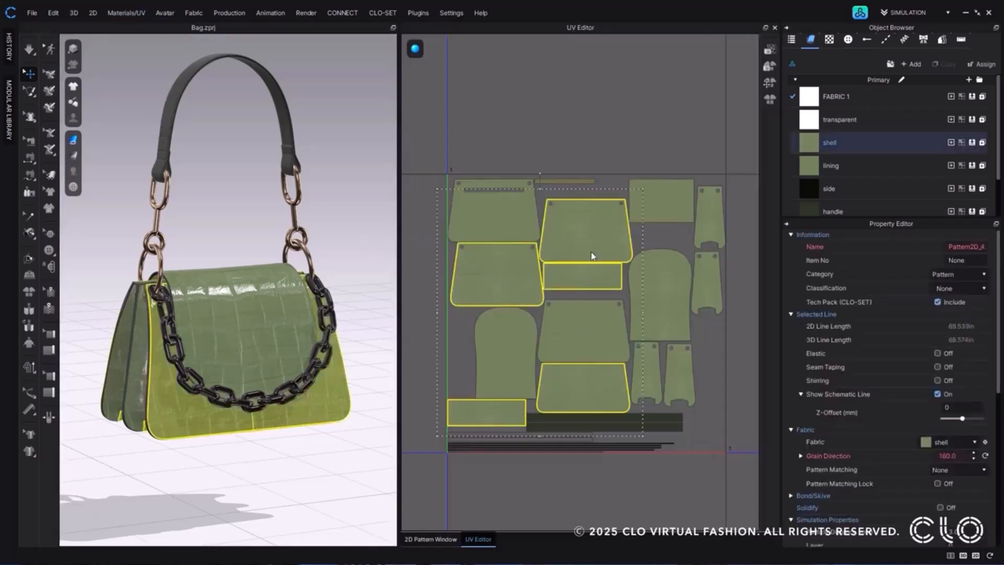
shift+click(708, 237)
shift+click(707, 278)
shift+click(682, 285)
shift+click(680, 366)
shift+click(655, 377)
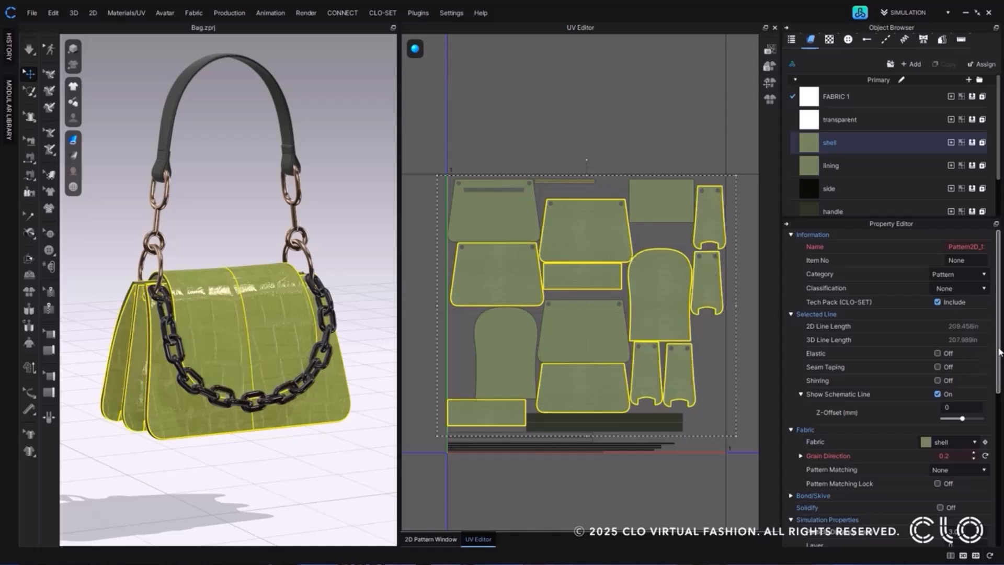
Turn on UV Expansion for the Back Face and Side Face of the selected shell pieces and inspect the expanded edges.
drag(1000, 351, 1000, 499)
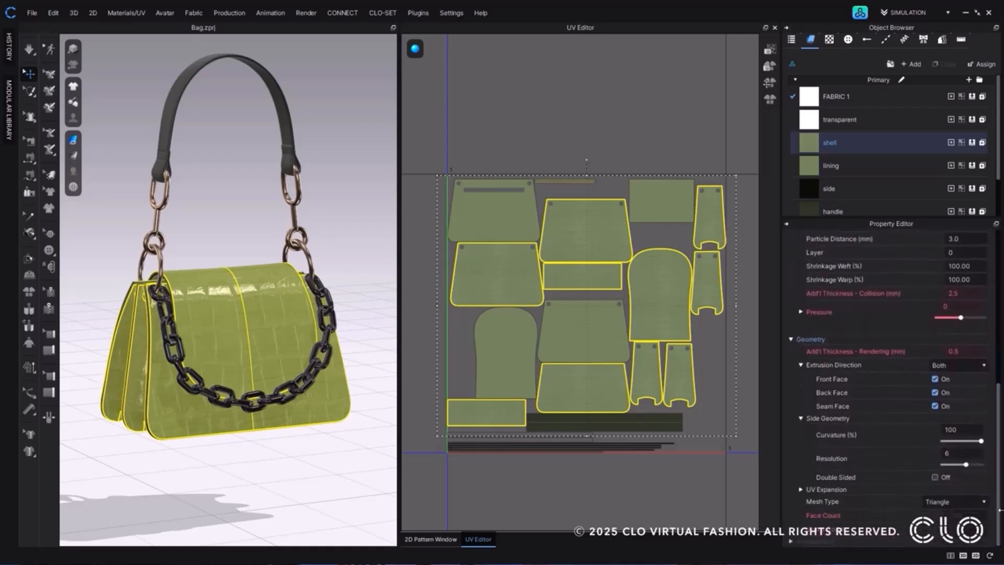
click(801, 489)
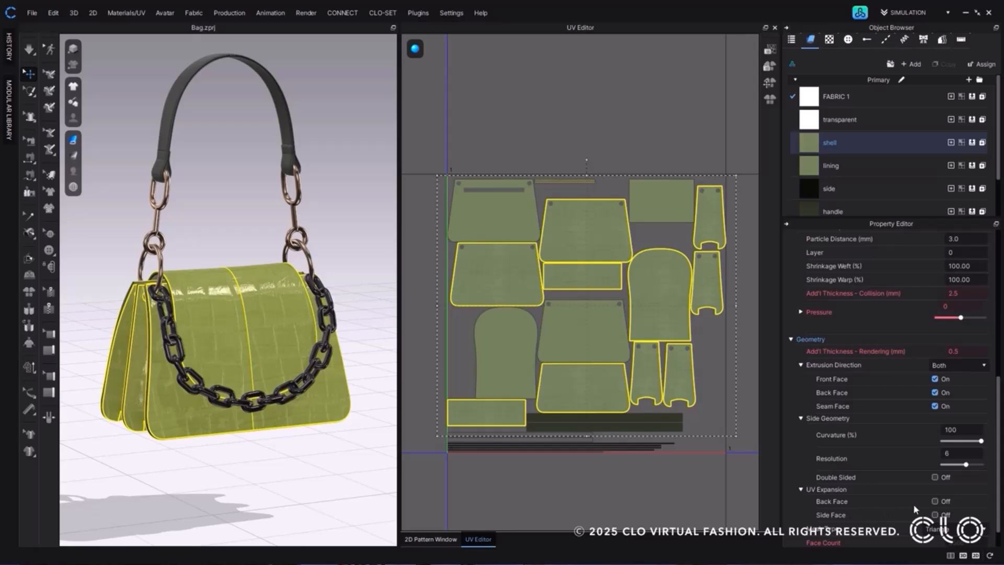
click(934, 502)
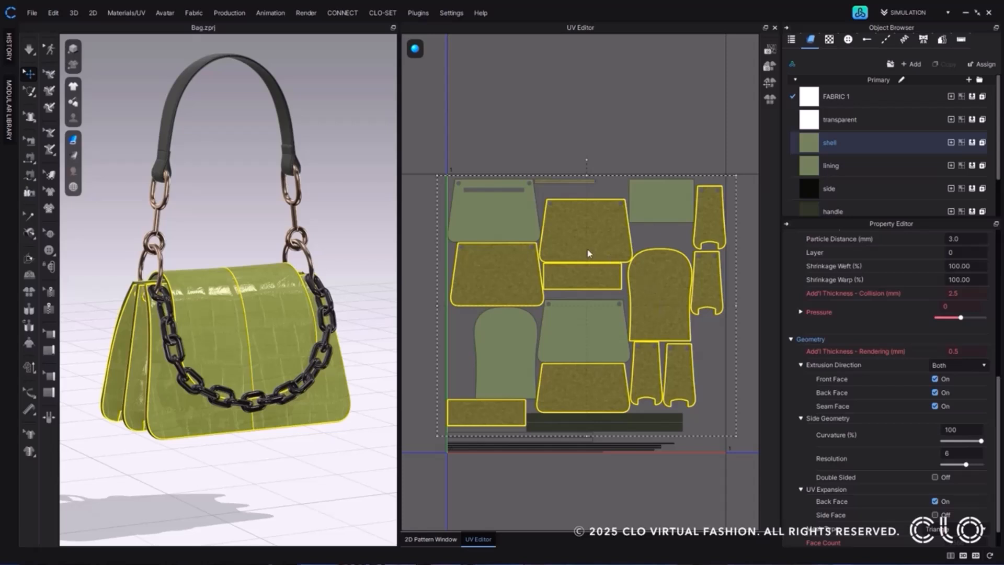
click(935, 514)
scroll(646, 271, up, 10)
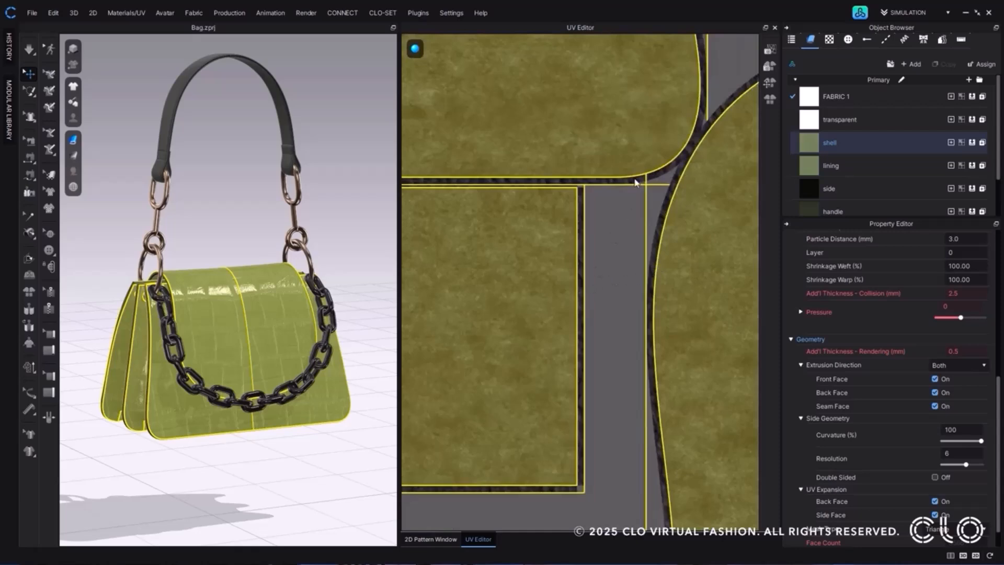
scroll(632, 269, down, 10)
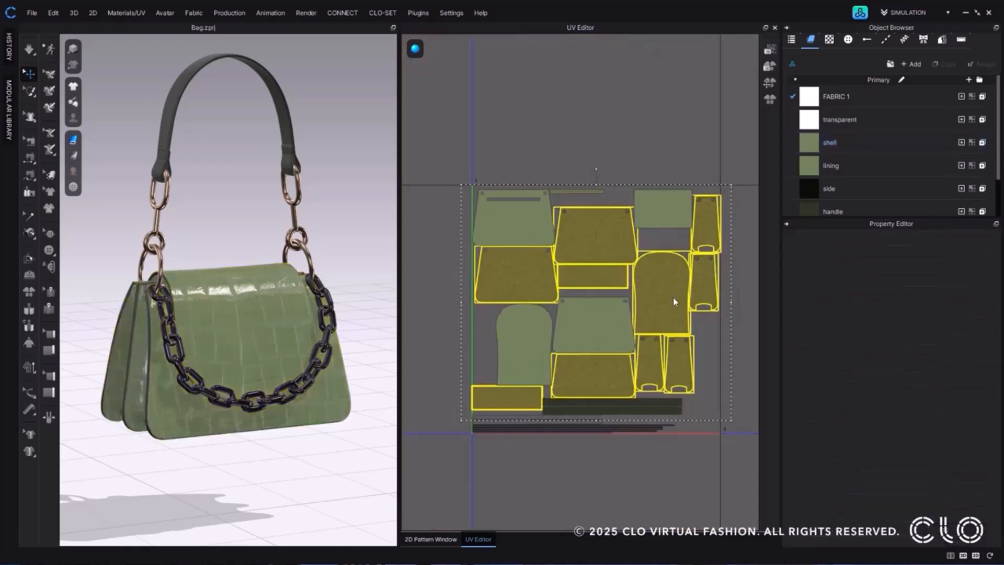
Select one face of each expanded shell piece and move the set down into the UV tile below.
click(630, 277)
click(616, 254)
shift+click(517, 274)
shift+click(619, 277)
shift+click(516, 400)
shift+click(582, 385)
shift+click(653, 370)
shift+click(683, 363)
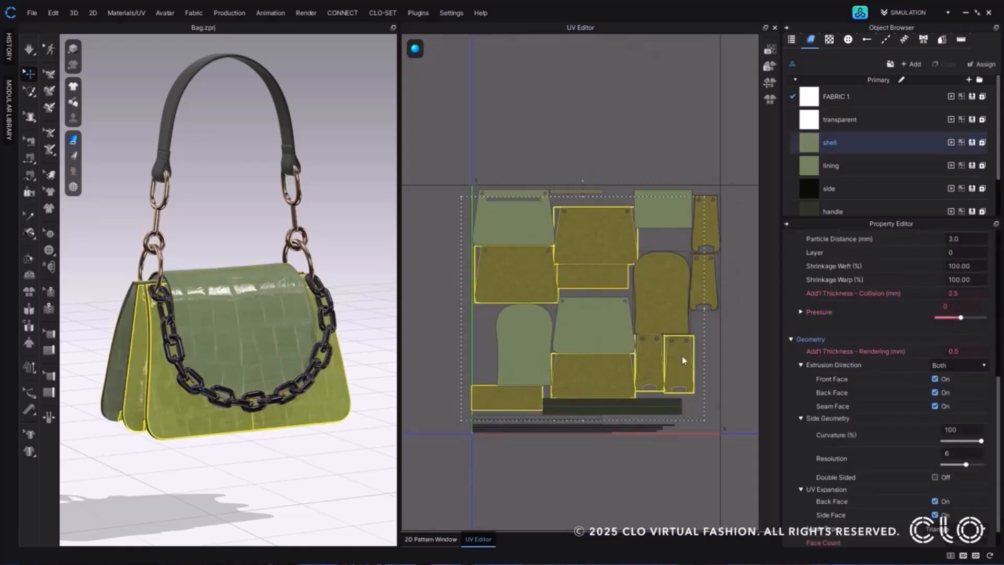
shift+click(661, 321)
shift+click(706, 267)
shift+click(706, 232)
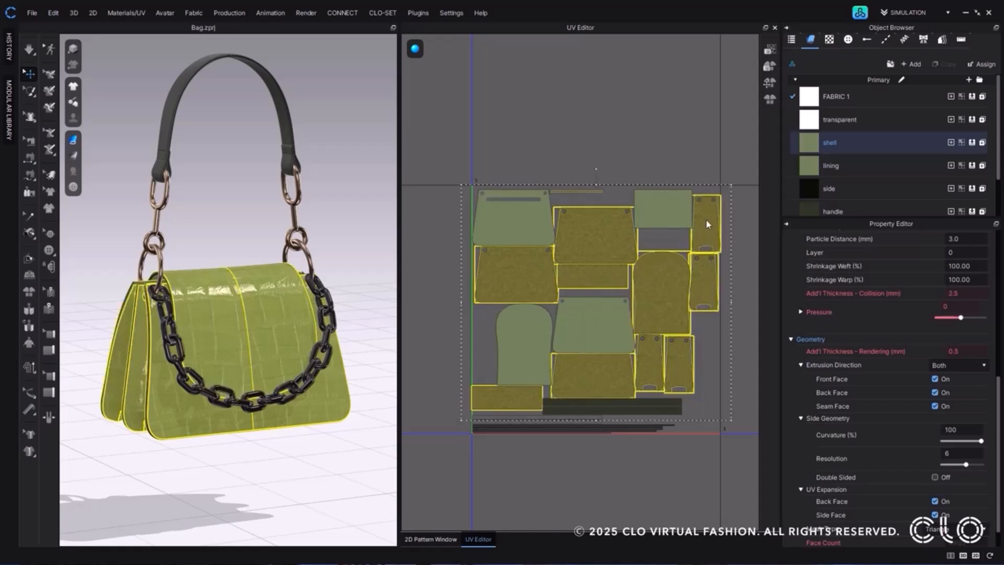
scroll(706, 219, down, 2)
drag(704, 189, 703, 346)
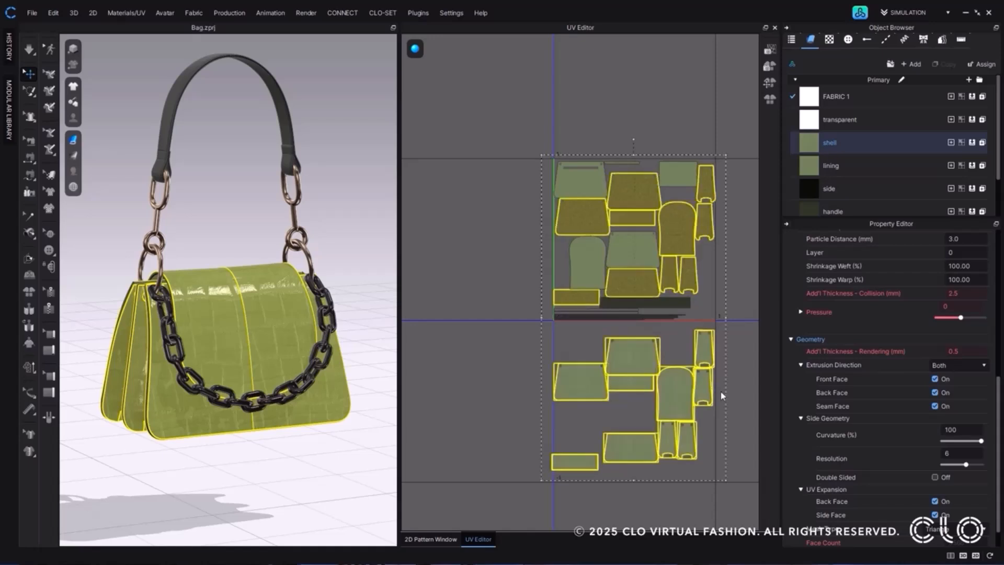
Pack all the bag's UV pieces, including the ones in the lower tile, into the selected UV tile U 1, V 1.
click(547, 339)
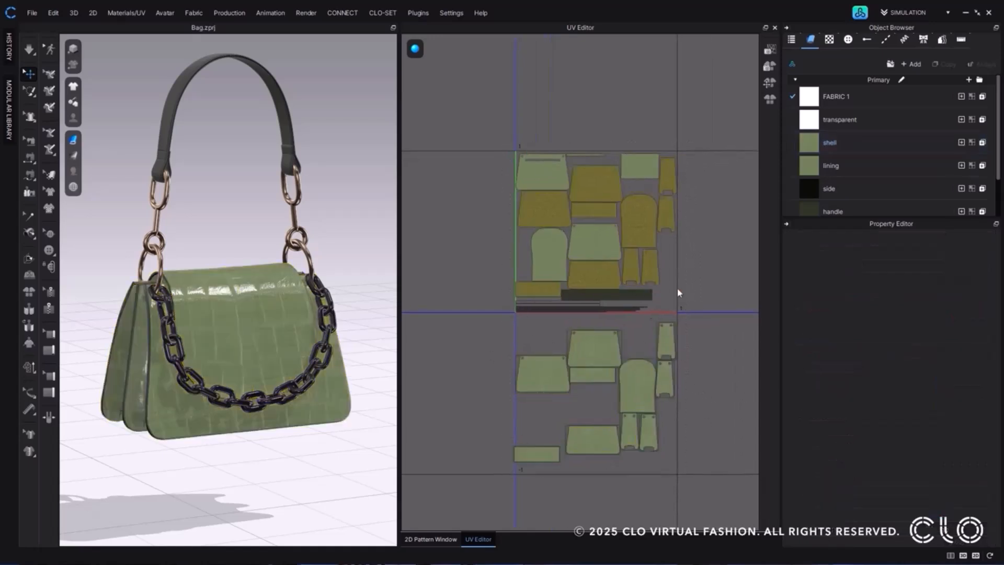
drag(510, 149, 688, 476)
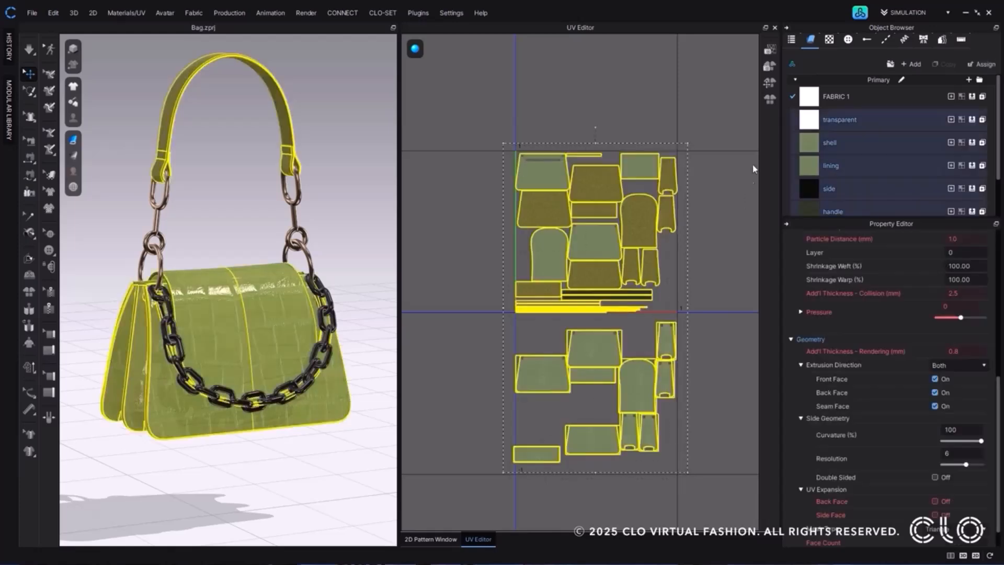
click(770, 100)
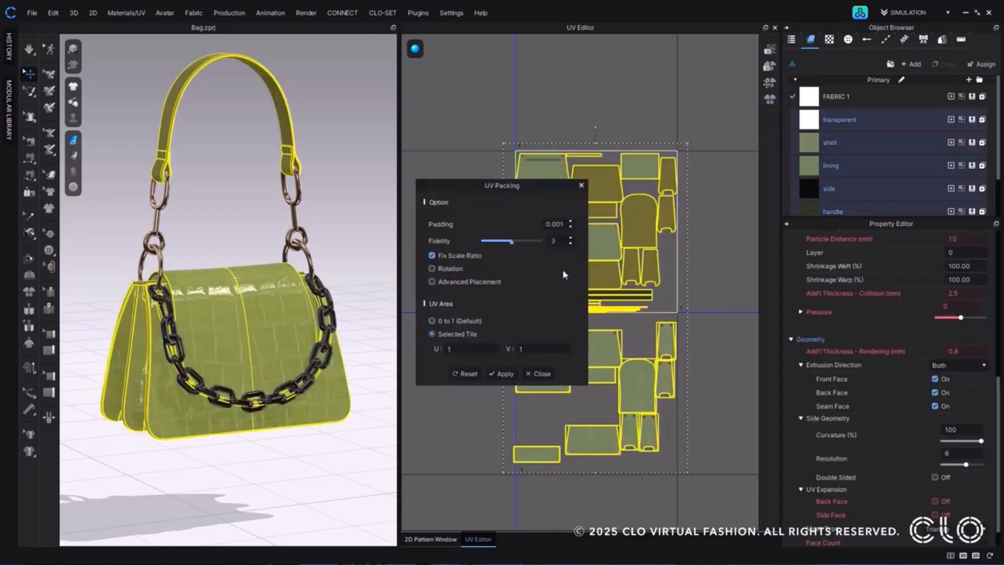
click(503, 374)
click(540, 373)
scroll(616, 266, up, 3)
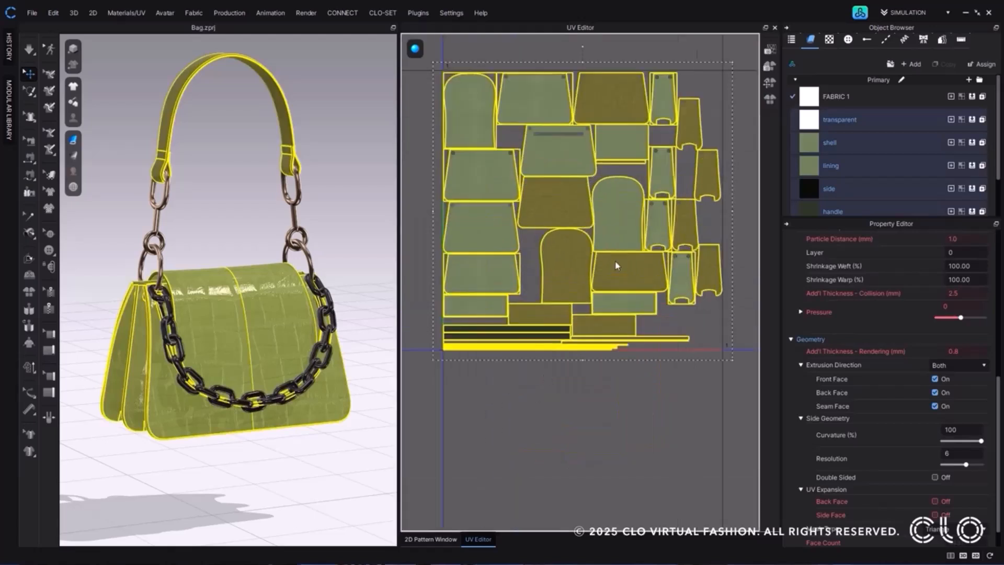
click(688, 368)
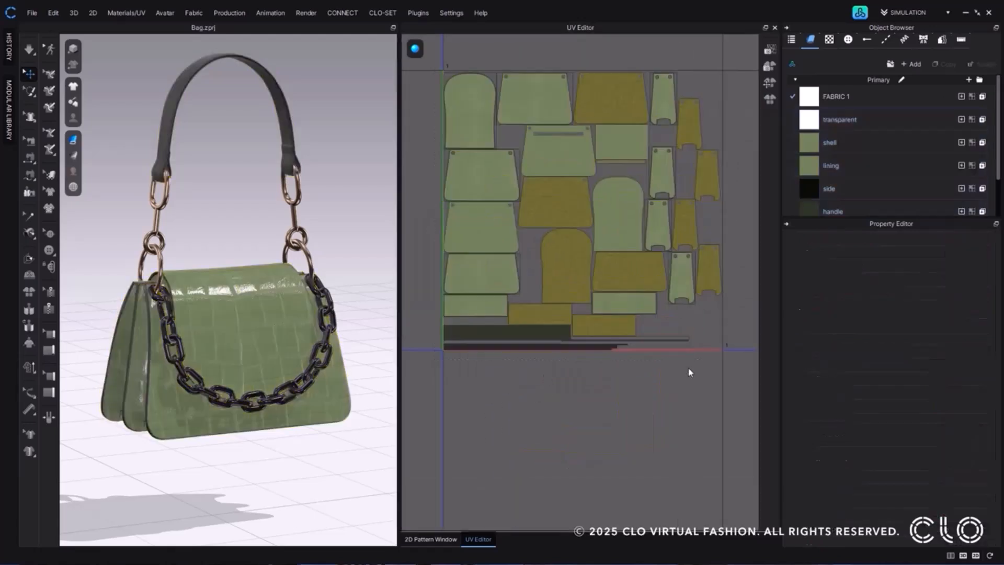
Bake the Diffuse and Normal textures of UV tile U 1, V 1 at 2048 pixels under the file name "texture".
click(770, 66)
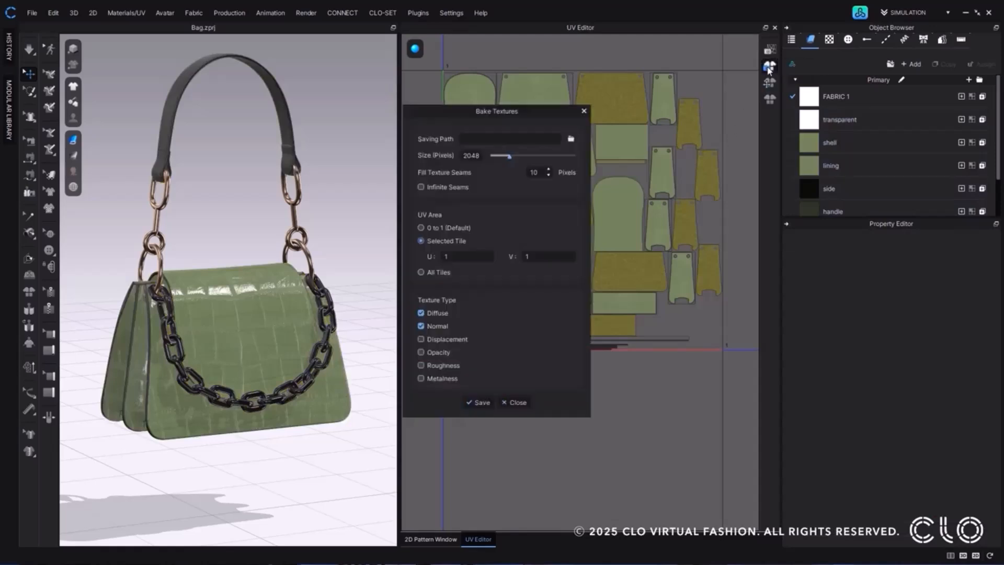
click(571, 138)
click(463, 488)
text(texture)
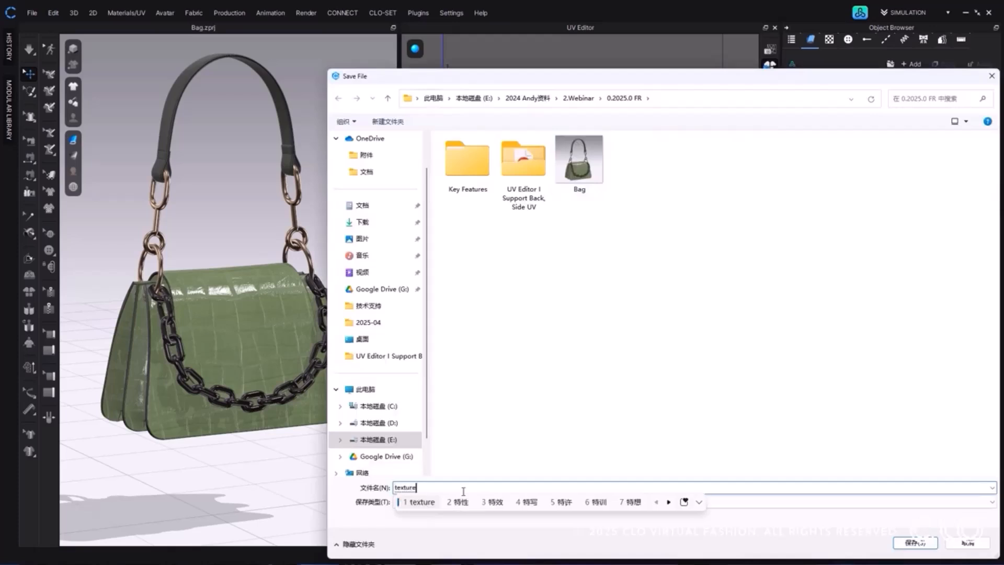
key(Return)
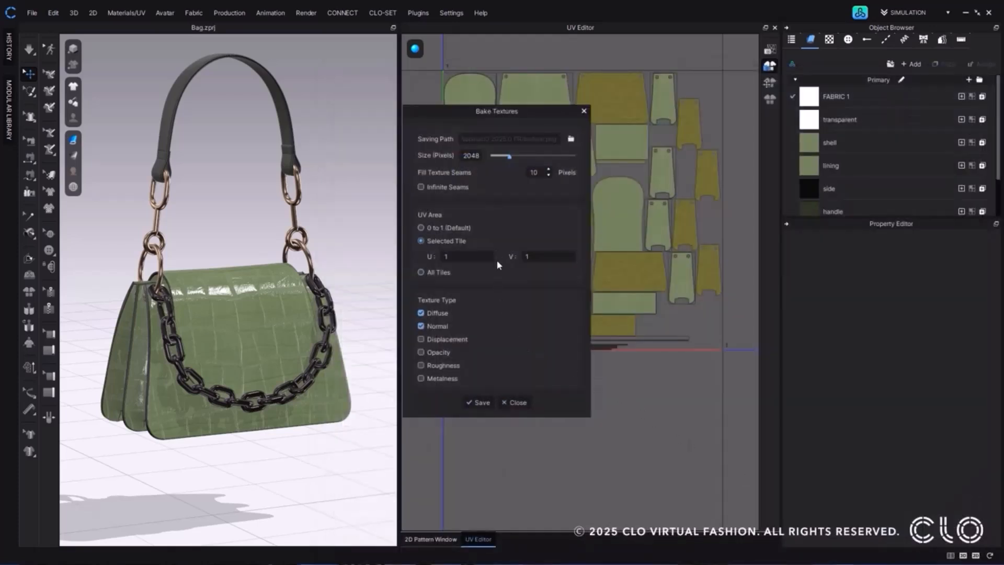
click(478, 403)
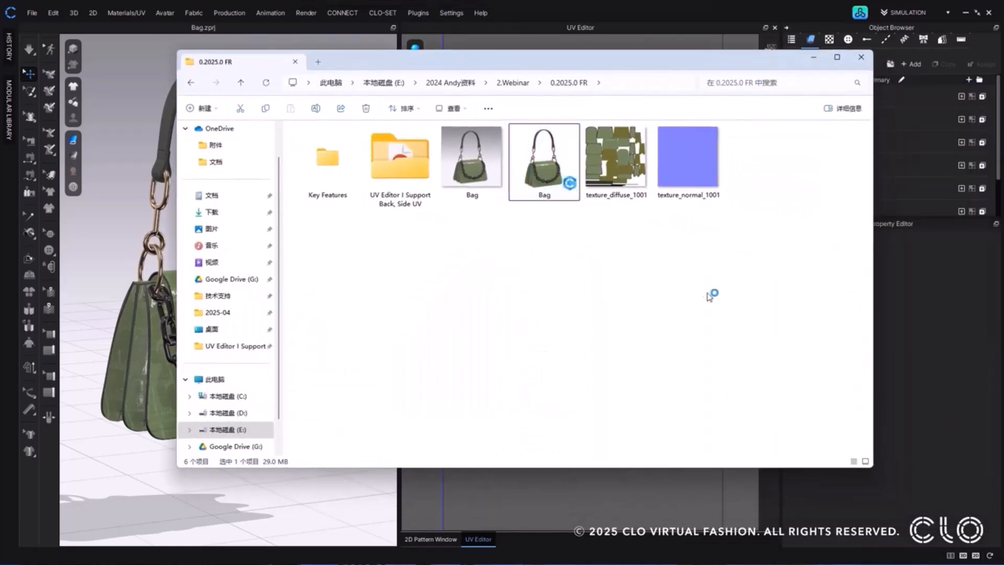
View the baked diffuse and normal texture images, and close them and the bake settings.
double_click(628, 170)
click(832, 135)
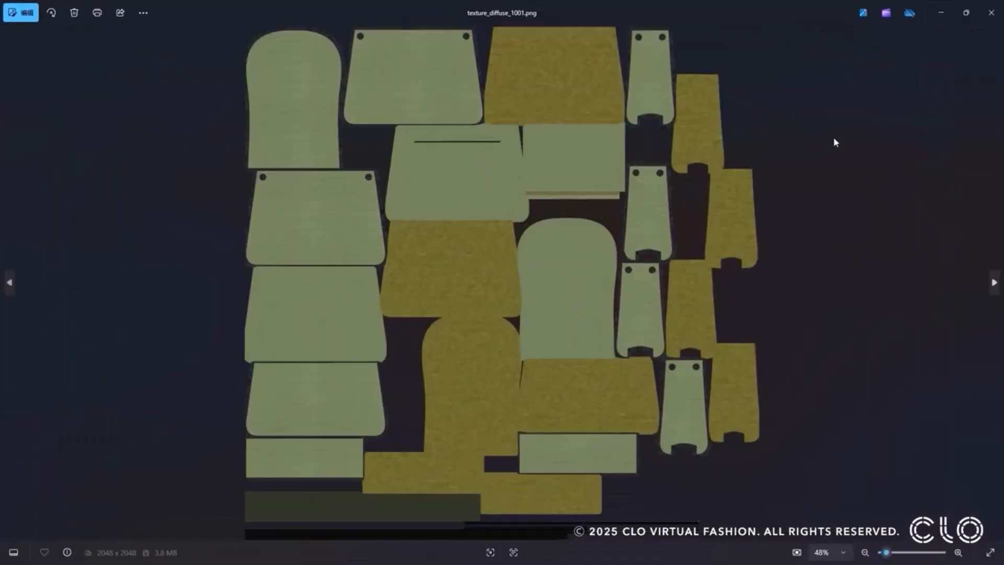
click(992, 285)
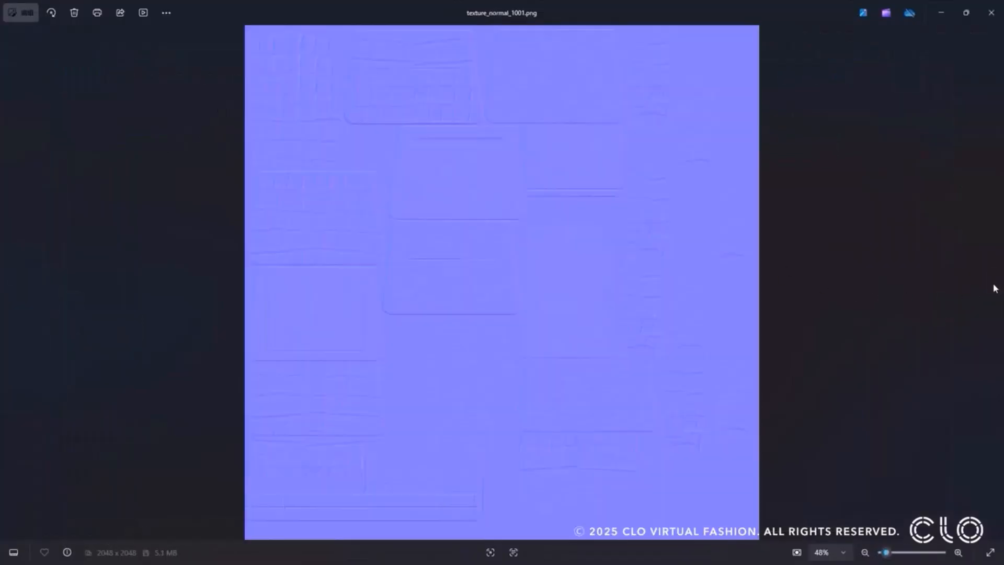
key(Escape)
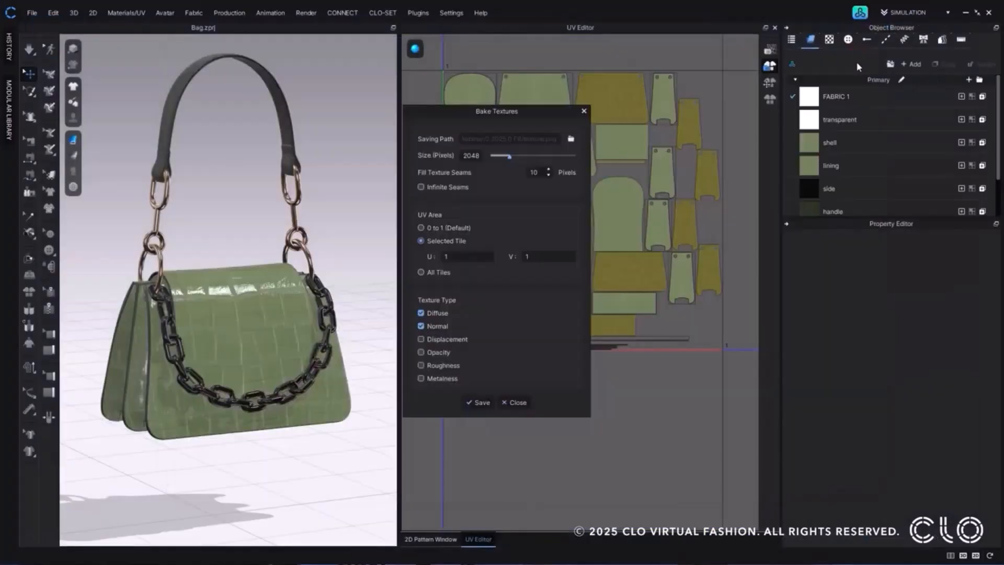
click(517, 402)
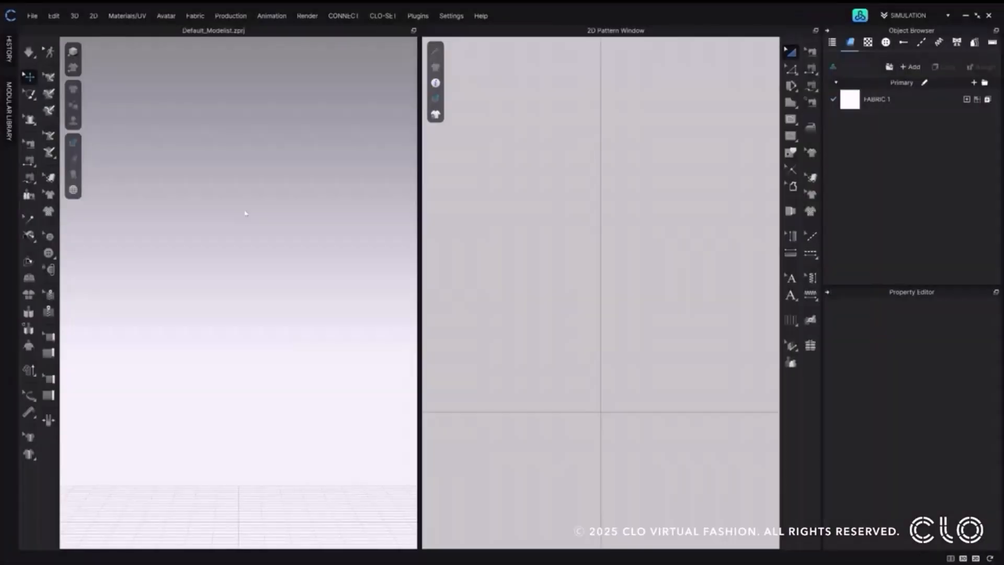
Open AI Studio (Beta) and show its Background mode.
click(308, 16)
click(319, 69)
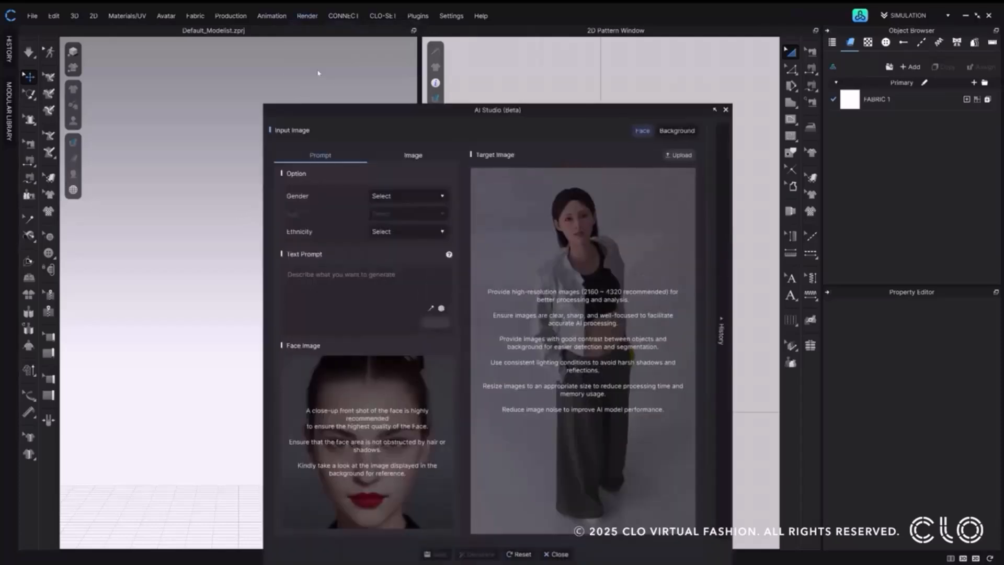
drag(469, 130, 424, 69)
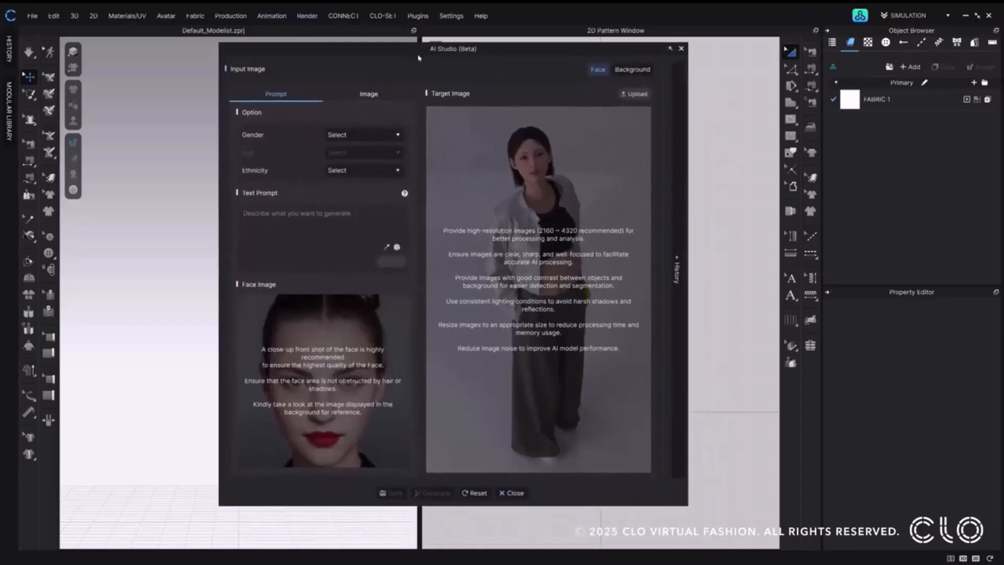
click(620, 74)
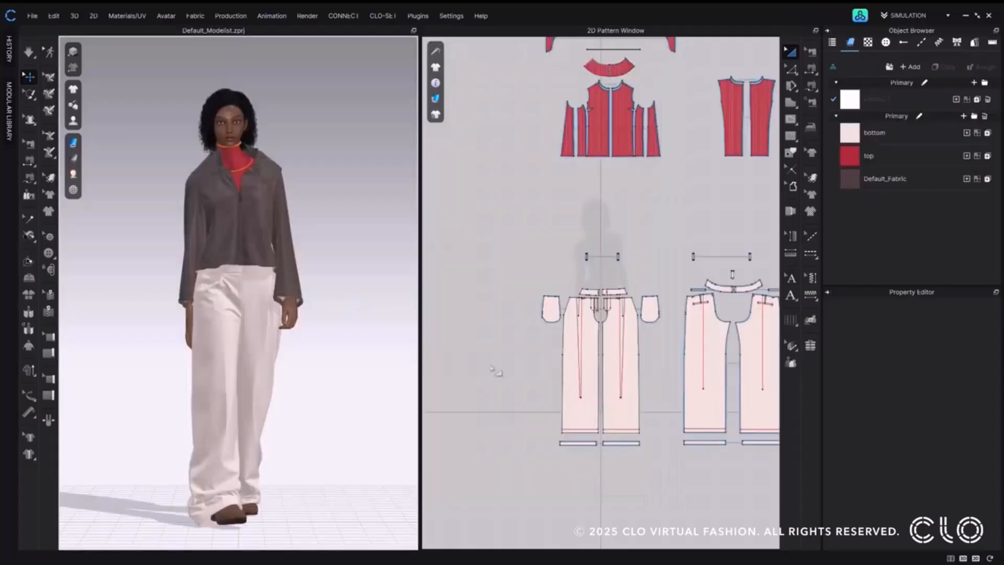
Open the Render window for the dressed avatar and look at AI Studio (Beta) from there.
click(283, 312)
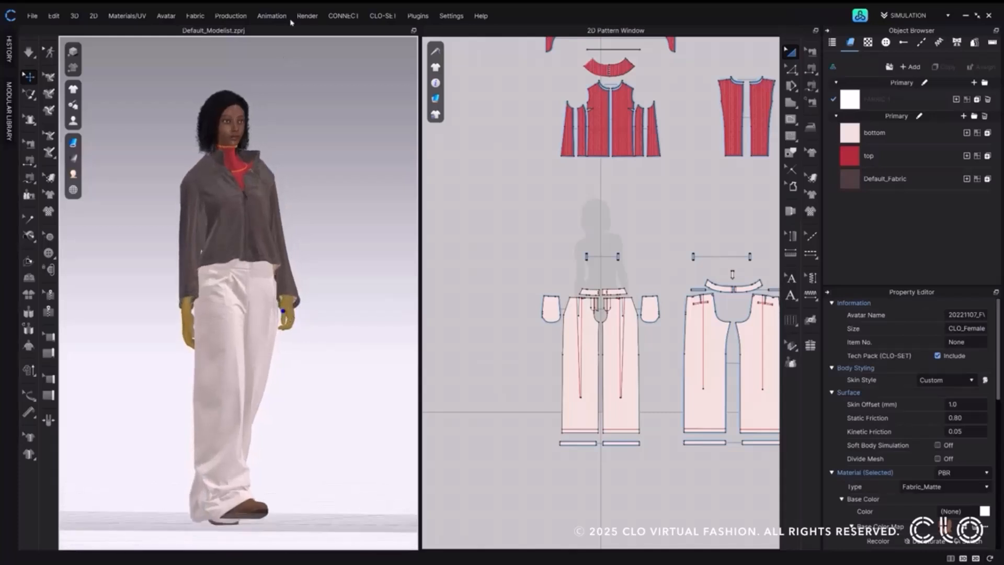
click(299, 18)
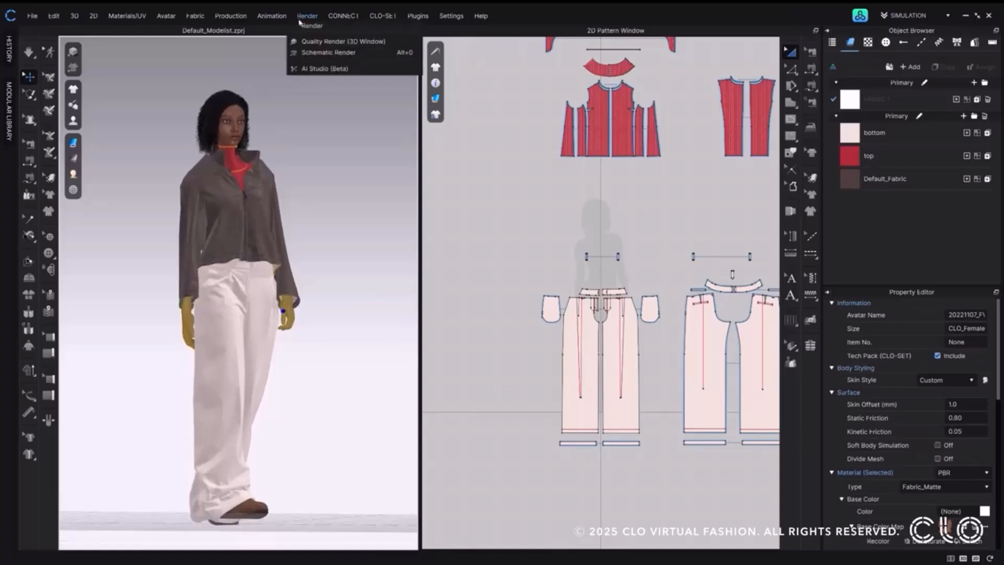
click(302, 27)
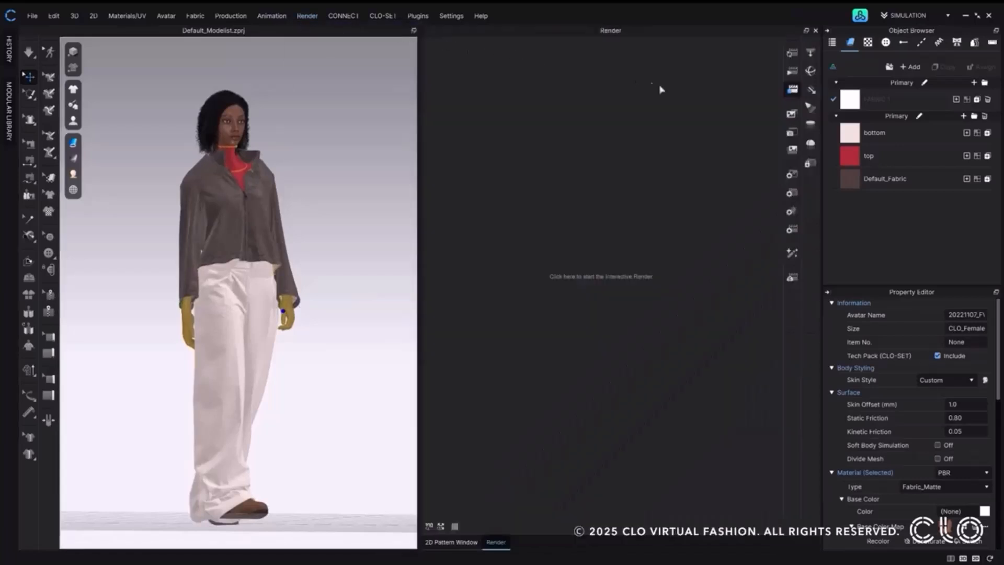
click(796, 260)
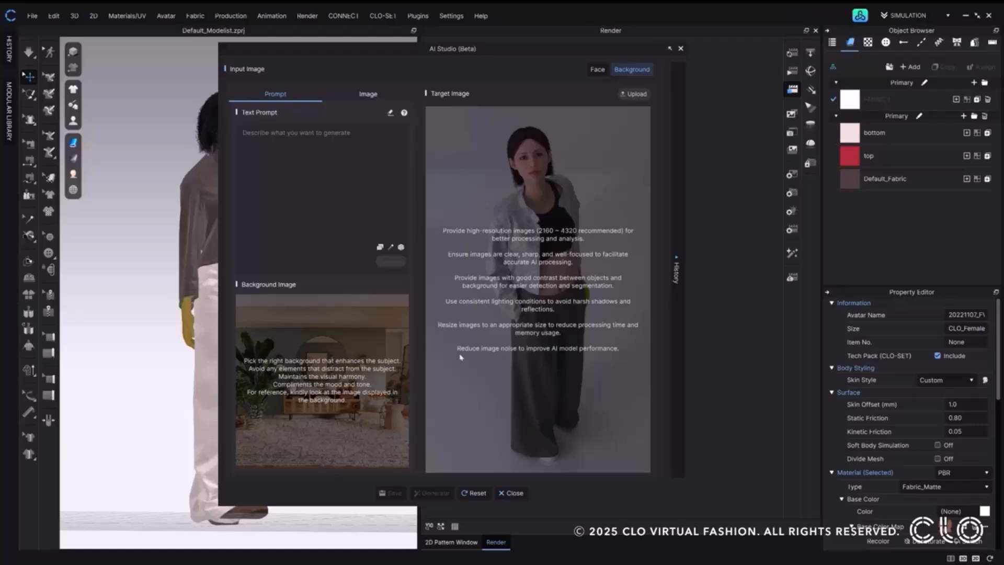
click(514, 492)
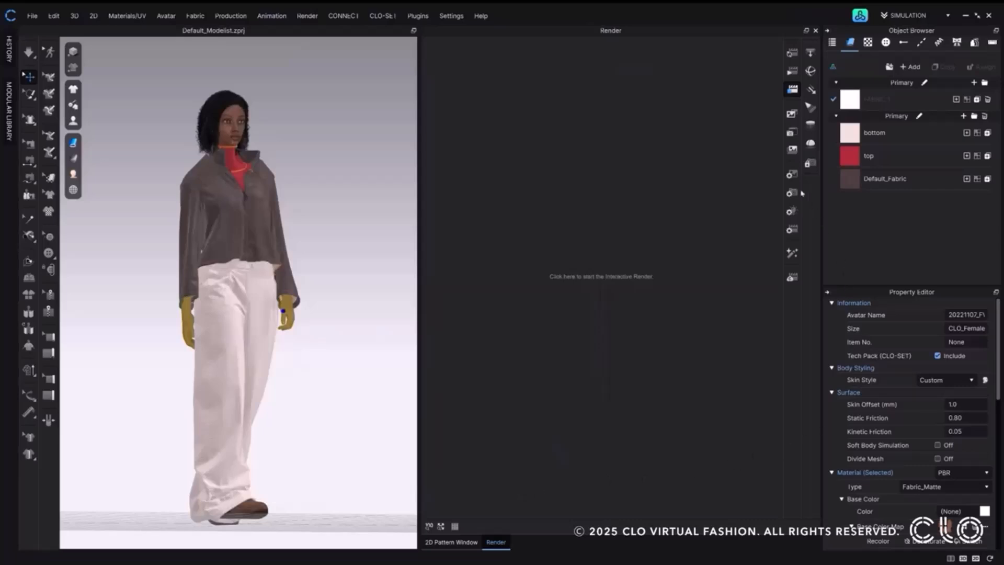
Set the render image size to 2160 pixels wide and 3840 pixels high.
click(792, 174)
click(962, 388)
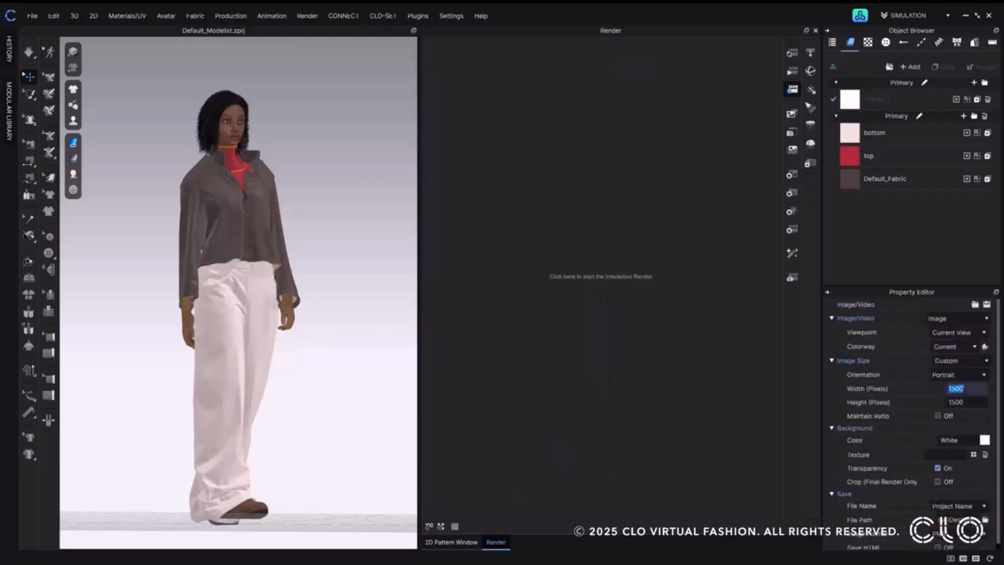
text(216)
key(Tab)
text(3840)
key(Return)
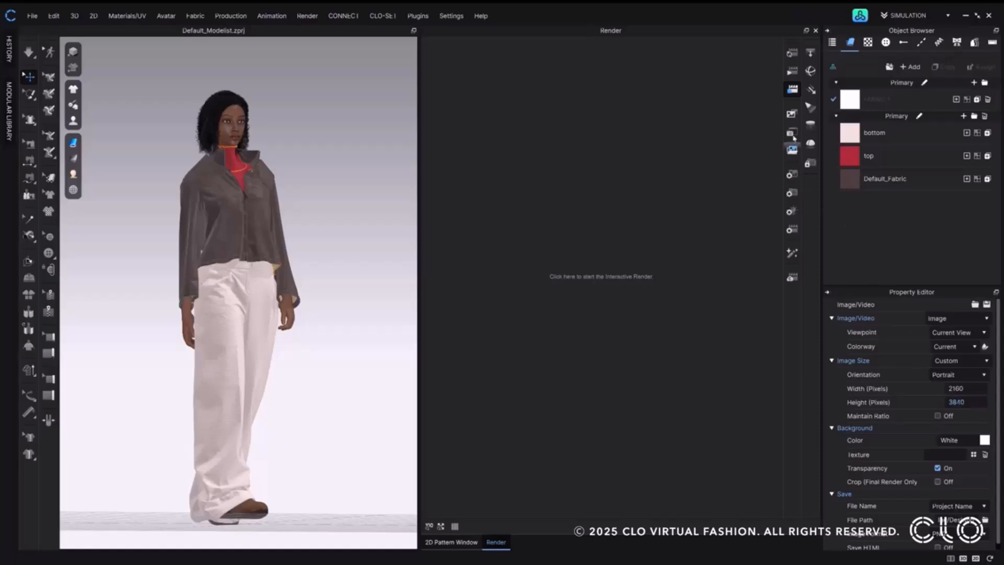
Render the dressed avatar from the current view and bring the rendered image into AI Studio (Beta) as the target image.
click(793, 72)
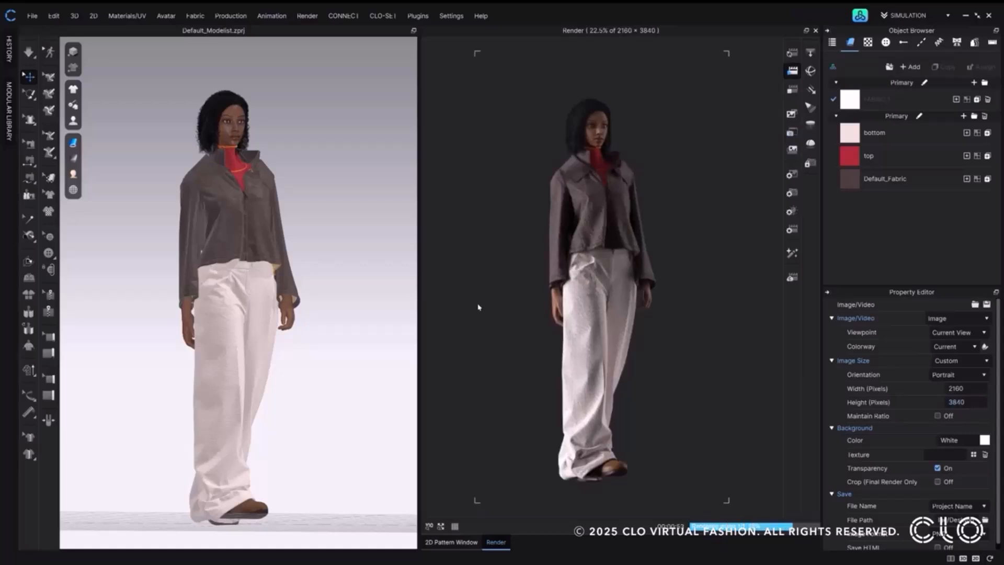
click(525, 318)
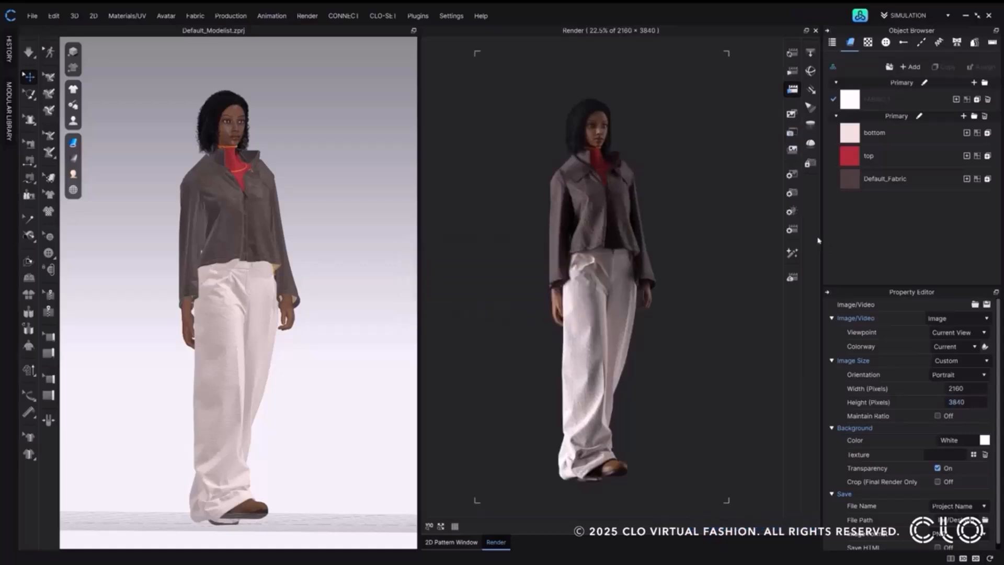
click(792, 253)
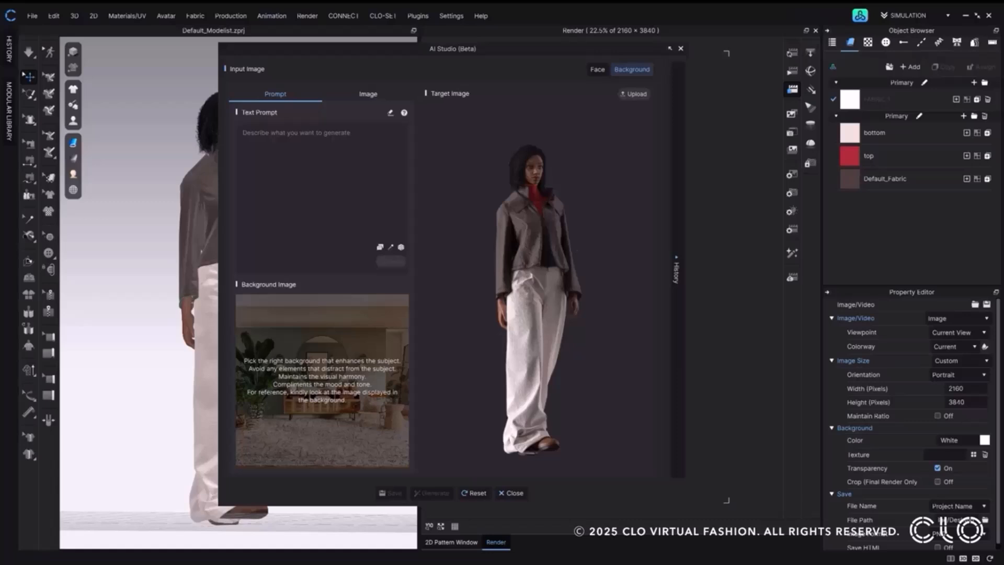
drag(530, 50, 371, 43)
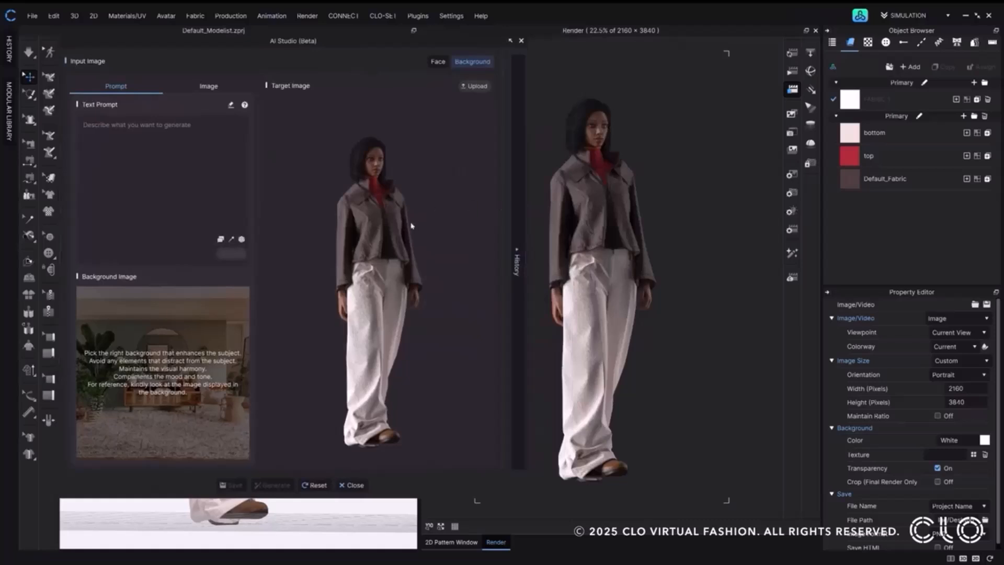
drag(342, 40, 522, 50)
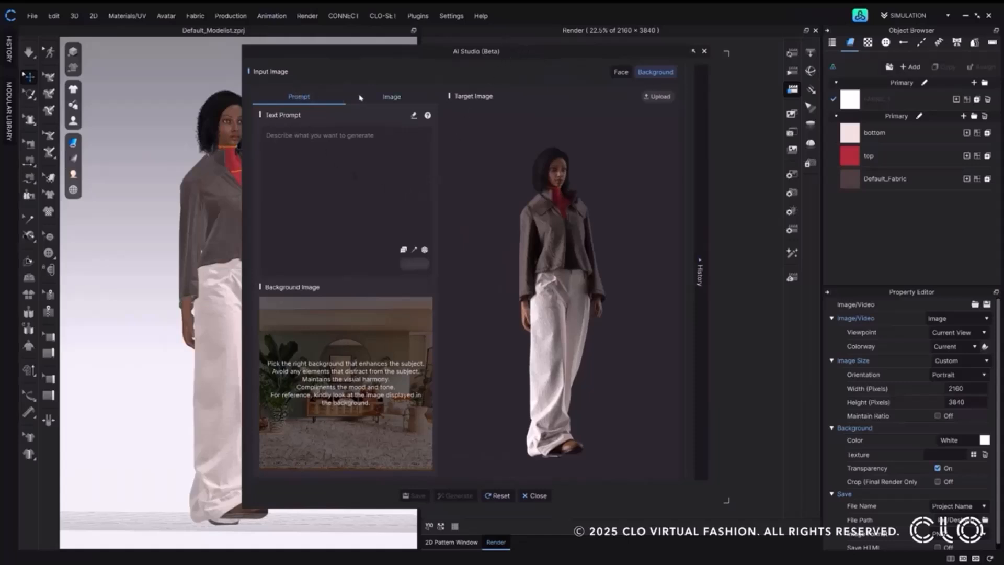
Look through the background input options, comparing image upload with the text prompt and its preset place and theme keywords.
click(393, 97)
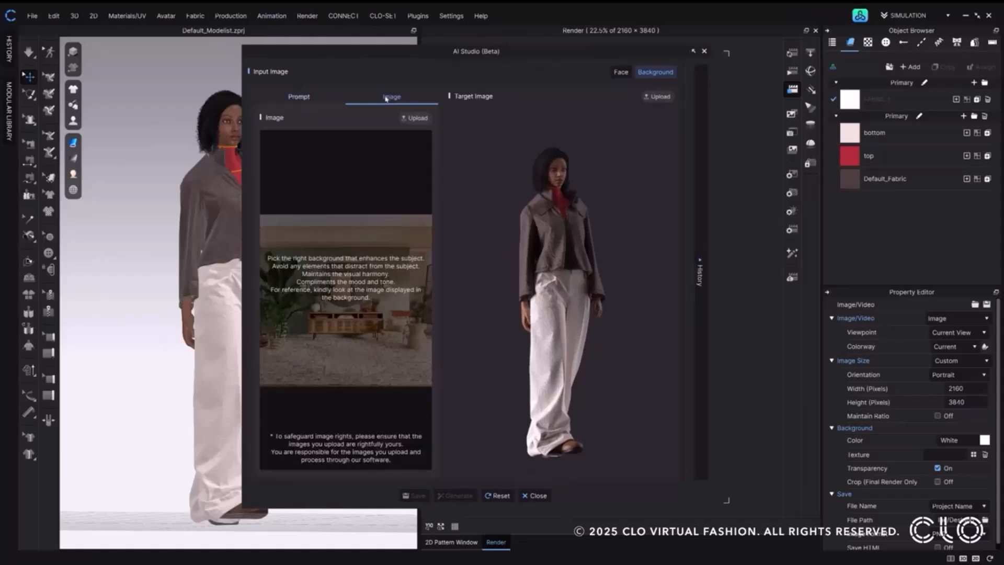
click(301, 96)
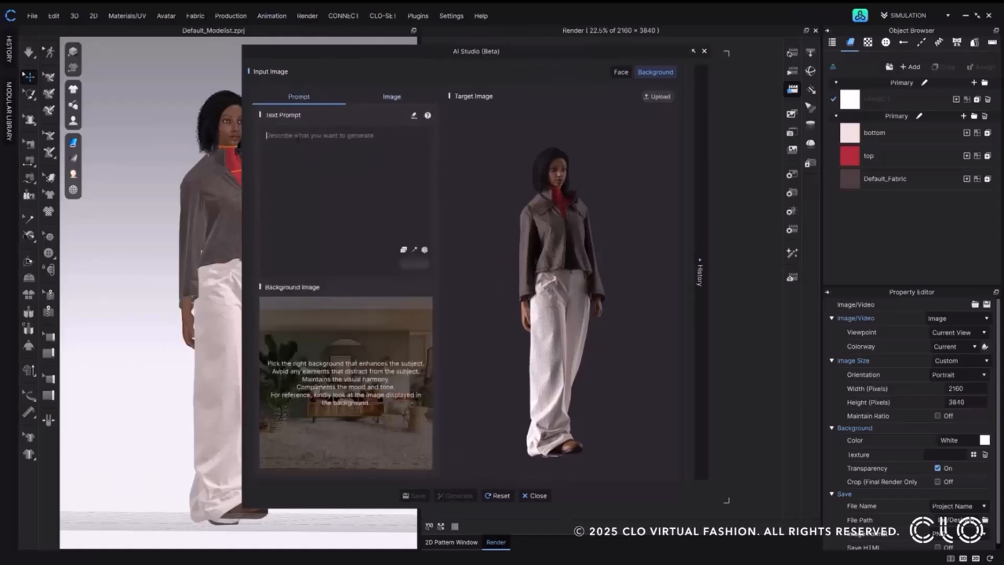
click(403, 250)
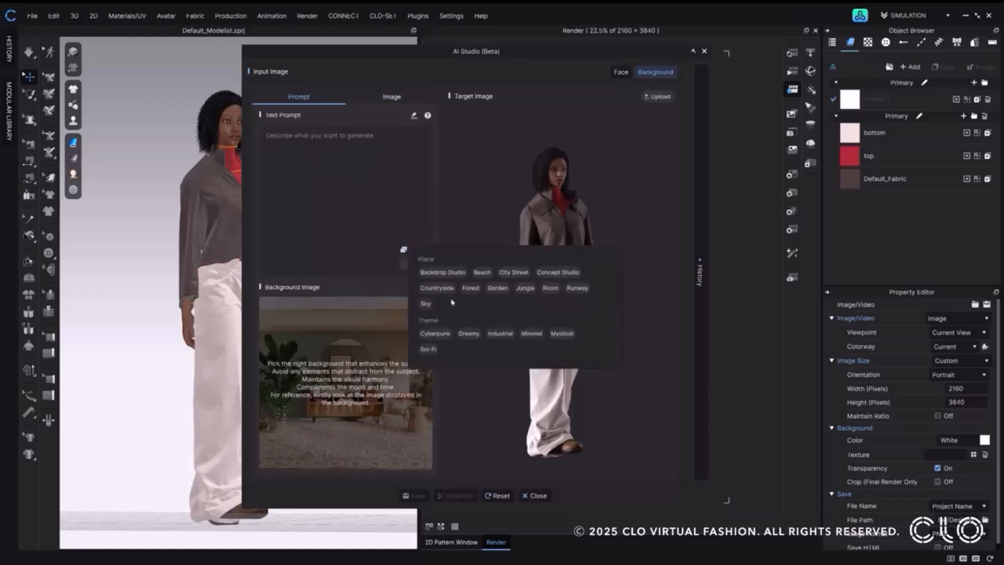
click(376, 99)
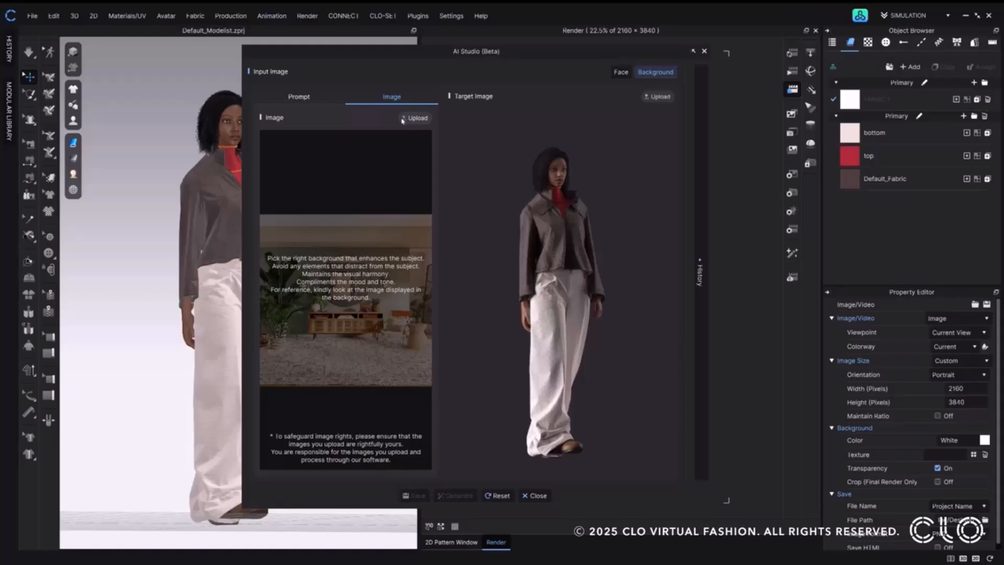
click(297, 97)
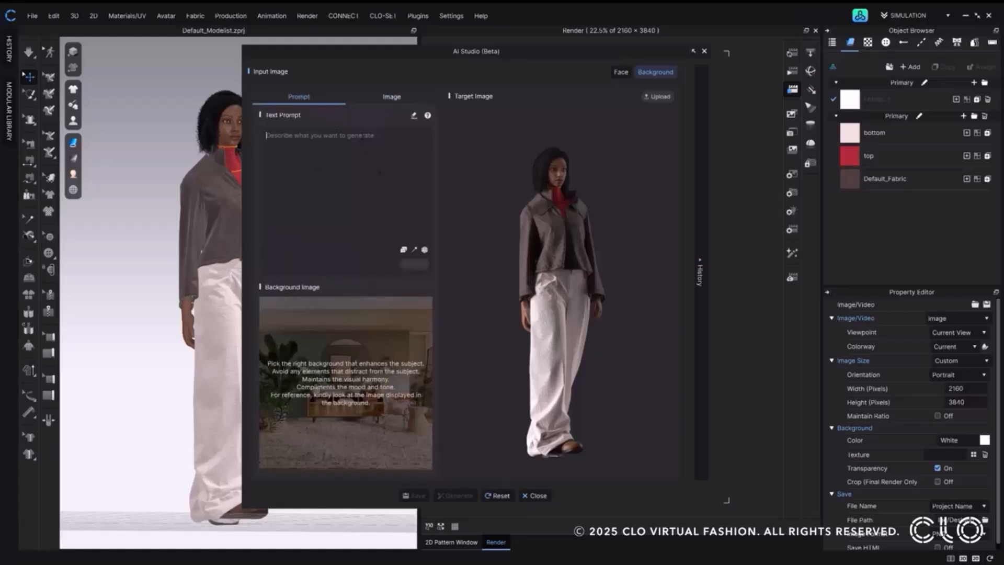
Add the place keyword City Street and the theme keyword Industrial to the background prompt.
click(403, 250)
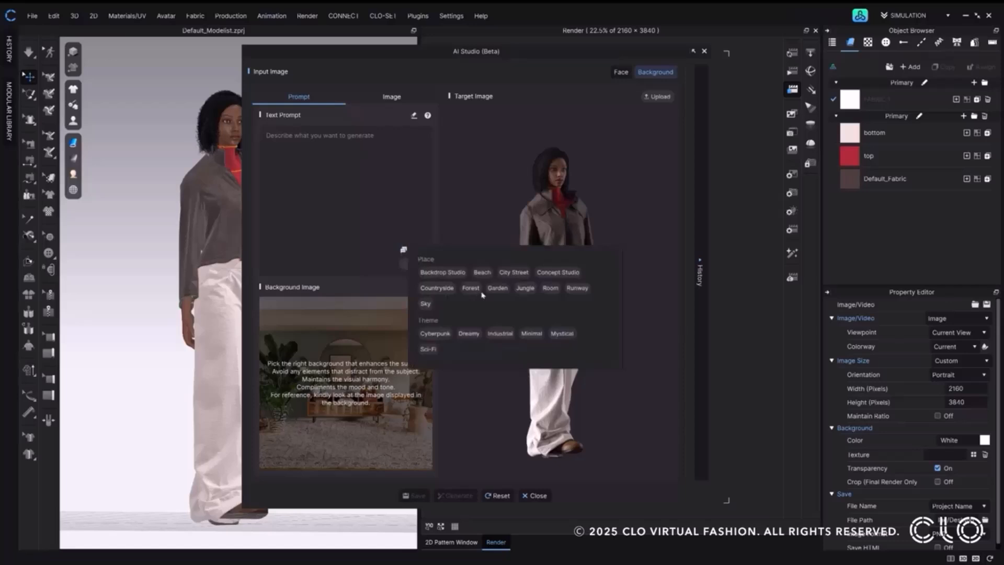
click(505, 274)
click(499, 334)
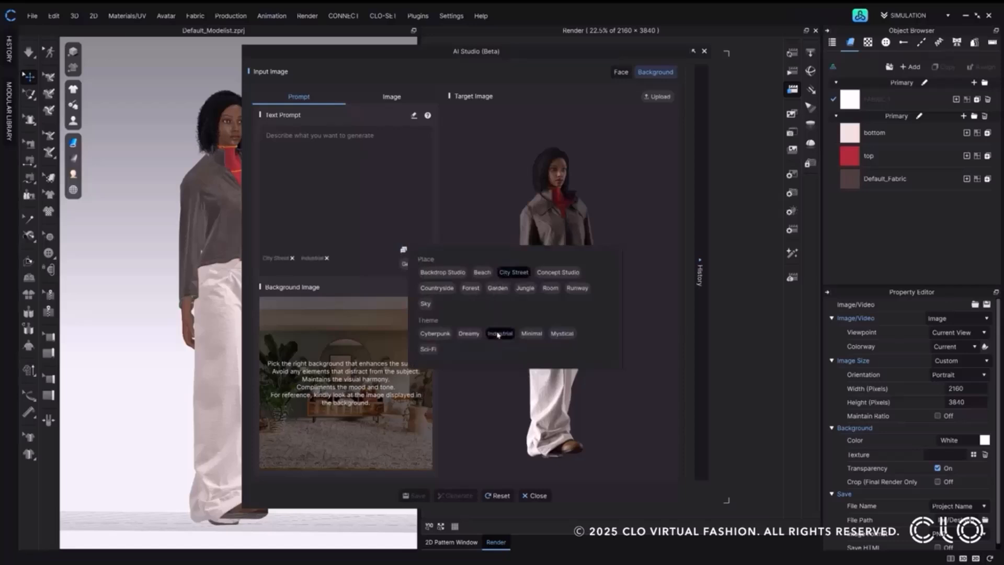
Remove the City Street and Industrial keywords from the background prompt and add both again.
click(375, 253)
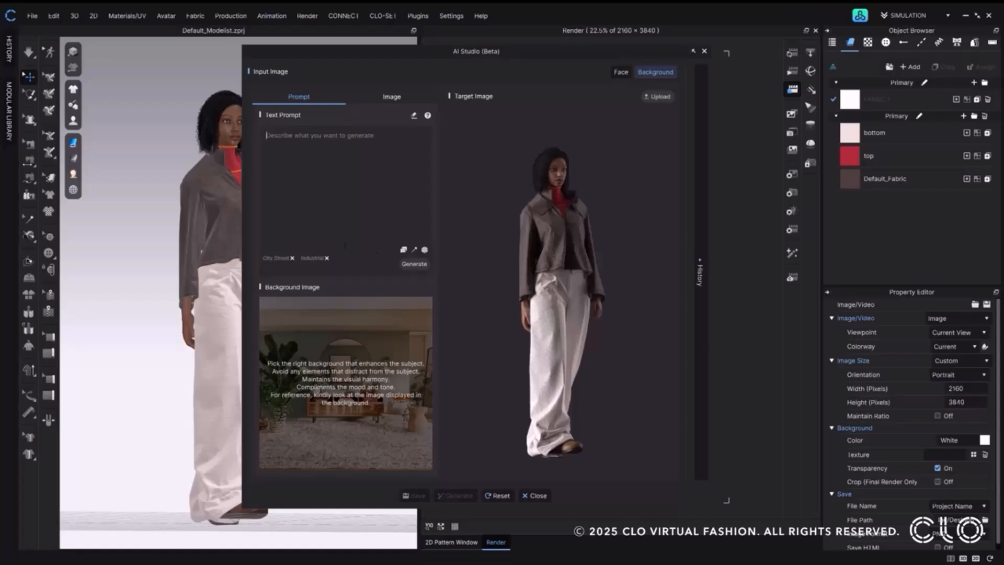
click(292, 258)
click(405, 250)
click(502, 335)
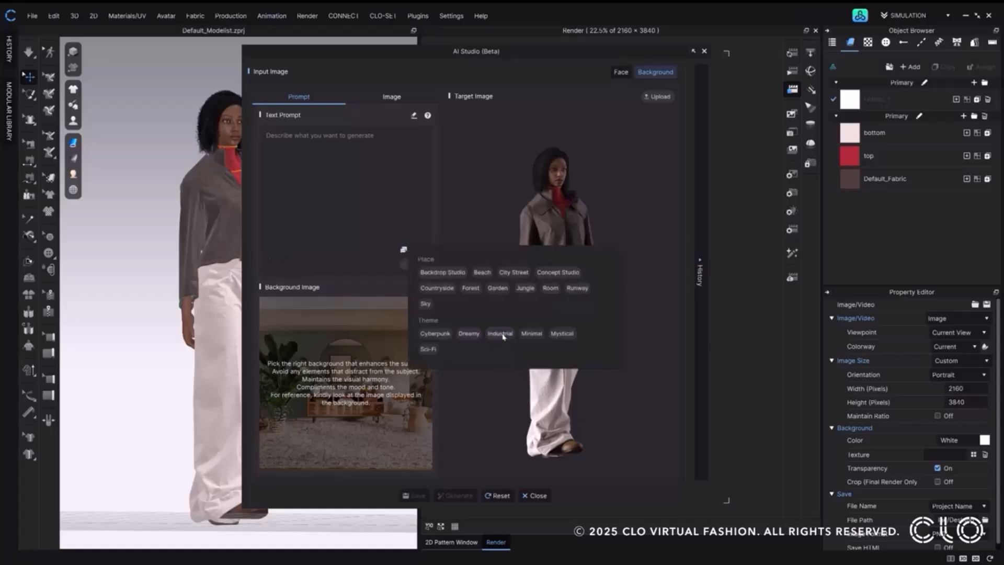
click(510, 273)
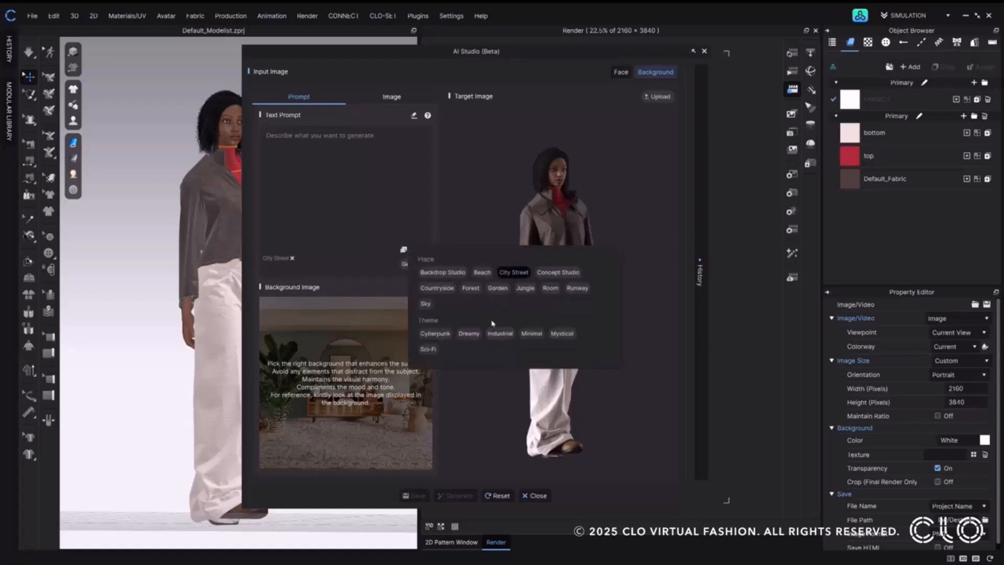
click(493, 335)
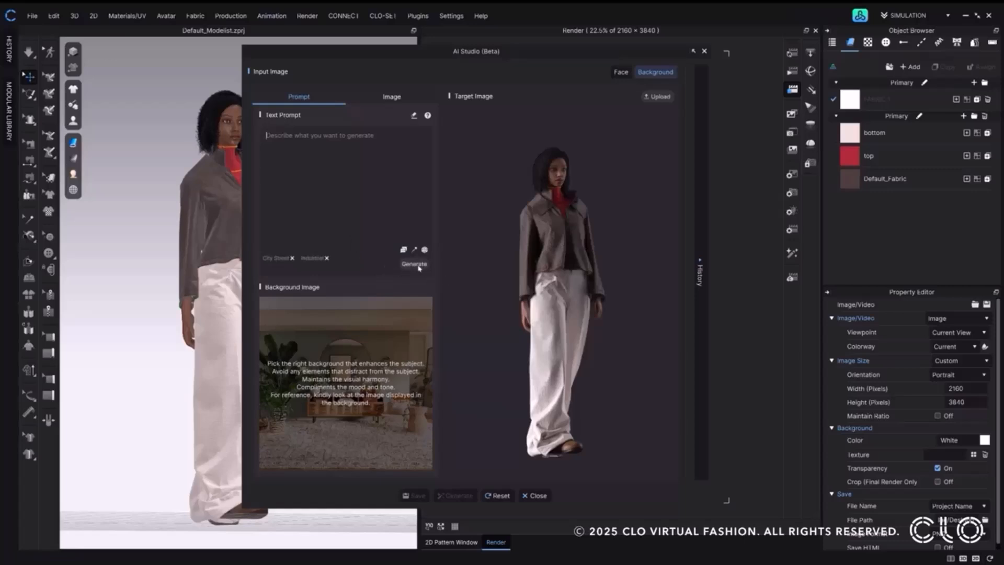
Generate the background image twice from the keywords and once more with "bright" added to the text prompt.
click(415, 264)
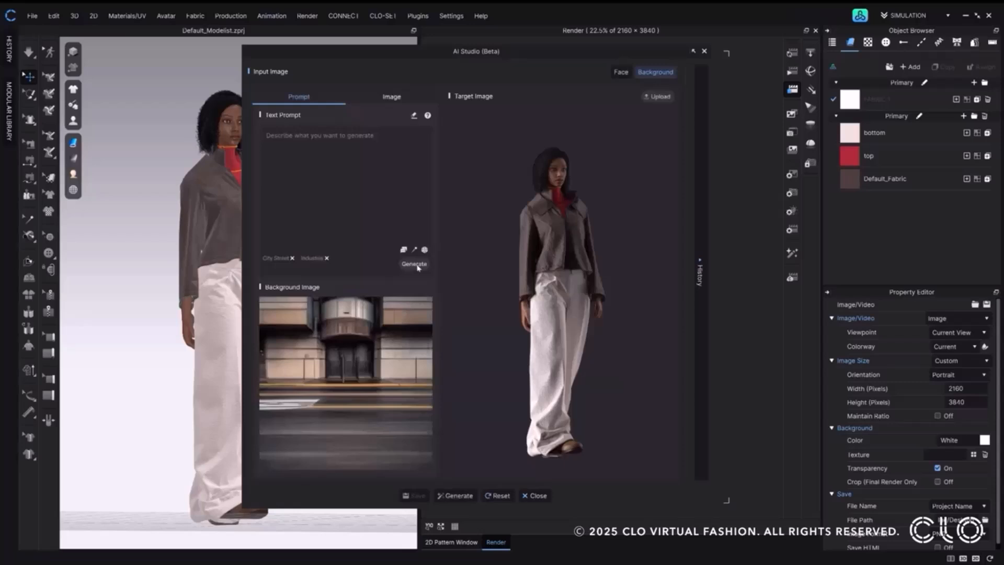
click(414, 265)
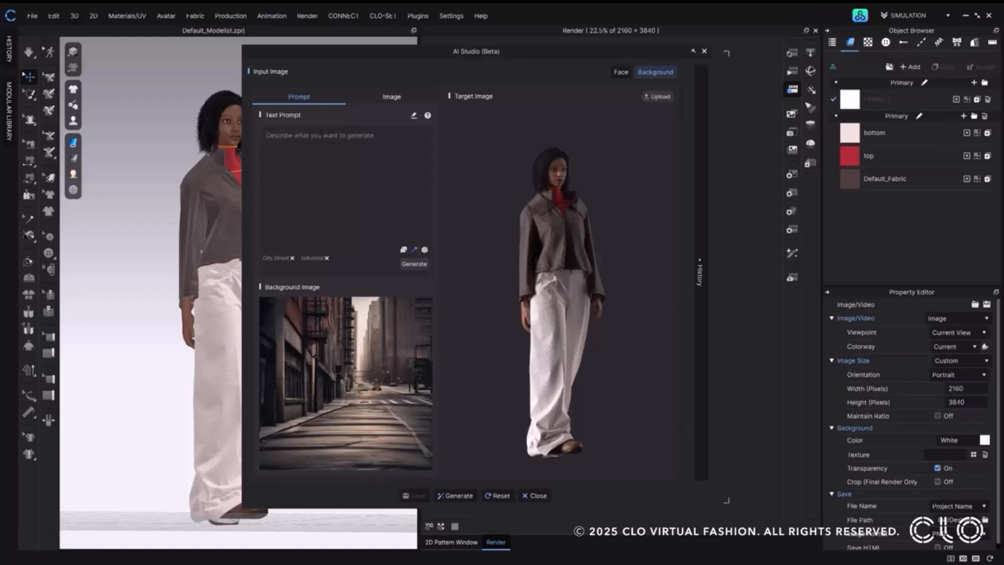
text(bright)
click(414, 265)
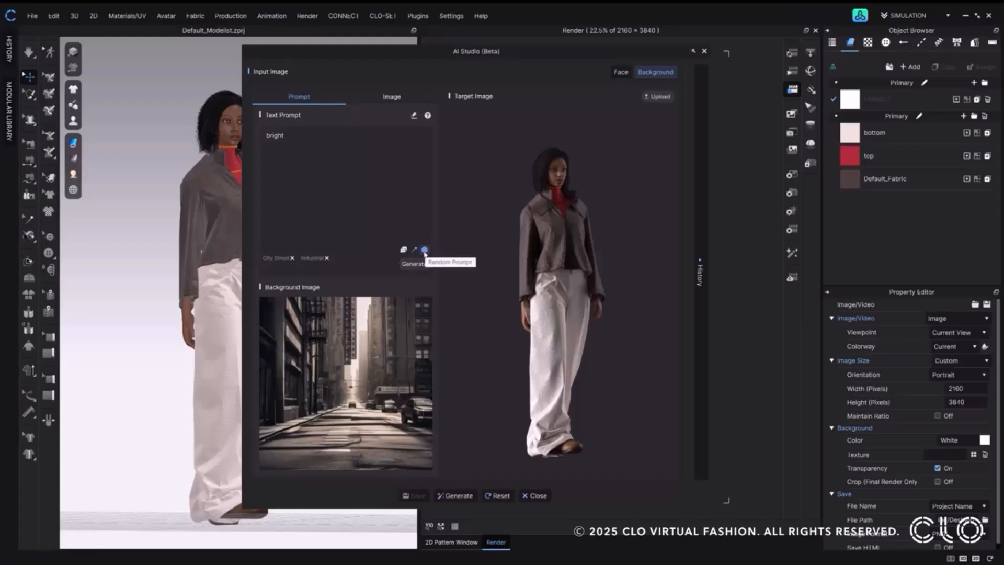
Try a random prompt for the background and clear it from the text prompt.
click(424, 250)
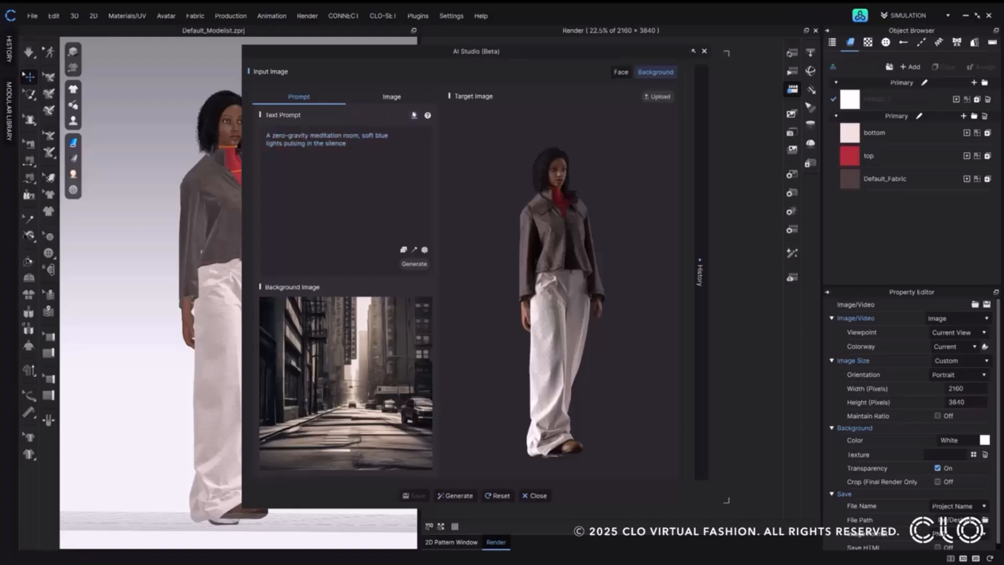
click(414, 115)
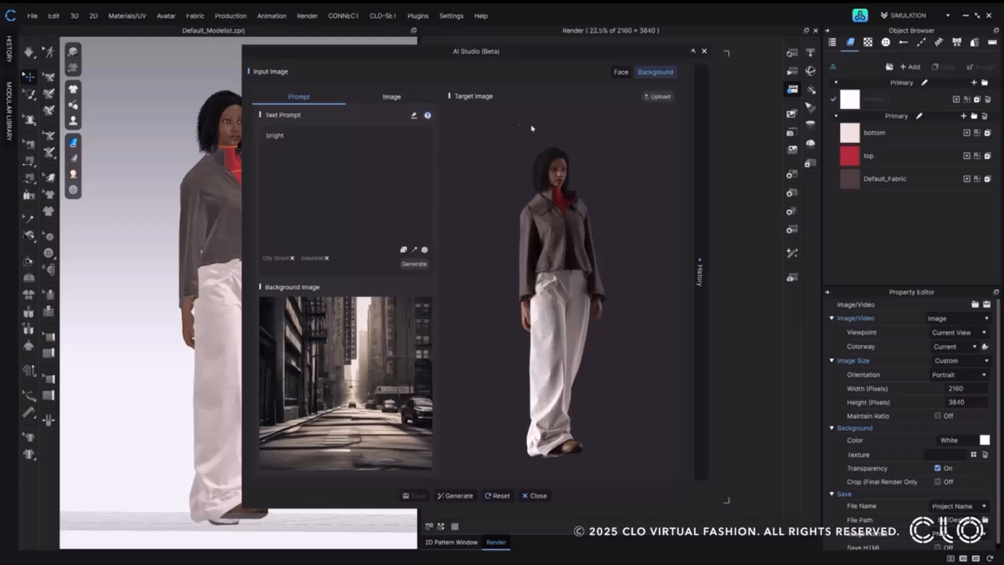
Recall the City Street, Industrial result from the generation history and return to the bright, City Street, Industrial one.
click(701, 262)
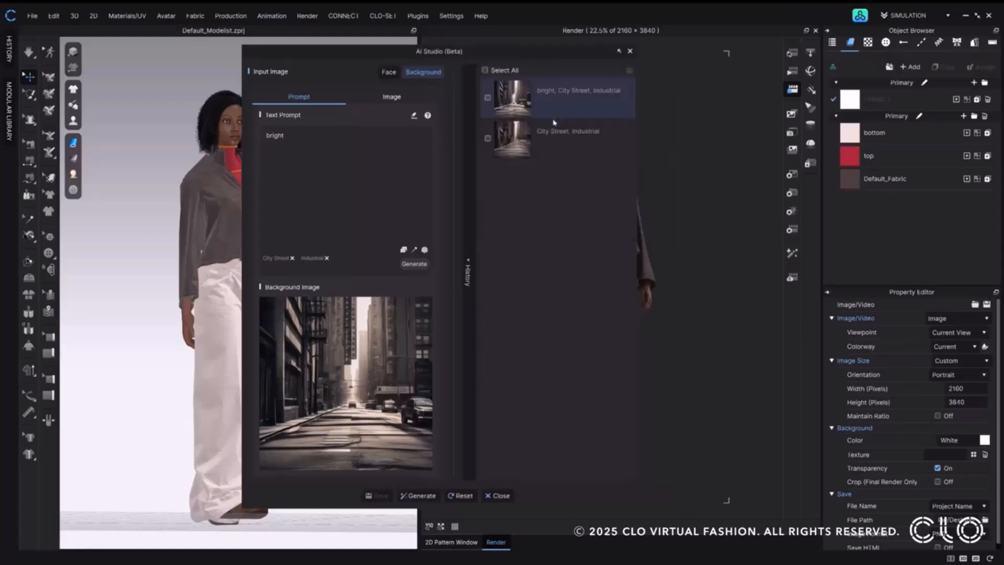
click(527, 148)
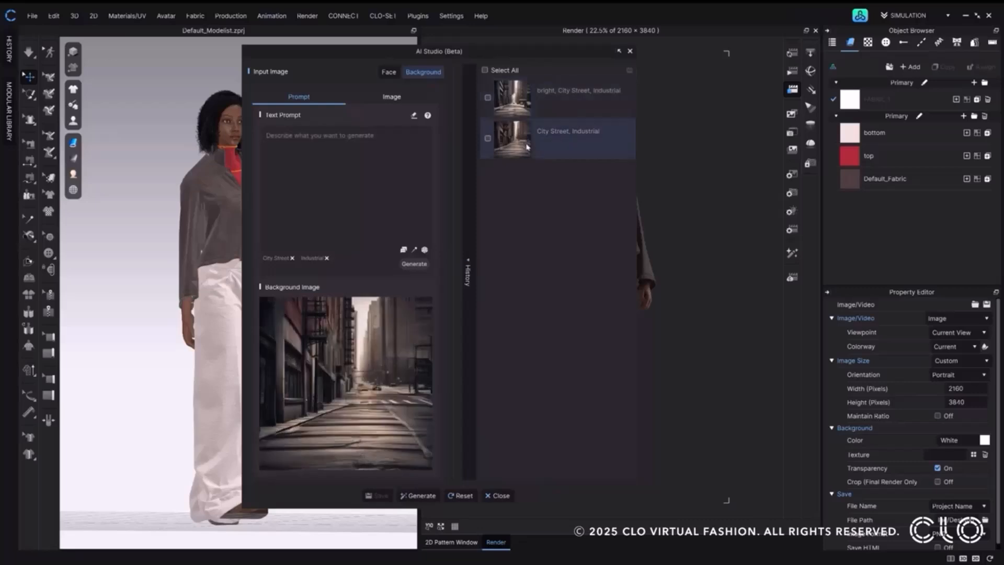
click(522, 103)
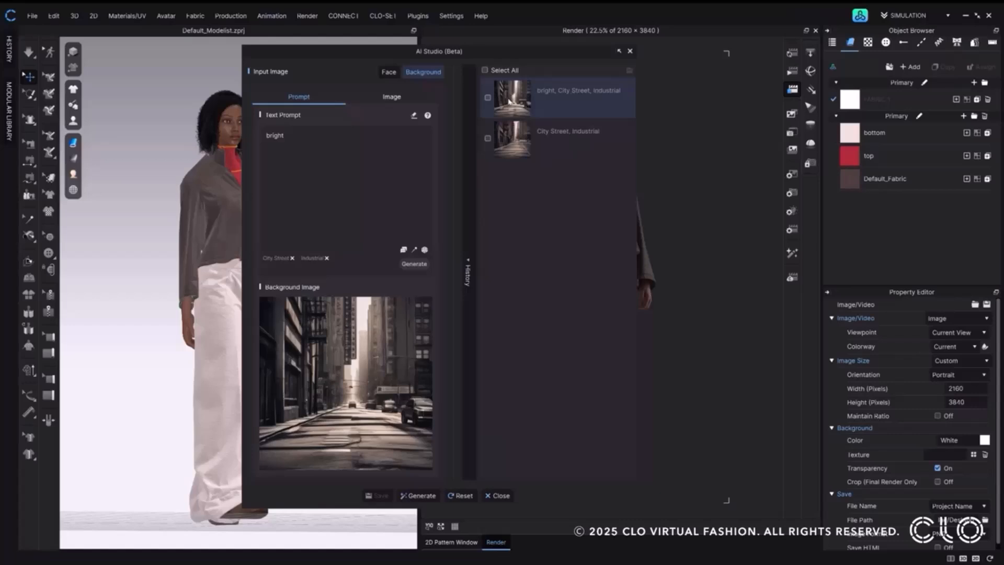
Start saving the bright, City Street, Industrial entry from the generation history, cancel the save, and collapse the history.
click(488, 97)
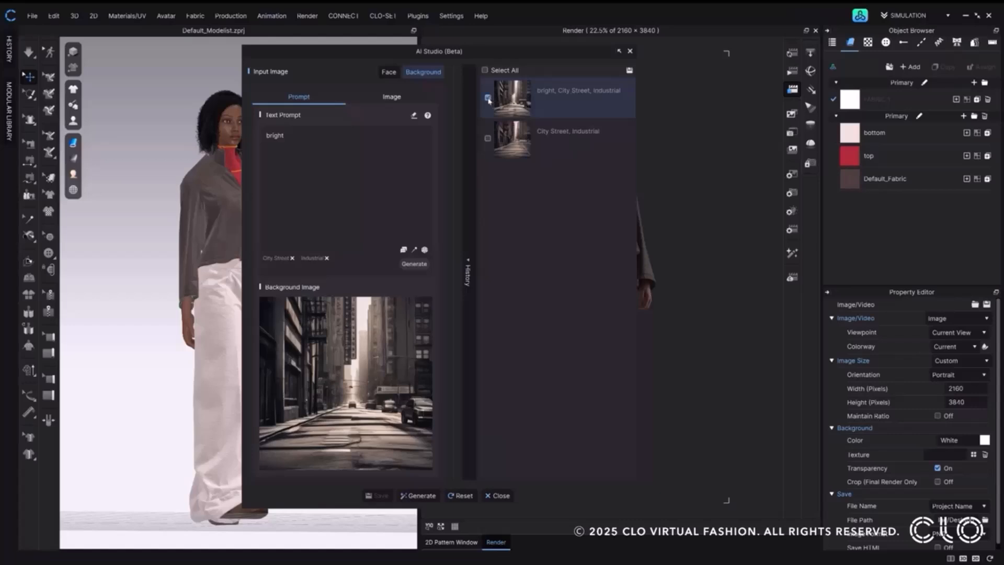
click(629, 73)
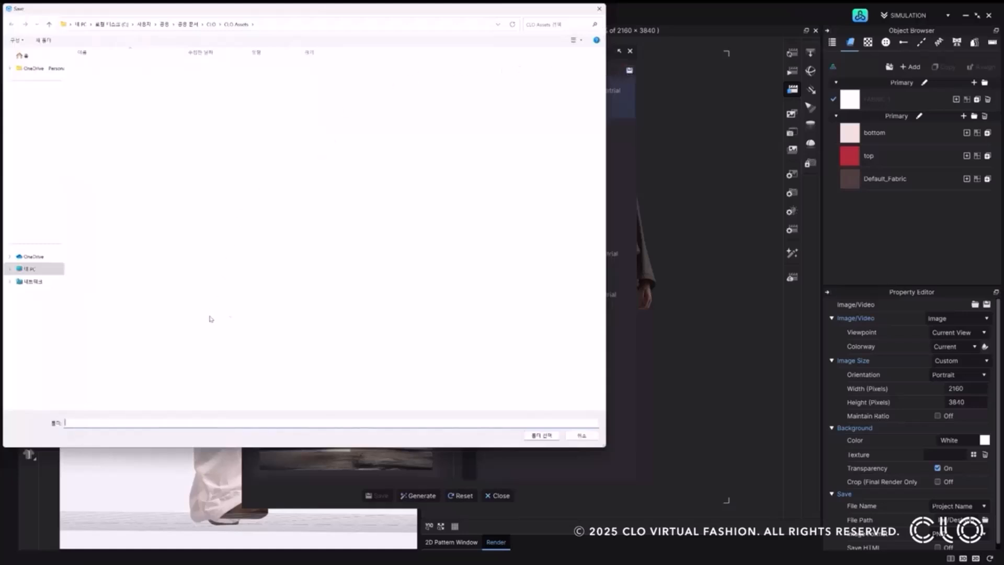
click(599, 9)
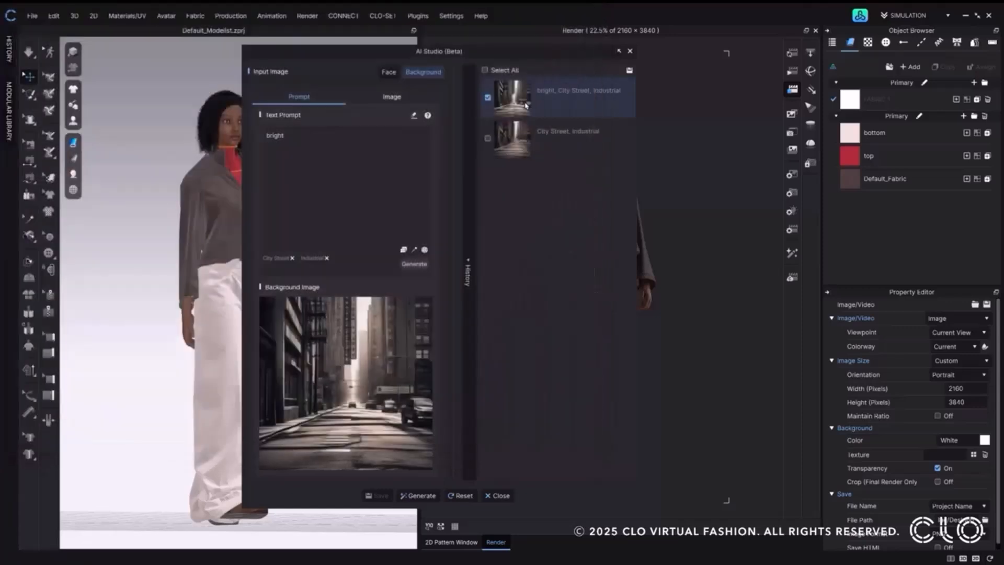
click(472, 261)
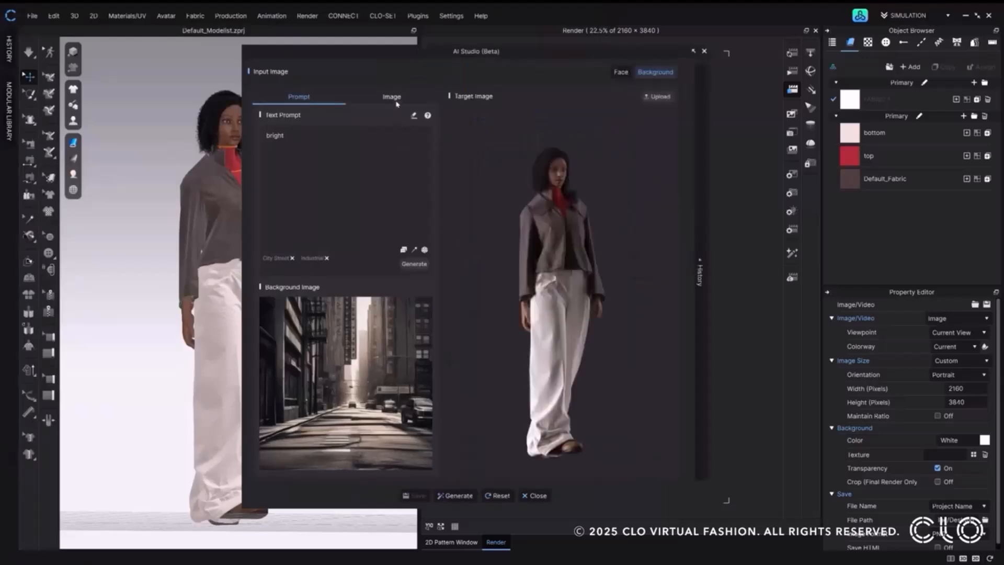
Upload the bright_City_Street_Industrial image as the background input and generate the composite output image twice.
click(398, 102)
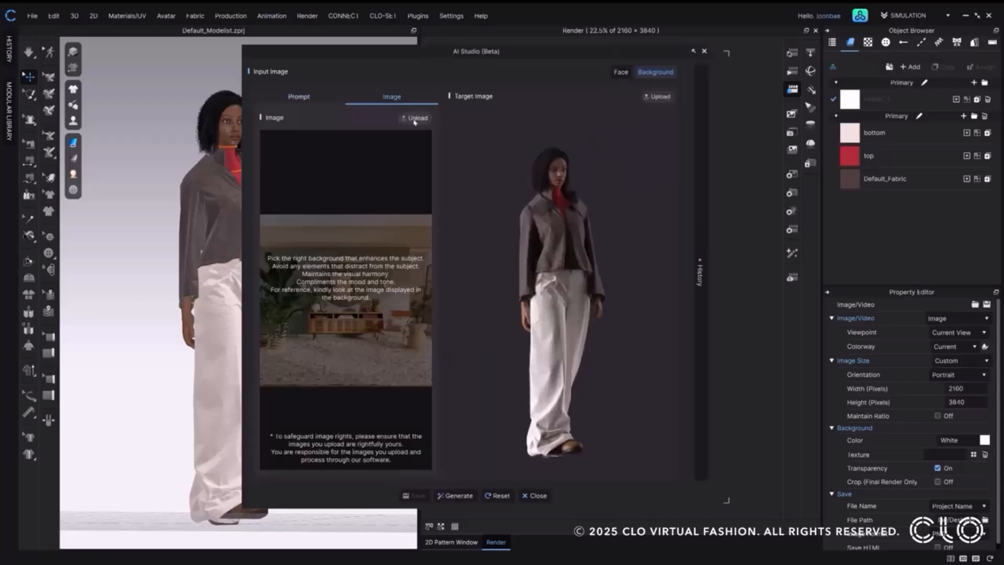
click(415, 120)
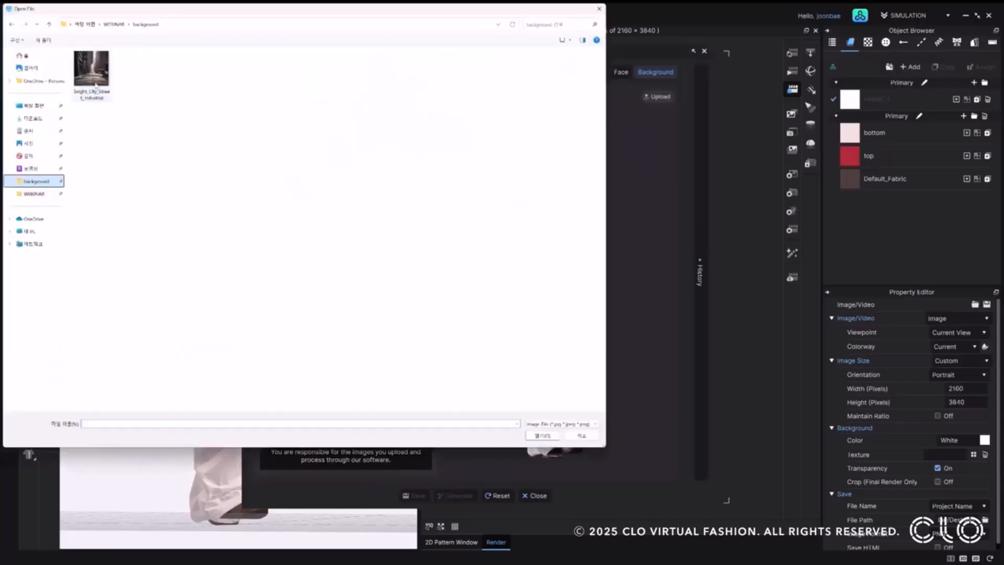
click(94, 86)
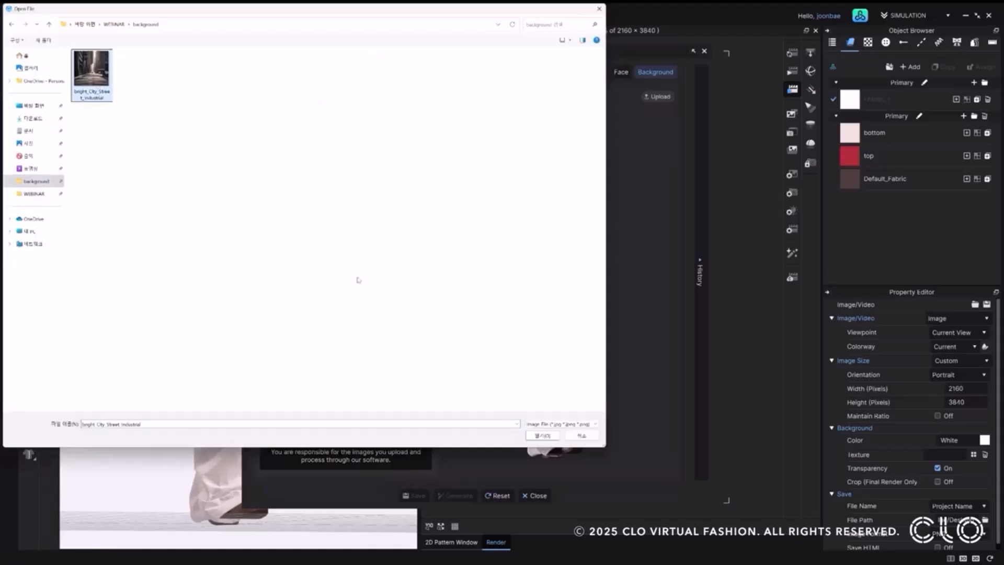
click(542, 435)
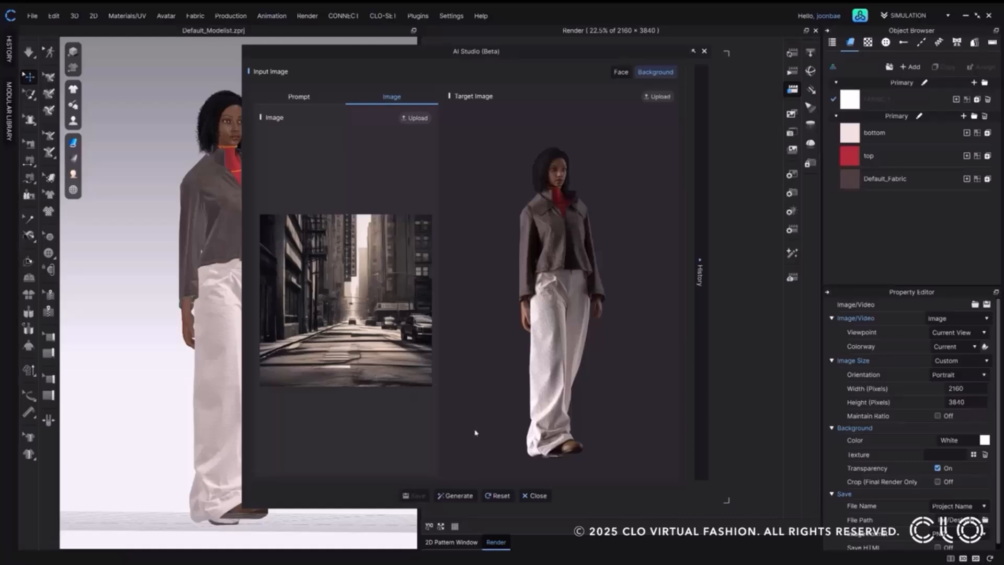
click(458, 496)
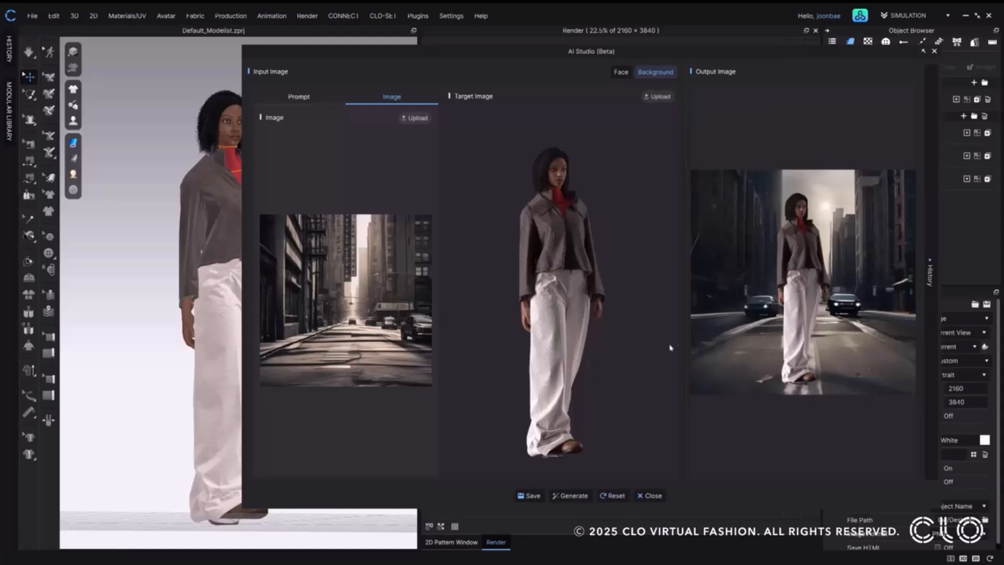
click(612, 496)
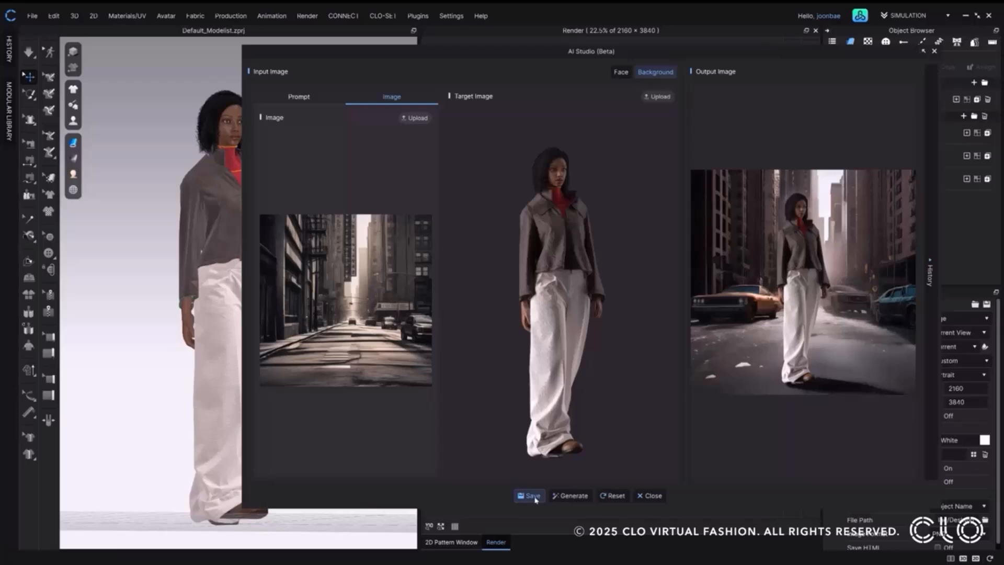
Save the output image as a PNG file named test in the background folder.
click(531, 495)
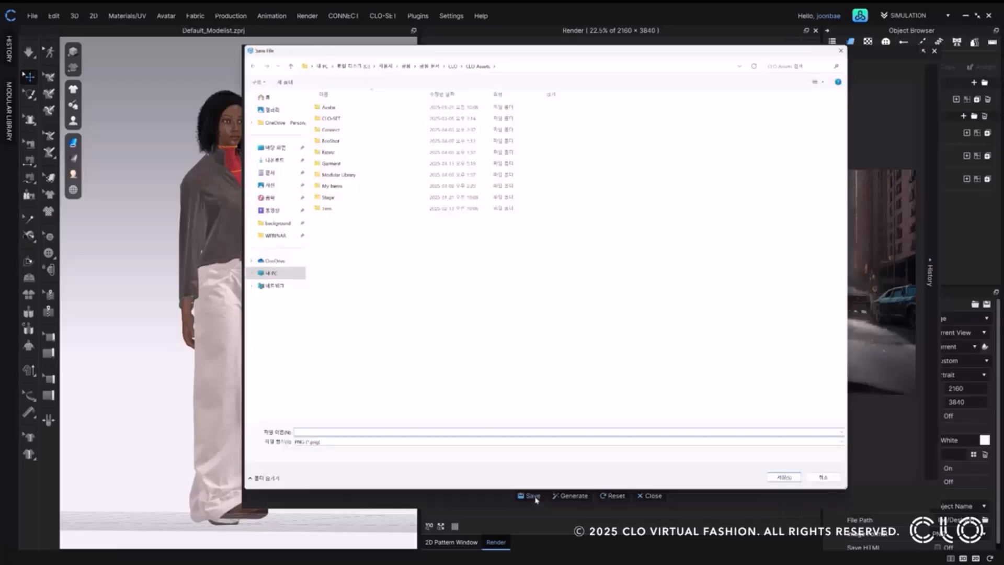
click(277, 223)
click(345, 432)
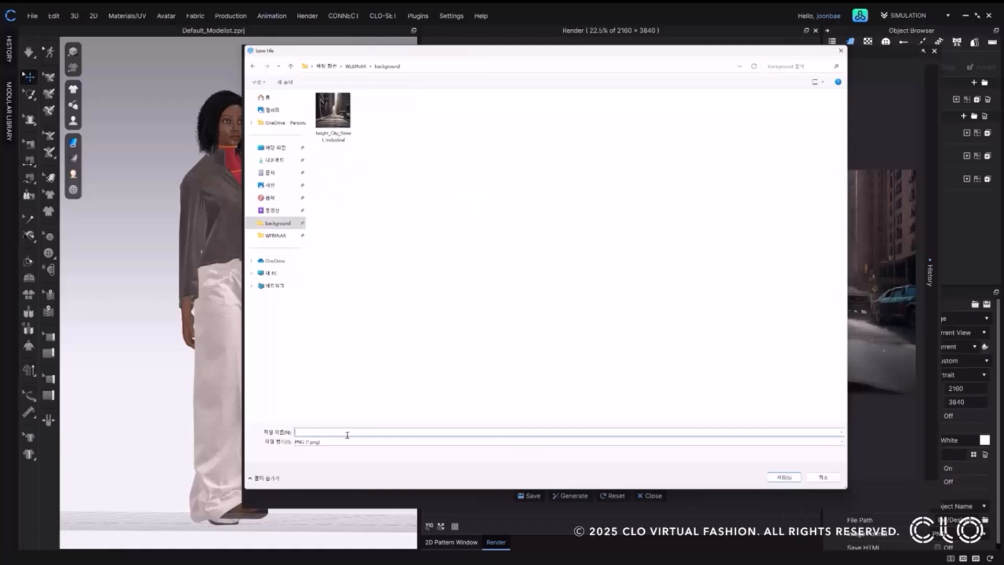
text(test)
click(346, 442)
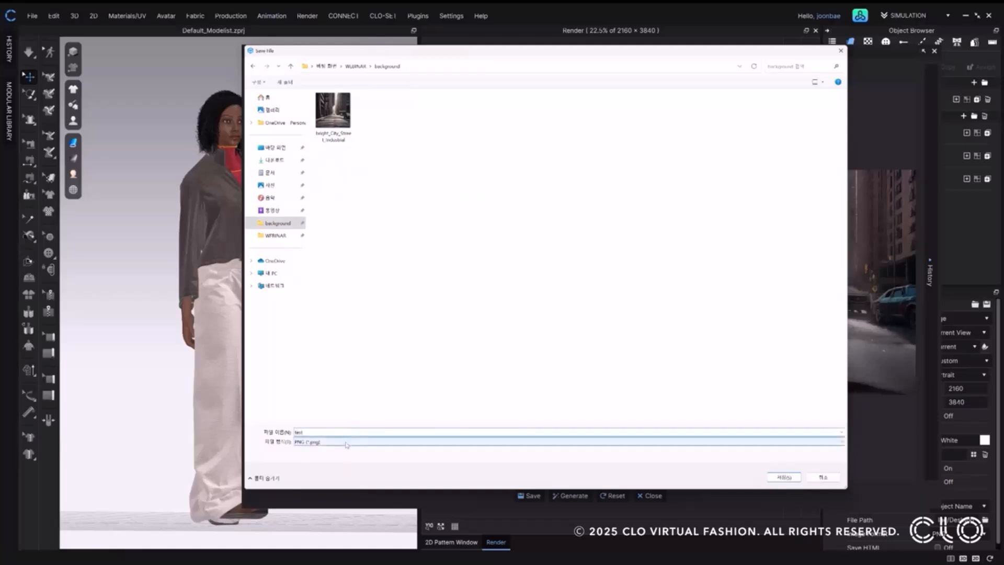
click(345, 451)
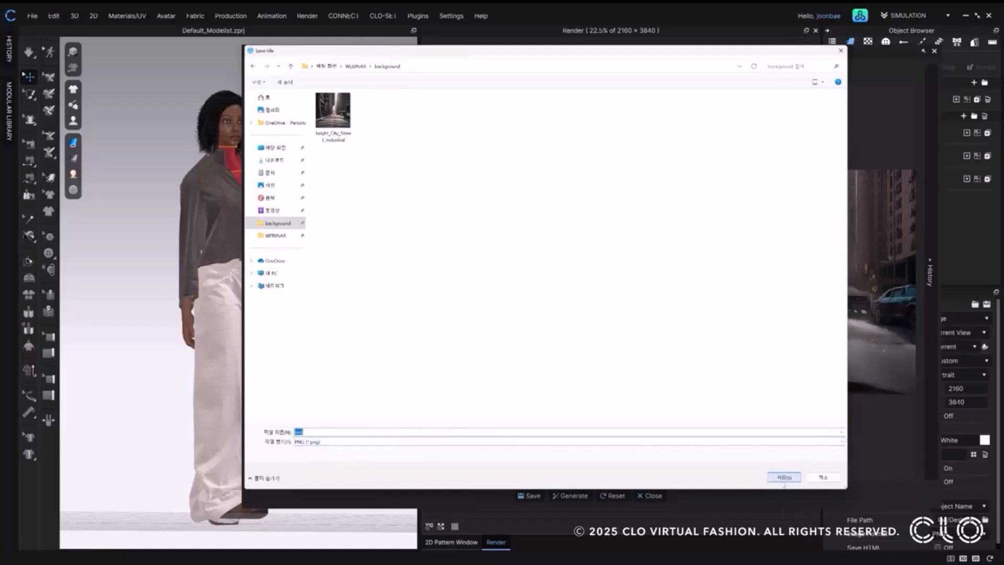
click(784, 477)
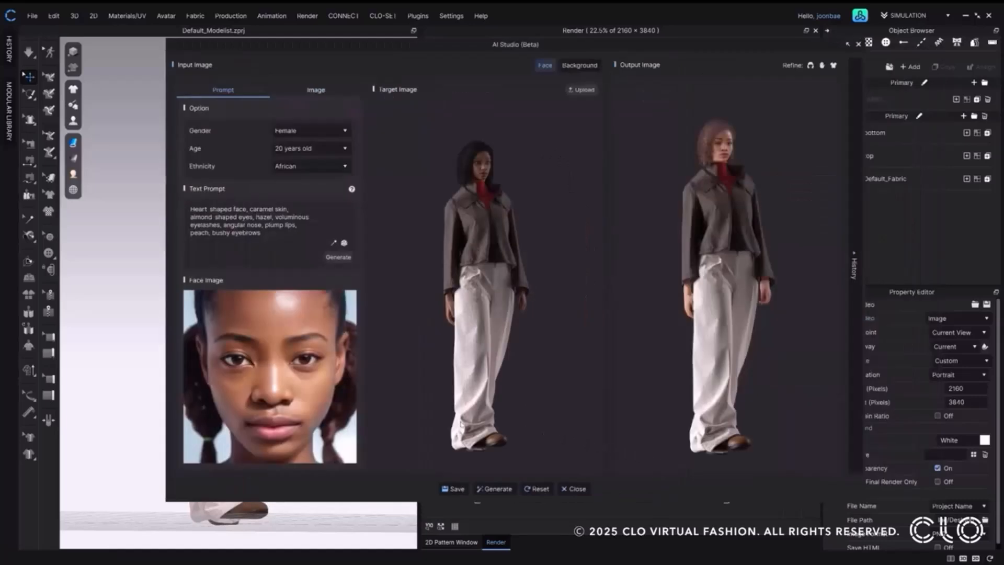
Switch to background generation and generate the city street scene behind the avatar with the new face.
click(580, 67)
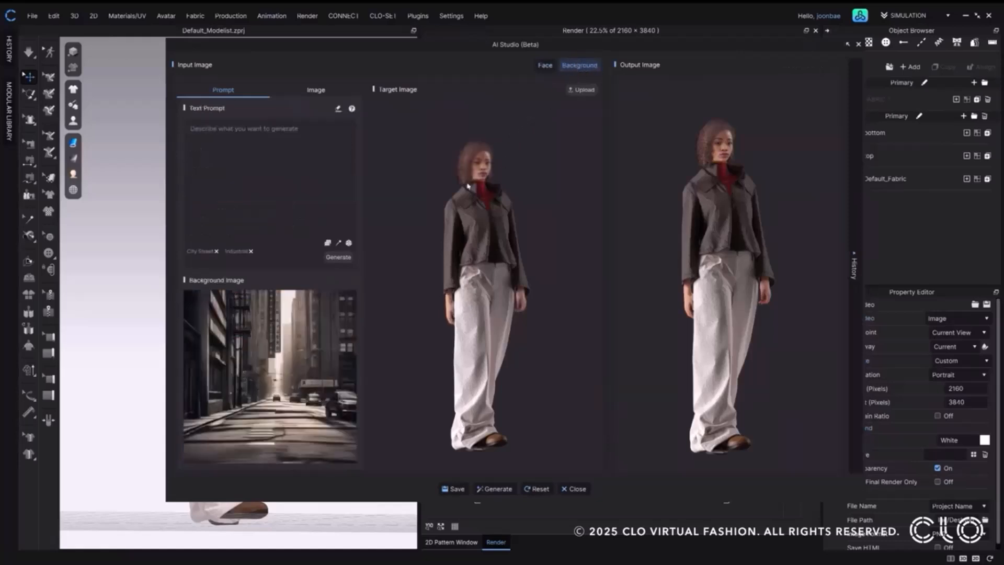
click(498, 489)
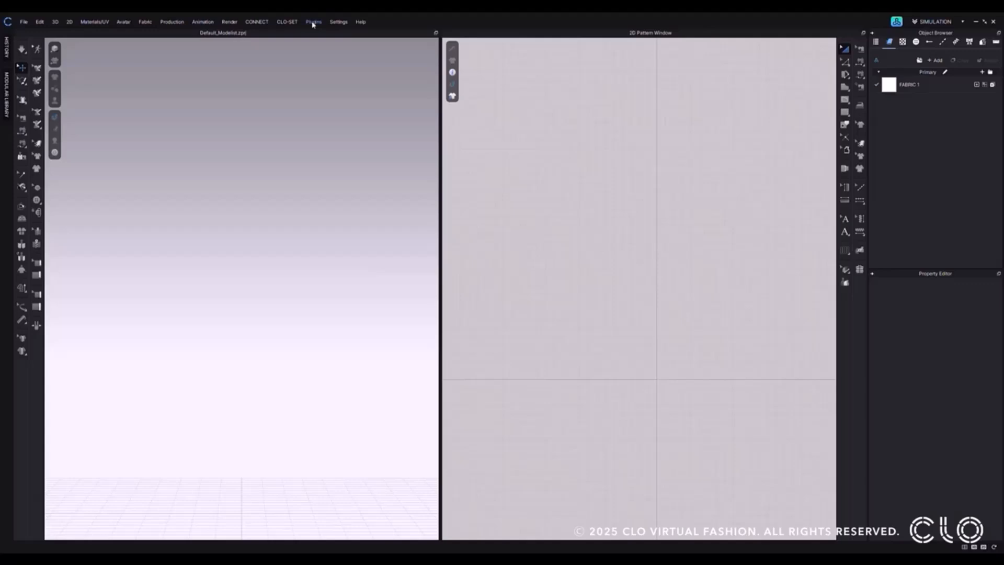
Launch the EcoShot plugin and log in with the prefilled account e-mail.
click(313, 22)
click(327, 41)
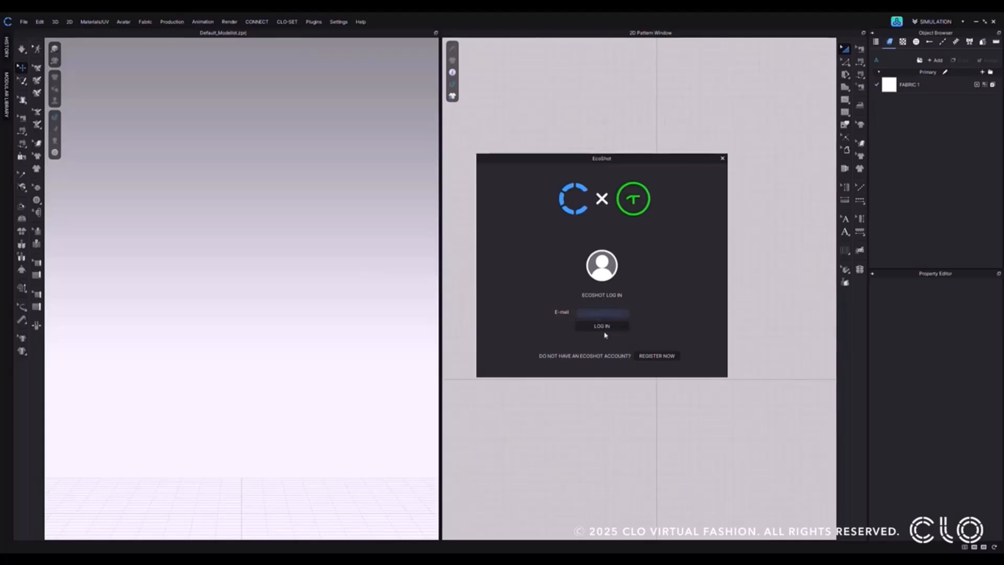
click(612, 327)
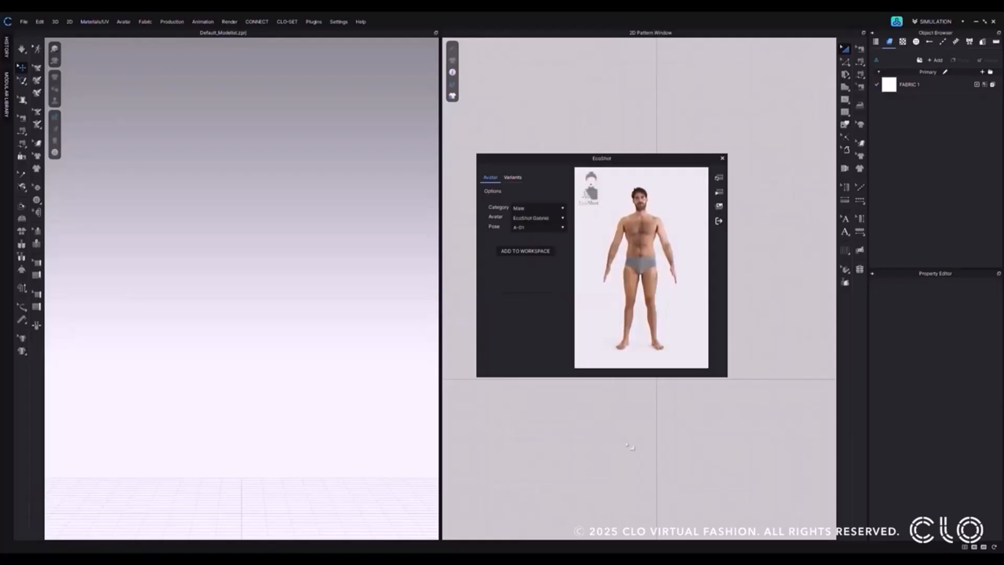
Choose the Female category and the EcoShot Tamara avatar, and add the avatar to the workspace.
click(536, 209)
click(534, 224)
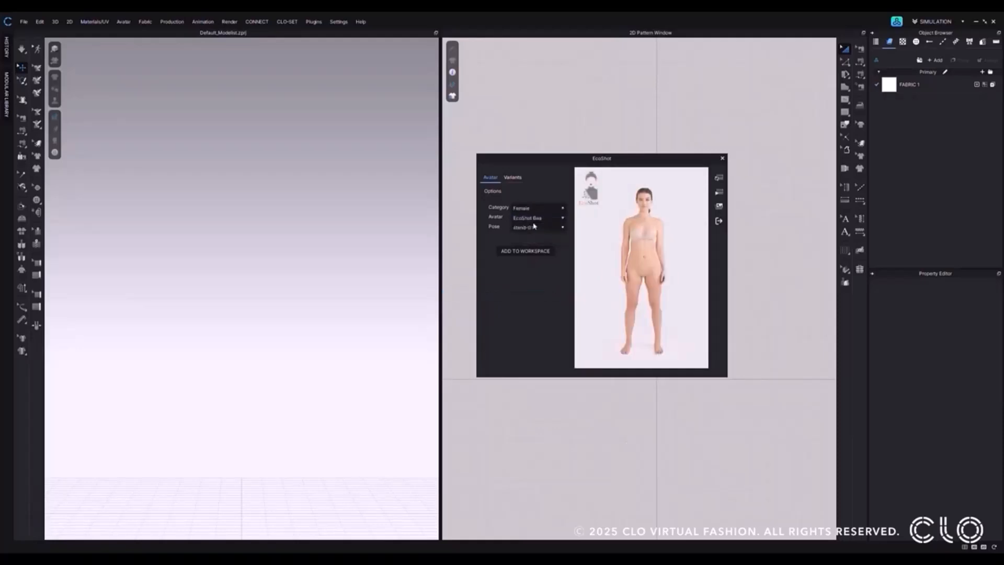
click(533, 217)
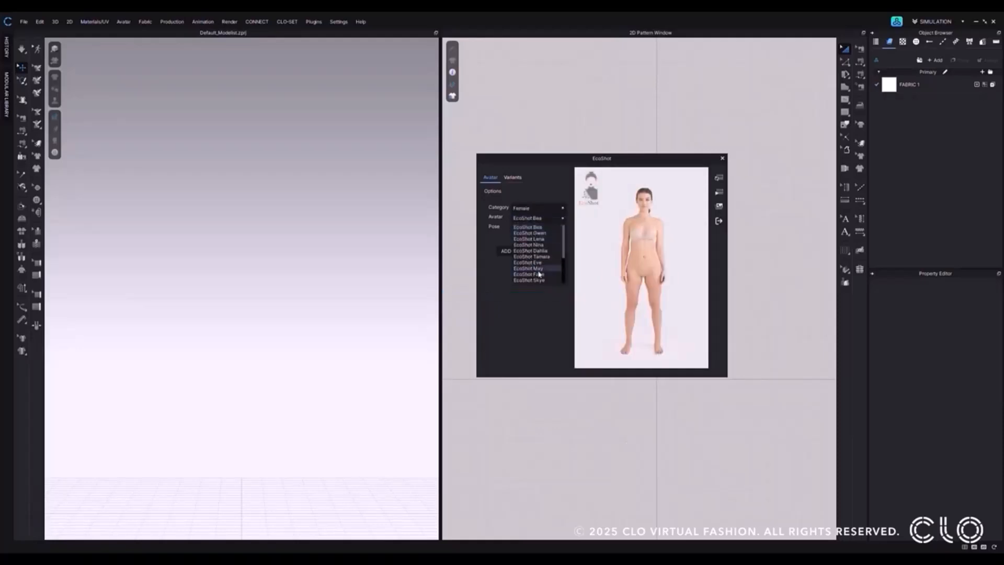
click(539, 257)
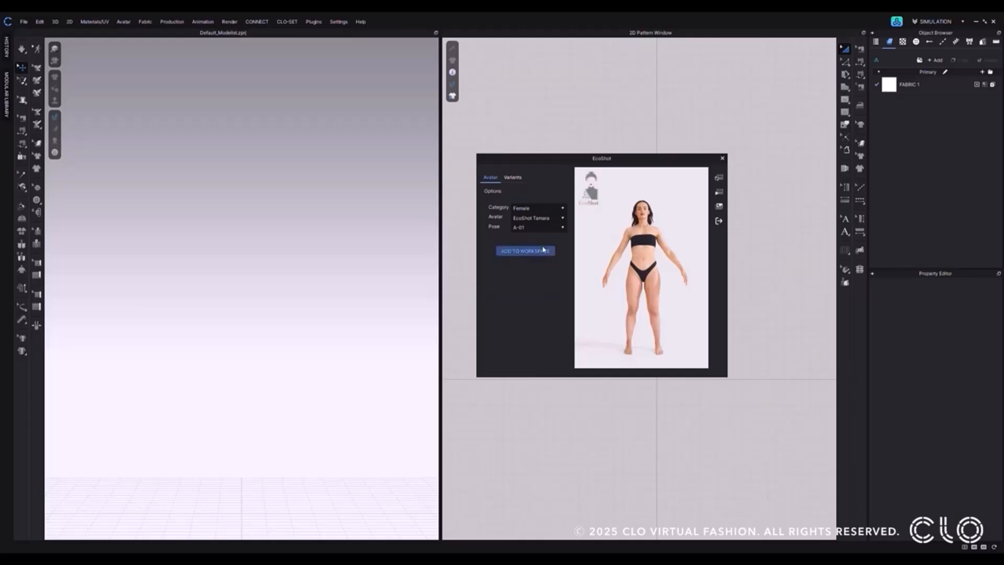
click(543, 250)
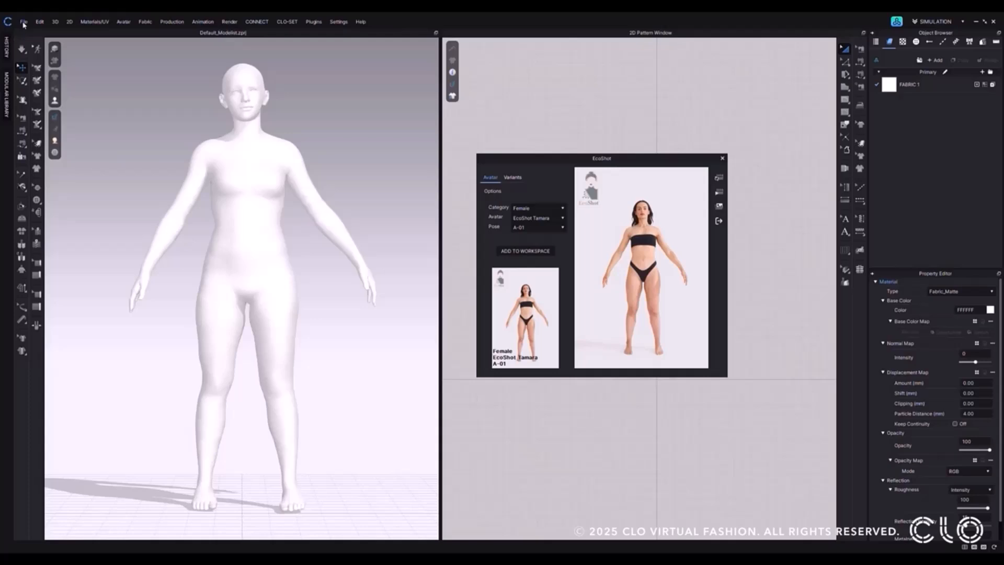
Add the Ecoshot garment file to the avatar and check its drape by pulling the skirt.
click(24, 23)
mouse_move(35, 59)
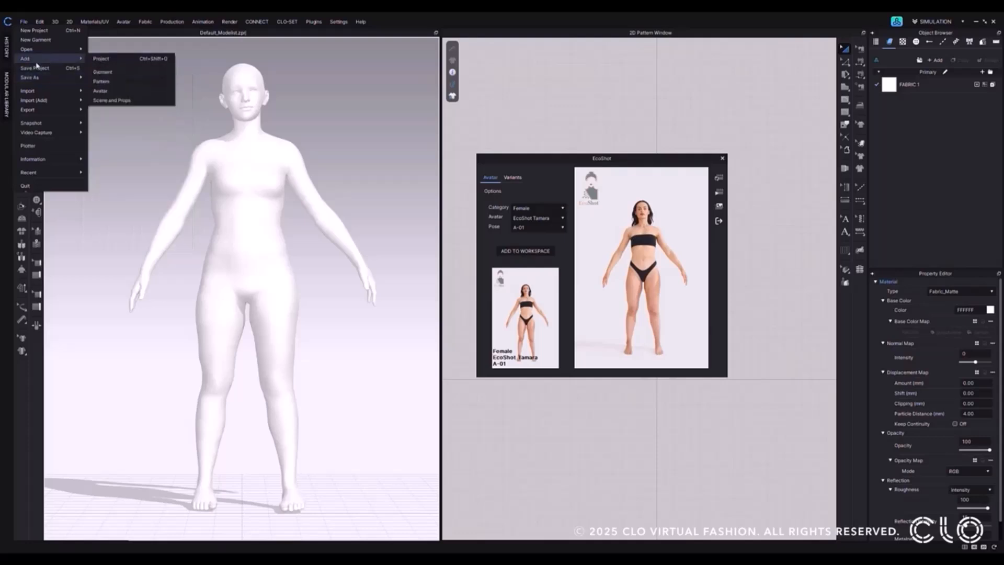
click(103, 100)
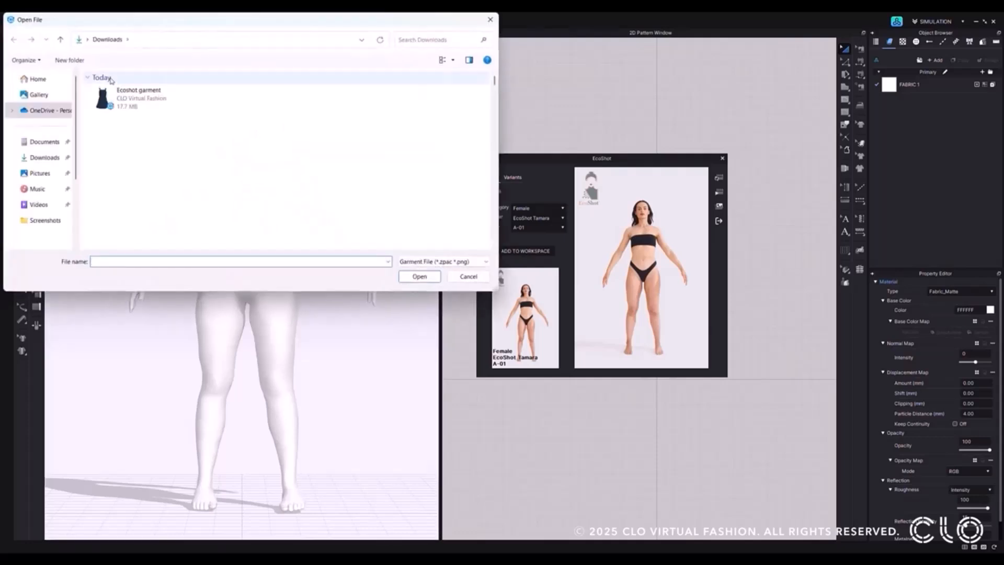
click(112, 97)
click(430, 280)
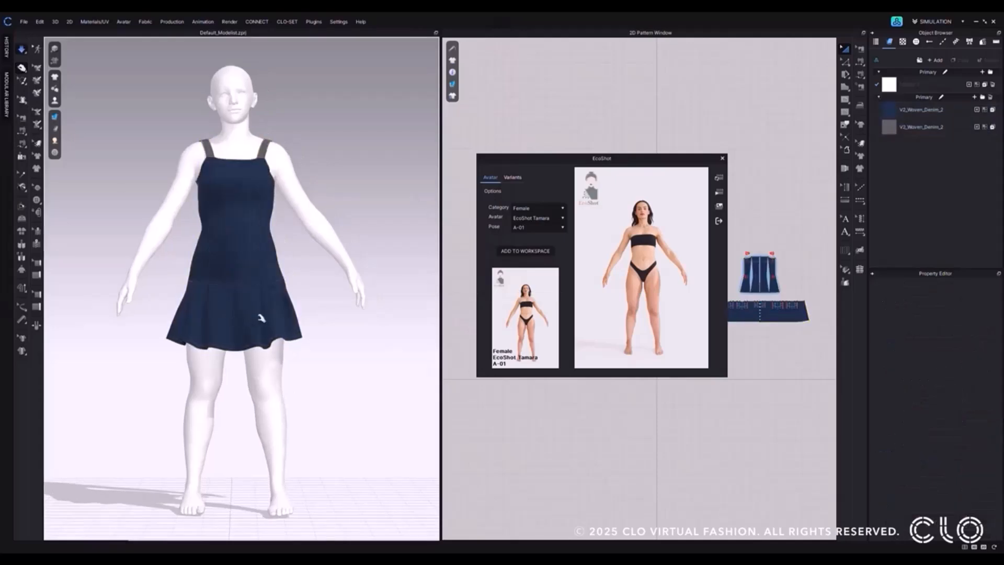
click(254, 319)
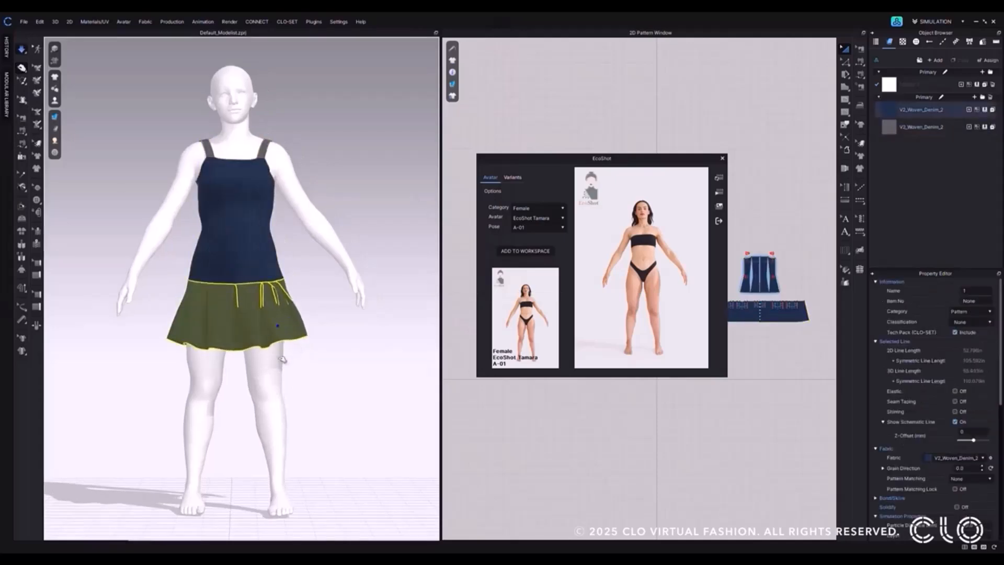
click(336, 358)
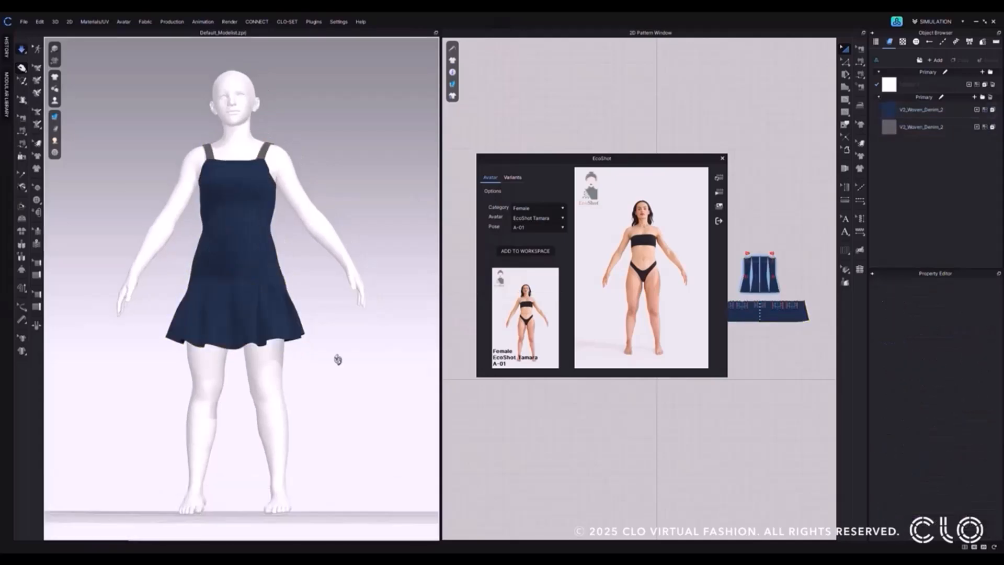
Change the EcoShot Tamara avatar's pose to contrapposto-01 and add the posed avatar to the workspace.
click(542, 218)
click(528, 229)
click(528, 229)
click(535, 248)
click(539, 227)
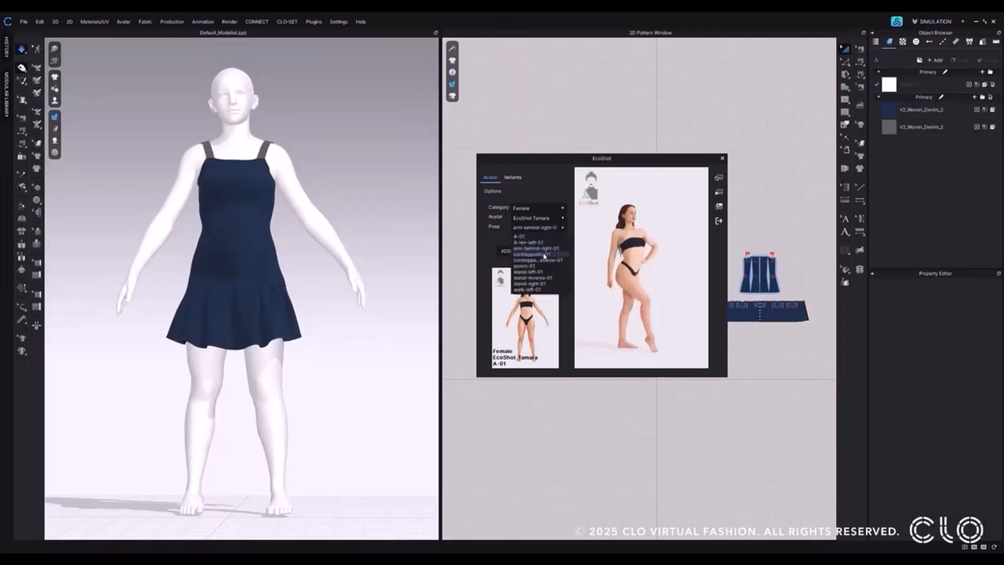
click(544, 255)
click(534, 251)
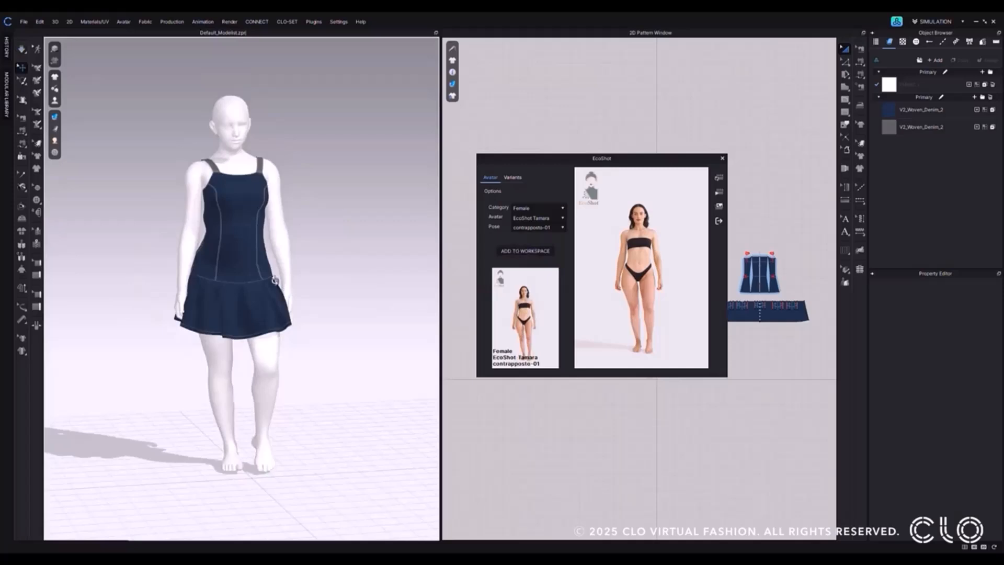
Preview the black-trainers shoe variant for the avatar, then set the shoes to puma-caracal.
click(513, 178)
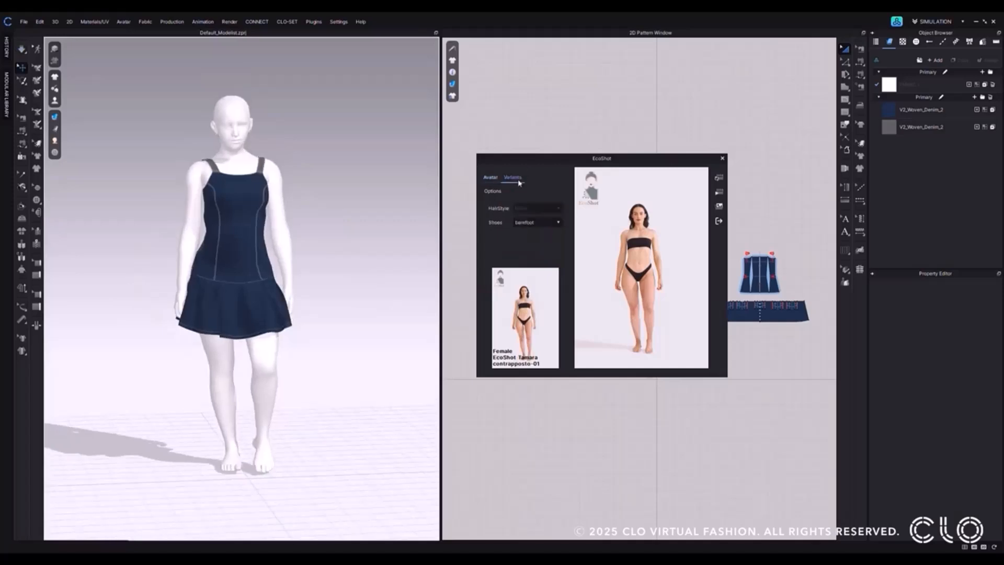
click(534, 223)
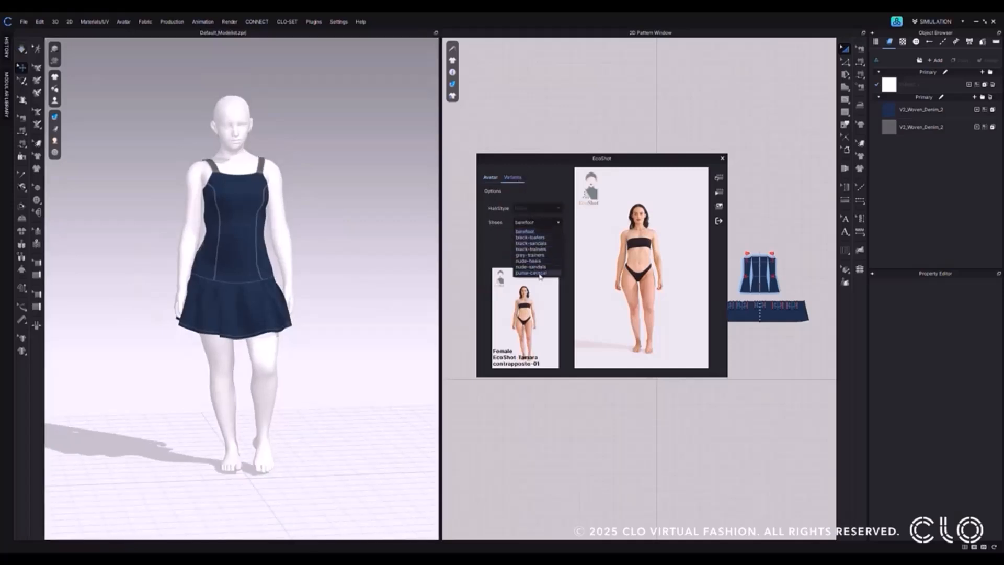
click(549, 249)
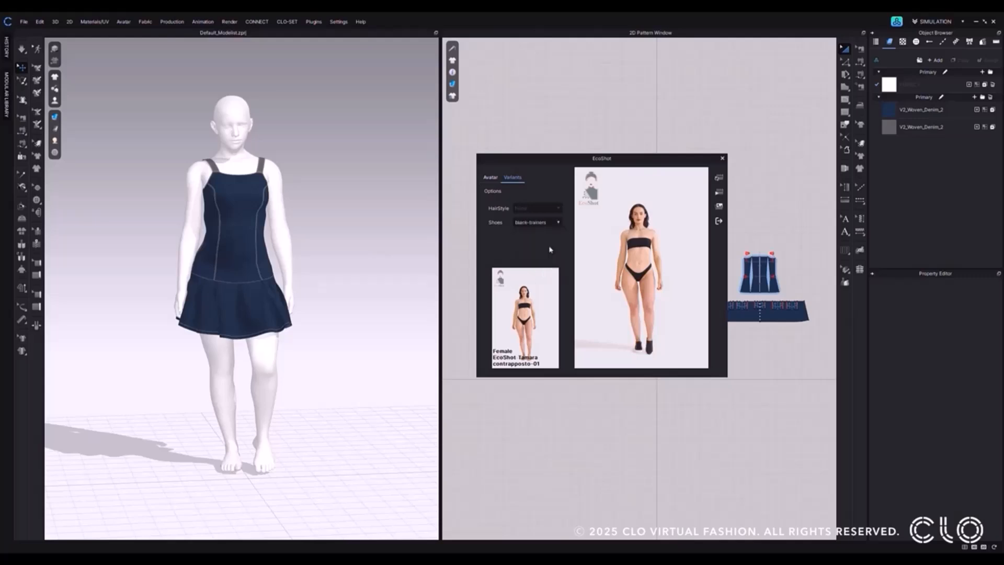
click(549, 223)
click(544, 267)
Apply the EcoShot render settings, render the dress onto the model, and close the plugin.
click(718, 177)
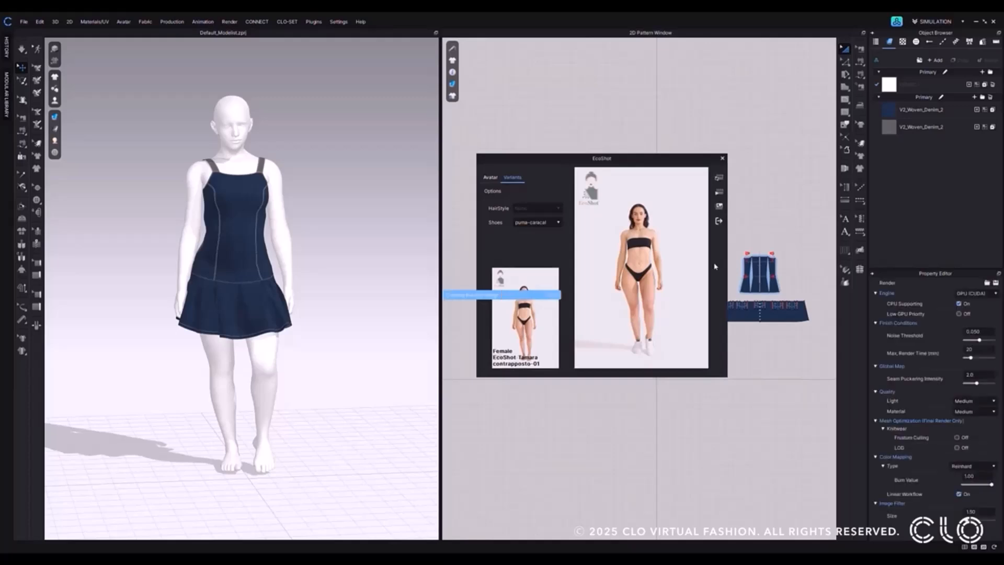
click(719, 192)
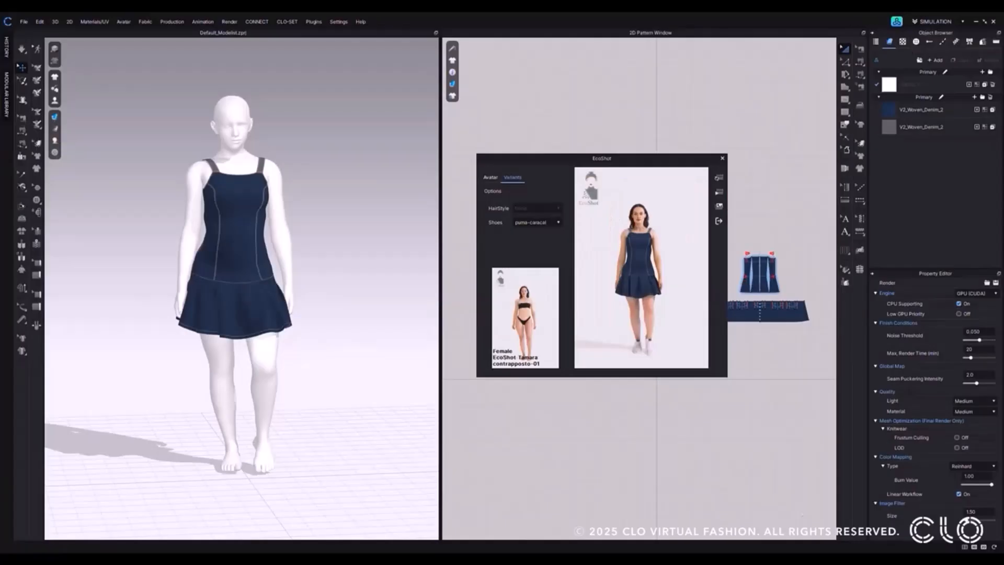
click(720, 222)
click(722, 158)
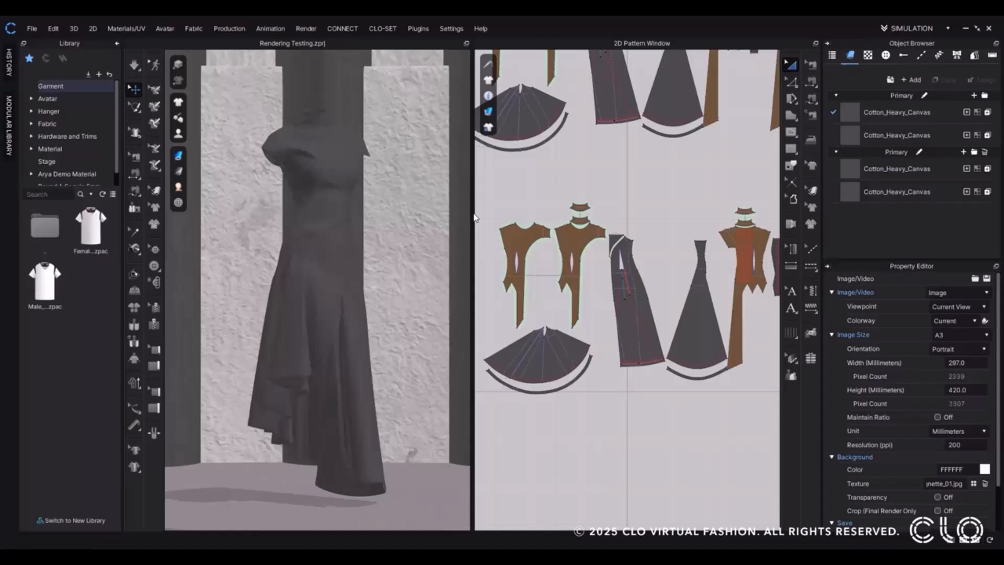
Open the Render window for the long dark dress scene and set the image viewpoint to Custom Views.
click(306, 29)
click(310, 42)
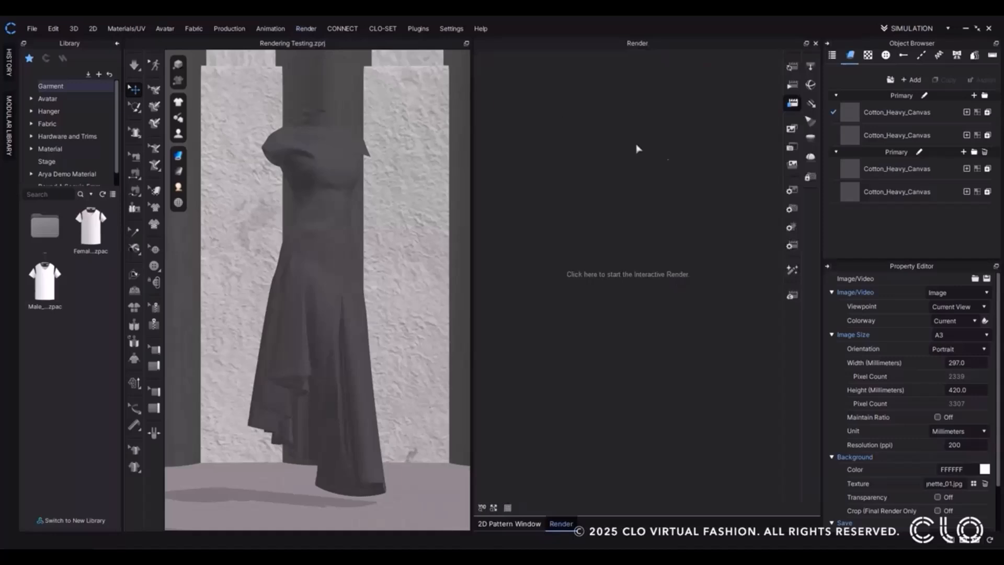
click(983, 306)
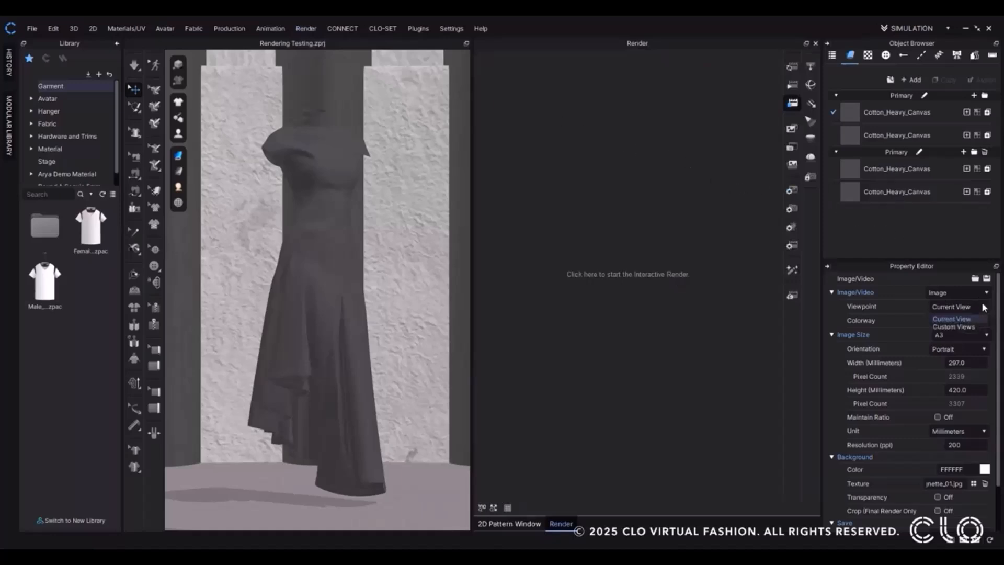
click(953, 326)
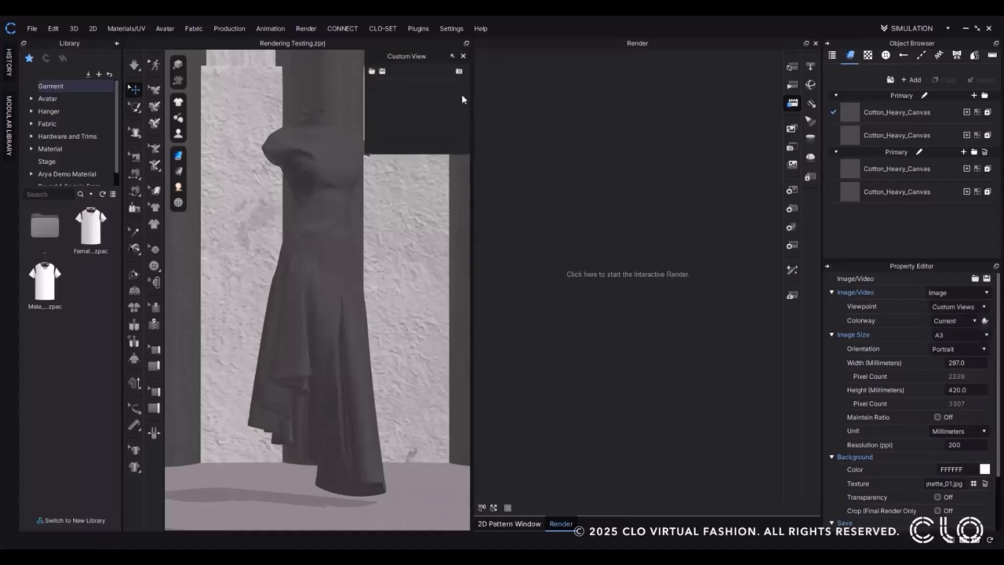
Run the interactive render, save custom views of the long dress and of the laced dress back, and stop the render.
click(792, 68)
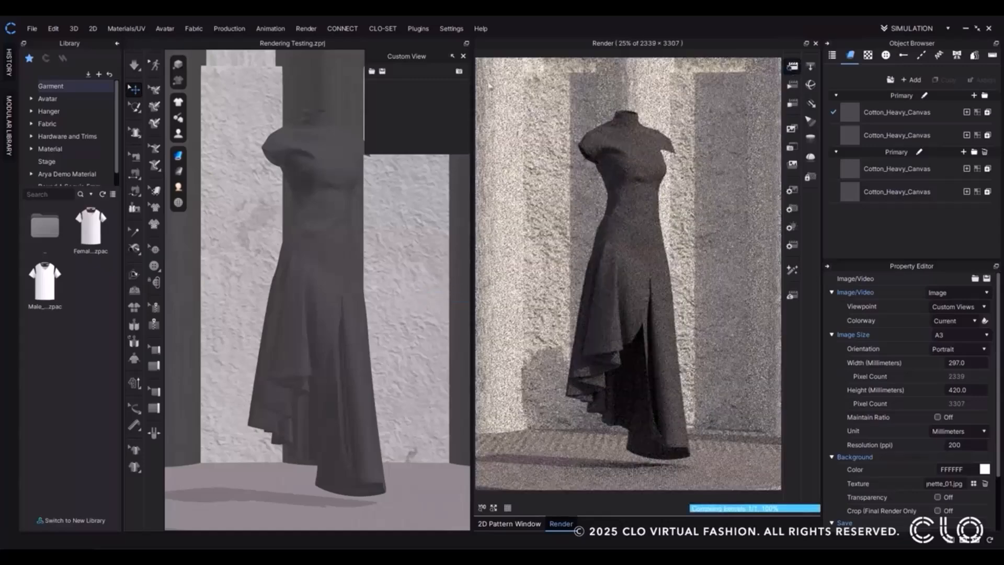
right_drag(584, 280, 518, 330)
middle_drag(517, 330, 599, 221)
click(459, 71)
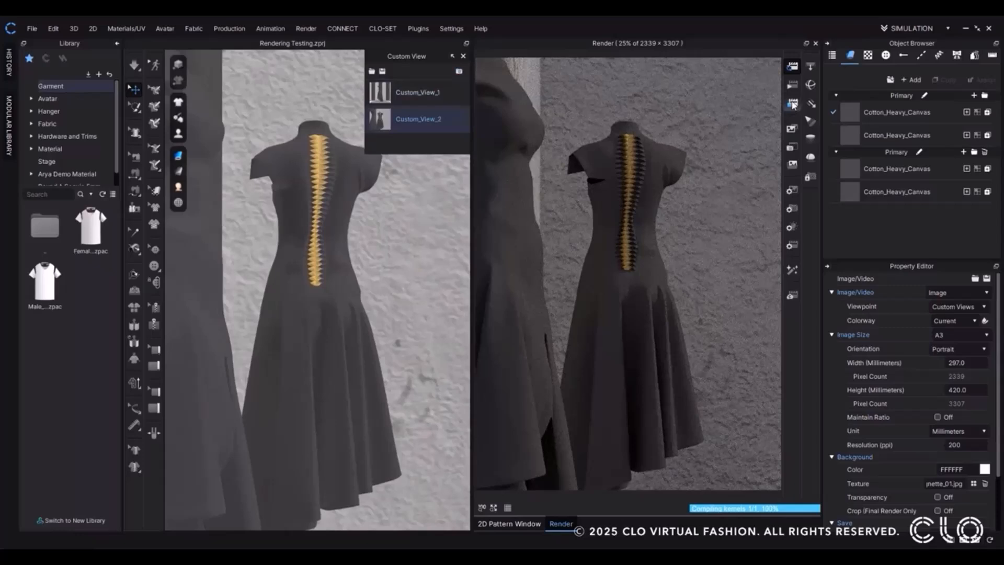
click(793, 105)
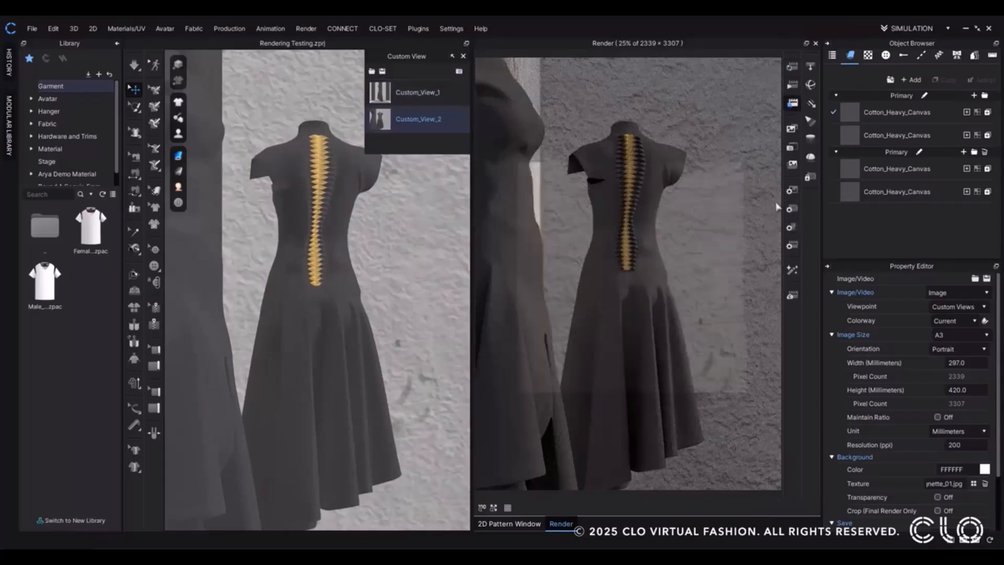
Turn on the Physical Camera and its Depth of Field in the render camera properties.
click(792, 208)
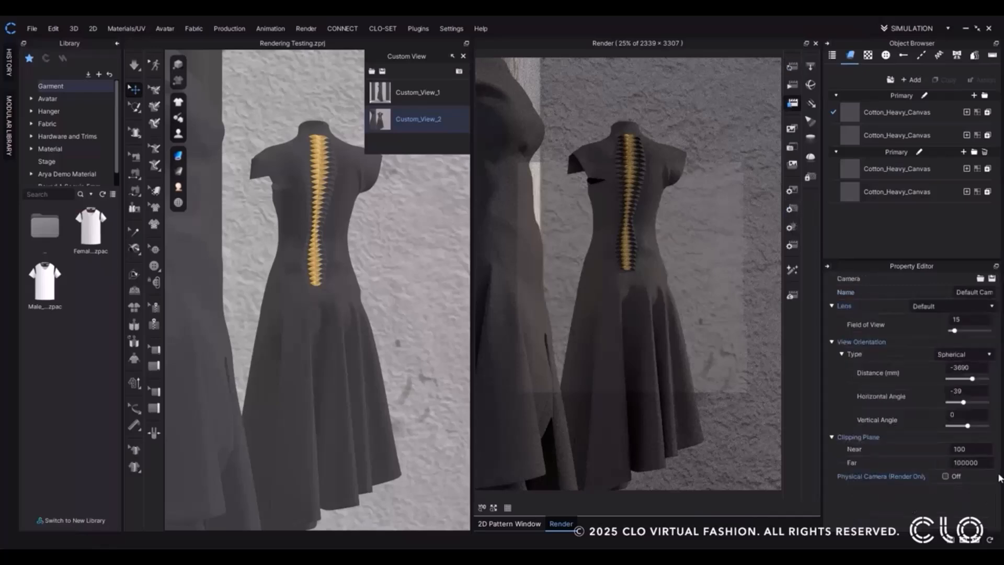
click(946, 476)
scroll(948, 477, down, 2)
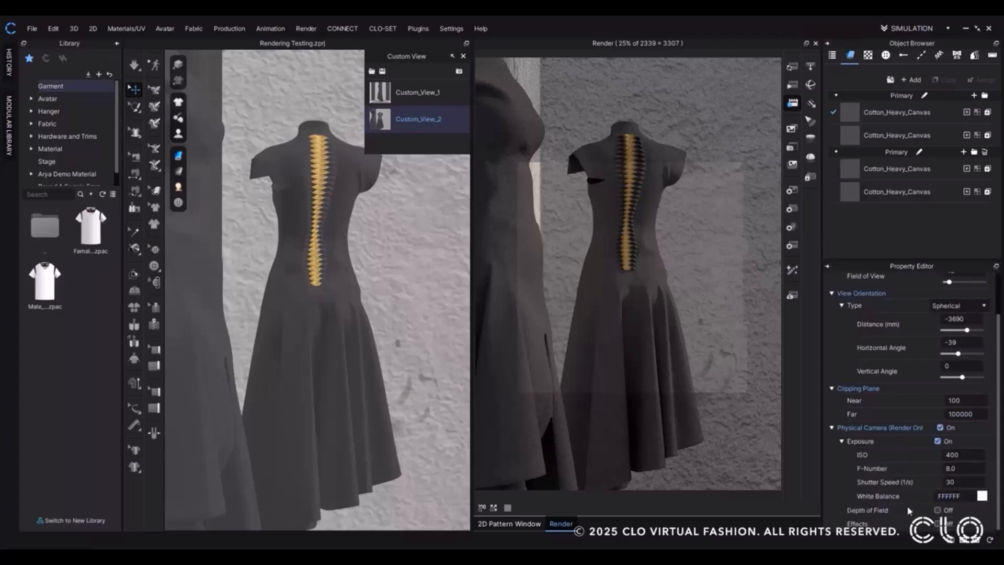
click(939, 510)
scroll(941, 511, down, 2)
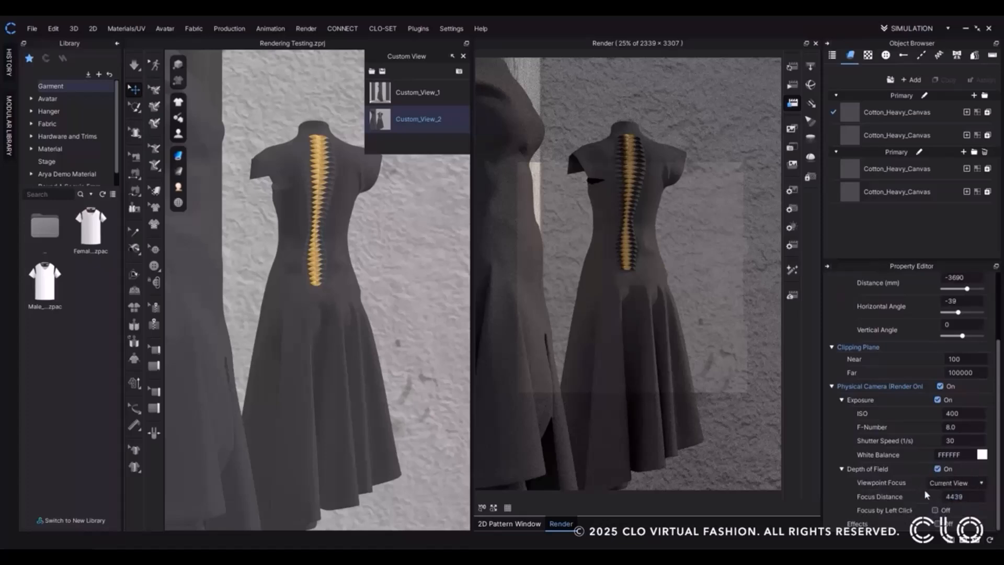
Set the depth-of-field Viewpoint Focus to Custom Views and enable Focus by Left Click.
click(981, 483)
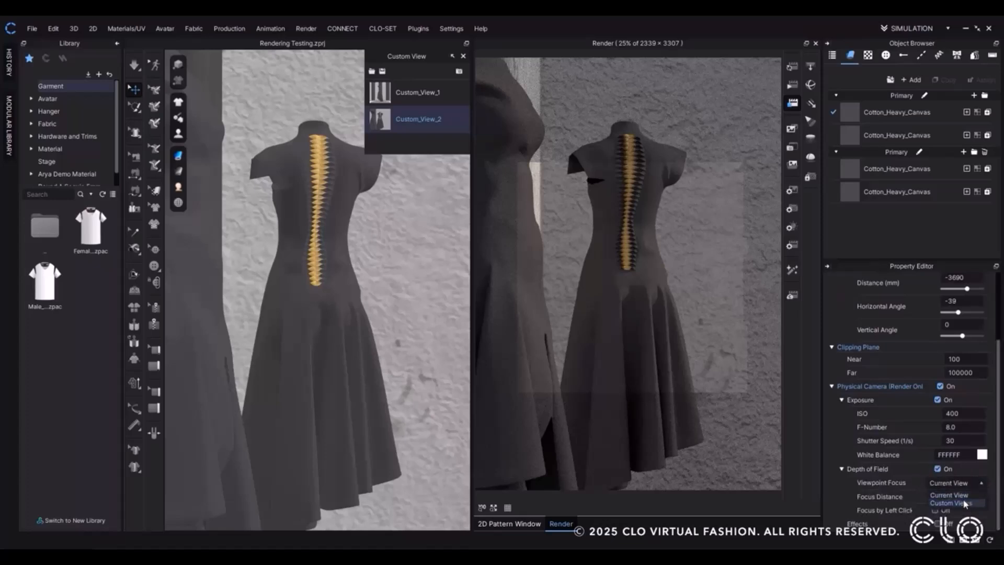
click(966, 503)
scroll(969, 491, down, 1)
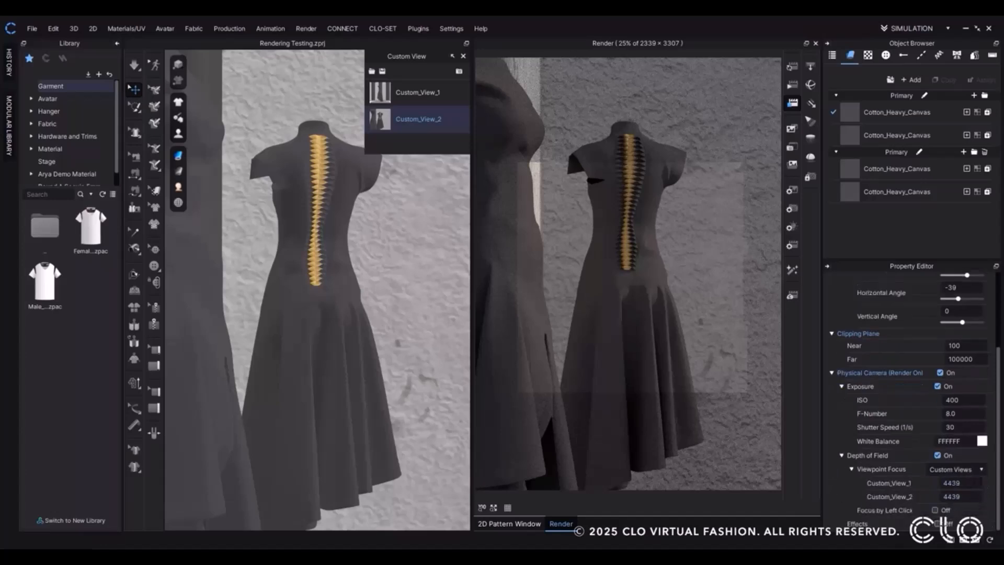
click(935, 509)
Restart the interactive render and set the focus on the dress waist in Custom_View_1 and on the back lacing in Custom_View_2.
click(793, 67)
click(381, 94)
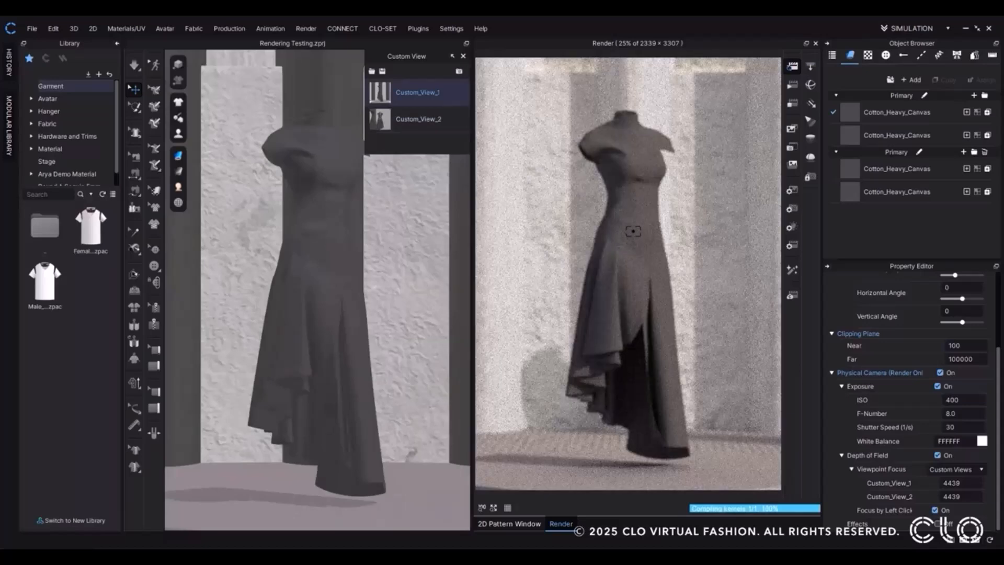
click(632, 231)
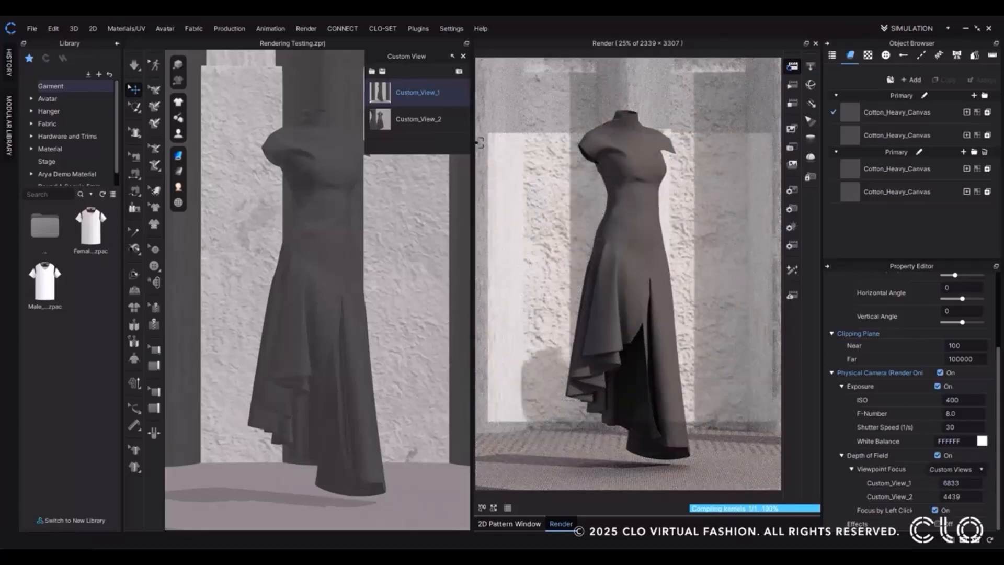
click(374, 123)
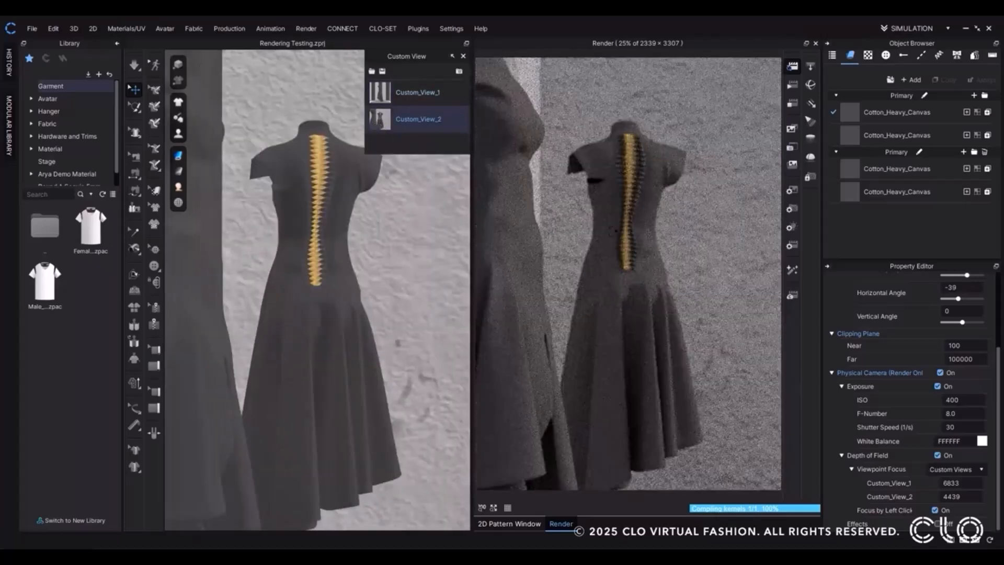
click(623, 236)
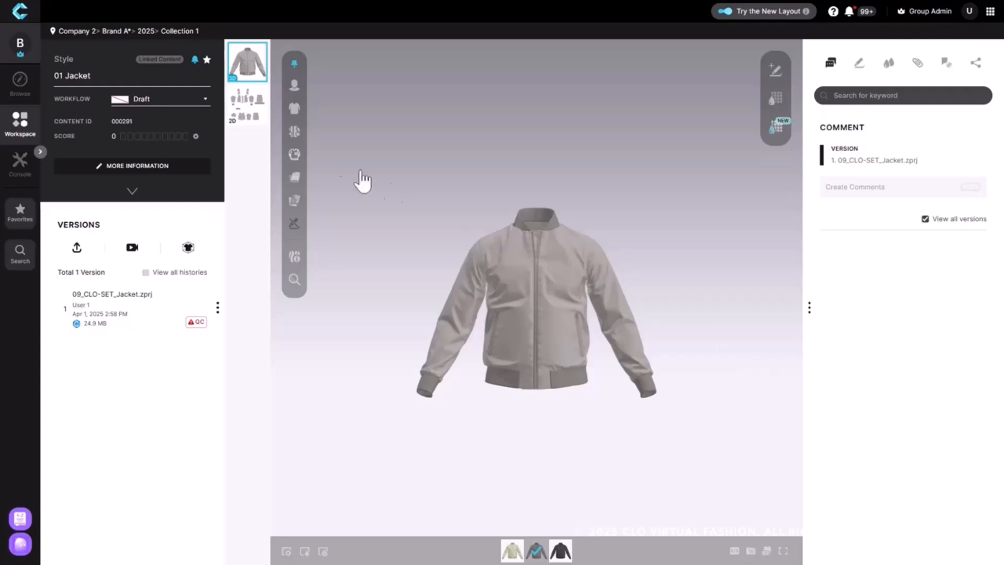
In CLO-SET, show the jacket's 2D patterns and set their garment rendering style to Monochrome Surface.
click(246, 125)
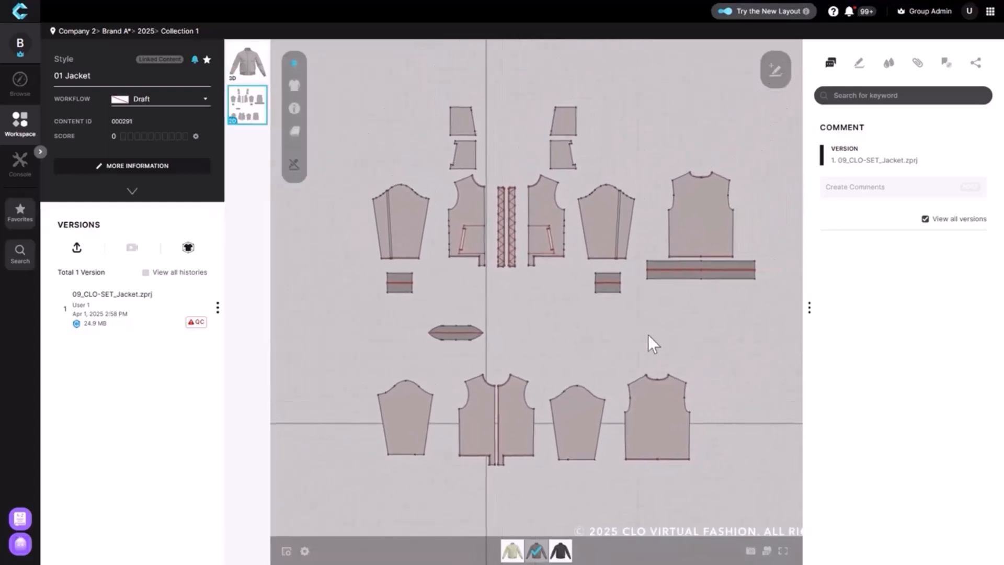
click(302, 137)
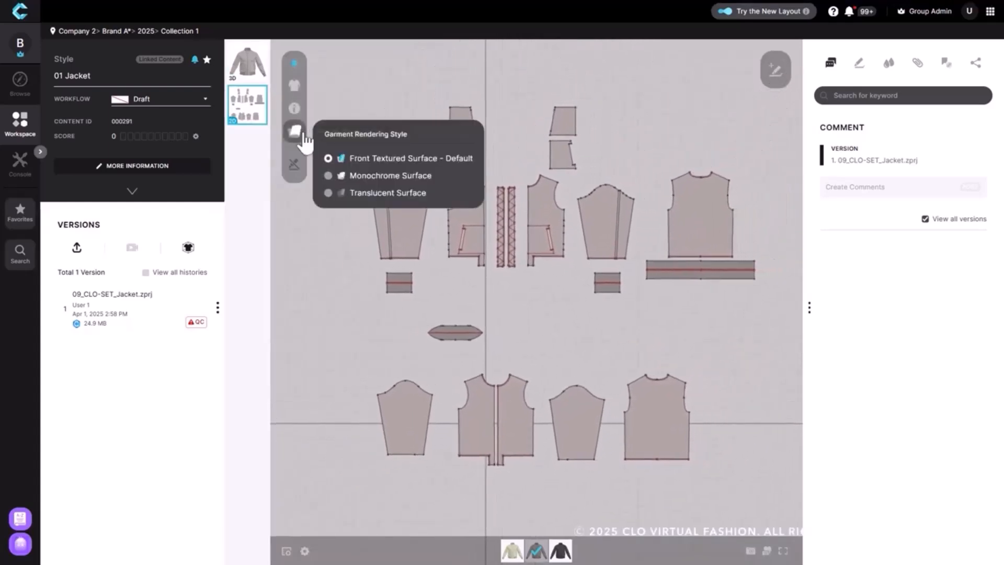
click(348, 177)
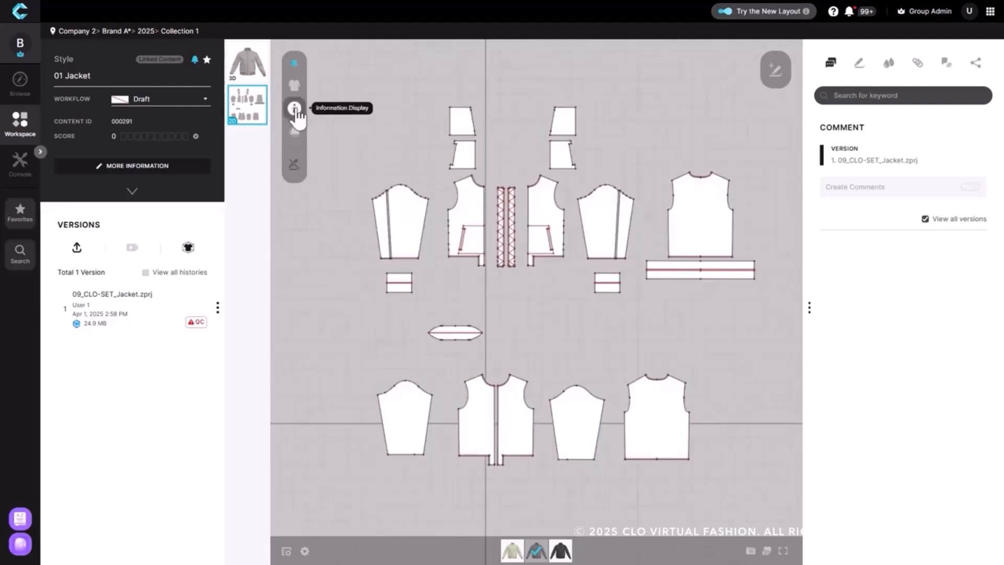
Display the grainlines on the jacket's 2D pattern pieces.
click(294, 108)
click(373, 187)
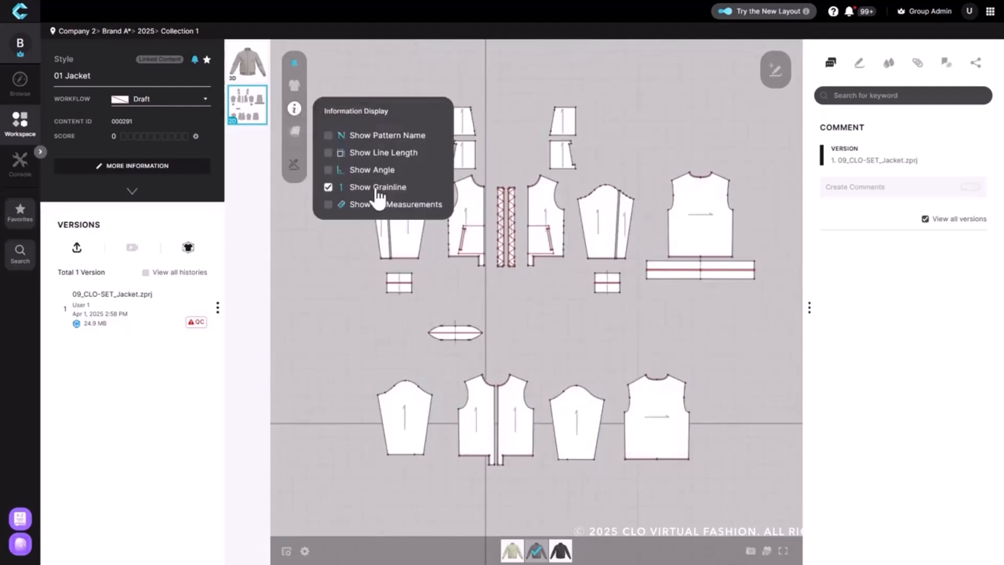
click(648, 311)
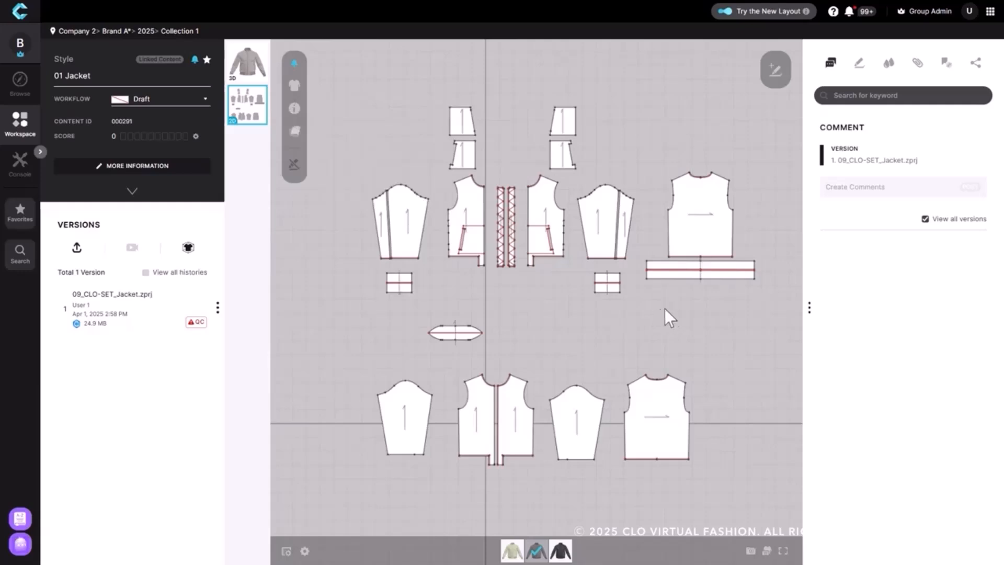
Add an annotation comment reading "Incorrect grainline direction" on the jacket's back pattern piece beside the waistband.
scroll(679, 308, up, 5)
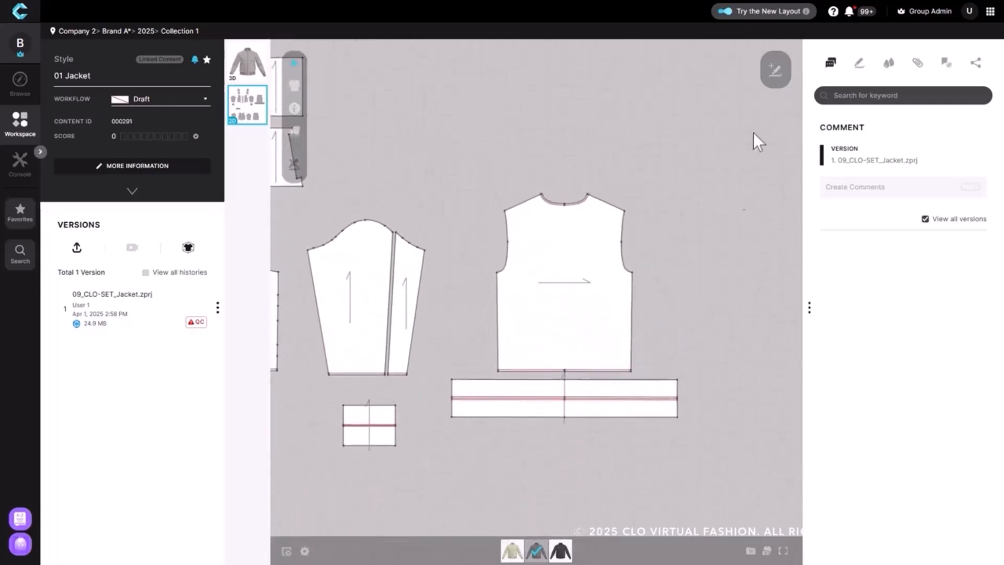
click(775, 69)
click(567, 309)
text(Incorrect grainline direction)
click(686, 335)
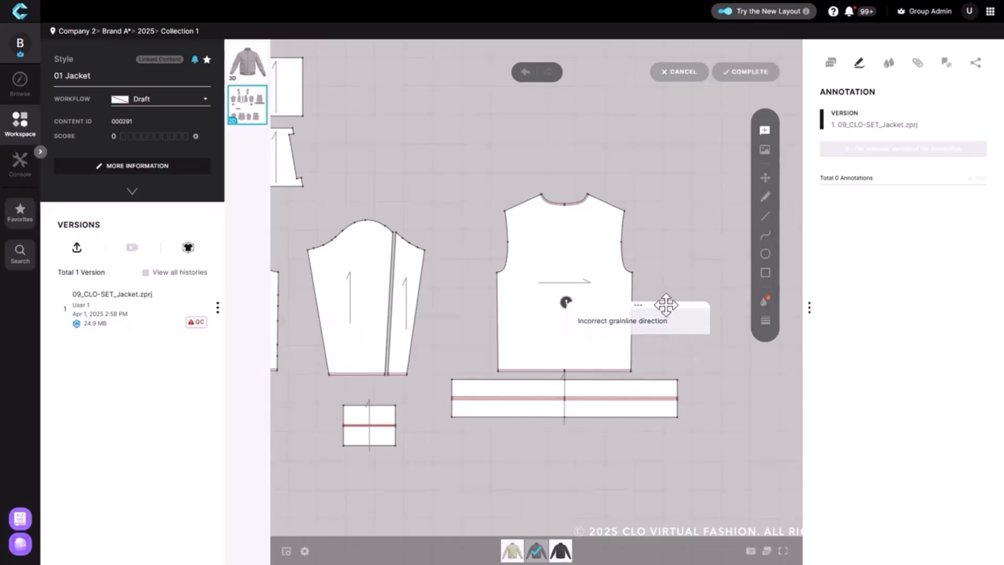
Draw a vertical double-headed arrow on the back pattern piece to mark the correct grainline and complete the annotation.
click(764, 216)
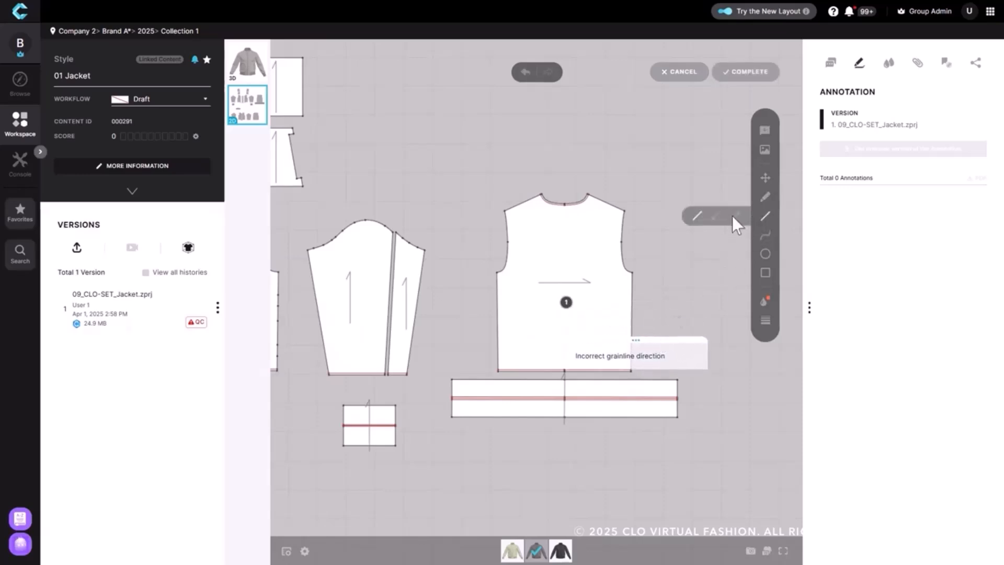
click(734, 216)
drag(594, 236, 595, 322)
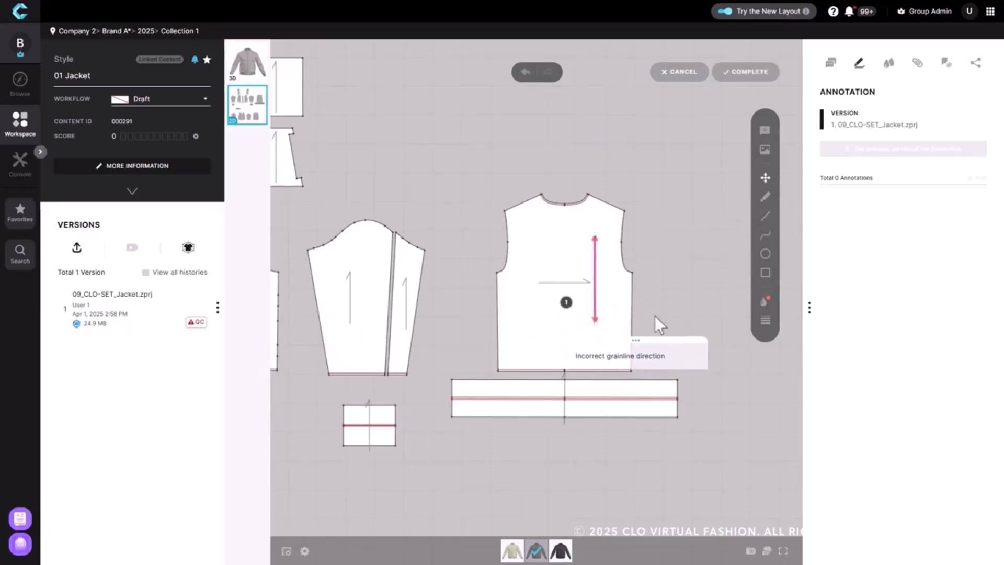
click(744, 72)
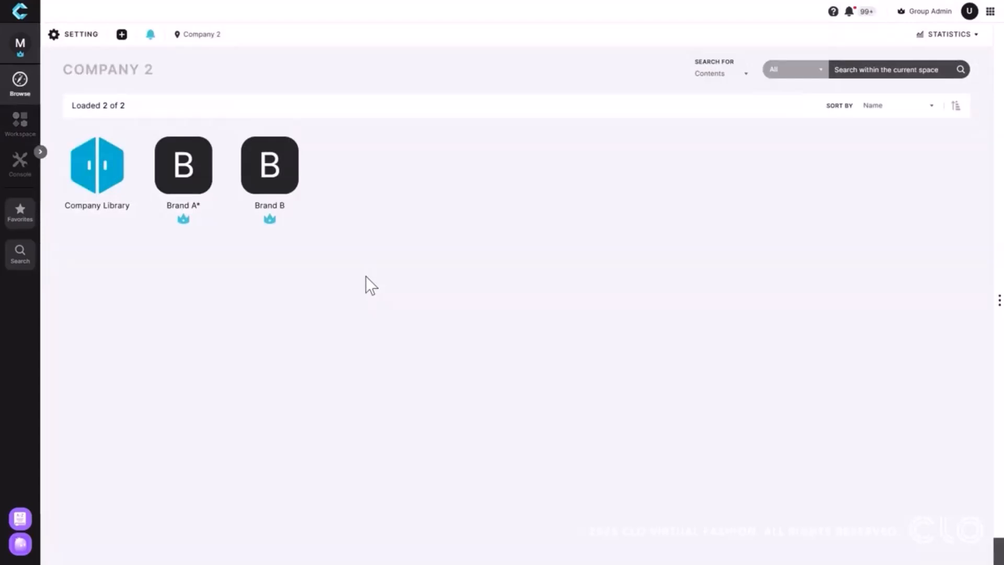
Toggle the 2D Pattern Viewer option in Company 2's general settings.
click(83, 36)
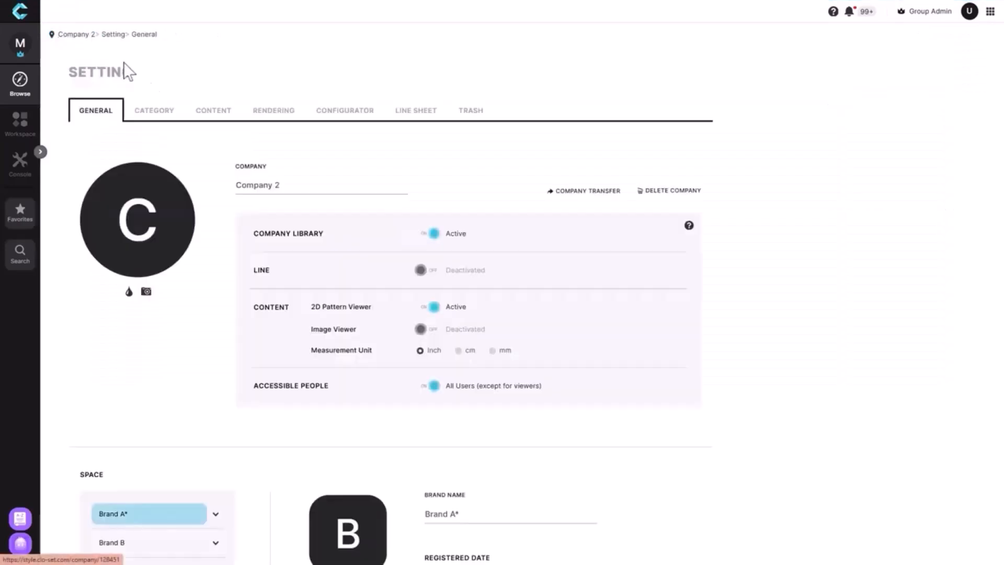
click(435, 309)
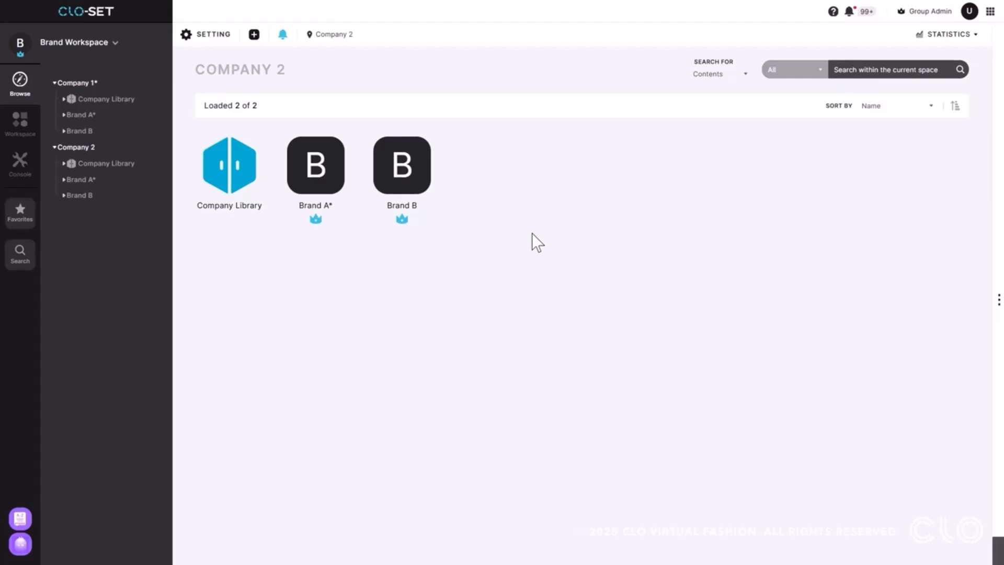
Activate 3D Quality Check in Company 2's content settings.
click(205, 37)
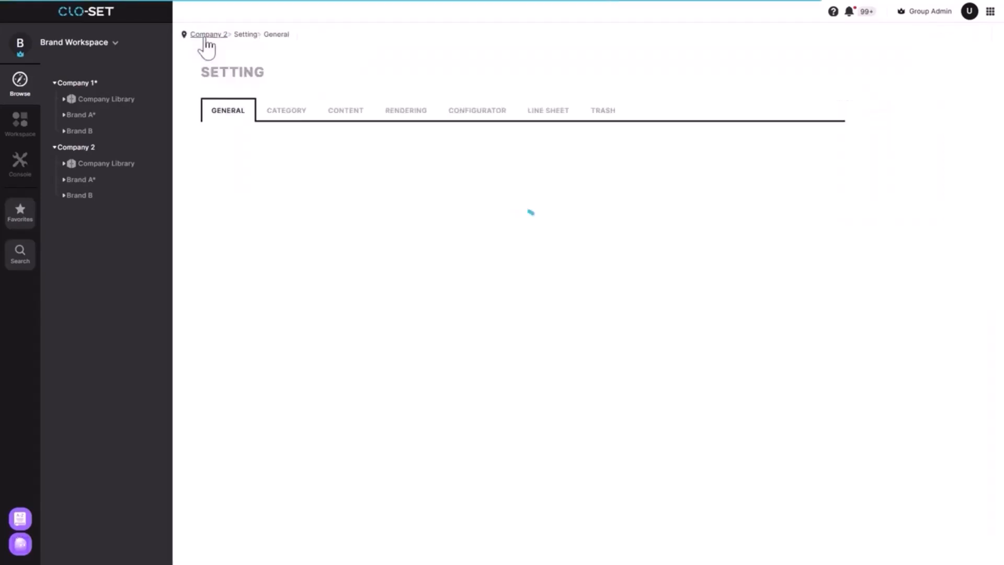
click(345, 111)
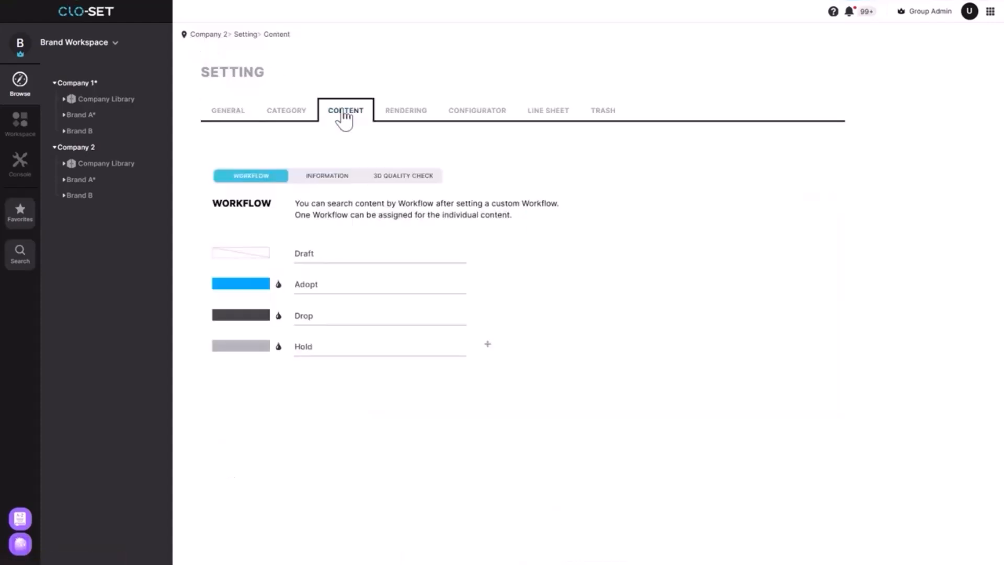
click(396, 176)
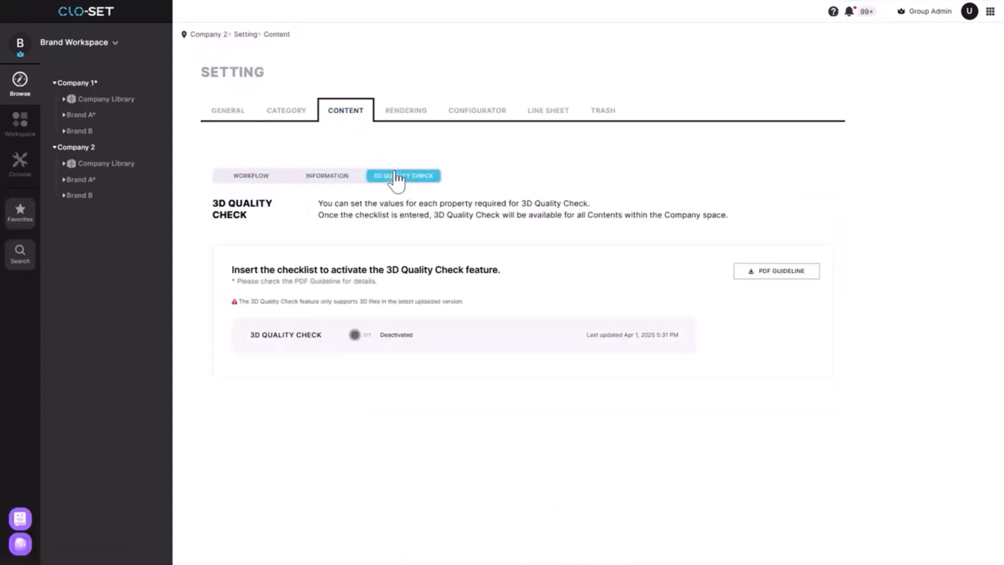
click(355, 334)
Set particleDistance to [[3,5]] and noStrengthen to true in the 3D Quality Check checklist and apply it.
scroll(494, 350, down, 5)
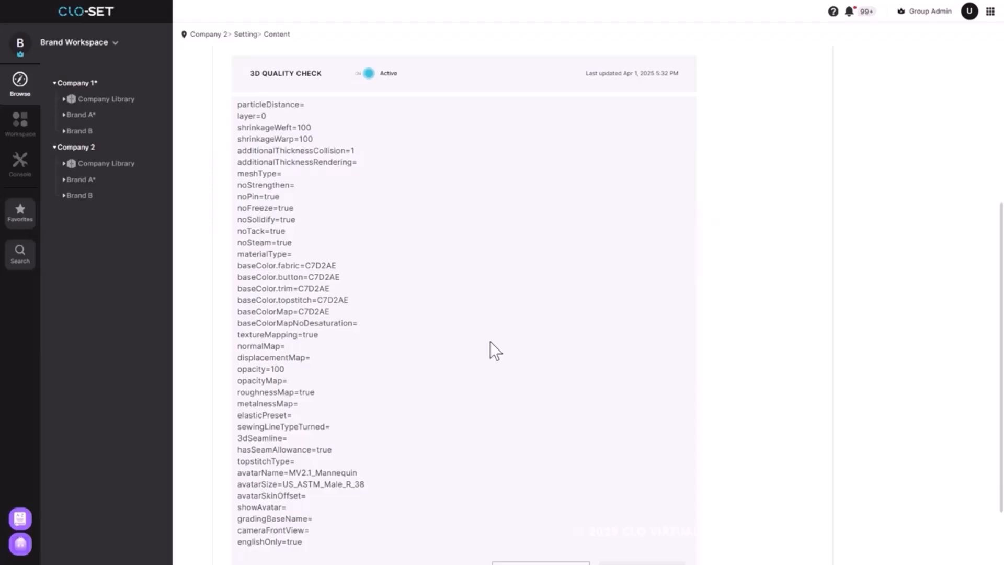
click(334, 107)
text([[3,5]])
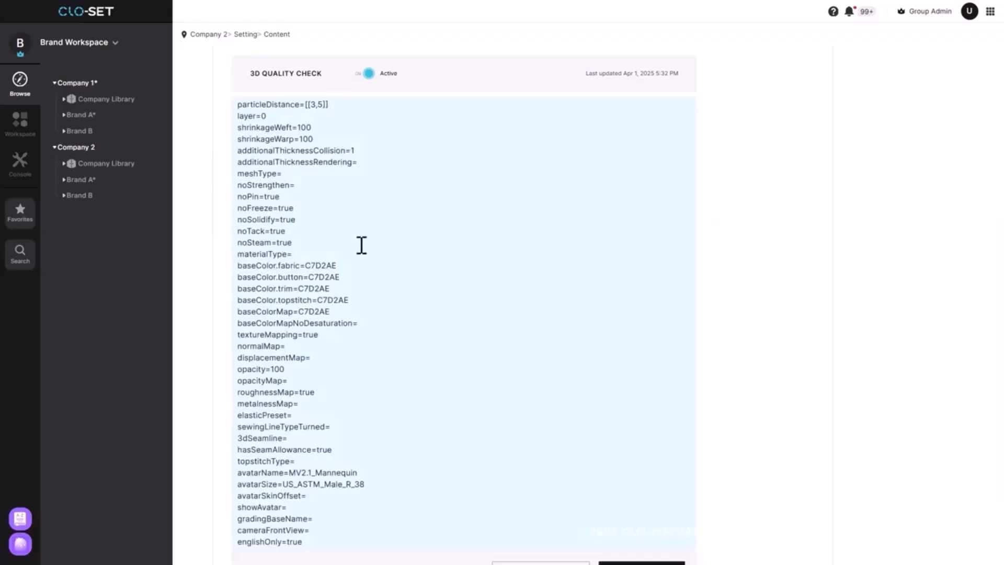
click(326, 184)
text(true)
click(760, 241)
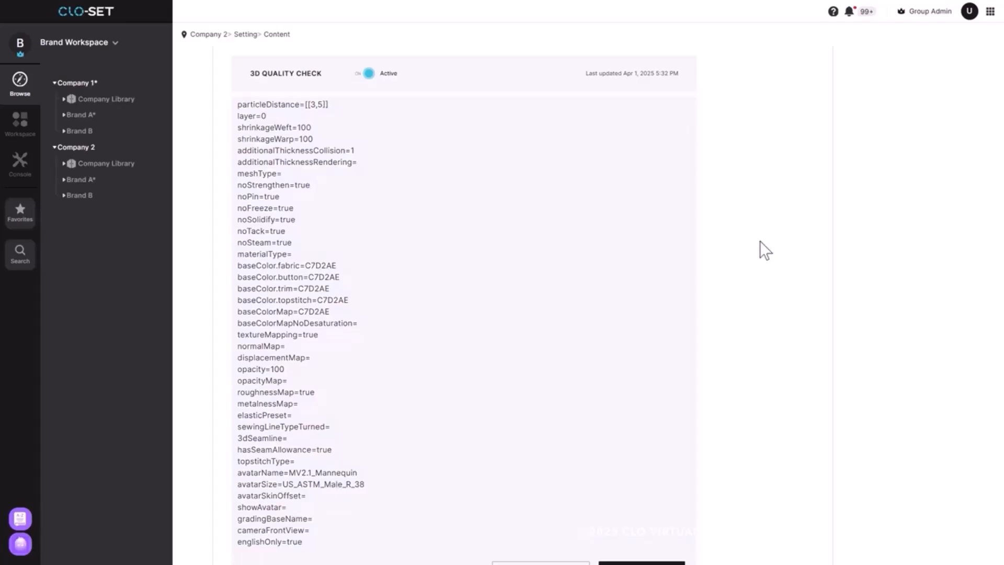
scroll(760, 241, down, 2)
click(656, 493)
Open the 3D Quality Check PDF guideline and read through its property descriptions.
scroll(701, 388, up, 1)
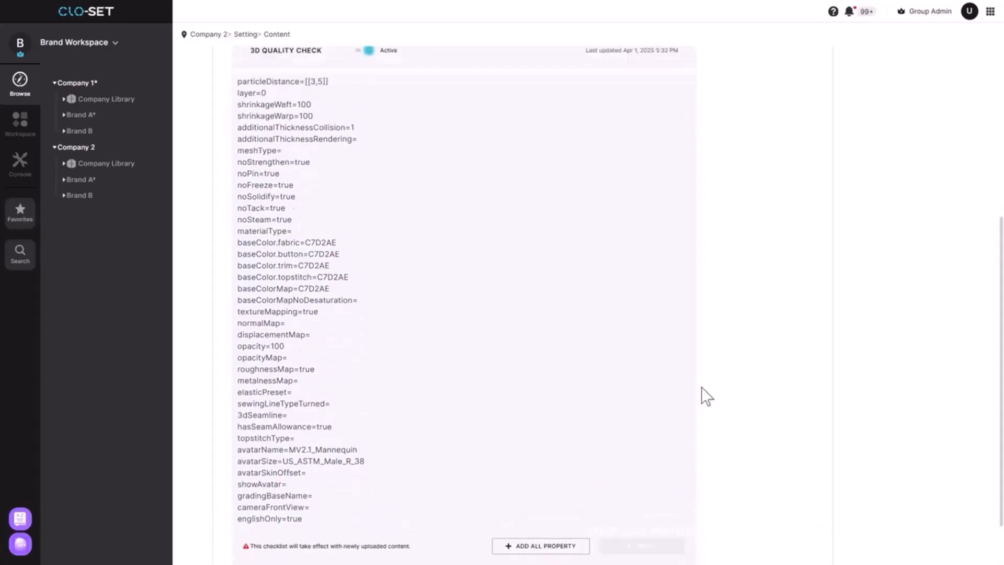
scroll(701, 386, up, 4)
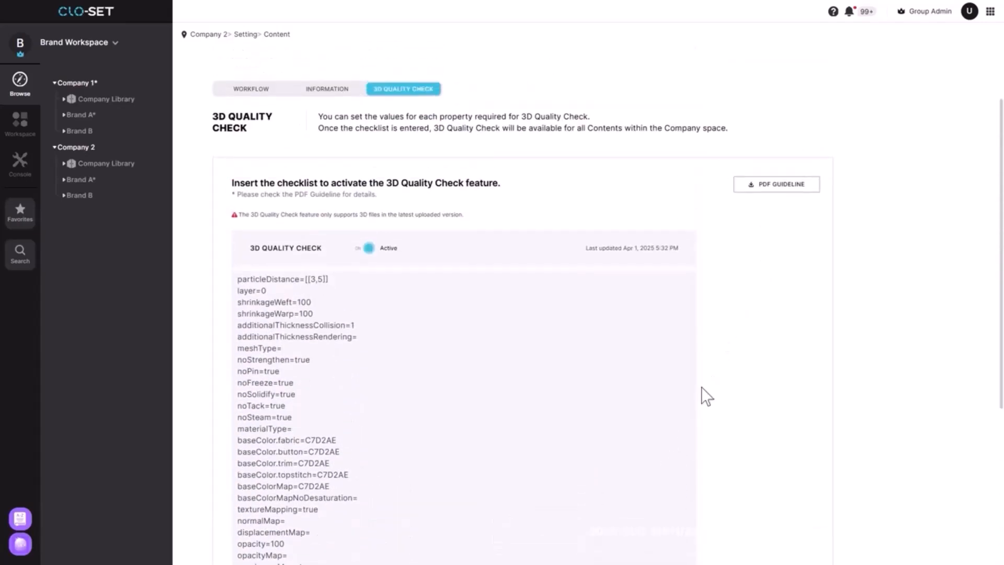
click(771, 185)
scroll(776, 193, down, 14)
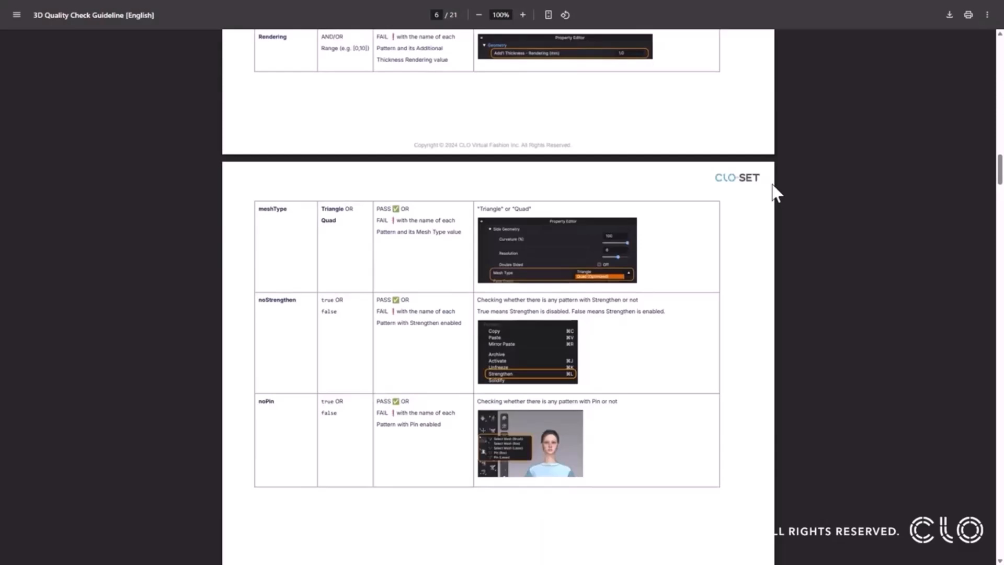
scroll(776, 193, down, 7)
scroll(773, 194, down, 10)
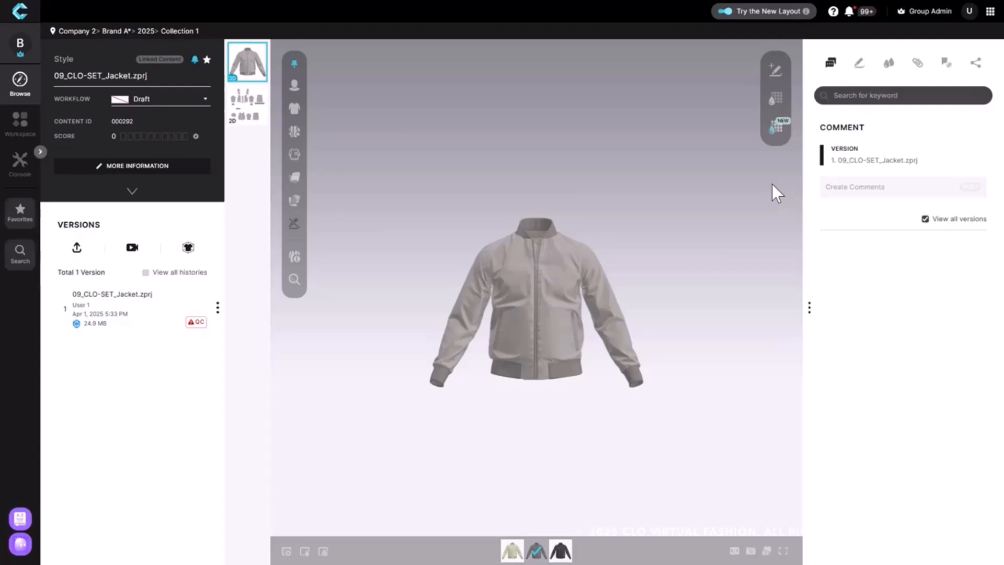
Review the quality check report of 09_CLO-SET_Jacket.zprj: filter the failed items, check the Remove Strengthen failure details, and show the full list again.
click(194, 322)
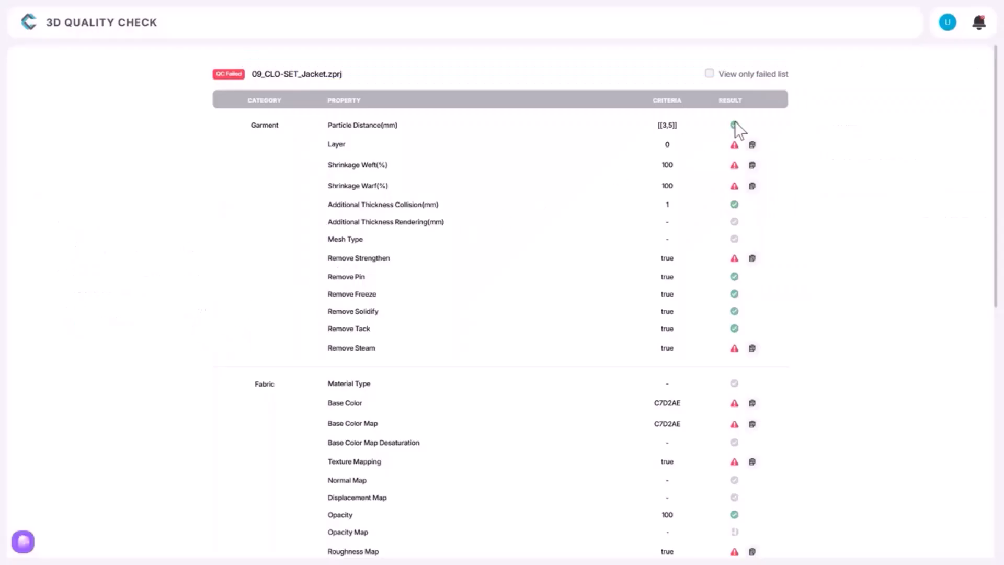
click(708, 74)
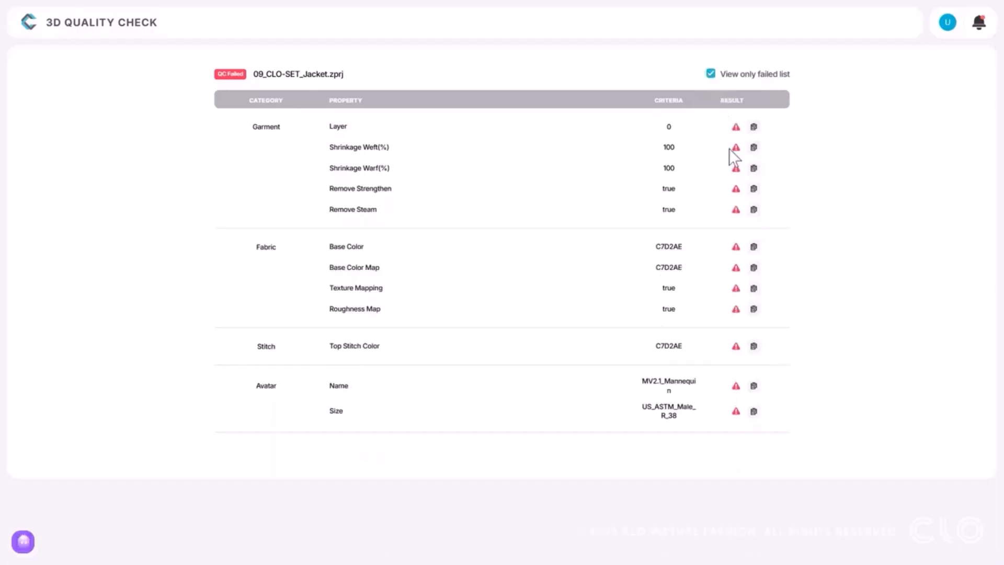
click(756, 193)
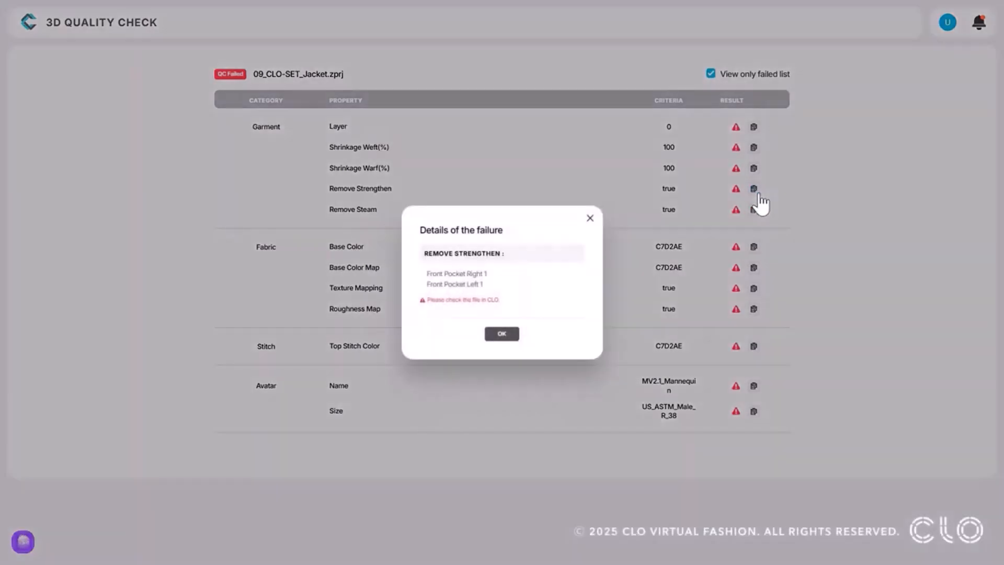
click(487, 337)
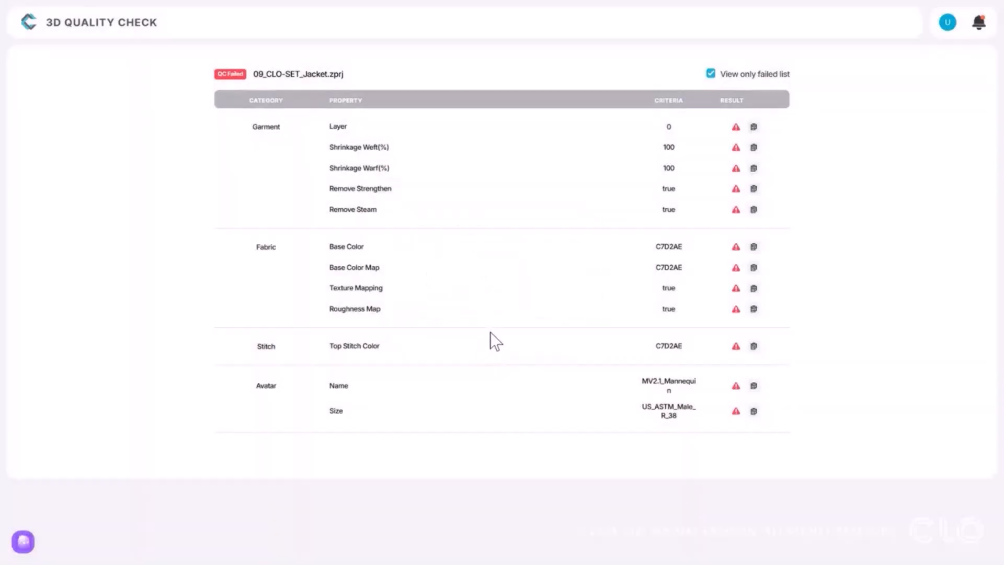
click(709, 75)
scroll(823, 262, down, 2)
scroll(823, 262, down, 7)
scroll(823, 262, up, 8)
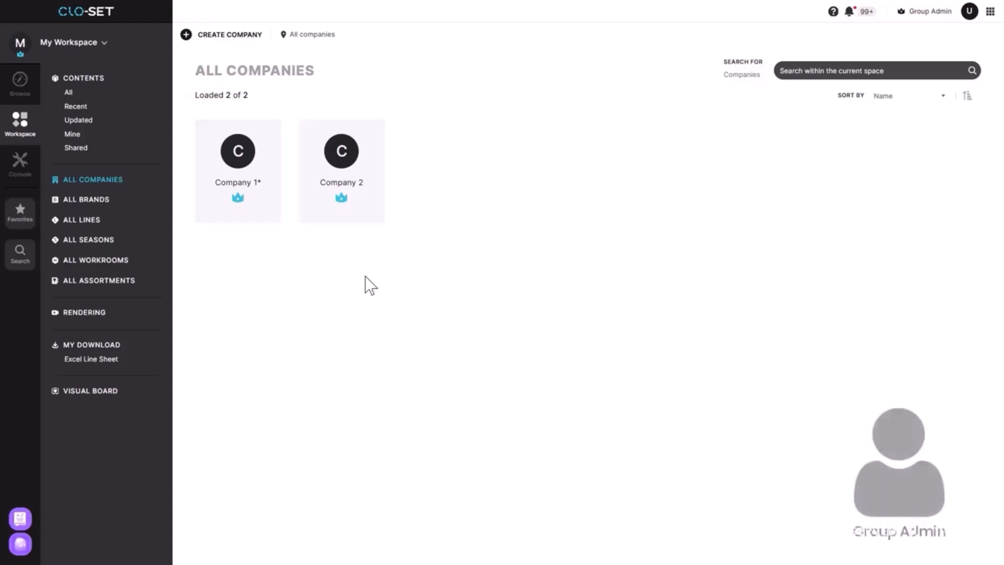
Activate Permission Approval in the group settings of My Workspace.
click(27, 166)
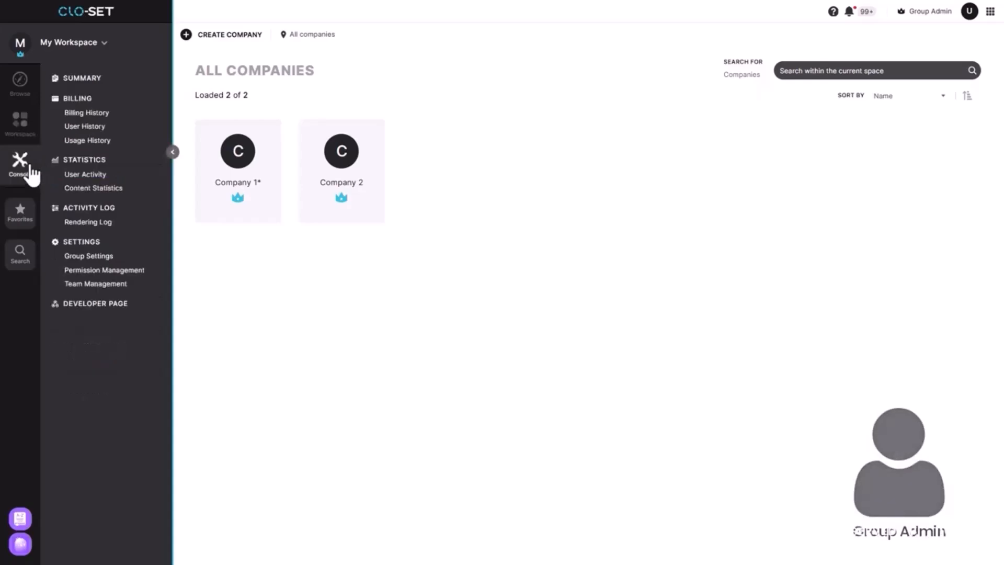
click(103, 260)
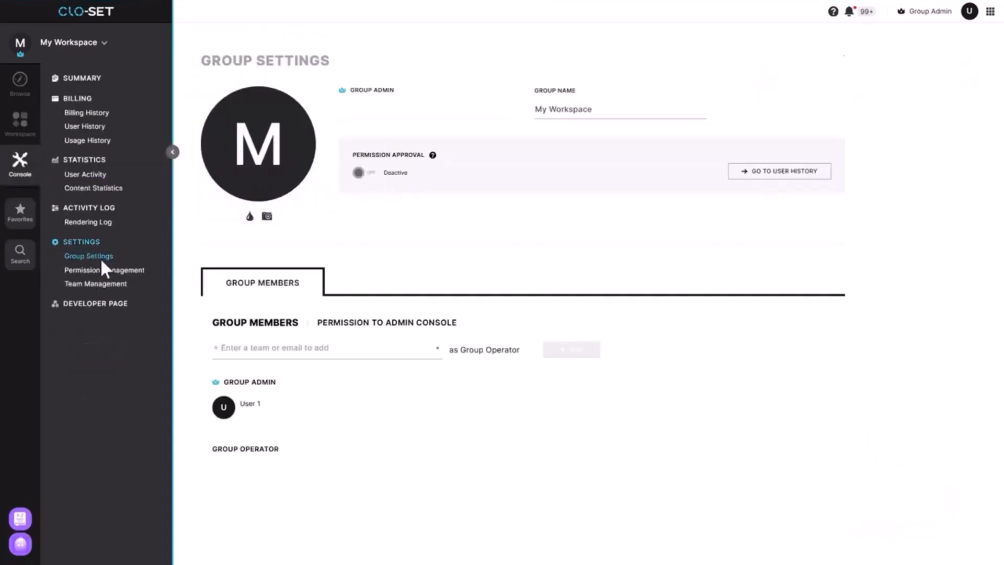
click(357, 173)
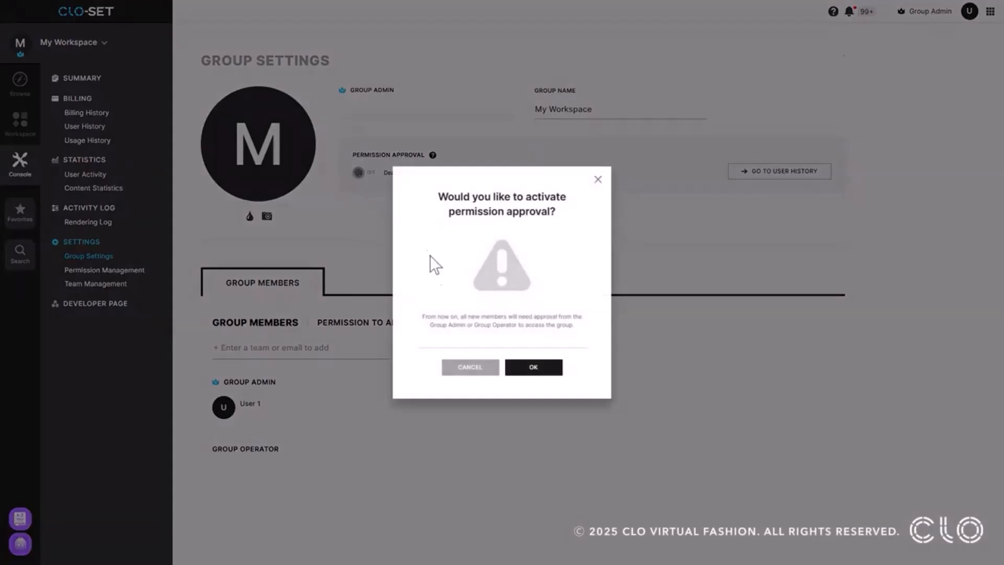
click(527, 368)
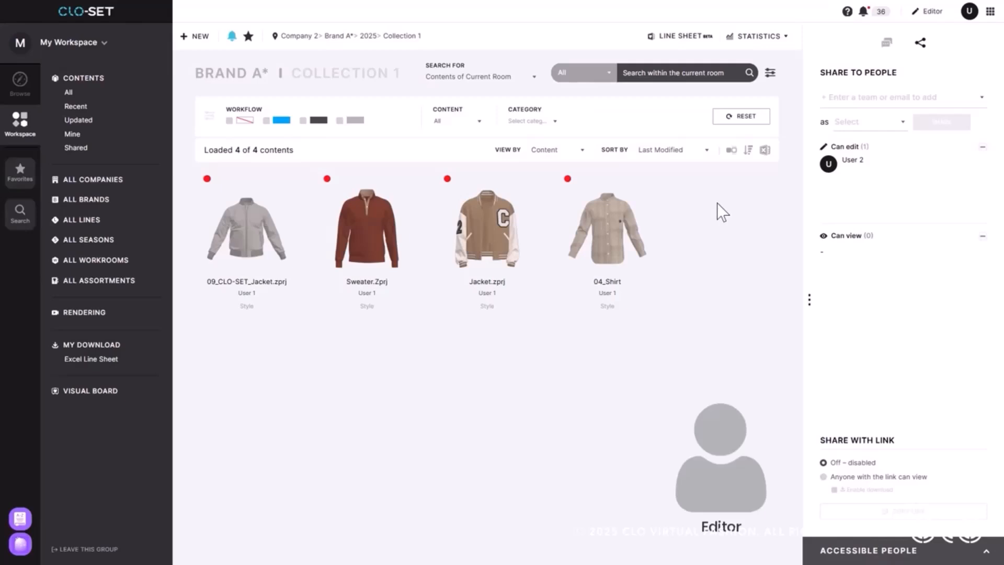
As the editor, share Brand A* Collection 1 with the NewUser team with Can View permission.
click(949, 96)
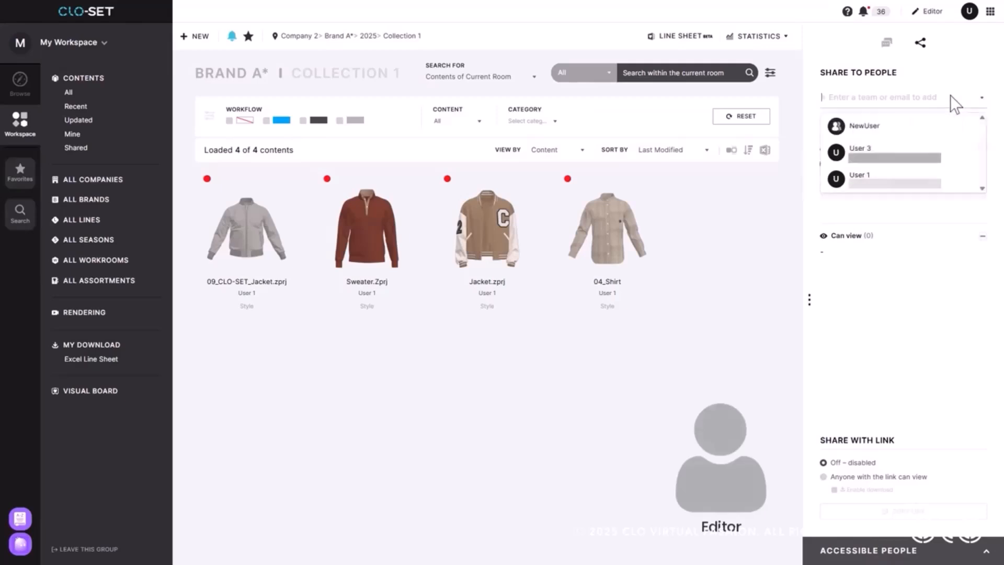
click(948, 122)
click(889, 121)
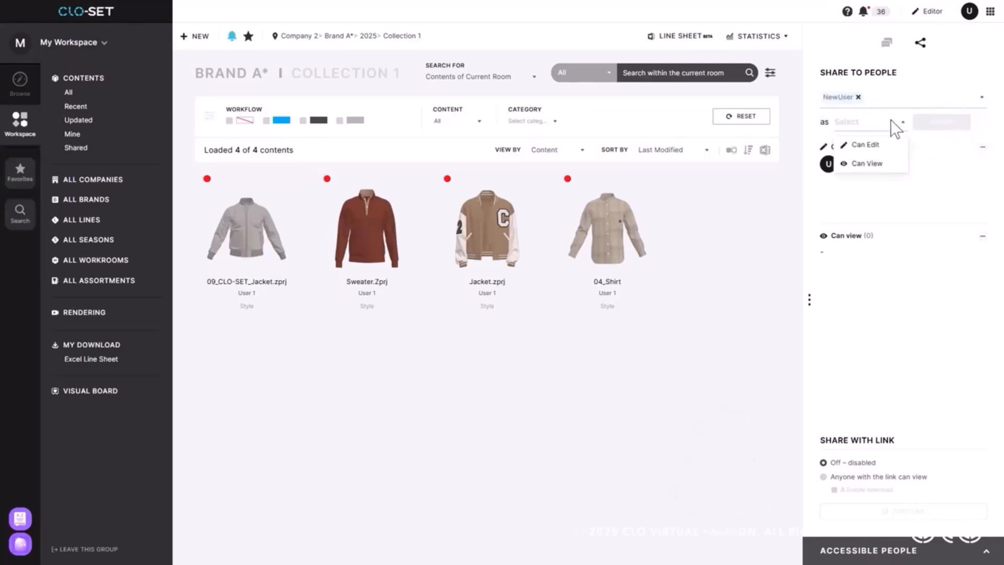
click(891, 158)
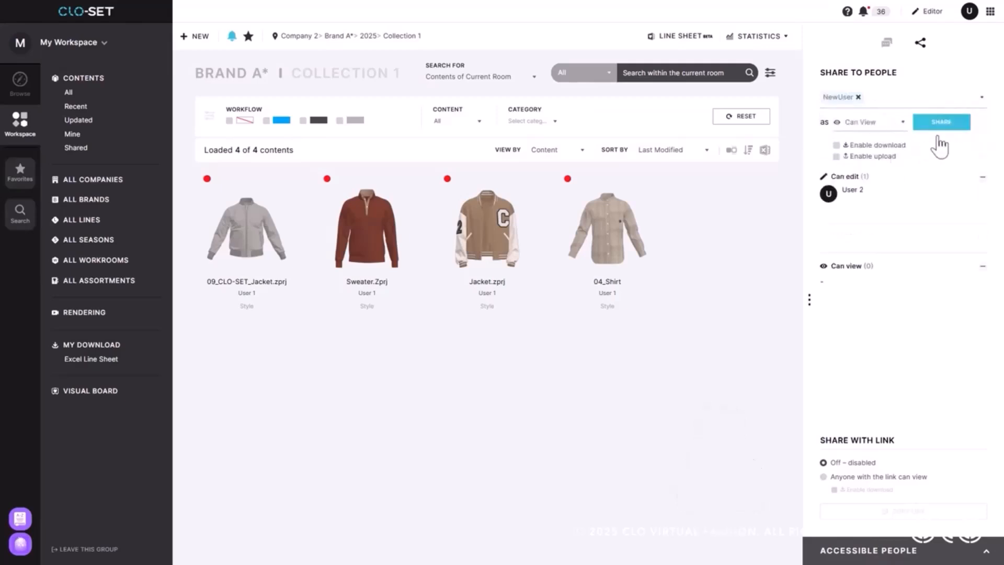
click(956, 127)
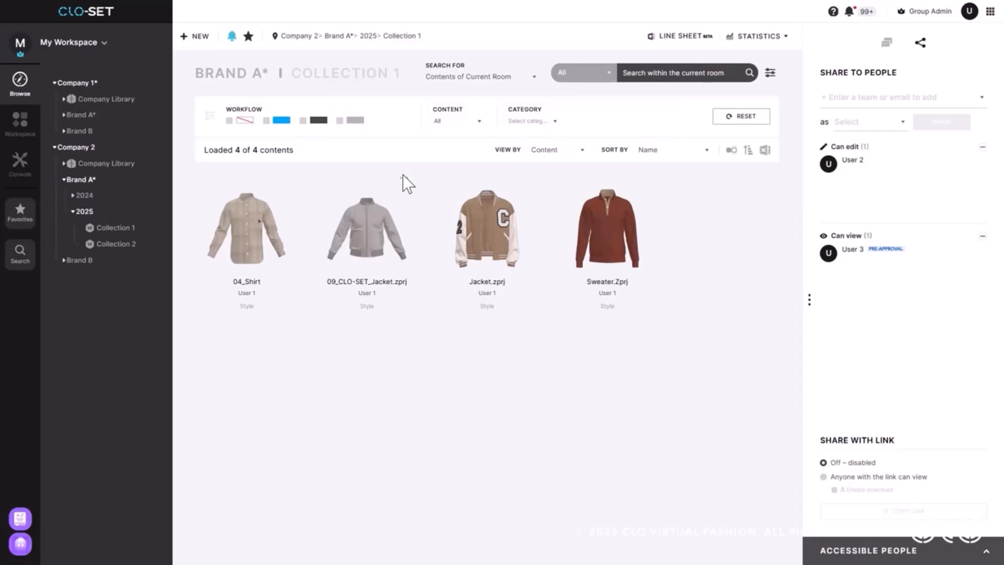
As group admin, approve group access for the pending Company 2 viewer in the user history.
click(31, 162)
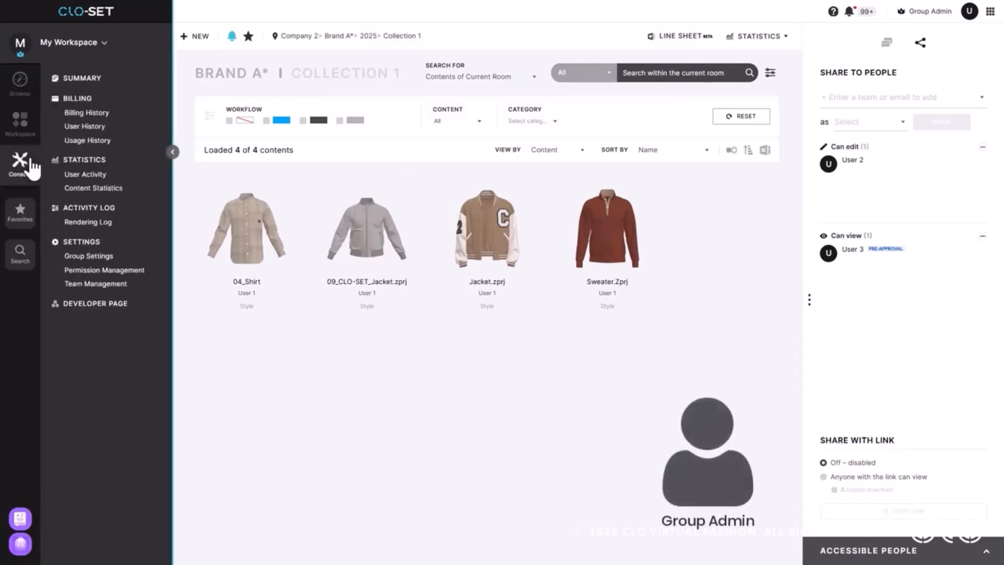
click(84, 127)
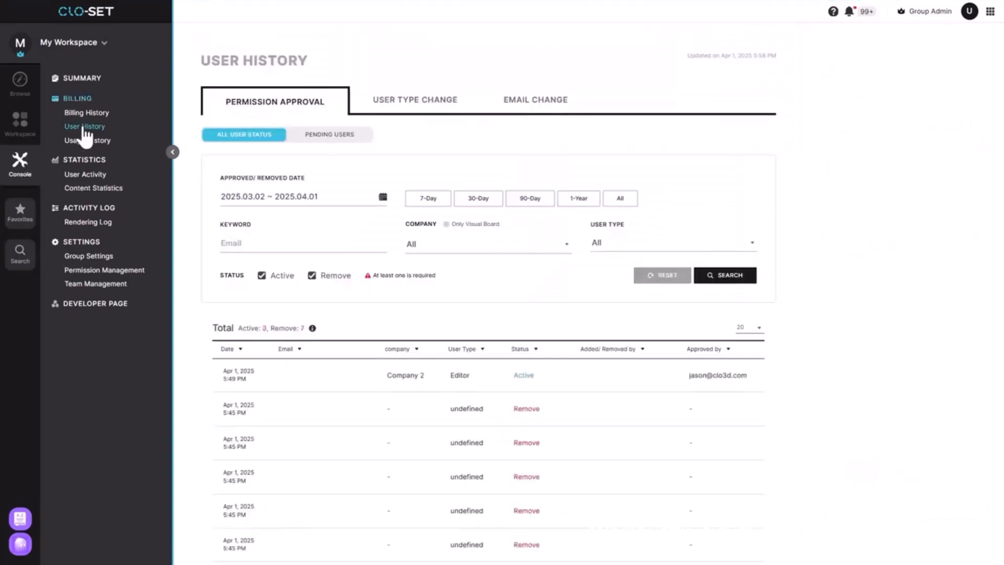
click(318, 139)
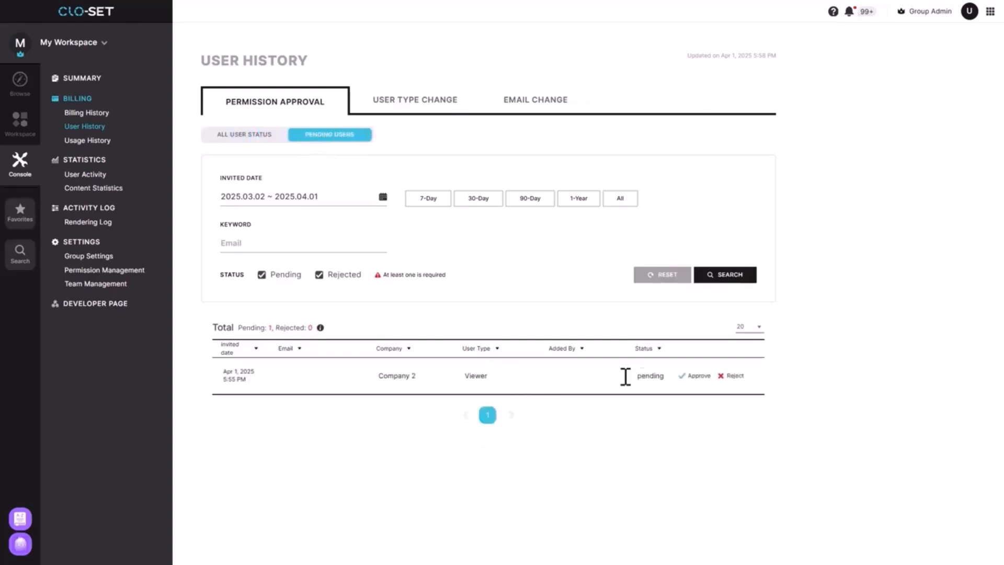
click(695, 376)
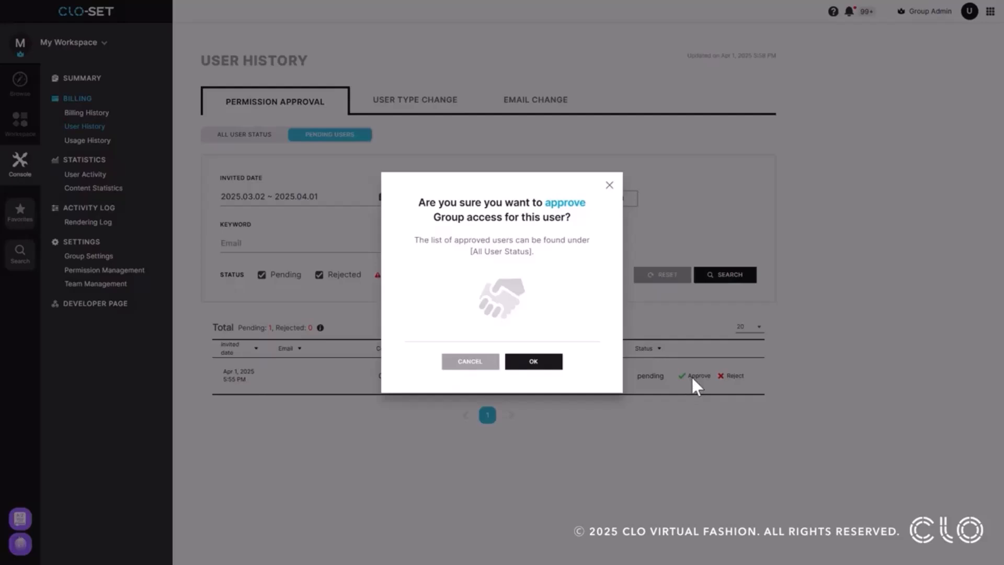
click(547, 364)
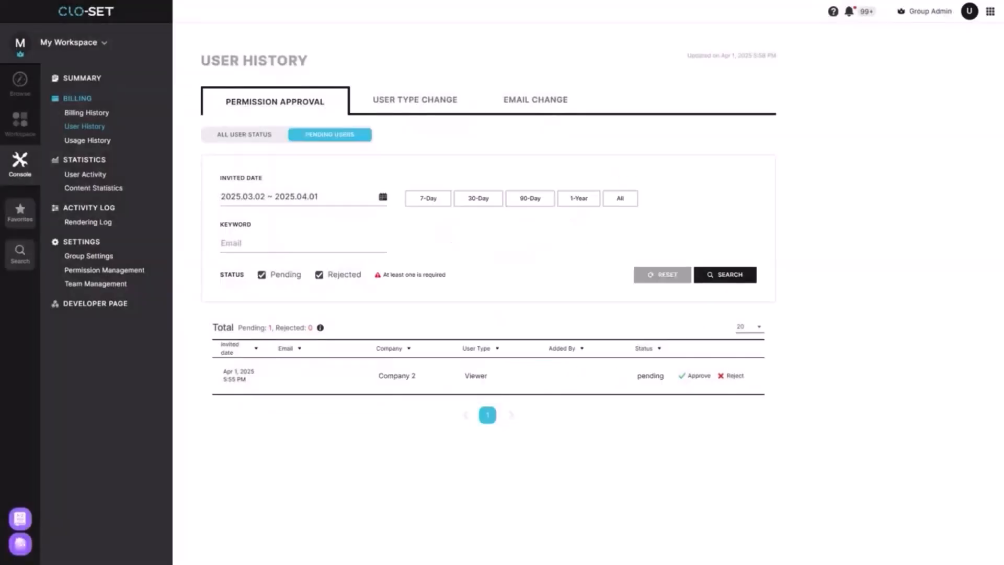